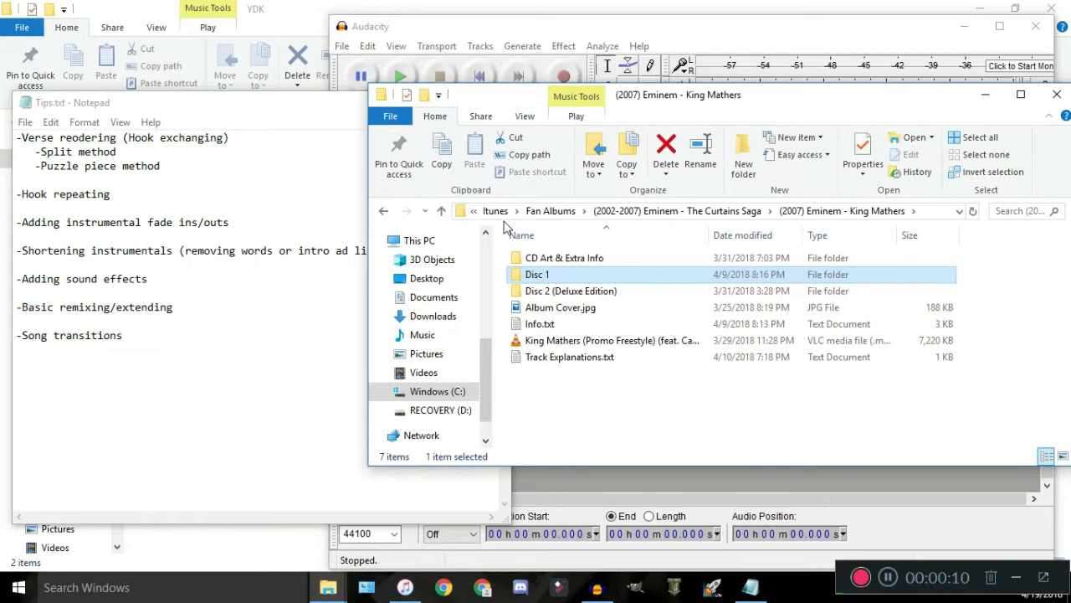
{"action": "left_click_drag", "start_coordinate": [368, 85], "coordinate": [323, 93]}
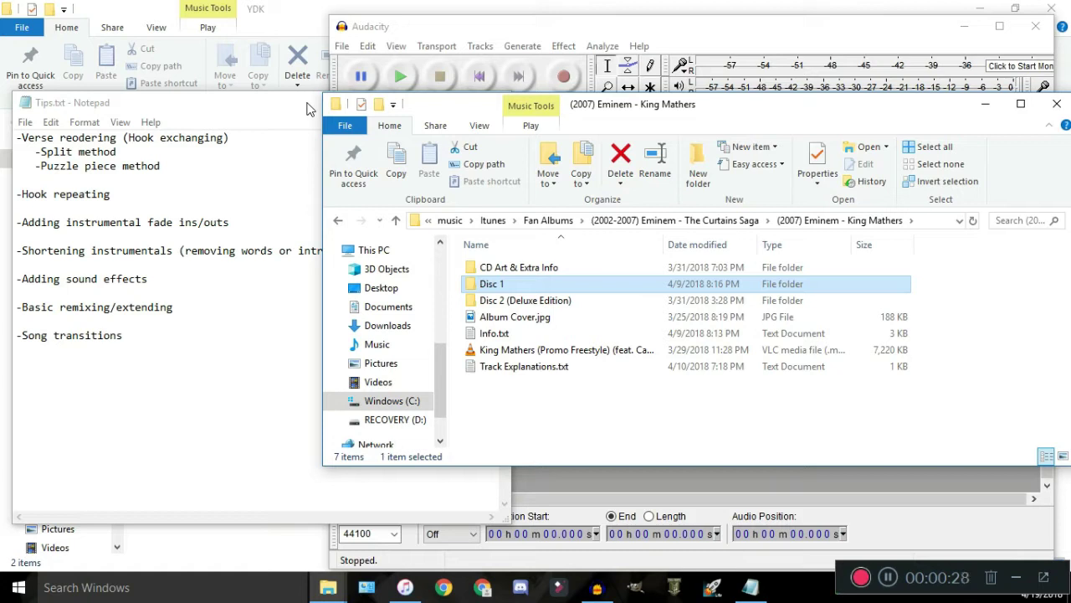
{"action": "key", "text": "Down"}
{"action": "key", "text": "Down"}
{"action": "key", "text": "Down"}
{"action": "key", "text": "Down"}
{"action": "key", "text": "Down"}
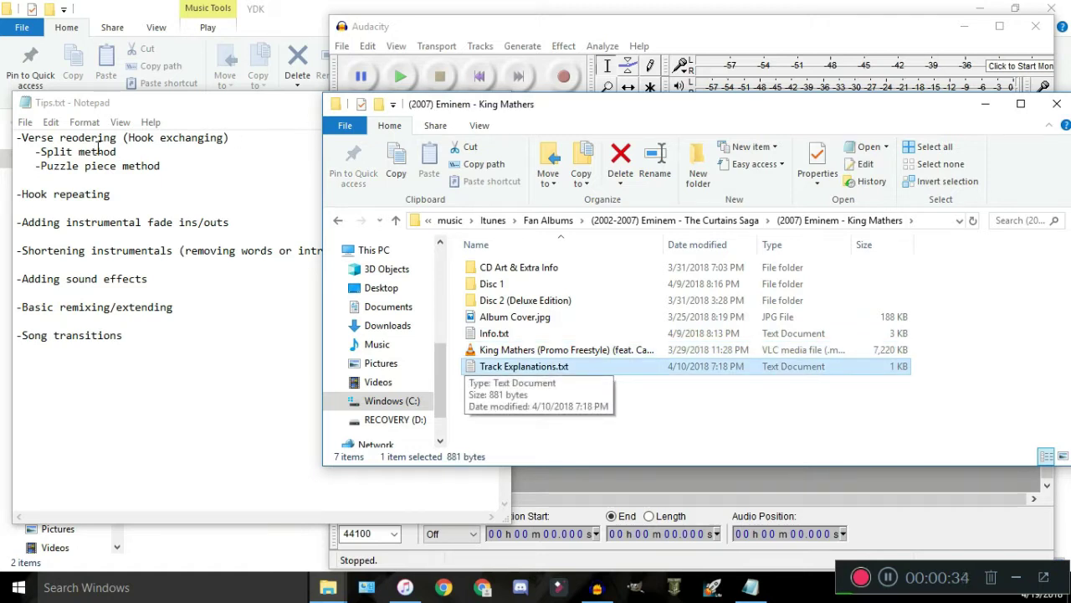
Review the editing tips in Tips.txt, from verse reordering through shortening instrumentals, sound effects and remixing to song transitions
{"action": "left_click", "coordinate": [95, 143]}
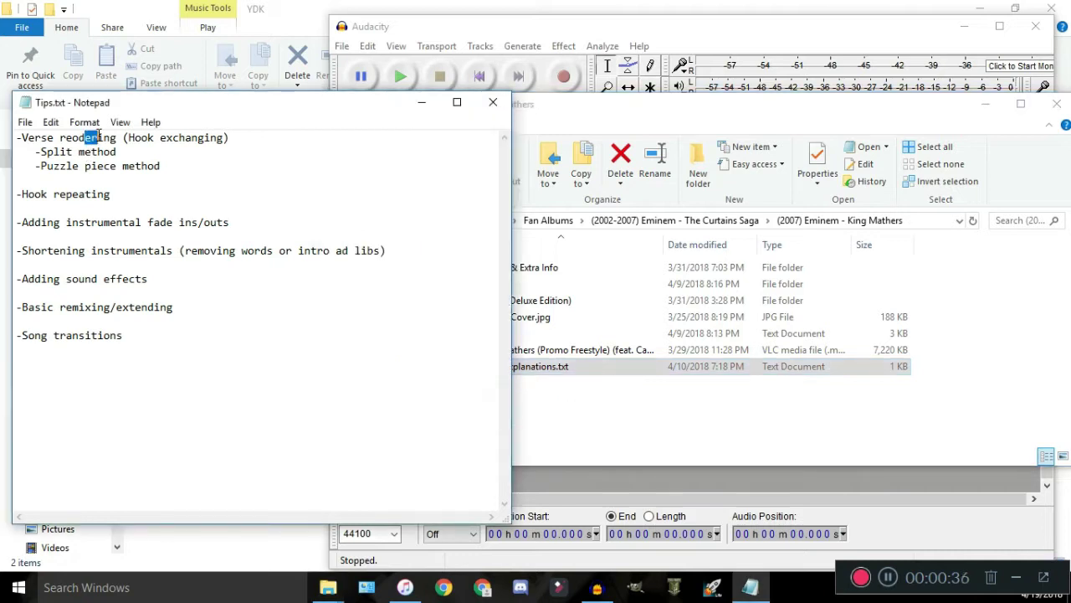
{"action": "left_click_drag", "start_coordinate": [123, 138], "coordinate": [151, 139]}
{"action": "left_click", "coordinate": [151, 138]}
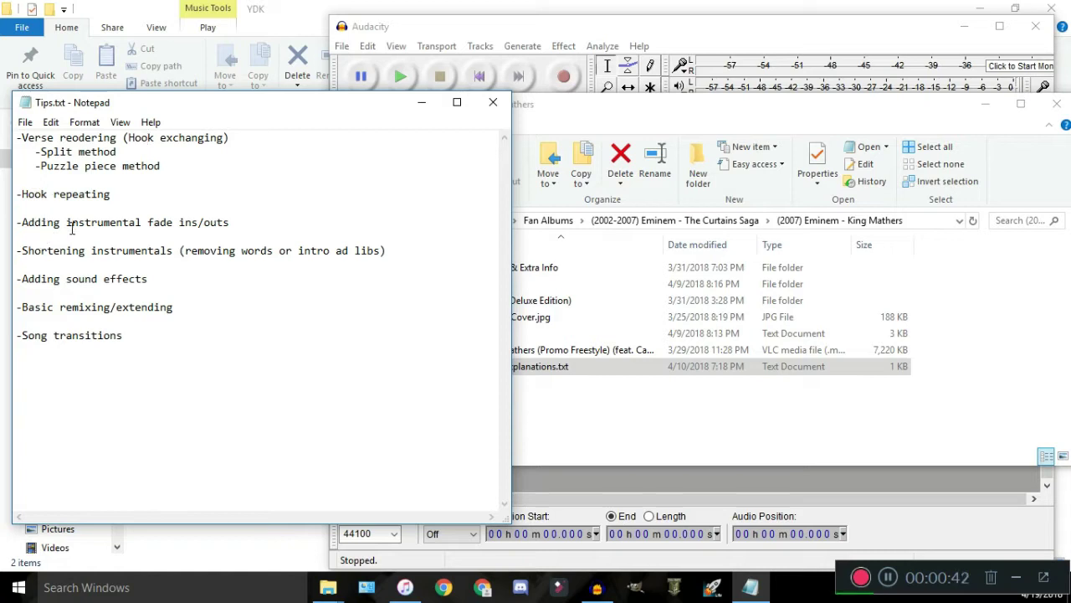
{"action": "left_click_drag", "start_coordinate": [49, 250], "coordinate": [148, 251]}
{"action": "left_click", "coordinate": [149, 251]}
{"action": "left_click_drag", "start_coordinate": [154, 279], "coordinate": [110, 279]}
{"action": "left_click", "coordinate": [47, 304]}
{"action": "left_click", "coordinate": [48, 305]}
{"action": "left_click_drag", "start_coordinate": [114, 307], "coordinate": [173, 309]}
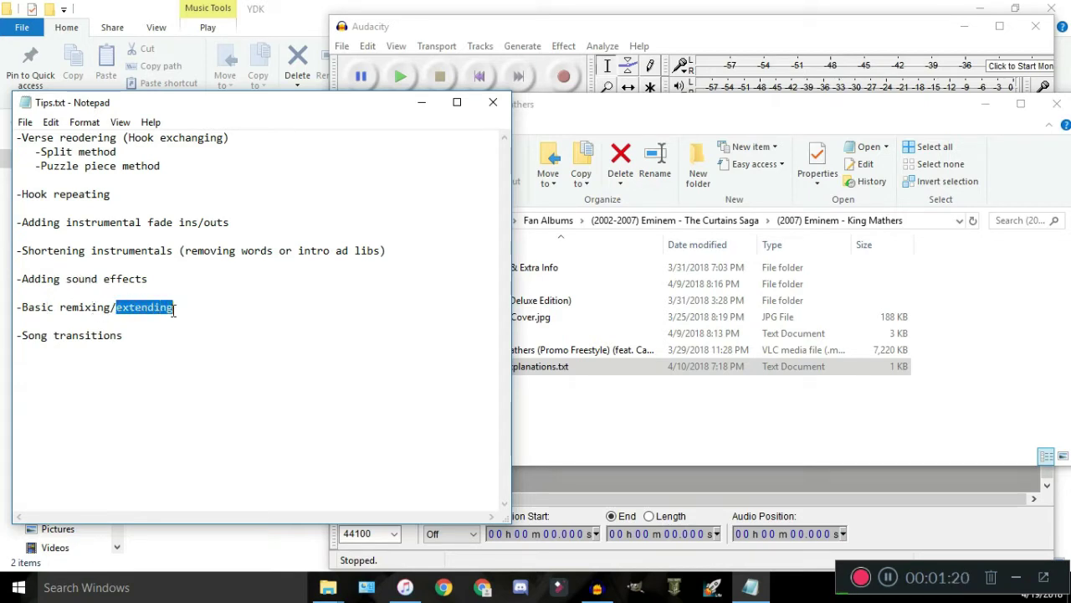
{"action": "left_click", "coordinate": [126, 320]}
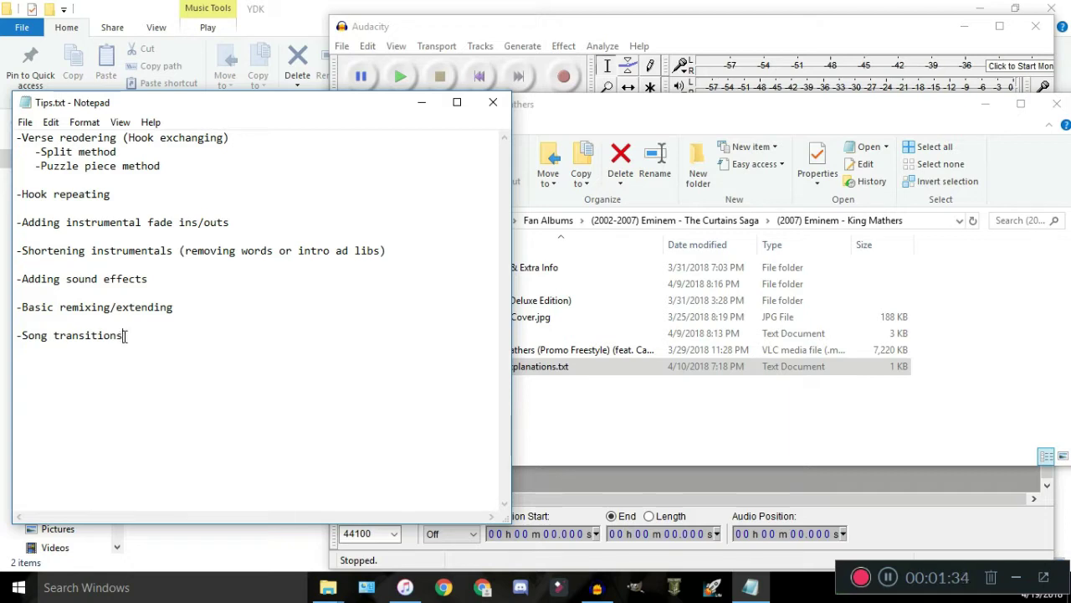
Open Track Explanations.txt from the King Mathers folder to view its notes, and close it again
{"action": "left_click_drag", "start_coordinate": [329, 104], "coordinate": [375, 185]}
{"action": "left_click_drag", "start_coordinate": [536, 104], "coordinate": [589, 120]}
{"action": "double_click", "coordinate": [560, 384]}
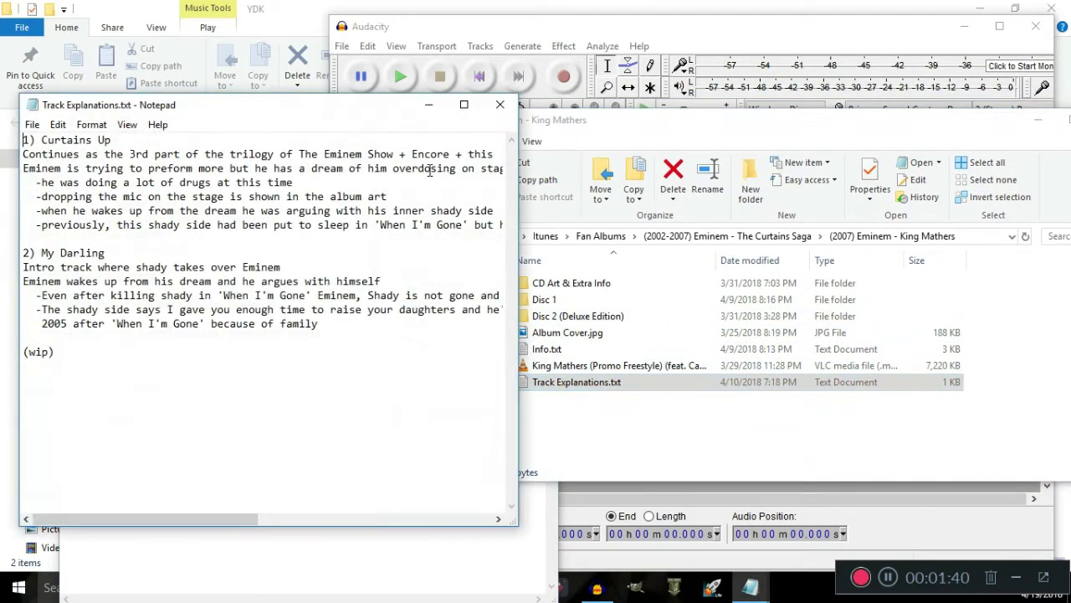
{"action": "left_click", "coordinate": [491, 100]}
Open Info.txt from the King Mathers folder, review its custom changes list in a maximized window, and close the file
{"action": "double_click", "coordinate": [546, 349]}
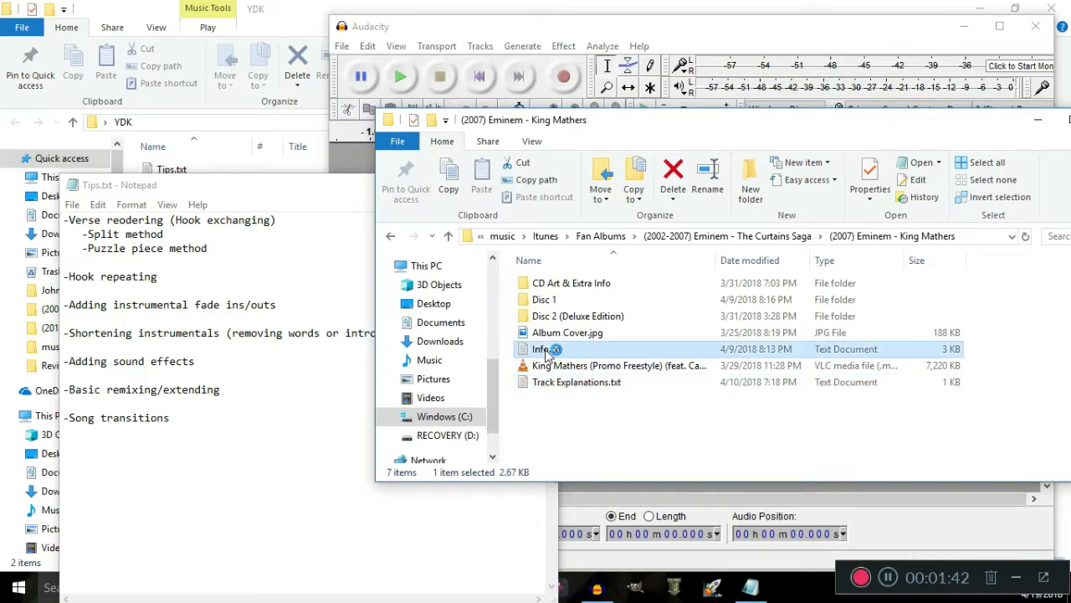
{"action": "scroll", "coordinate": [208, 255], "scroll_direction": "down", "scroll_amount": 2}
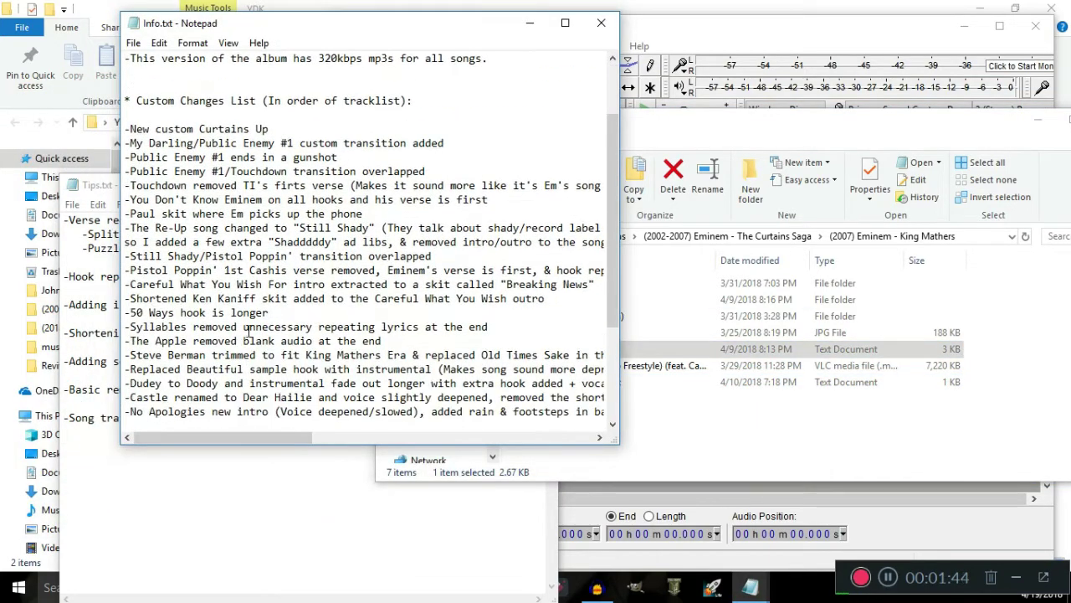
{"action": "scroll", "coordinate": [182, 302], "scroll_direction": "down", "scroll_amount": 1}
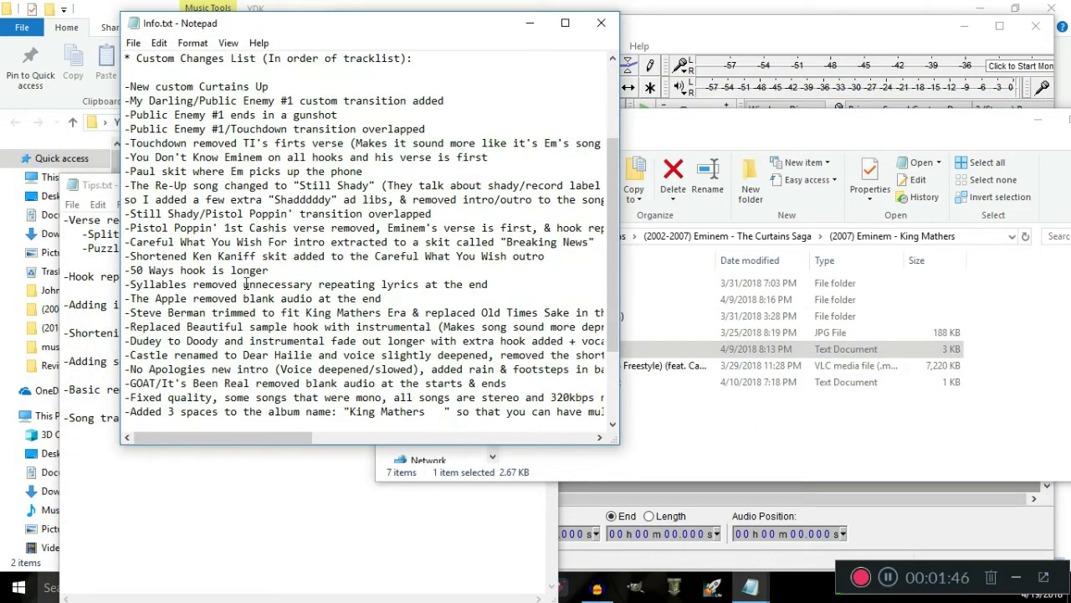
{"action": "double_click", "coordinate": [251, 25]}
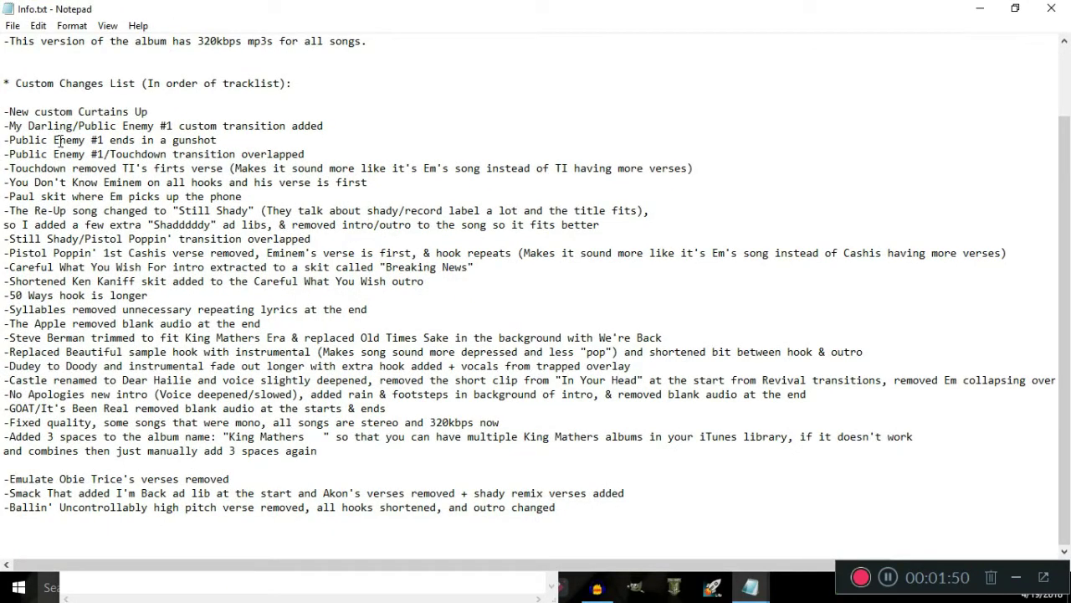
{"action": "left_click_drag", "start_coordinate": [61, 425], "coordinate": [137, 410]}
{"action": "left_click", "coordinate": [72, 436]}
{"action": "left_click", "coordinate": [137, 410]}
{"action": "left_click", "coordinate": [65, 296]}
{"action": "double_click", "coordinate": [147, 140]}
{"action": "left_click", "coordinate": [154, 139]}
{"action": "left_click_drag", "start_coordinate": [154, 196], "coordinate": [212, 211]}
{"action": "left_click", "coordinate": [212, 211]}
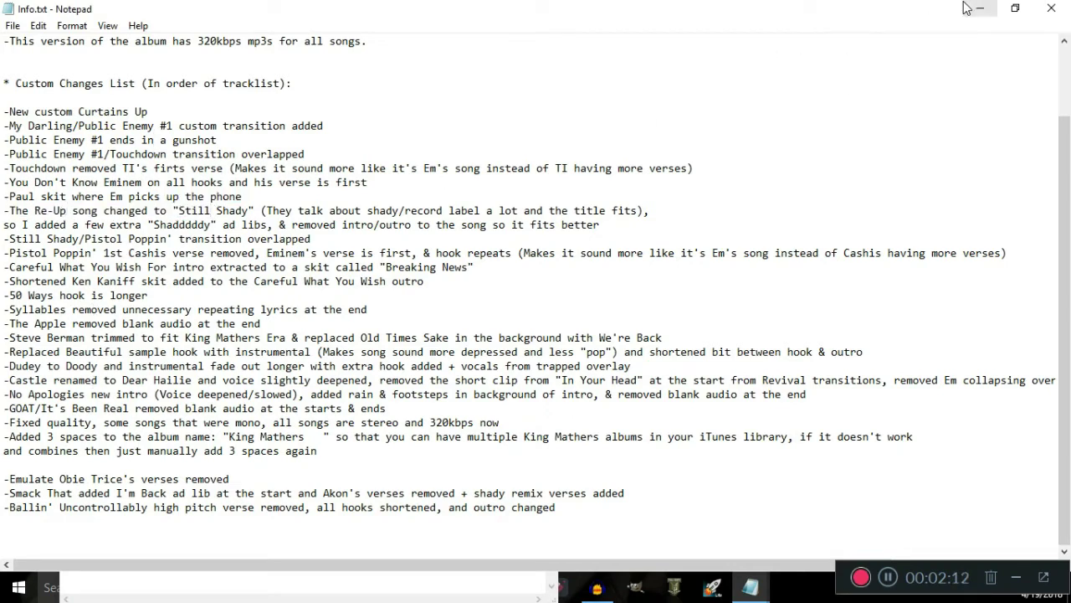
{"action": "left_click", "coordinate": [1038, 10]}
Close the King Mathers folder and rearrange the windows so that the YDK folder's files are accessible beside Audacity
{"action": "left_click_drag", "start_coordinate": [596, 93], "coordinate": [578, 148]}
{"action": "left_click_drag", "start_coordinate": [820, 157], "coordinate": [701, 149]}
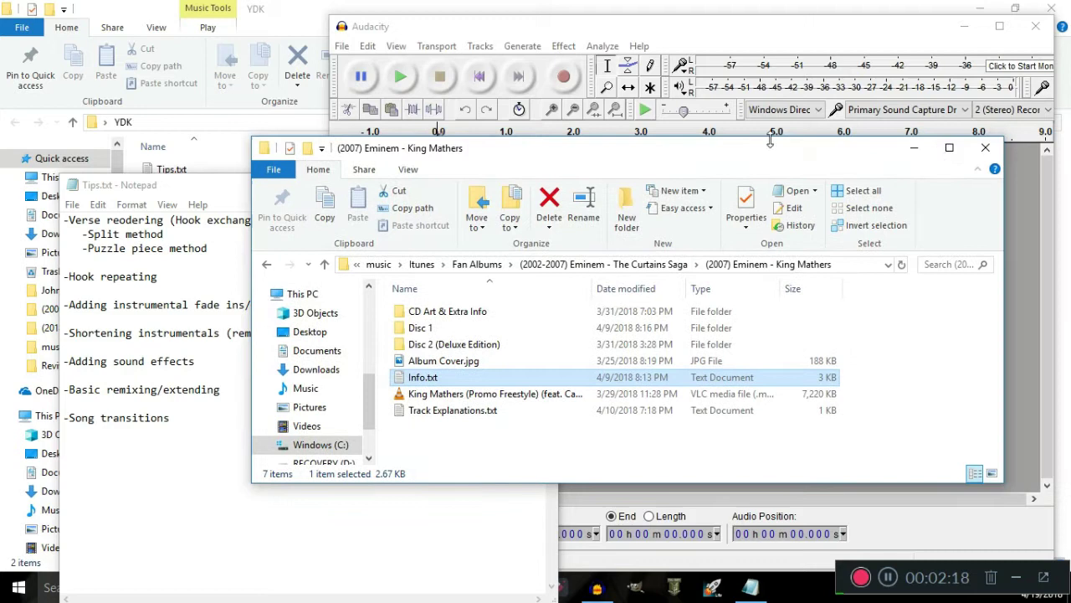
{"action": "left_click", "coordinate": [986, 148]}
{"action": "left_click_drag", "start_coordinate": [357, 186], "coordinate": [221, 268]}
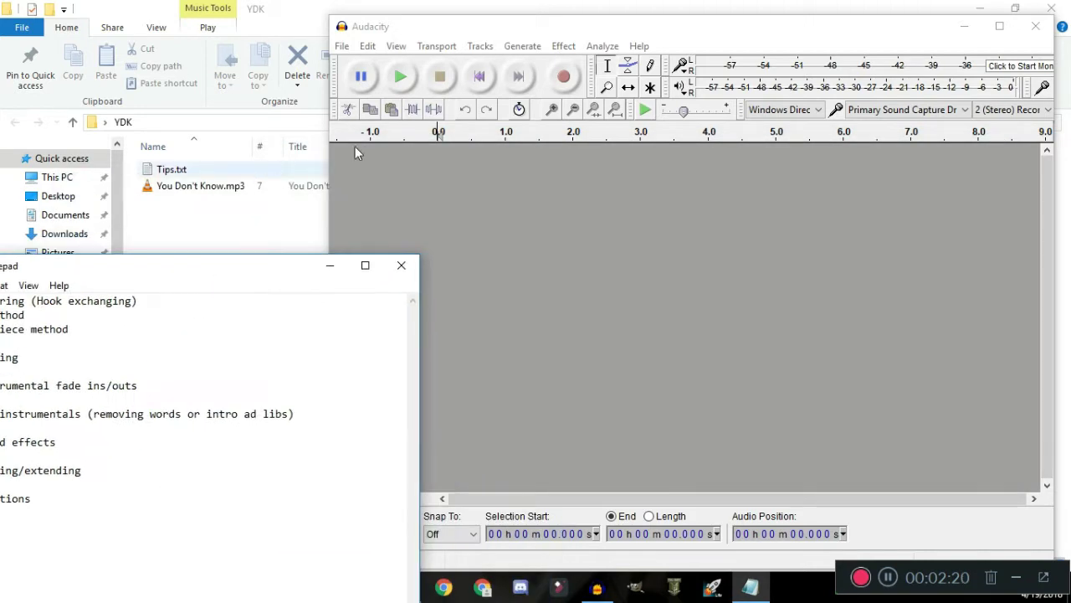
{"action": "left_click_drag", "start_coordinate": [474, 27], "coordinate": [570, 26]}
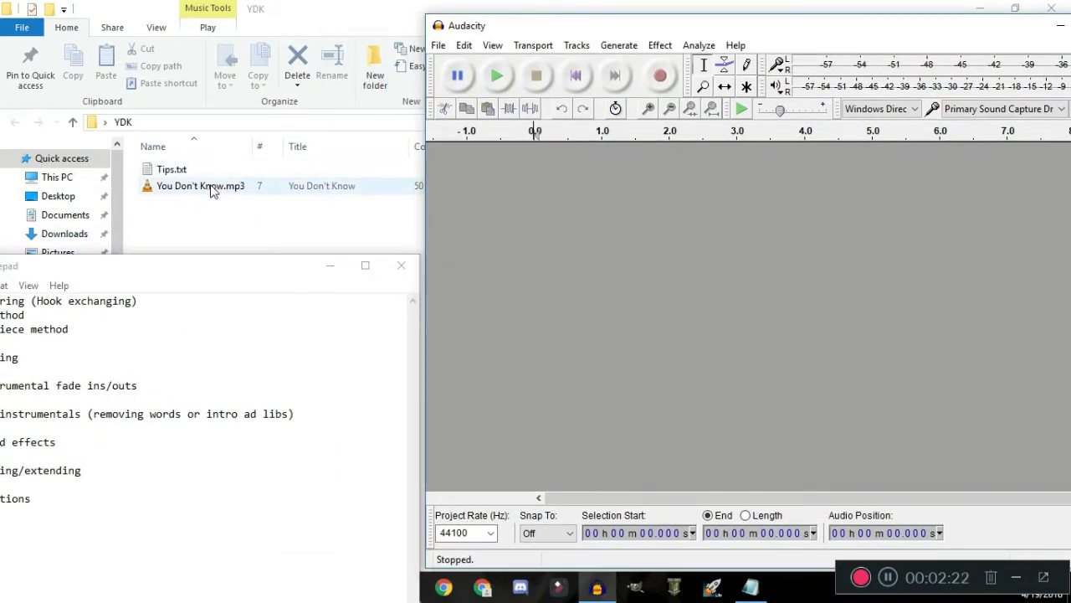
Import You Don't Know.mp3 from the YDK folder into Audacity and fit the whole track in view
{"action": "left_click_drag", "start_coordinate": [211, 191], "coordinate": [599, 265]}
{"action": "left_click_drag", "start_coordinate": [249, 273], "coordinate": [343, 192]}
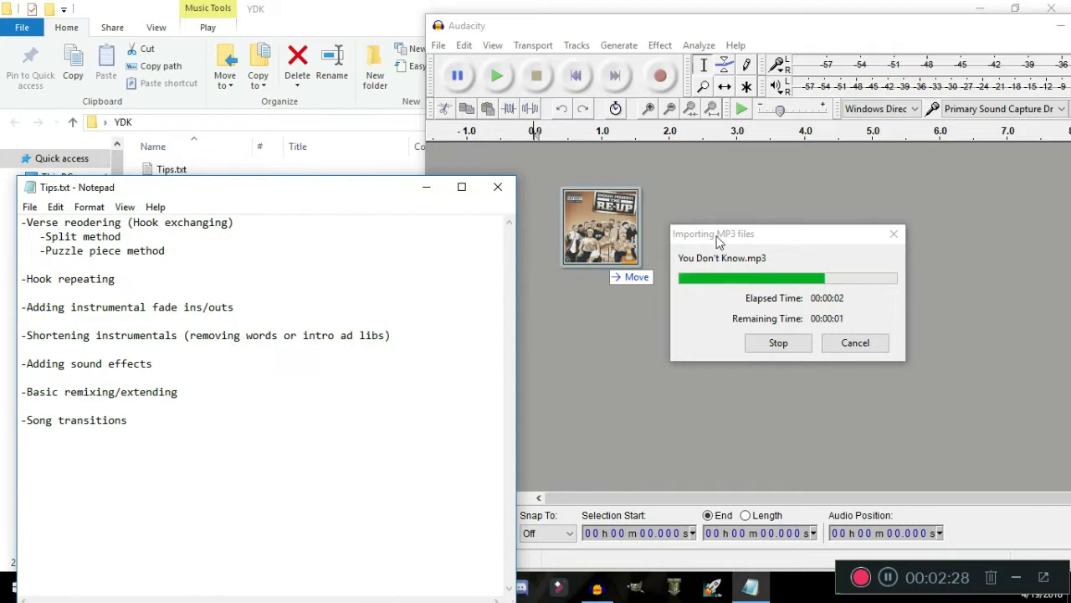
{"action": "left_click", "coordinate": [536, 26]}
{"action": "left_click_drag", "start_coordinate": [536, 26], "coordinate": [470, 20]}
{"action": "key", "text": "ctrl+3"}
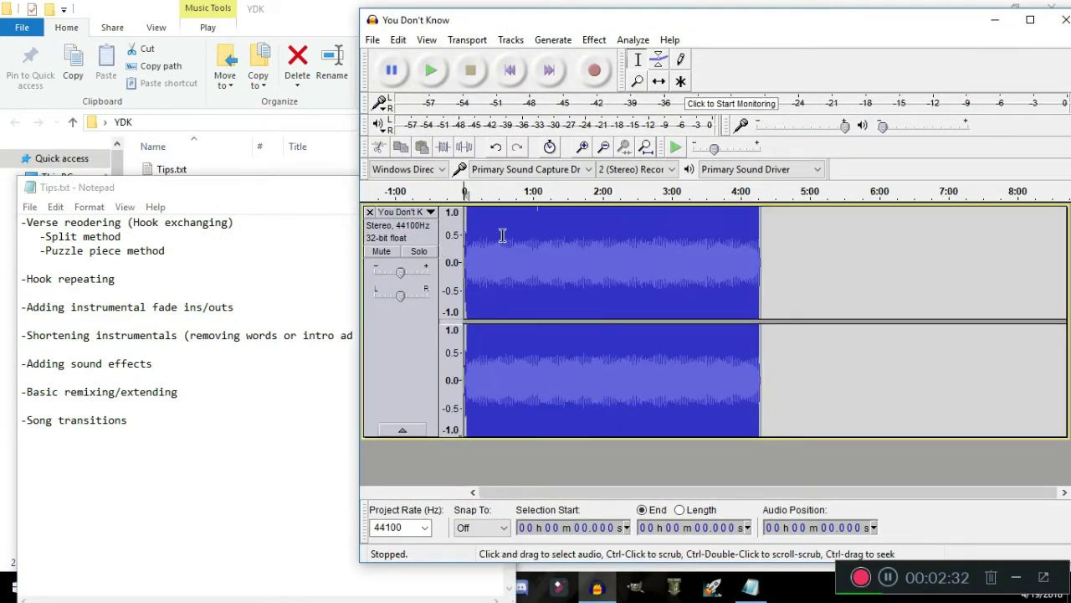
{"action": "key", "text": "ctrl+f"}
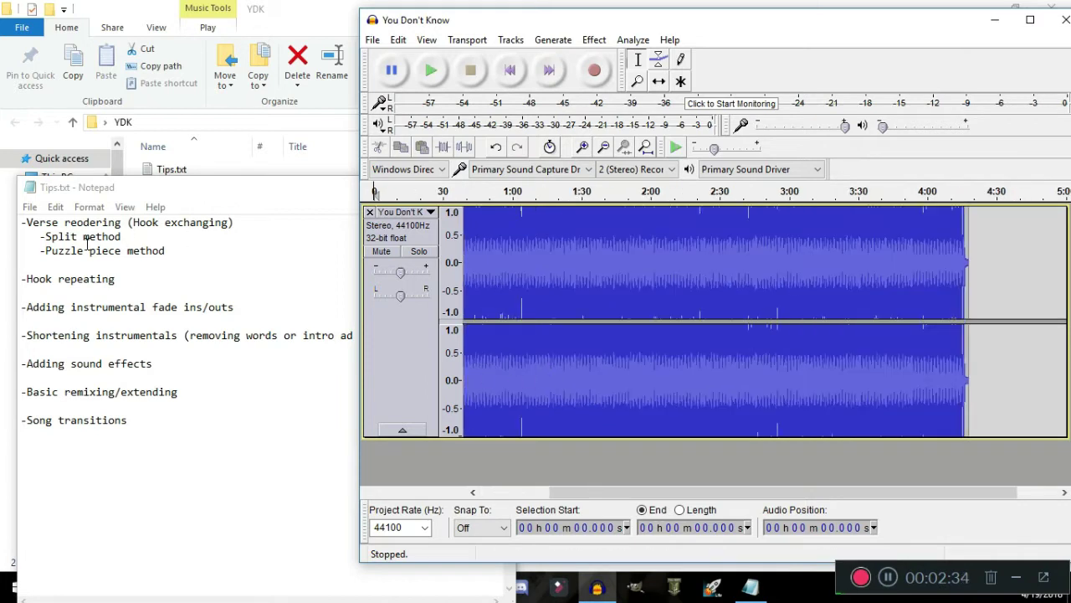
{"action": "left_click_drag", "start_coordinate": [613, 493], "coordinate": [526, 502]}
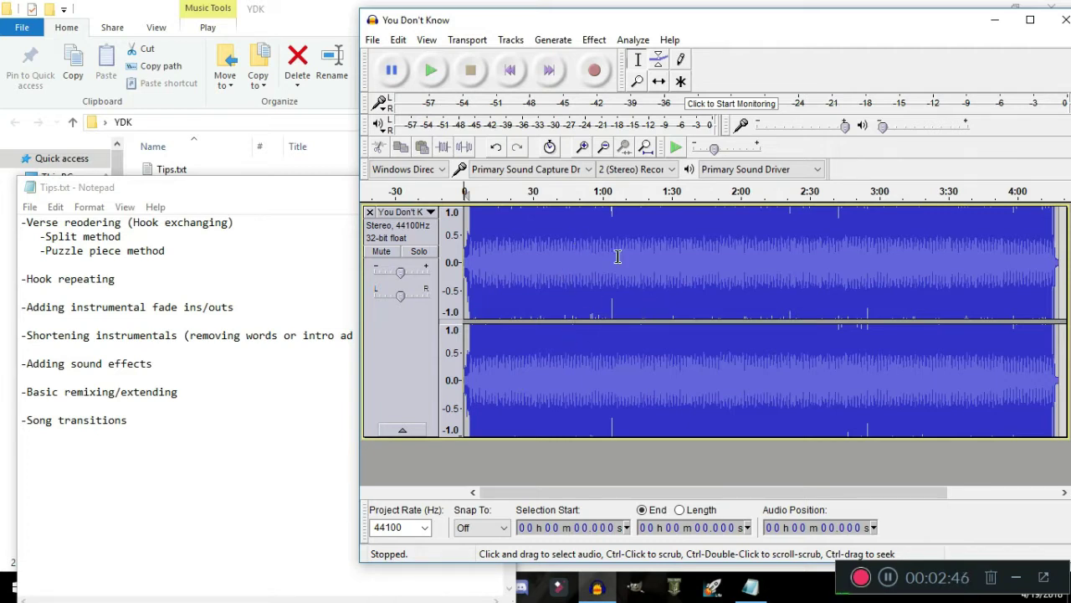
Examine the track's waveform at several zoom levels, with the vertical scale expanded to 2.0 and the Audacity window maximized
{"action": "scroll", "coordinate": [609, 264], "scroll_direction": "up", "scroll_amount": 2}
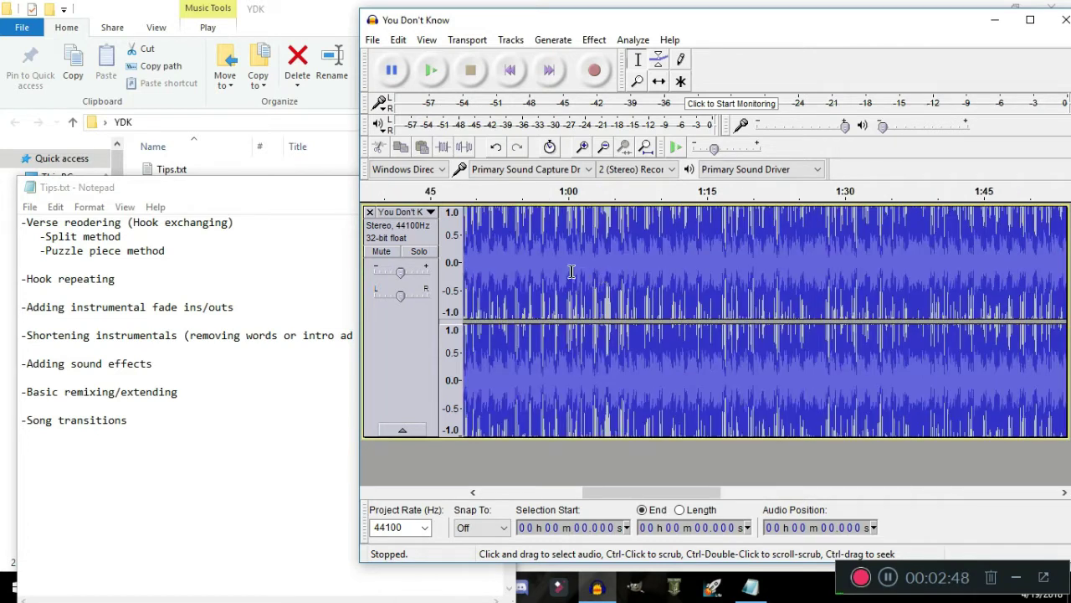
{"action": "scroll", "coordinate": [586, 264], "scroll_direction": "down", "scroll_amount": 2}
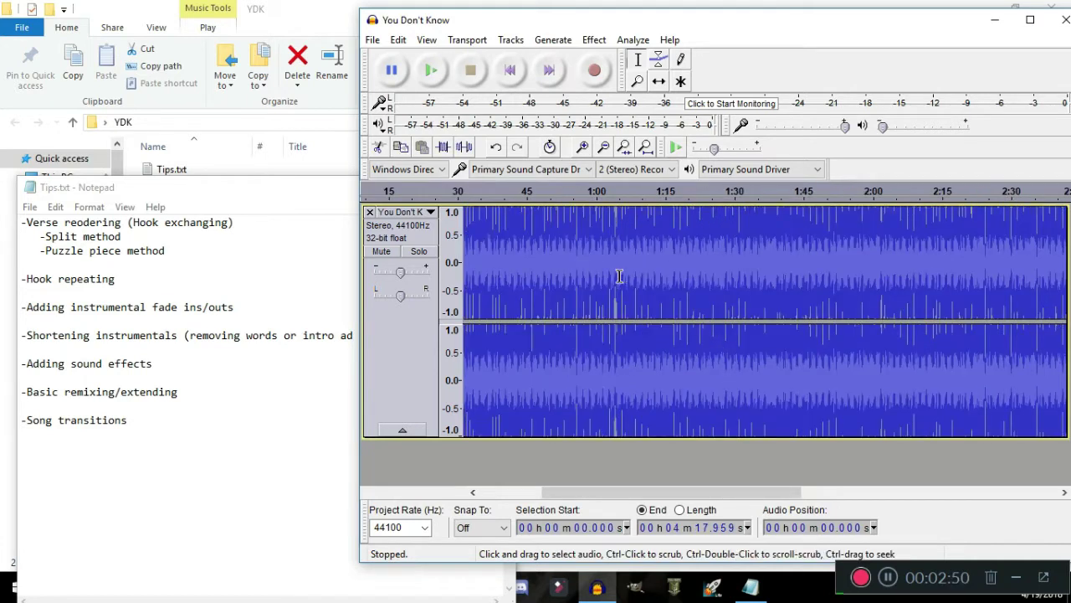
{"action": "scroll", "coordinate": [623, 276], "scroll_direction": "down", "scroll_amount": 1}
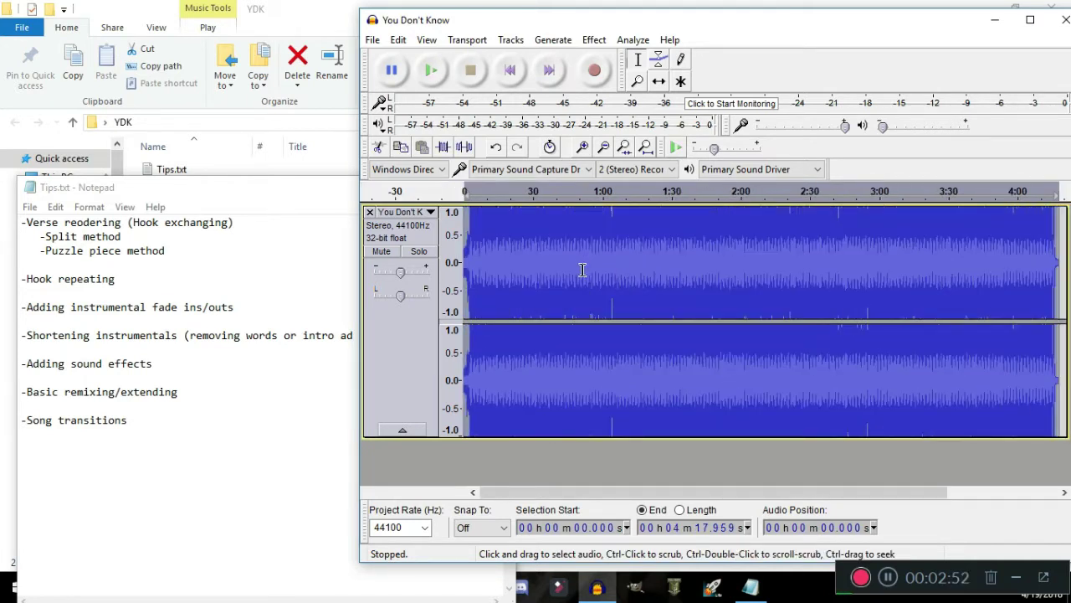
{"action": "scroll", "coordinate": [582, 269], "scroll_direction": "down", "scroll_amount": 1}
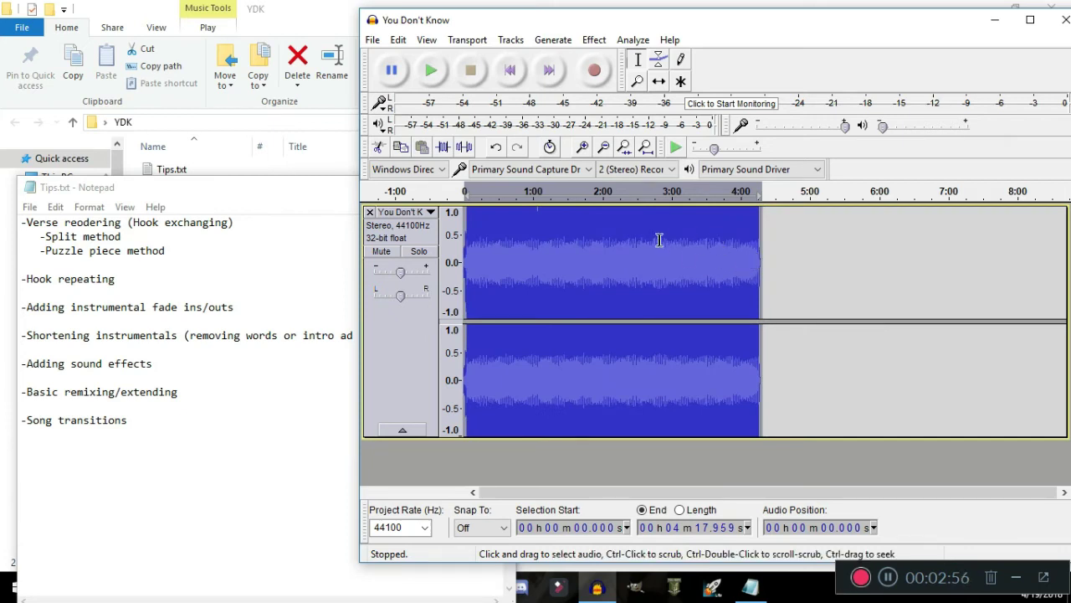
{"action": "left_click", "coordinate": [452, 277], "text": "shift"}
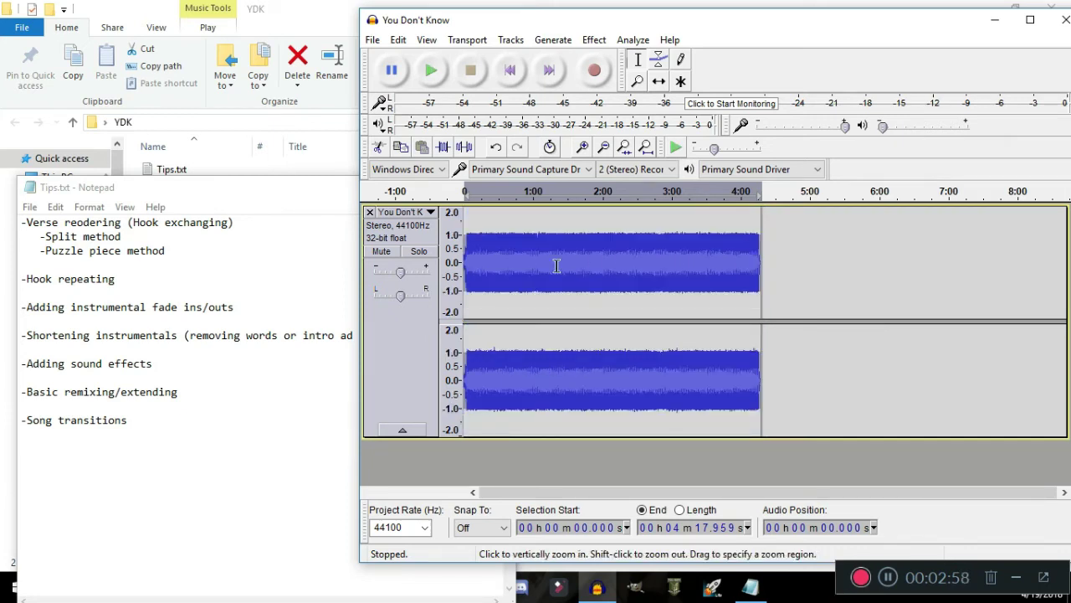
{"action": "scroll", "coordinate": [615, 252], "scroll_direction": "up", "scroll_amount": 3}
{"action": "double_click", "coordinate": [586, 25]}
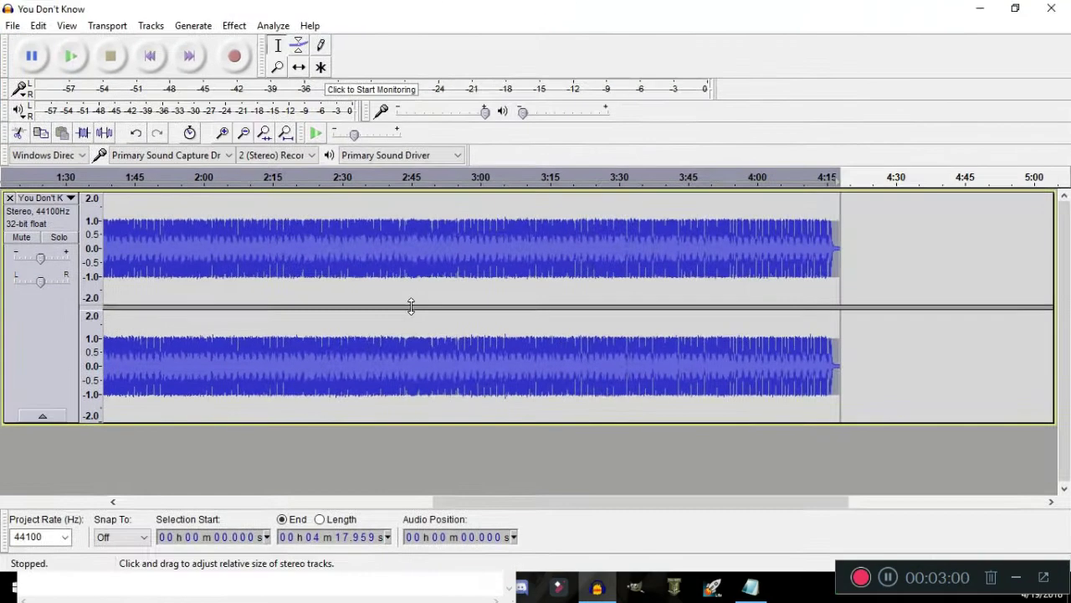
{"action": "scroll", "coordinate": [410, 289], "scroll_direction": "up", "scroll_amount": 2}
{"action": "scroll", "coordinate": [388, 277], "scroll_direction": "down", "scroll_amount": 2}
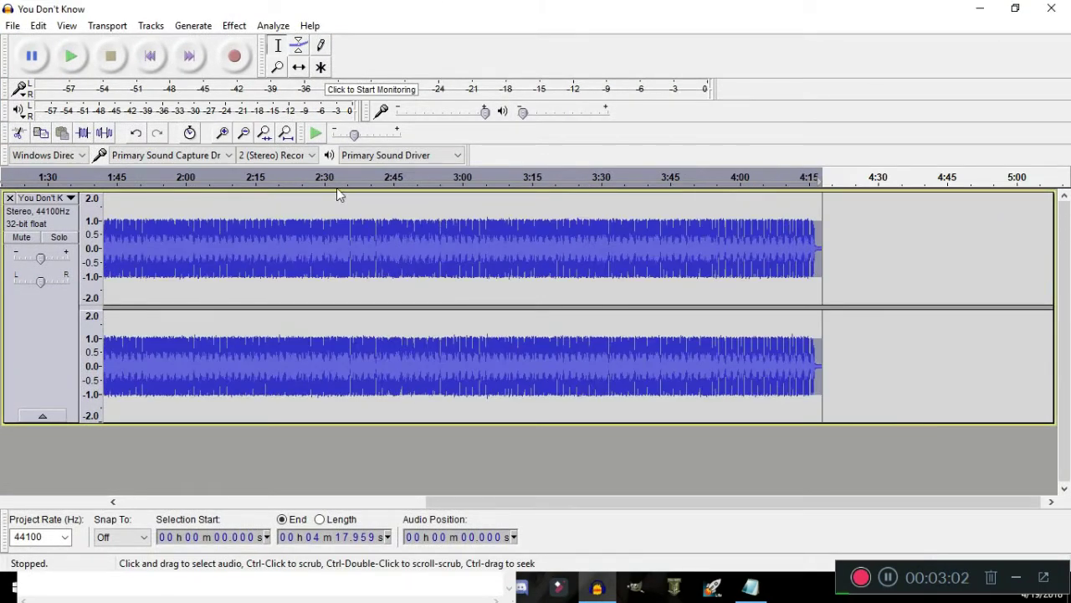
Try to amplify the whole track by -1.438 dB for a new peak amplitude of 0.0 dB
{"action": "left_click", "coordinate": [235, 25]}
{"action": "left_click", "coordinate": [298, 72]}
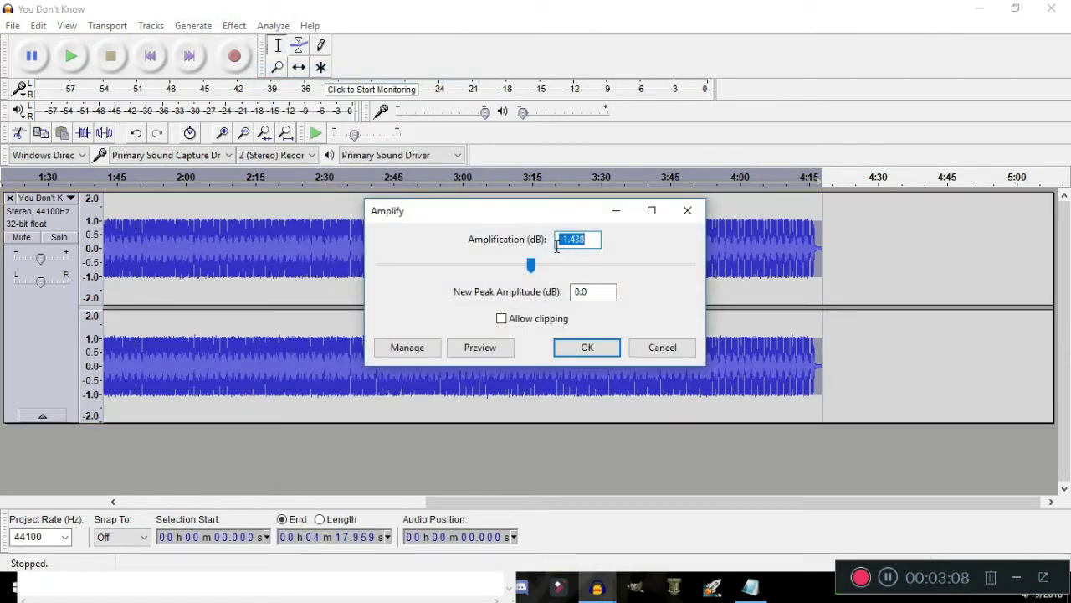
{"action": "left_click", "coordinate": [587, 347]}
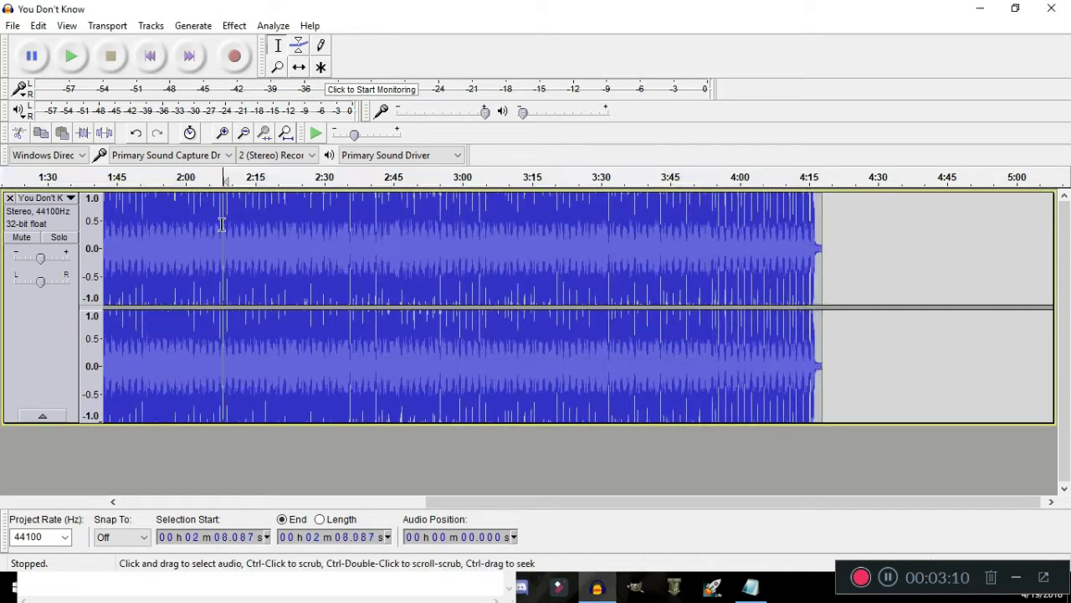
{"action": "left_click", "coordinate": [235, 25]}
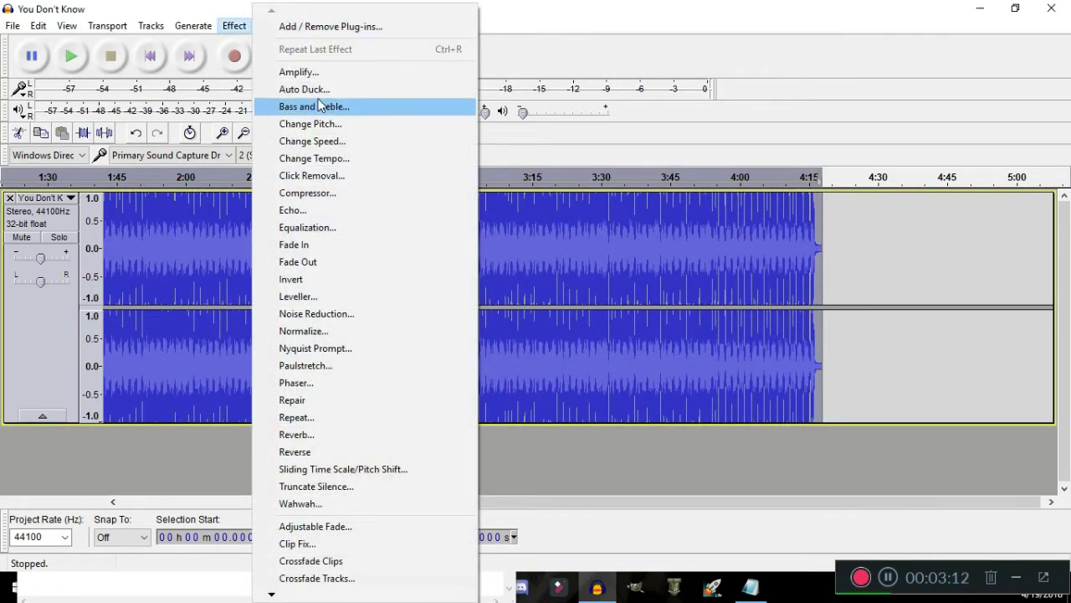
{"action": "left_click", "coordinate": [303, 73]}
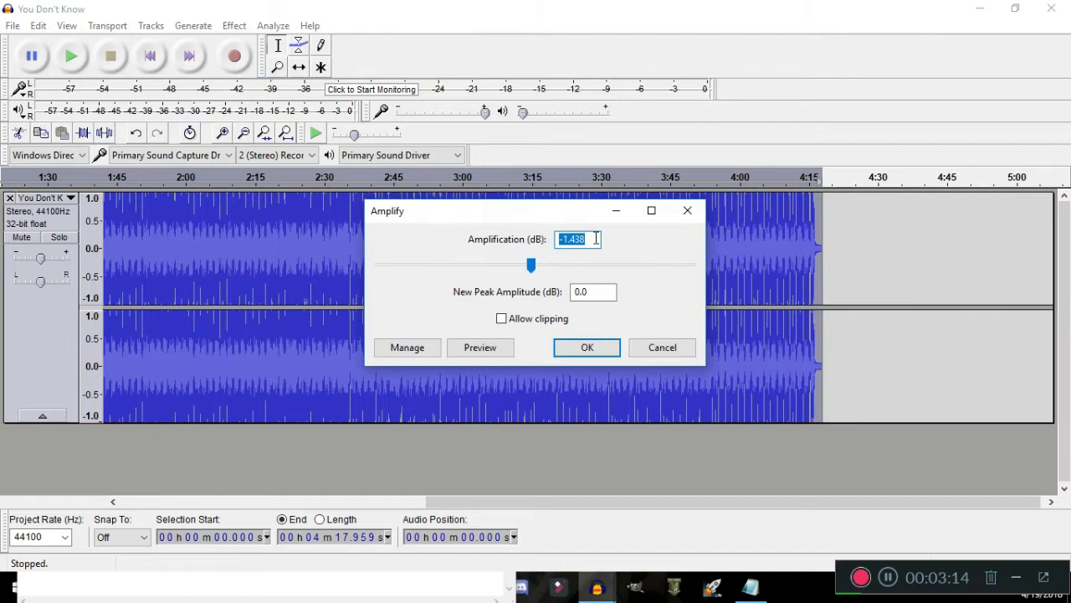
{"action": "type", "text": "1"}
{"action": "type", "text": "0.5"}
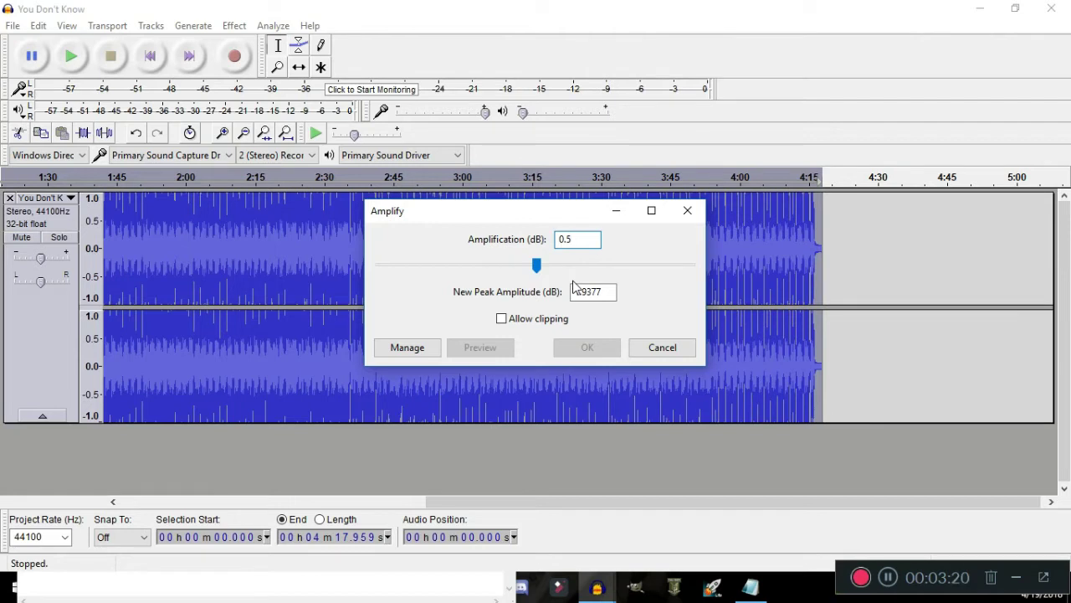
{"action": "left_click", "coordinate": [670, 348]}
Select the silence at the very end of the track, from 4:17.932 to 4:17.959, and examine it up close
{"action": "mouse_move", "coordinate": [40, 258]}
{"action": "left_mouse_down"}
{"action": "mouse_move", "coordinate": [103, 259]}
{"action": "mouse_move", "coordinate": [66, 252]}
{"action": "mouse_move", "coordinate": [33, 265]}
{"action": "left_mouse_up"}
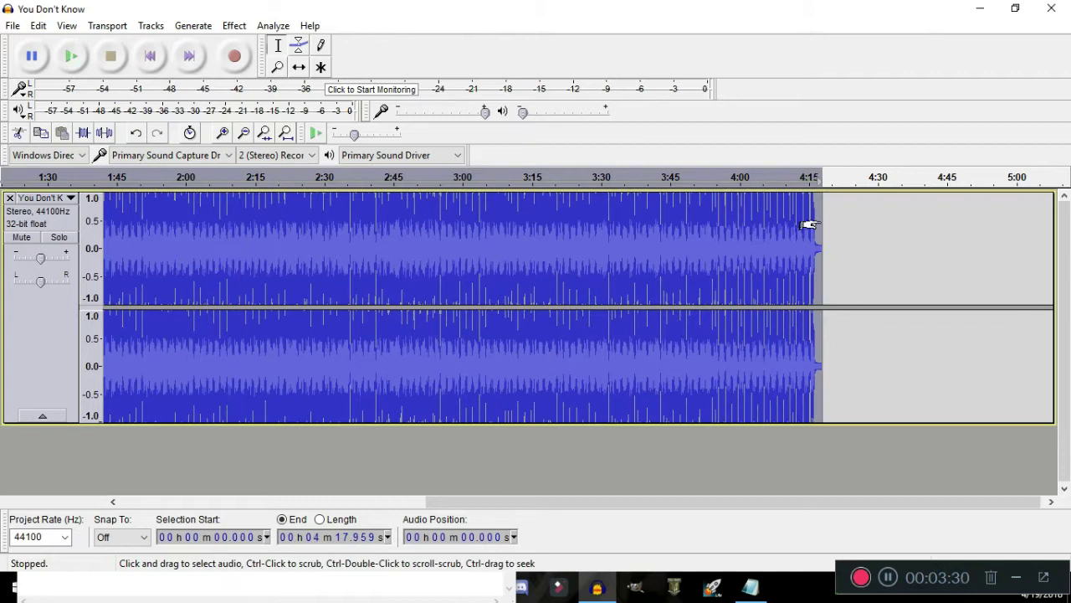
{"action": "scroll", "coordinate": [804, 230], "scroll_direction": "up", "scroll_amount": 5}
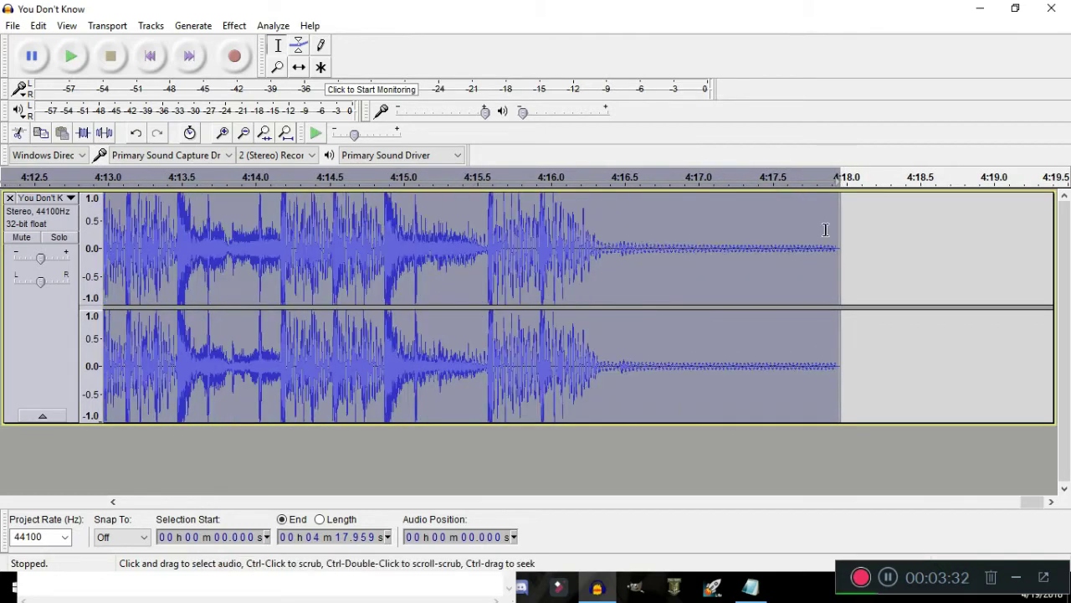
{"action": "left_click", "coordinate": [826, 230]}
{"action": "scroll", "coordinate": [844, 240], "scroll_direction": "up", "scroll_amount": 4}
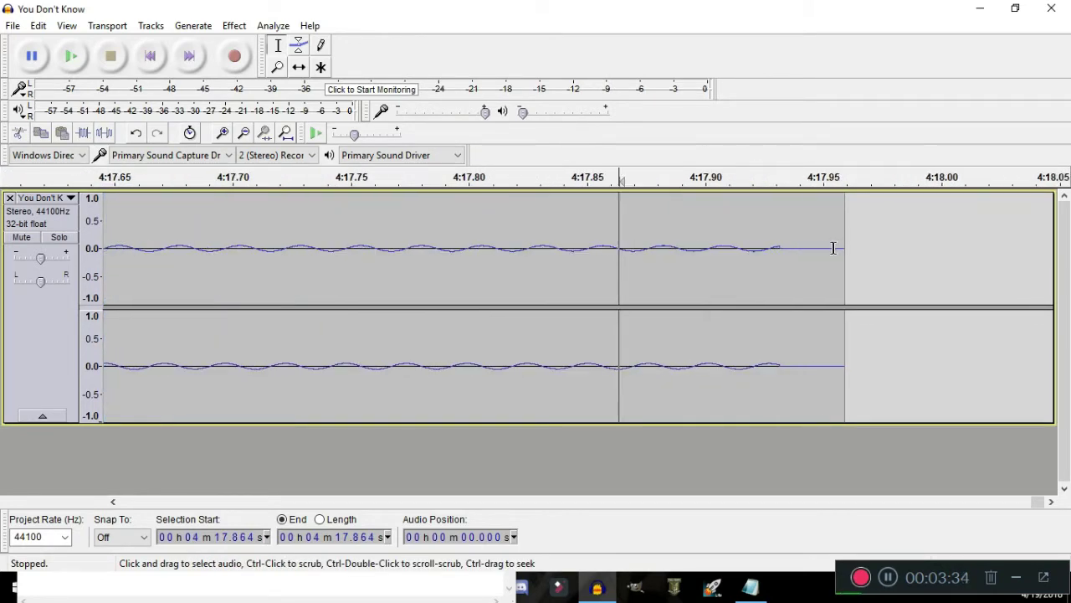
{"action": "scroll", "coordinate": [808, 265], "scroll_direction": "up", "scroll_amount": 1}
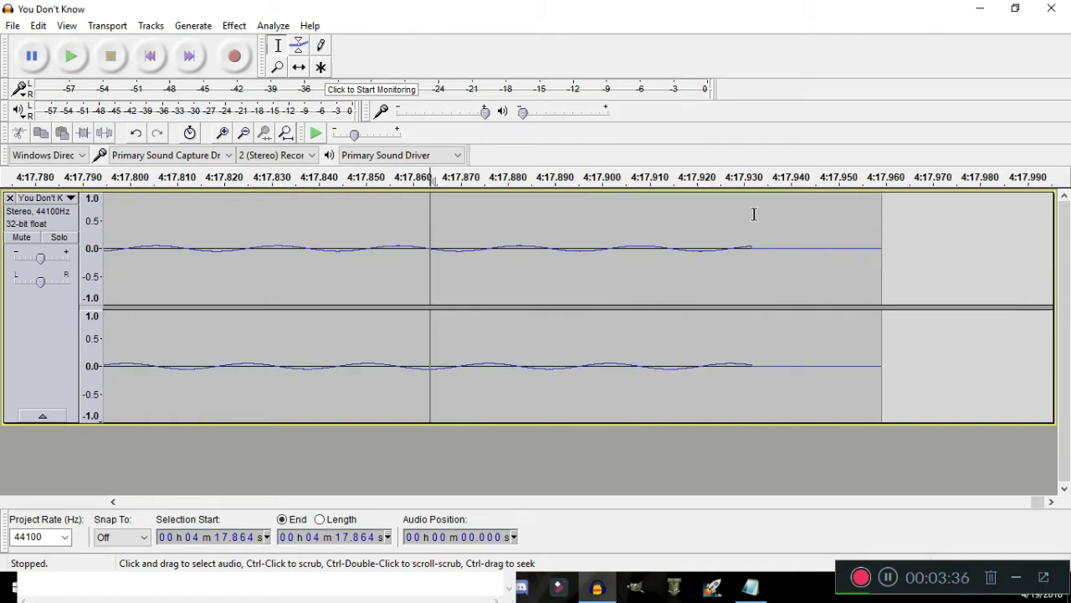
{"action": "left_click_drag", "start_coordinate": [754, 252], "coordinate": [880, 279]}
{"action": "scroll", "coordinate": [876, 285], "scroll_direction": "up", "scroll_amount": 1}
{"action": "scroll", "coordinate": [647, 272], "scroll_direction": "up", "scroll_amount": 1}
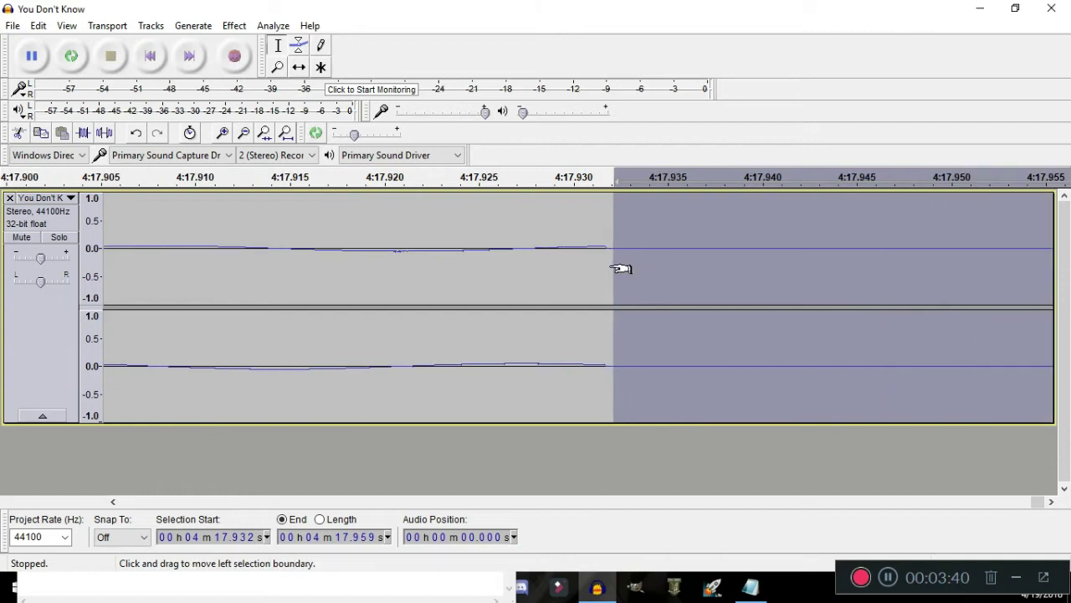
{"action": "scroll", "coordinate": [620, 268], "scroll_direction": "down", "scroll_amount": 2}
{"action": "scroll", "coordinate": [677, 247], "scroll_direction": "up", "scroll_amount": 1}
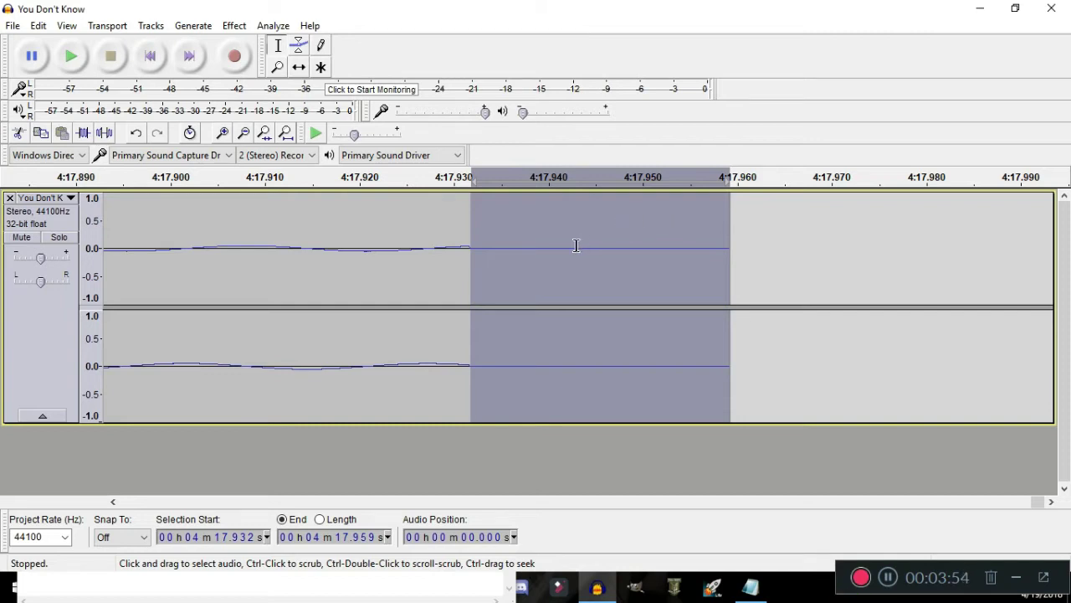
{"action": "scroll", "coordinate": [510, 213], "scroll_direction": "down", "scroll_amount": 1}
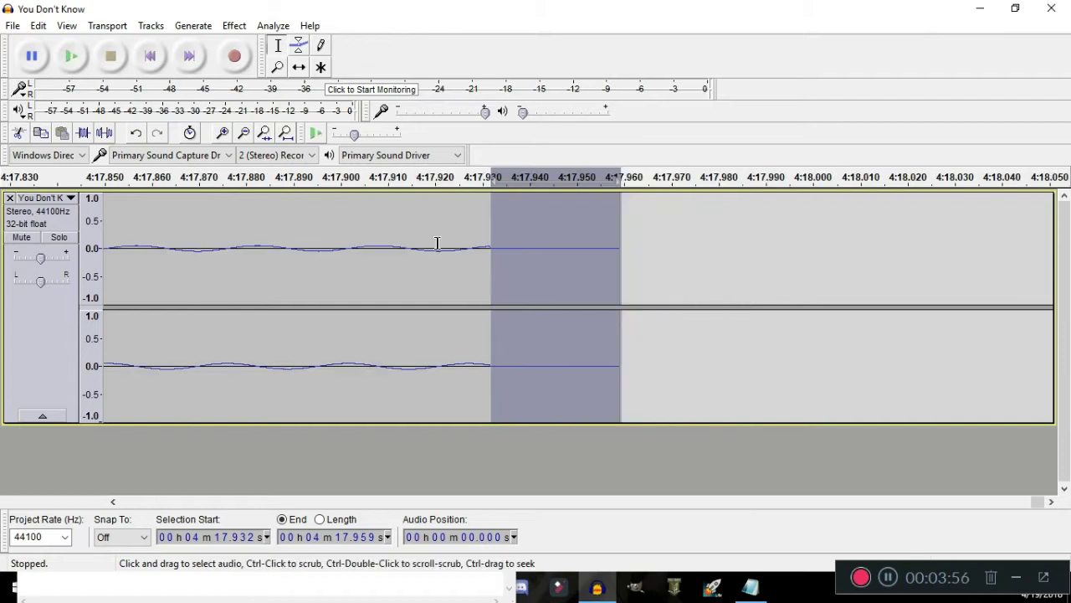
{"action": "scroll", "coordinate": [437, 243], "scroll_direction": "down", "scroll_amount": 2}
Play back the track's ending, first from 4:17.760 and again from 4:15.824, to listen to how it finishes
{"action": "left_click_drag", "start_coordinate": [369, 246], "coordinate": [251, 235]}
{"action": "scroll", "coordinate": [307, 222], "scroll_direction": "up", "scroll_amount": 2}
{"action": "key", "text": "space"}
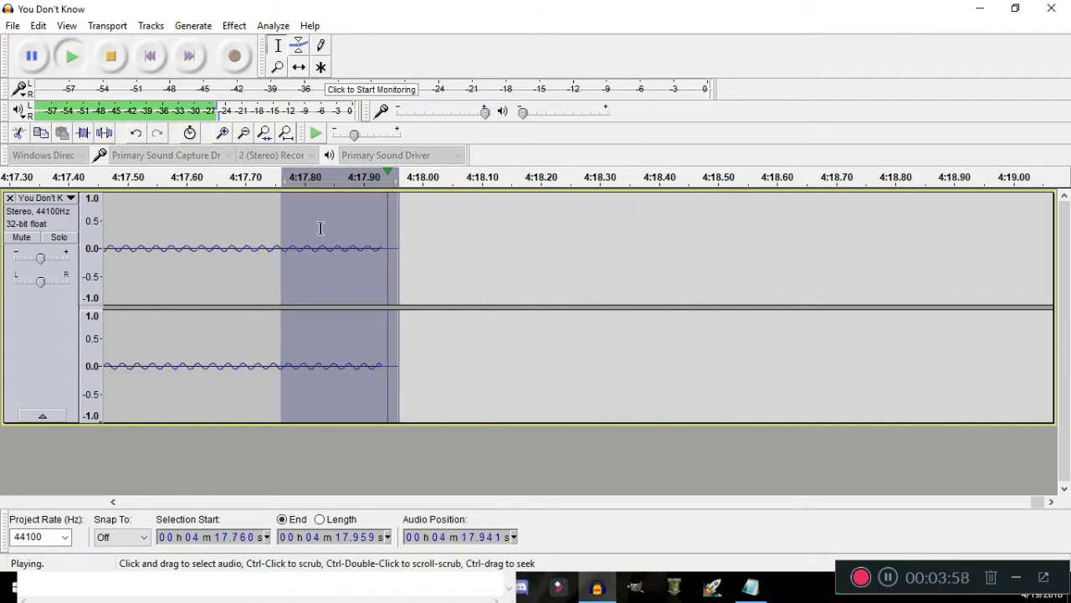
{"action": "scroll", "coordinate": [310, 223], "scroll_direction": "down", "scroll_amount": 3}
{"action": "left_click_drag", "start_coordinate": [316, 242], "coordinate": [273, 240]}
{"action": "scroll", "coordinate": [273, 235], "scroll_direction": "down", "scroll_amount": 2}
{"action": "key", "text": "space"}
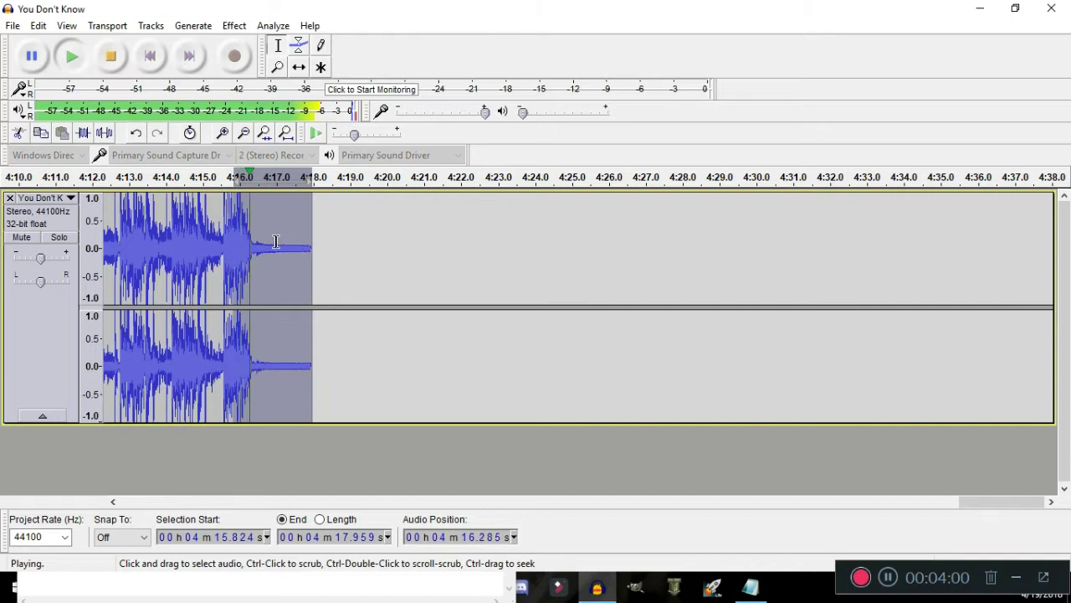
{"action": "scroll", "coordinate": [275, 242], "scroll_direction": "up", "scroll_amount": 2}
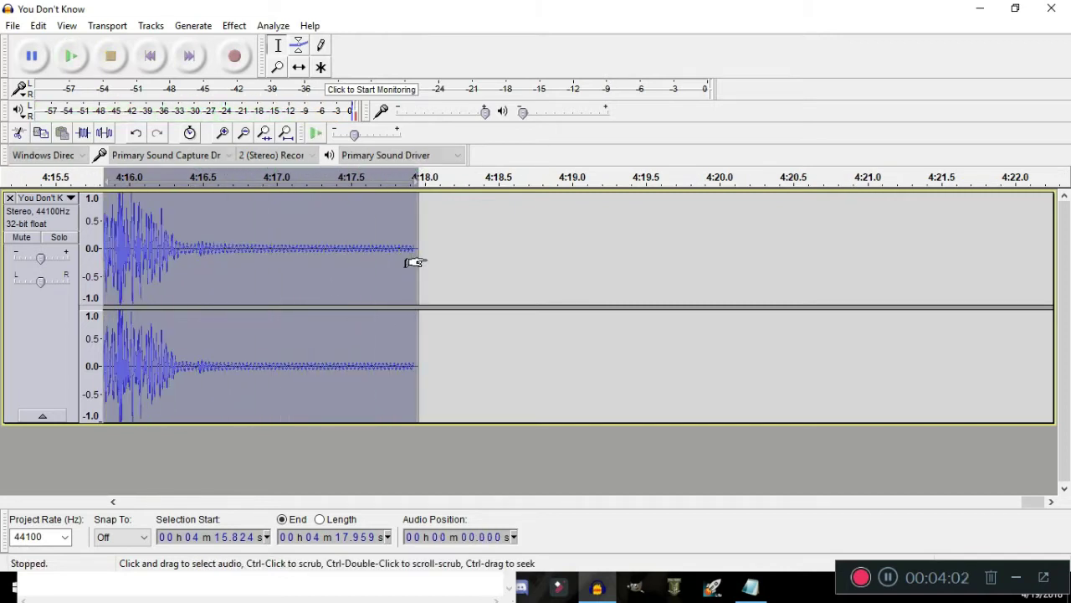
{"action": "scroll", "coordinate": [414, 262], "scroll_direction": "up", "scroll_amount": 2}
{"action": "scroll", "coordinate": [407, 270], "scroll_direction": "up", "scroll_amount": 2}
{"action": "key", "text": "space"}
{"action": "key", "text": "space"}
{"action": "scroll", "coordinate": [731, 260], "scroll_direction": "down", "scroll_amount": 4}
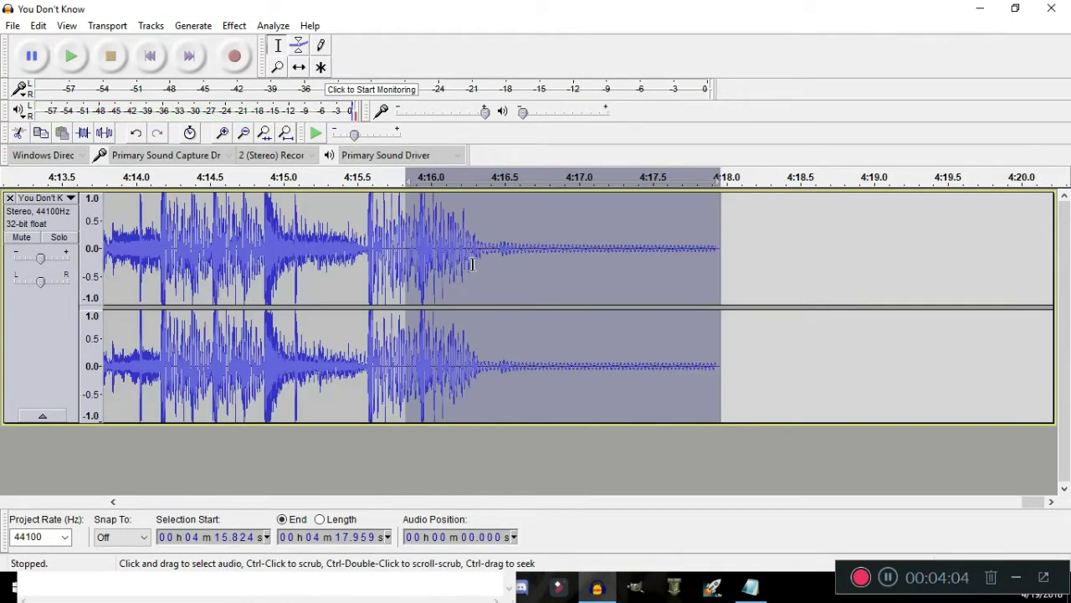
Select the silent tail from 4:17.931 to the track's end and inspect its boundary with the last audible samples
{"action": "left_click", "coordinate": [732, 260]}
{"action": "scroll", "coordinate": [734, 258], "scroll_direction": "up", "scroll_amount": 5}
{"action": "left_click_drag", "start_coordinate": [734, 259], "coordinate": [603, 273]}
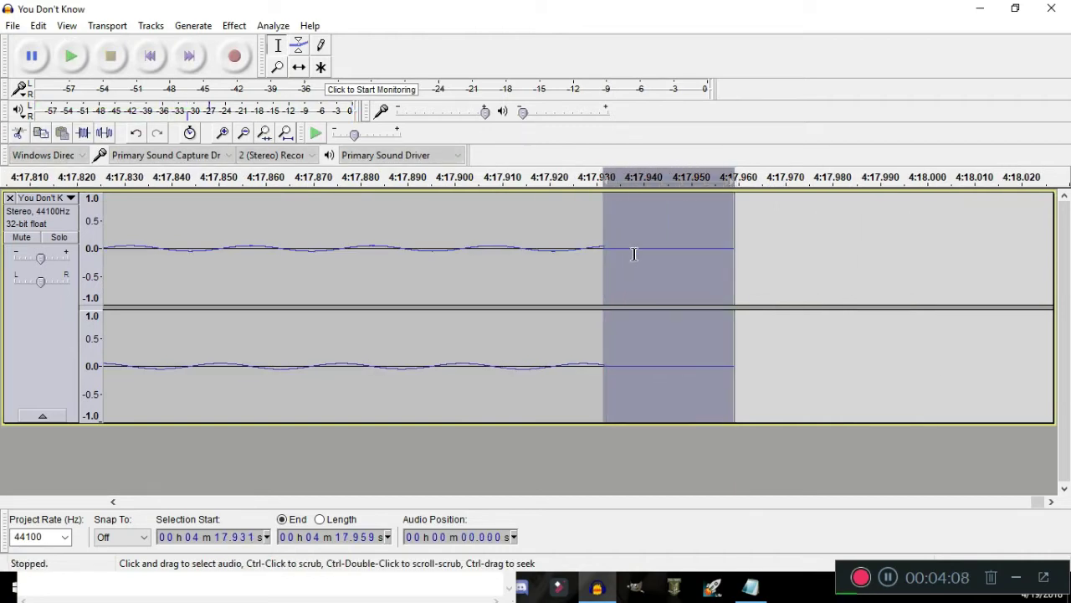
{"action": "key", "text": "space"}
{"action": "scroll", "coordinate": [617, 260], "scroll_direction": "up", "scroll_amount": 1}
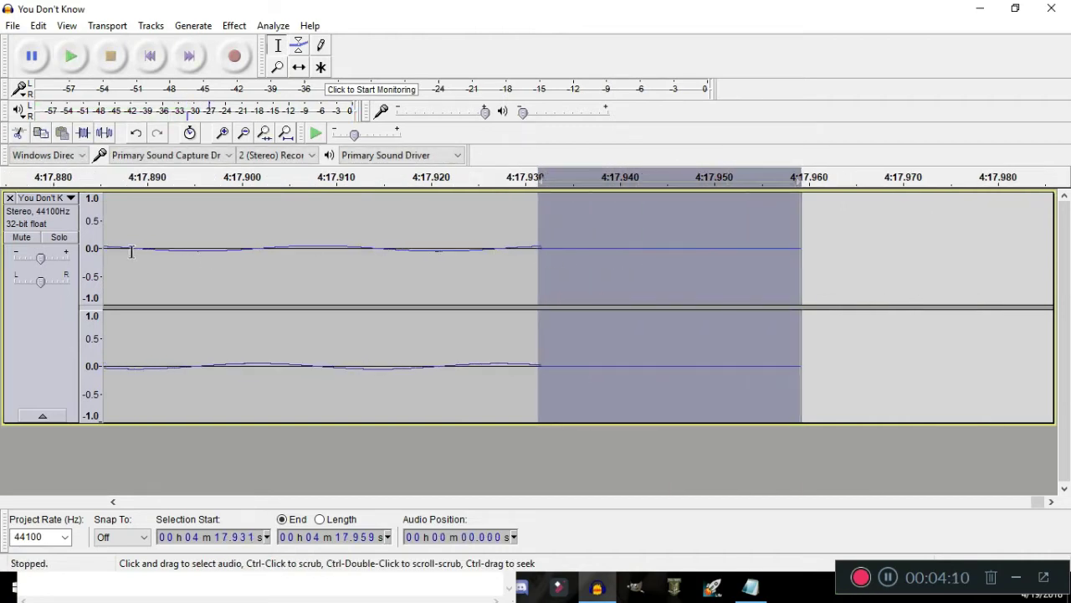
{"action": "scroll", "coordinate": [95, 261], "scroll_direction": "up", "scroll_amount": 3}
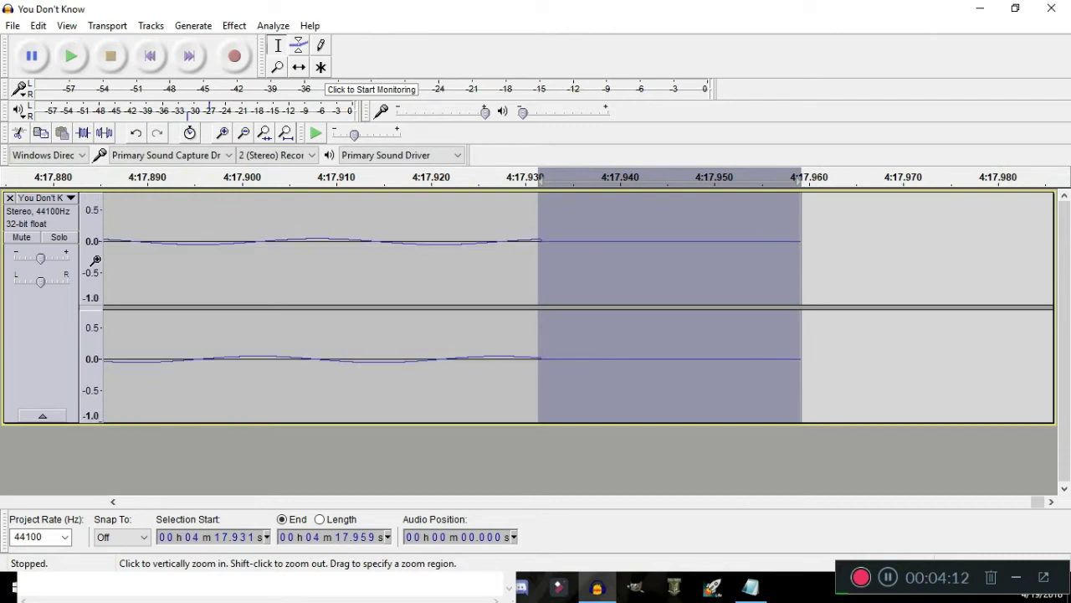
{"action": "scroll", "coordinate": [95, 262], "scroll_direction": "down", "scroll_amount": 3}
{"action": "scroll", "coordinate": [215, 256], "scroll_direction": "down", "scroll_amount": 7}
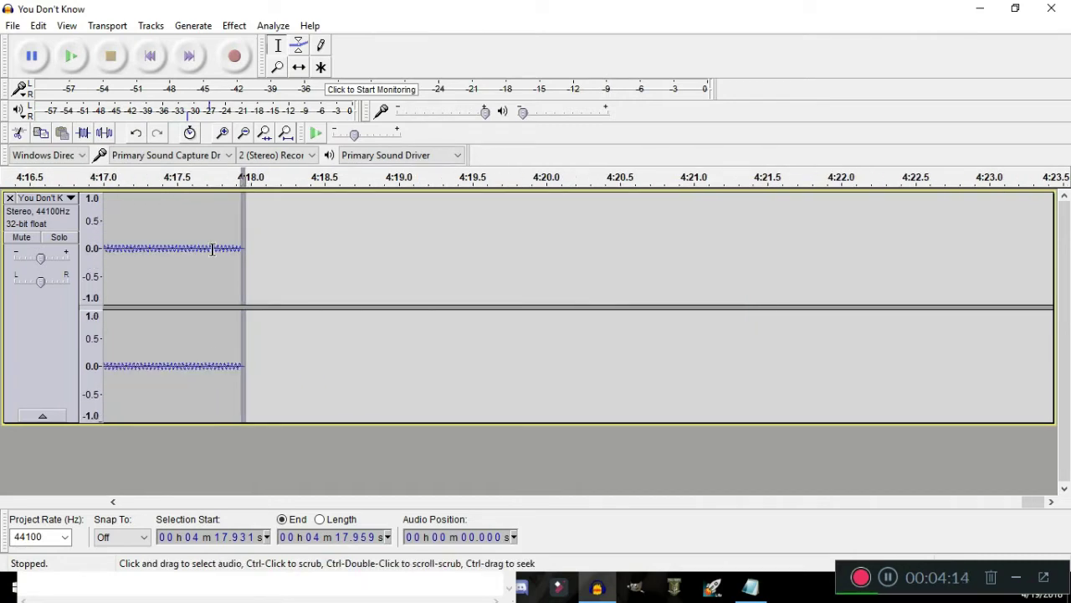
{"action": "scroll", "coordinate": [209, 238], "scroll_direction": "up", "scroll_amount": 7}
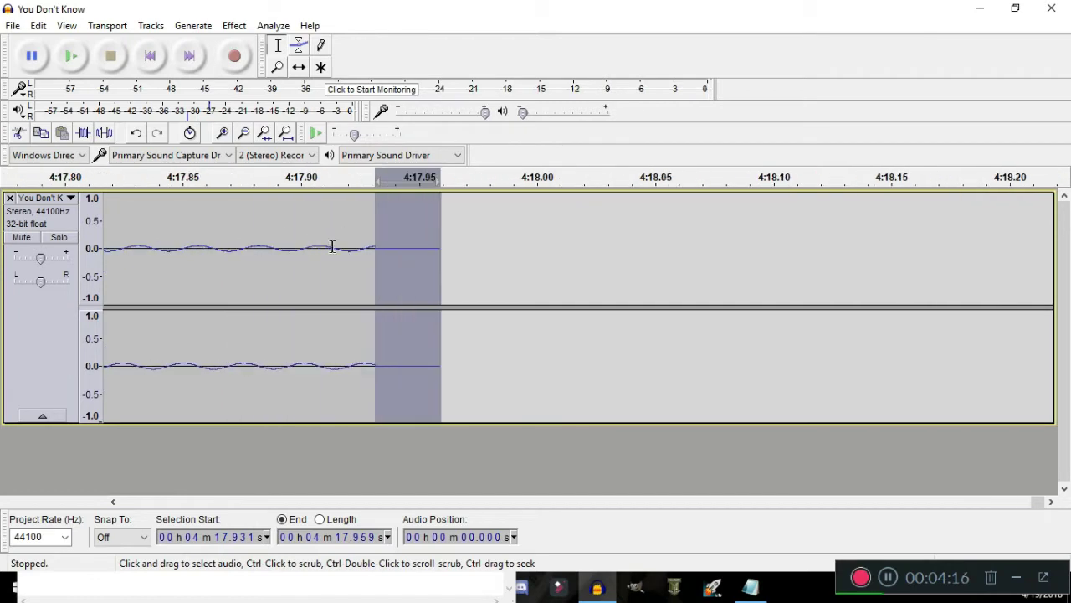
{"action": "scroll", "coordinate": [217, 248], "scroll_direction": "up", "scroll_amount": 8}
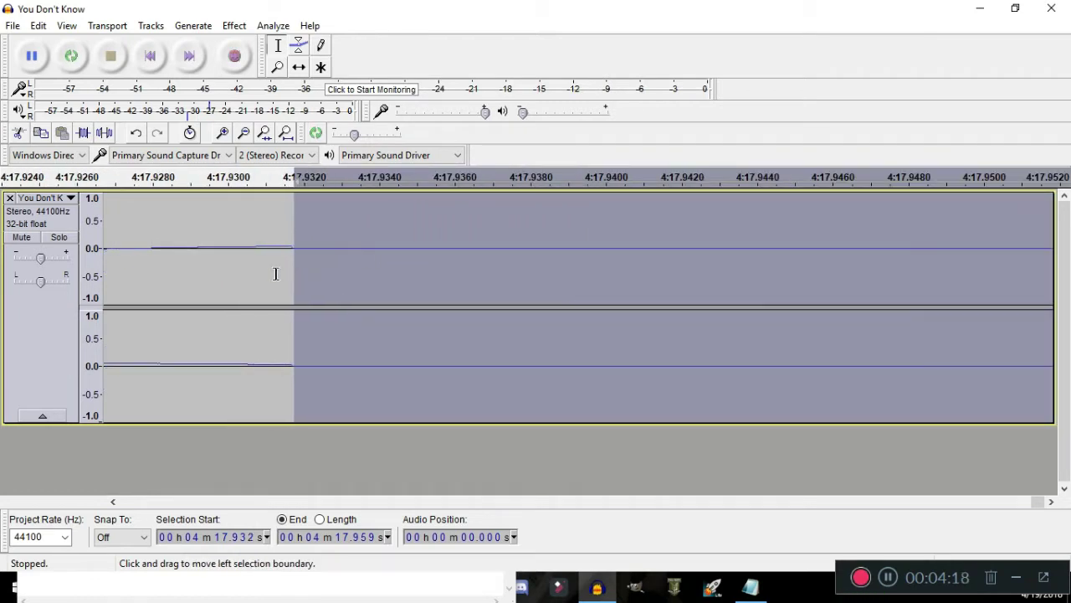
Refine the selection to start just past the last audible samples, at about 4:17.932, and delete the silence through the track's end
{"action": "left_click_drag", "start_coordinate": [631, 308], "coordinate": [778, 296]}
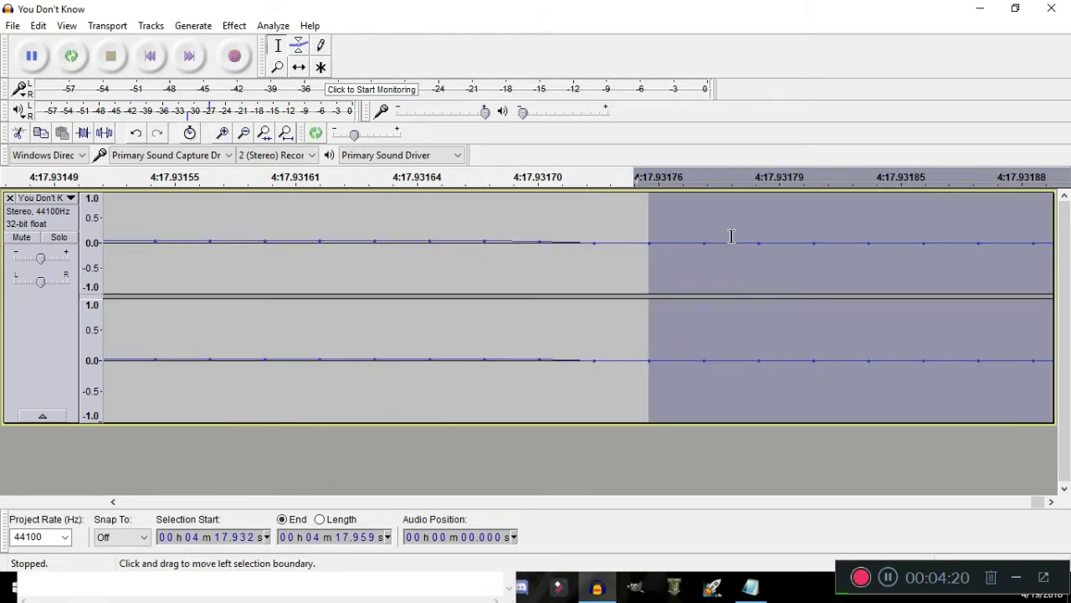
{"action": "left_click_drag", "start_coordinate": [729, 235], "coordinate": [765, 237]}
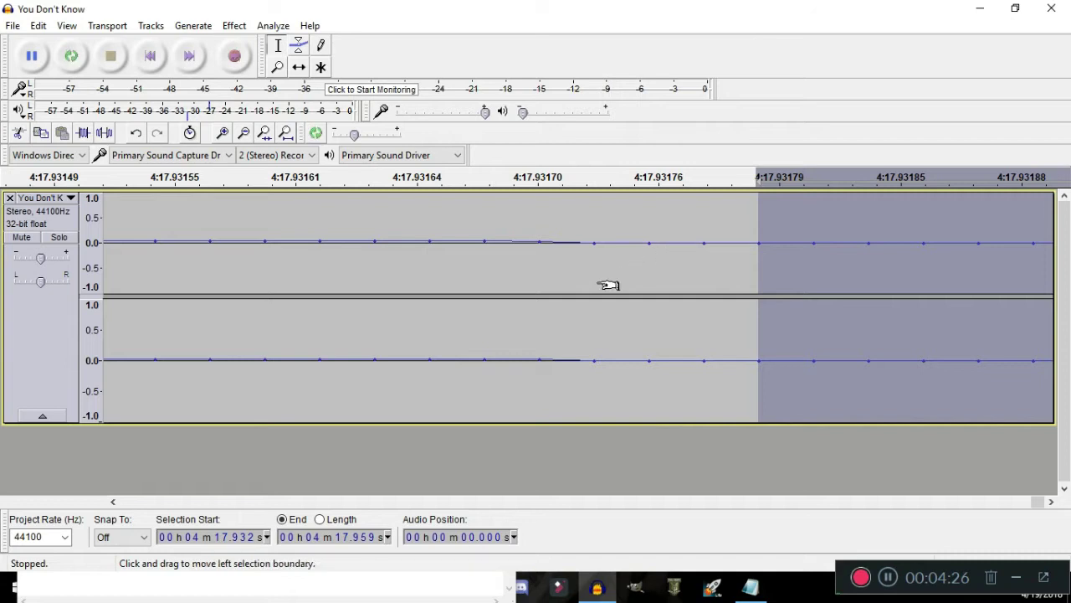
{"action": "left_click", "coordinate": [570, 285], "text": "shift"}
{"action": "left_click_drag", "start_coordinate": [592, 287], "coordinate": [762, 272]}
{"action": "key", "text": "Delete"}
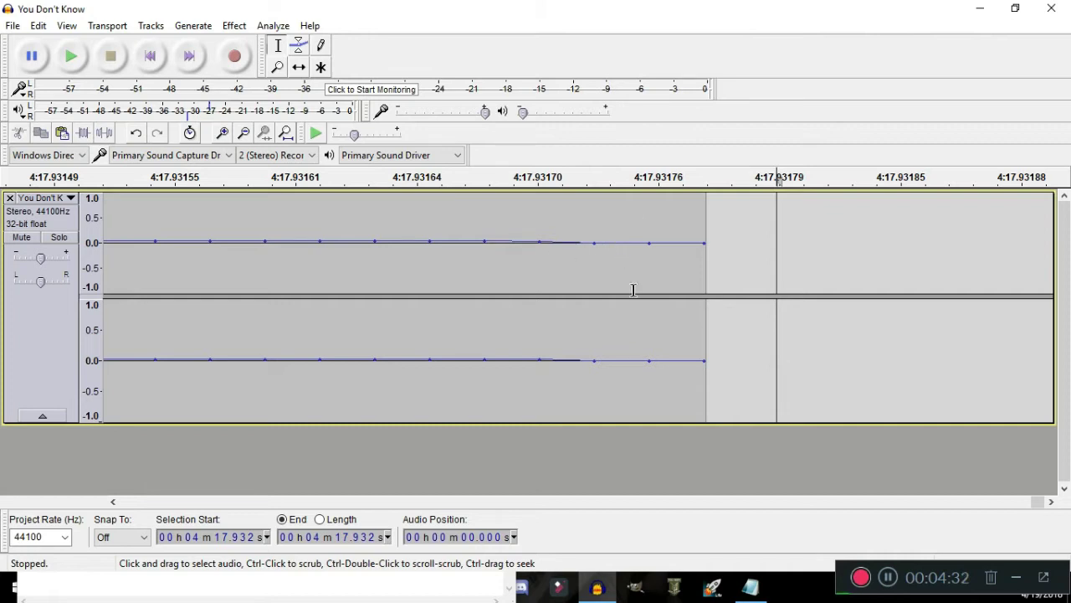
{"action": "scroll", "coordinate": [658, 264], "scroll_direction": "right", "scroll_amount": 3}
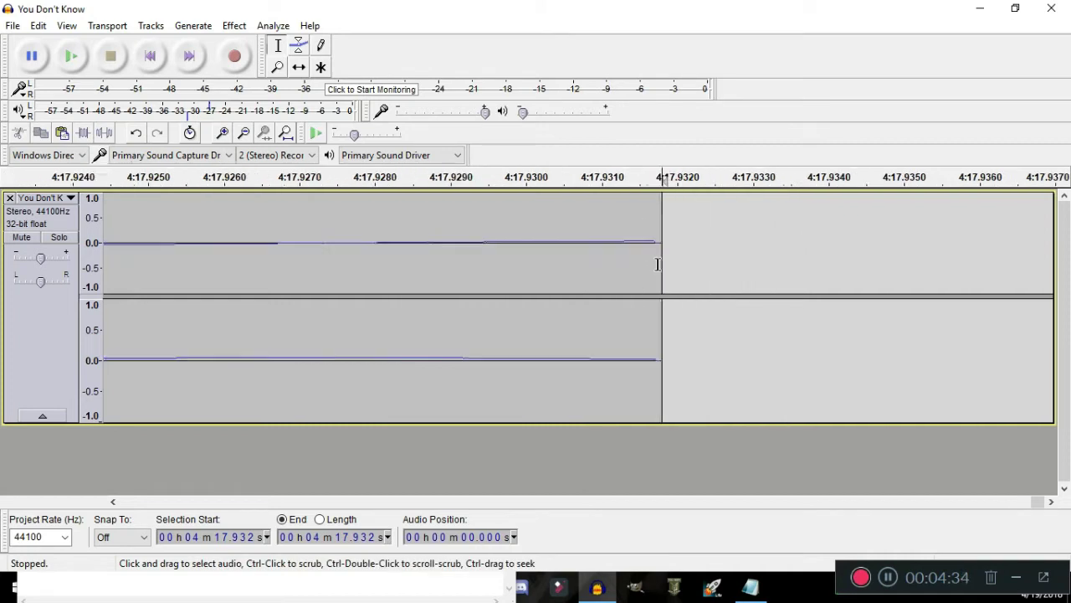
{"action": "key", "text": "ctrl+z"}
{"action": "left_click", "coordinate": [809, 211], "text": "shift"}
{"action": "key", "text": "Delete"}
{"action": "scroll", "coordinate": [677, 248], "scroll_direction": "down", "scroll_amount": 5}
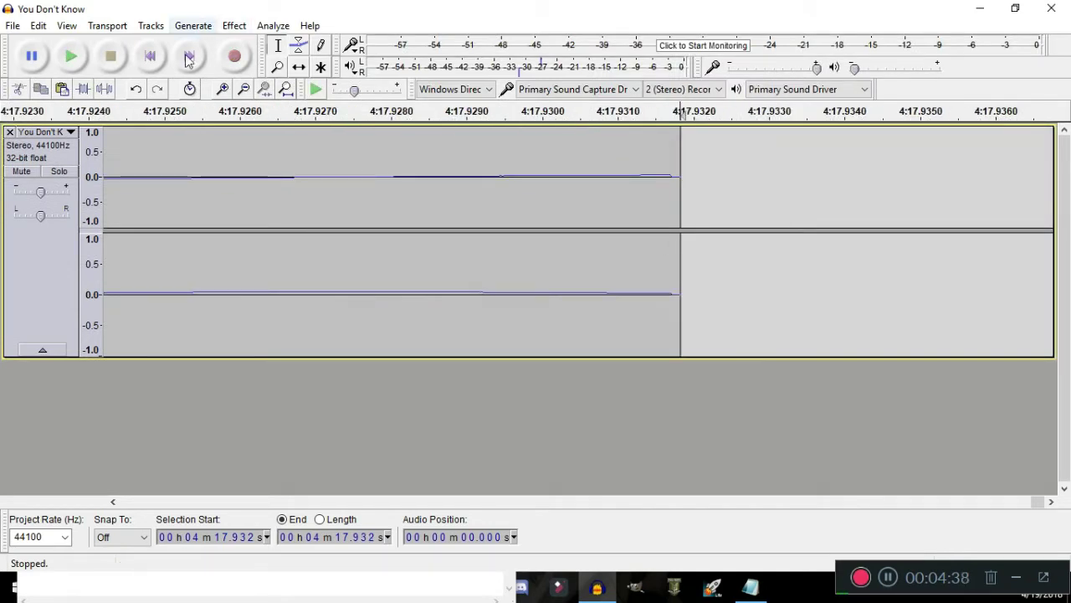
Go to the start of the track and select and play the opening silence up to about 0.120 s
{"action": "left_click", "coordinate": [150, 55]}
{"action": "scroll", "coordinate": [242, 237], "scroll_direction": "down", "scroll_amount": 6}
{"action": "scroll", "coordinate": [136, 179], "scroll_direction": "up", "scroll_amount": 3}
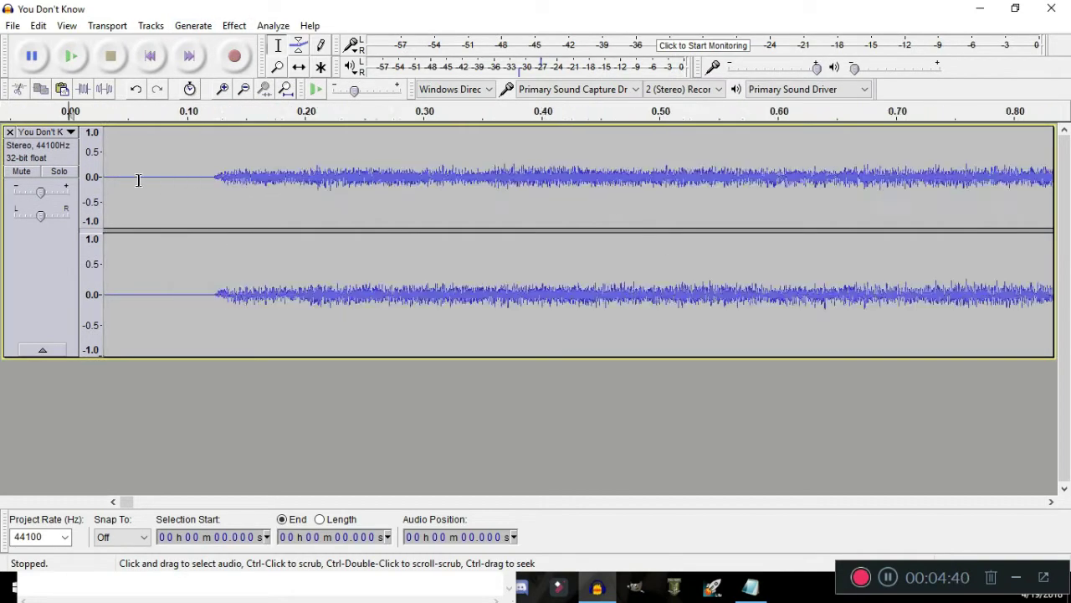
{"action": "left_click", "coordinate": [268, 196], "text": "shift"}
{"action": "key", "text": "space"}
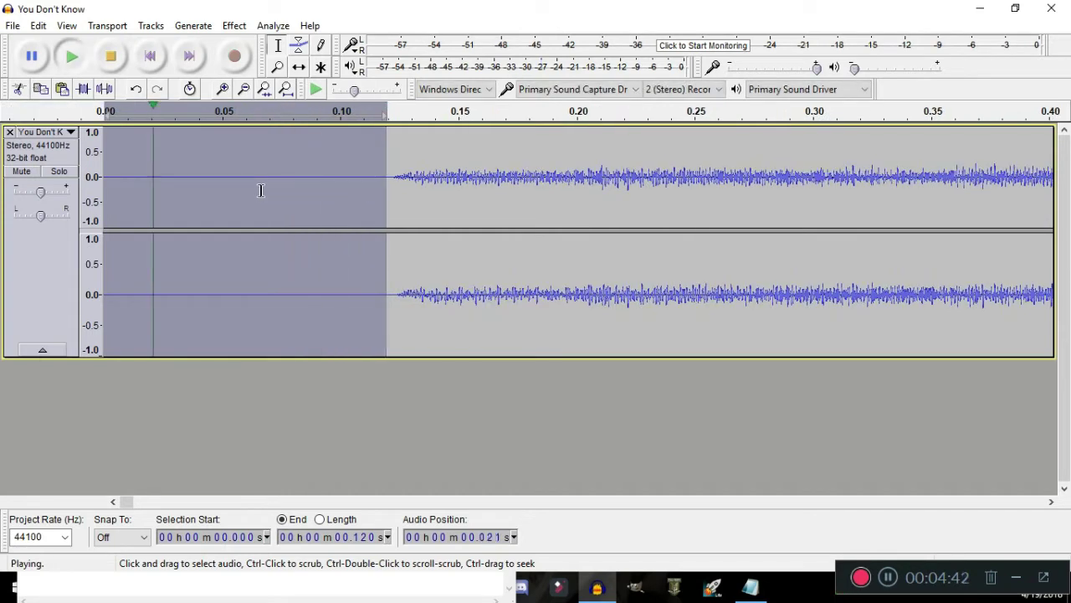
{"action": "left_click", "coordinate": [371, 169]}
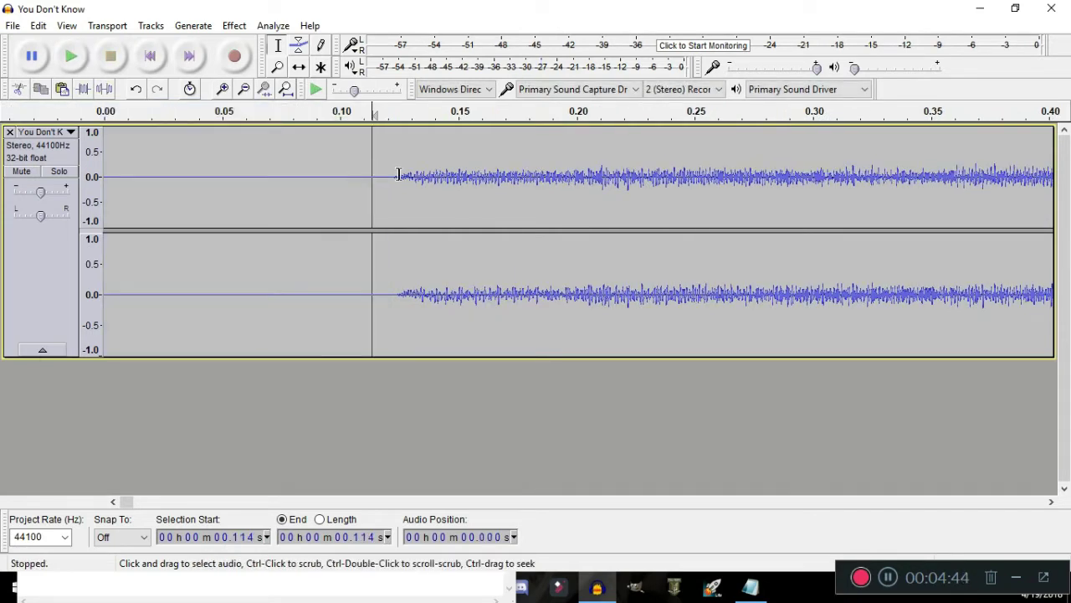
{"action": "left_click_drag", "start_coordinate": [391, 174], "coordinate": [99, 196]}
{"action": "left_click", "coordinate": [231, 199]}
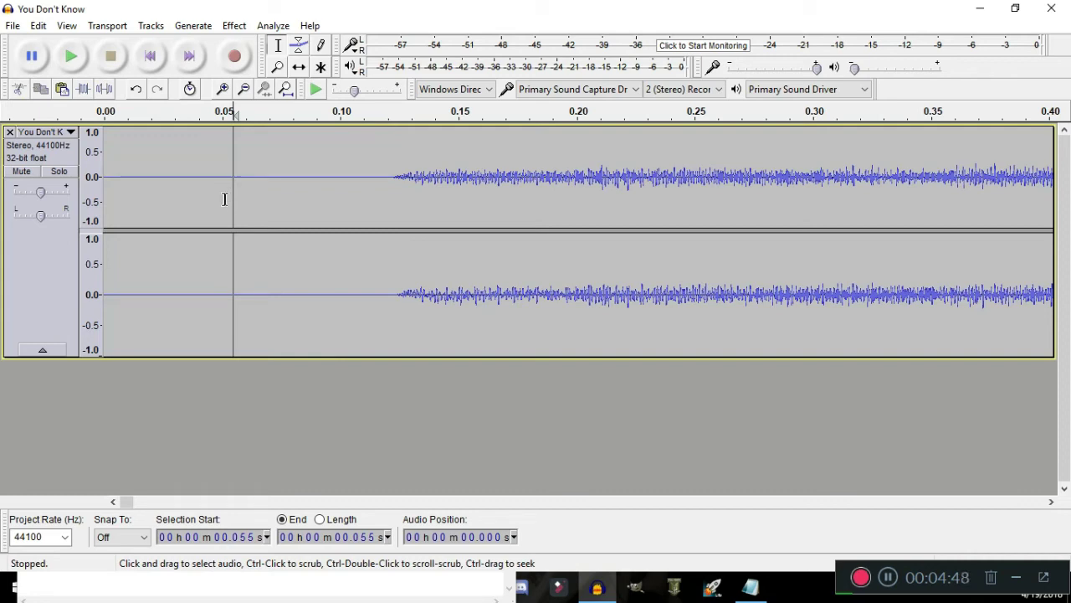
Examine the boundary between the opening silence and the first sound at wider and closer zoom levels
{"action": "key", "text": "ctrl+3"}
{"action": "key", "text": "ctrl+3"}
{"action": "key", "text": "ctrl+3"}
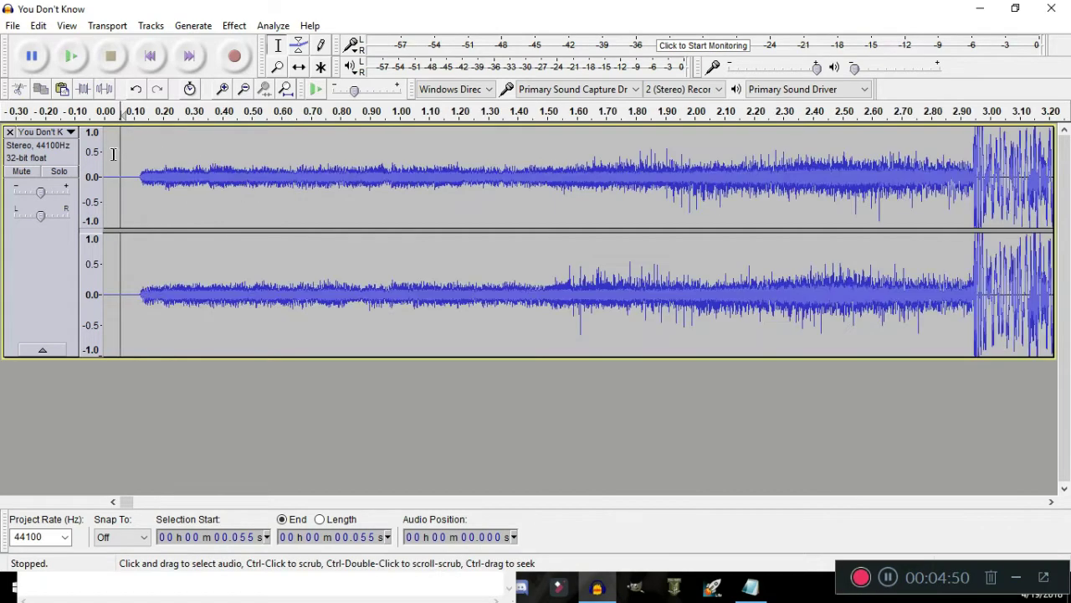
{"action": "key", "text": "ctrl+1"}
{"action": "key", "text": "ctrl+1"}
{"action": "key", "text": "ctrl+1"}
{"action": "key", "text": "ctrl+1"}
{"action": "key", "text": "ctrl+1"}
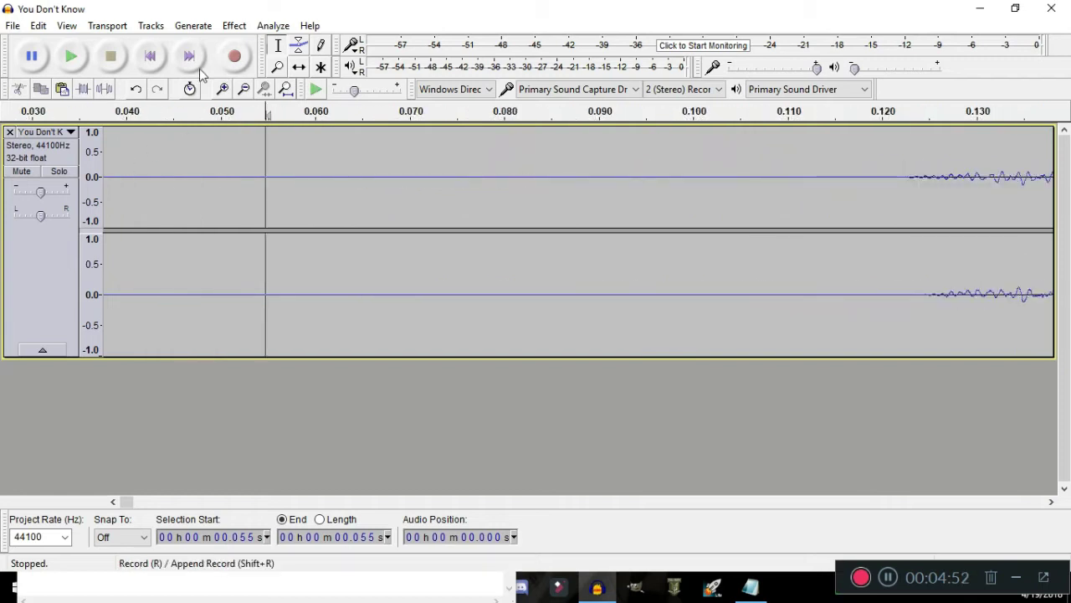
Select the silence from the track's start to just before the first sound and delete it, removing about 0.12 s
{"action": "left_click", "coordinate": [150, 55]}
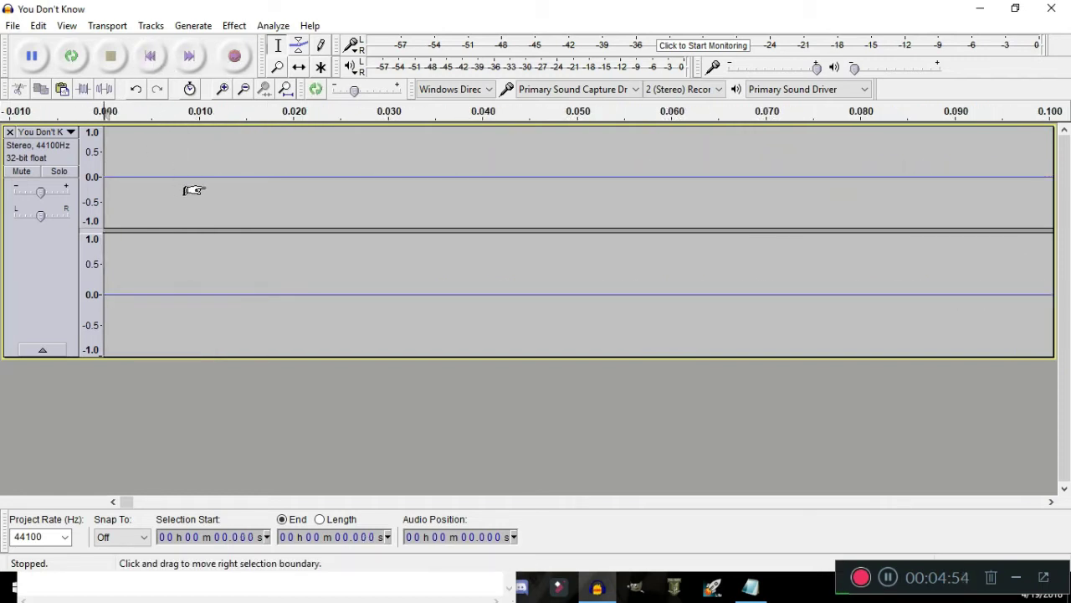
{"action": "left_click", "coordinate": [531, 215], "text": "shift"}
{"action": "key", "text": "ctrl+3"}
{"action": "mouse_move", "coordinate": [497, 206]}
{"action": "left_mouse_down"}
{"action": "mouse_move", "coordinate": [682, 215]}
{"action": "mouse_move", "coordinate": [661, 229]}
{"action": "left_mouse_up"}
{"action": "key", "text": "Delete"}
Examine the trimmed track from its new start outward until its full length is in view
{"action": "key", "text": "ctrl+3"}
{"action": "key", "text": "ctrl+3"}
{"action": "key", "text": "ctrl+3"}
{"action": "key", "text": "ctrl+3"}
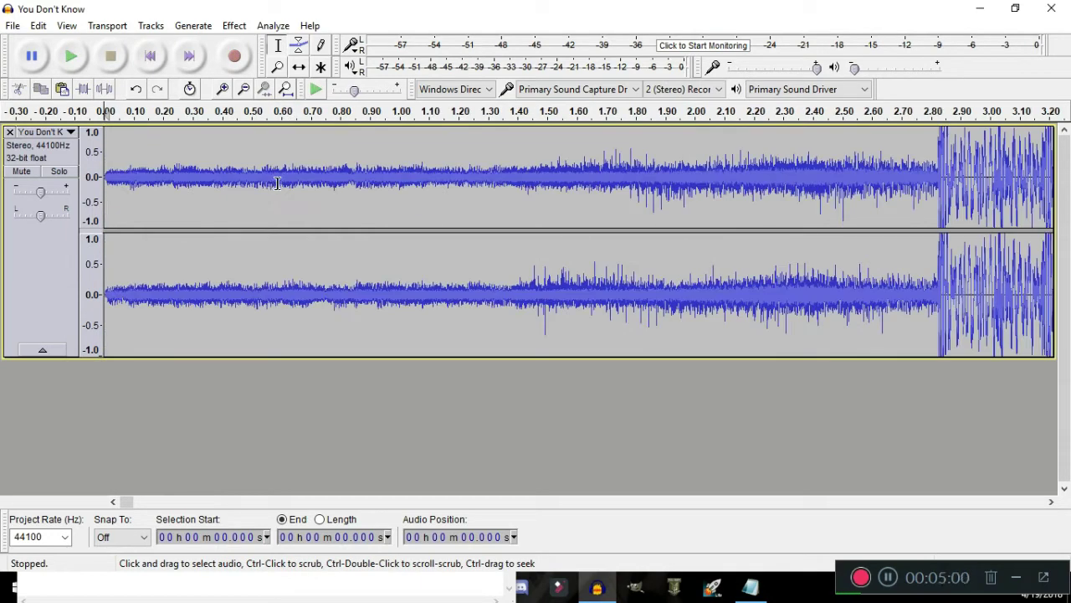
{"action": "key", "text": "ctrl+3"}
{"action": "key", "text": "ctrl+3"}
{"action": "key", "text": "ctrl+3"}
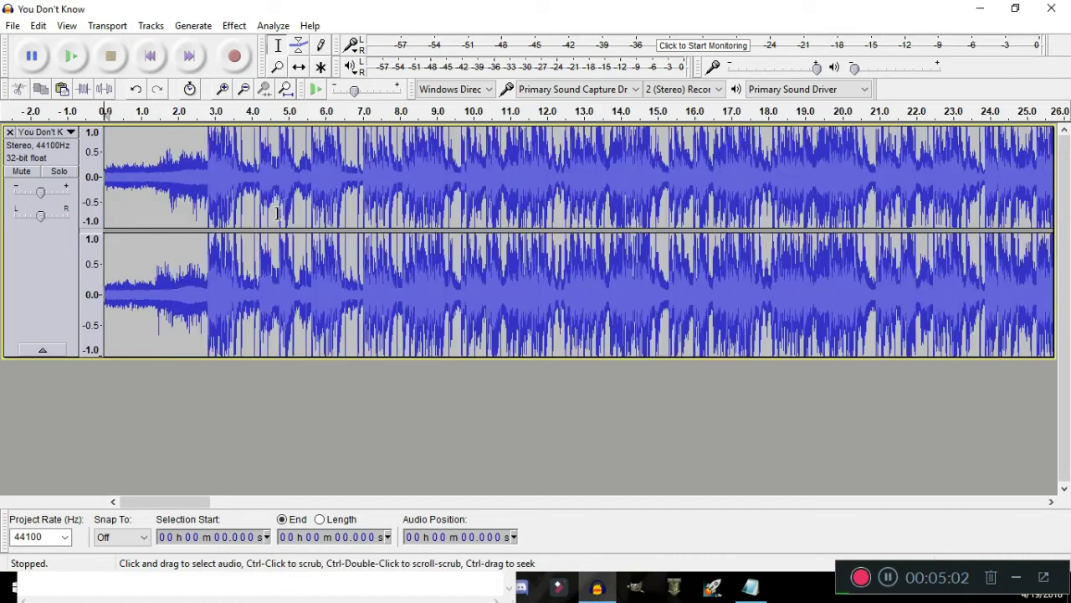
{"action": "key", "text": "ctrl+3"}
{"action": "key", "text": "ctrl+3"}
{"action": "key", "text": "ctrl+3"}
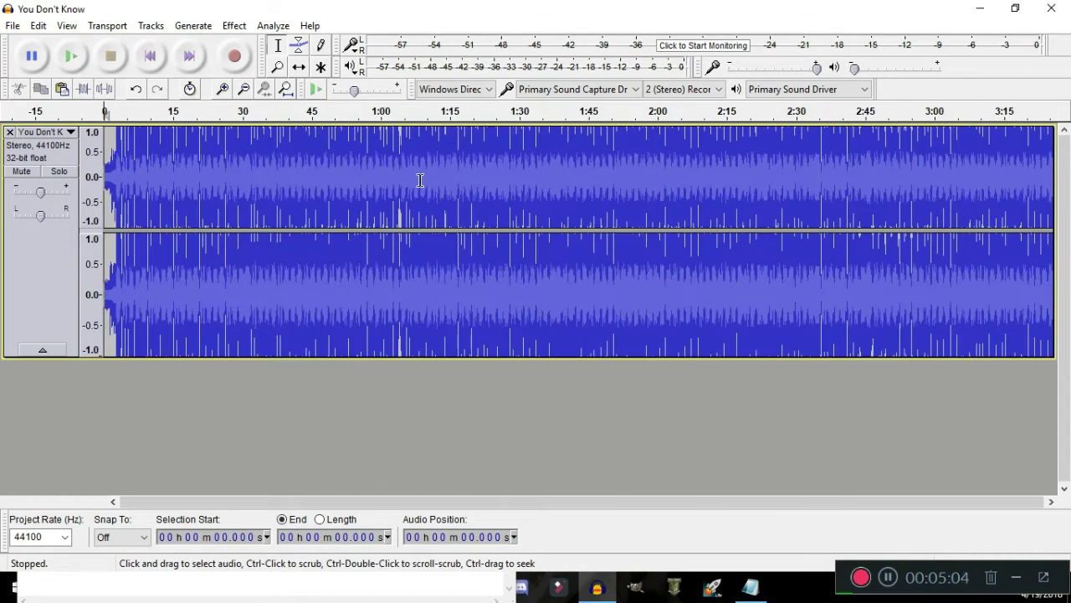
{"action": "key", "text": "ctrl+3"}
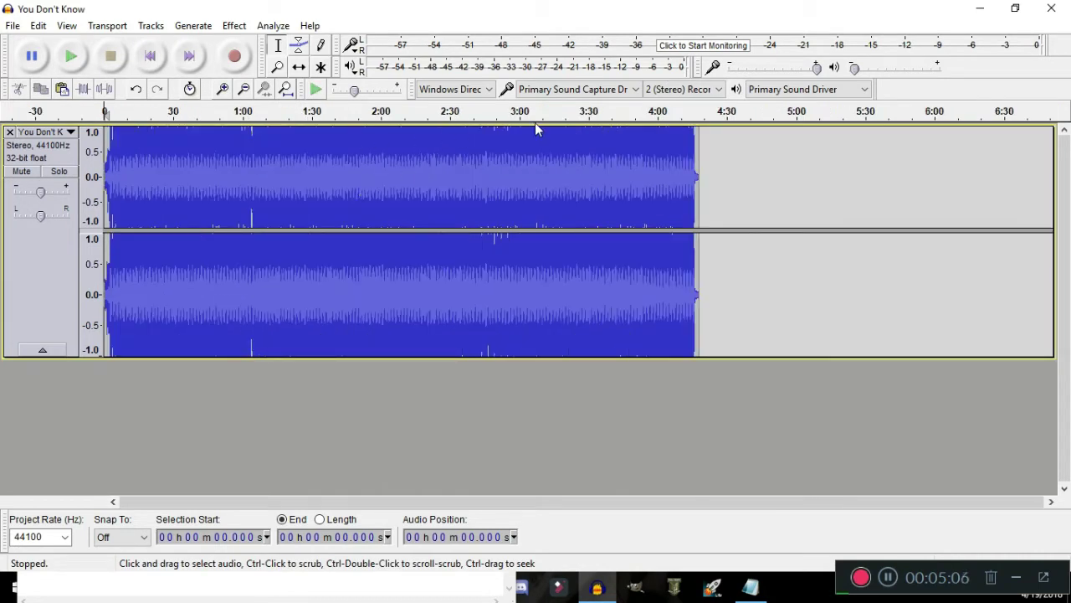
{"action": "key", "text": "ctrl+1"}
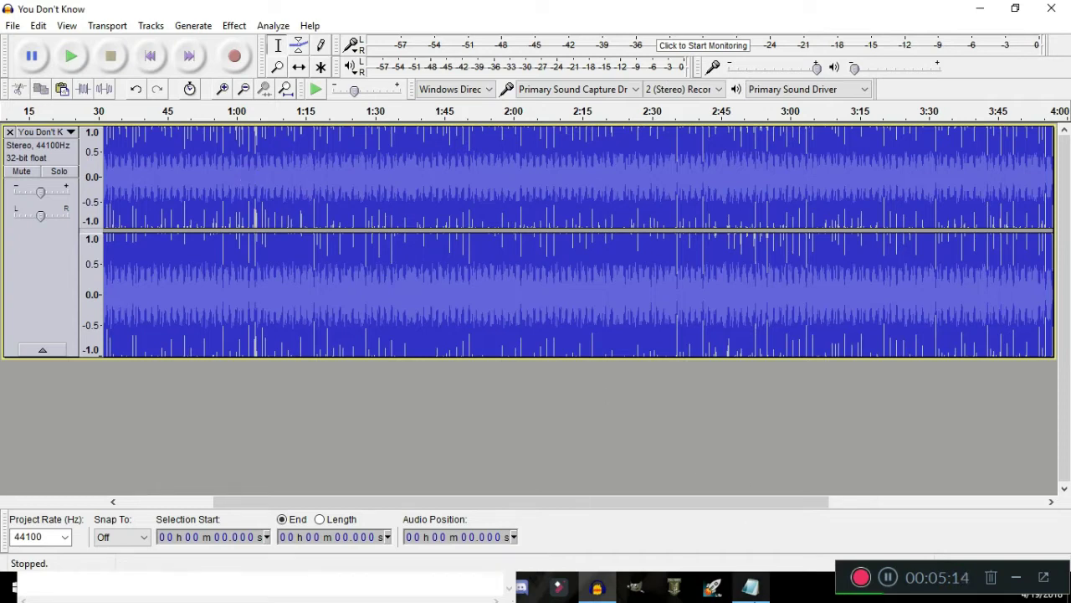
Switch to the Tips.txt notes in Notepad to review the list of song-editing techniques
{"action": "left_click", "coordinate": [751, 586]}
{"action": "left_click_drag", "start_coordinate": [187, 201], "coordinate": [180, 162]}
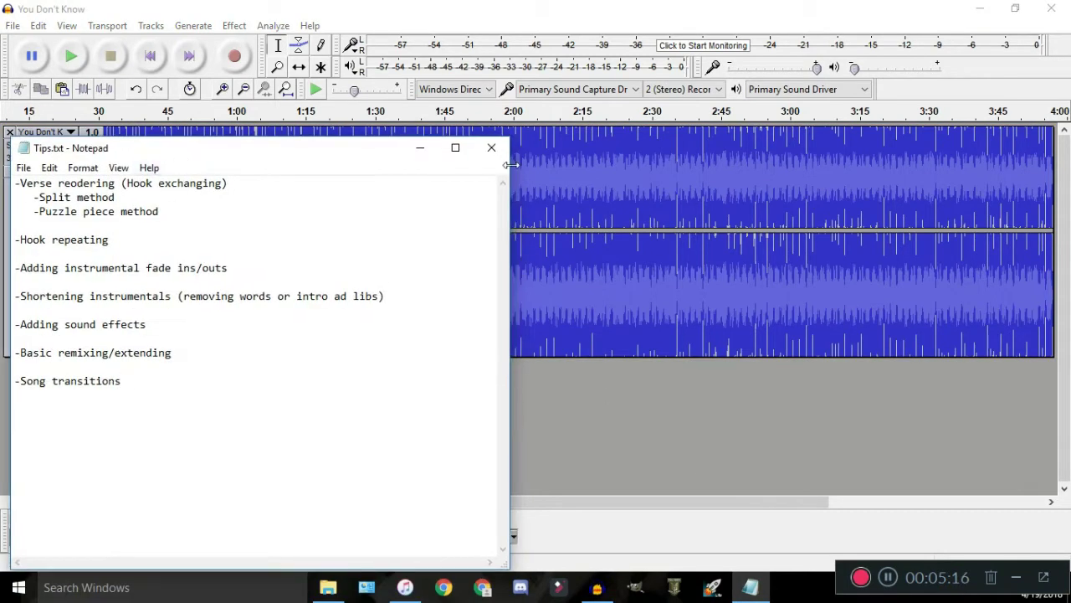
Switch back to the song in Audacity, play it briefly from about 1:10 and lower the playback volume
{"action": "left_click", "coordinate": [395, 7]}
{"action": "scroll", "coordinate": [248, 181], "scroll_direction": "up", "scroll_amount": 1}
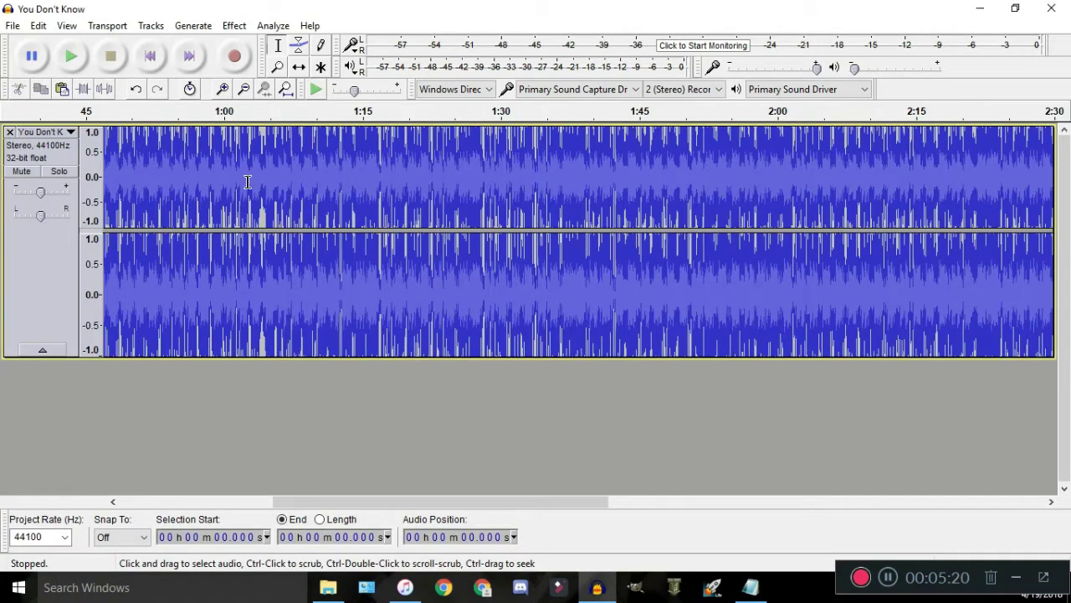
{"action": "left_click", "coordinate": [319, 115]}
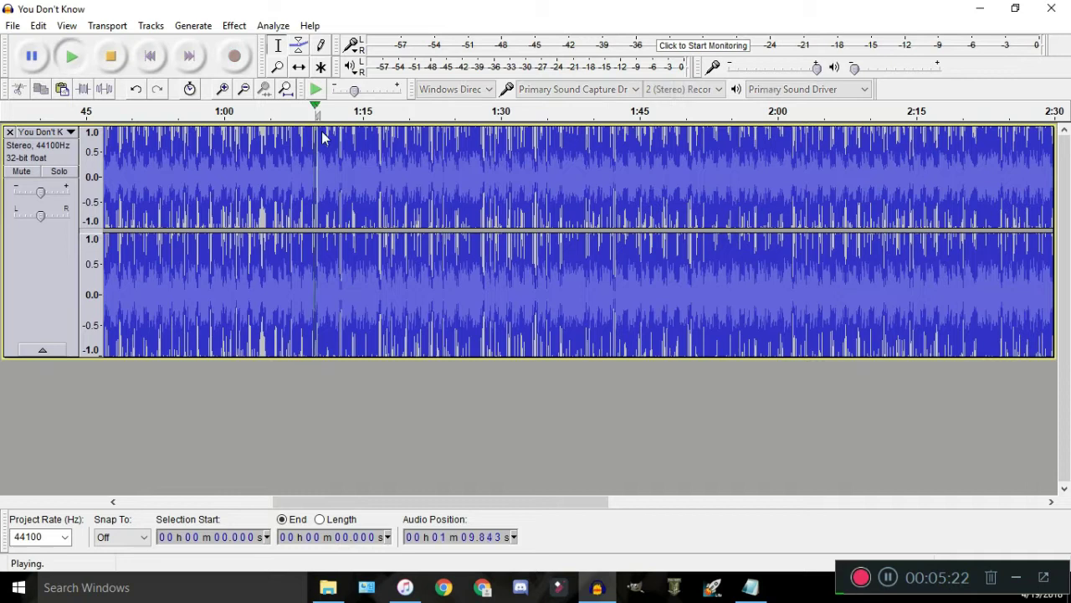
{"action": "scroll", "coordinate": [148, 179], "scroll_direction": "down", "scroll_amount": 1}
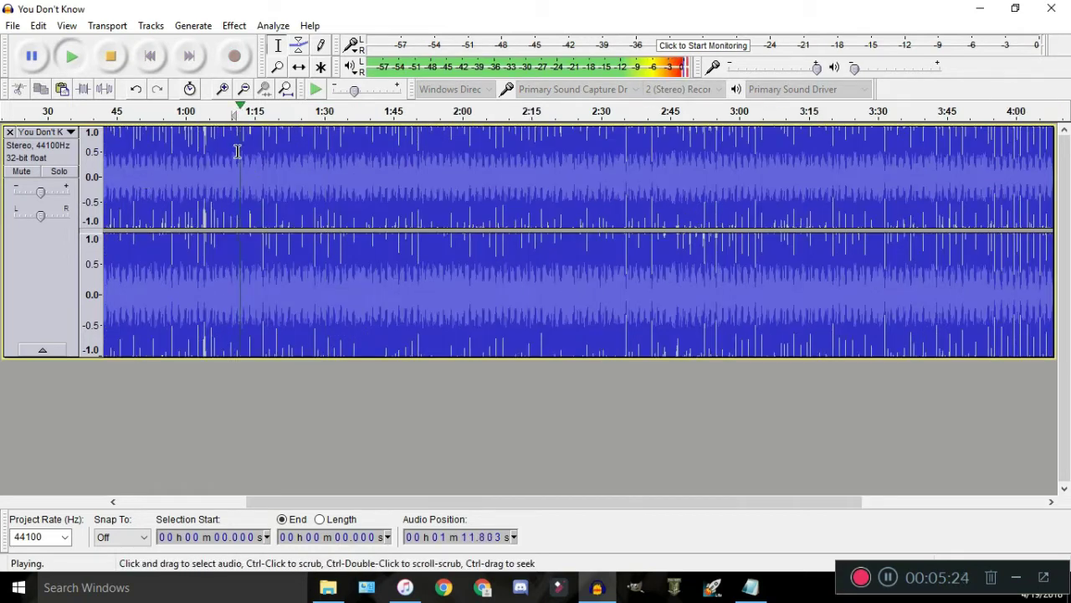
{"action": "key", "text": "space"}
{"action": "key", "text": "XF86AudioLowerVolume"}
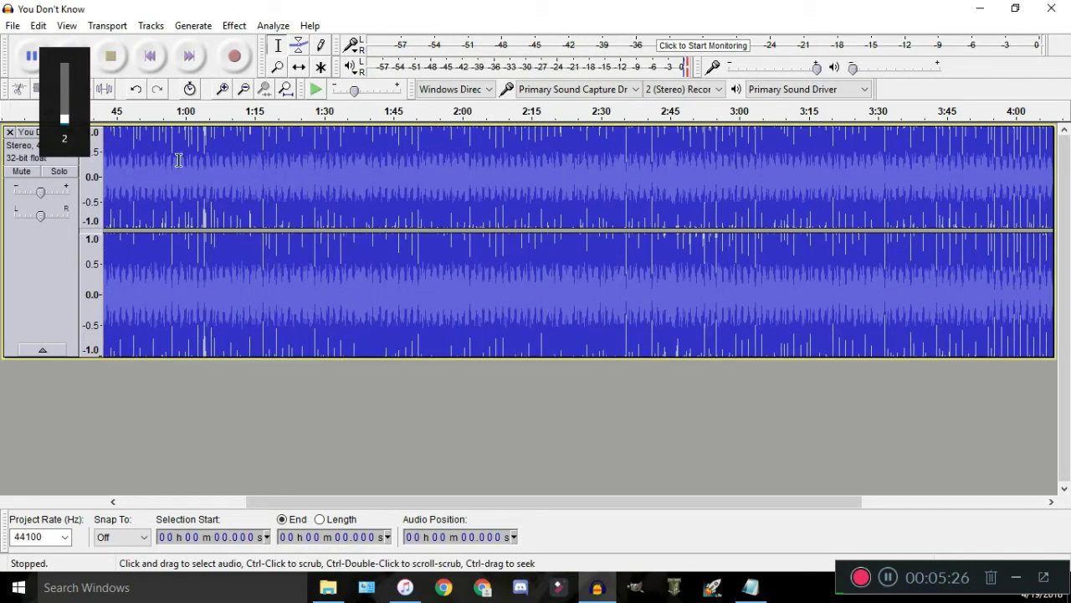
Reduce the track's gain slightly and listen to short passages from about 1:05 onward to locate the verse
{"action": "left_click", "coordinate": [220, 111]}
{"action": "key", "text": "space"}
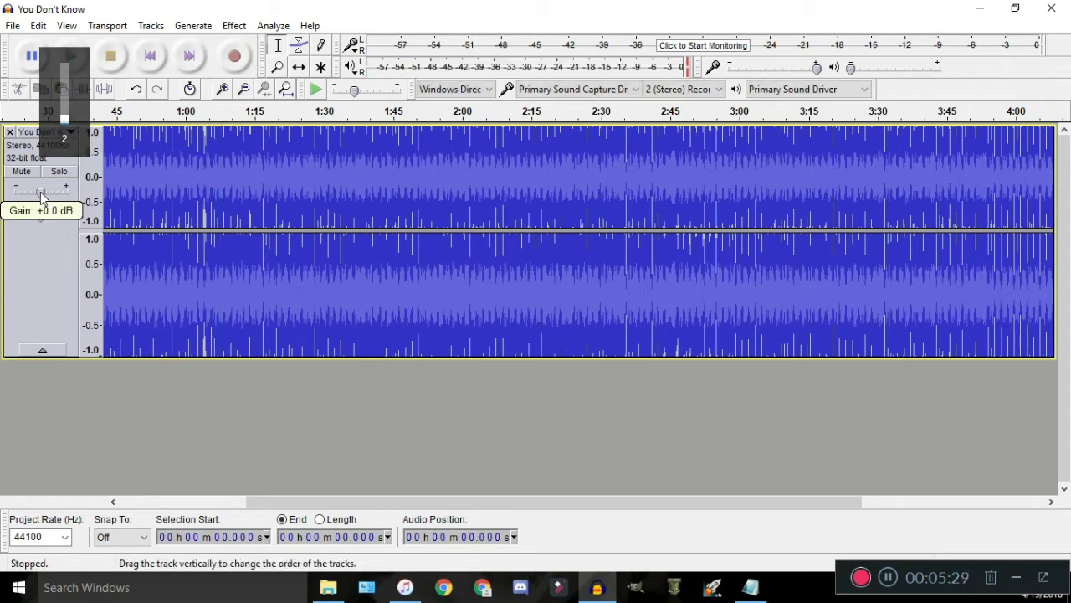
{"action": "left_click", "coordinate": [207, 120]}
{"action": "scroll", "coordinate": [207, 120], "scroll_direction": "up", "scroll_amount": 1, "text": "ctrl"}
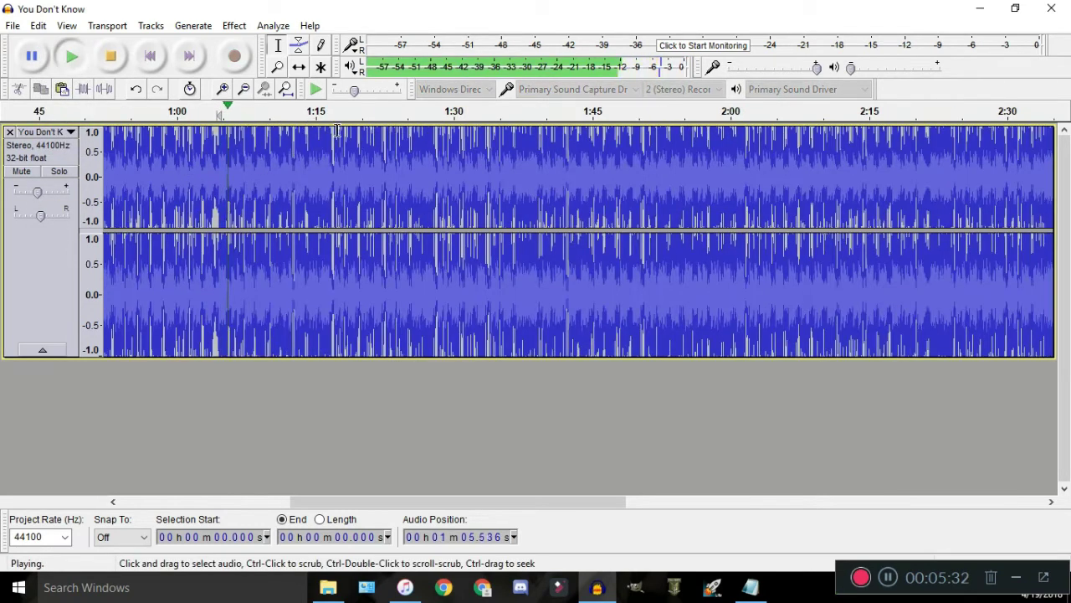
{"action": "key", "text": "space"}
{"action": "scroll", "coordinate": [256, 190], "scroll_direction": "down", "scroll_amount": 1, "text": "ctrl"}
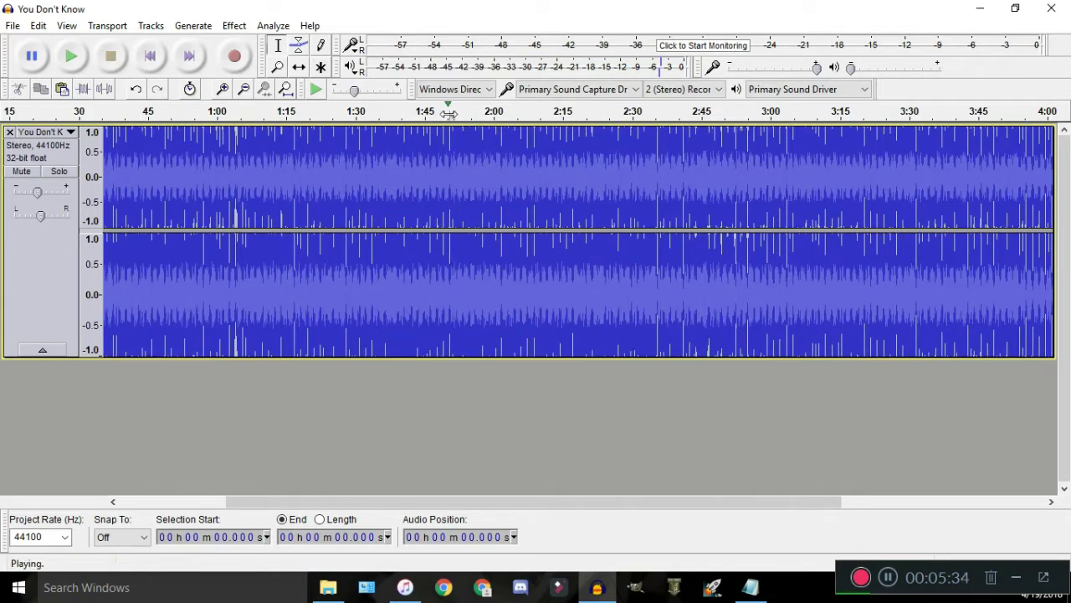
{"action": "key", "text": "space"}
{"action": "scroll", "coordinate": [370, 184], "scroll_direction": "up", "scroll_amount": 1, "text": "ctrl"}
{"action": "key", "text": "space"}
{"action": "key", "text": "space"}
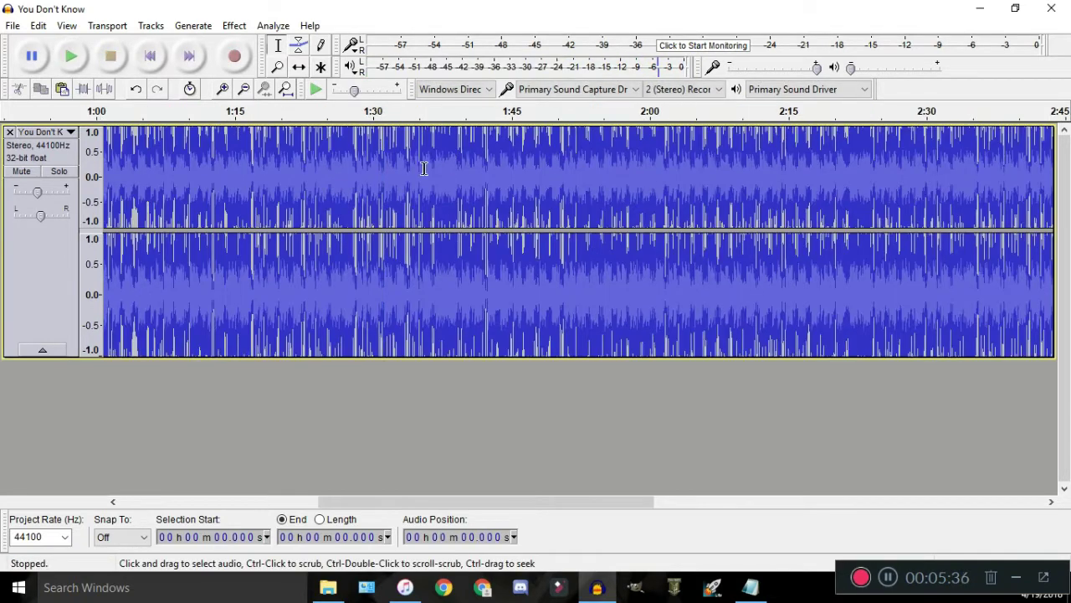
Select the passage from about 1:35.7 to 1:52.8, audition its opening and move the selection's start to 1:35.418
{"action": "left_click_drag", "start_coordinate": [425, 167], "coordinate": [583, 179]}
{"action": "scroll", "coordinate": [479, 172], "scroll_direction": "up", "scroll_amount": 1, "text": "ctrl"}
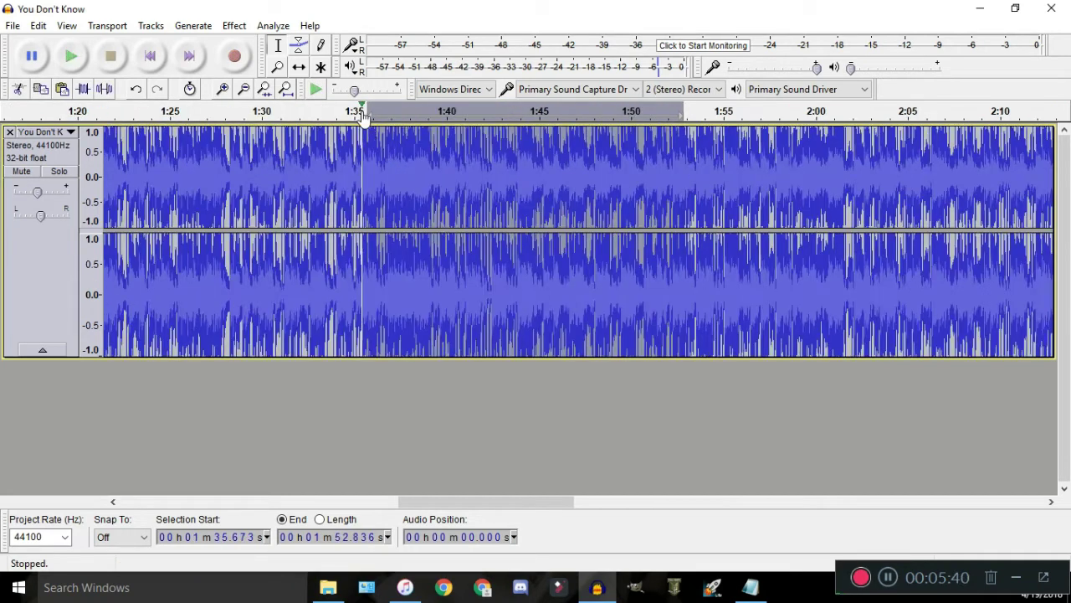
{"action": "left_click", "coordinate": [362, 112]}
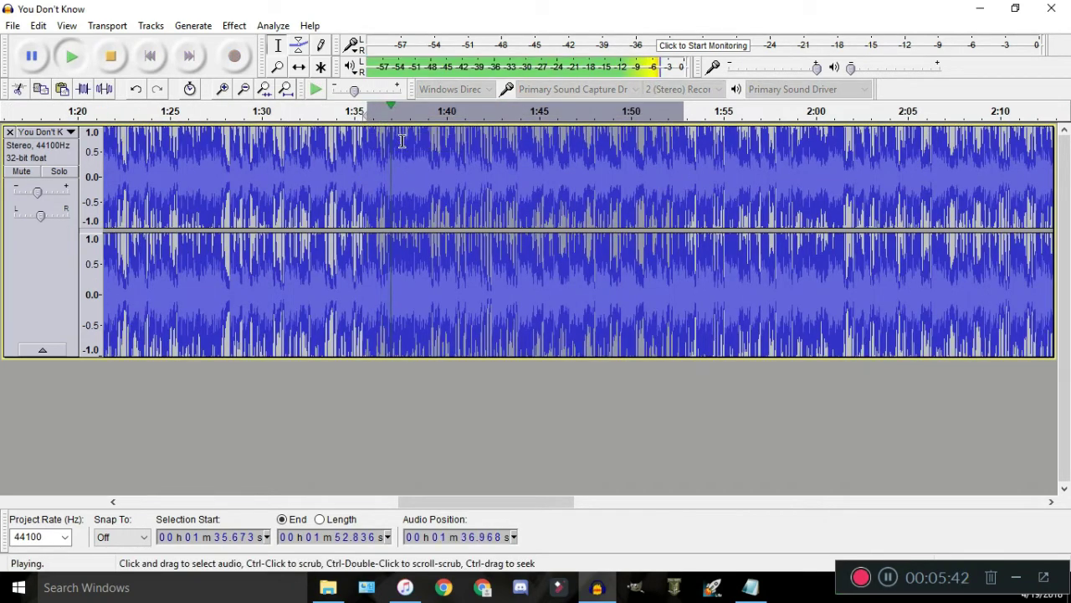
{"action": "scroll", "coordinate": [406, 164], "scroll_direction": "up", "scroll_amount": 1, "text": "ctrl"}
{"action": "key", "text": "space"}
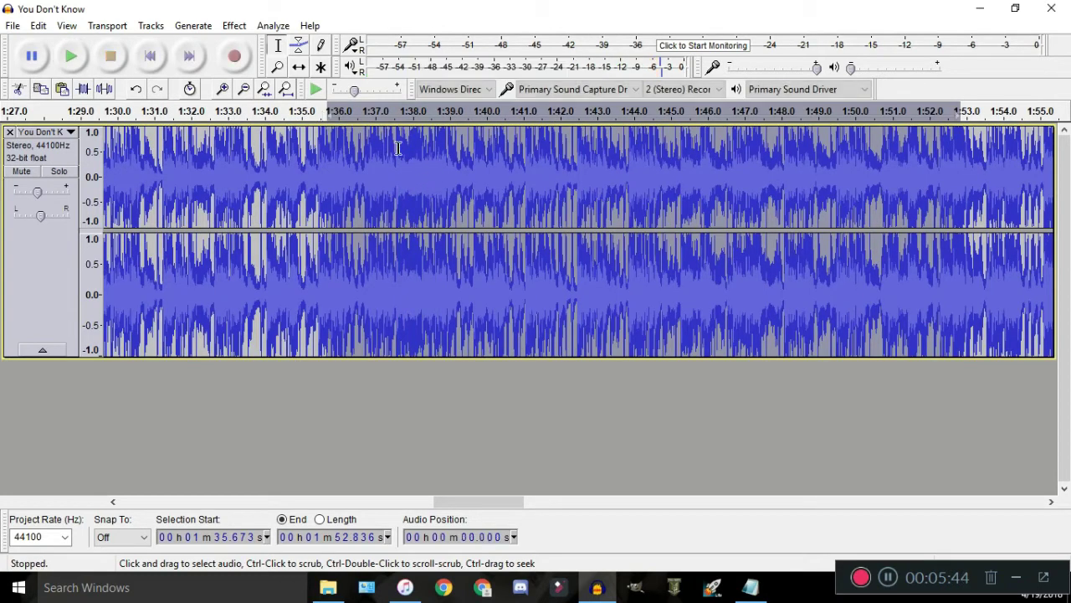
{"action": "key", "text": "shift"}
{"action": "left_click", "coordinate": [344, 174], "text": "shift"}
{"action": "left_click", "coordinate": [317, 173], "text": "shift"}
{"action": "scroll", "coordinate": [329, 178], "scroll_direction": "down", "scroll_amount": 1, "text": "ctrl"}
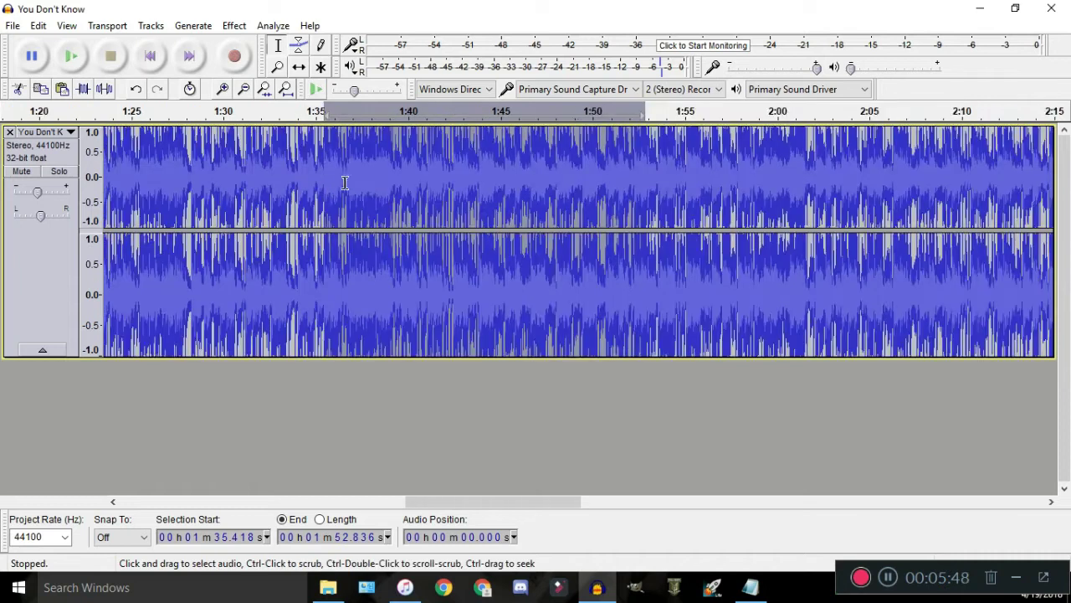
Extend the end of the selection in two stages, to about 1:57.2 and on to about 2:47.3
{"action": "scroll", "coordinate": [333, 175], "scroll_direction": "down", "scroll_amount": 1, "text": "ctrl"}
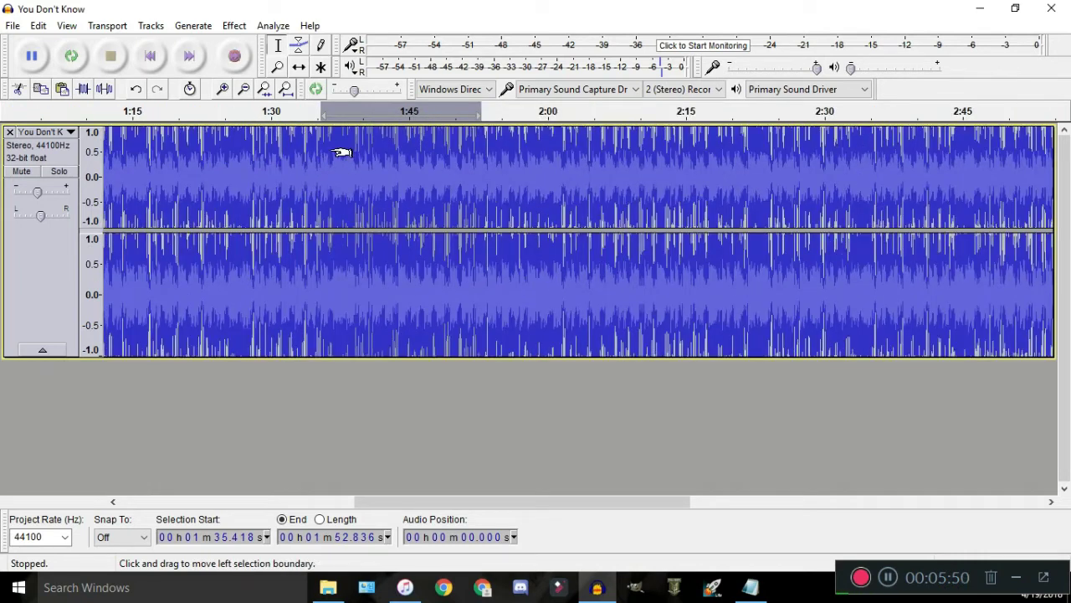
{"action": "left_click_drag", "start_coordinate": [481, 152], "coordinate": [521, 152]}
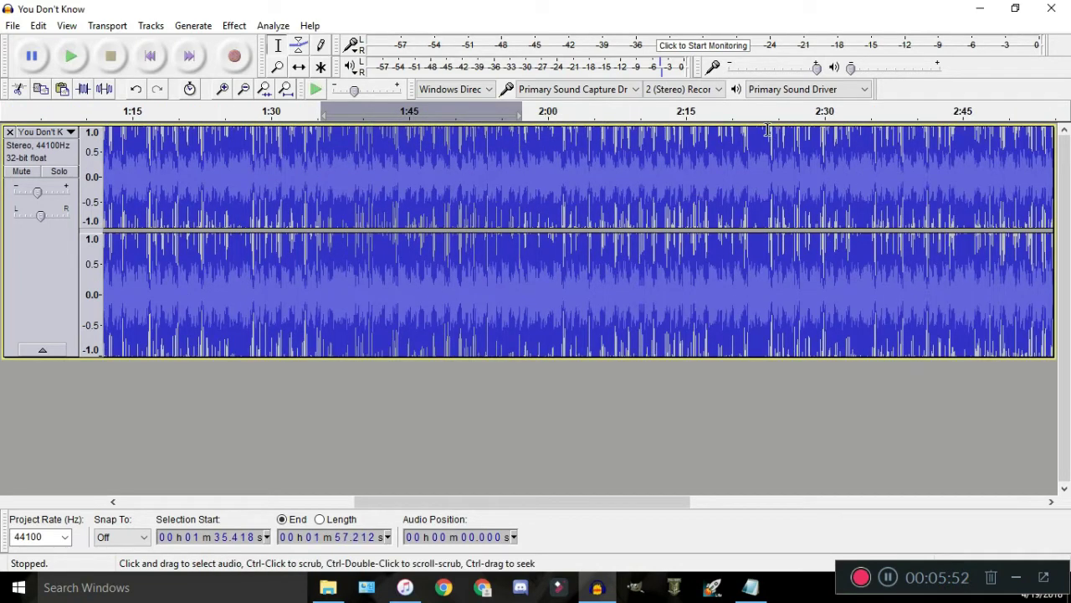
{"action": "scroll", "coordinate": [353, 170], "scroll_direction": "up", "scroll_amount": 1, "text": "ctrl"}
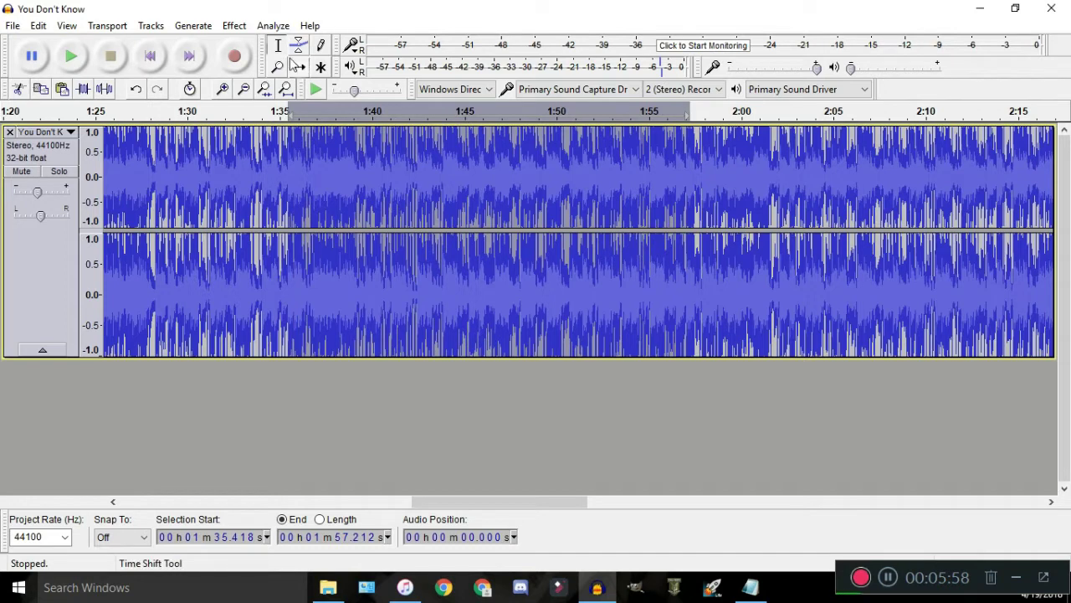
{"action": "scroll", "coordinate": [418, 216], "scroll_direction": "down", "scroll_amount": 2, "text": "ctrl"}
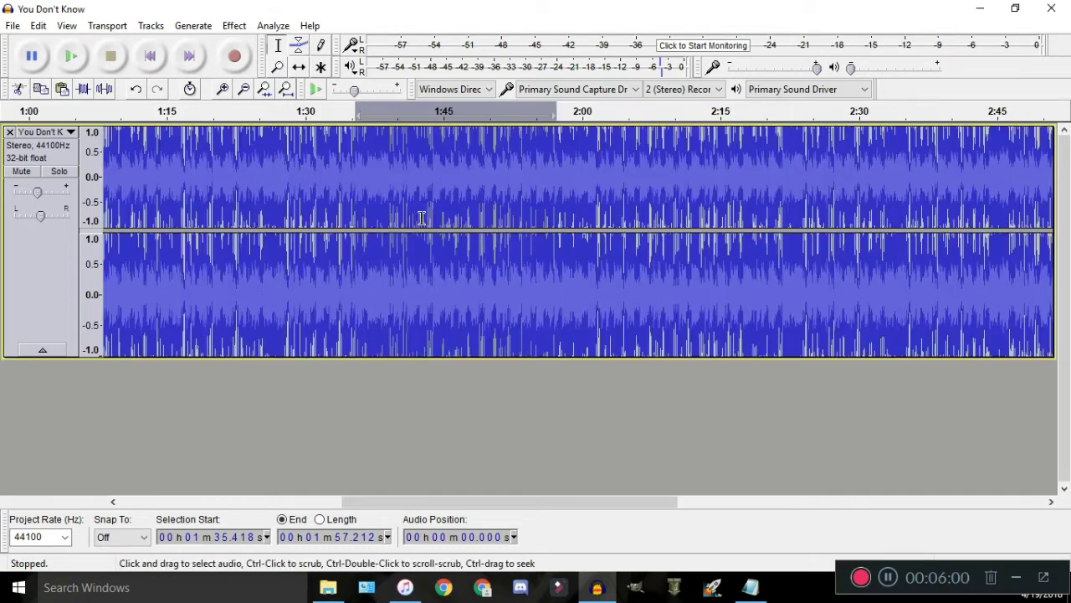
{"action": "left_click_drag", "start_coordinate": [473, 175], "coordinate": [719, 163]}
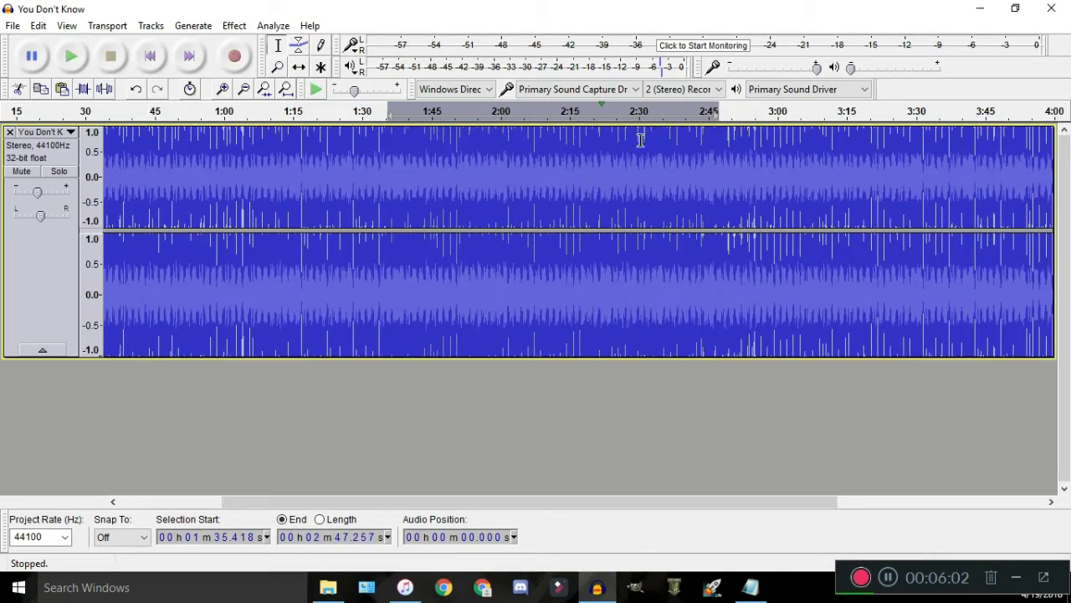
Audition the song around 2:31 and 2:21, and pull the selection's end back to about 2:24.0
{"action": "scroll", "coordinate": [662, 137], "scroll_direction": "up", "scroll_amount": 1, "text": "ctrl"}
{"action": "left_click", "coordinate": [596, 122]}
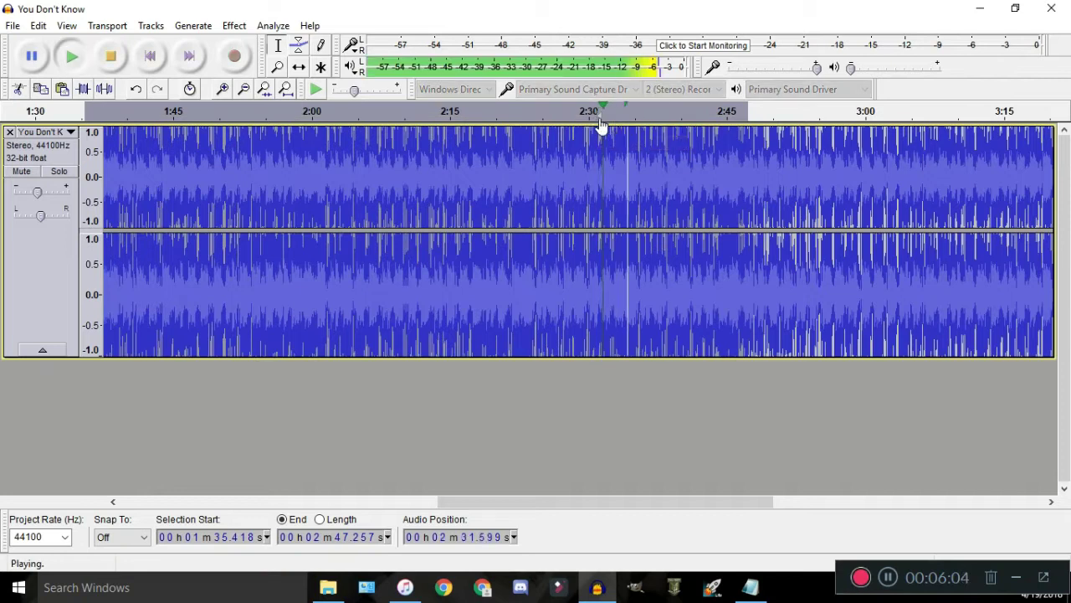
{"action": "key", "text": "space"}
{"action": "scroll", "coordinate": [545, 177], "scroll_direction": "up", "scroll_amount": 1, "text": "ctrl"}
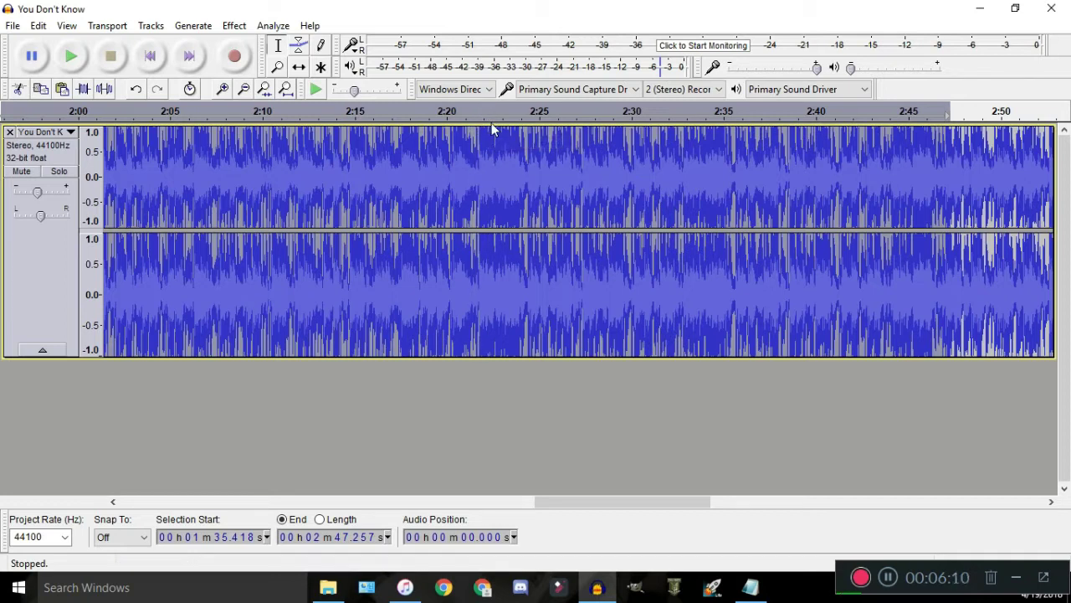
{"action": "left_click", "coordinate": [453, 112]}
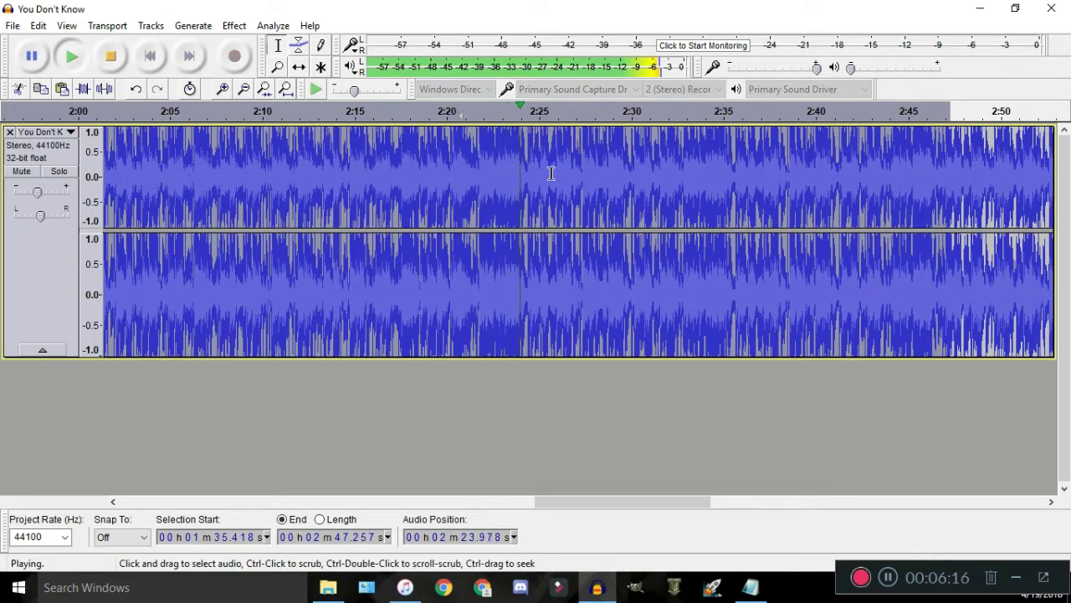
{"action": "key", "text": "space"}
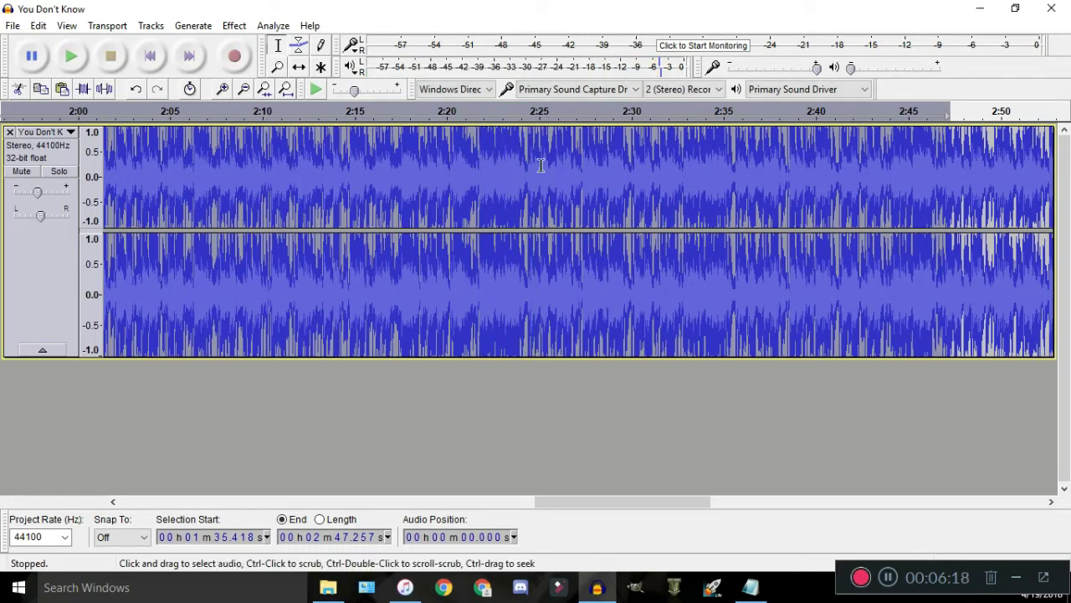
{"action": "left_click", "coordinate": [591, 165], "text": "shift"}
{"action": "left_click_drag", "start_coordinate": [563, 170], "coordinate": [523, 173]}
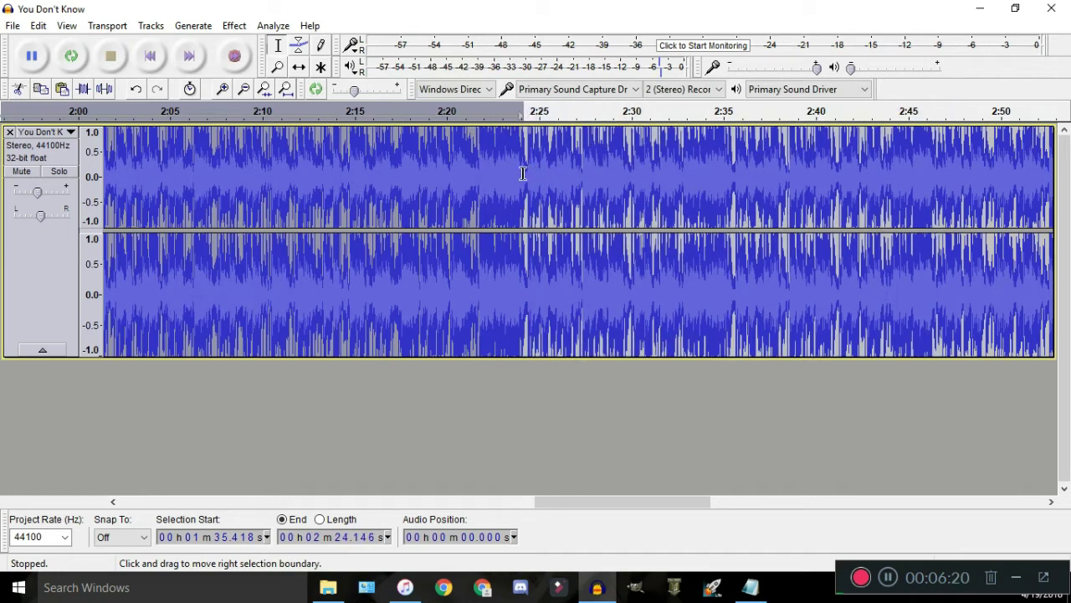
{"action": "scroll", "coordinate": [520, 173], "scroll_direction": "up", "scroll_amount": 2, "text": "ctrl"}
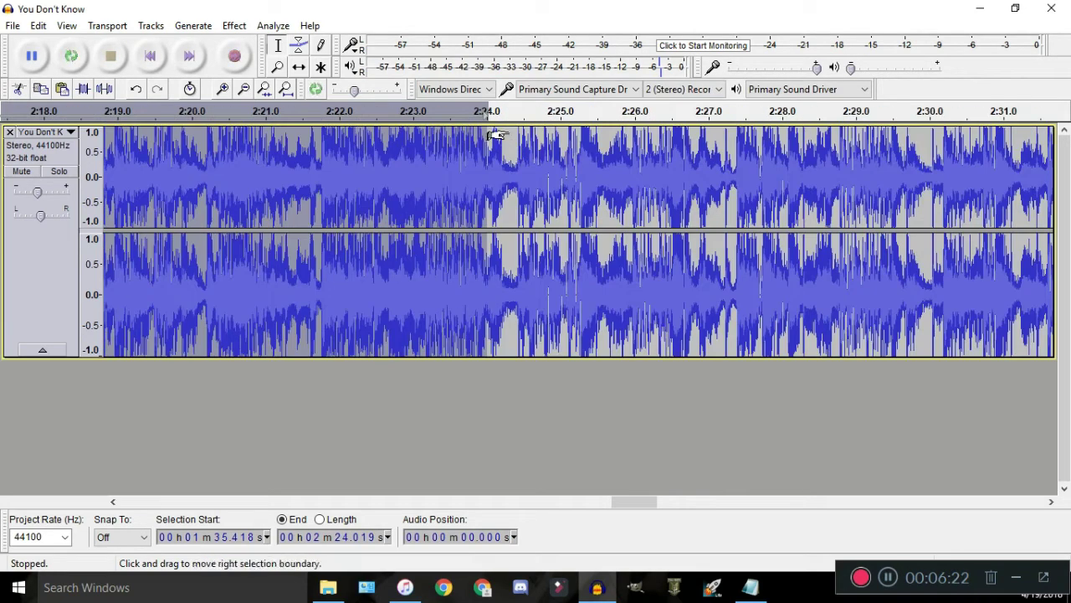
Examine the waveform around 2:24 and extend the selection's end further toward the later part of the song
{"action": "key", "text": "shift"}
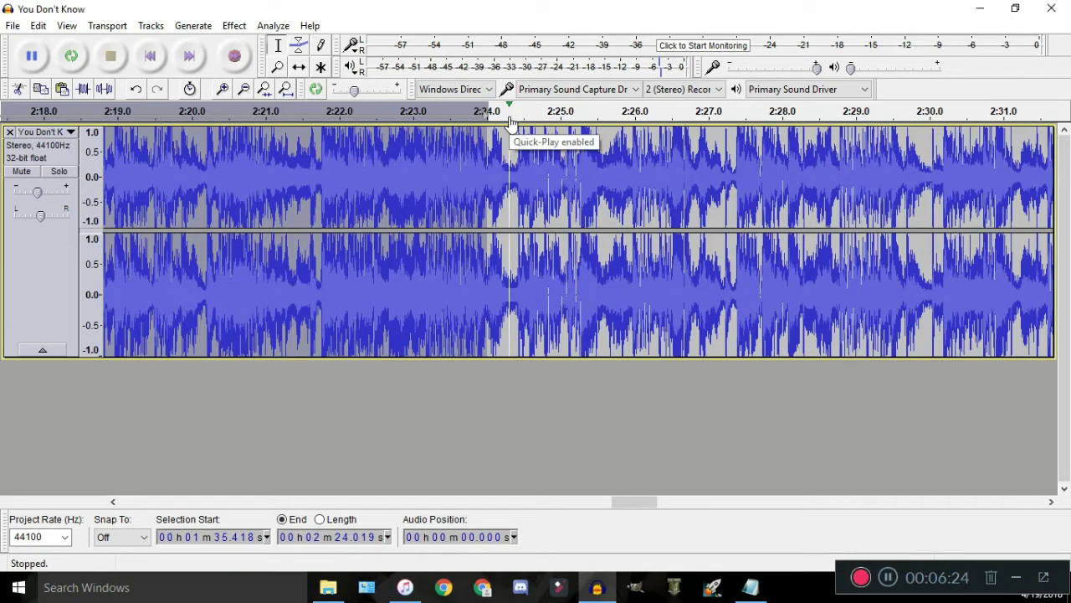
{"action": "scroll", "coordinate": [495, 216], "scroll_direction": "down", "scroll_amount": 2, "text": "ctrl"}
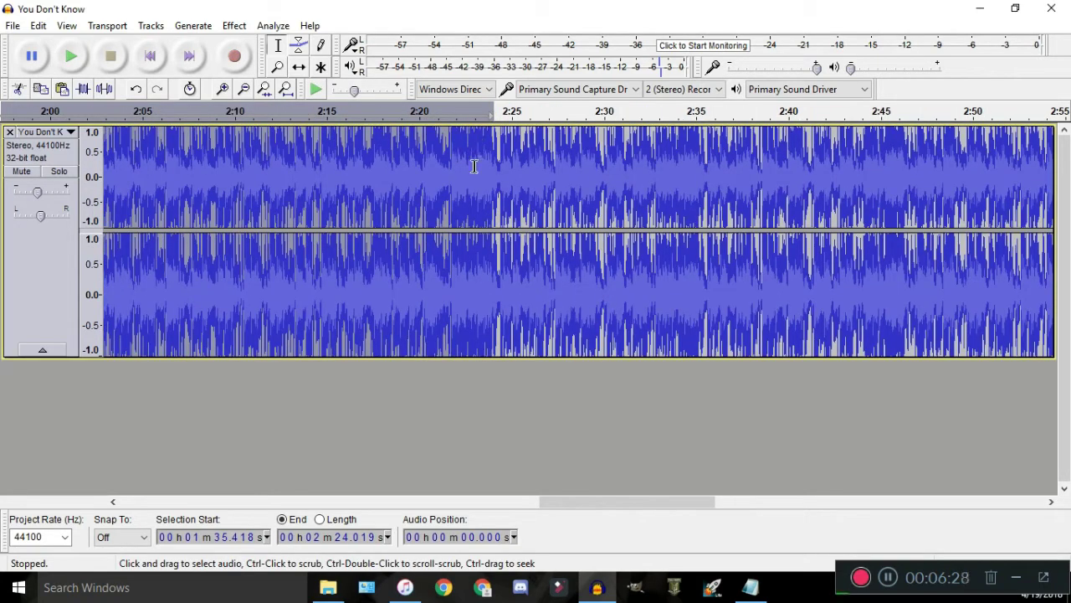
{"action": "scroll", "coordinate": [481, 159], "scroll_direction": "down", "scroll_amount": 1, "text": "ctrl"}
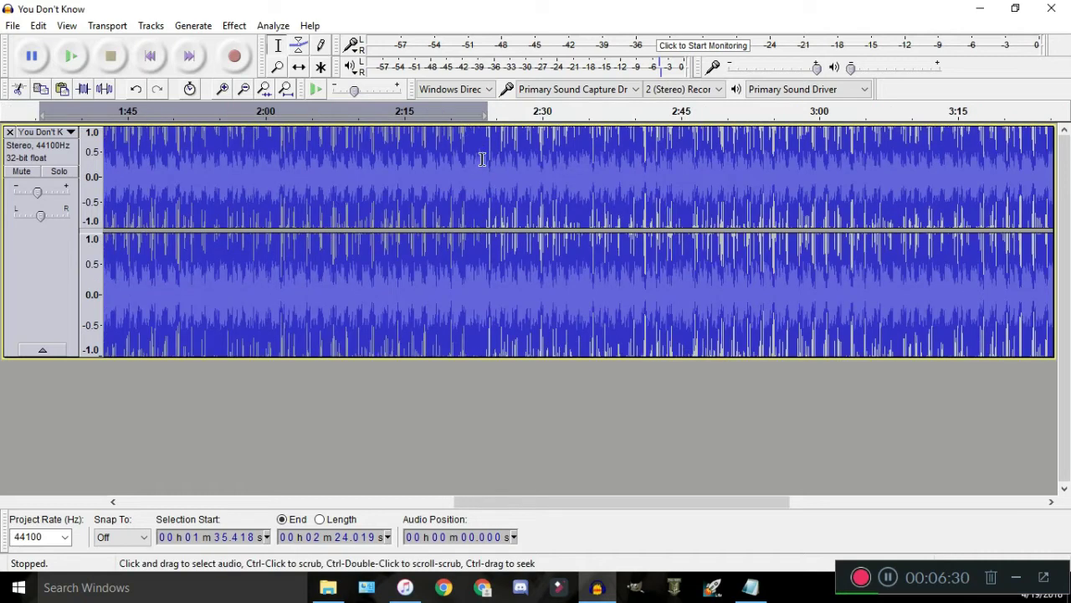
{"action": "scroll", "coordinate": [494, 157], "scroll_direction": "down", "scroll_amount": 1, "text": "ctrl"}
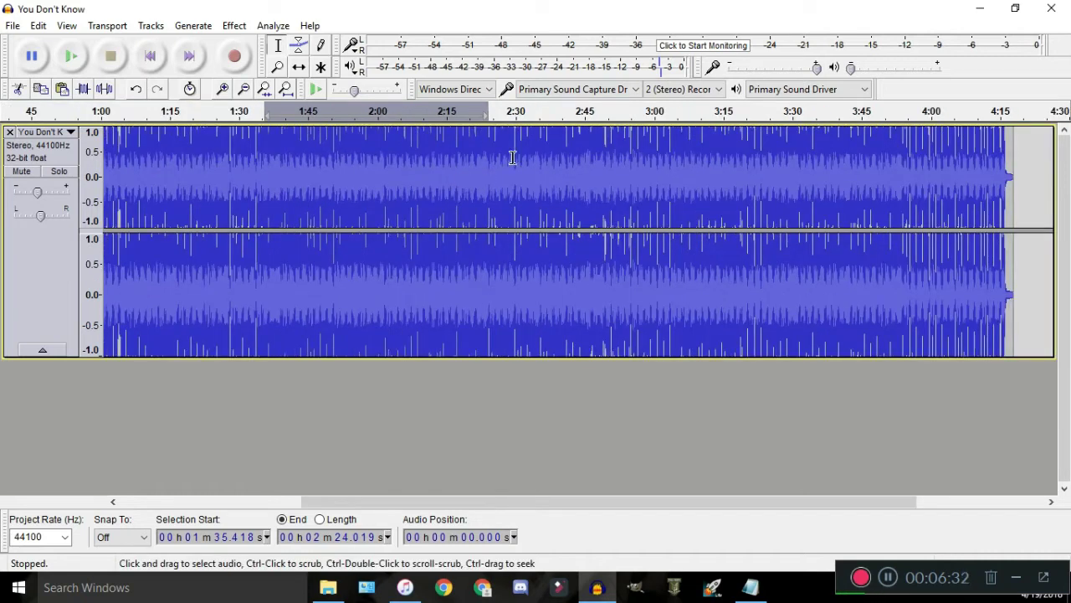
{"action": "scroll", "coordinate": [513, 158], "scroll_direction": "up", "scroll_amount": 1, "text": "ctrl"}
{"action": "scroll", "coordinate": [484, 170], "scroll_direction": "up", "scroll_amount": 1, "text": "ctrl"}
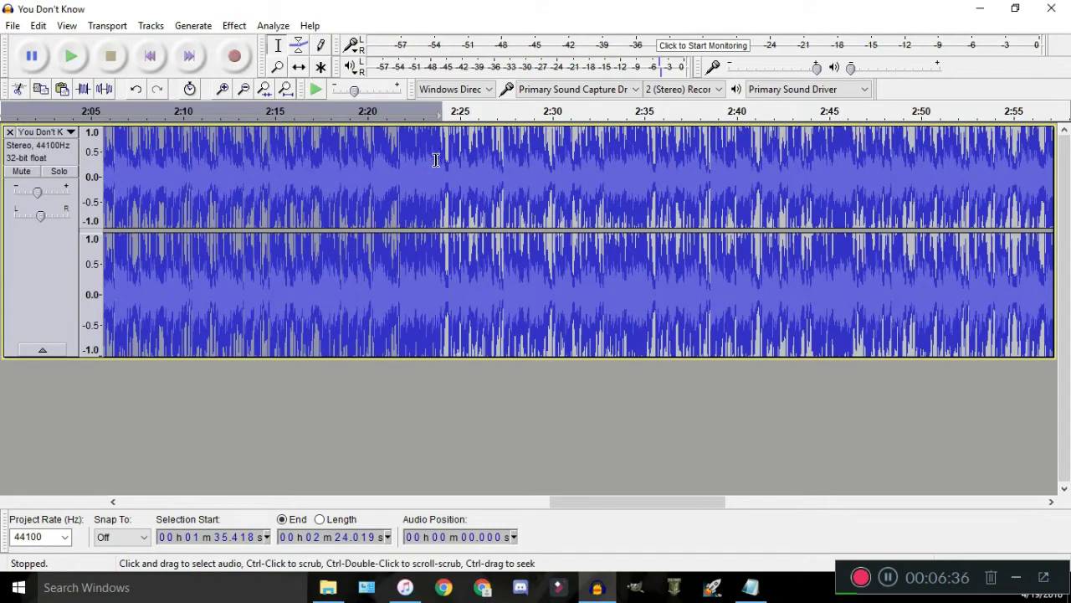
{"action": "scroll", "coordinate": [442, 159], "scroll_direction": "up", "scroll_amount": 1, "text": "ctrl"}
{"action": "left_click_drag", "start_coordinate": [438, 168], "coordinate": [863, 172]}
{"action": "scroll", "coordinate": [559, 191], "scroll_direction": "down", "scroll_amount": 1, "text": "ctrl"}
{"action": "left_click_drag", "start_coordinate": [708, 191], "coordinate": [954, 184]}
{"action": "scroll", "coordinate": [718, 158], "scroll_direction": "down", "scroll_amount": 2, "text": "ctrl"}
Audition the passage leading up to 2:43, set the selection's end to 2:43.444 and replay the selection from its start
{"action": "left_click", "coordinate": [774, 116]}
{"action": "scroll", "coordinate": [779, 136], "scroll_direction": "up", "scroll_amount": 2, "text": "ctrl"}
{"action": "left_click", "coordinate": [575, 114]}
{"action": "mouse_move", "coordinate": [581, 189]}
{"action": "left_mouse_down"}
{"action": "mouse_move", "coordinate": [566, 189]}
{"action": "mouse_move", "coordinate": [577, 192]}
{"action": "left_mouse_up"}
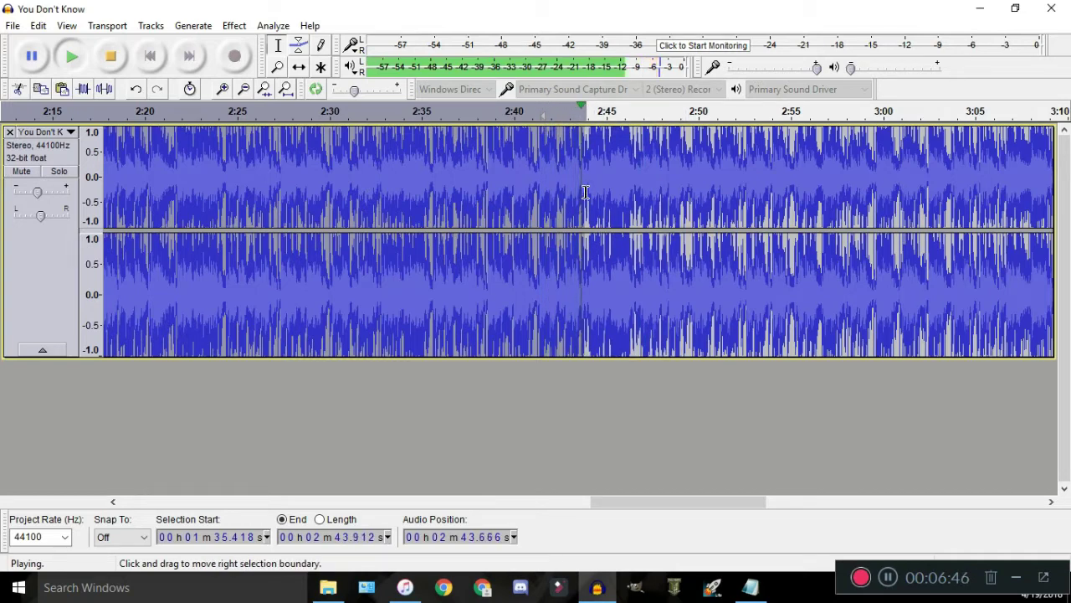
{"action": "key", "text": "space"}
{"action": "key", "text": "ctrl+1"}
{"action": "key", "text": "space"}
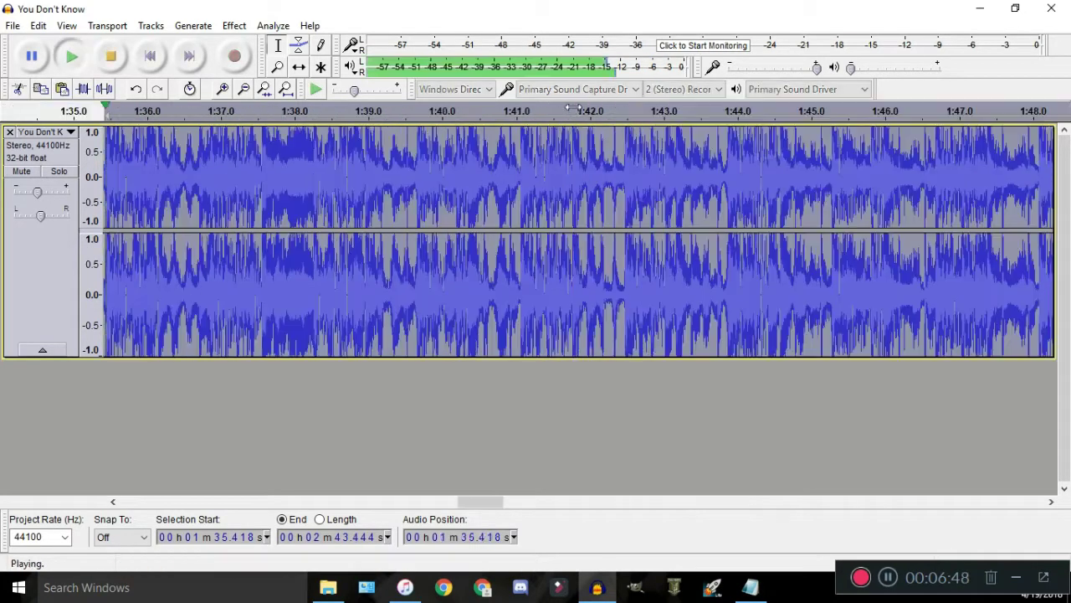
Audition the last moment of the selection from about 2:42.8 and trim its end to 2:43.221
{"action": "key", "text": "ctrl+3"}
{"action": "key", "text": "ctrl+3"}
{"action": "scroll", "coordinate": [473, 151], "scroll_direction": "down", "scroll_amount": 2}
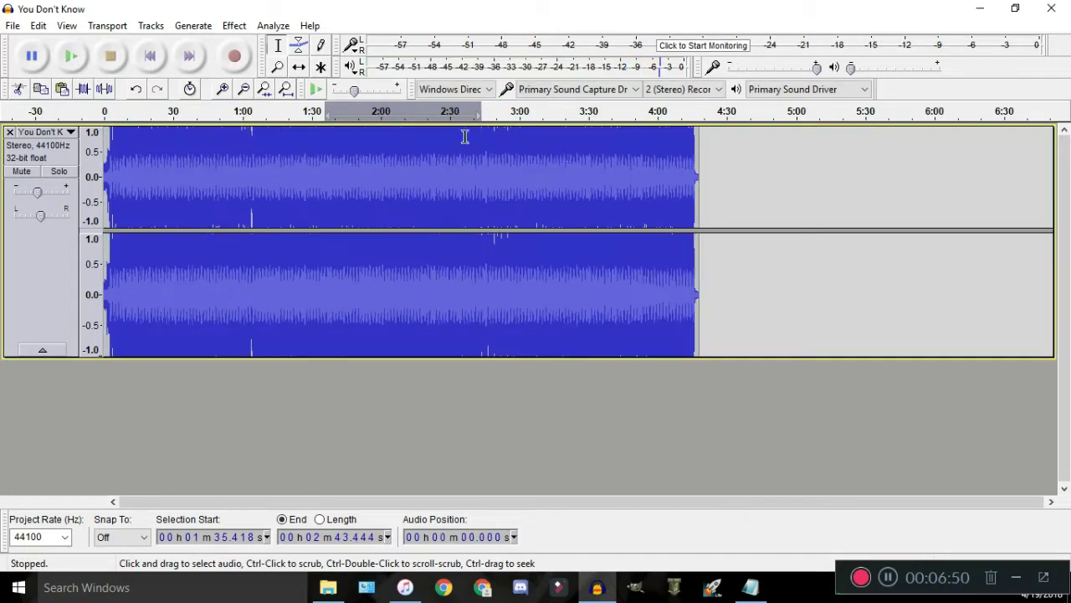
{"action": "scroll", "coordinate": [467, 137], "scroll_direction": "up", "scroll_amount": 3}
{"action": "scroll", "coordinate": [593, 132], "scroll_direction": "up", "scroll_amount": 2}
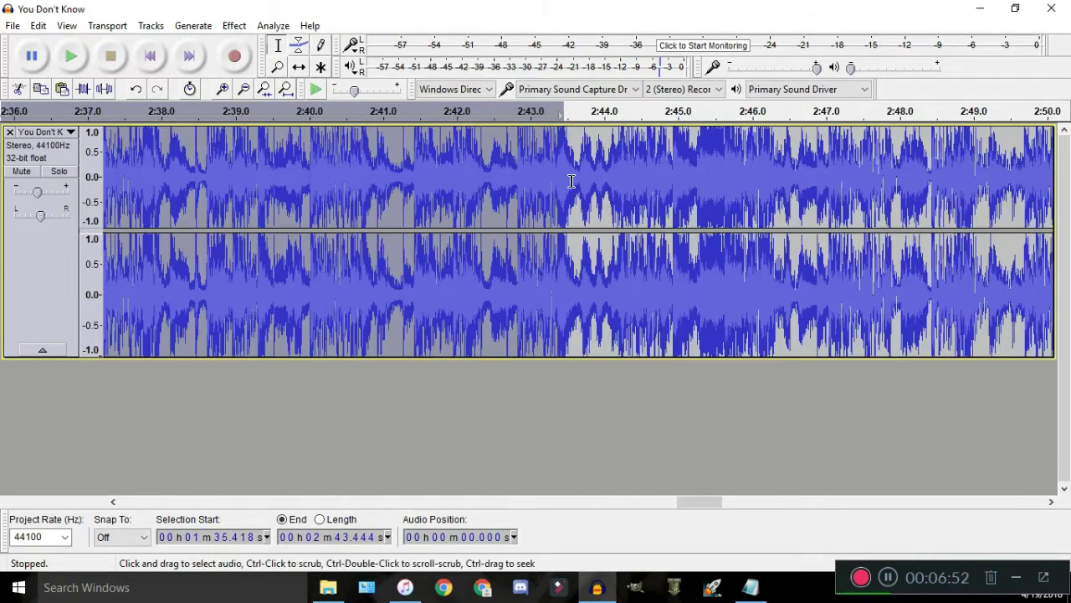
{"action": "left_click", "coordinate": [571, 119]}
{"action": "left_click_drag", "start_coordinate": [571, 119], "coordinate": [518, 119]}
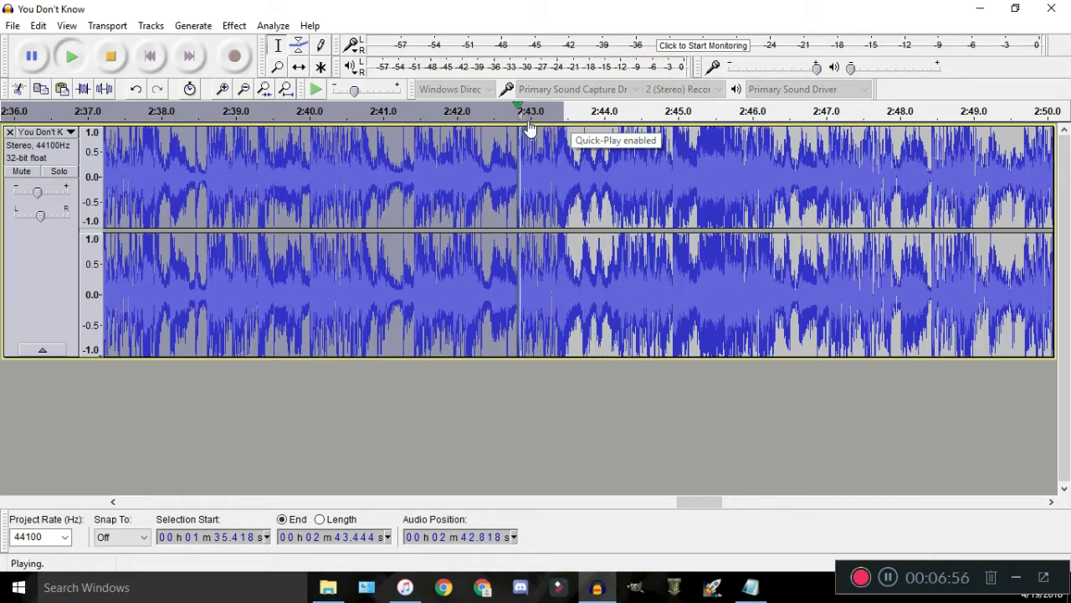
{"action": "left_click", "coordinate": [544, 188]}
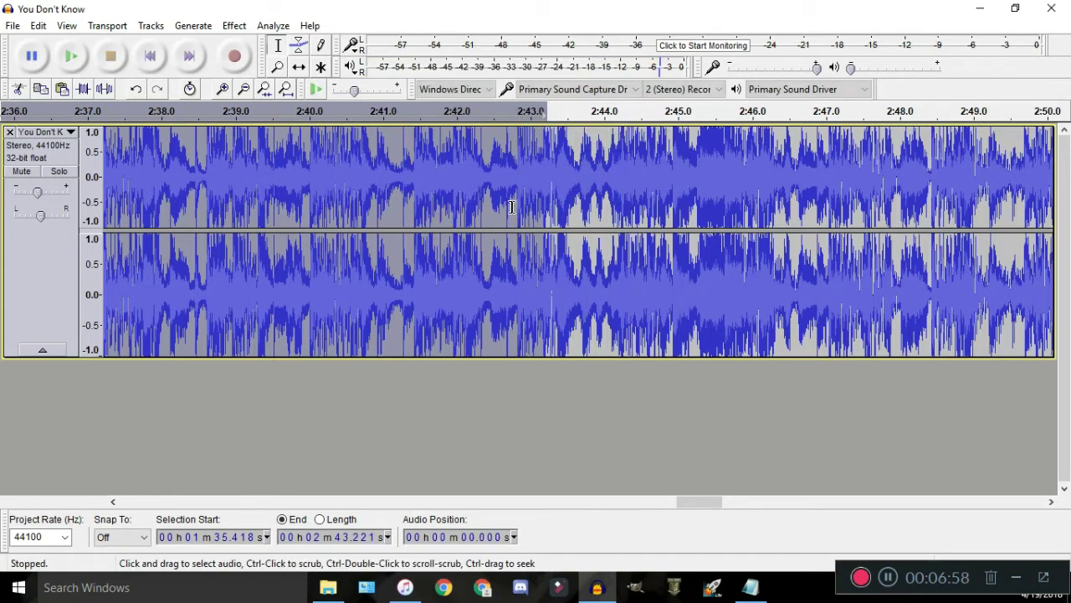
{"action": "scroll", "coordinate": [510, 206], "scroll_direction": "down", "scroll_amount": 4}
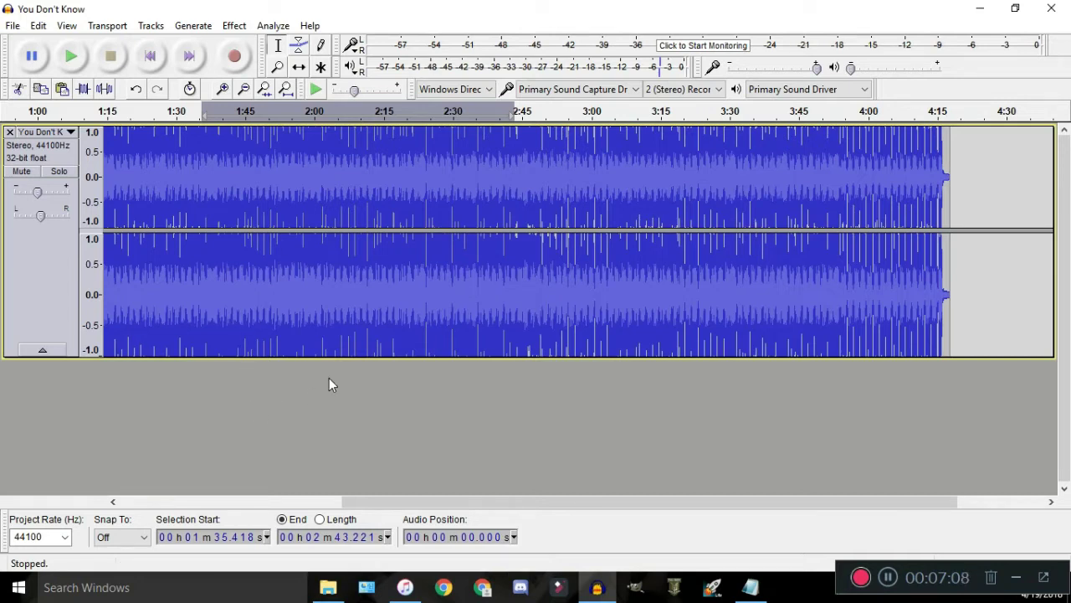
Paste the copied verse into a new track below the song and shift it to start at 1:19.019
{"action": "key", "text": "ctrl+3"}
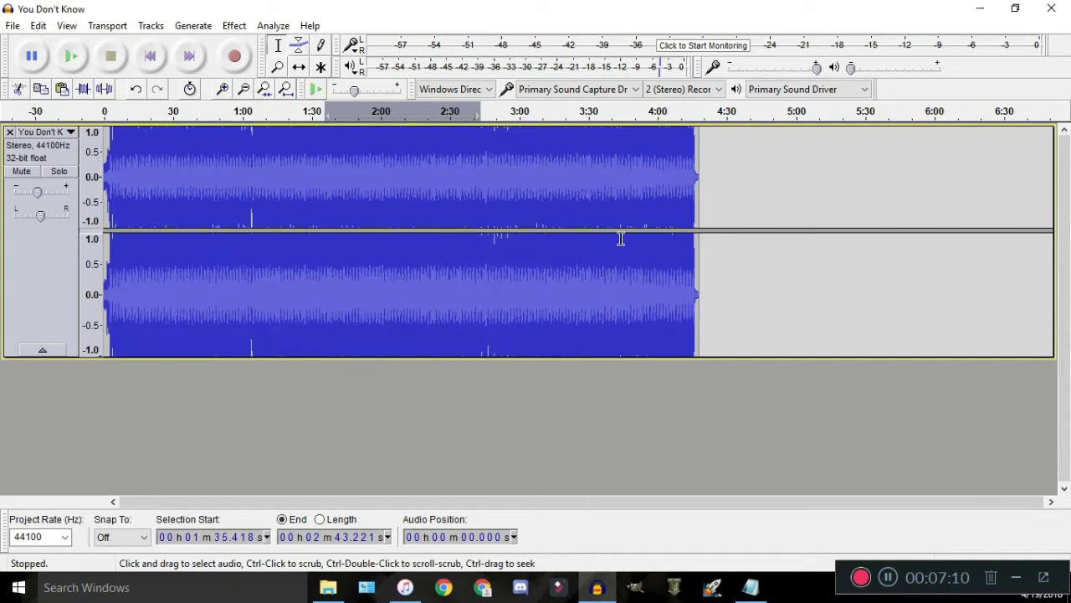
{"action": "left_click", "coordinate": [299, 397]}
{"action": "key", "text": "ctrl+v"}
{"action": "scroll", "coordinate": [241, 217], "scroll_direction": "up", "scroll_amount": 3}
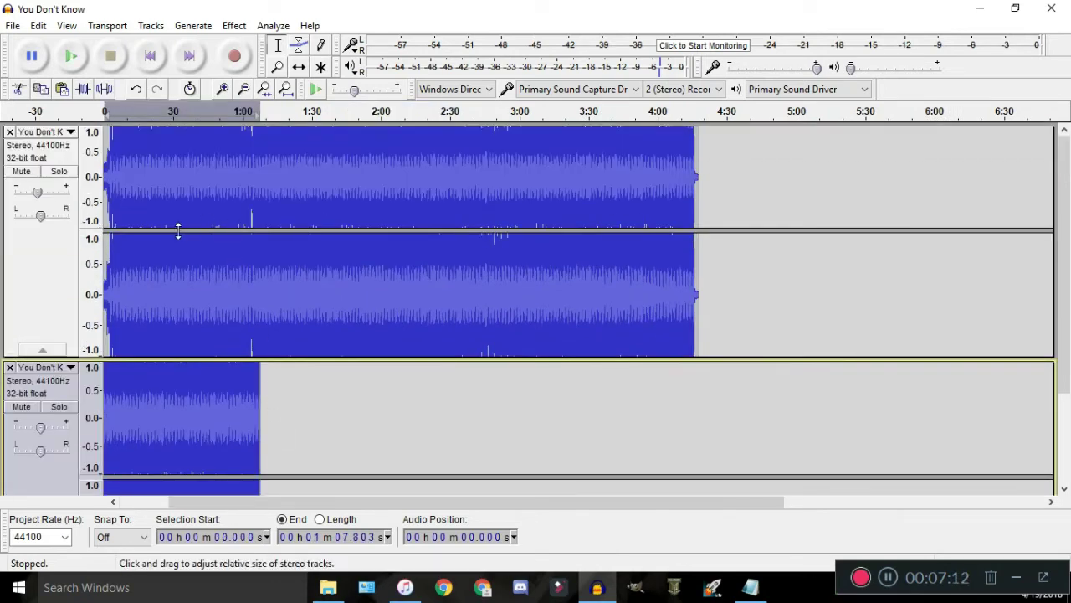
{"action": "scroll", "coordinate": [179, 231], "scroll_direction": "up", "scroll_amount": 1, "text": "ctrl"}
{"action": "left_click_drag", "start_coordinate": [202, 382], "coordinate": [565, 368]}
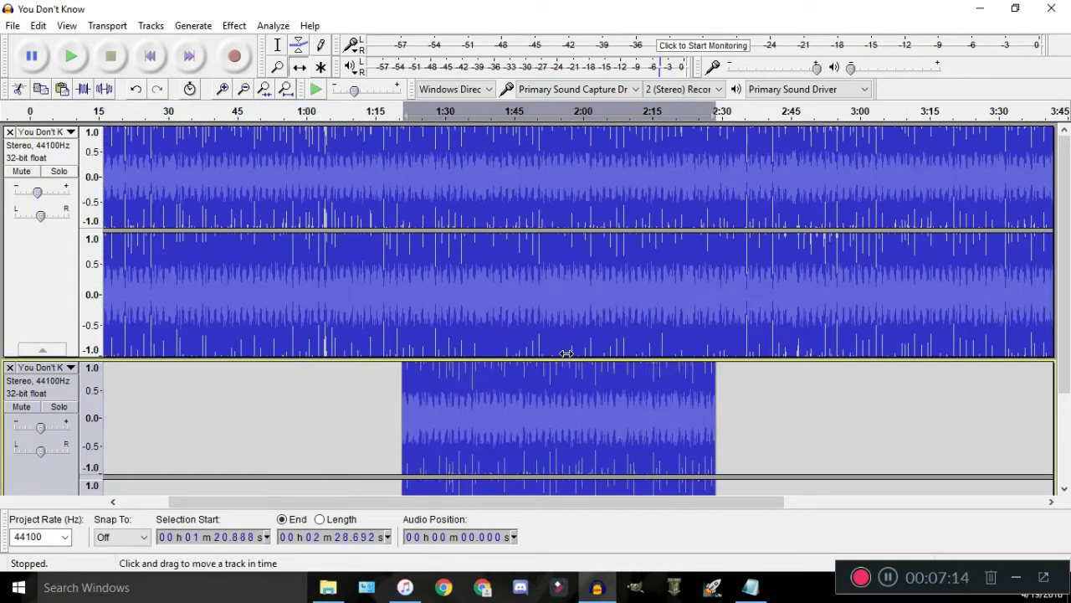
Audition the original song track from about 0:11.5 after returning the cursor to the start
{"action": "scroll", "coordinate": [143, 168], "scroll_direction": "down", "scroll_amount": 1, "text": "ctrl"}
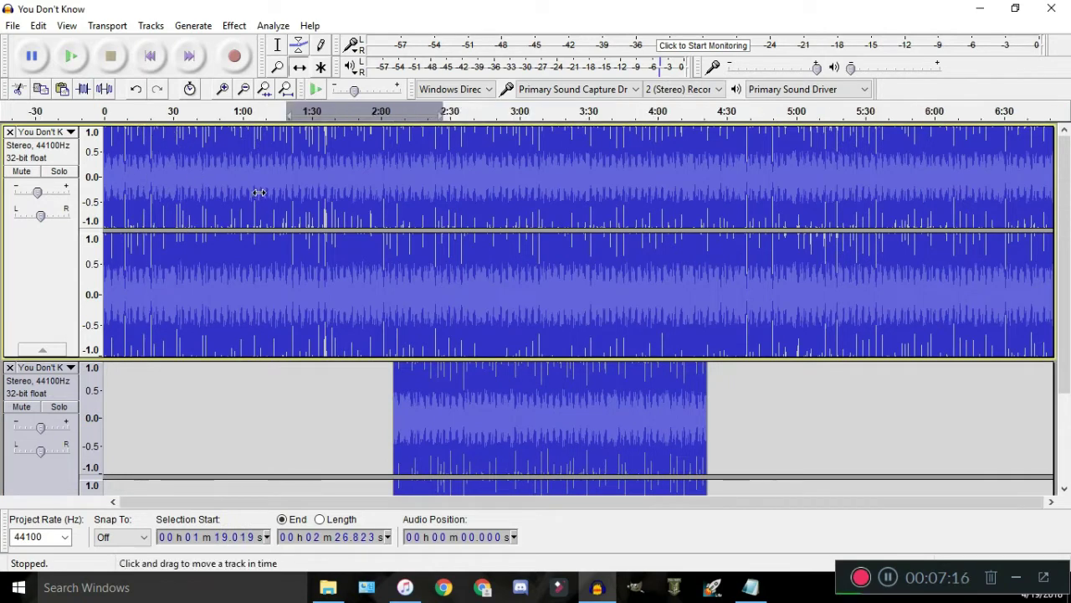
{"action": "scroll", "coordinate": [142, 172], "scroll_direction": "up", "scroll_amount": 1, "text": "ctrl"}
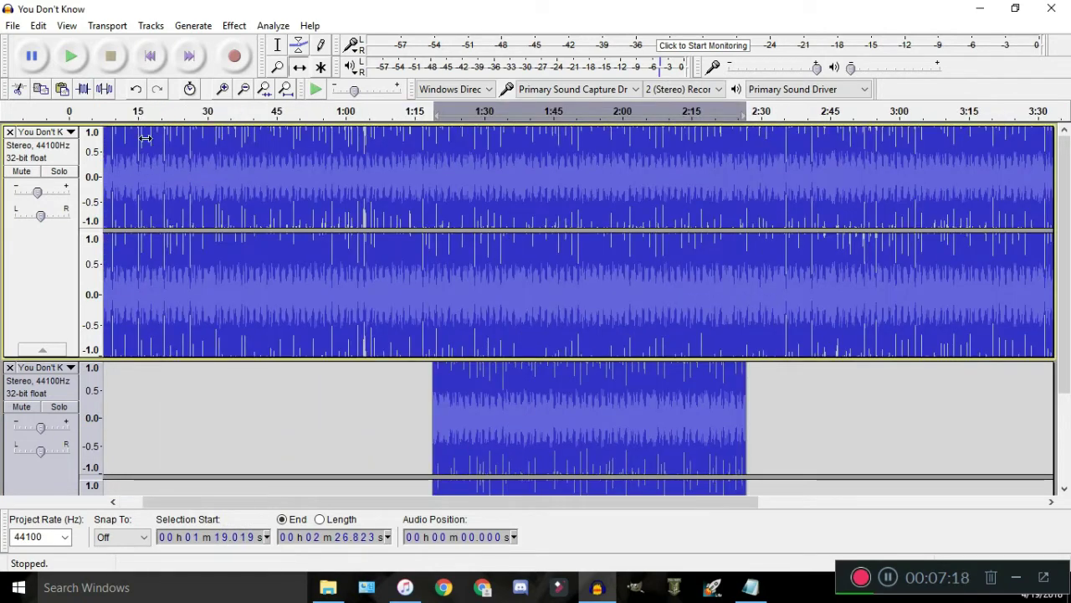
{"action": "left_click", "coordinate": [154, 54]}
{"action": "scroll", "coordinate": [144, 180], "scroll_direction": "up", "scroll_amount": 1, "text": "ctrl"}
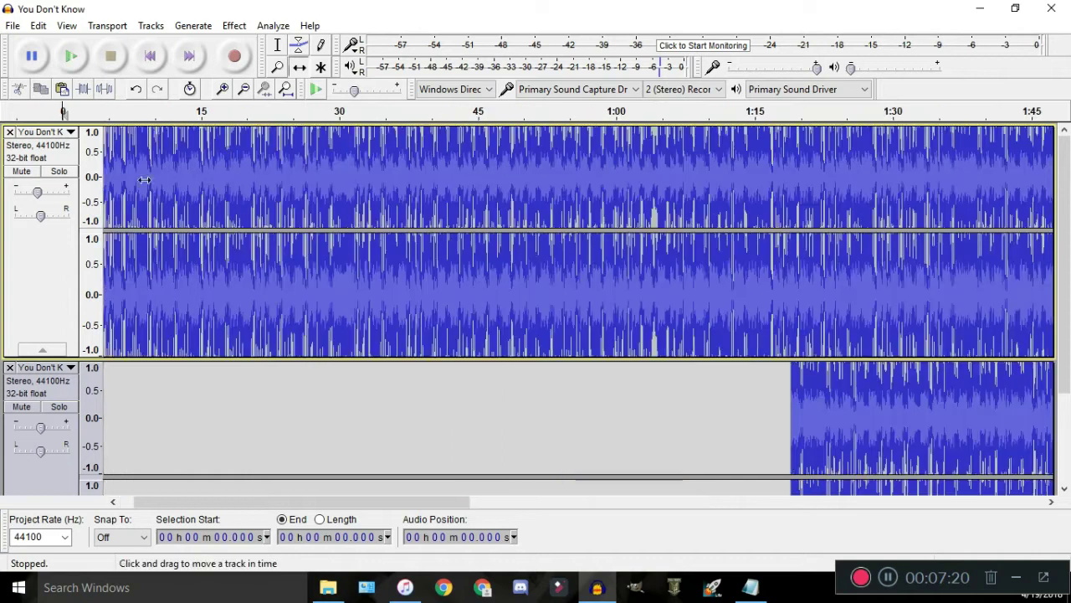
{"action": "left_click", "coordinate": [169, 111]}
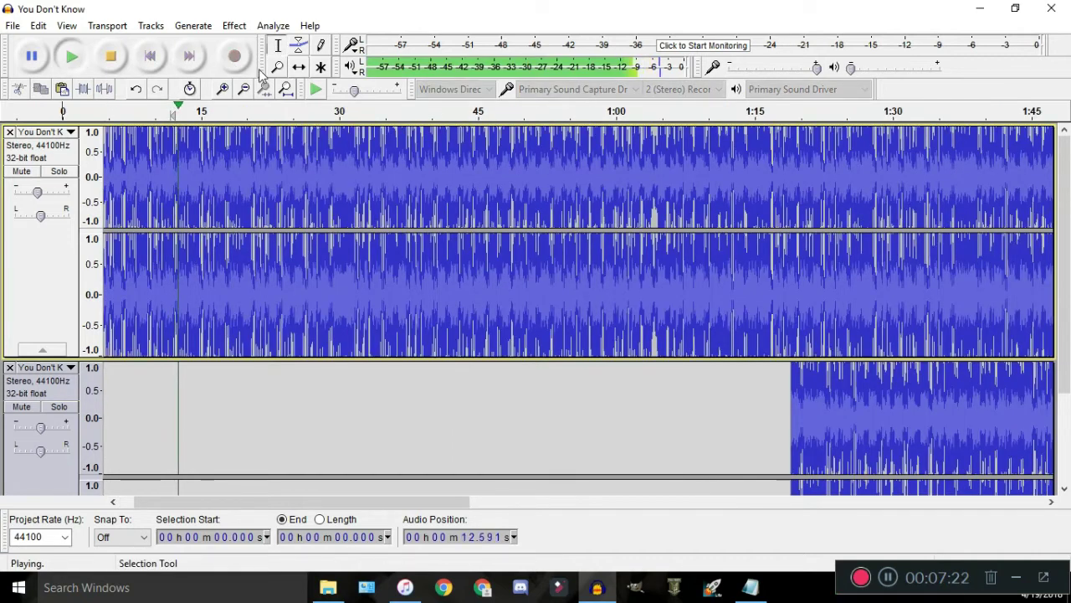
{"action": "scroll", "coordinate": [190, 157], "scroll_direction": "up", "scroll_amount": 1, "text": "ctrl"}
{"action": "key", "text": "space"}
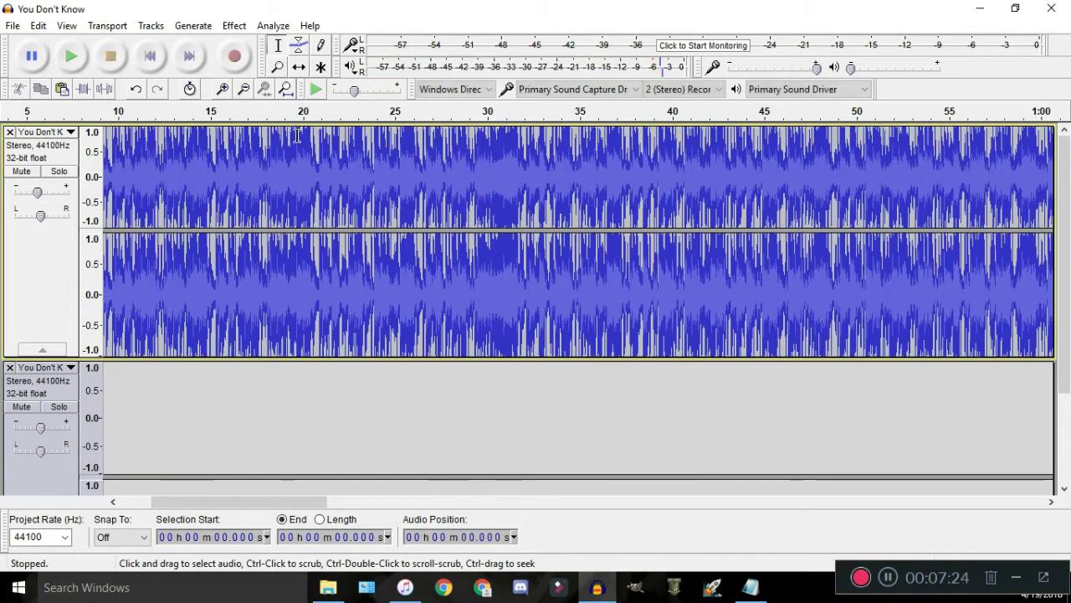
Audition the original track from about 0:22, 0:31 and 0:27.6 to locate the split point
{"action": "left_click", "coordinate": [332, 112]}
{"action": "key", "text": "space"}
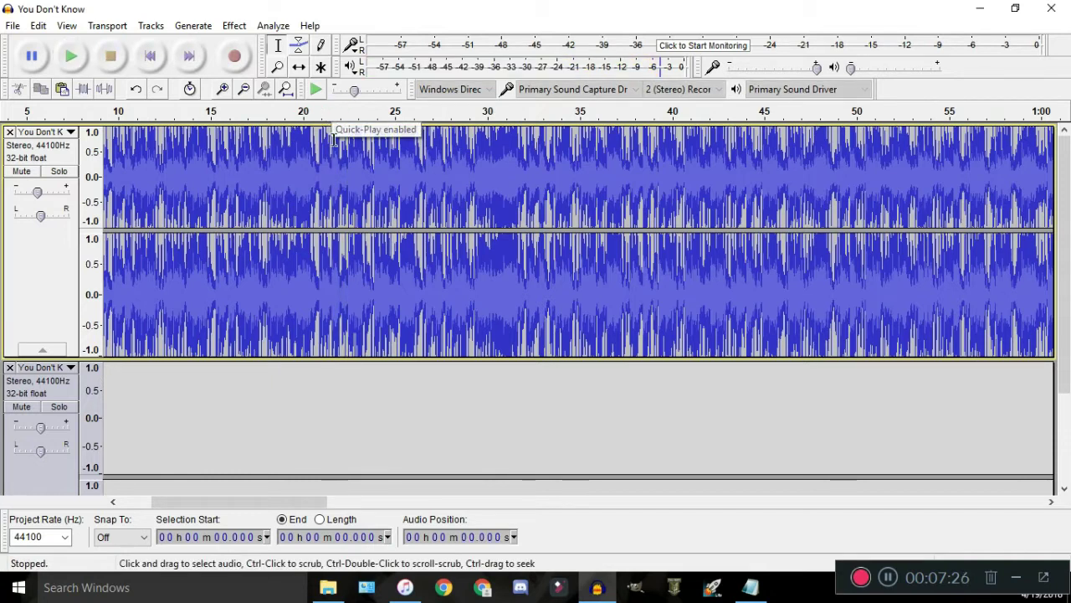
{"action": "left_click", "coordinate": [347, 102]}
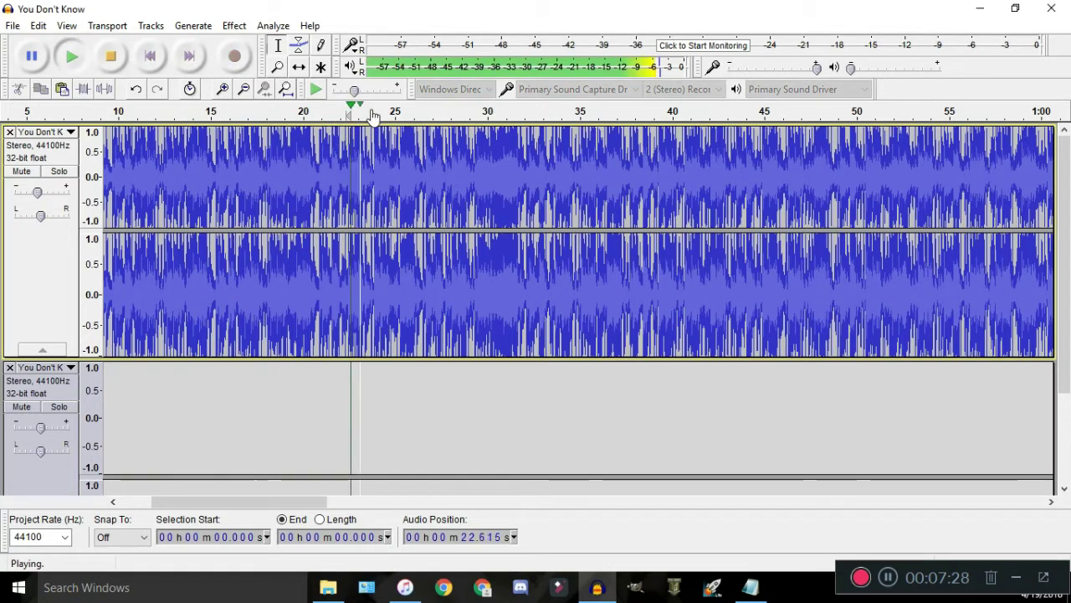
{"action": "left_click", "coordinate": [506, 111]}
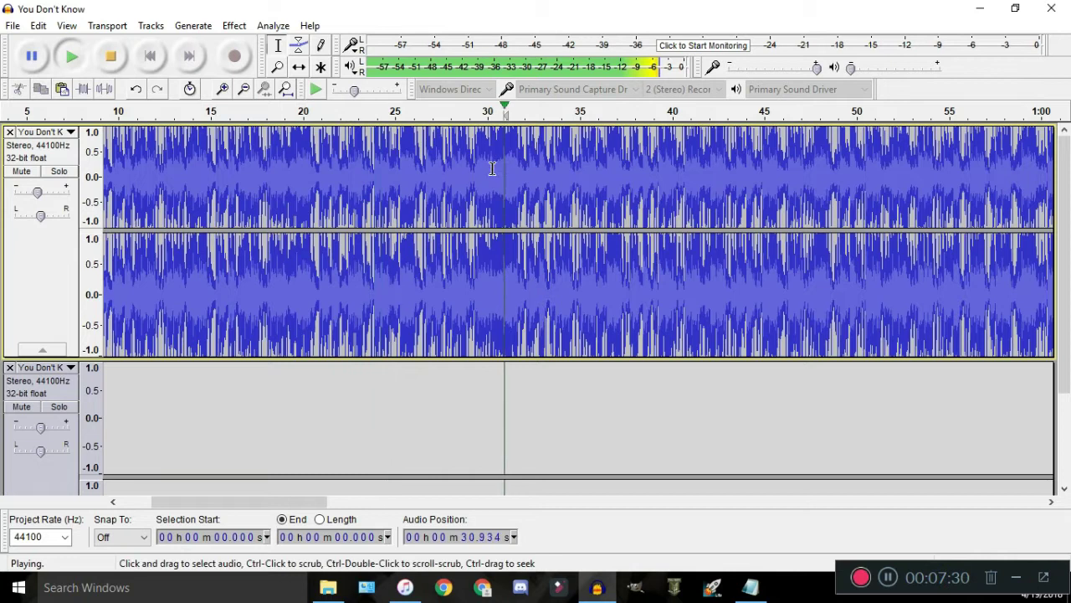
{"action": "left_click", "coordinate": [444, 111]}
{"action": "scroll", "coordinate": [461, 190], "scroll_direction": "up", "scroll_amount": 1}
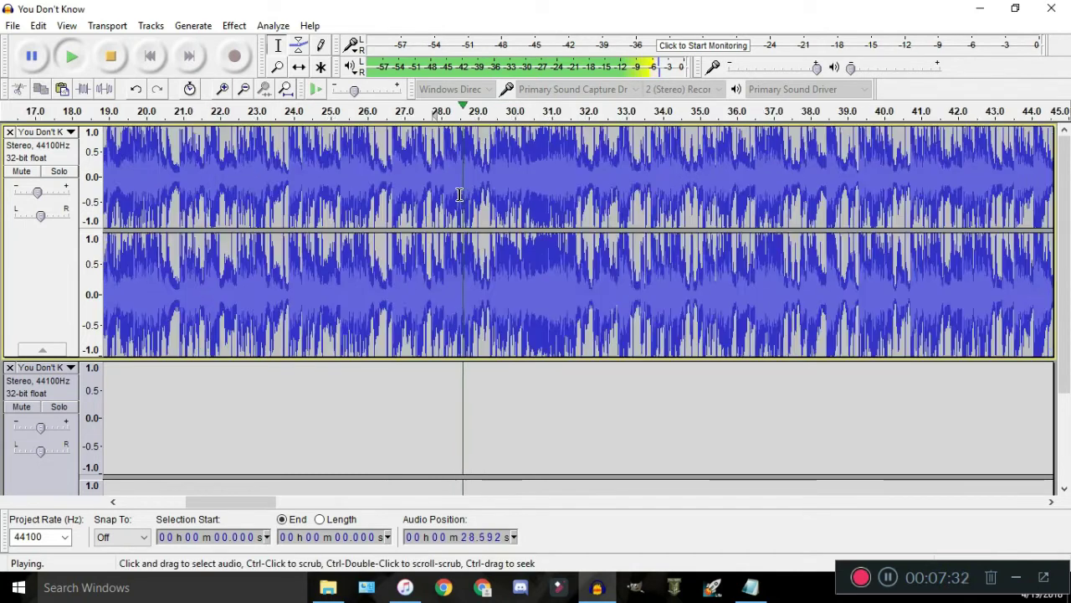
{"action": "key", "text": "space"}
Select the original track from 0:28.485 to 0:35.304 and audition from the selection's start
{"action": "left_click_drag", "start_coordinate": [462, 190], "coordinate": [706, 198]}
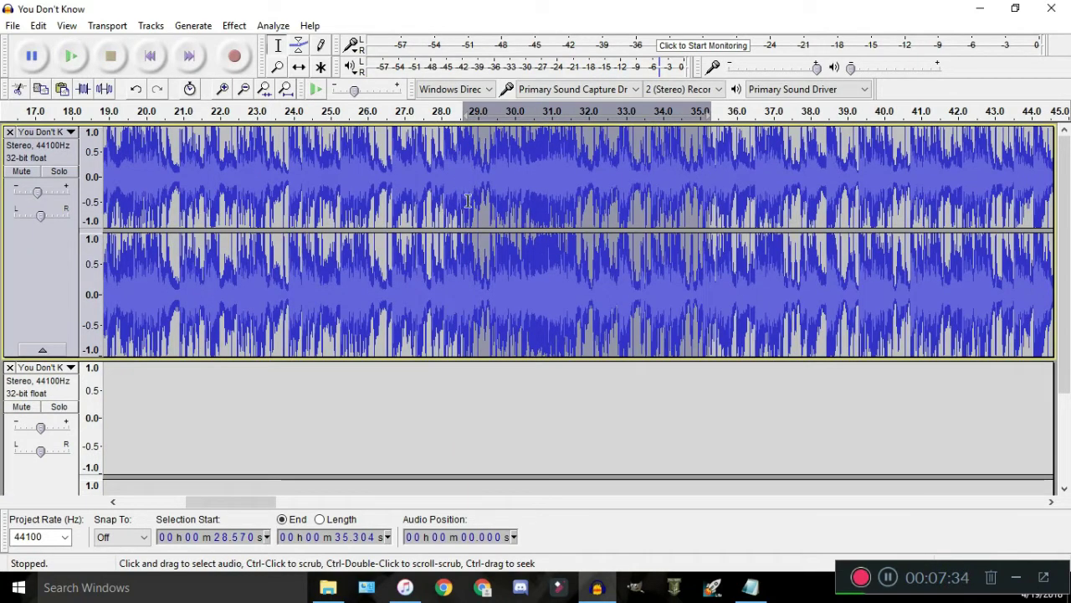
{"action": "scroll", "coordinate": [473, 196], "scroll_direction": "up", "scroll_amount": 1}
{"action": "mouse_move", "coordinate": [452, 194]}
{"action": "left_mouse_down"}
{"action": "mouse_move", "coordinate": [479, 194]}
{"action": "mouse_move", "coordinate": [446, 193]}
{"action": "left_mouse_up"}
{"action": "left_click", "coordinate": [450, 111]}
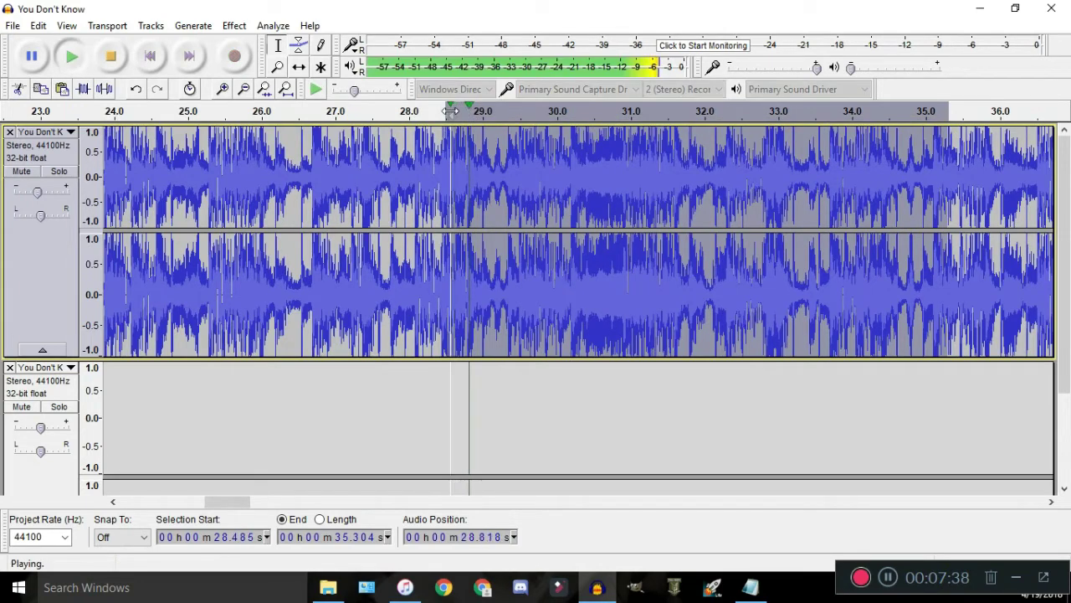
Cut everything after 0:28.485 from the original track and paste it back into the same track at 0:35.516
{"action": "scroll", "coordinate": [251, 183], "scroll_direction": "down", "scroll_amount": 4}
{"action": "scroll", "coordinate": [245, 178], "scroll_direction": "up", "scroll_amount": 1}
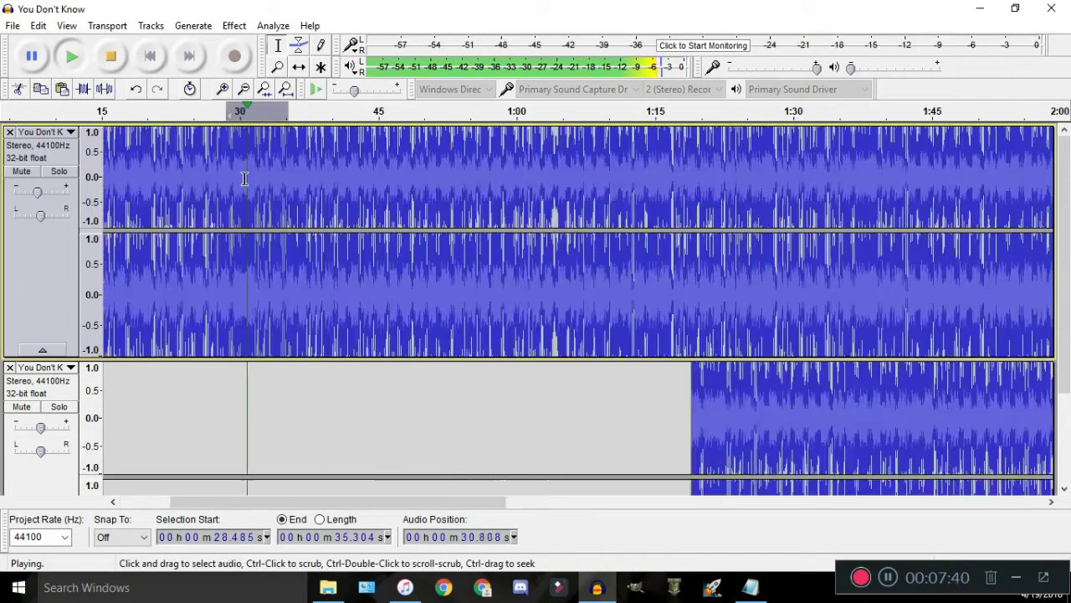
{"action": "key", "text": "space"}
{"action": "scroll", "coordinate": [259, 179], "scroll_direction": "down", "scroll_amount": 1}
{"action": "left_click_drag", "start_coordinate": [263, 175], "coordinate": [423, 199]}
{"action": "scroll", "coordinate": [485, 199], "scroll_direction": "down", "scroll_amount": 2}
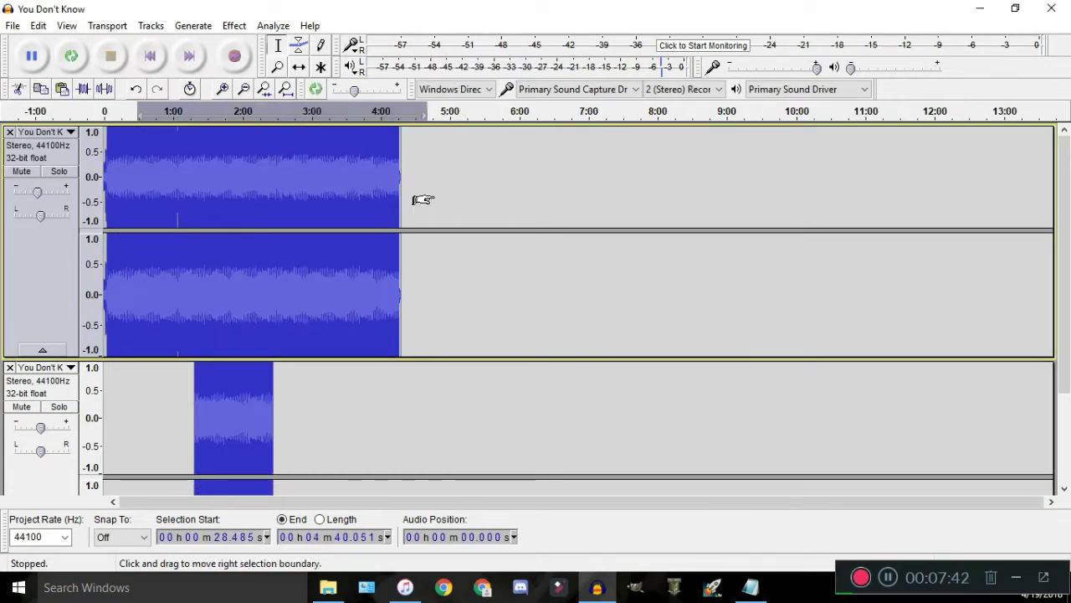
{"action": "key", "text": "ctrl+x"}
{"action": "scroll", "coordinate": [145, 167], "scroll_direction": "up", "scroll_amount": 2}
{"action": "left_click", "coordinate": [172, 160]}
{"action": "key", "text": "ctrl+v"}
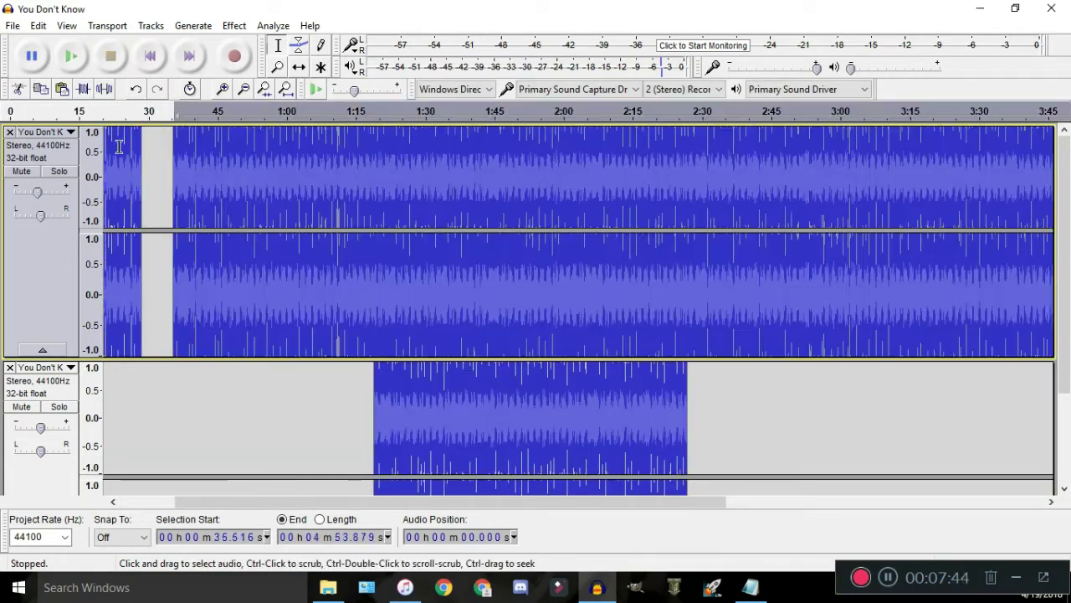
Shift the pasted remainder of the song later so it starts at 0:53.614
{"action": "scroll", "coordinate": [119, 146], "scroll_direction": "up", "scroll_amount": 2}
{"action": "left_click_drag", "start_coordinate": [319, 139], "coordinate": [649, 142]}
{"action": "scroll", "coordinate": [220, 185], "scroll_direction": "down", "scroll_amount": 2}
Shift the verse clip in the second track earlier to start at about 0:26.8, overlapping the end of the song's opening part
{"action": "left_click_drag", "start_coordinate": [361, 380], "coordinate": [110, 380]}
{"action": "scroll", "coordinate": [315, 356], "scroll_direction": "up", "scroll_amount": 3}
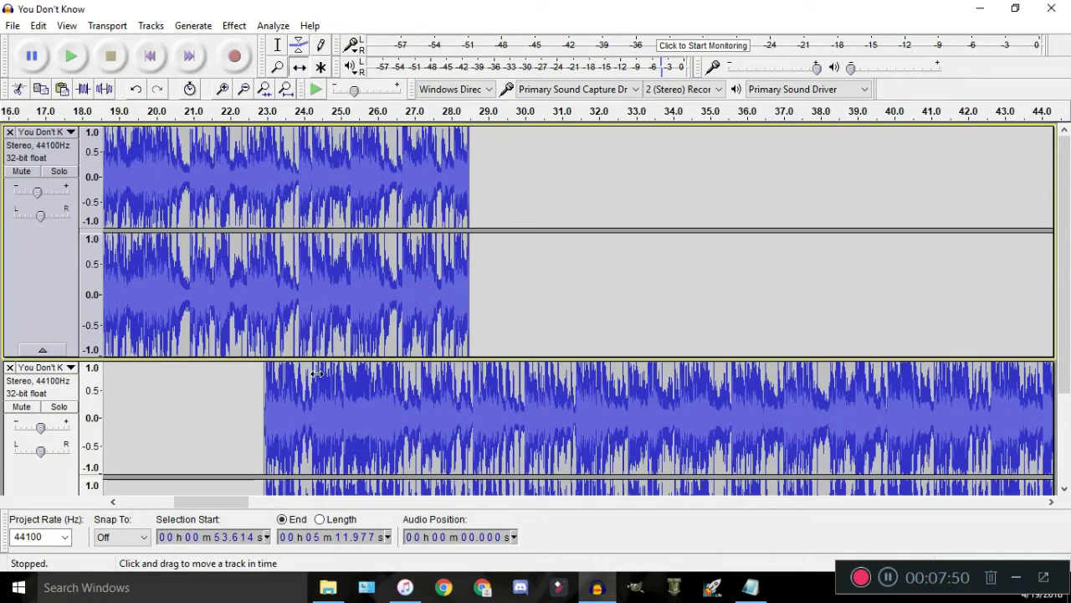
{"action": "left_click_drag", "start_coordinate": [317, 373], "coordinate": [405, 373]}
{"action": "scroll", "coordinate": [399, 310], "scroll_direction": "down", "scroll_amount": 2}
{"action": "scroll", "coordinate": [396, 314], "scroll_direction": "up", "scroll_amount": 2}
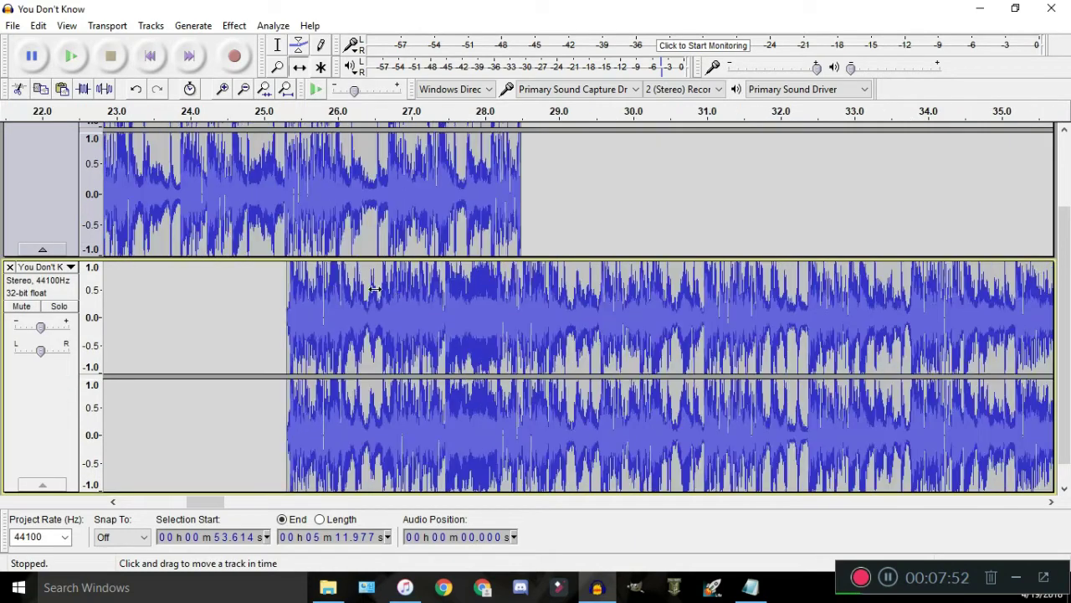
{"action": "left_click_drag", "start_coordinate": [365, 285], "coordinate": [498, 286]}
{"action": "scroll", "coordinate": [385, 288], "scroll_direction": "down", "scroll_amount": 1}
{"action": "scroll", "coordinate": [500, 285], "scroll_direction": "up", "scroll_amount": 1}
Decline the Launcher.exe permission request, review the verse reordering methods in Tips.txt and return to Audacity
{"action": "left_click", "coordinate": [768, 596]}
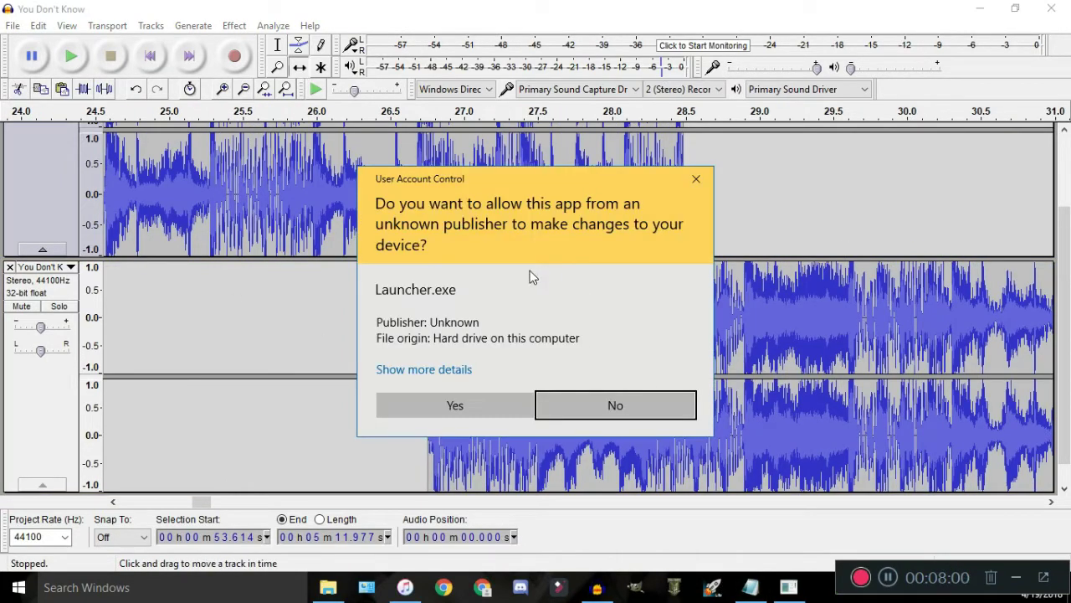
{"action": "left_click", "coordinate": [591, 408]}
{"action": "left_click", "coordinate": [757, 590]}
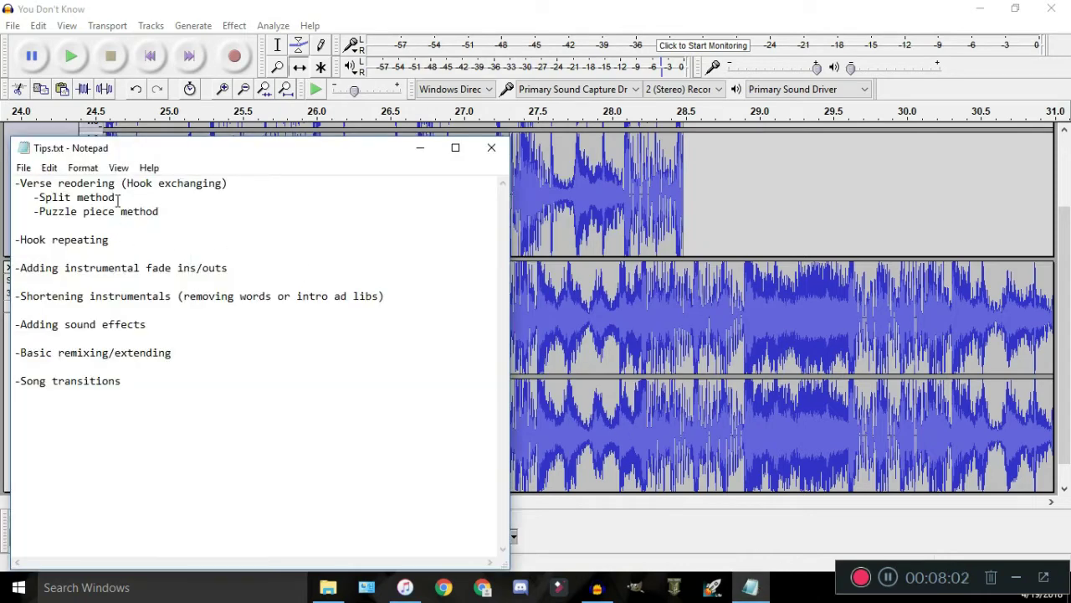
{"action": "left_click", "coordinate": [269, 12]}
Shift the verse clip to start at about 0:29.05 and audition from about 0:26 and 0:29 to compare both parts
{"action": "scroll", "coordinate": [509, 281], "scroll_direction": "up", "scroll_amount": 1}
{"action": "scroll", "coordinate": [508, 281], "scroll_direction": "down", "scroll_amount": 2}
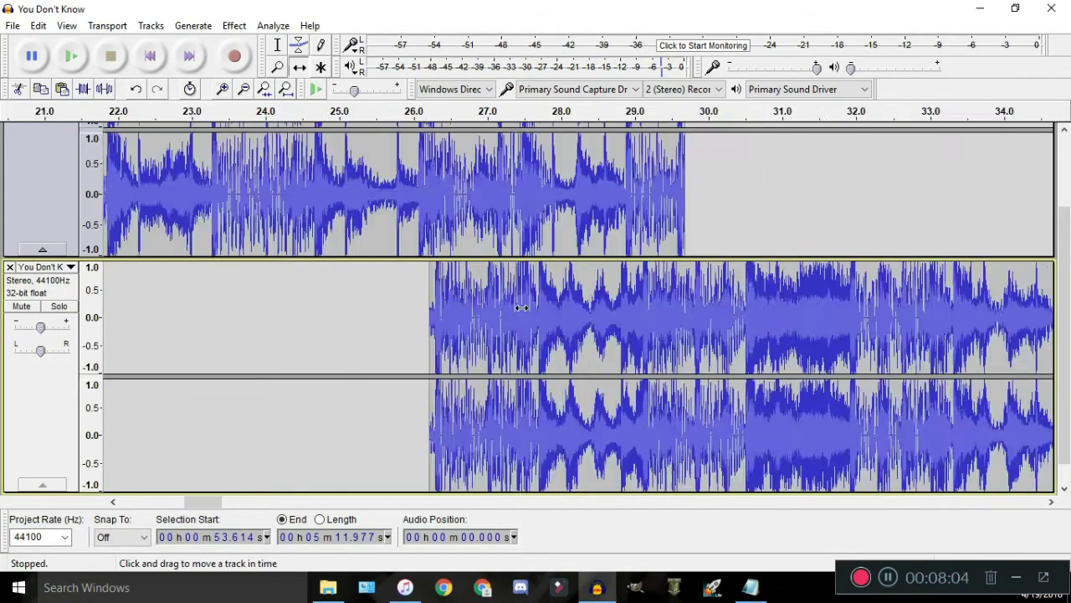
{"action": "left_click_drag", "start_coordinate": [534, 310], "coordinate": [706, 341]}
{"action": "left_click", "coordinate": [405, 123]}
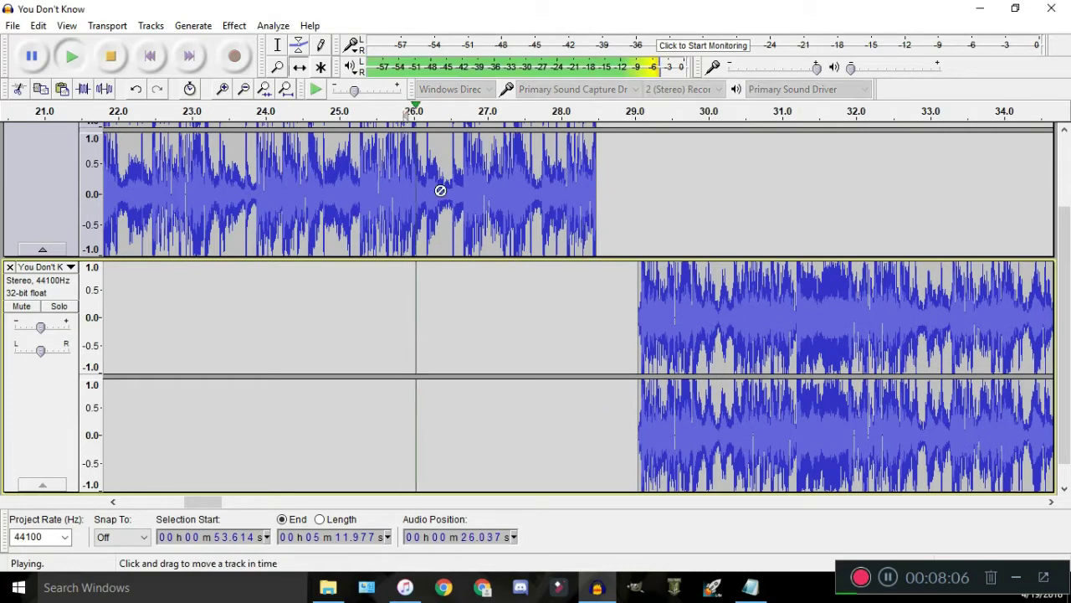
{"action": "scroll", "coordinate": [468, 200], "scroll_direction": "up", "scroll_amount": 2}
{"action": "scroll", "coordinate": [540, 260], "scroll_direction": "down", "scroll_amount": 2}
{"action": "key", "text": "space"}
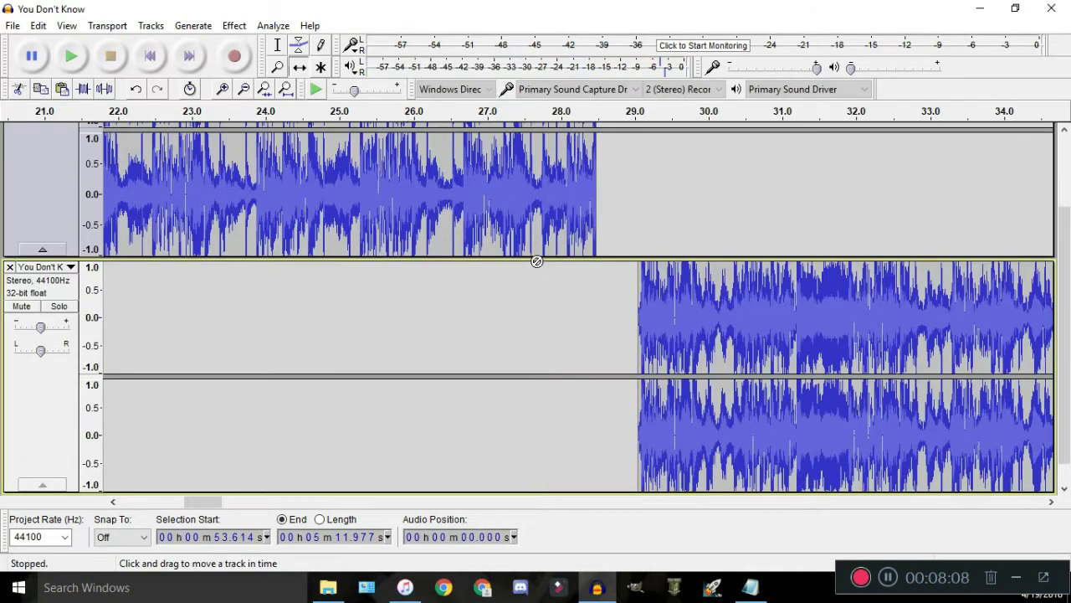
{"action": "left_click", "coordinate": [635, 124]}
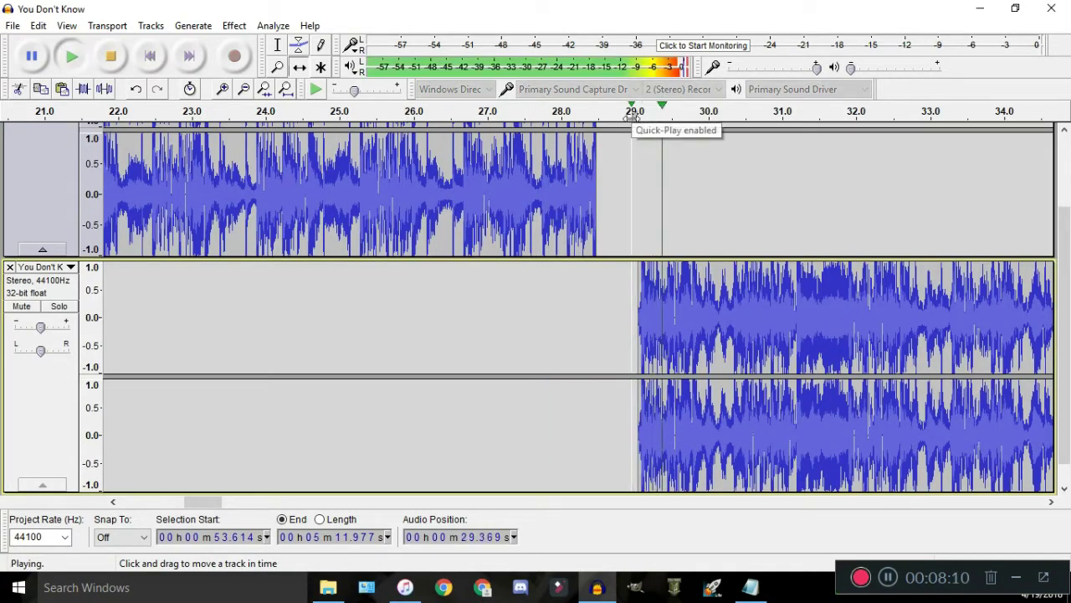
{"action": "key", "text": "space"}
Shift the verse clip to start at about 0:28.04, over the opening part's last beat, and audition from 0:27.5
{"action": "left_click_drag", "start_coordinate": [656, 341], "coordinate": [548, 318]}
{"action": "scroll", "coordinate": [569, 309], "scroll_direction": "up", "scroll_amount": 4}
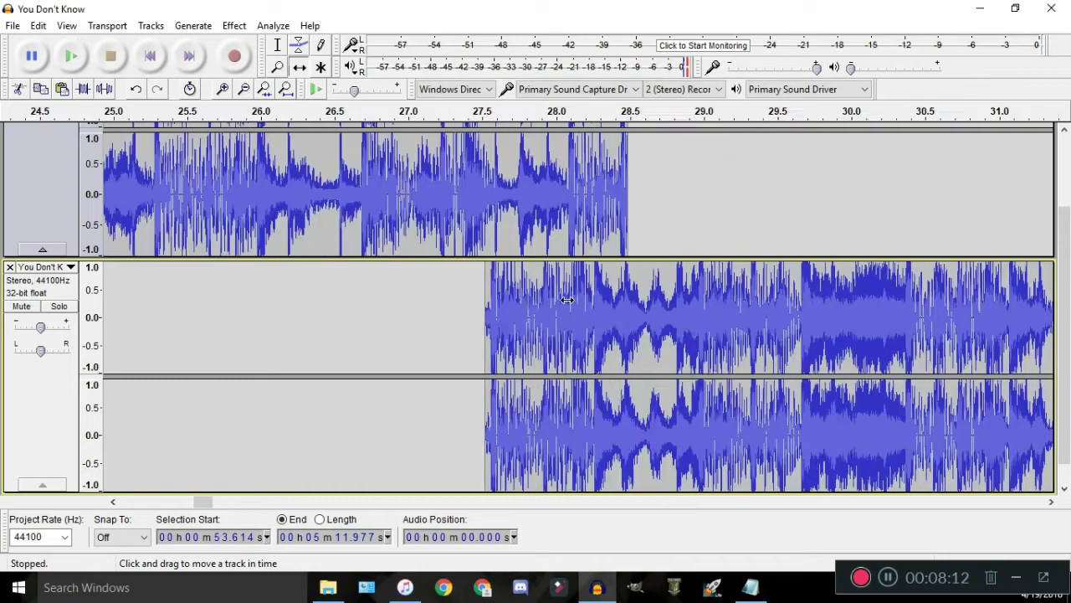
{"action": "left_click_drag", "start_coordinate": [606, 297], "coordinate": [214, 285]}
{"action": "scroll", "coordinate": [567, 297], "scroll_direction": "up", "scroll_amount": 1}
{"action": "left_click_drag", "start_coordinate": [655, 314], "coordinate": [969, 318]}
{"action": "left_click_drag", "start_coordinate": [394, 320], "coordinate": [794, 317]}
{"action": "scroll", "coordinate": [780, 306], "scroll_direction": "down", "scroll_amount": 1}
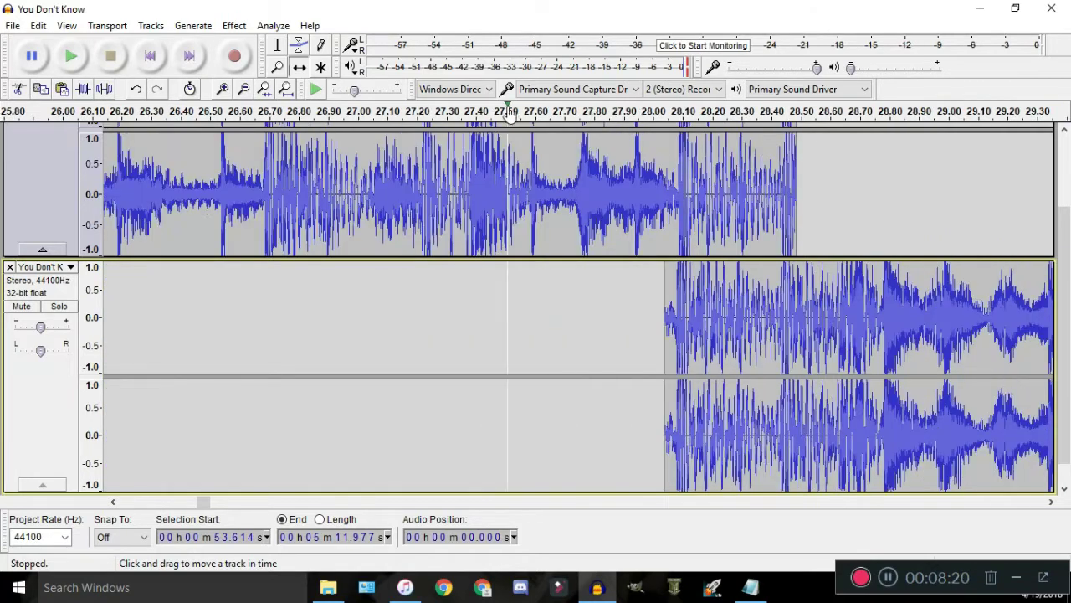
{"action": "left_click", "coordinate": [509, 113]}
{"action": "key", "text": "space"}
Nudge the verse clip to start at about 0:28.049 so its first beat lines up with the opening part's last beat
{"action": "scroll", "coordinate": [685, 275], "scroll_direction": "up", "scroll_amount": 2}
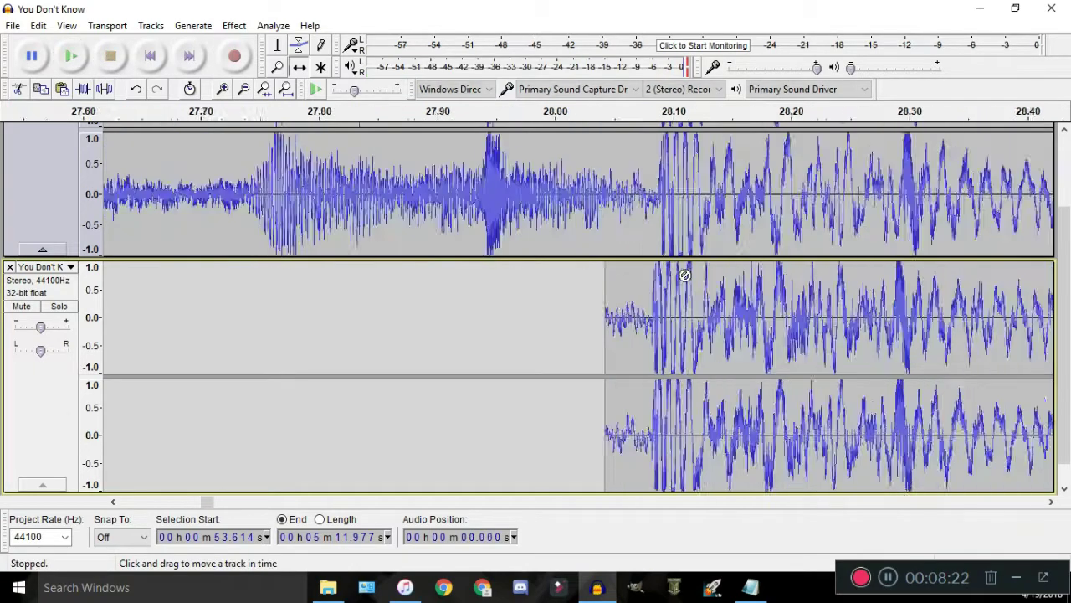
{"action": "scroll", "coordinate": [681, 277], "scroll_direction": "up", "scroll_amount": 2}
{"action": "left_click_drag", "start_coordinate": [638, 296], "coordinate": [661, 294]}
{"action": "scroll", "coordinate": [656, 293], "scroll_direction": "up", "scroll_amount": 1}
{"action": "scroll", "coordinate": [515, 294], "scroll_direction": "down", "scroll_amount": 2}
{"action": "scroll", "coordinate": [661, 278], "scroll_direction": "down", "scroll_amount": 1}
{"action": "scroll", "coordinate": [677, 282], "scroll_direction": "up", "scroll_amount": 2}
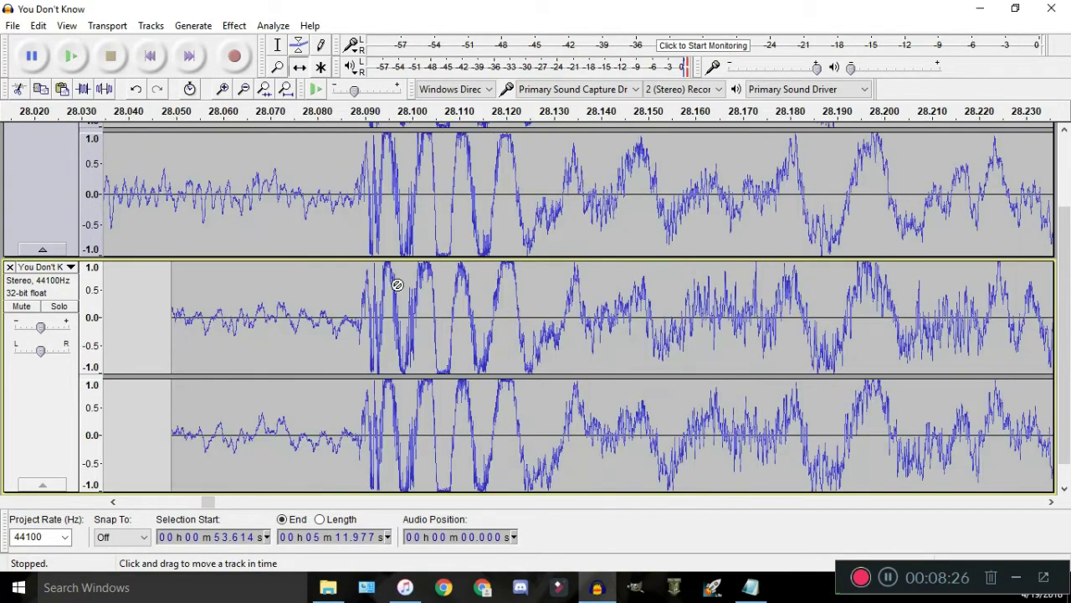
Shift the verse clip earlier by a tiny amount to match its waveform with the upper track around 0:28.090 at sample level
{"action": "scroll", "coordinate": [396, 284], "scroll_direction": "up", "scroll_amount": 1}
{"action": "scroll", "coordinate": [326, 270], "scroll_direction": "up", "scroll_amount": 2}
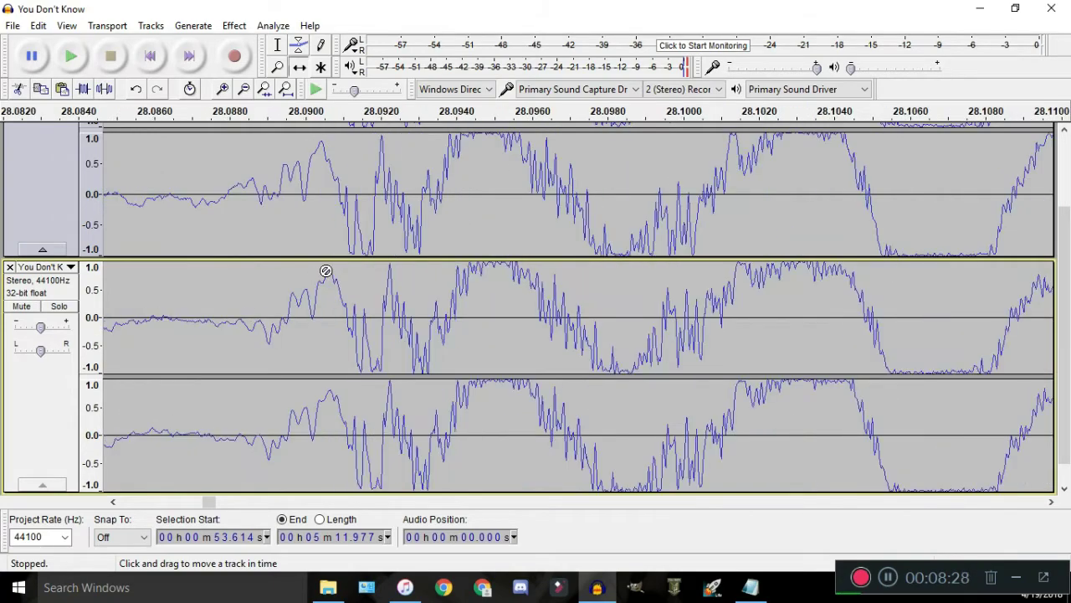
{"action": "scroll", "coordinate": [309, 270], "scroll_direction": "down", "scroll_amount": 5}
{"action": "scroll", "coordinate": [310, 275], "scroll_direction": "up", "scroll_amount": 3}
{"action": "scroll", "coordinate": [310, 276], "scroll_direction": "up", "scroll_amount": 1}
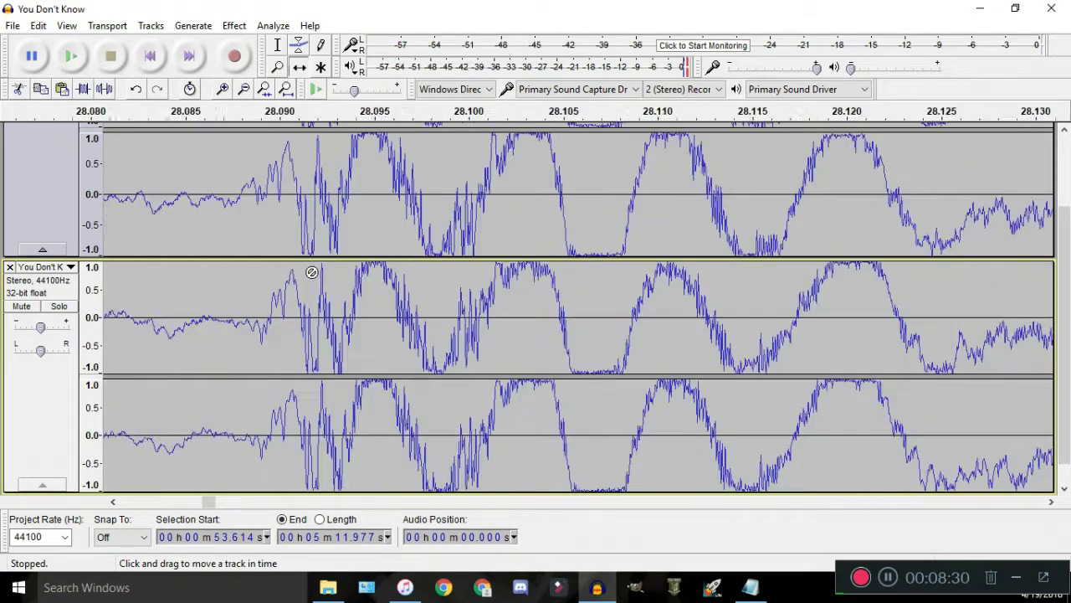
{"action": "scroll", "coordinate": [301, 274], "scroll_direction": "down", "scroll_amount": 3}
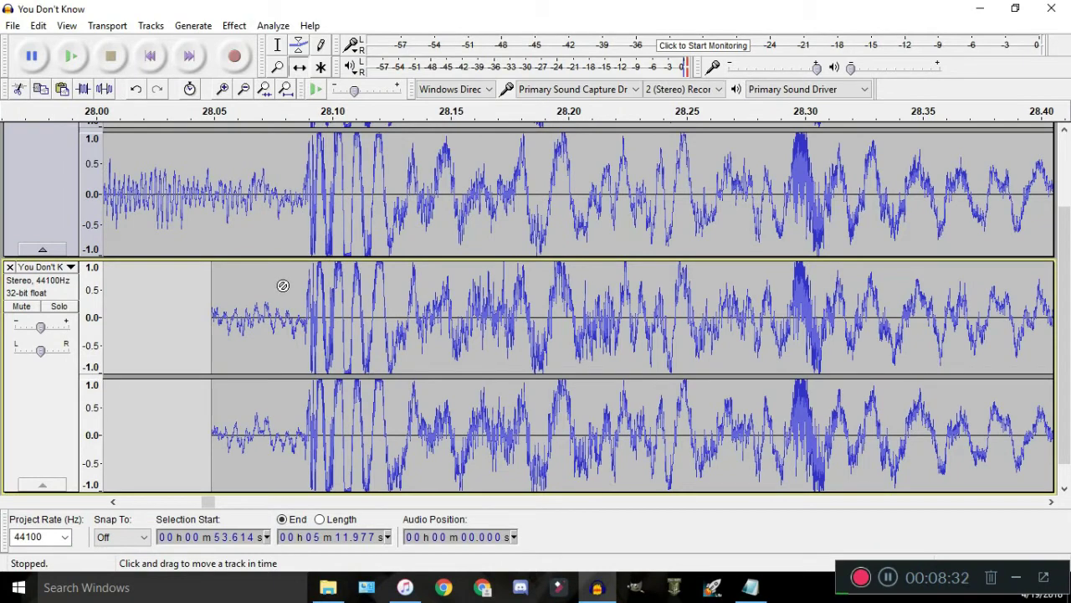
{"action": "scroll", "coordinate": [283, 285], "scroll_direction": "up", "scroll_amount": 5}
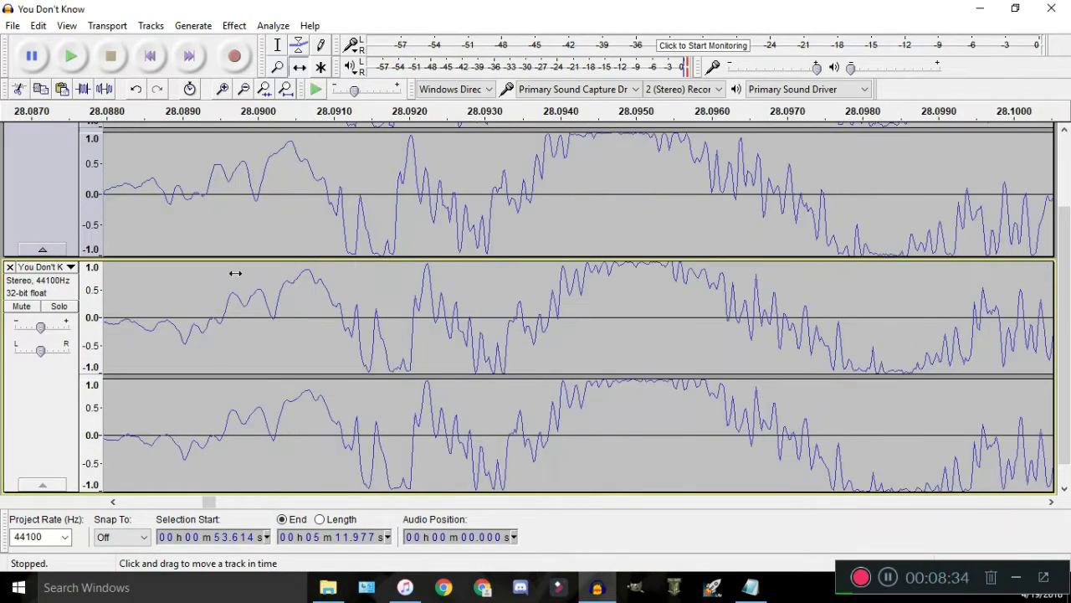
{"action": "scroll", "coordinate": [240, 290], "scroll_direction": "up", "scroll_amount": 3}
{"action": "scroll", "coordinate": [287, 297], "scroll_direction": "up", "scroll_amount": 1}
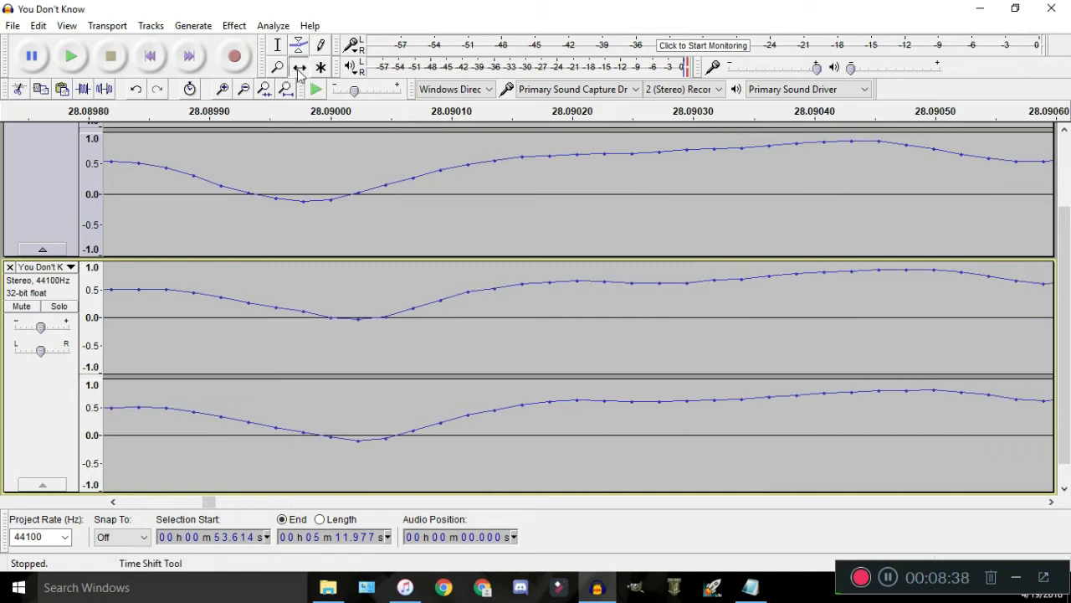
{"action": "left_click_drag", "start_coordinate": [316, 301], "coordinate": [298, 302]}
{"action": "scroll", "coordinate": [662, 306], "scroll_direction": "down", "scroll_amount": 1}
{"action": "scroll", "coordinate": [665, 309], "scroll_direction": "up", "scroll_amount": 2}
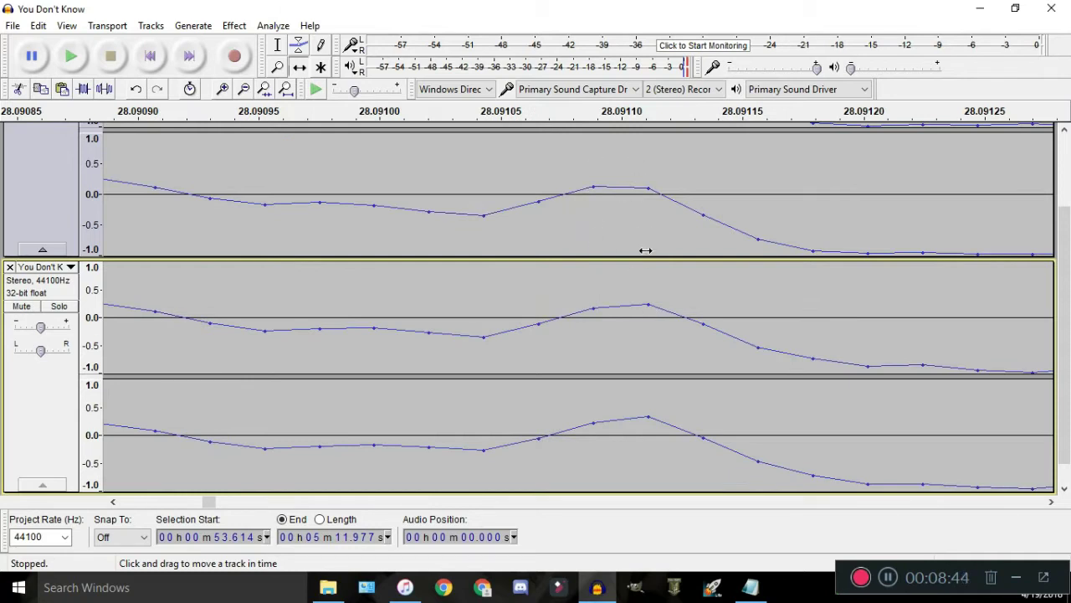
Delete the opening part's tail on the upper track from 0:28.049, where the verse clip starts, to 0:28.549
{"action": "scroll", "coordinate": [645, 250], "scroll_direction": "down", "scroll_amount": 13}
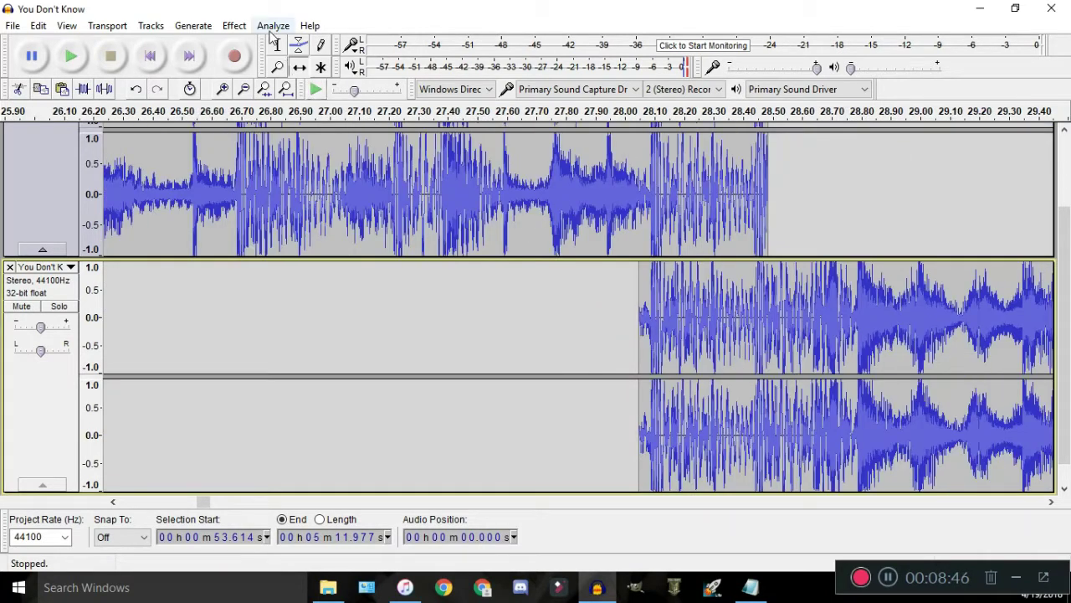
{"action": "scroll", "coordinate": [794, 205], "scroll_direction": "up", "scroll_amount": 1}
{"action": "left_click_drag", "start_coordinate": [779, 189], "coordinate": [521, 191]}
{"action": "scroll", "coordinate": [255, 134], "scroll_direction": "up", "scroll_amount": 2}
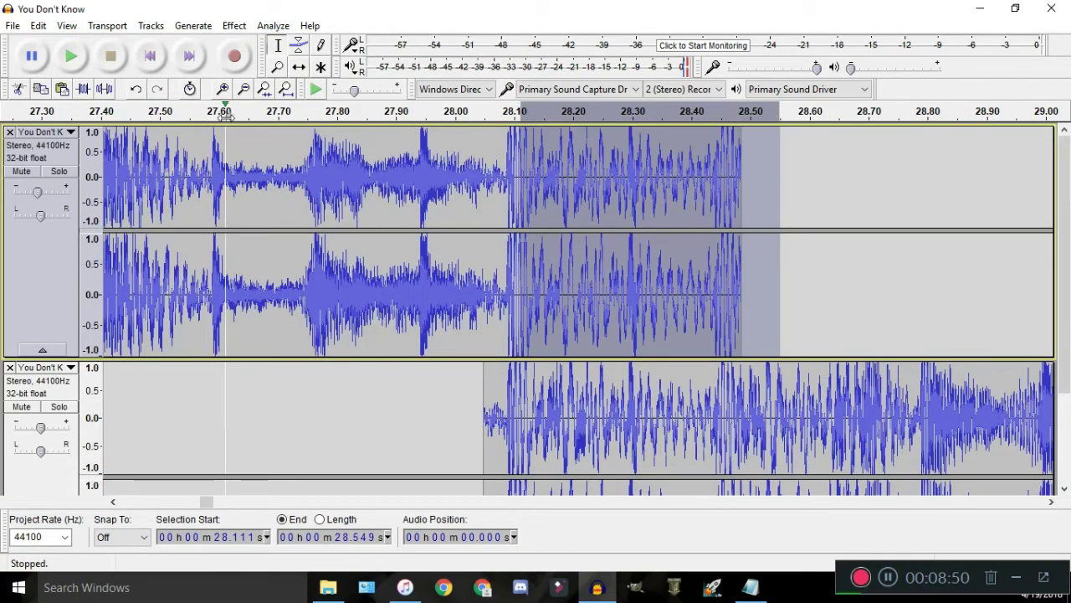
{"action": "left_click", "coordinate": [225, 113]}
{"action": "mouse_move", "coordinate": [518, 294]}
{"action": "left_mouse_down"}
{"action": "mouse_move", "coordinate": [483, 300]}
{"action": "mouse_move", "coordinate": [533, 297]}
{"action": "mouse_move", "coordinate": [499, 298]}
{"action": "left_mouse_up"}
{"action": "scroll", "coordinate": [482, 299], "scroll_direction": "up", "scroll_amount": 3}
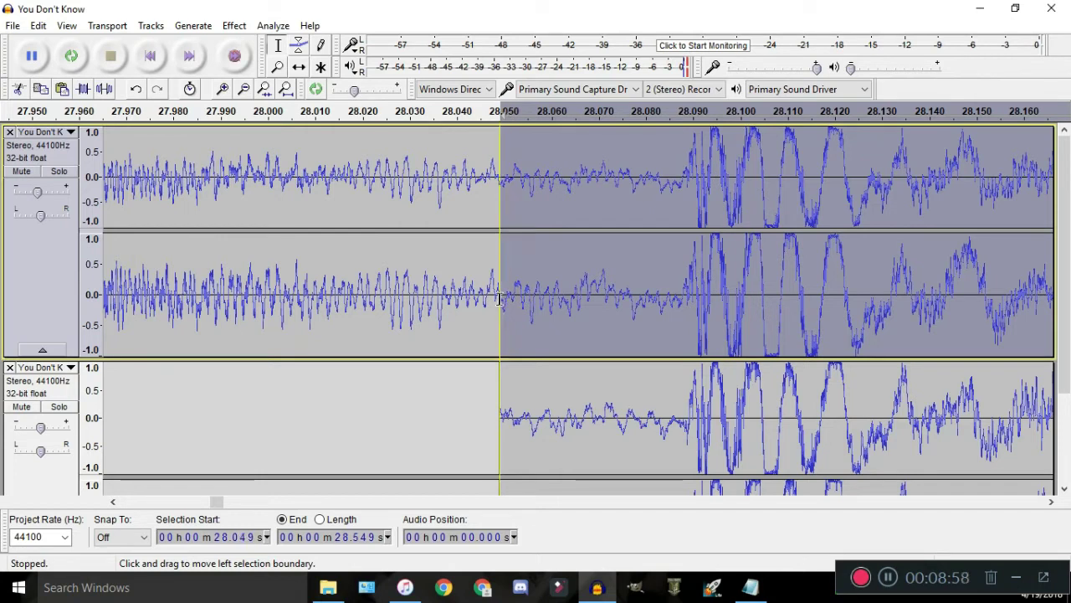
{"action": "key", "text": "Delete"}
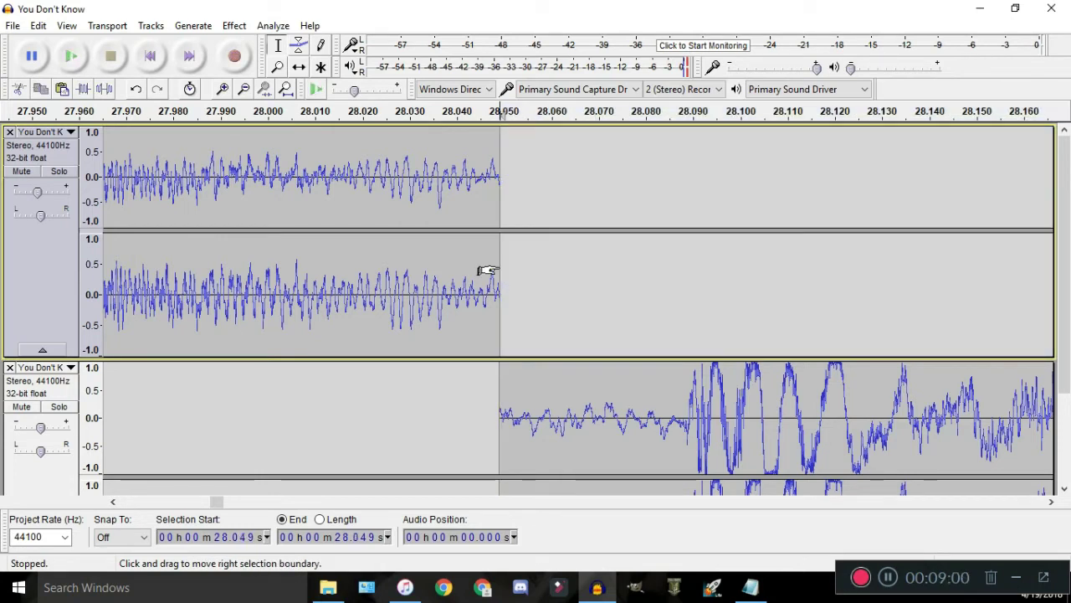
Audition the join between the trimmed opening part and the verse clip from about 0:26.9
{"action": "scroll", "coordinate": [488, 270], "scroll_direction": "down", "scroll_amount": 5}
{"action": "left_click", "coordinate": [327, 114]}
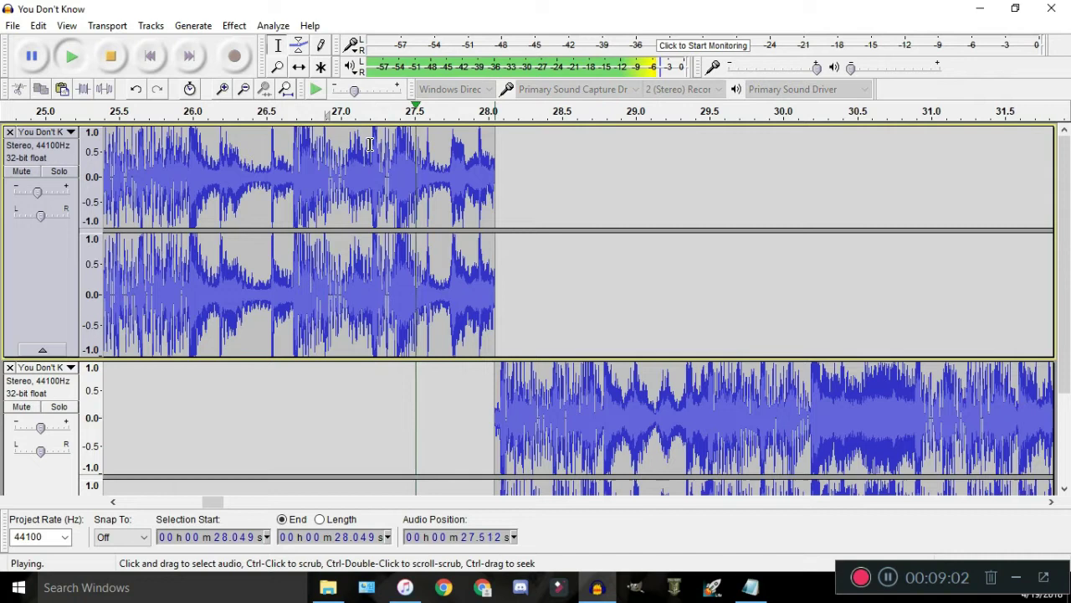
{"action": "scroll", "coordinate": [507, 299], "scroll_direction": "down", "scroll_amount": 1}
{"action": "key", "text": "space"}
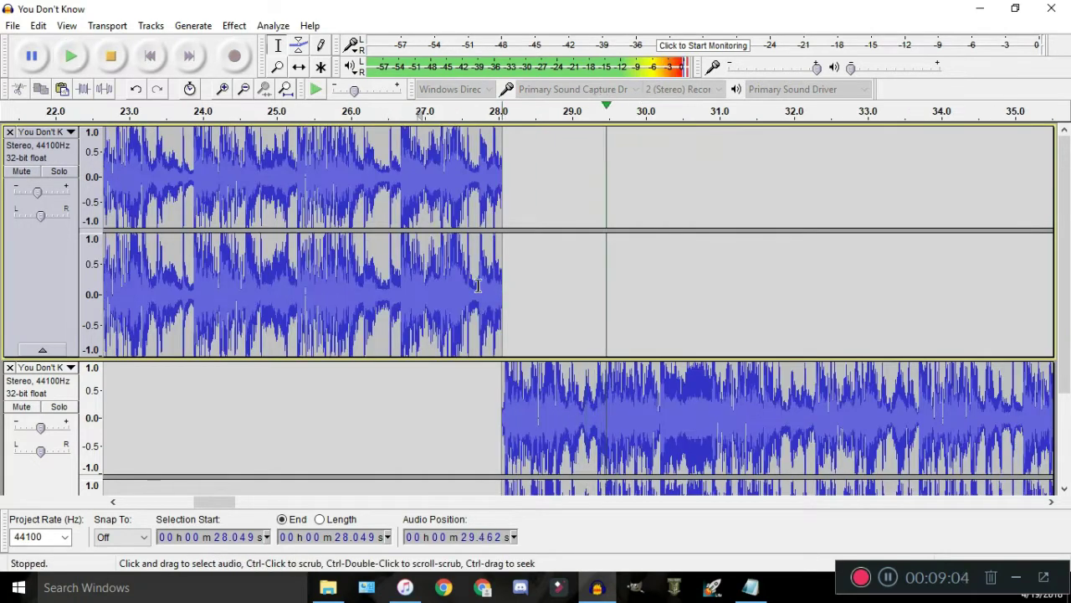
Raise the upper track's gain to match the lower track's and audition the join from about 0:25.5
{"action": "scroll", "coordinate": [461, 260], "scroll_direction": "down", "scroll_amount": 3}
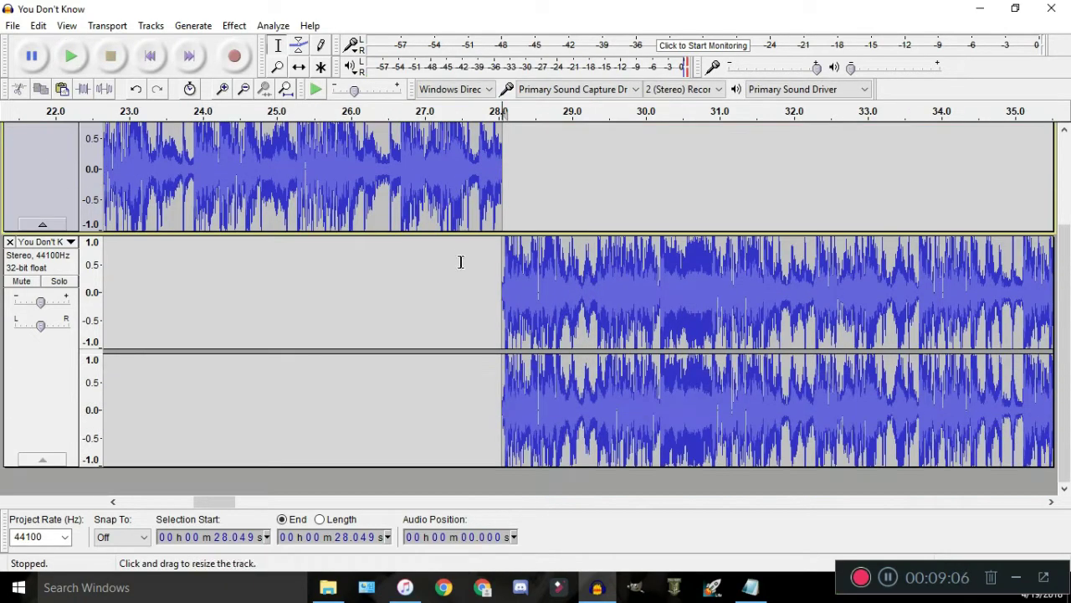
{"action": "scroll", "coordinate": [103, 312], "scroll_direction": "up", "scroll_amount": 1}
{"action": "scroll", "coordinate": [103, 312], "scroll_direction": "up", "scroll_amount": 2}
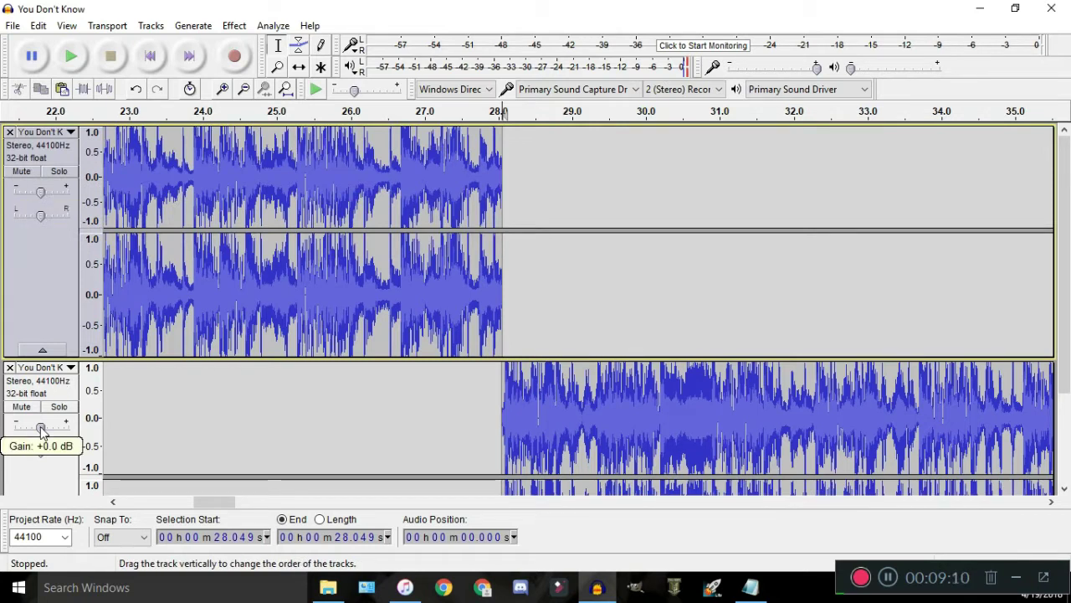
{"action": "left_click", "coordinate": [318, 111]}
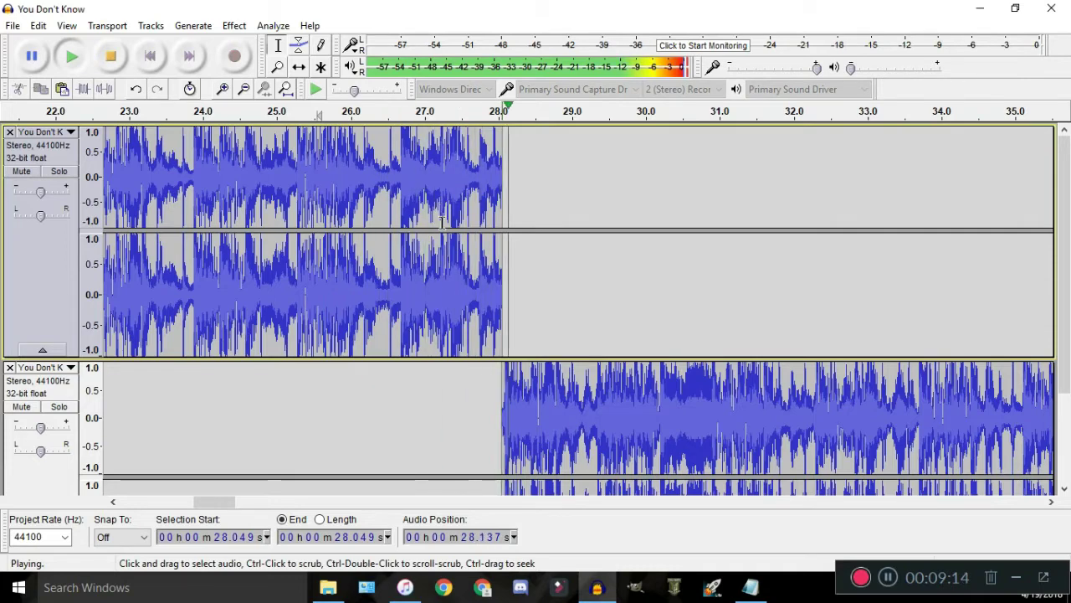
{"action": "key", "text": "space"}
Undo the upper track's gain change and the deletion of the opening part's tail
{"action": "key", "text": "ctrl+1"}
{"action": "key", "text": "ctrl+1"}
{"action": "key", "text": "ctrl+1"}
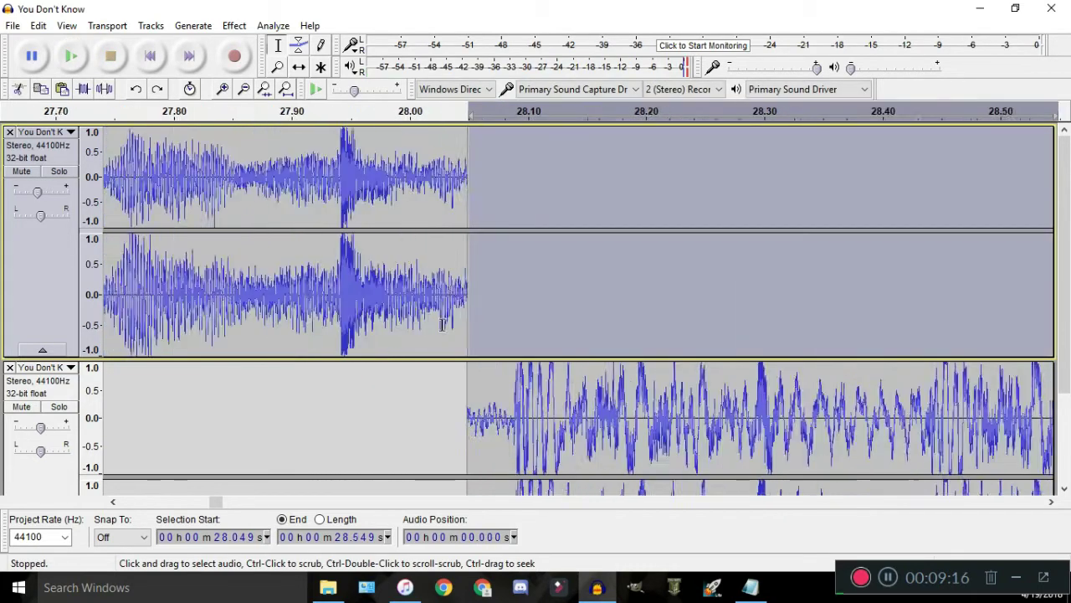
{"action": "key", "text": "ctrl+3"}
{"action": "key", "text": "ctrl+3"}
{"action": "key", "text": "ctrl+3"}
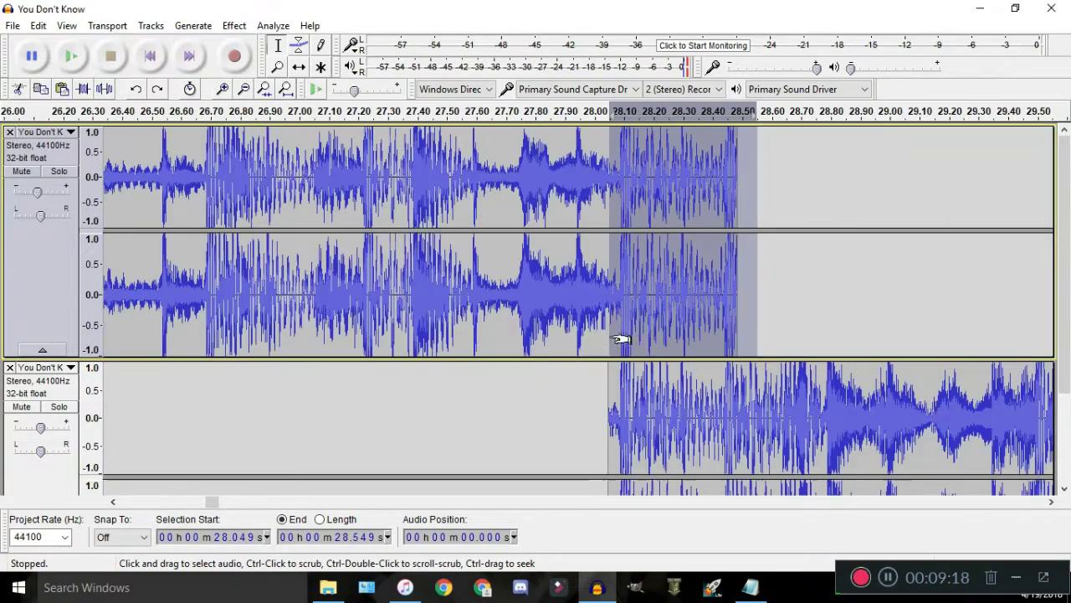
Audition the overlapping opening part and verse clip from about 0:27.1
{"action": "left_click", "coordinate": [330, 114]}
{"action": "key", "text": "ctrl+3"}
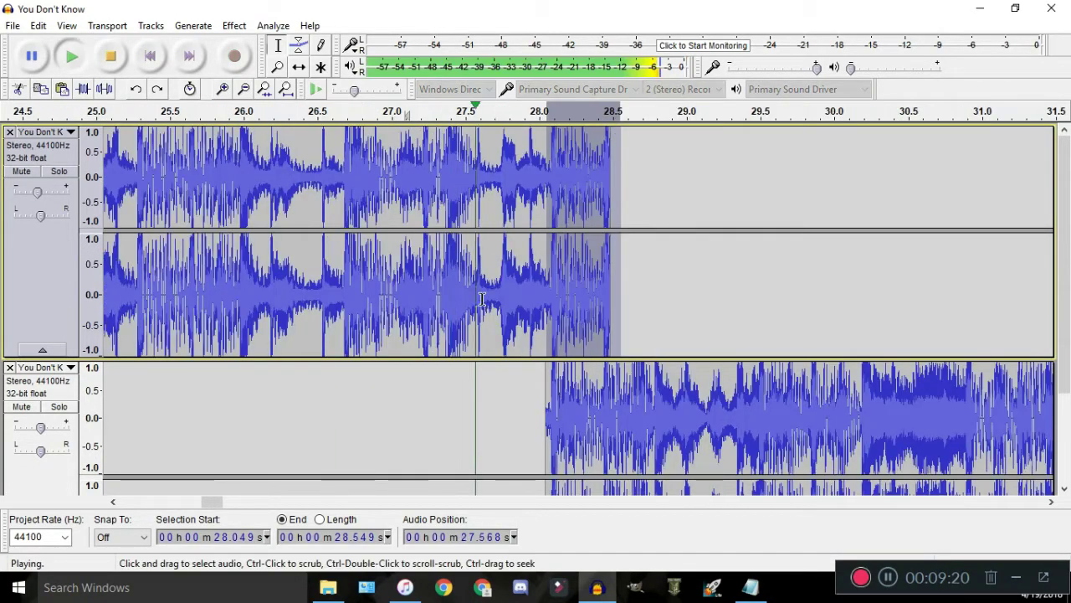
{"action": "key", "text": "space"}
Remove the opening part's overlapping last beat from 0:28.049 to the end of the upper track's clip
{"action": "key", "text": "ctrl+1"}
{"action": "key", "text": "ctrl+1"}
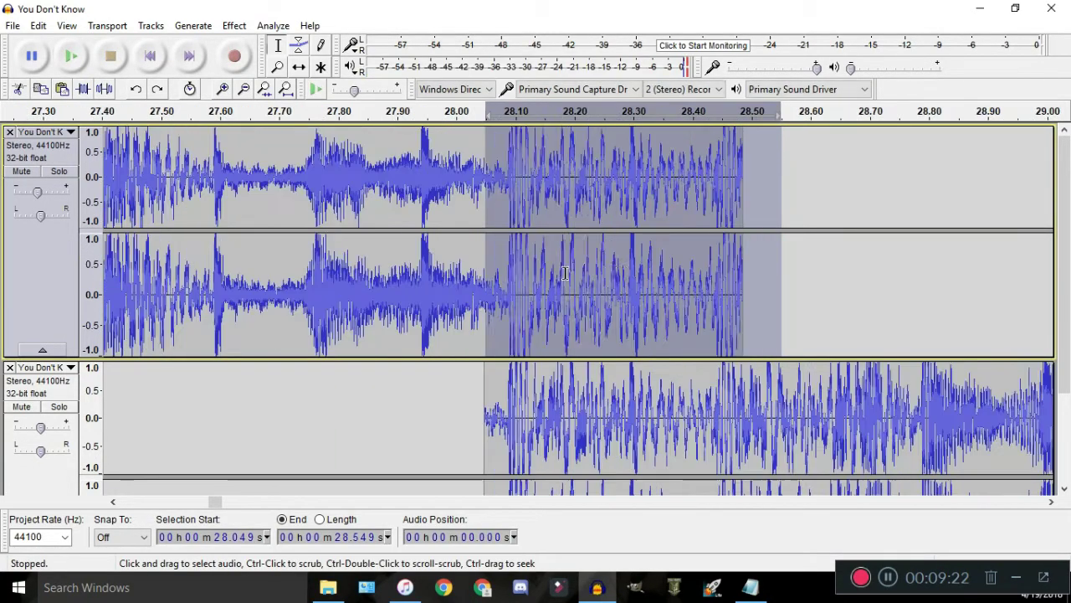
{"action": "left_click_drag", "start_coordinate": [487, 276], "coordinate": [615, 271]}
{"action": "left_click_drag", "start_coordinate": [449, 398], "coordinate": [738, 400]}
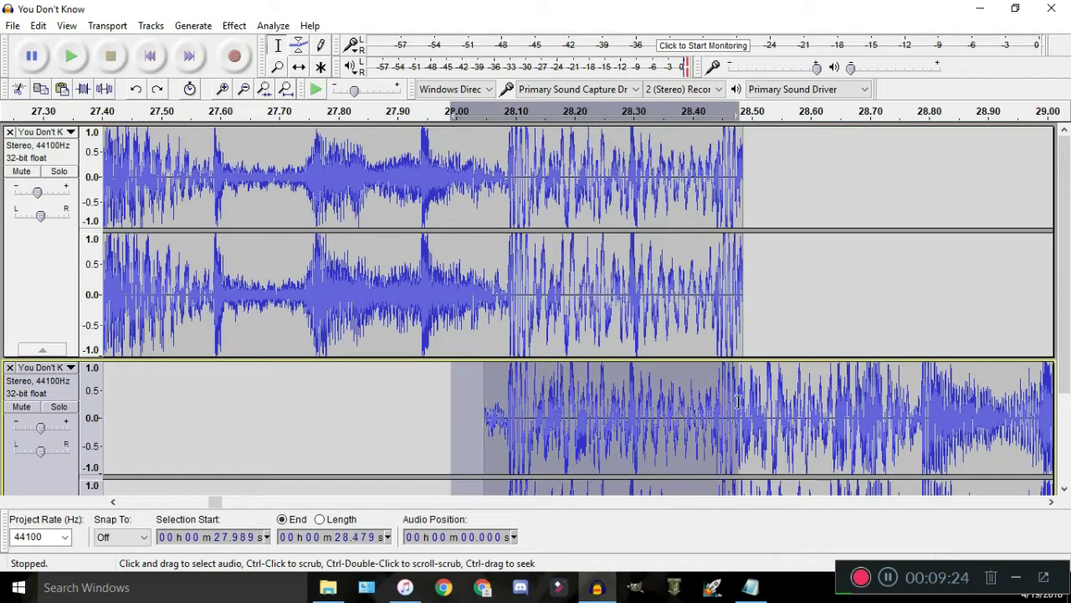
{"action": "scroll", "coordinate": [743, 402], "scroll_direction": "down", "scroll_amount": 2}
{"action": "left_click_drag", "start_coordinate": [796, 197], "coordinate": [487, 236]}
{"action": "left_click", "coordinate": [484, 236]}
{"action": "scroll", "coordinate": [484, 236], "scroll_direction": "up", "scroll_amount": 2}
Audition the join from about 0:26.9 and undo the removal of the upper track's last beat
{"action": "key", "text": "ctrl+3"}
{"action": "key", "text": "ctrl+3"}
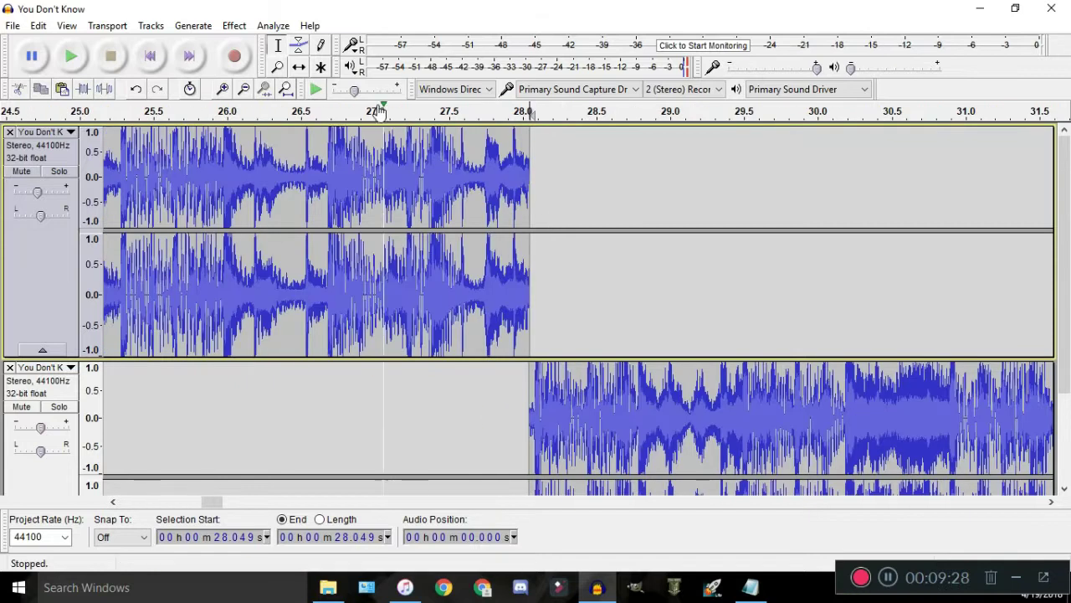
{"action": "left_click", "coordinate": [365, 115]}
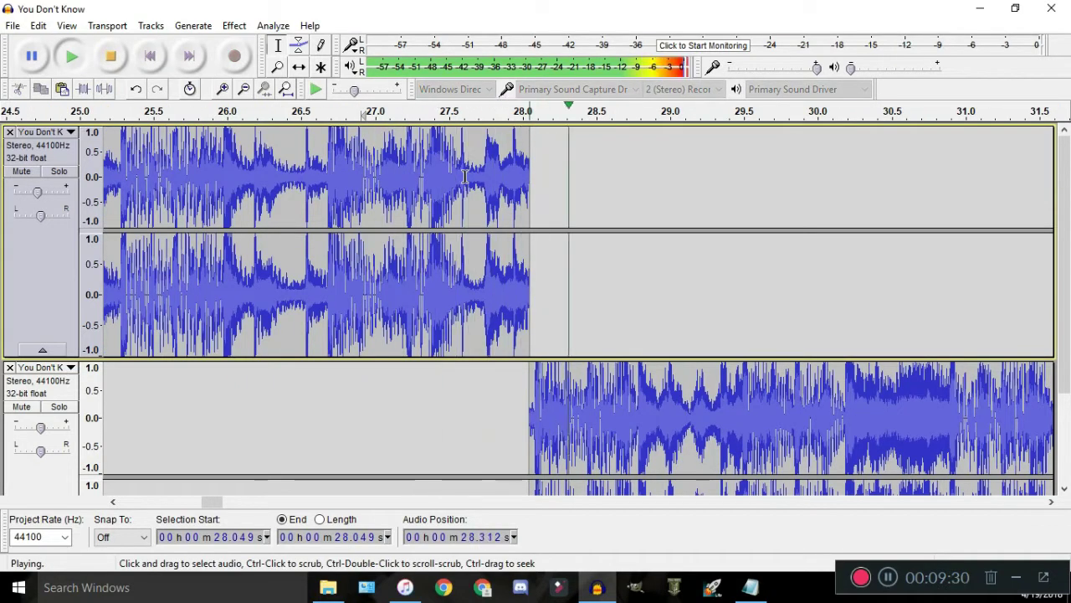
{"action": "key", "text": "space"}
{"action": "scroll", "coordinate": [565, 304], "scroll_direction": "up", "scroll_amount": 2}
{"action": "key", "text": "ctrl+z"}
Try to delete the verse clip's overlapping beat from 0:27.937 to 0:28.485 on the lower track
{"action": "left_click_drag", "start_coordinate": [355, 402], "coordinate": [678, 398]}
{"action": "scroll", "coordinate": [662, 399], "scroll_direction": "down", "scroll_amount": 2}
{"action": "left_click", "coordinate": [194, 25]}
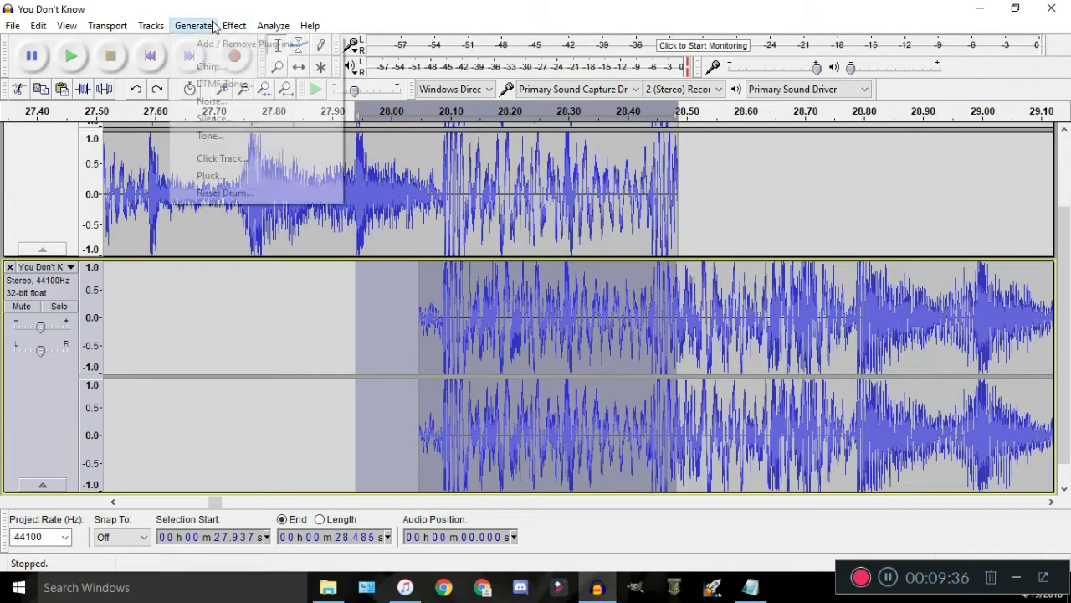
{"action": "left_click", "coordinate": [575, 289]}
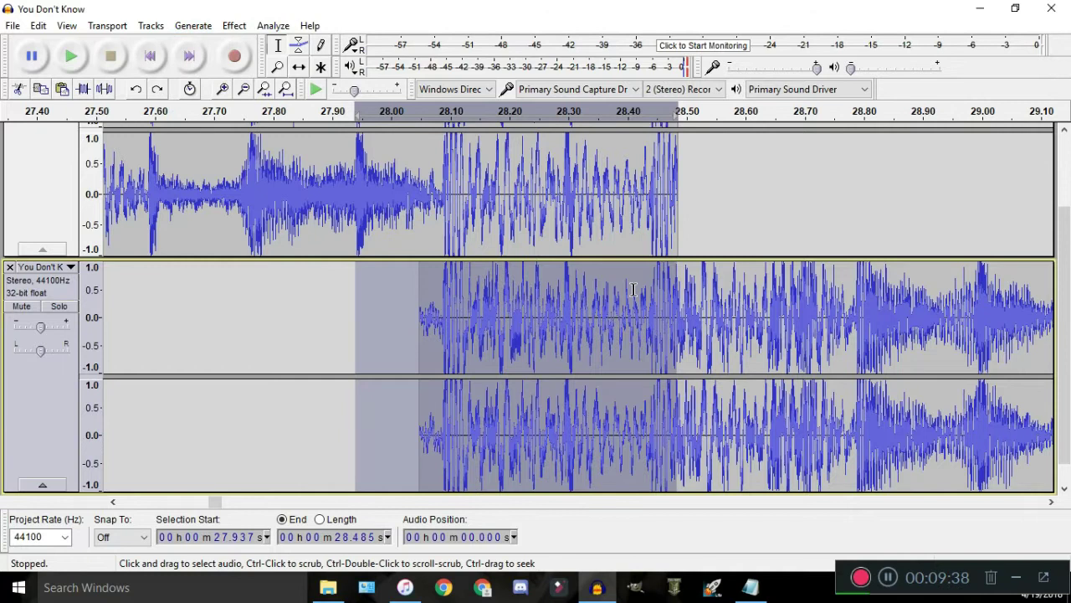
{"action": "key", "text": "Delete"}
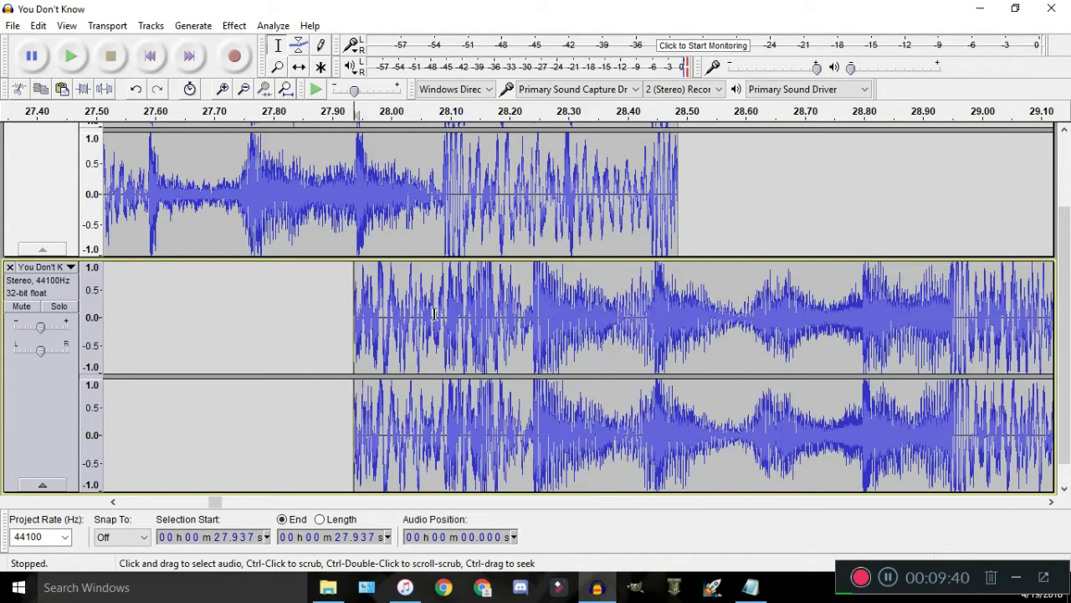
{"action": "key", "text": "ctrl+z"}
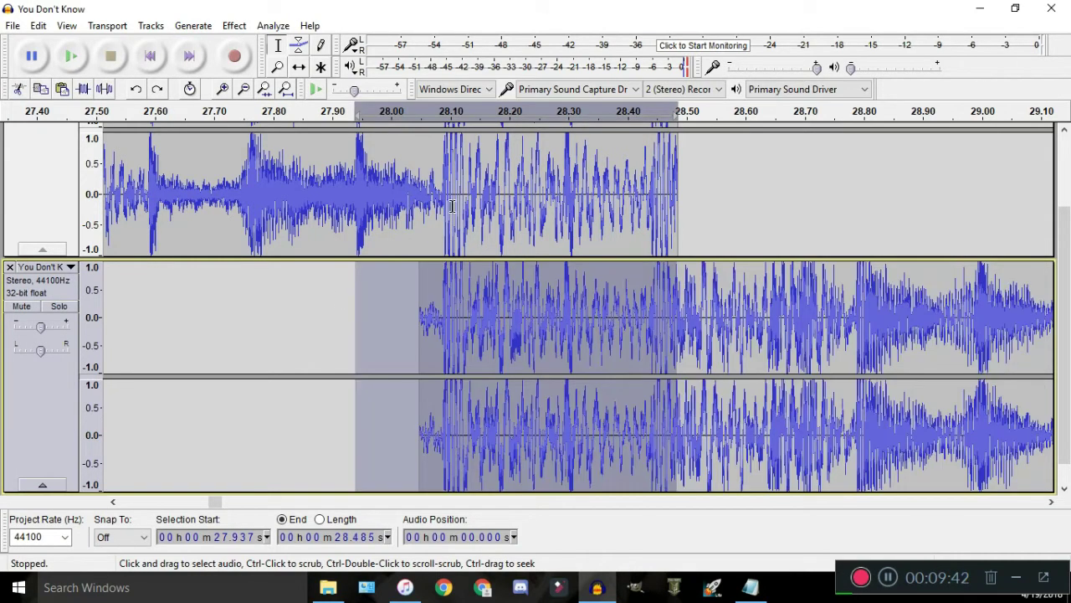
Generate silence over 0:27.937 to 0:28.485 on the lower track and audition the join from about 0:27.5
{"action": "left_click", "coordinate": [176, 29]}
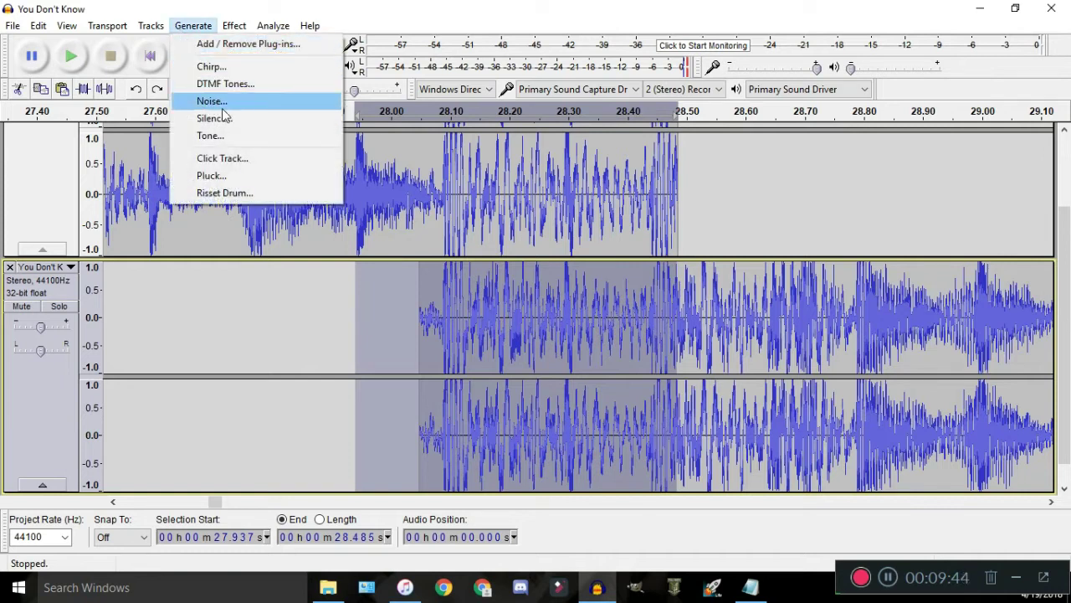
{"action": "left_click", "coordinate": [210, 118]}
{"action": "left_click", "coordinate": [609, 332]}
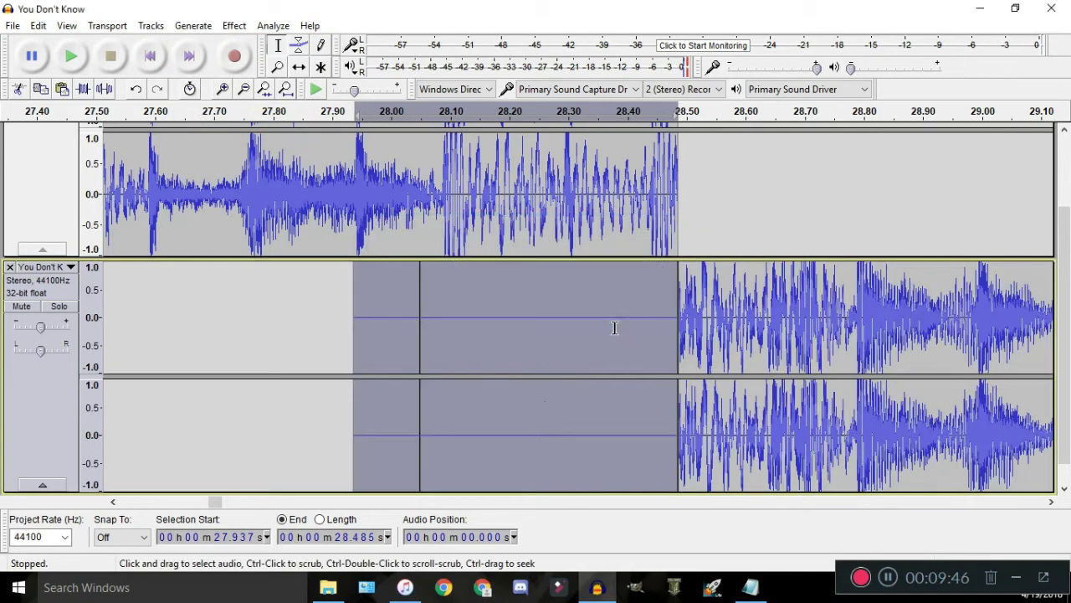
{"action": "key", "text": "ctrl+3"}
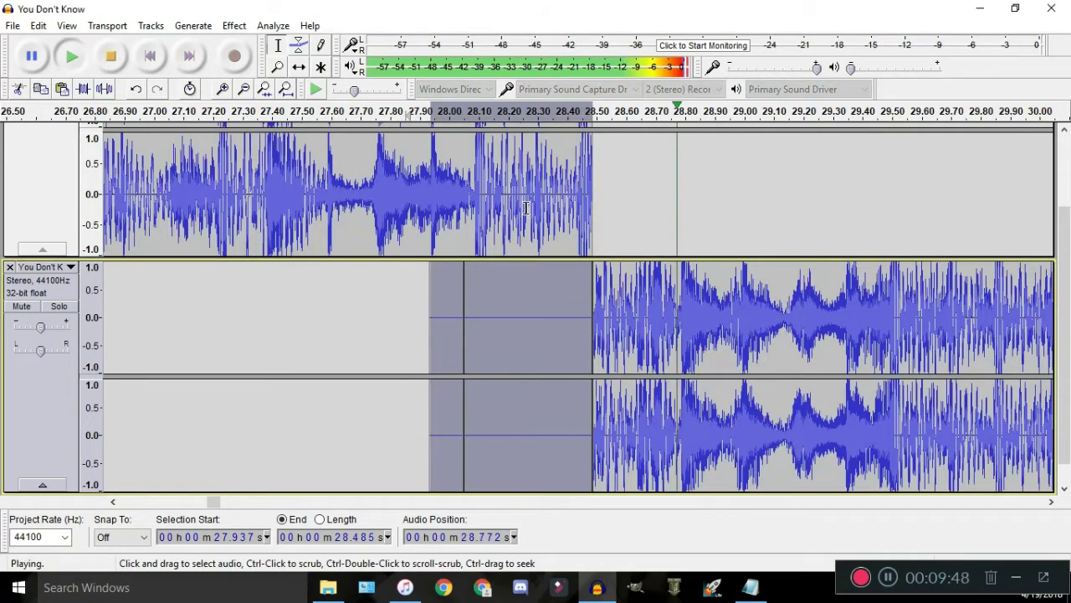
{"action": "key", "text": "ctrl+2"}
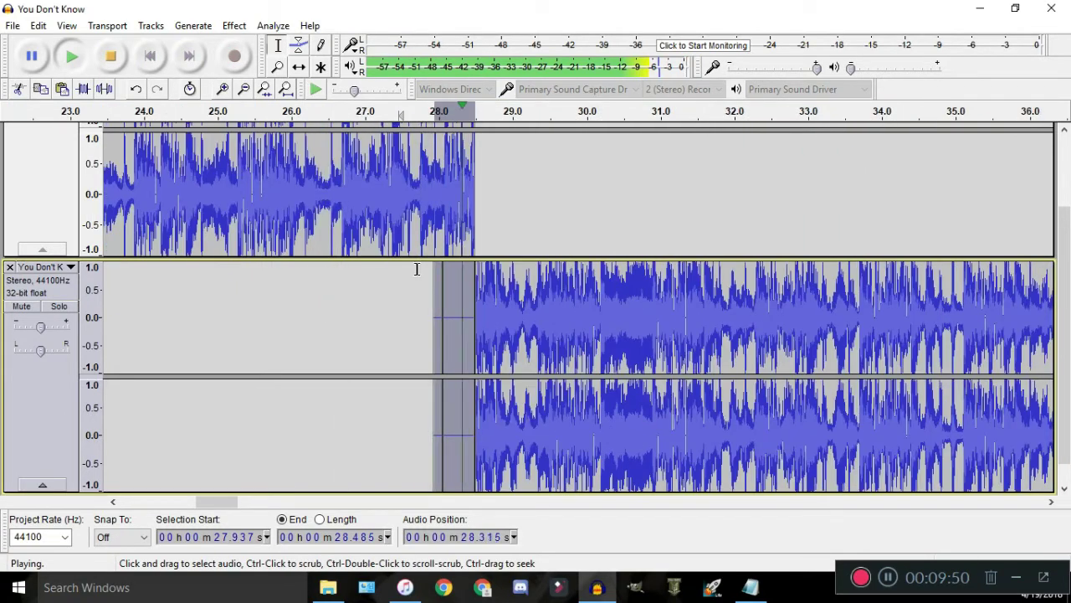
{"action": "key", "text": "space"}
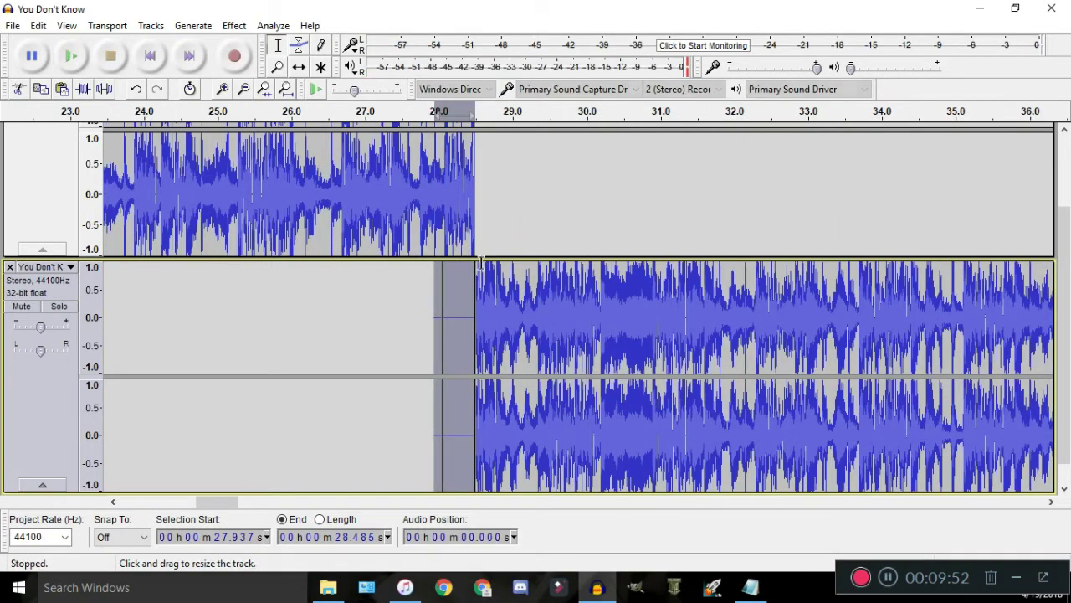
Raise the upper track's gain to the lower track's level and audition the join from about 0:27.4
{"action": "key", "text": "ctrl+1"}
{"action": "key", "text": "ctrl+3"}
{"action": "key", "text": "ctrl+3"}
{"action": "scroll", "coordinate": [256, 208], "scroll_direction": "up", "scroll_amount": 1}
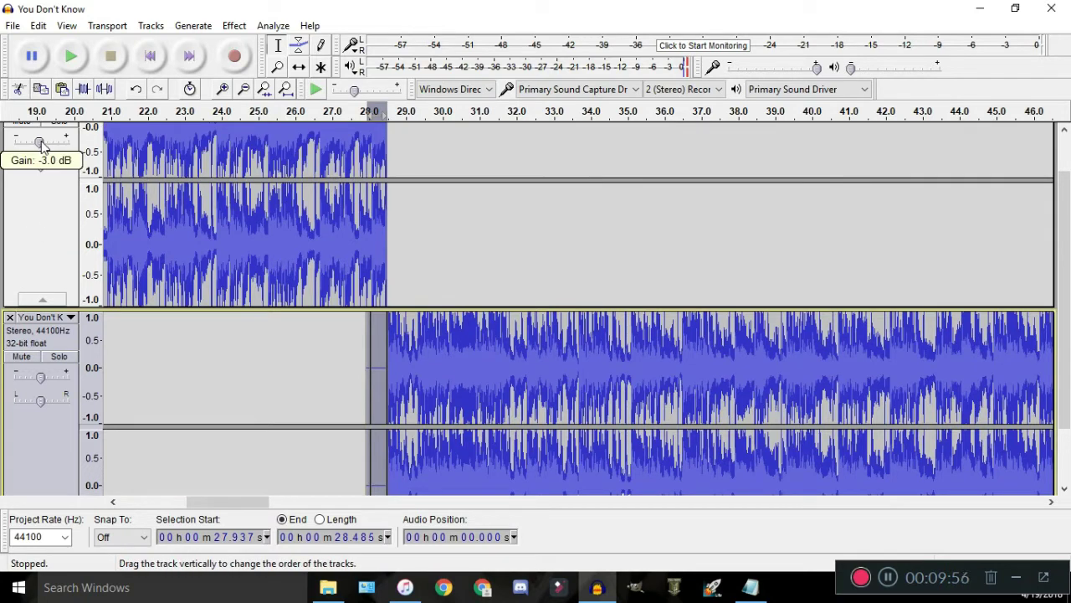
{"action": "scroll", "coordinate": [44, 145], "scroll_direction": "up", "scroll_amount": 1}
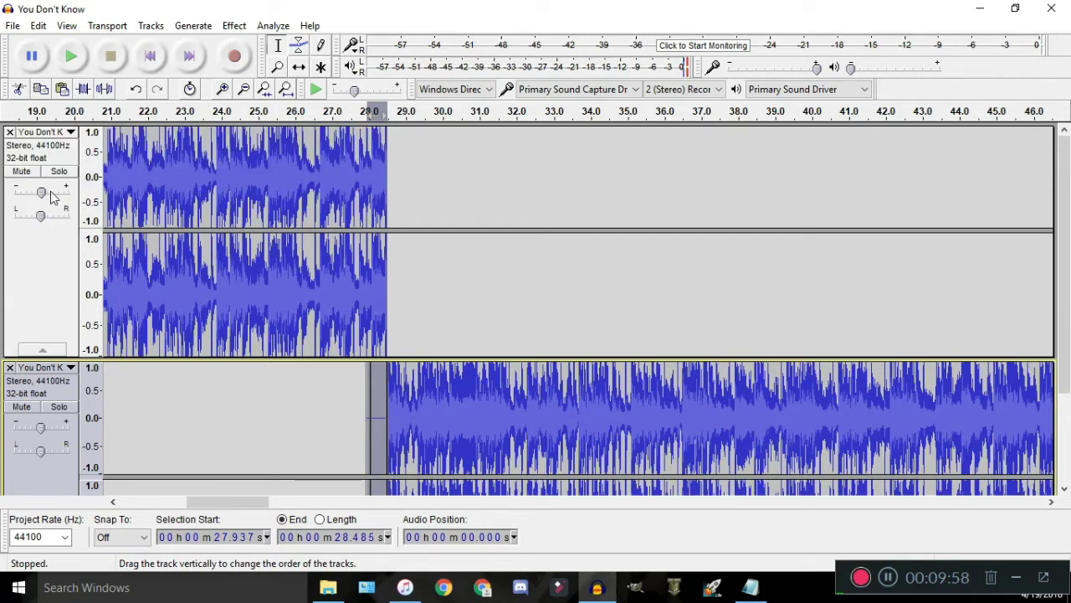
{"action": "mouse_move", "coordinate": [47, 195]}
{"action": "key", "text": "space"}
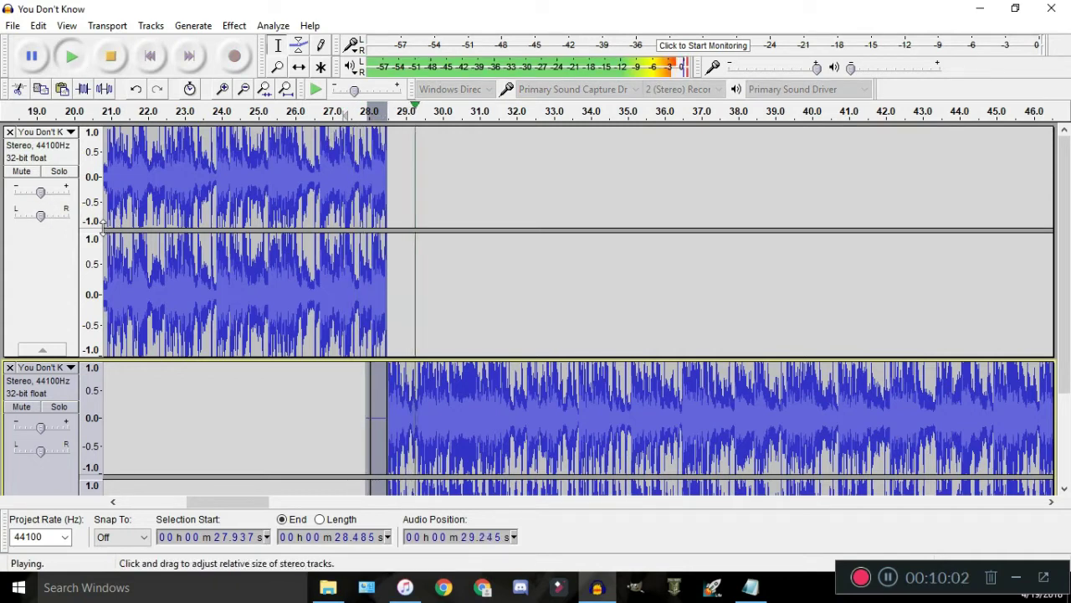
{"action": "key", "text": "space"}
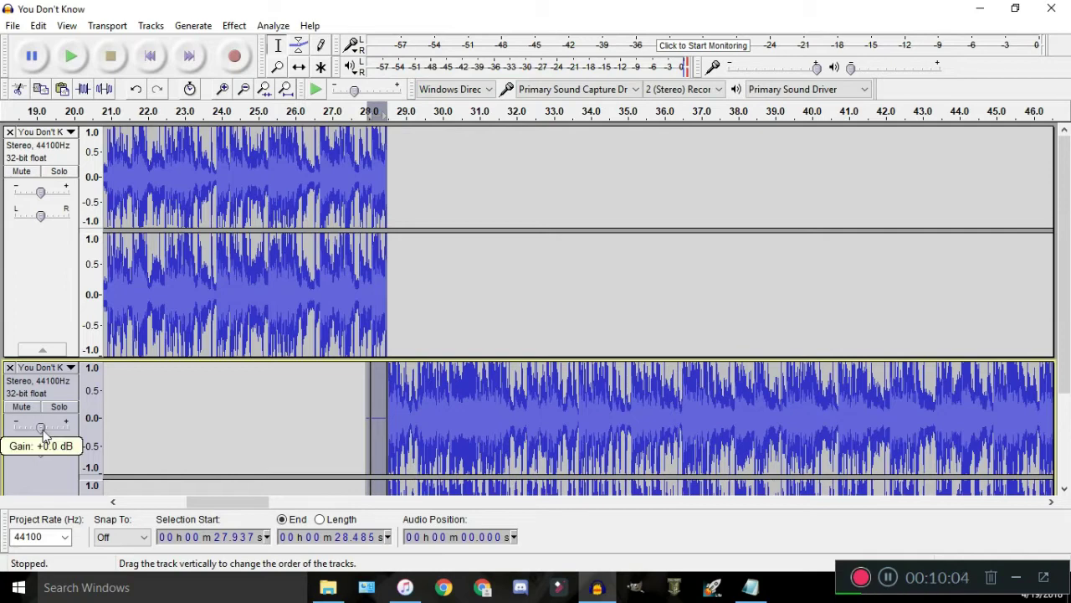
Undo the upper track's gain change and the silence generated on the lower track
{"action": "scroll", "coordinate": [317, 383], "scroll_direction": "up", "scroll_amount": 3, "text": "ctrl"}
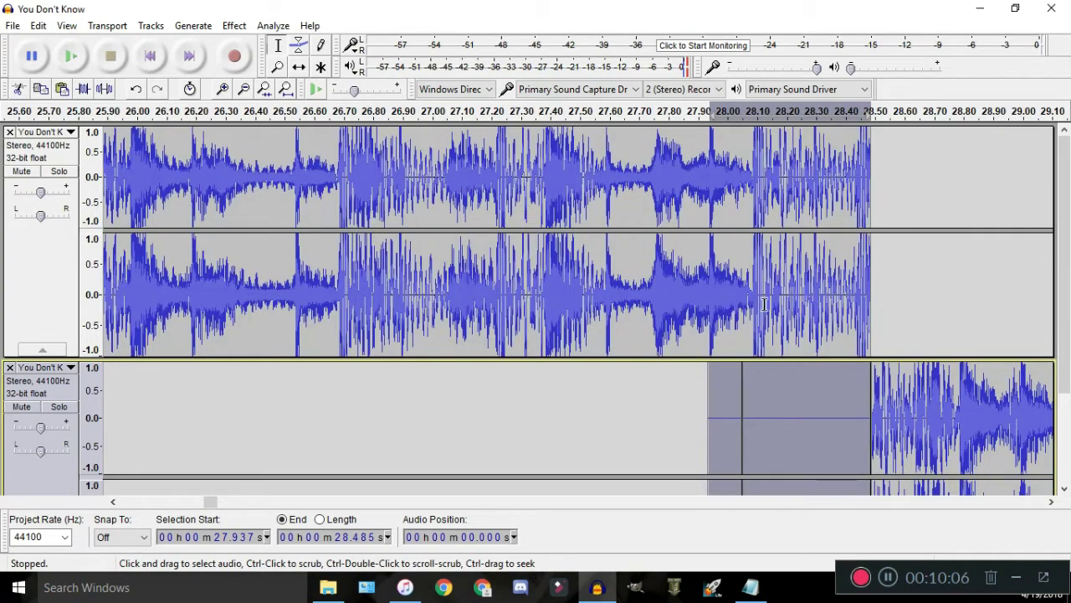
{"action": "scroll", "coordinate": [807, 318], "scroll_direction": "down", "scroll_amount": 3}
{"action": "key", "text": "Delete"}
Try deleting 0:28.049 to 0:28.602 on the upper track, auditioning the join from about 0:27.7
{"action": "left_click_drag", "start_coordinate": [903, 219], "coordinate": [757, 218]}
{"action": "scroll", "coordinate": [744, 224], "scroll_direction": "up", "scroll_amount": 2}
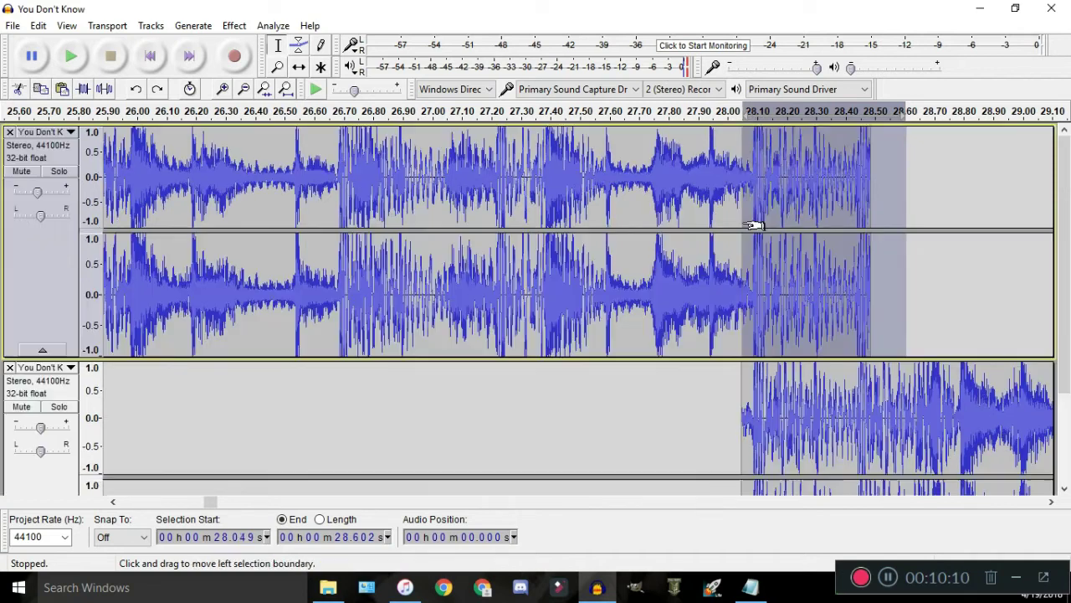
{"action": "key", "text": "Delete"}
{"action": "left_click", "coordinate": [646, 110]}
{"action": "key", "text": "space"}
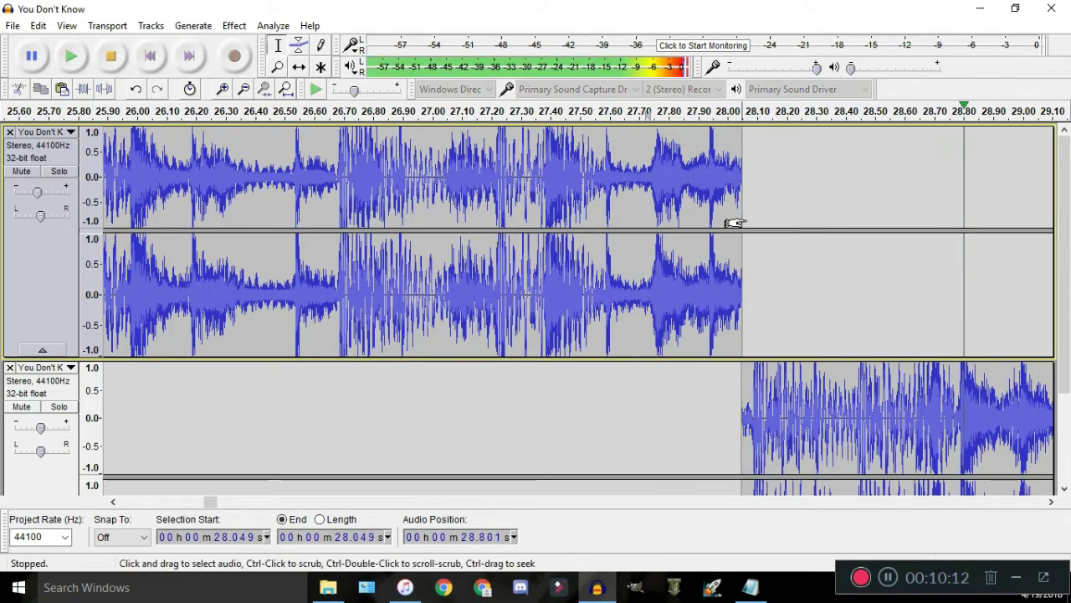
{"action": "key", "text": "ctrl+v"}
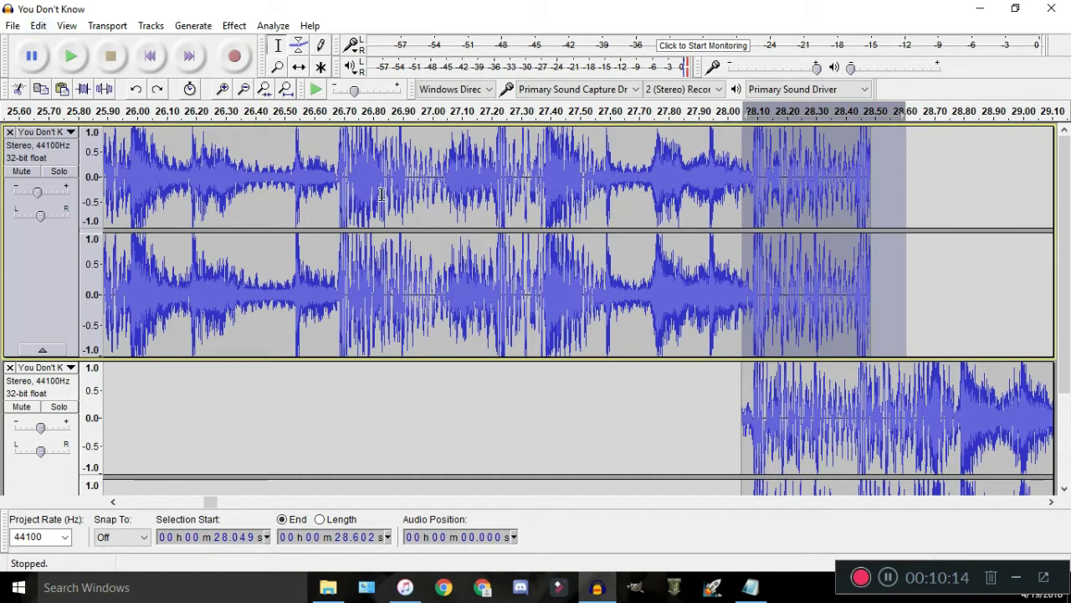
Generate silence over 0:28.010 to 0:28.485 on the lower track and audition the join from about 0:27.3
{"action": "left_click_drag", "start_coordinate": [731, 418], "coordinate": [867, 419]}
{"action": "scroll", "coordinate": [867, 318], "scroll_direction": "down", "scroll_amount": 2}
{"action": "scroll", "coordinate": [867, 318], "scroll_direction": "up", "scroll_amount": 2}
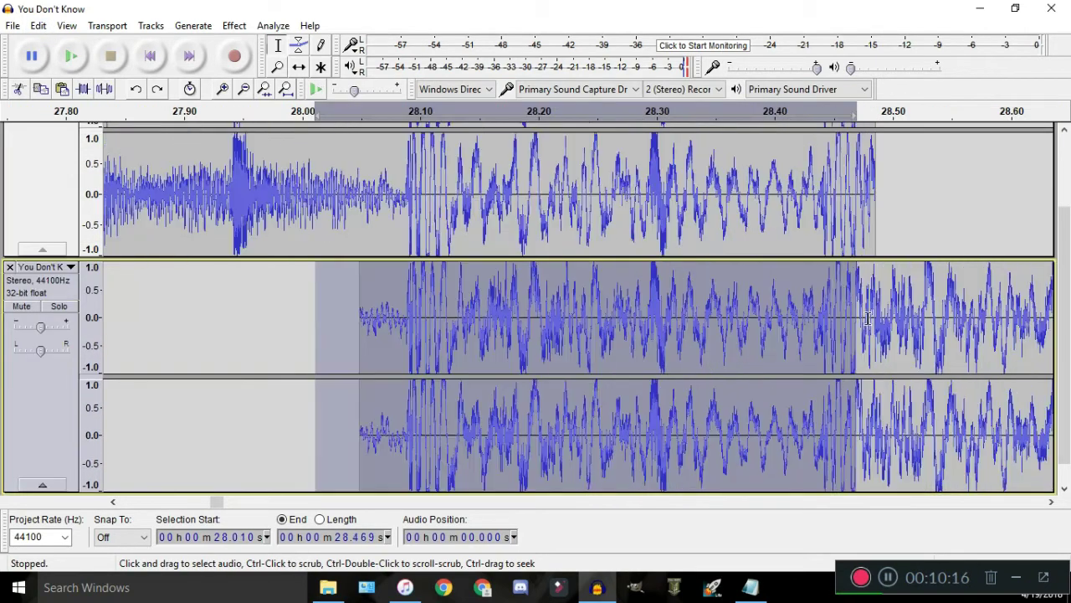
{"action": "left_click_drag", "start_coordinate": [853, 280], "coordinate": [874, 273]}
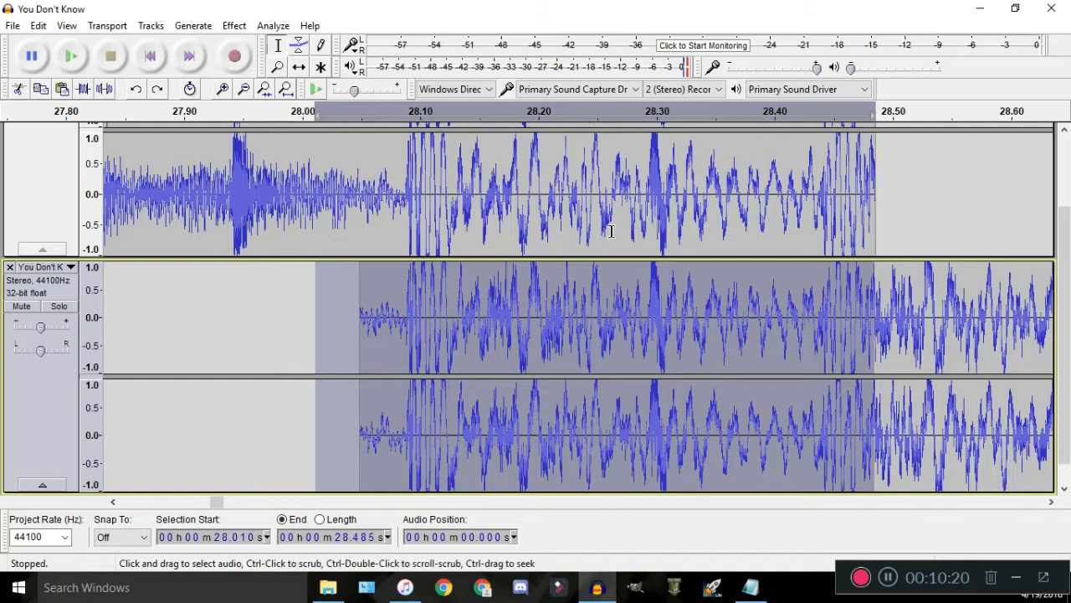
{"action": "key", "text": "ctrl+3"}
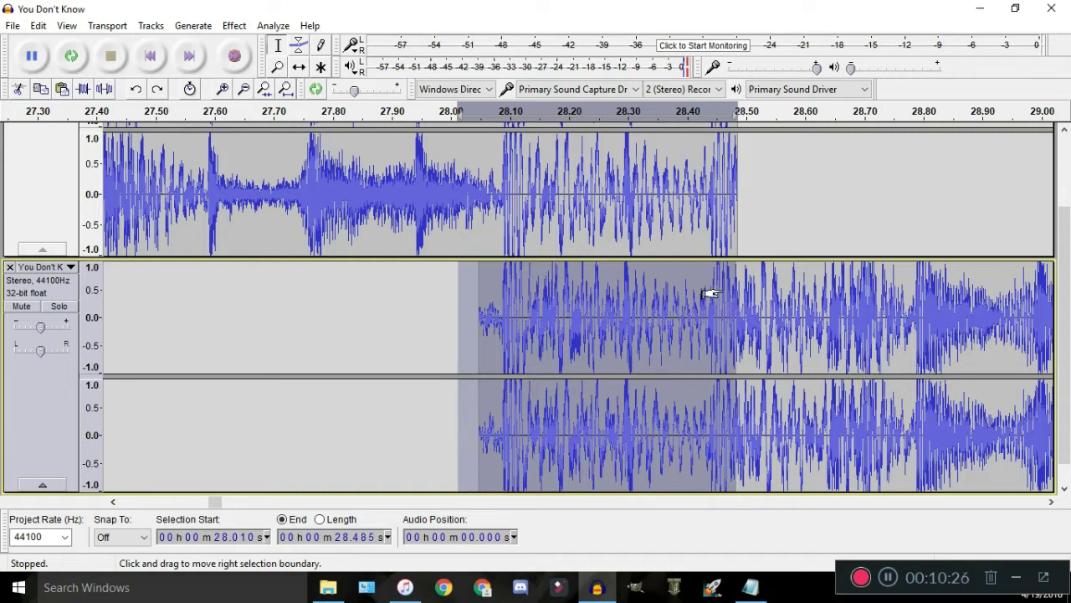
{"action": "left_click", "coordinate": [194, 26]}
{"action": "left_click", "coordinate": [249, 119]}
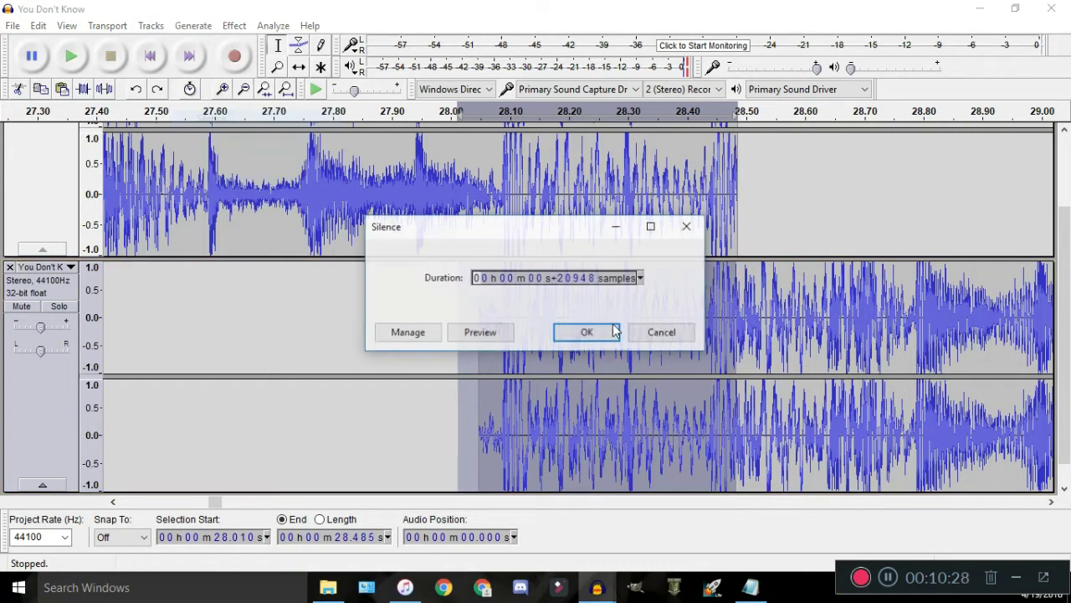
{"action": "left_click", "coordinate": [613, 332]}
{"action": "scroll", "coordinate": [633, 273], "scroll_direction": "down", "scroll_amount": 2, "text": "ctrl"}
{"action": "left_click", "coordinate": [482, 111]}
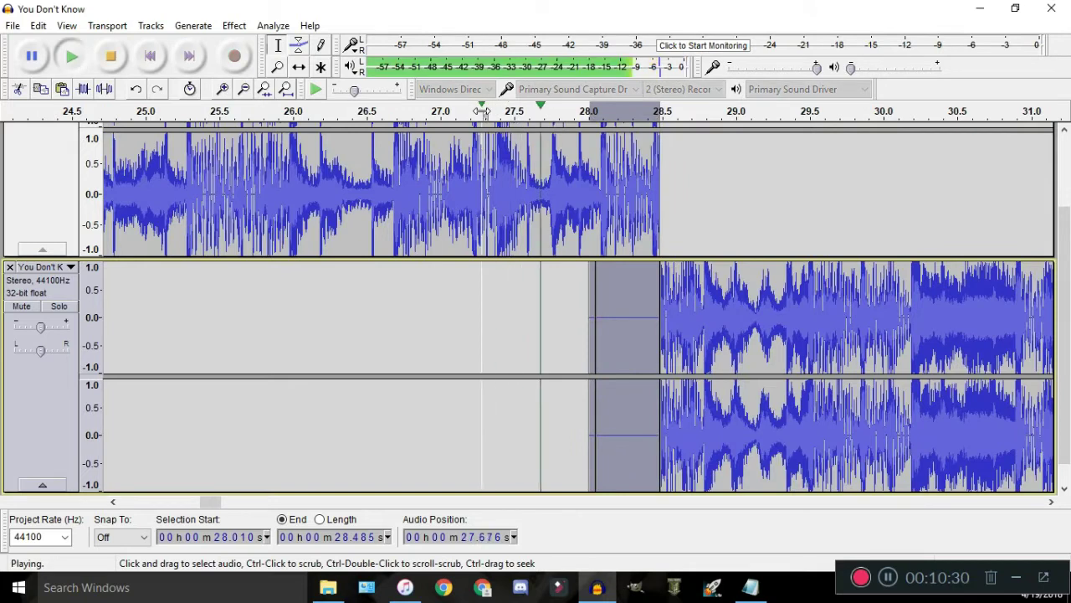
{"action": "key", "text": "space"}
Raise the upper track's gain to match the lower track and audition the join from about 0:27.8
{"action": "scroll", "coordinate": [43, 229], "scroll_direction": "up", "scroll_amount": 3}
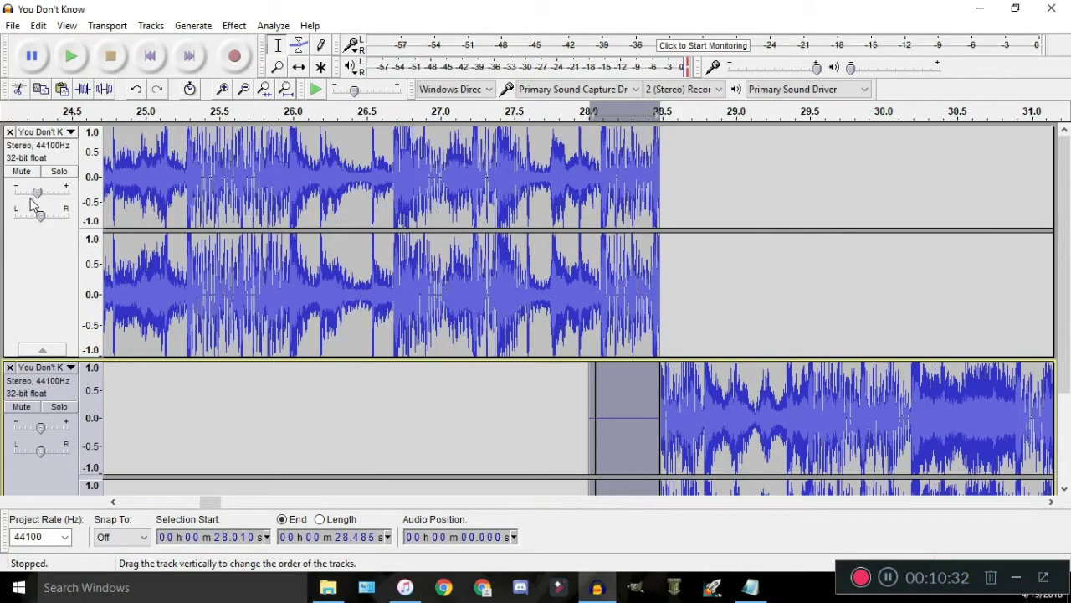
{"action": "left_click", "coordinate": [493, 186]}
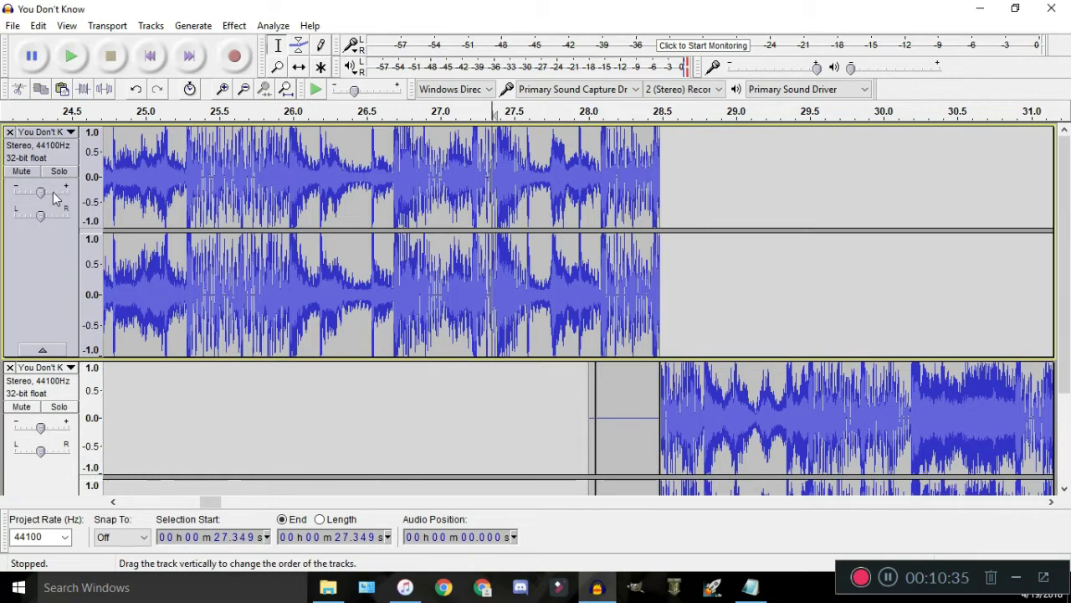
{"action": "left_click", "coordinate": [555, 110]}
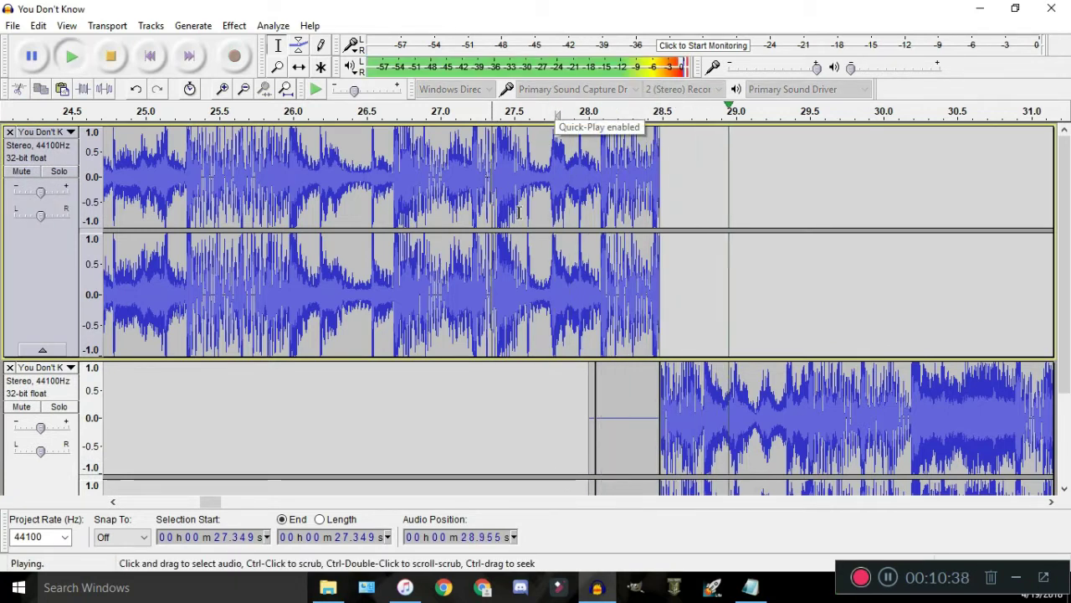
{"action": "key", "text": "ctrl+3"}
{"action": "key", "text": "ctrl+3"}
{"action": "key", "text": "space"}
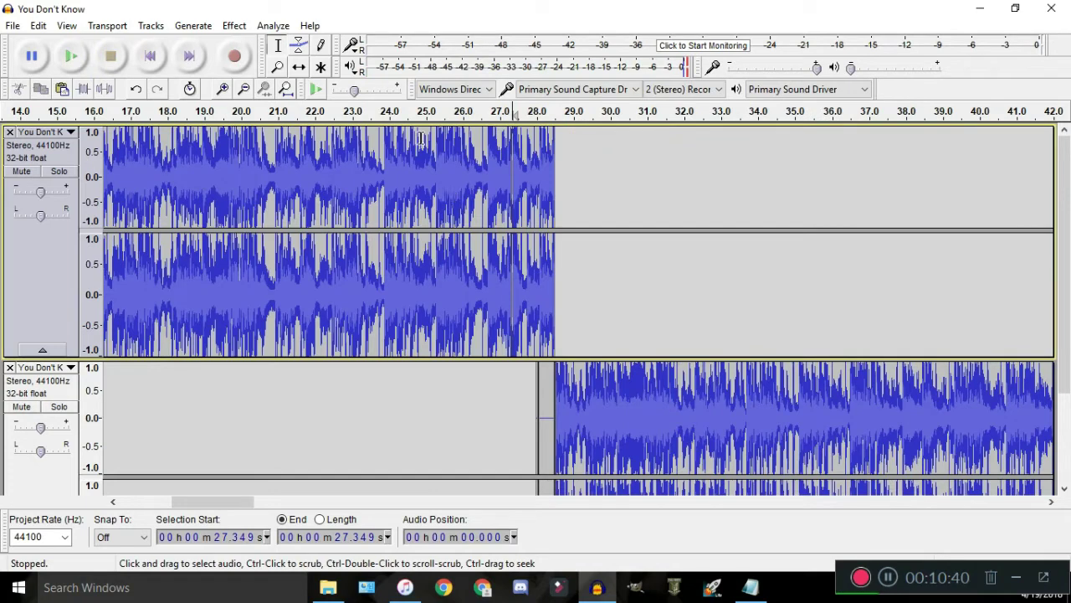
Audition the join between the upper and lower tracks from about 0:25
{"action": "scroll", "coordinate": [487, 208], "scroll_direction": "down", "scroll_amount": 1}
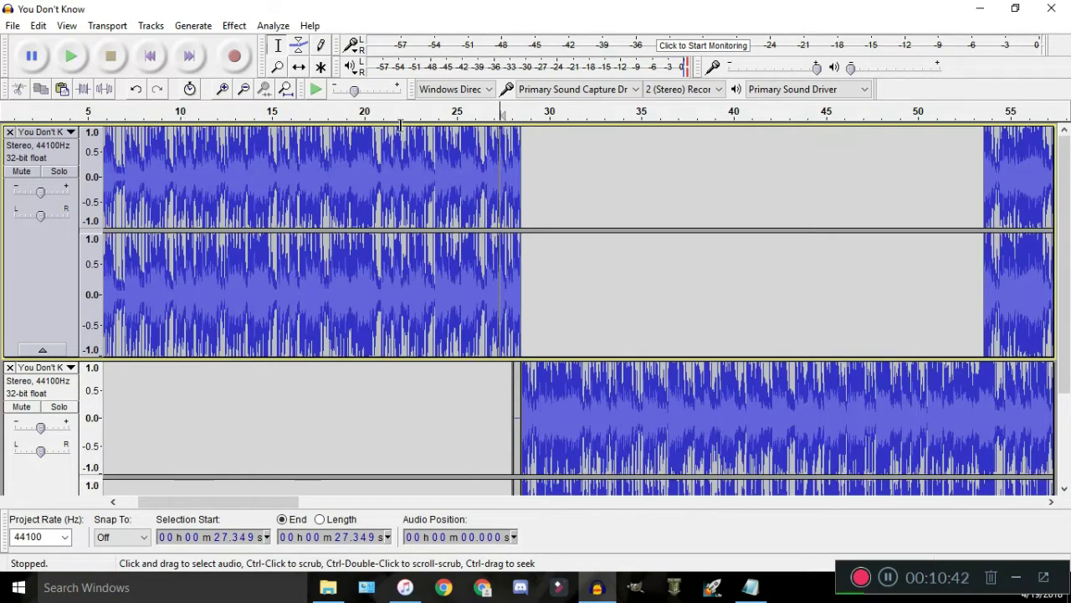
{"action": "scroll", "coordinate": [377, 246], "scroll_direction": "down", "scroll_amount": 1}
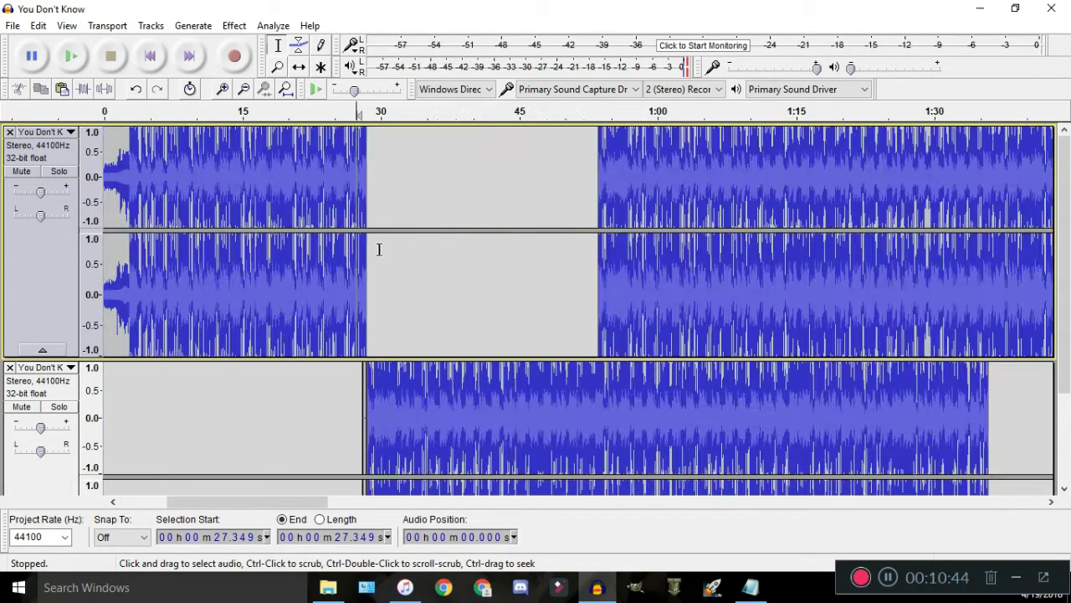
{"action": "scroll", "coordinate": [340, 249], "scroll_direction": "up", "scroll_amount": 10}
{"action": "scroll", "coordinate": [371, 243], "scroll_direction": "down", "scroll_amount": 9}
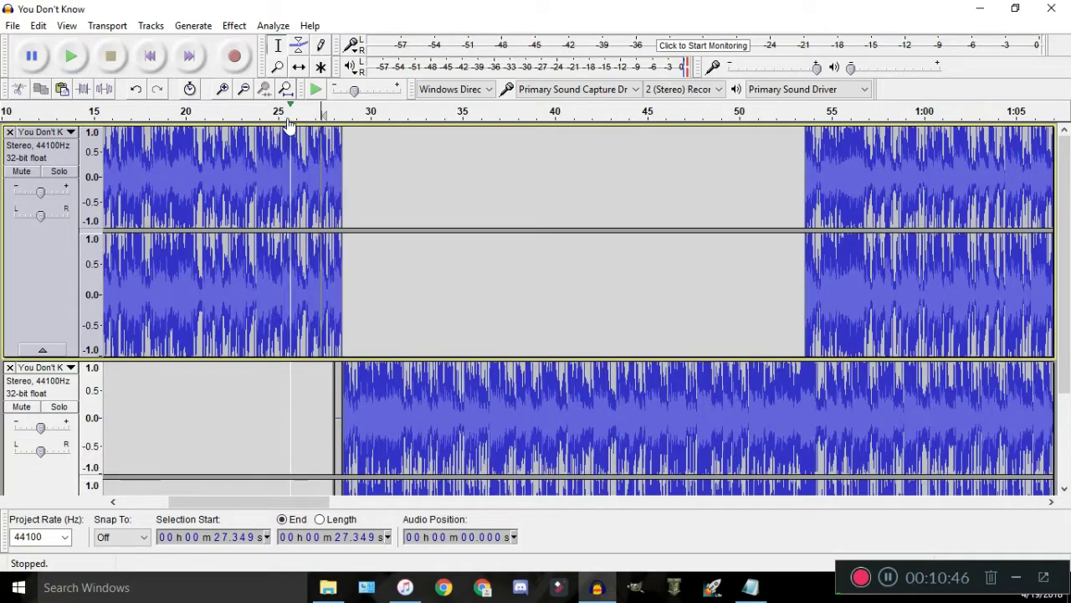
{"action": "left_click", "coordinate": [279, 119]}
{"action": "scroll", "coordinate": [397, 263], "scroll_direction": "up", "scroll_amount": 9}
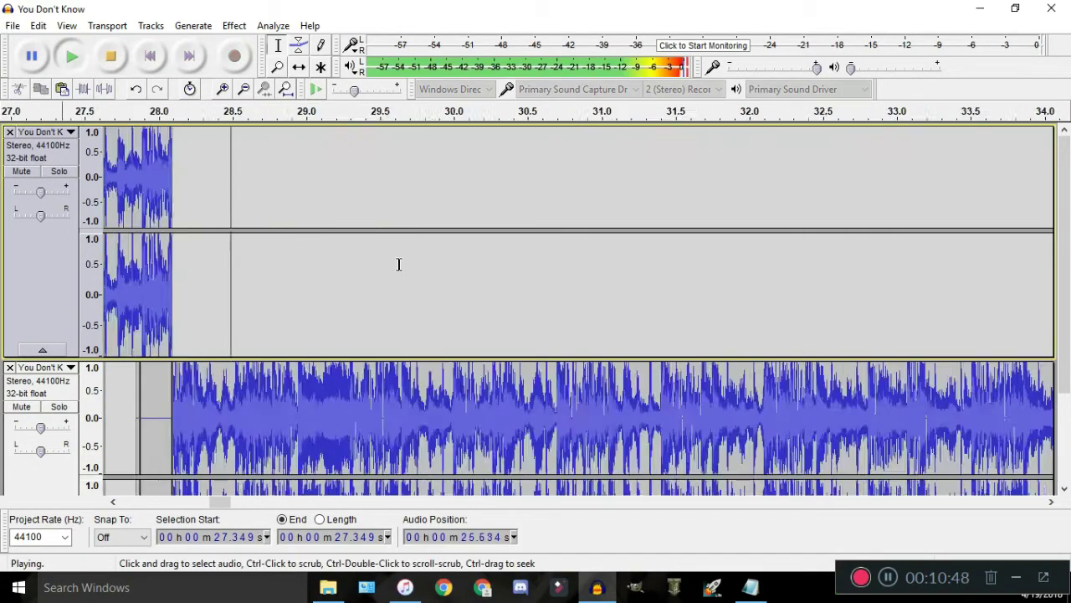
{"action": "scroll", "coordinate": [535, 295], "scroll_direction": "up", "scroll_amount": 9}
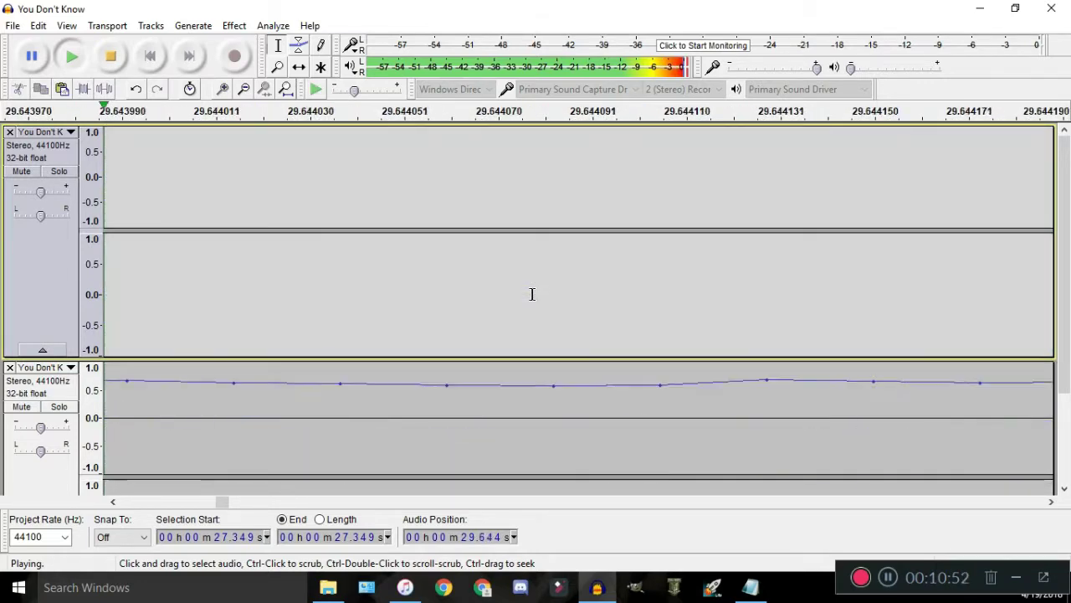
{"action": "scroll", "coordinate": [531, 295], "scroll_direction": "down", "scroll_amount": 6}
{"action": "scroll", "coordinate": [530, 295], "scroll_direction": "down", "scroll_amount": 11}
{"action": "key", "text": "space"}
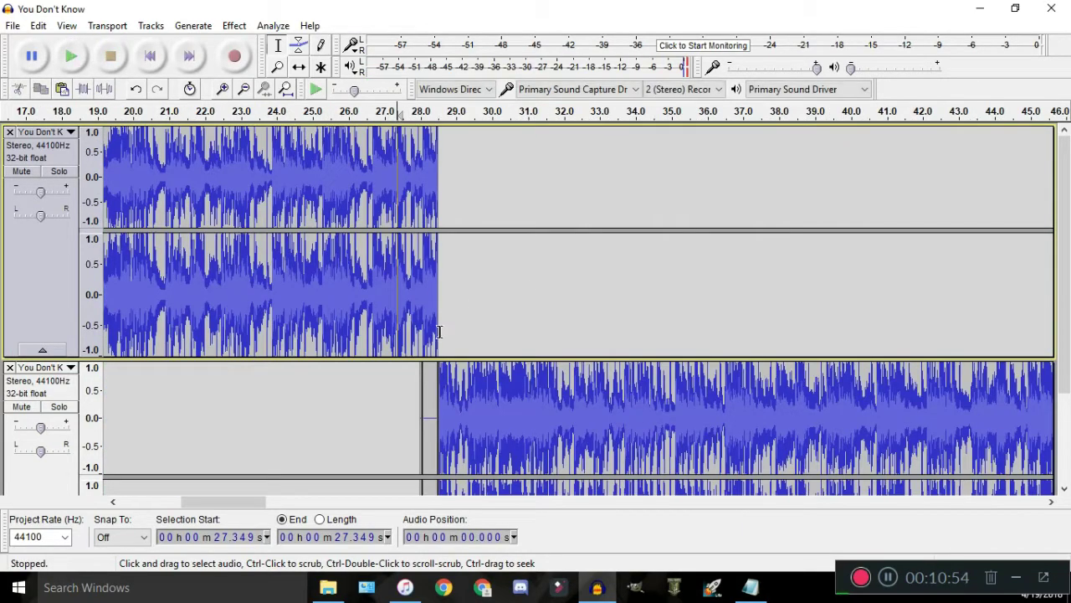
Replay the transition into the moved verse from about 0:25.2 to check the join again
{"action": "scroll", "coordinate": [436, 348], "scroll_direction": "up", "scroll_amount": 2}
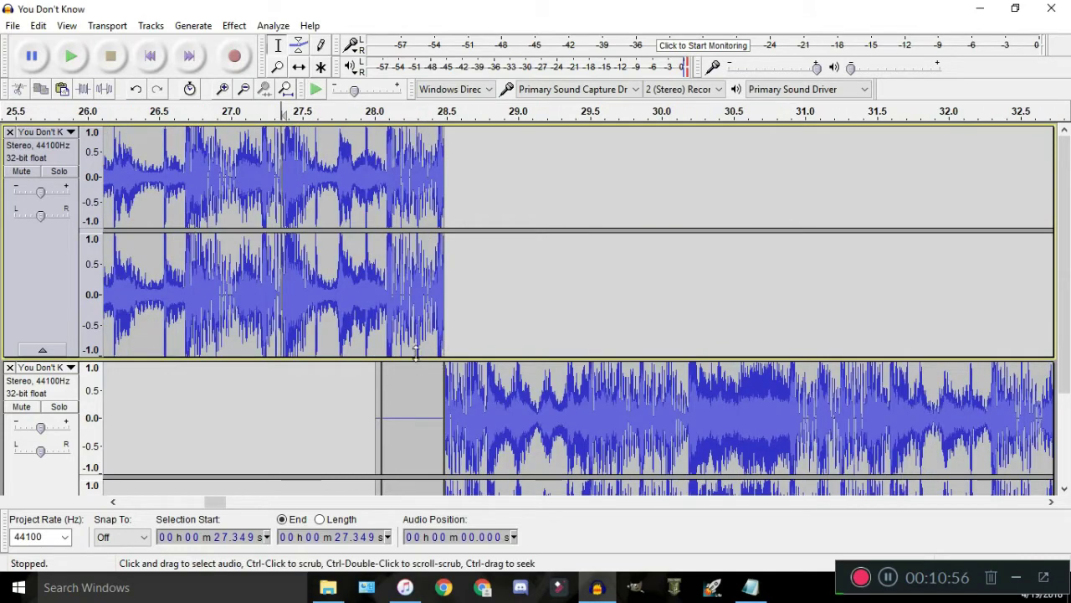
{"action": "key", "text": "ctrl+f"}
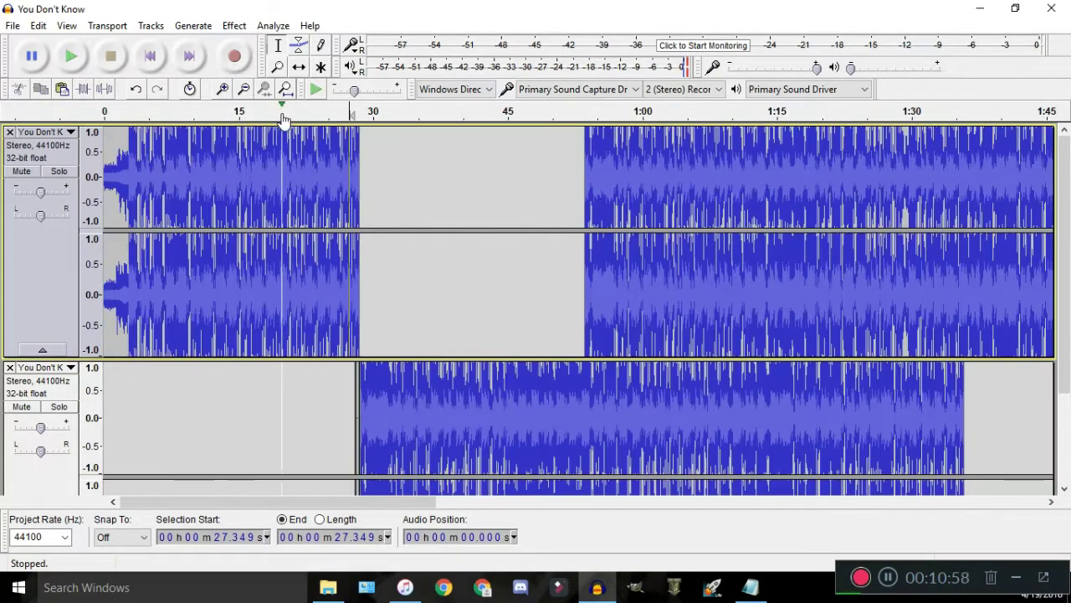
{"action": "left_click", "coordinate": [330, 124]}
{"action": "scroll", "coordinate": [349, 143], "scroll_direction": "up", "scroll_amount": 2}
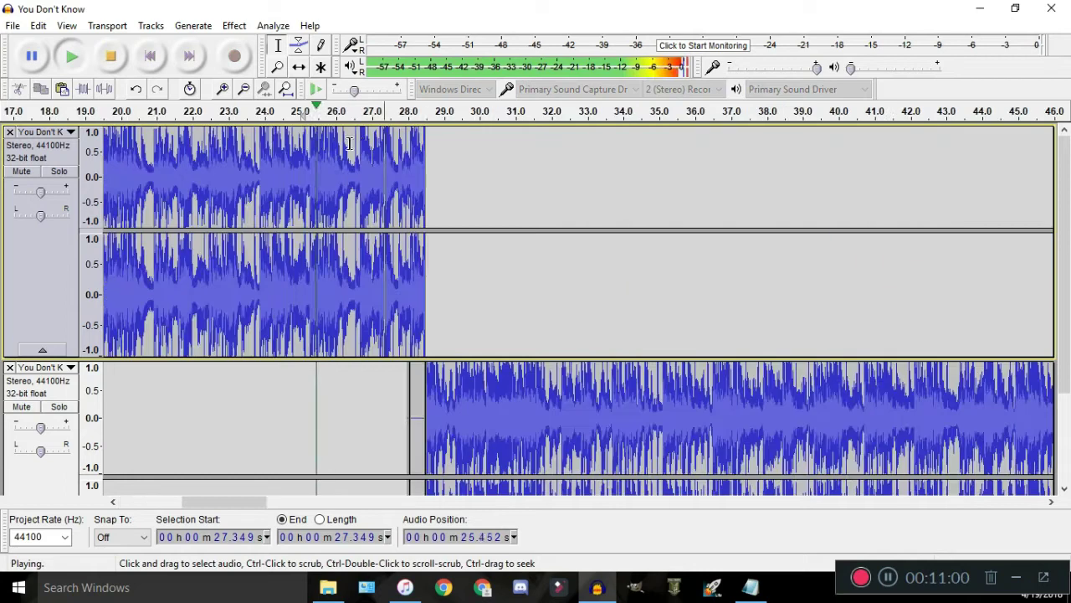
{"action": "scroll", "coordinate": [380, 261], "scroll_direction": "up", "scroll_amount": 2}
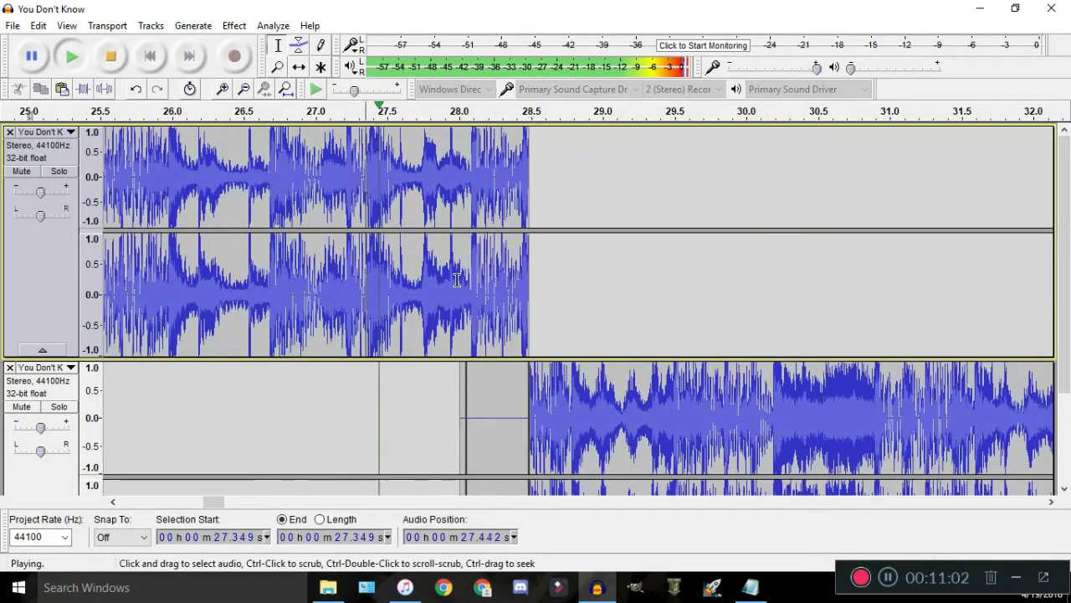
{"action": "scroll", "coordinate": [511, 303], "scroll_direction": "down", "scroll_amount": 2}
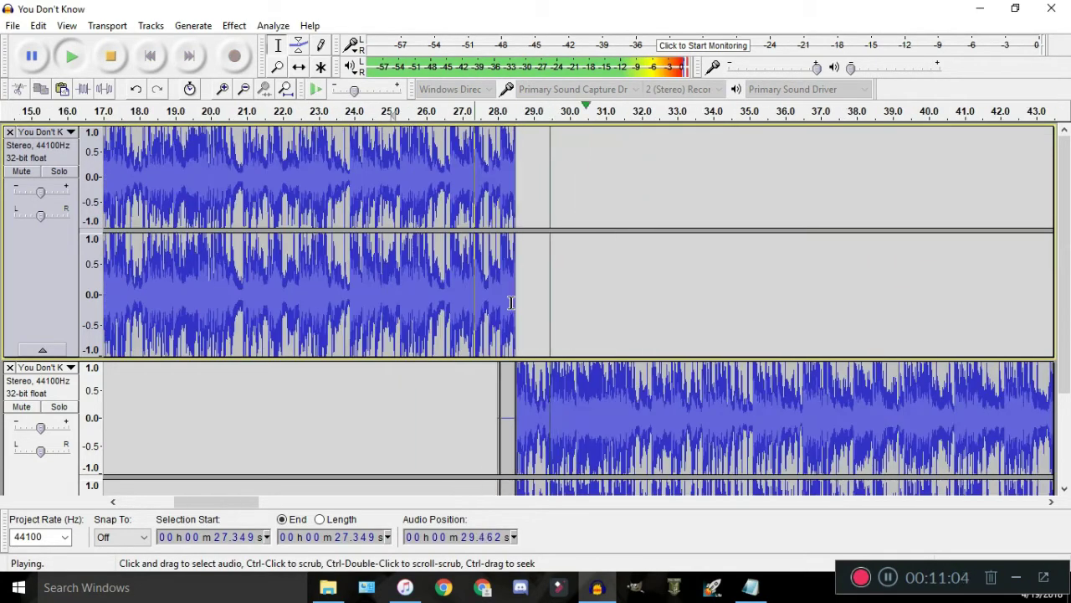
{"action": "scroll", "coordinate": [511, 303], "scroll_direction": "down", "scroll_amount": 2}
{"action": "key", "text": "space"}
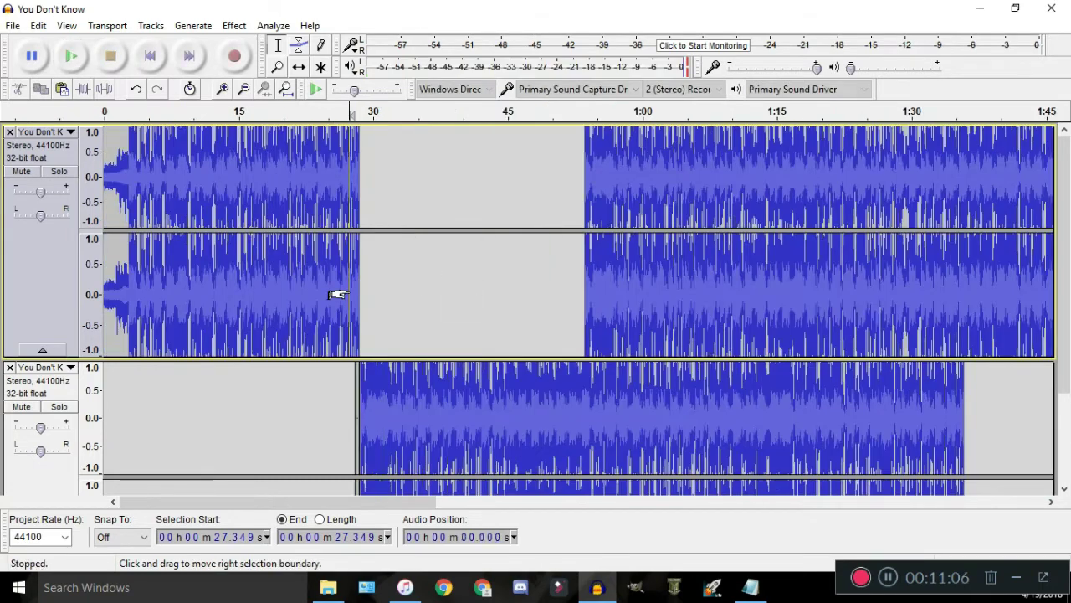
Examine at sample level how the upper track's end meets the lower track's audio near 0:28.485
{"action": "scroll", "coordinate": [350, 278], "scroll_direction": "up", "scroll_amount": 2}
{"action": "scroll", "coordinate": [446, 376], "scroll_direction": "up", "scroll_amount": 3}
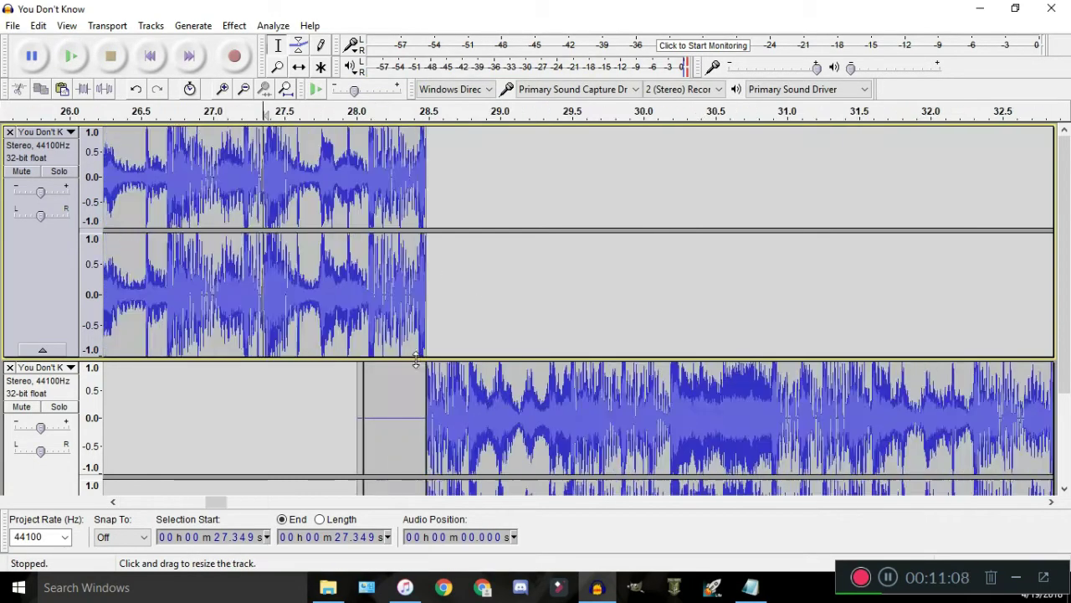
{"action": "scroll", "coordinate": [410, 383], "scroll_direction": "up", "scroll_amount": 3}
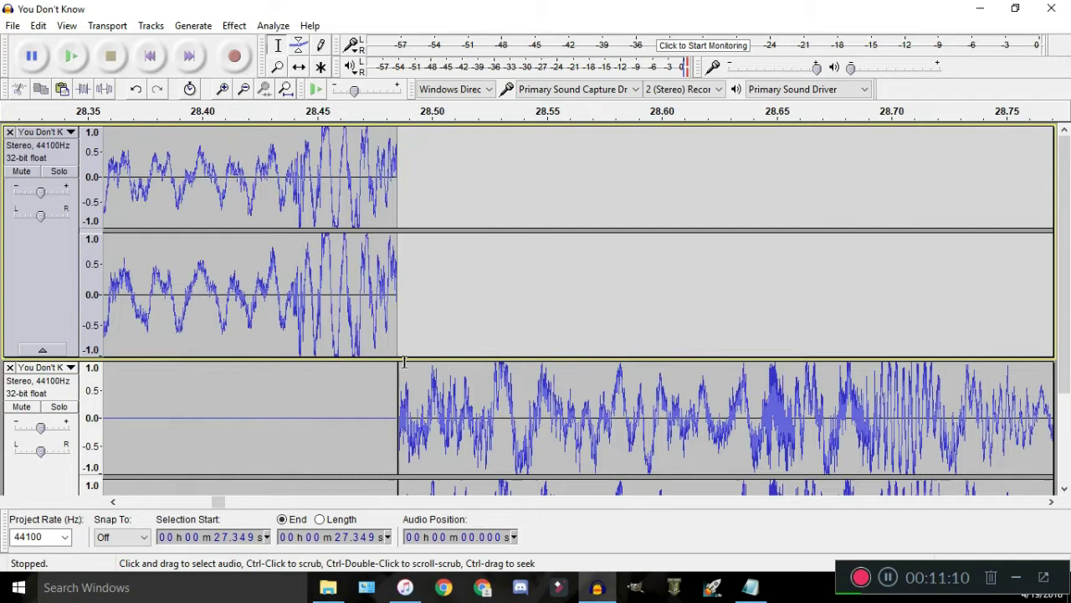
{"action": "scroll", "coordinate": [346, 315], "scroll_direction": "down", "scroll_amount": 2}
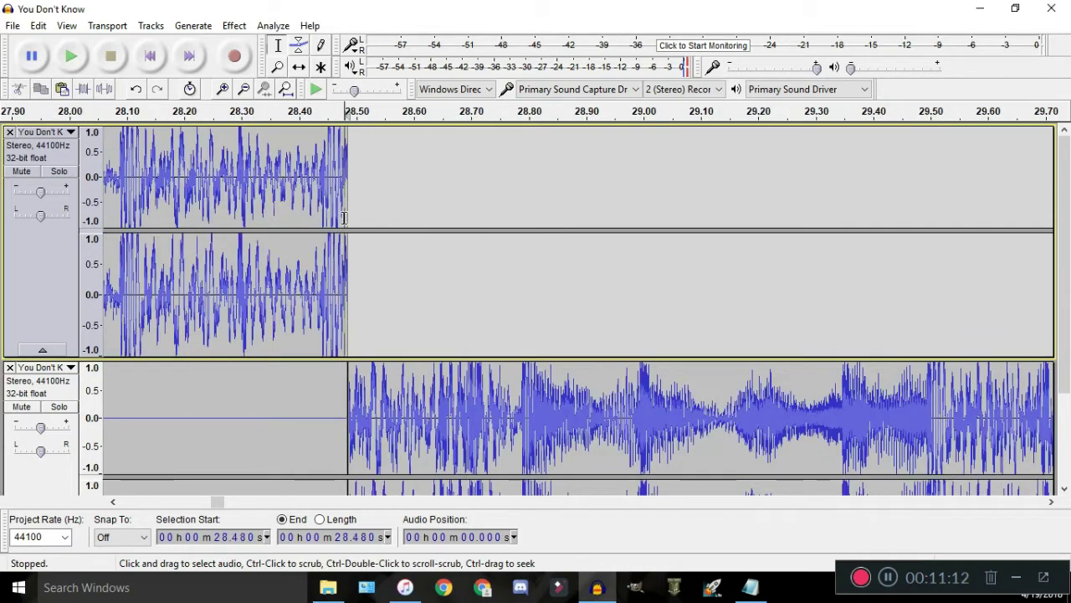
{"action": "scroll", "coordinate": [345, 356], "scroll_direction": "down", "scroll_amount": 3}
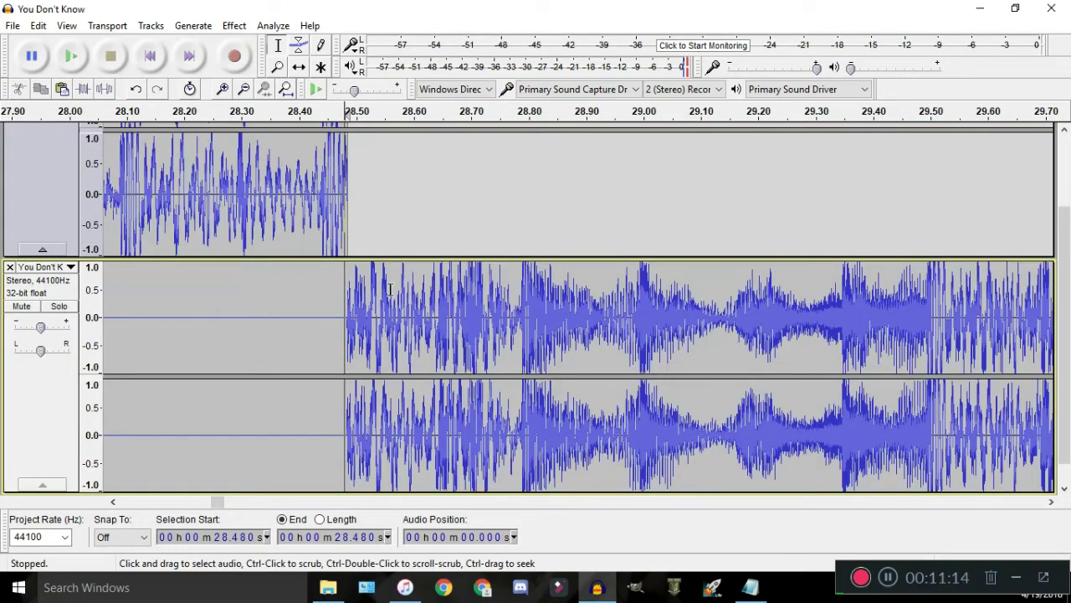
{"action": "scroll", "coordinate": [750, 276], "scroll_direction": "up", "scroll_amount": 5}
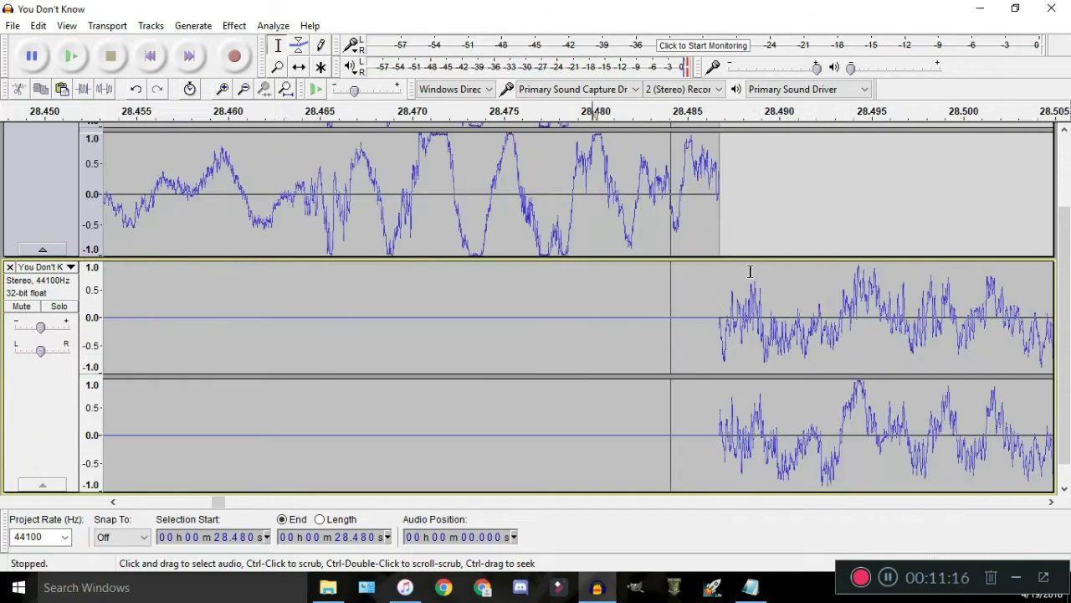
{"action": "scroll", "coordinate": [750, 271], "scroll_direction": "up", "scroll_amount": 4}
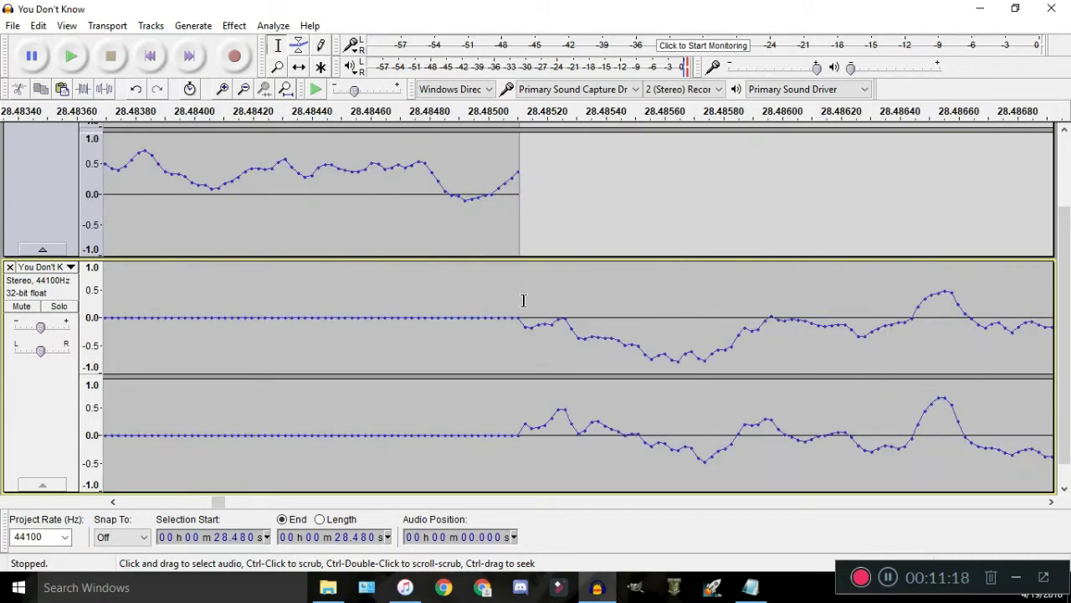
{"action": "scroll", "coordinate": [517, 208], "scroll_direction": "up", "scroll_amount": 2}
{"action": "scroll", "coordinate": [533, 276], "scroll_direction": "up", "scroll_amount": 1}
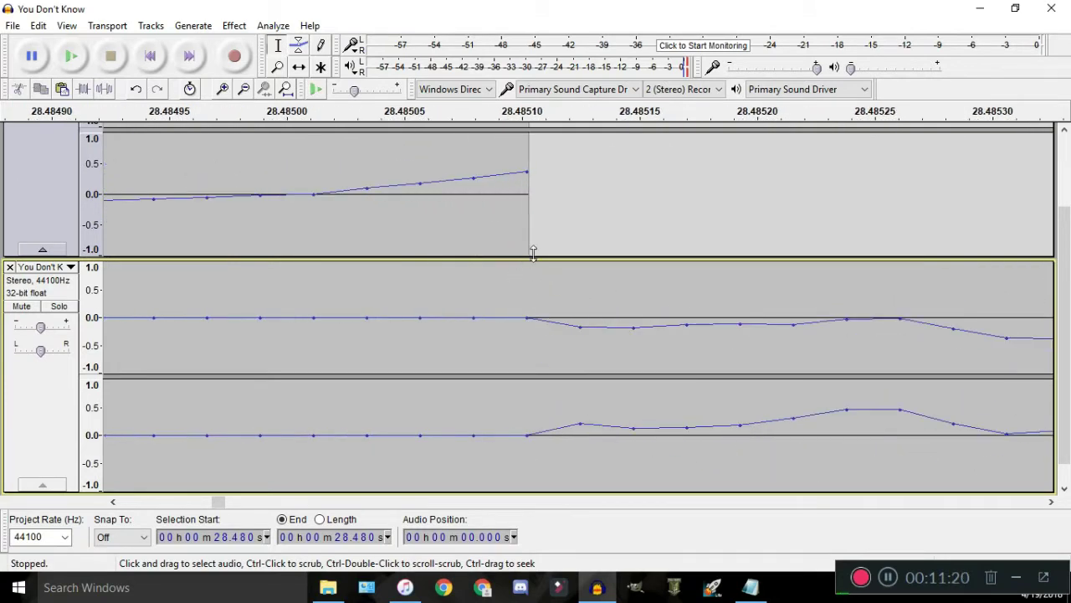
{"action": "left_click_drag", "start_coordinate": [526, 186], "coordinate": [474, 187]}
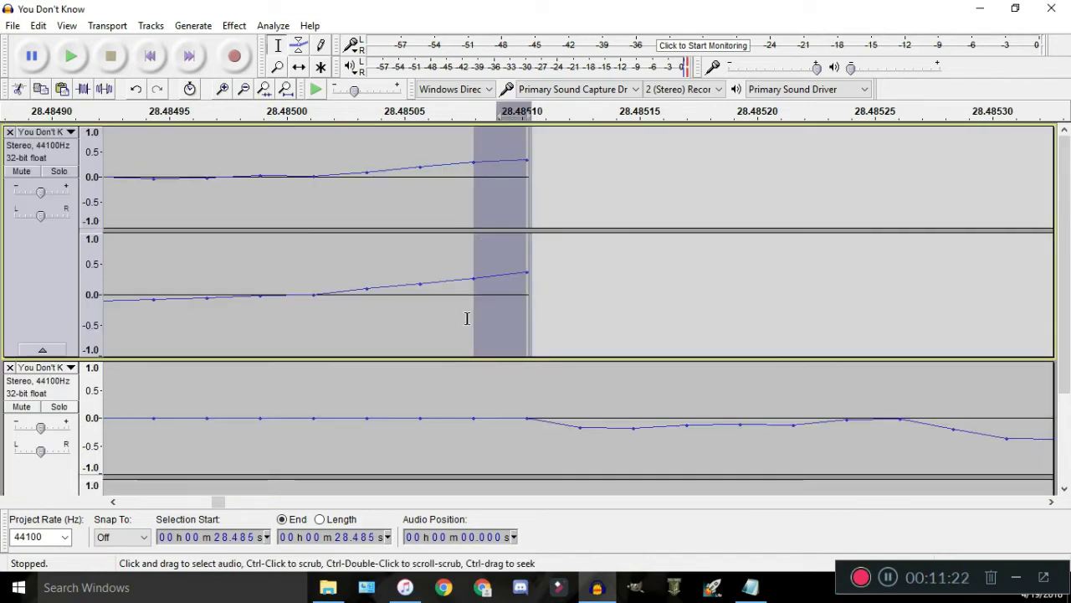
{"action": "left_click", "coordinate": [468, 318]}
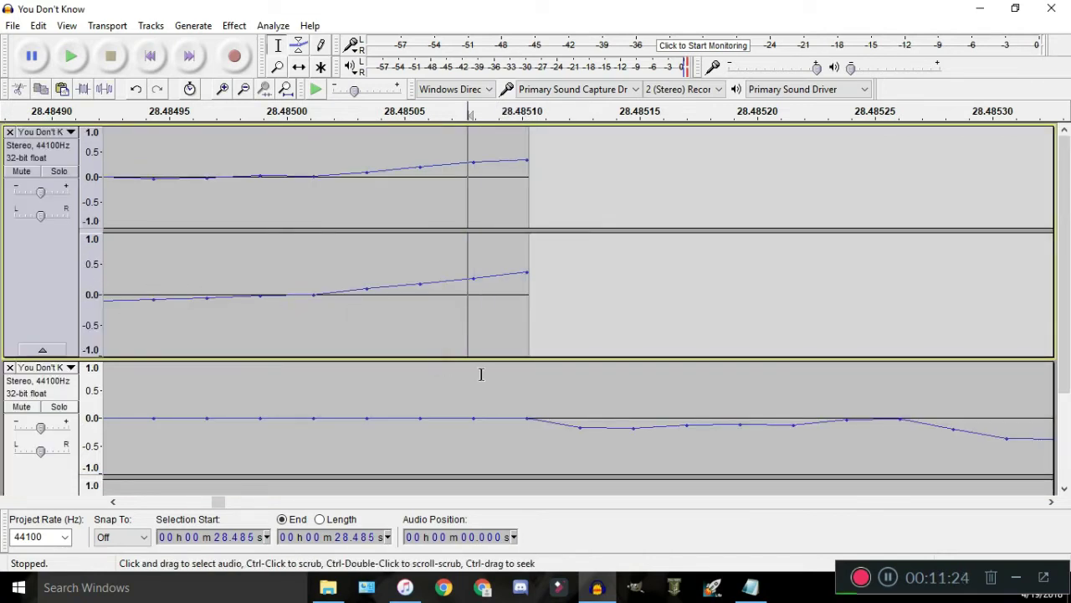
Move the upper track's second clip later with the Time Shift tool so that it starts at about 1:48
{"action": "scroll", "coordinate": [509, 320], "scroll_direction": "down", "scroll_amount": 12}
{"action": "scroll", "coordinate": [476, 258], "scroll_direction": "down", "scroll_amount": 5}
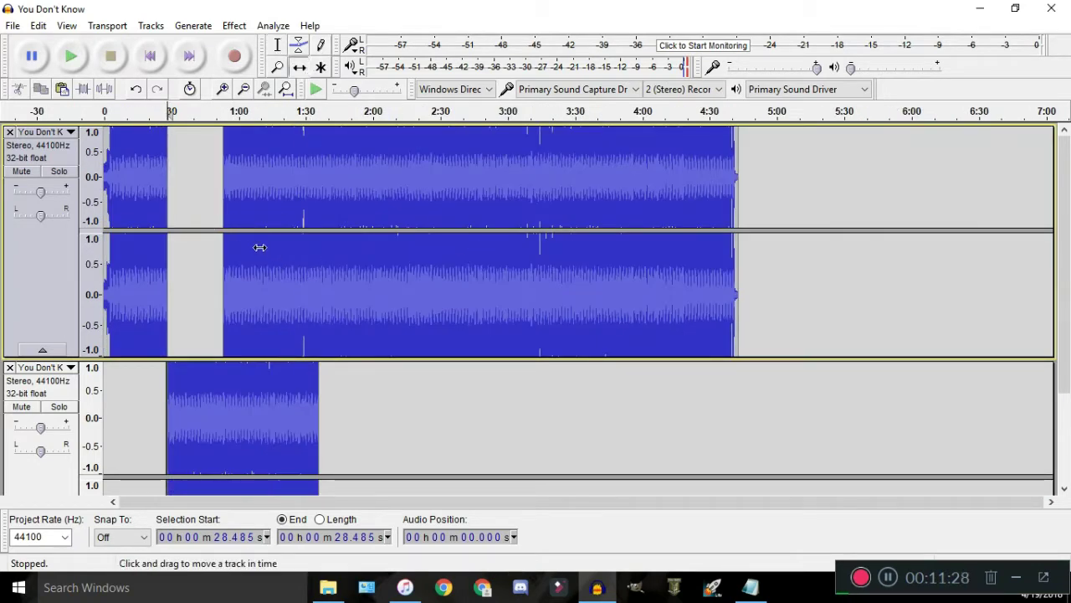
{"action": "left_click_drag", "start_coordinate": [259, 247], "coordinate": [386, 261]}
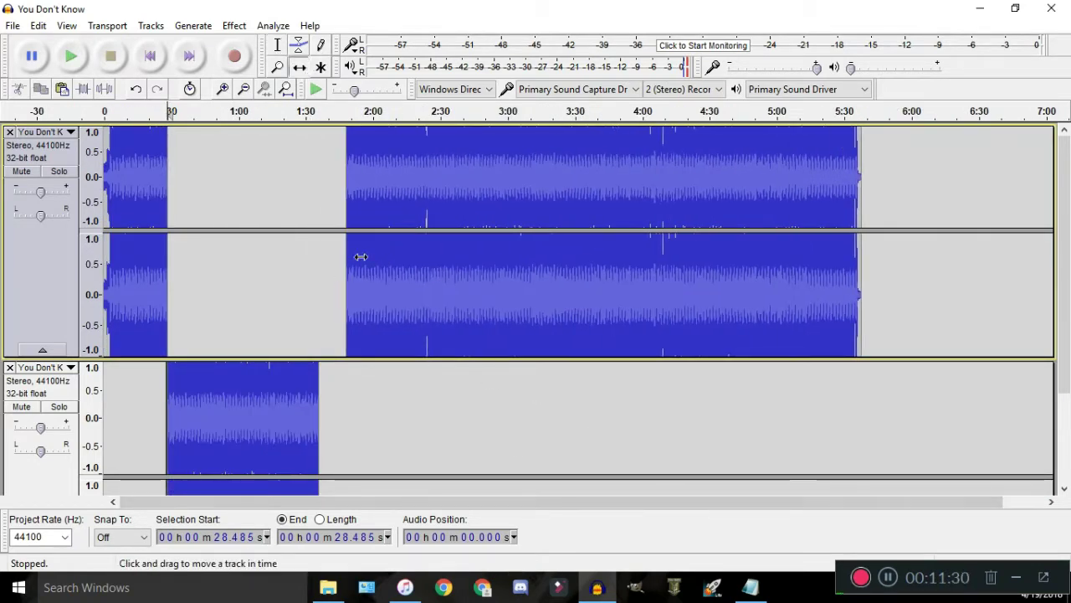
{"action": "scroll", "coordinate": [293, 280], "scroll_direction": "up", "scroll_amount": 1}
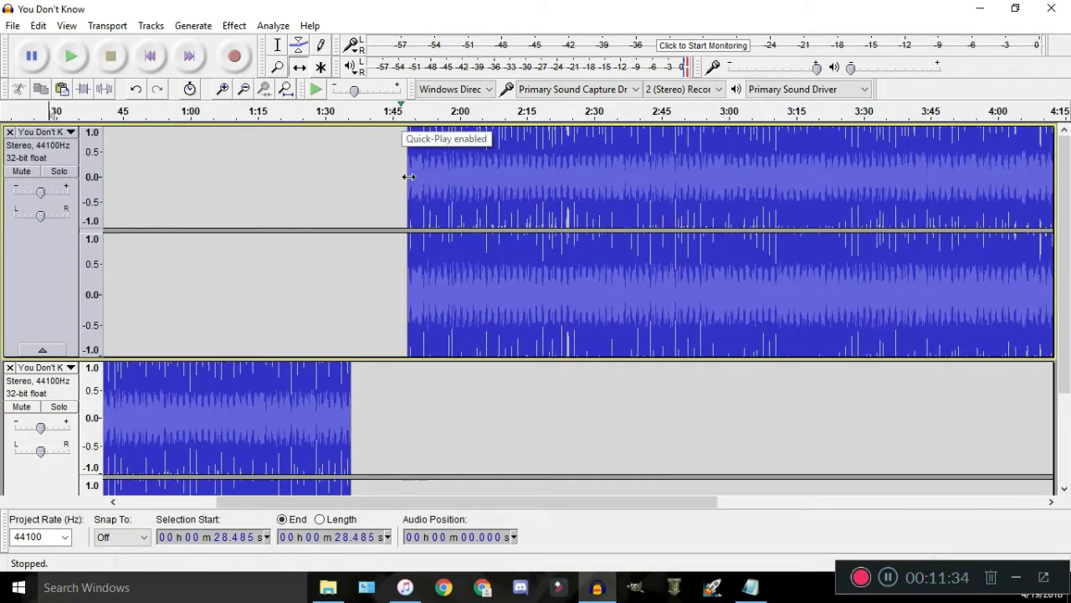
Audition the beginning of the upper track's second clip from about 1:48
{"action": "left_click", "coordinate": [395, 111]}
{"action": "scroll", "coordinate": [339, 159], "scroll_direction": "up", "scroll_amount": 2}
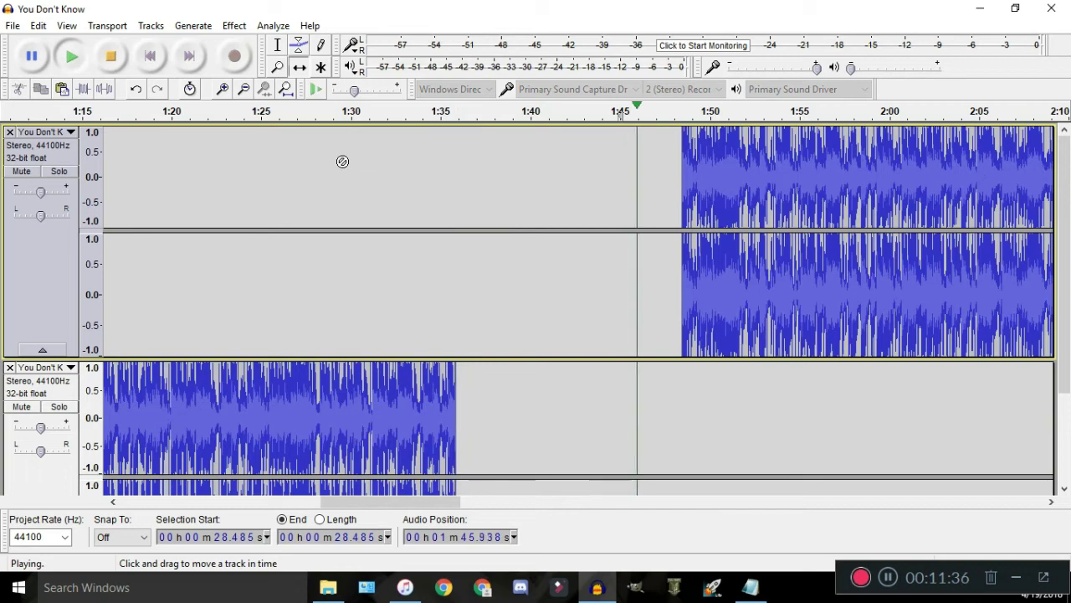
{"action": "scroll", "coordinate": [468, 167], "scroll_direction": "down", "scroll_amount": 1}
{"action": "scroll", "coordinate": [502, 159], "scroll_direction": "up", "scroll_amount": 1}
{"action": "left_click", "coordinate": [637, 101]}
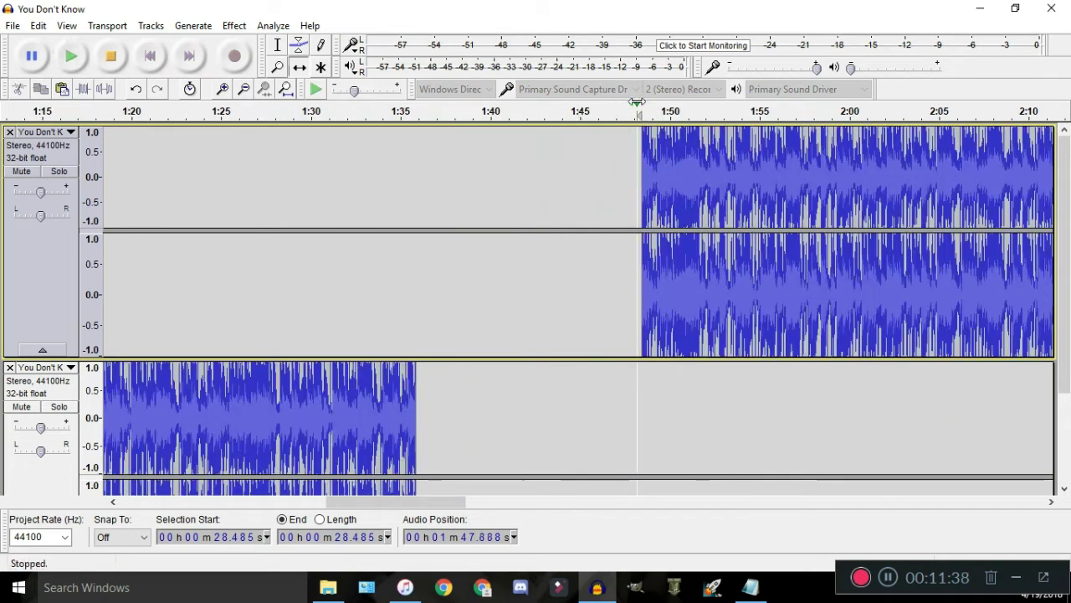
{"action": "left_click", "coordinate": [637, 101]}
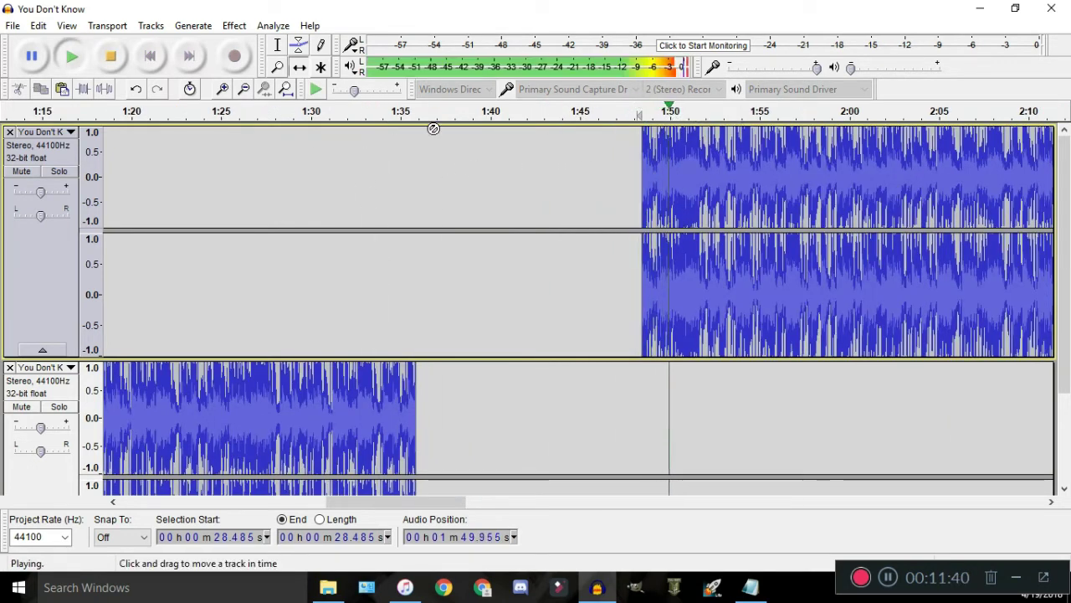
{"action": "key", "text": "space"}
{"action": "left_click_drag", "start_coordinate": [633, 201], "coordinate": [445, 242]}
{"action": "scroll", "coordinate": [438, 227], "scroll_direction": "down", "scroll_amount": 2}
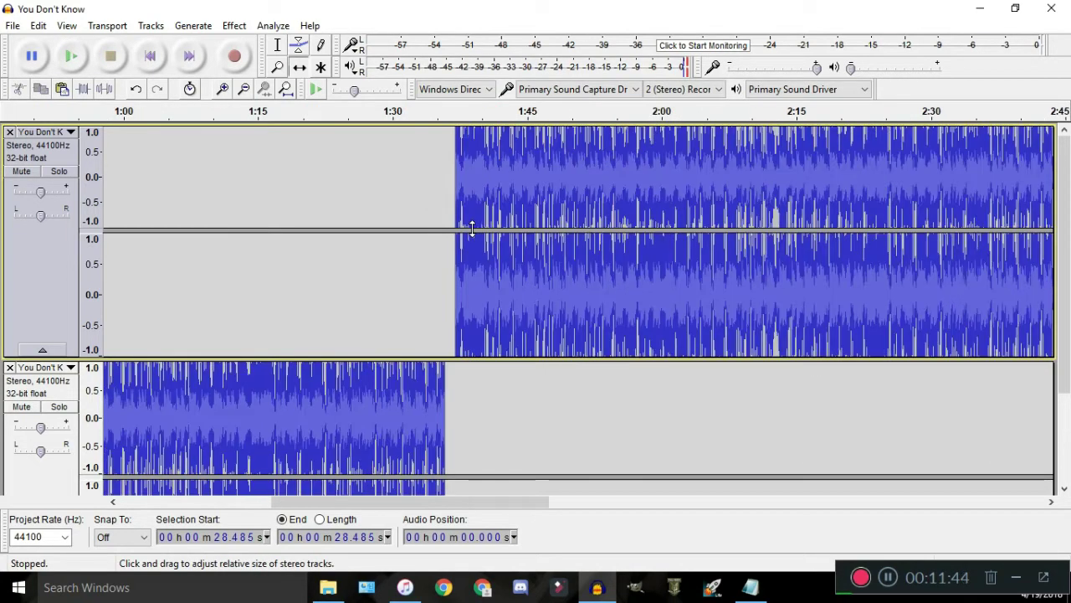
{"action": "key", "text": "ctrl+z"}
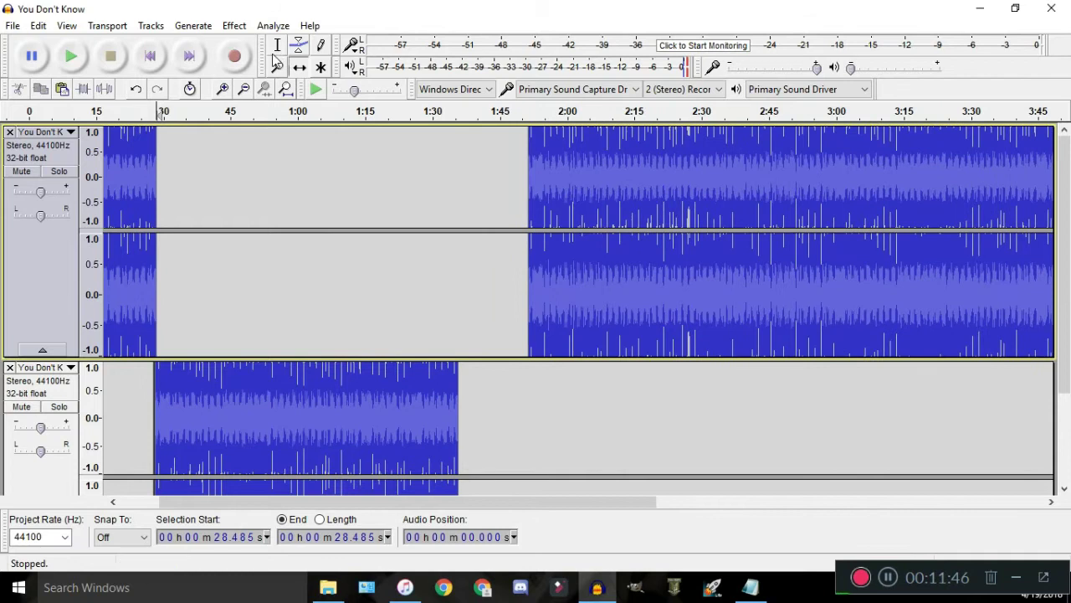
Move the upper track's second clip earlier with the Time Shift tool so that it starts at about 1:36.2
{"action": "scroll", "coordinate": [355, 235], "scroll_direction": "down", "scroll_amount": 1}
{"action": "scroll", "coordinate": [356, 235], "scroll_direction": "up", "scroll_amount": 1}
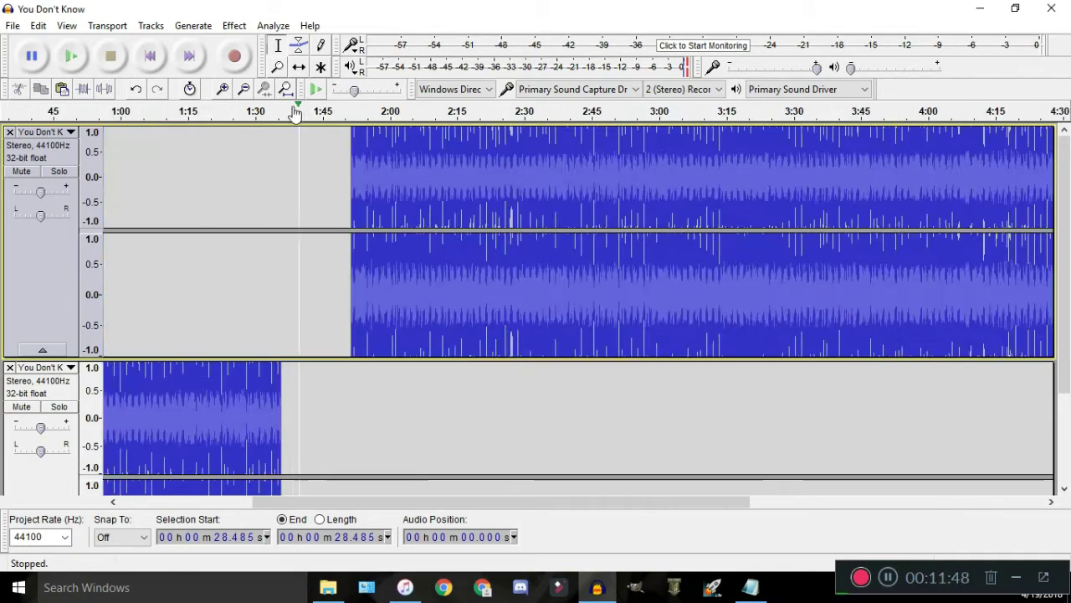
{"action": "left_click", "coordinate": [298, 67]}
{"action": "scroll", "coordinate": [219, 193], "scroll_direction": "up", "scroll_amount": 1}
{"action": "left_click_drag", "start_coordinate": [493, 192], "coordinate": [370, 208]}
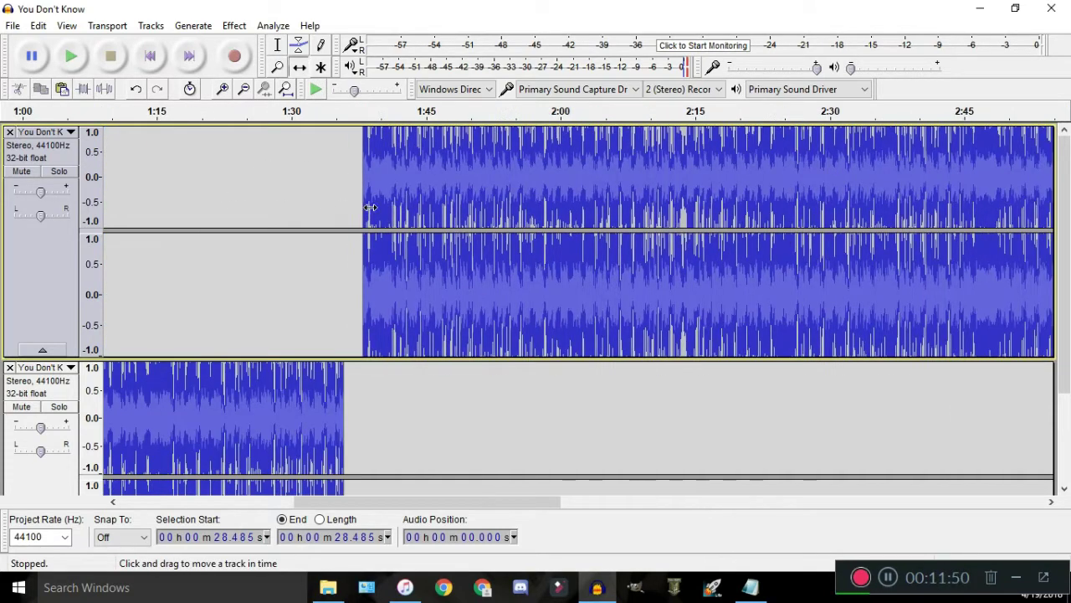
{"action": "scroll", "coordinate": [315, 323], "scroll_direction": "up", "scroll_amount": 1}
{"action": "left_click_drag", "start_coordinate": [444, 285], "coordinate": [366, 307]}
{"action": "scroll", "coordinate": [366, 306], "scroll_direction": "up", "scroll_amount": 1}
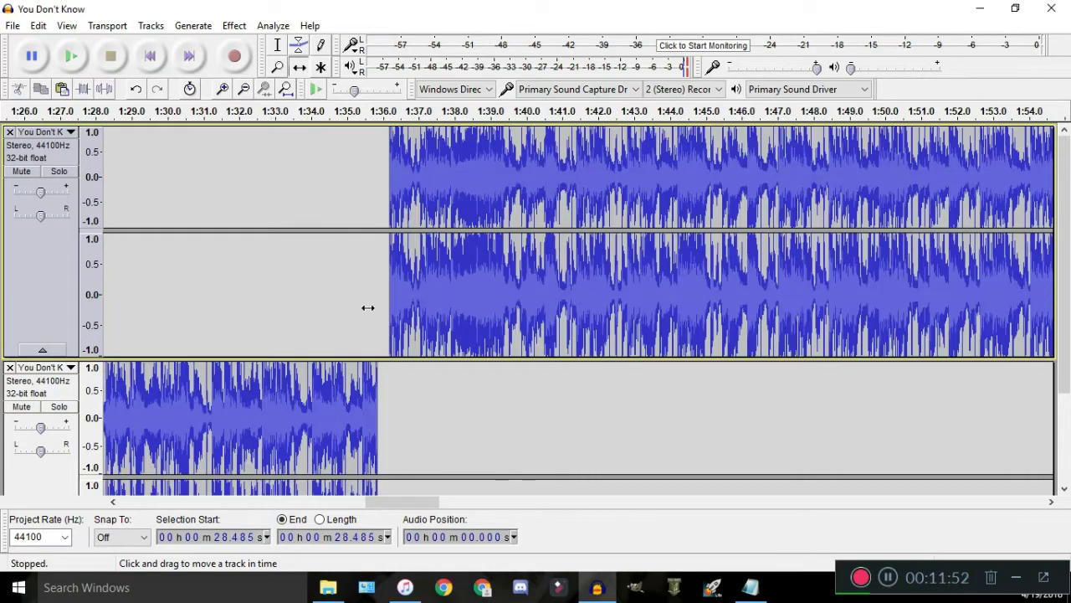
Shift the upper track's second clip earlier to bring its drum hit close to the lower track's hit near 1:35.31
{"action": "scroll", "coordinate": [366, 306], "scroll_direction": "up", "scroll_amount": 2}
{"action": "scroll", "coordinate": [430, 330], "scroll_direction": "up", "scroll_amount": 1}
{"action": "scroll", "coordinate": [431, 318], "scroll_direction": "down", "scroll_amount": 1}
{"action": "left_click_drag", "start_coordinate": [430, 318], "coordinate": [214, 325]}
{"action": "scroll", "coordinate": [391, 321], "scroll_direction": "up", "scroll_amount": 2}
{"action": "scroll", "coordinate": [214, 326], "scroll_direction": "up", "scroll_amount": 6}
{"action": "left_click_drag", "start_coordinate": [442, 318], "coordinate": [542, 312]}
{"action": "scroll", "coordinate": [543, 312], "scroll_direction": "up", "scroll_amount": 3}
{"action": "left_click_drag", "start_coordinate": [444, 307], "coordinate": [492, 311]}
{"action": "scroll", "coordinate": [502, 316], "scroll_direction": "up", "scroll_amount": 2}
{"action": "scroll", "coordinate": [514, 322], "scroll_direction": "down", "scroll_amount": 3}
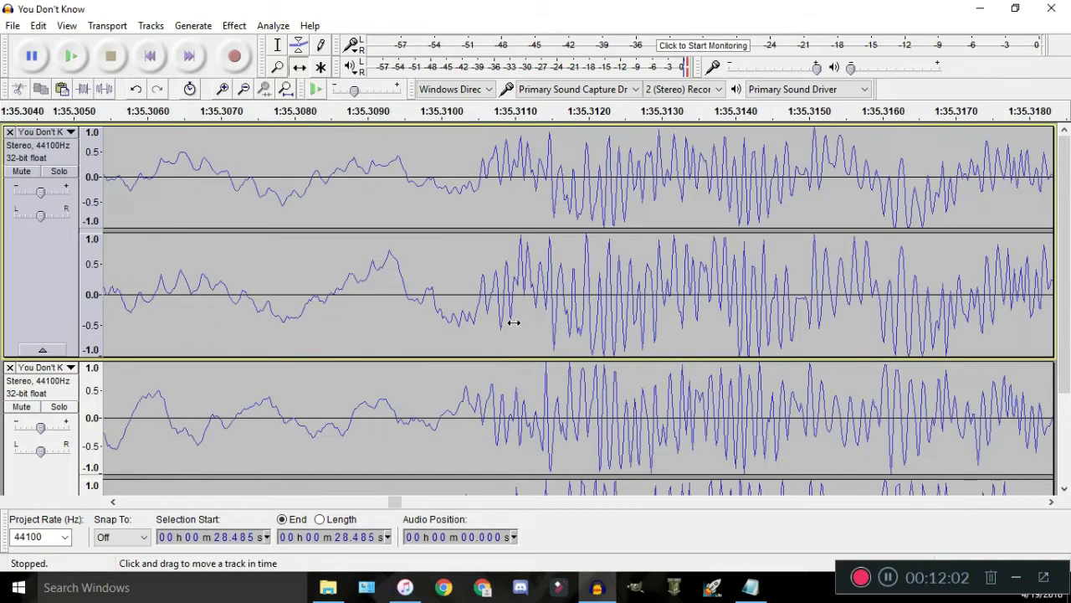
Fine-tune the upper clip at sample level so its peak lines up with the lower track's peak at about 1:35.3114
{"action": "scroll", "coordinate": [555, 335], "scroll_direction": "up", "scroll_amount": 2}
{"action": "scroll", "coordinate": [561, 331], "scroll_direction": "up", "scroll_amount": 1}
{"action": "left_click_drag", "start_coordinate": [558, 328], "coordinate": [530, 347]}
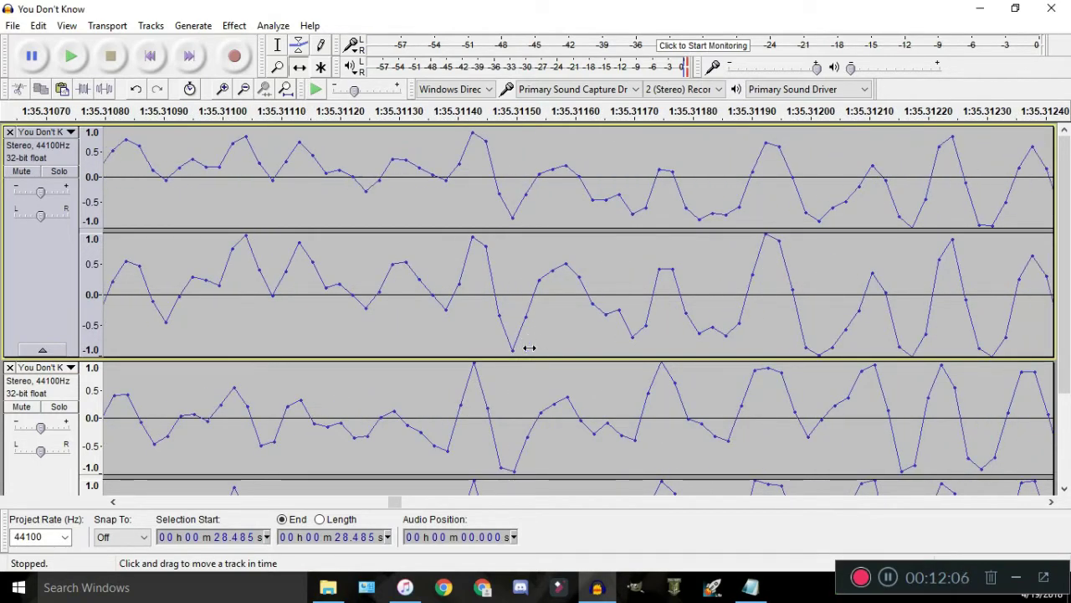
{"action": "scroll", "coordinate": [479, 319], "scroll_direction": "down", "scroll_amount": 2}
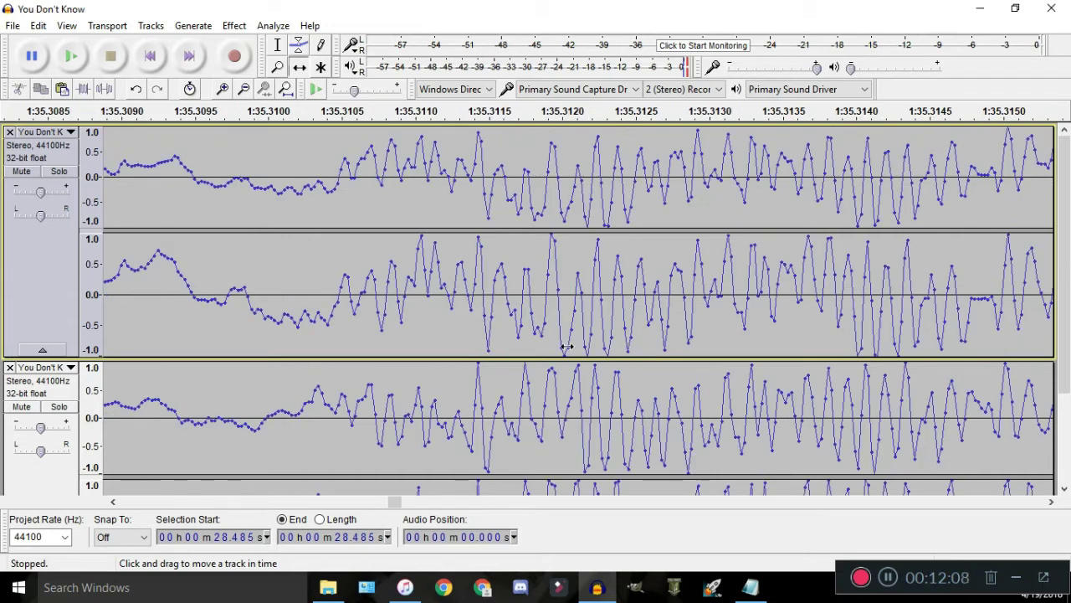
{"action": "scroll", "coordinate": [552, 343], "scroll_direction": "down", "scroll_amount": 2}
{"action": "scroll", "coordinate": [372, 335], "scroll_direction": "up", "scroll_amount": 2}
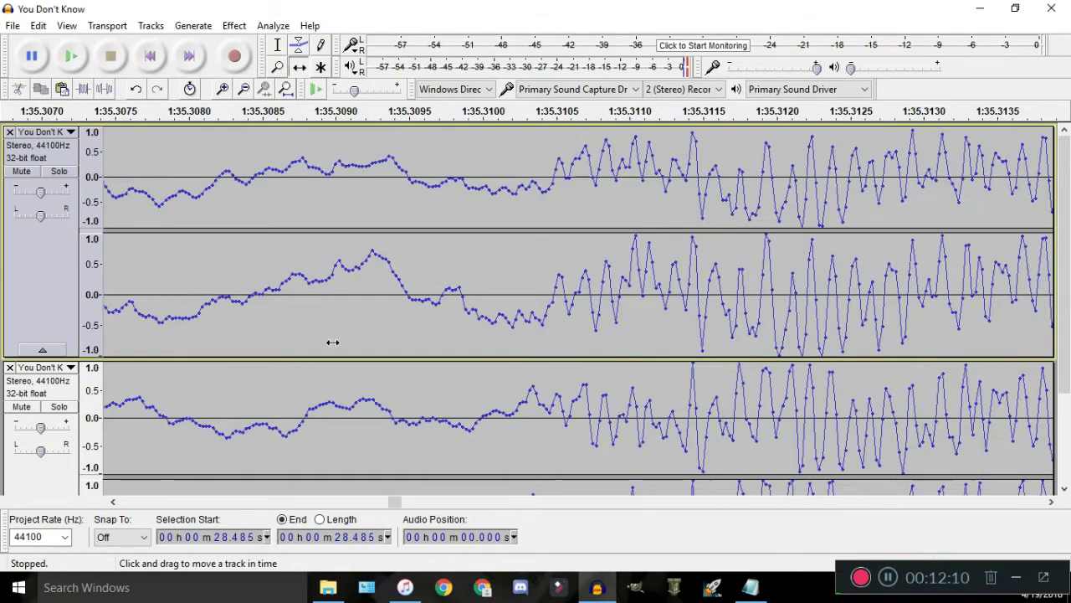
Nudge the upper clip later and back again to match the lower track's waveform peak near 1:35.3114
{"action": "scroll", "coordinate": [688, 318], "scroll_direction": "up", "scroll_amount": 1}
{"action": "left_click_drag", "start_coordinate": [689, 297], "coordinate": [794, 316]}
{"action": "scroll", "coordinate": [775, 341], "scroll_direction": "down", "scroll_amount": 1}
{"action": "scroll", "coordinate": [775, 342], "scroll_direction": "down", "scroll_amount": 2}
{"action": "scroll", "coordinate": [813, 330], "scroll_direction": "up", "scroll_amount": 2}
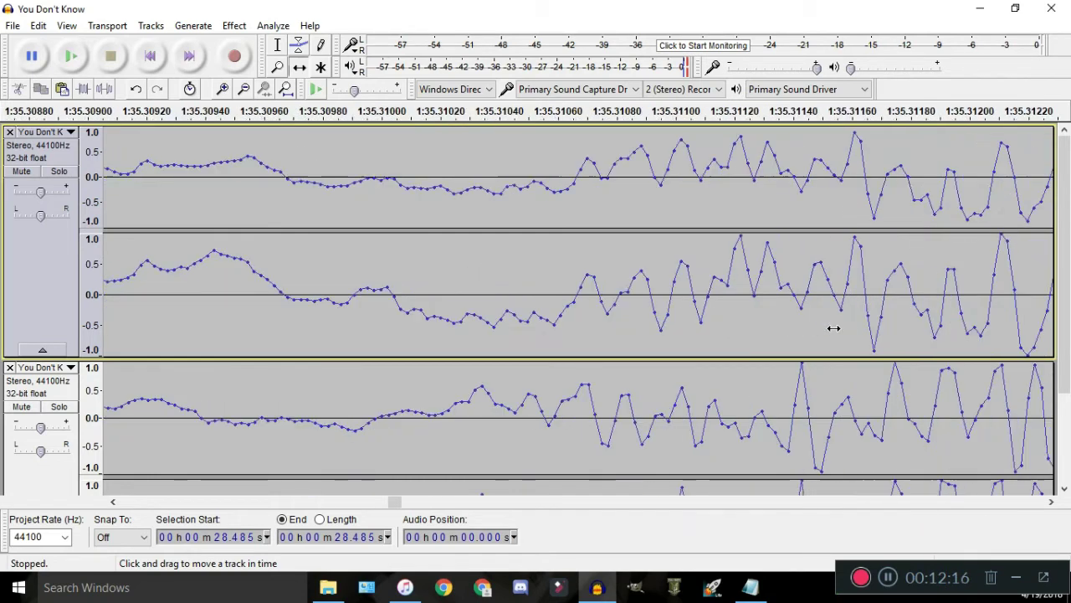
{"action": "left_click_drag", "start_coordinate": [861, 306], "coordinate": [816, 314]}
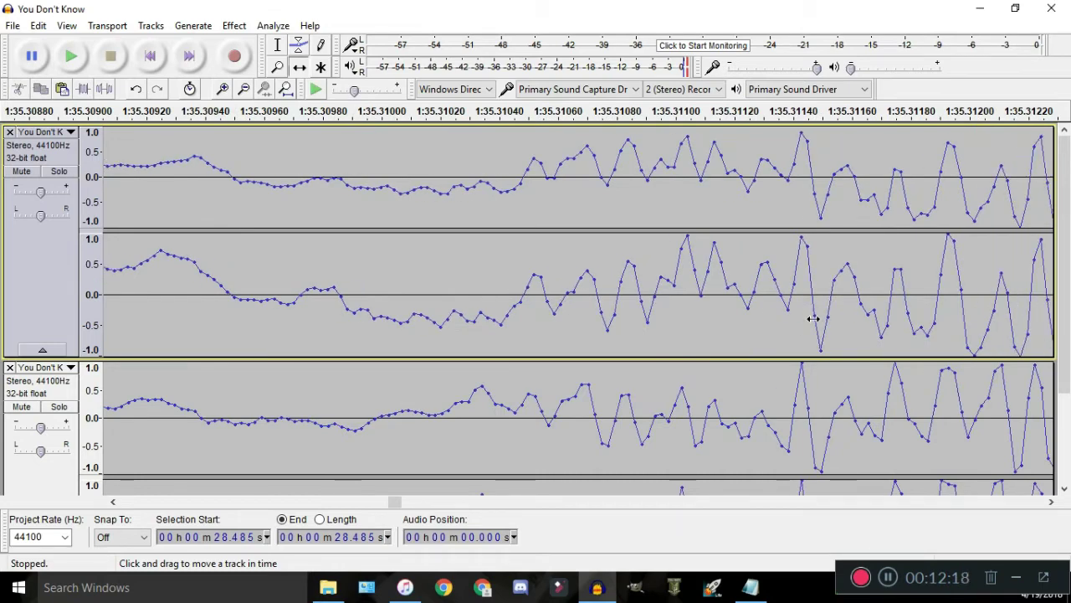
Move the upper track's second clip to start at about 1:34.4 and audition the overlap from about 1:33.5
{"action": "scroll", "coordinate": [784, 337], "scroll_direction": "down", "scroll_amount": 4}
{"action": "scroll", "coordinate": [879, 335], "scroll_direction": "down", "scroll_amount": 4}
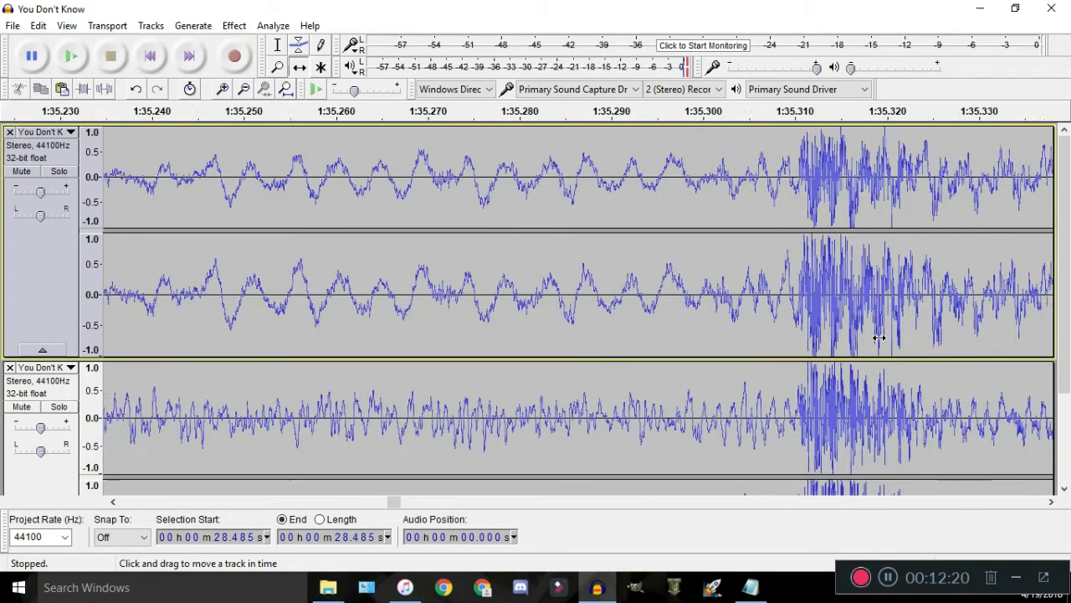
{"action": "scroll", "coordinate": [634, 329], "scroll_direction": "down", "scroll_amount": 2}
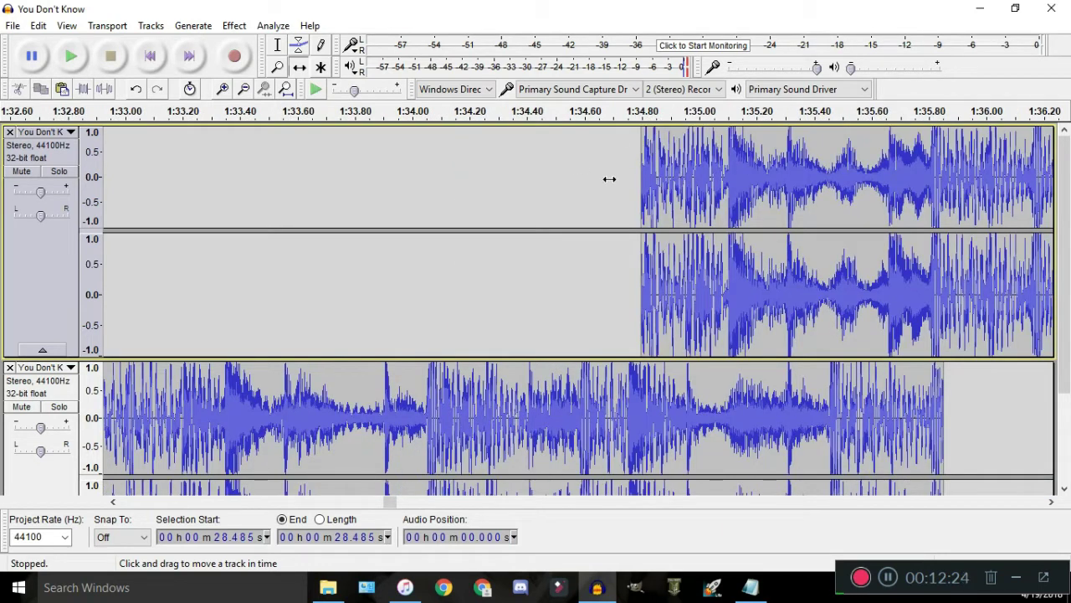
{"action": "left_click_drag", "start_coordinate": [760, 305], "coordinate": [657, 331]}
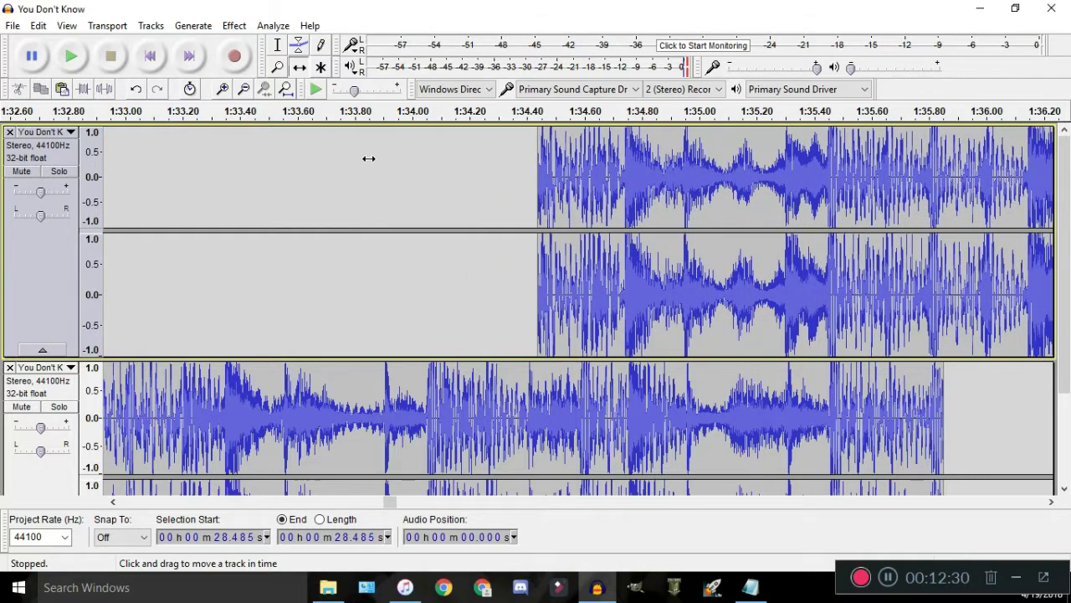
{"action": "left_click", "coordinate": [279, 112]}
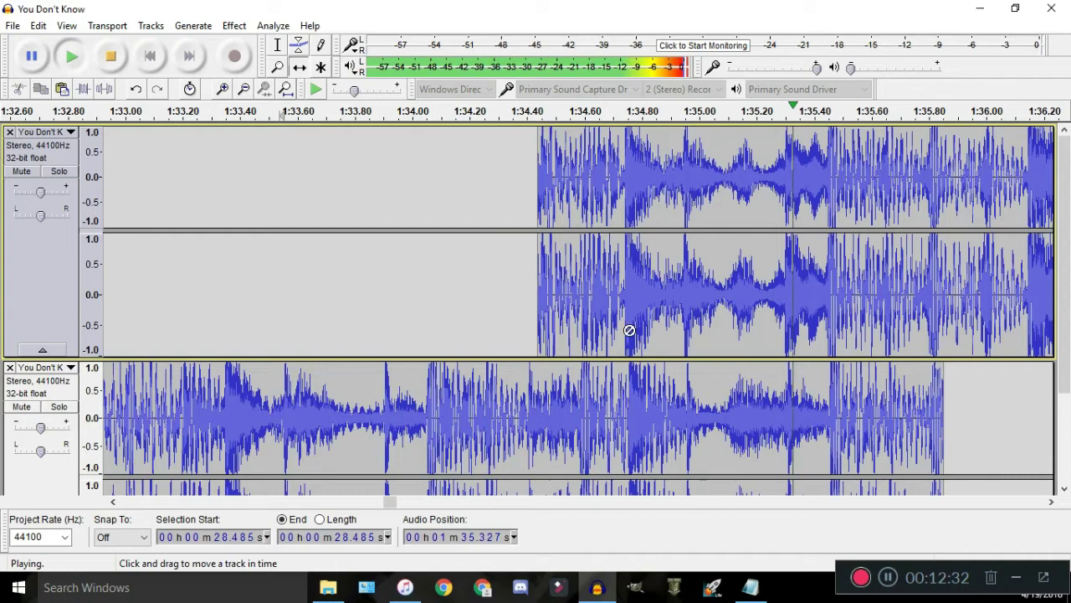
{"action": "key", "text": "space"}
Shift the upper clip to start at about 1:35.5, matching the hits near 1:35.665, and audition it from about 1:34.9
{"action": "left_click_drag", "start_coordinate": [630, 330], "coordinate": [989, 341]}
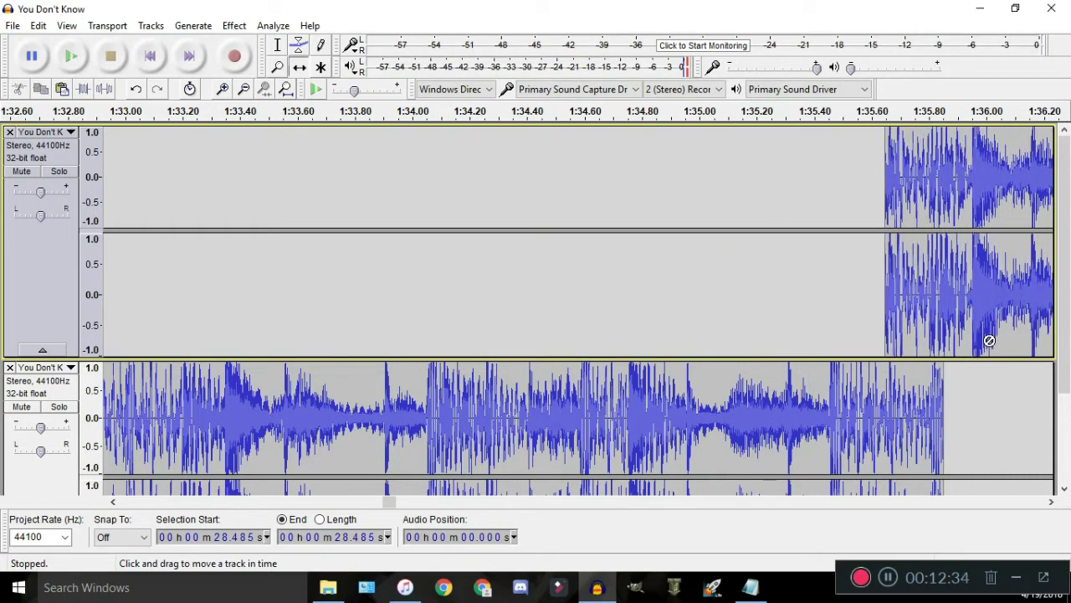
{"action": "scroll", "coordinate": [989, 341], "scroll_direction": "up", "scroll_amount": 2}
{"action": "left_click_drag", "start_coordinate": [669, 304], "coordinate": [500, 329]}
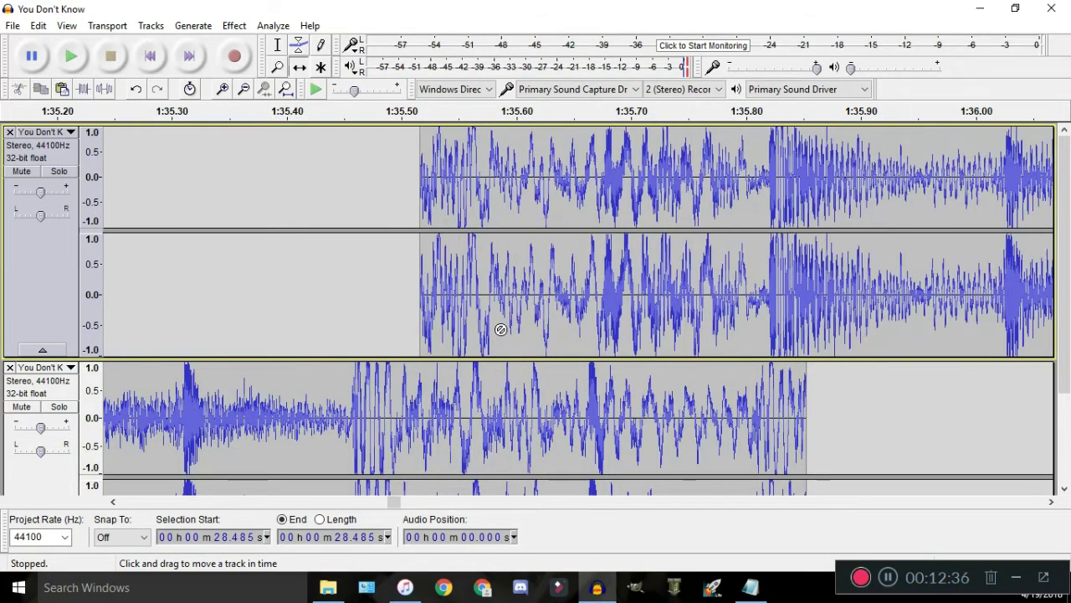
{"action": "scroll", "coordinate": [605, 330], "scroll_direction": "up", "scroll_amount": 2}
{"action": "left_click_drag", "start_coordinate": [605, 330], "coordinate": [552, 326]}
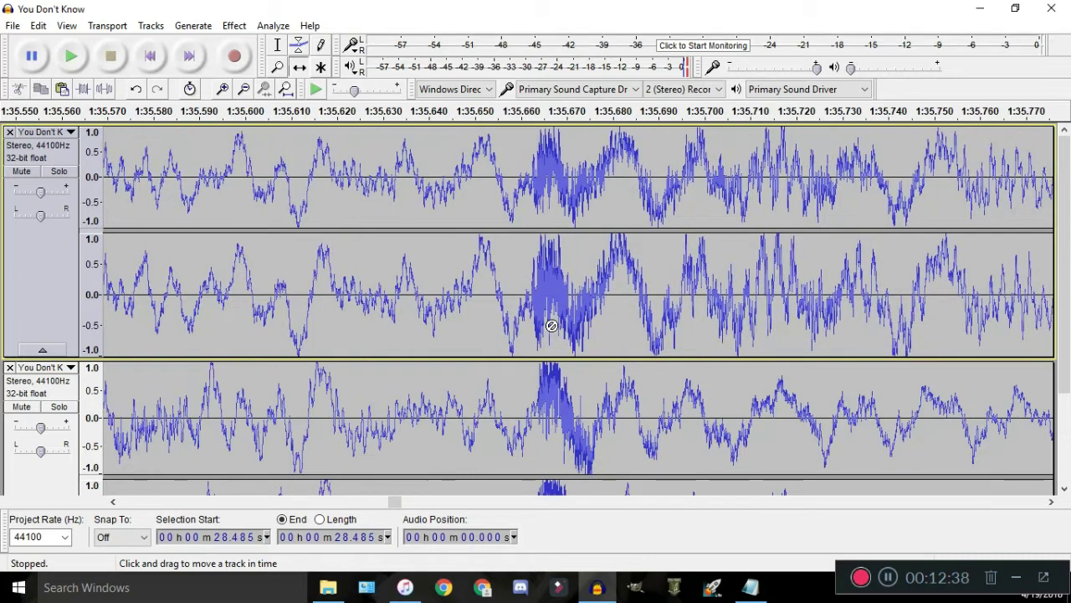
{"action": "scroll", "coordinate": [552, 325], "scroll_direction": "down", "scroll_amount": 4}
{"action": "left_click", "coordinate": [326, 115]}
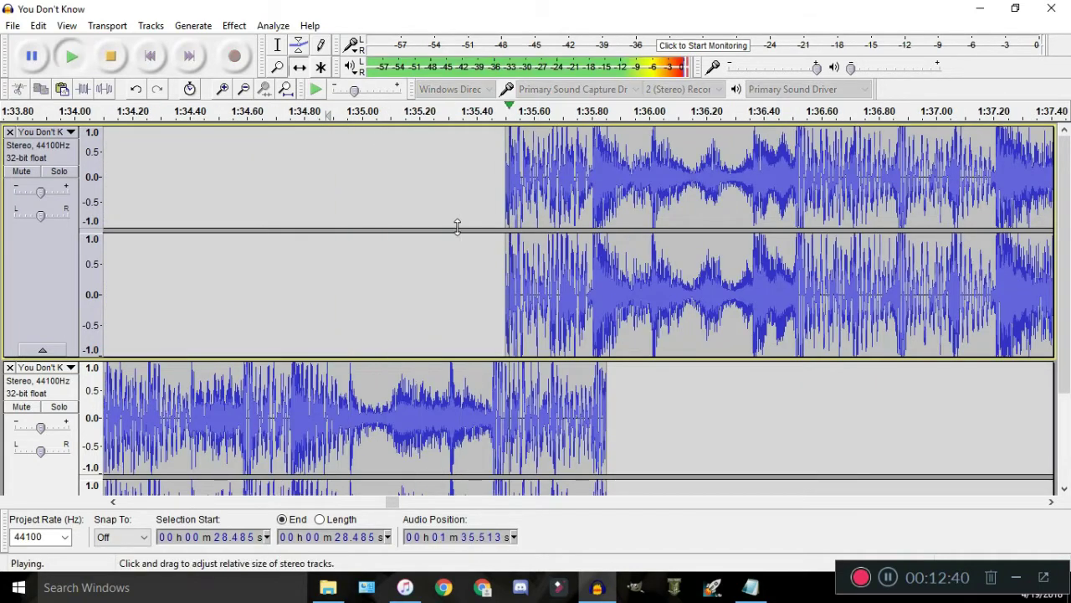
{"action": "key", "text": "space"}
Undo the last fine shifts of the upper track's second clip
{"action": "key", "text": "ctrl+z"}
{"action": "key", "text": "ctrl+z"}
{"action": "key", "text": "ctrl+z"}
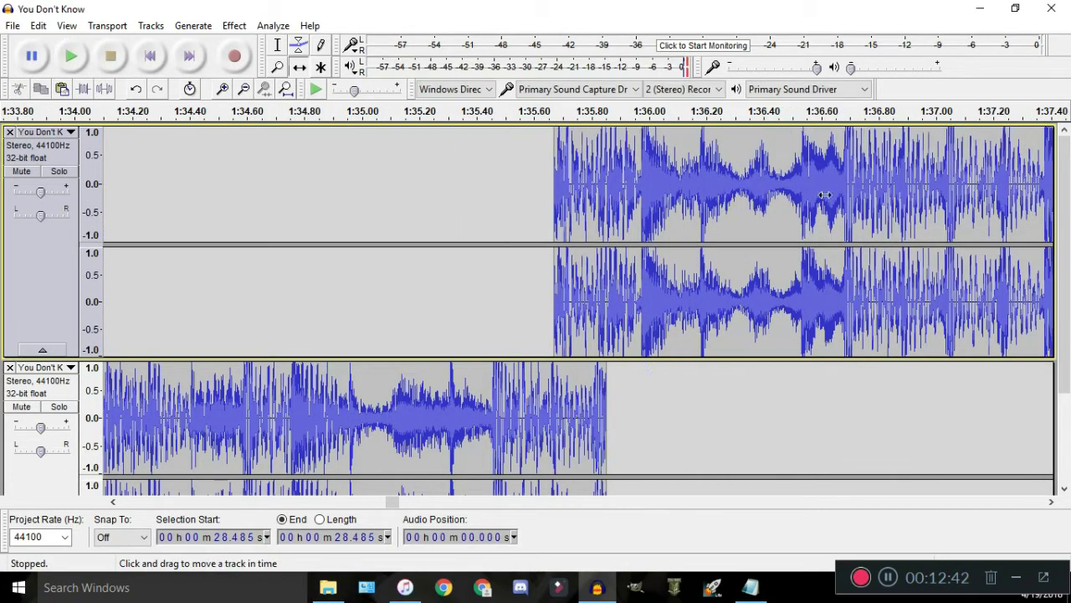
Move the upper track's second clip to start at about 1:36.4 and audition the join from about 1:34.2
{"action": "left_click", "coordinate": [479, 116]}
{"action": "left_click", "coordinate": [126, 114]}
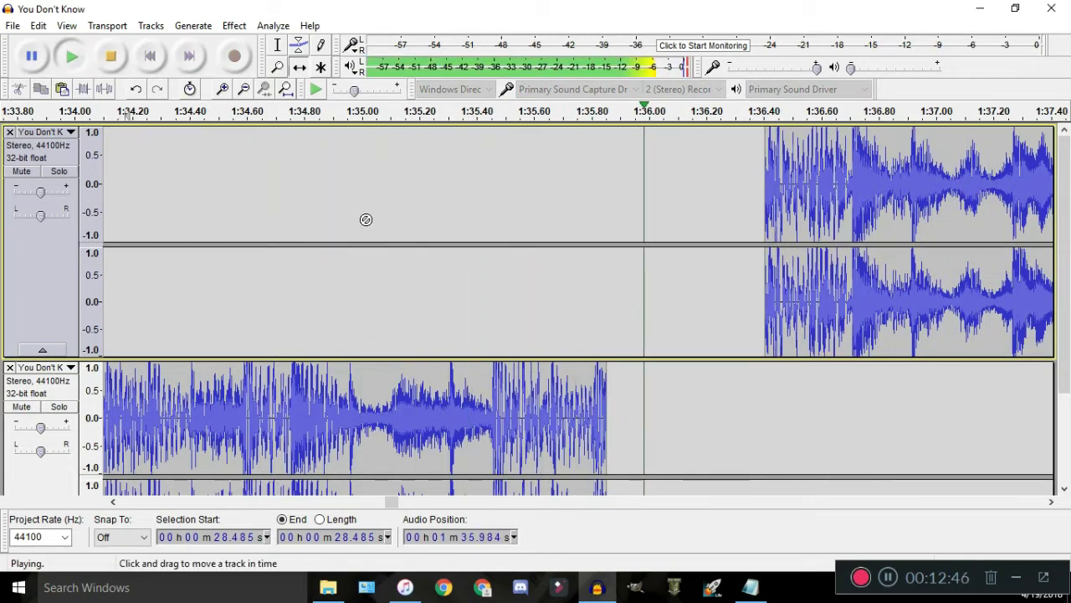
{"action": "key", "text": "space"}
Select about 28.4 to 29.8 s at the start of the lower track's verse with the Selection tool and play it
{"action": "scroll", "coordinate": [539, 224], "scroll_direction": "down", "scroll_amount": 2, "text": "ctrl"}
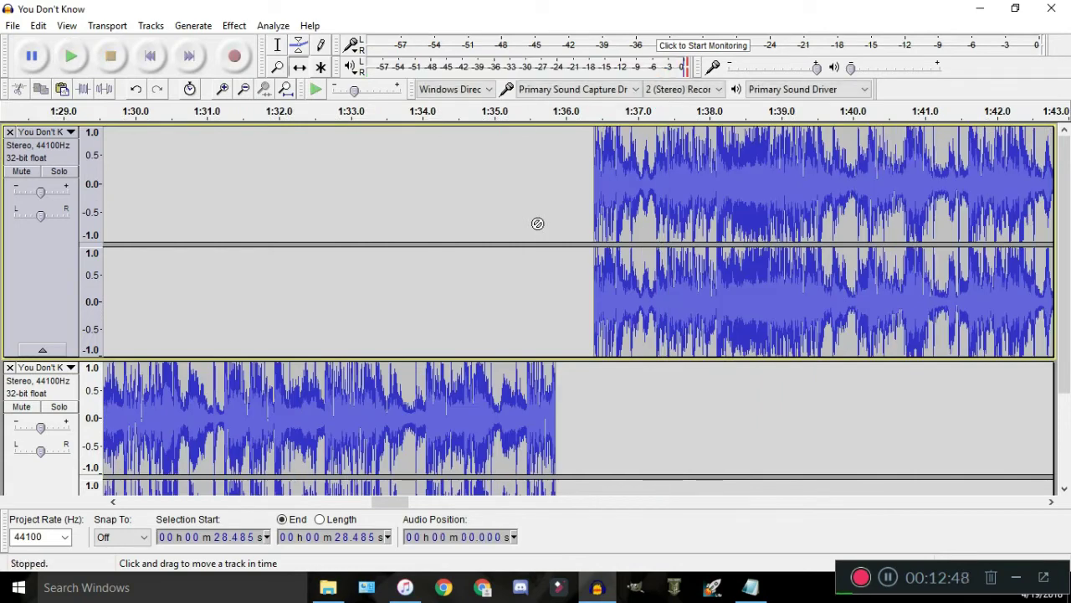
{"action": "scroll", "coordinate": [469, 216], "scroll_direction": "down", "scroll_amount": 3, "text": "ctrl"}
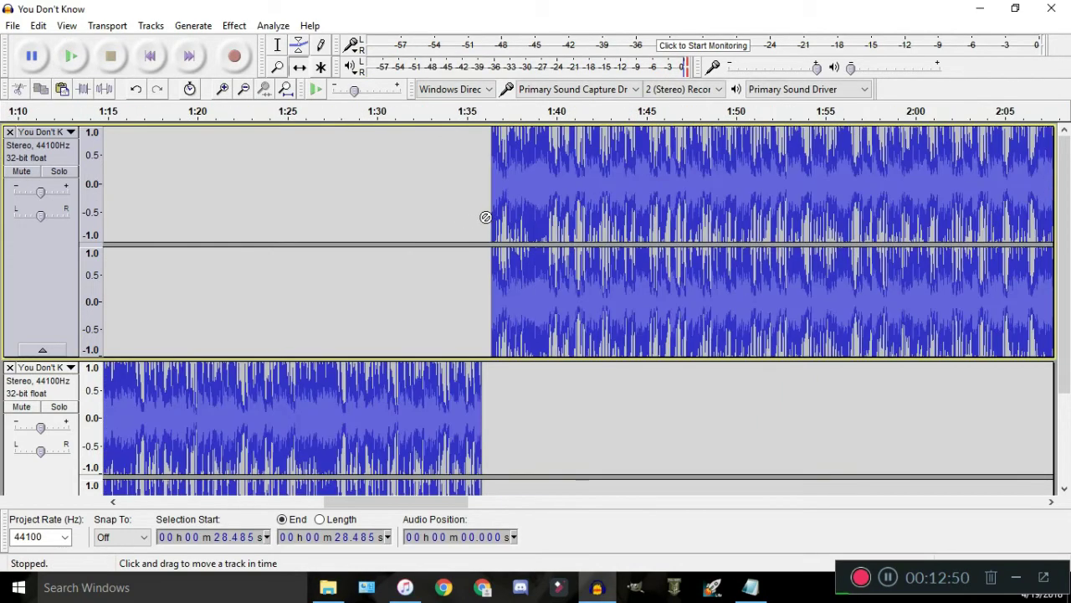
{"action": "scroll", "coordinate": [512, 234], "scroll_direction": "up", "scroll_amount": 2, "text": "ctrl"}
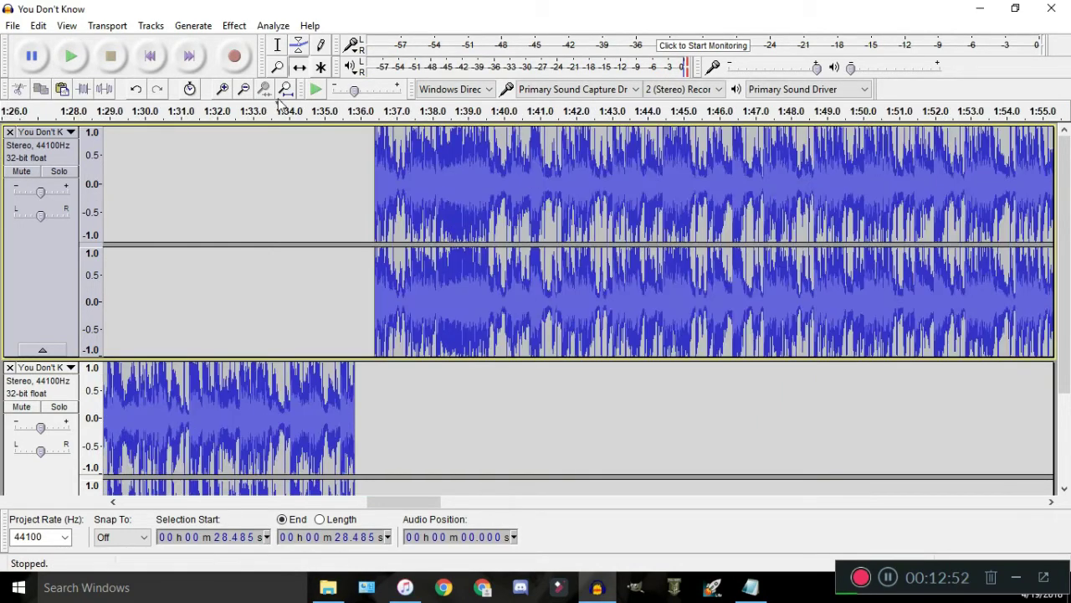
{"action": "scroll", "coordinate": [316, 232], "scroll_direction": "down", "scroll_amount": 3, "text": "ctrl"}
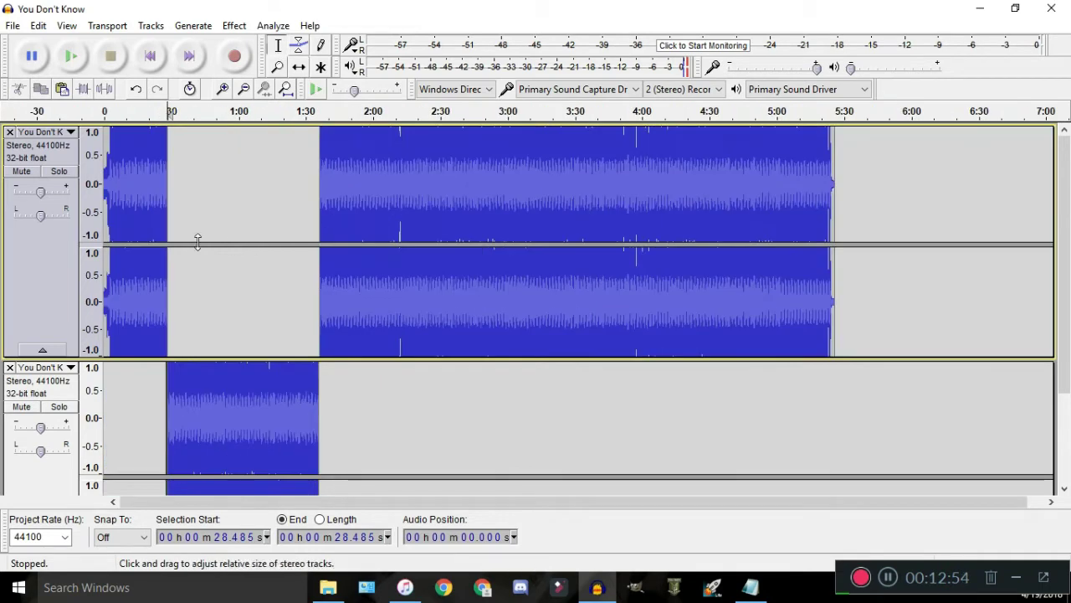
{"action": "scroll", "coordinate": [159, 236], "scroll_direction": "up", "scroll_amount": 2, "text": "ctrl"}
{"action": "scroll", "coordinate": [159, 236], "scroll_direction": "up", "scroll_amount": 3, "text": "ctrl"}
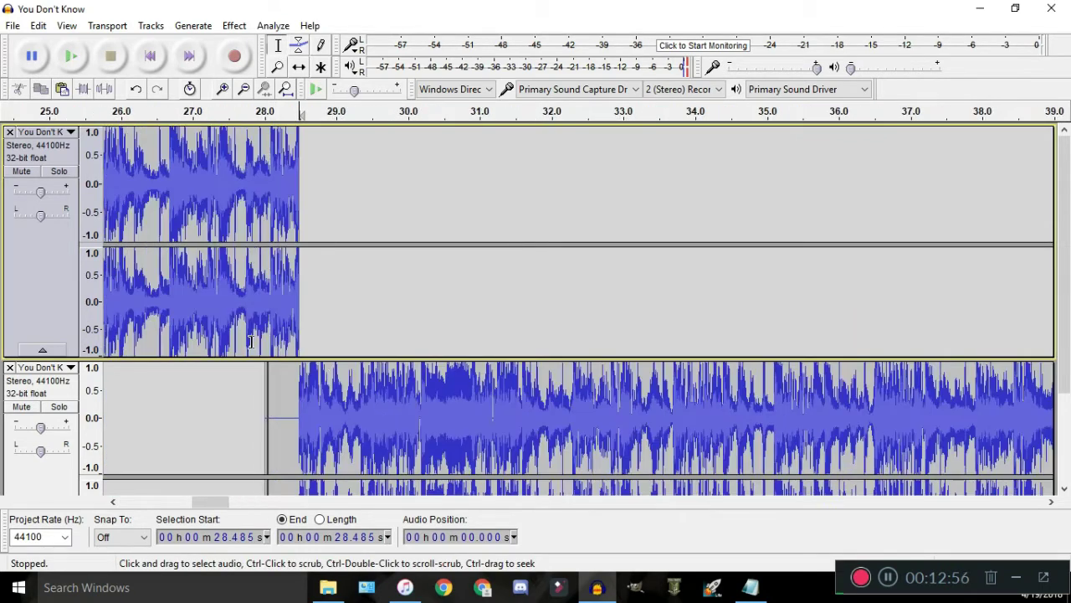
{"action": "left_click_drag", "start_coordinate": [293, 383], "coordinate": [394, 368]}
{"action": "key", "text": "space"}
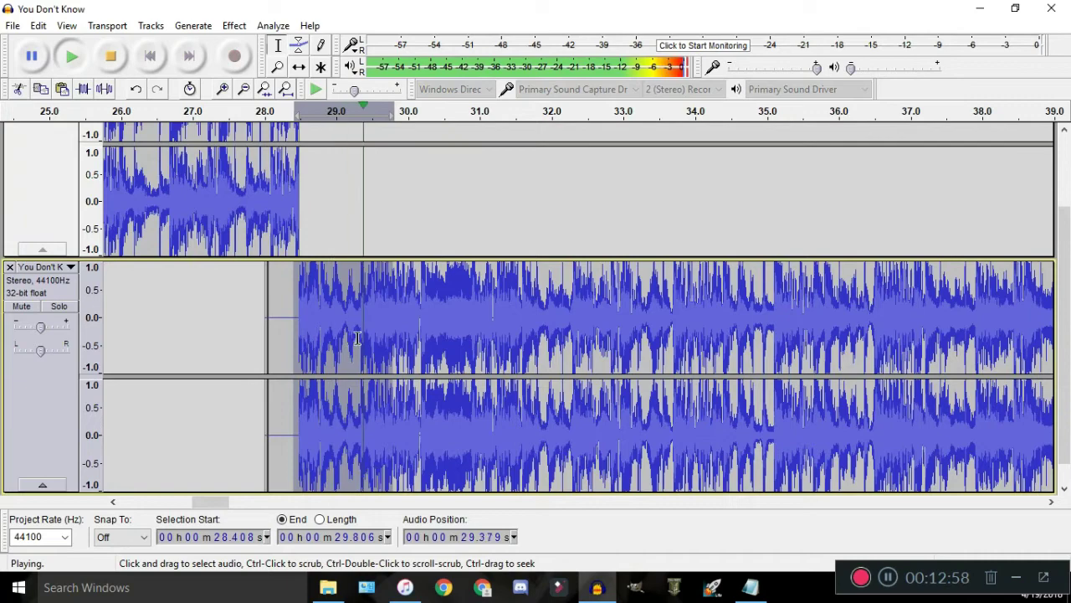
Stop playback and clear the selection by placing the cursor at about 29.7 s in the lower track
{"action": "scroll", "coordinate": [373, 325], "scroll_direction": "down", "scroll_amount": 3, "text": "ctrl"}
{"action": "scroll", "coordinate": [330, 302], "scroll_direction": "up", "scroll_amount": 3, "text": "ctrl"}
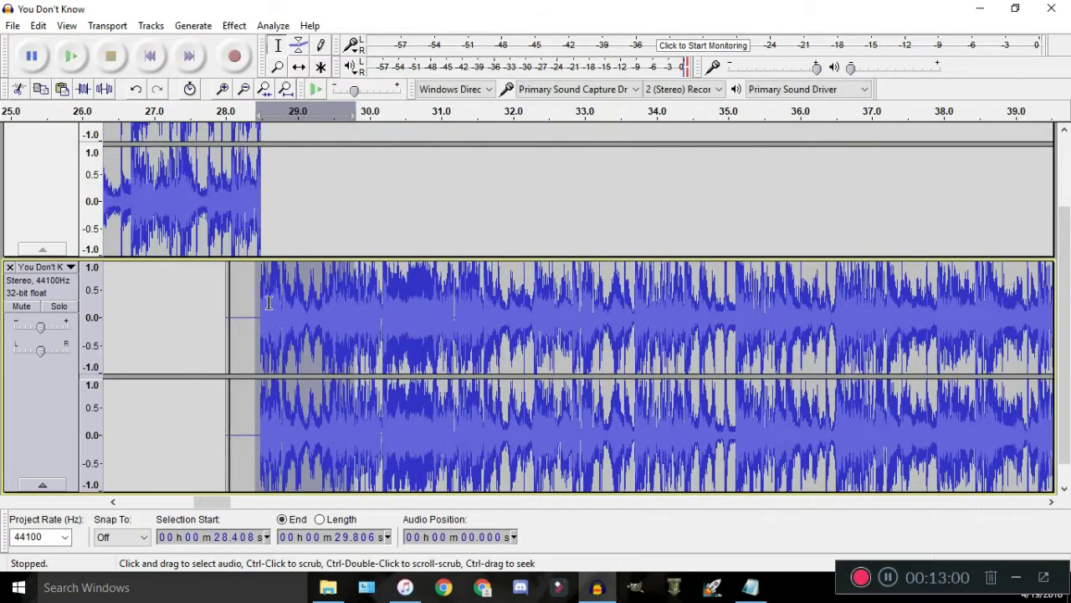
{"action": "scroll", "coordinate": [269, 303], "scroll_direction": "up", "scroll_amount": 1, "text": "ctrl"}
{"action": "scroll", "coordinate": [285, 300], "scroll_direction": "down", "scroll_amount": 3, "text": "ctrl"}
{"action": "left_click", "coordinate": [287, 300]}
Look over how the opening, the moved verse and the remaining song part are laid out along the timeline
{"action": "scroll", "coordinate": [251, 247], "scroll_direction": "up", "scroll_amount": 1}
{"action": "scroll", "coordinate": [248, 244], "scroll_direction": "down", "scroll_amount": 2, "text": "ctrl"}
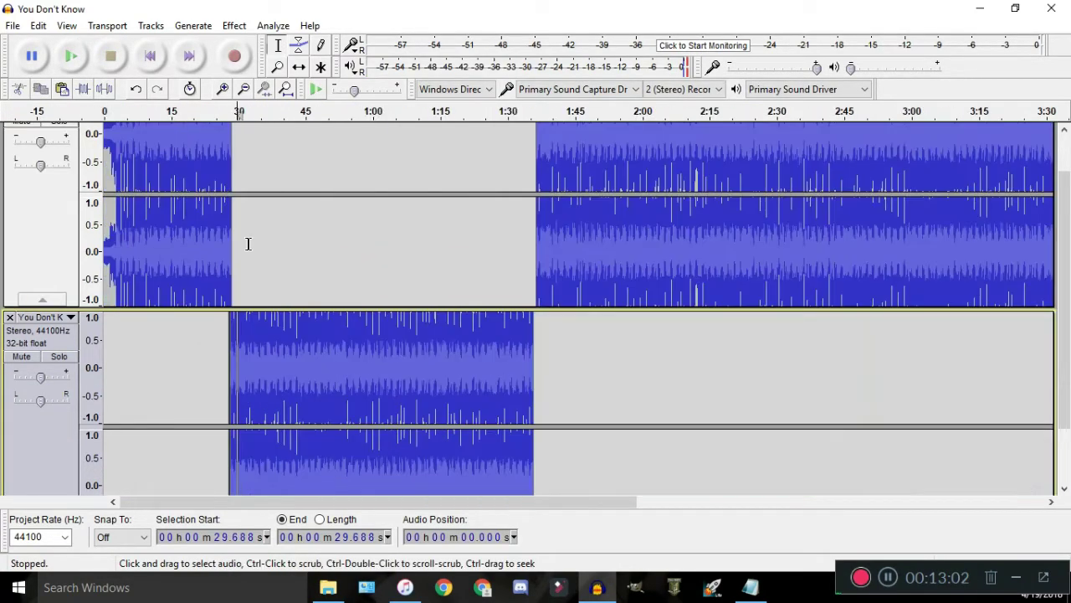
{"action": "scroll", "coordinate": [251, 242], "scroll_direction": "down", "scroll_amount": 1, "text": "ctrl"}
{"action": "scroll", "coordinate": [206, 185], "scroll_direction": "up", "scroll_amount": 3, "text": "ctrl"}
{"action": "scroll", "coordinate": [222, 191], "scroll_direction": "down", "scroll_amount": 2, "text": "ctrl"}
{"action": "scroll", "coordinate": [183, 180], "scroll_direction": "up", "scroll_amount": 1, "text": "ctrl"}
{"action": "left_click_drag", "start_coordinate": [335, 9], "coordinate": [502, 1]}
{"action": "scroll", "coordinate": [351, 207], "scroll_direction": "down", "scroll_amount": 2, "text": "ctrl"}
{"action": "scroll", "coordinate": [199, 215], "scroll_direction": "up", "scroll_amount": 1, "text": "ctrl"}
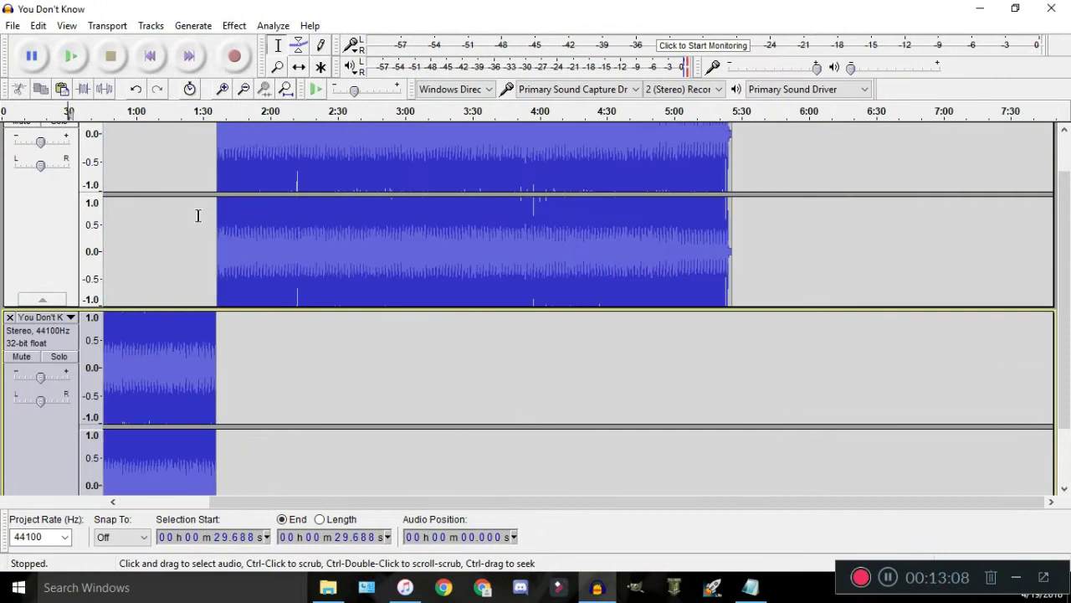
Audition the upper track's remaining song part from several points between about 2:37 and 4:59 to find a usable passage
{"action": "scroll", "coordinate": [196, 143], "scroll_direction": "up", "scroll_amount": 1, "text": "ctrl"}
{"action": "scroll", "coordinate": [223, 161], "scroll_direction": "up", "scroll_amount": 1}
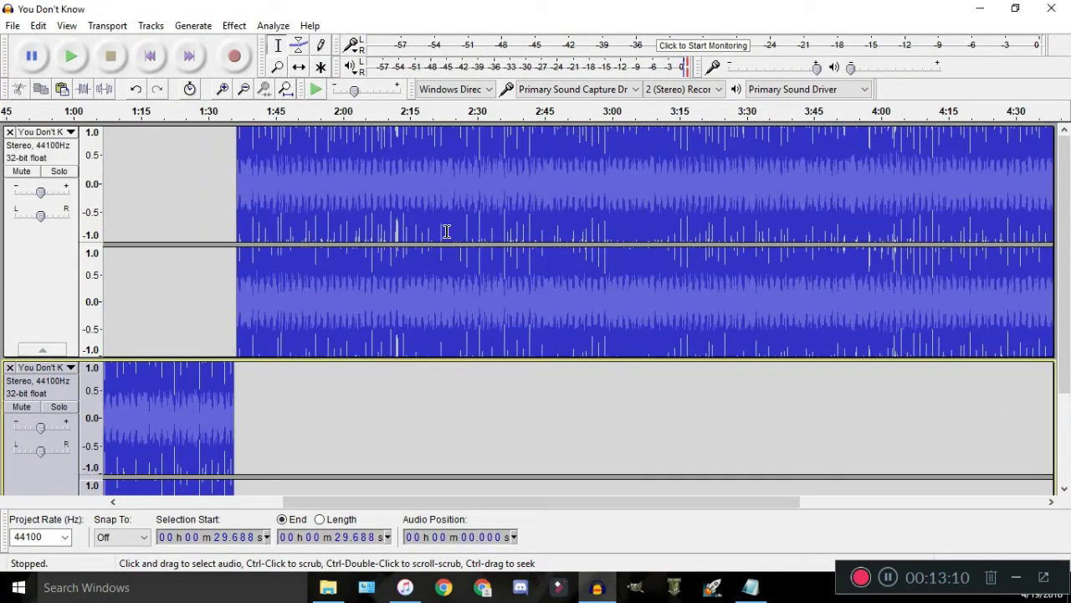
{"action": "left_click", "coordinate": [509, 117]}
{"action": "scroll", "coordinate": [502, 205], "scroll_direction": "up", "scroll_amount": 2, "text": "ctrl"}
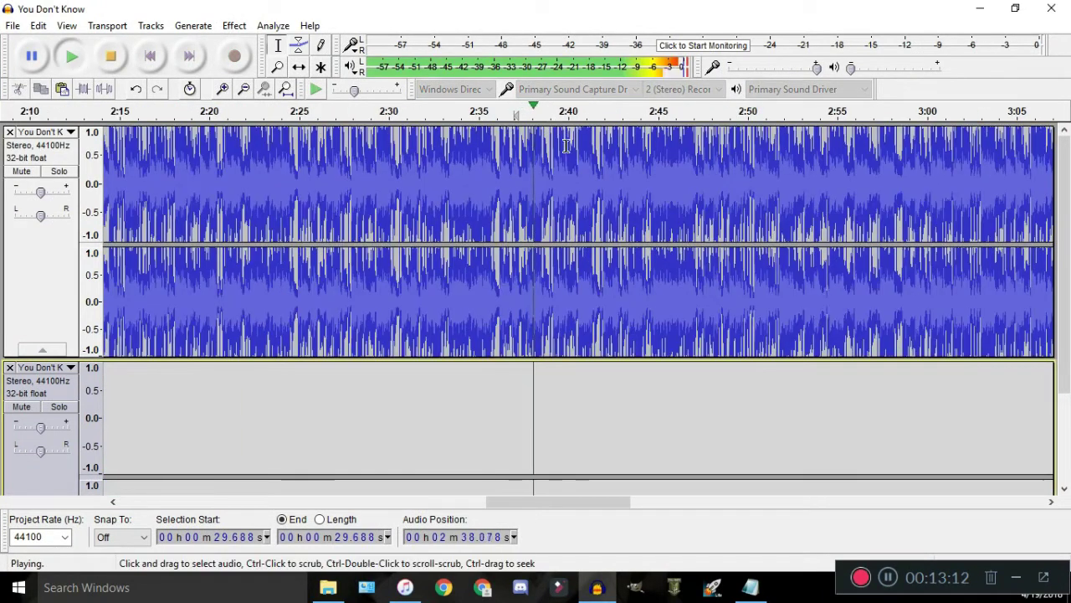
{"action": "scroll", "coordinate": [478, 221], "scroll_direction": "down", "scroll_amount": 3, "text": "ctrl"}
{"action": "scroll", "coordinate": [806, 179], "scroll_direction": "up", "scroll_amount": 2, "text": "ctrl"}
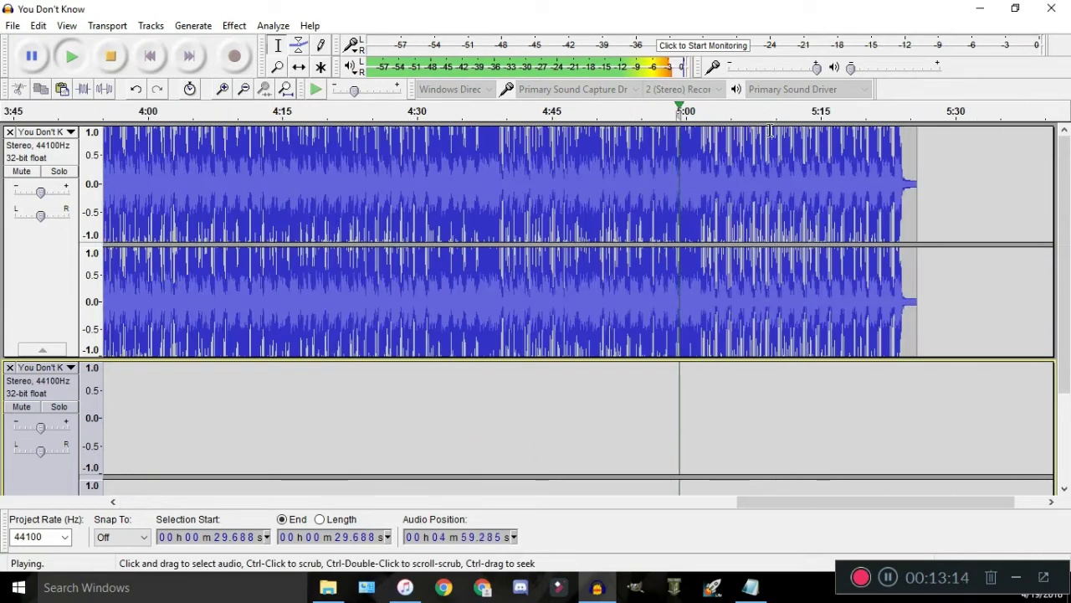
{"action": "scroll", "coordinate": [670, 203], "scroll_direction": "up", "scroll_amount": 1, "text": "ctrl"}
{"action": "scroll", "coordinate": [670, 201], "scroll_direction": "down", "scroll_amount": 2, "text": "ctrl"}
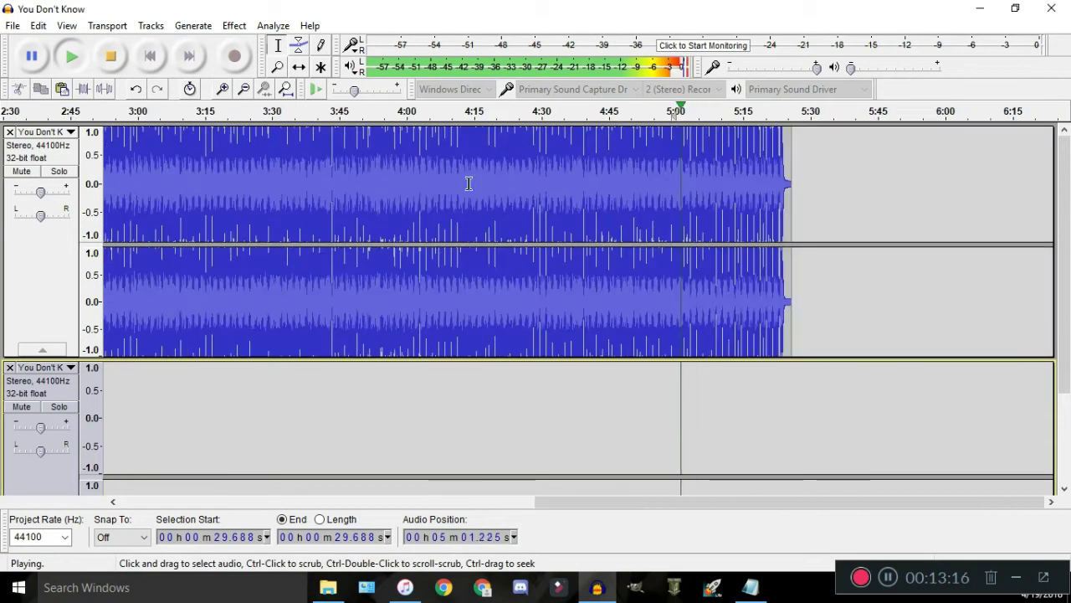
{"action": "left_click", "coordinate": [306, 110]}
{"action": "scroll", "coordinate": [267, 176], "scroll_direction": "down", "scroll_amount": 1, "text": "ctrl"}
{"action": "scroll", "coordinate": [244, 175], "scroll_direction": "up", "scroll_amount": 1, "text": "ctrl"}
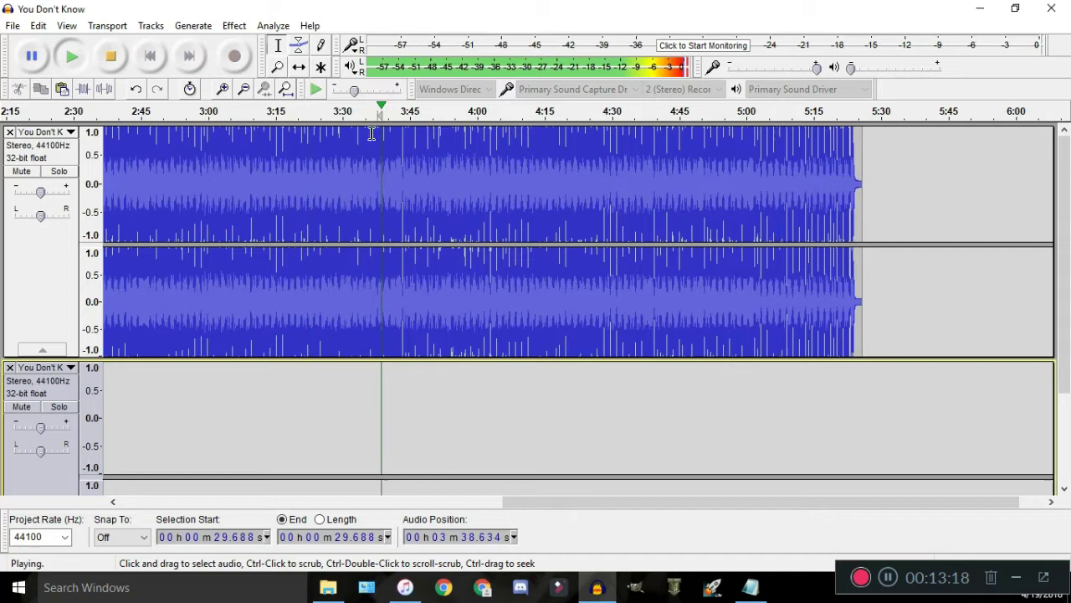
{"action": "scroll", "coordinate": [407, 179], "scroll_direction": "up", "scroll_amount": 2, "text": "ctrl"}
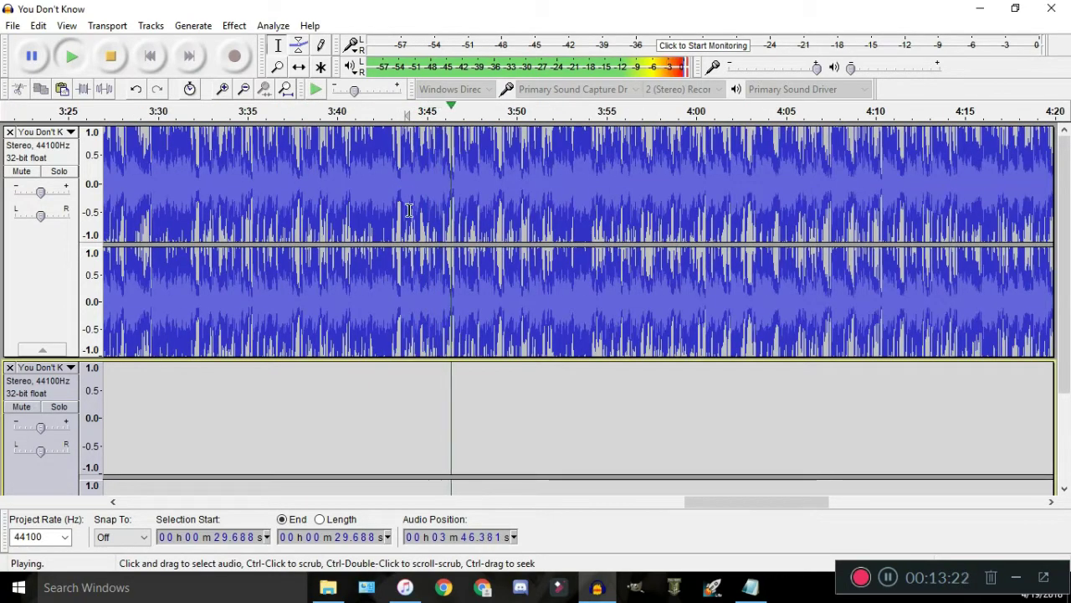
Select the upper track's passage from about 3:48.9 to 3:53.7, playing it while refining both boundaries
{"action": "left_click_drag", "start_coordinate": [461, 181], "coordinate": [606, 197]}
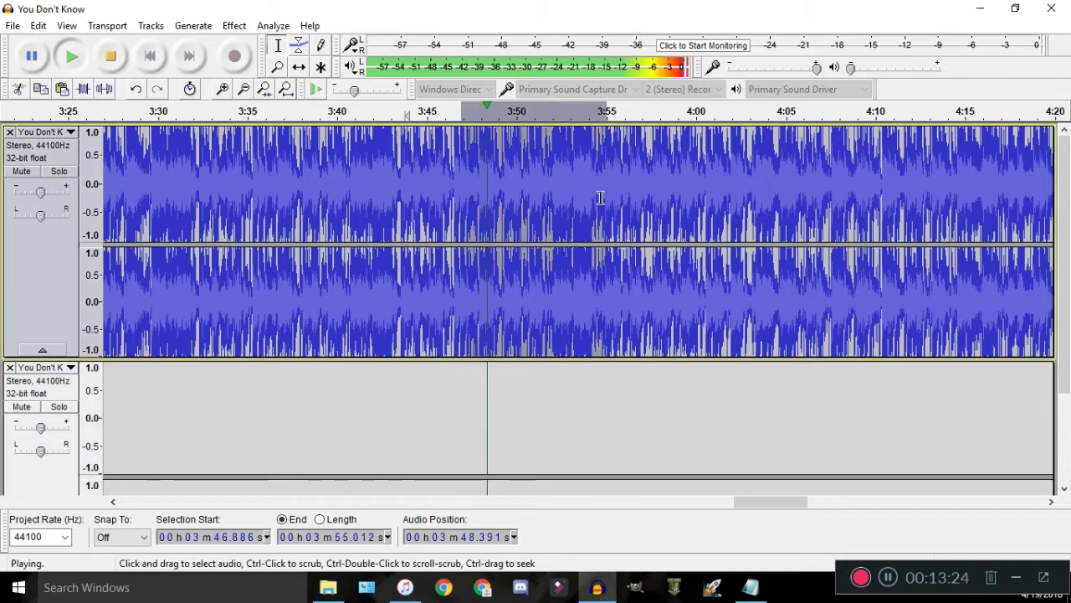
{"action": "scroll", "coordinate": [499, 215], "scroll_direction": "up", "scroll_amount": 1, "text": "ctrl"}
{"action": "left_click", "coordinate": [535, 111]}
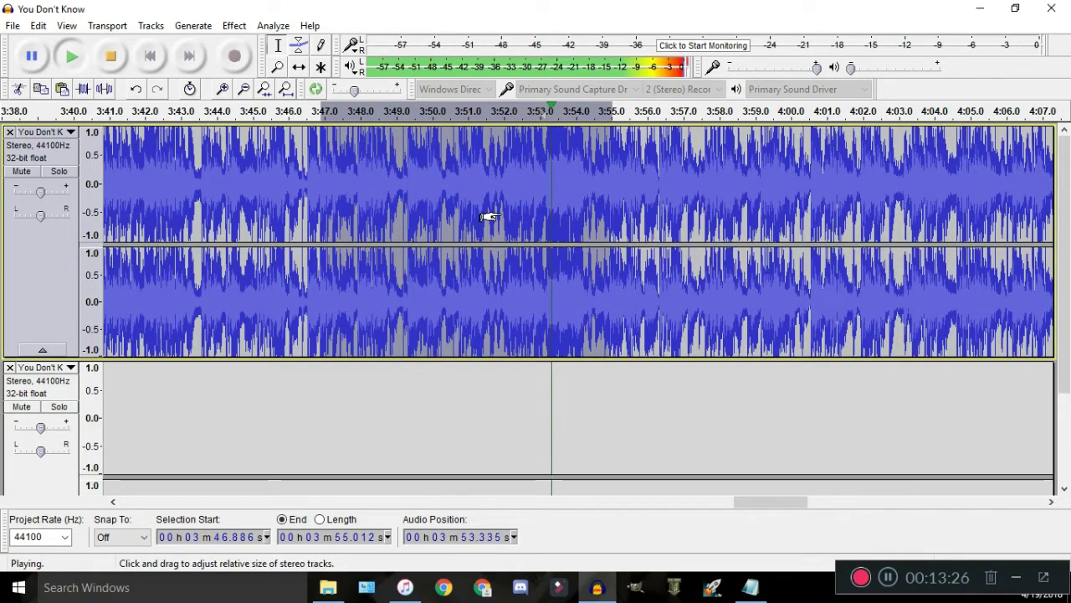
{"action": "left_click_drag", "start_coordinate": [324, 195], "coordinate": [392, 200]}
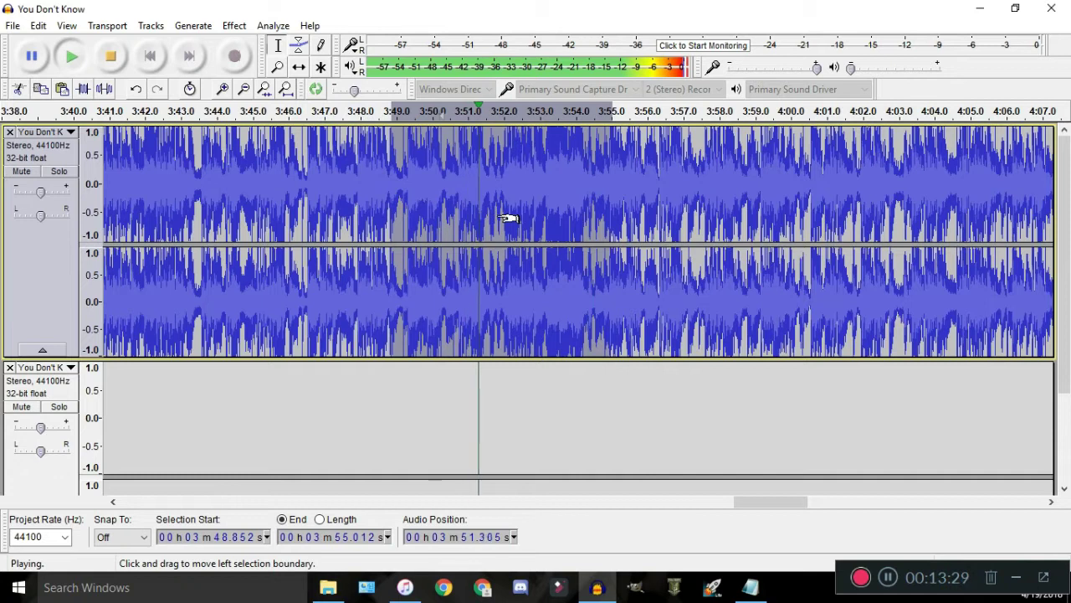
{"action": "left_click", "coordinate": [564, 213]}
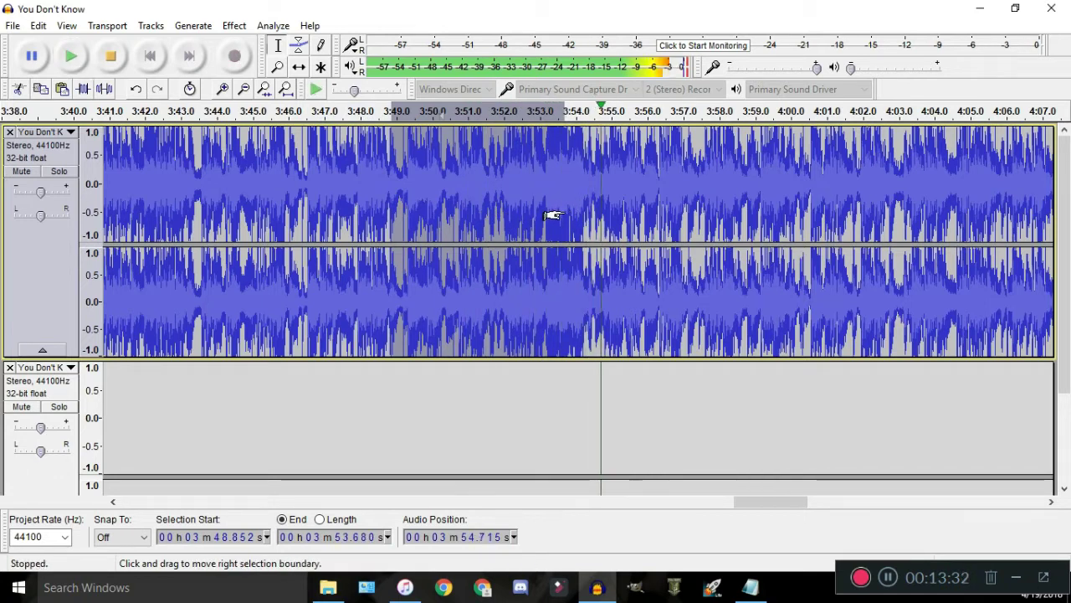
Paste the copied passage at about 1:34.4 in the upper track and move the remaining song part onto the lower track at about 1:40.7
{"action": "left_click_drag", "start_coordinate": [737, 505], "coordinate": [356, 268]}
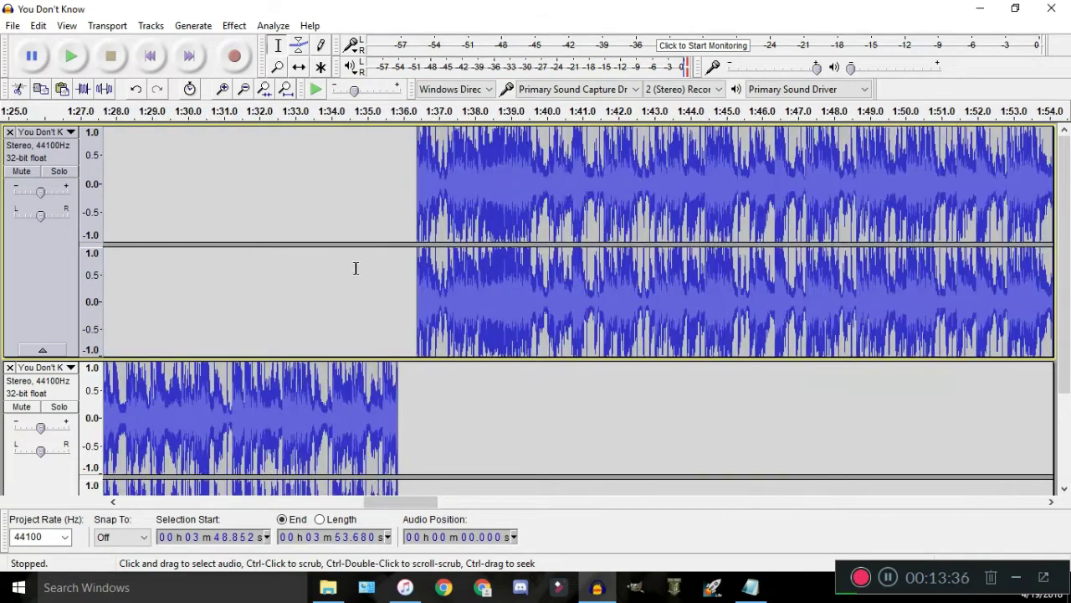
{"action": "key", "text": "ctrl+v"}
{"action": "left_click", "coordinate": [685, 216]}
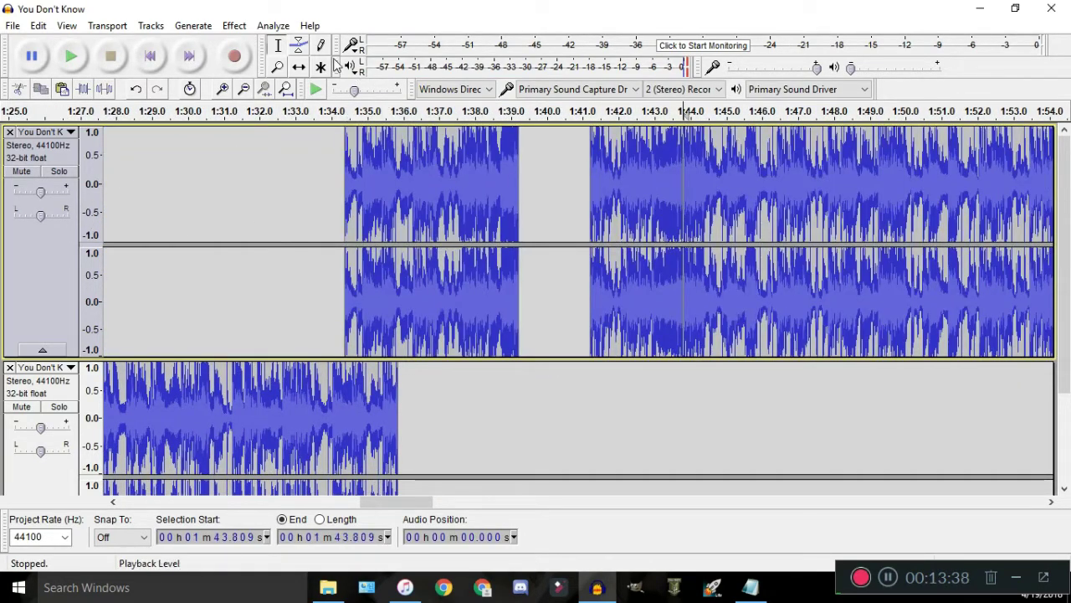
{"action": "left_click", "coordinate": [304, 68]}
{"action": "left_click_drag", "start_coordinate": [686, 219], "coordinate": [666, 408]}
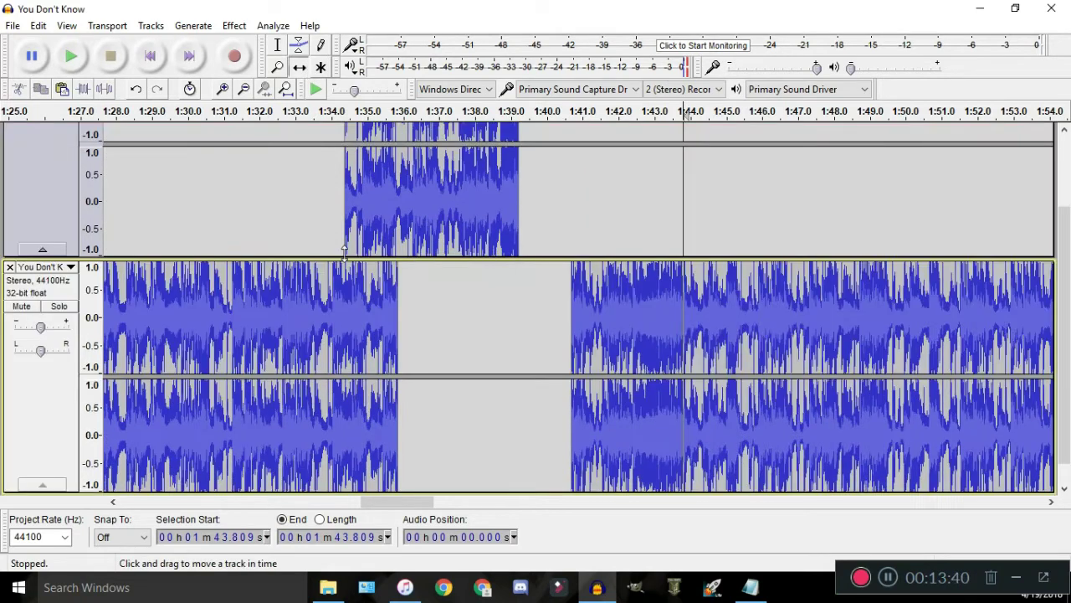
Move the pasted clip to start at about 1:33.6 over the verse's end and audition it from about 1:32
{"action": "scroll", "coordinate": [407, 227], "scroll_direction": "up", "scroll_amount": 1}
{"action": "scroll", "coordinate": [188, 236], "scroll_direction": "up", "scroll_amount": 1}
{"action": "left_click_drag", "start_coordinate": [492, 242], "coordinate": [368, 250]}
{"action": "scroll", "coordinate": [368, 249], "scroll_direction": "up", "scroll_amount": 1}
{"action": "left_click_drag", "start_coordinate": [483, 291], "coordinate": [585, 293]}
{"action": "scroll", "coordinate": [585, 293], "scroll_direction": "down", "scroll_amount": 3}
{"action": "left_click", "coordinate": [474, 110]}
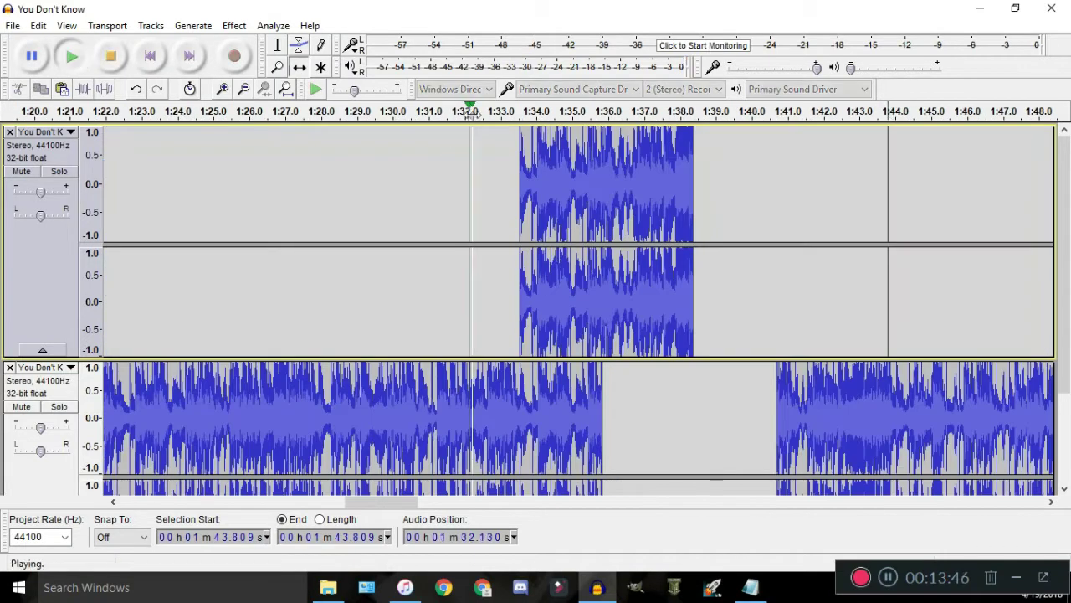
{"action": "scroll", "coordinate": [550, 227], "scroll_direction": "up", "scroll_amount": 1}
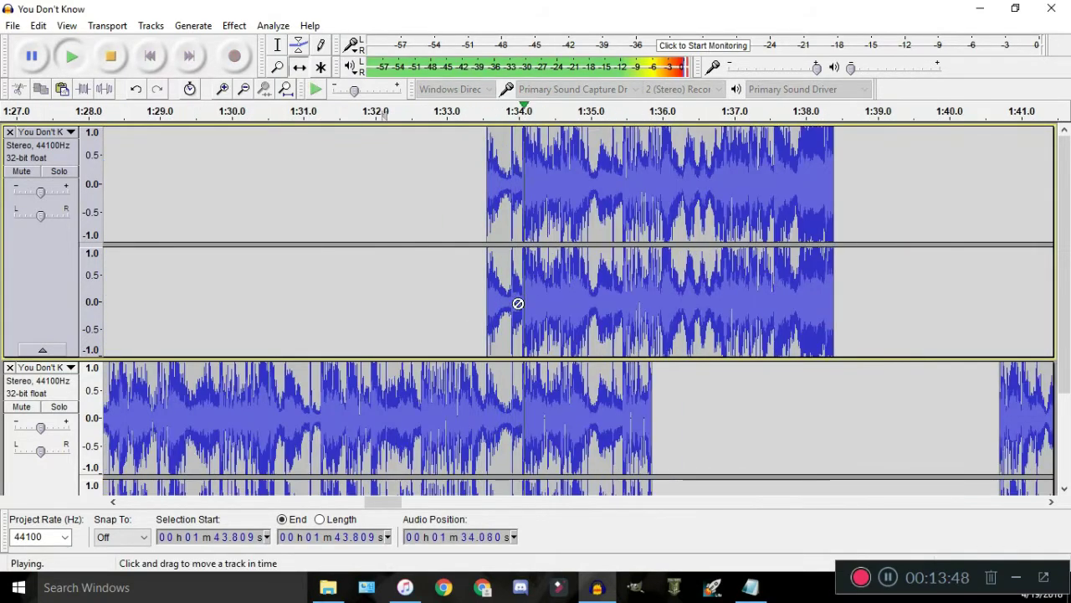
{"action": "key", "text": "space"}
Fine-align the pasted clip's waveform with the verse below it at the matching peaks around 1:35.46
{"action": "scroll", "coordinate": [524, 335], "scroll_direction": "up", "scroll_amount": 1}
{"action": "scroll", "coordinate": [461, 195], "scroll_direction": "up", "scroll_amount": 1}
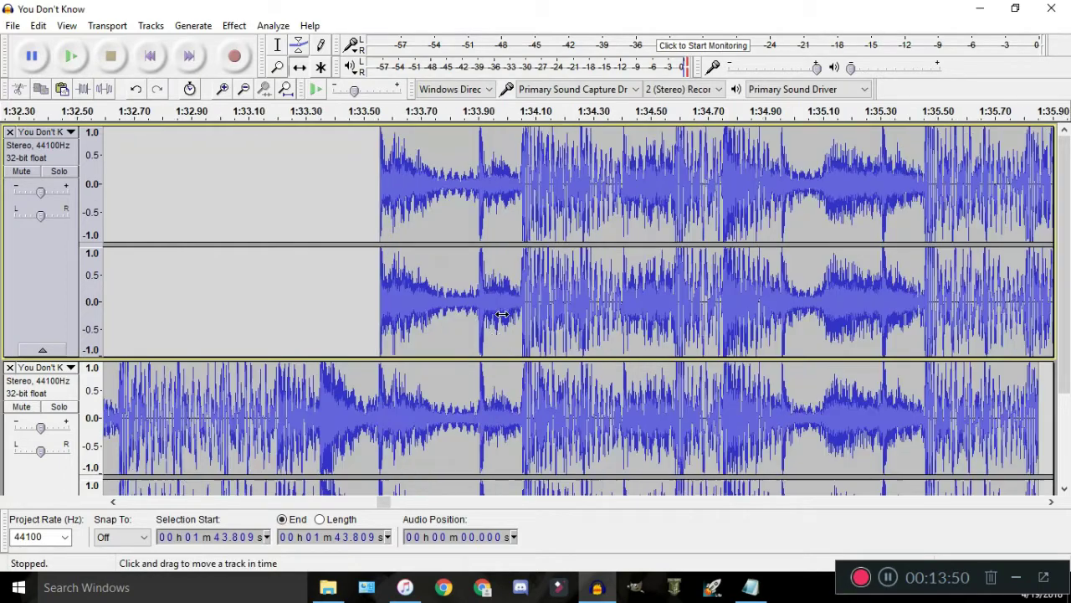
{"action": "scroll", "coordinate": [874, 322], "scroll_direction": "down", "scroll_amount": 2}
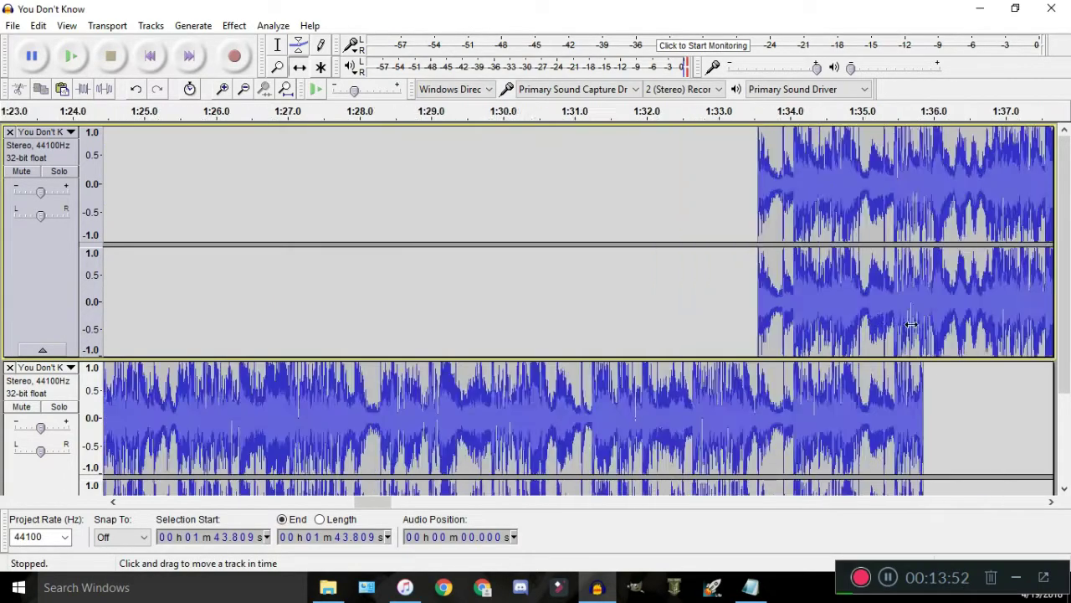
{"action": "scroll", "coordinate": [909, 318], "scroll_direction": "up", "scroll_amount": 5}
{"action": "scroll", "coordinate": [938, 335], "scroll_direction": "up", "scroll_amount": 6}
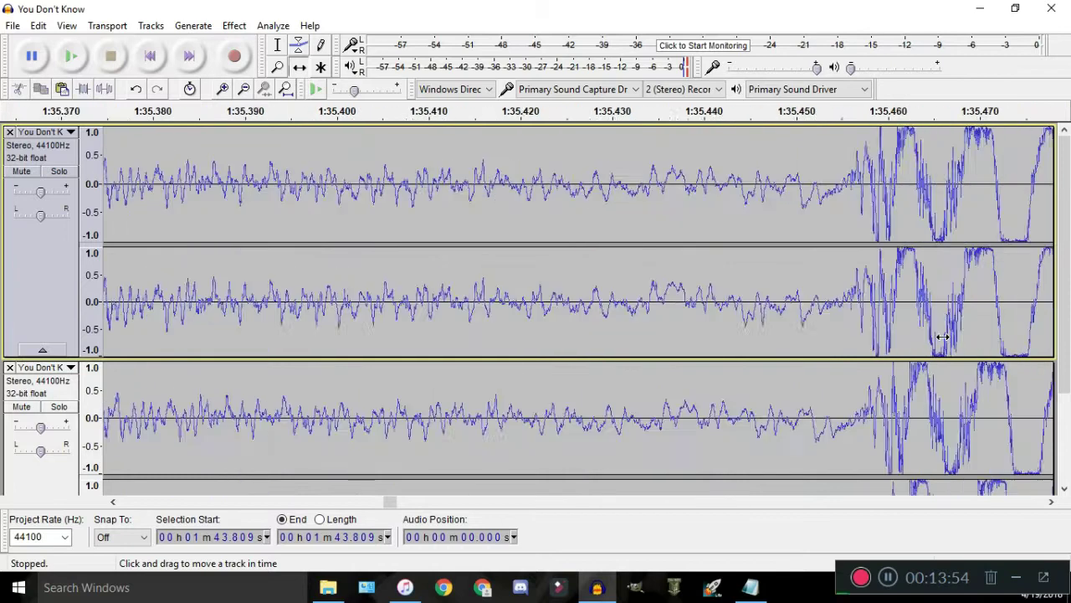
{"action": "scroll", "coordinate": [620, 308], "scroll_direction": "up", "scroll_amount": 1}
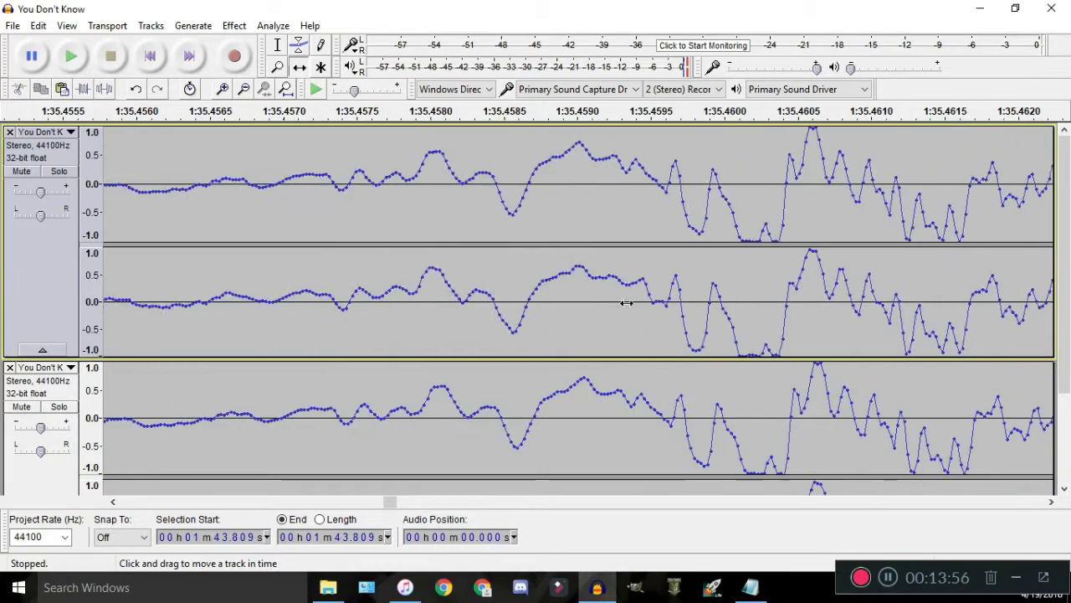
{"action": "scroll", "coordinate": [820, 364], "scroll_direction": "up", "scroll_amount": 1}
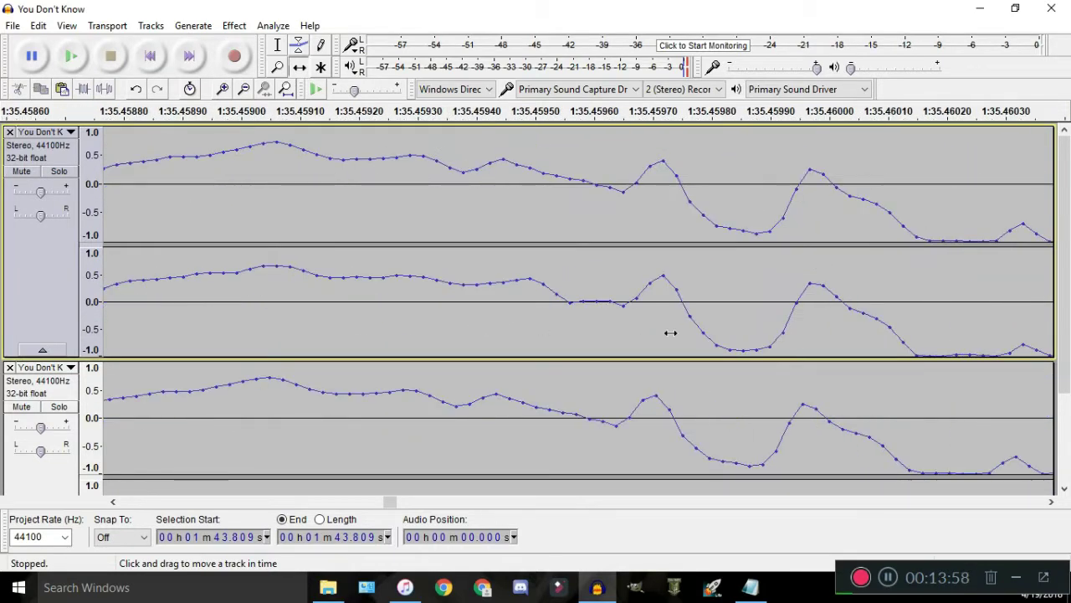
{"action": "scroll", "coordinate": [649, 300], "scroll_direction": "up", "scroll_amount": 1}
{"action": "scroll", "coordinate": [655, 288], "scroll_direction": "down", "scroll_amount": 13}
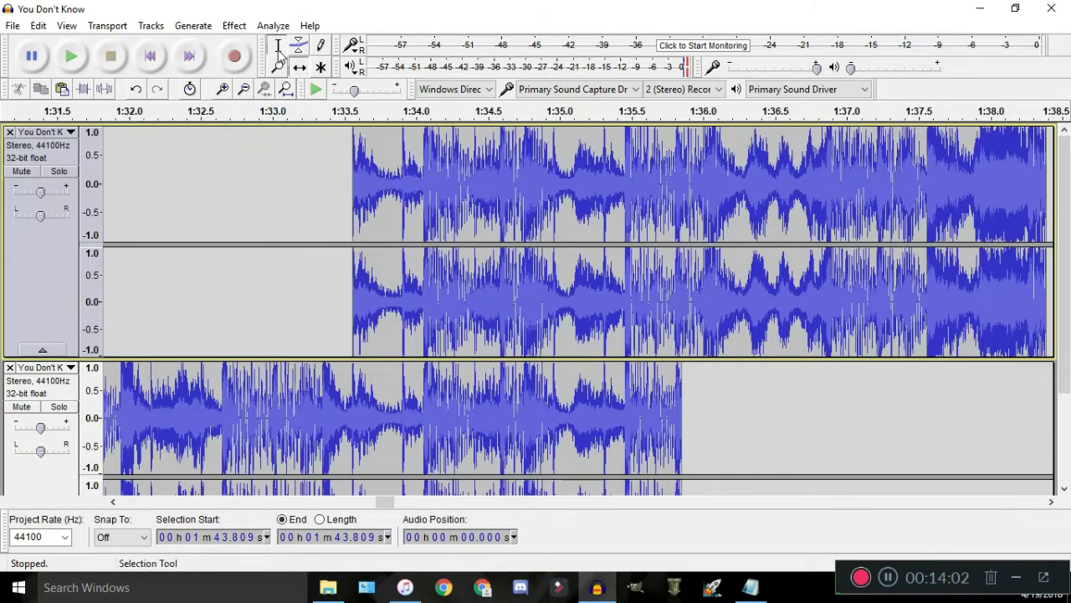
Delete the lower track's overlapping section from about 1:33.56 to 1:36.5 and audition the join with the pasted clip
{"action": "scroll", "coordinate": [694, 359], "scroll_direction": "down", "scroll_amount": 1}
{"action": "left_click_drag", "start_coordinate": [774, 358], "coordinate": [351, 372]}
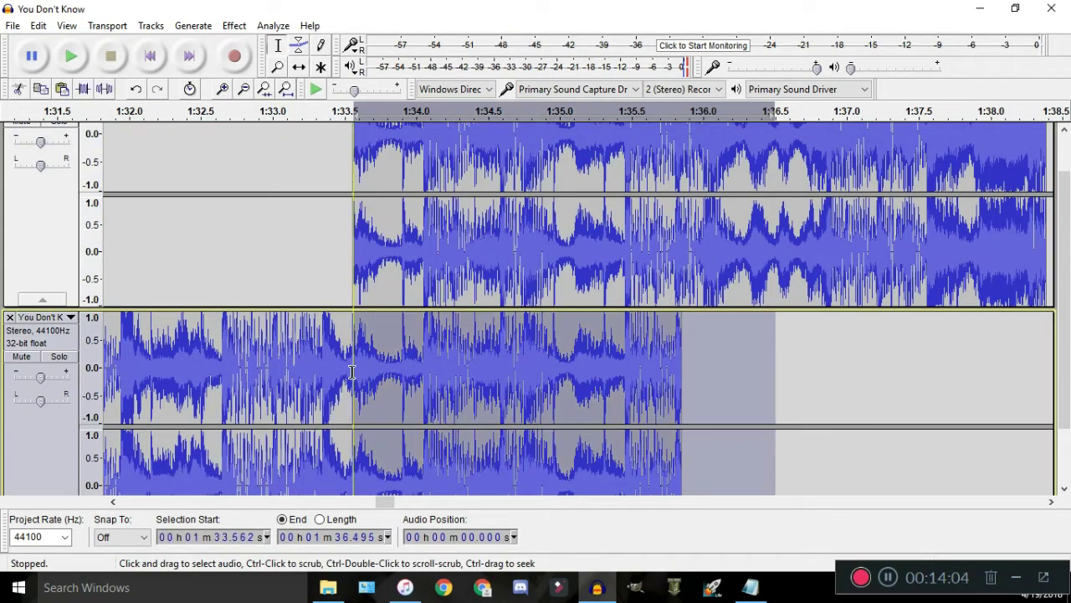
{"action": "scroll", "coordinate": [351, 373], "scroll_direction": "down", "scroll_amount": 1}
{"action": "key", "text": "Delete"}
{"action": "scroll", "coordinate": [483, 311], "scroll_direction": "down", "scroll_amount": 3}
{"action": "key", "text": "space"}
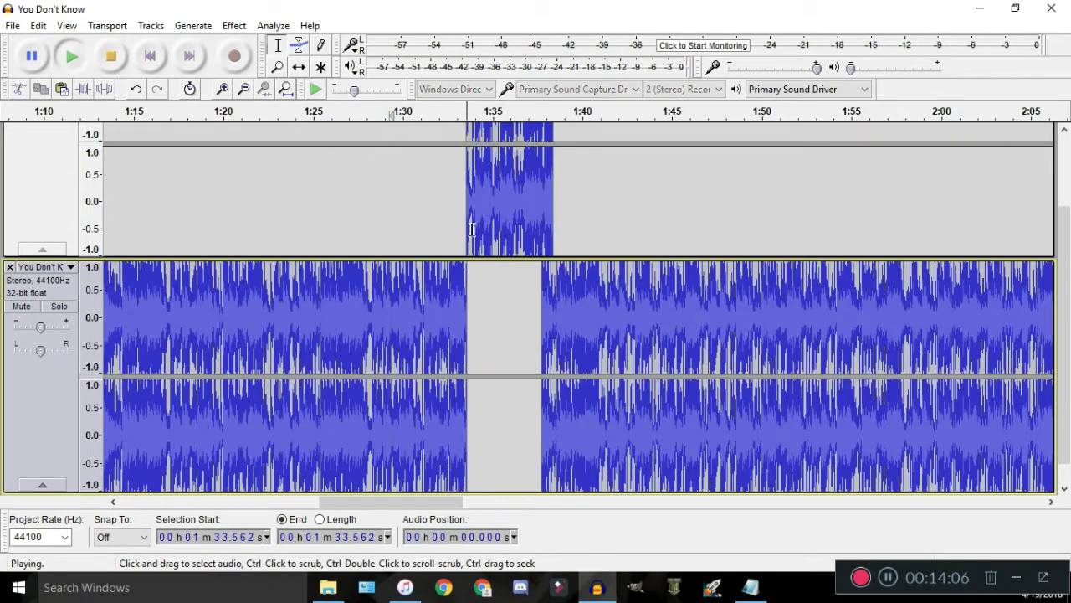
{"action": "scroll", "coordinate": [471, 229], "scroll_direction": "up", "scroll_amount": 1}
{"action": "scroll", "coordinate": [468, 214], "scroll_direction": "up", "scroll_amount": 1}
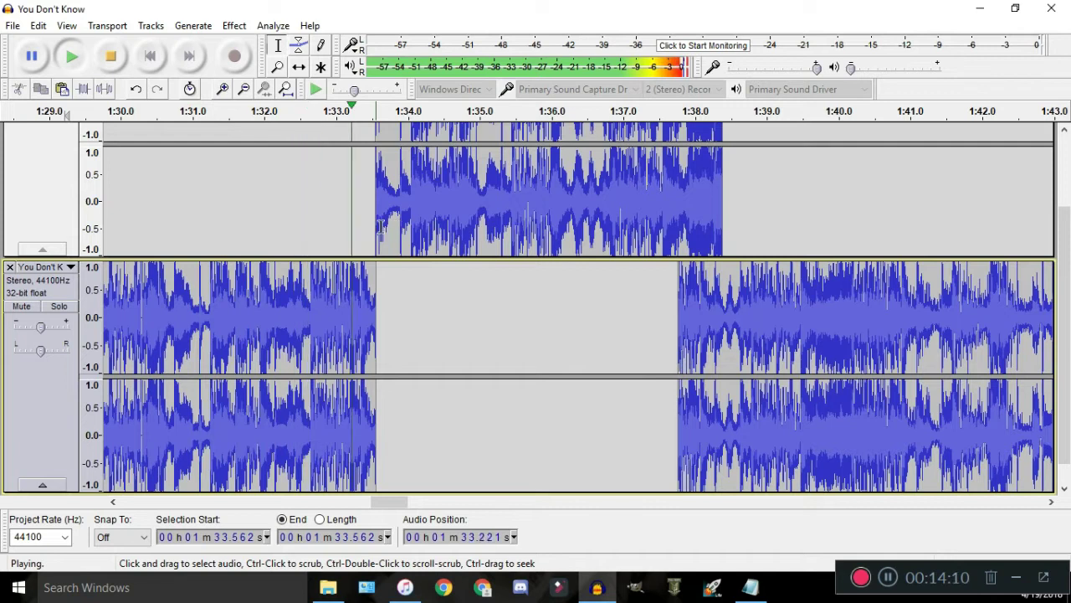
{"action": "key", "text": "space"}
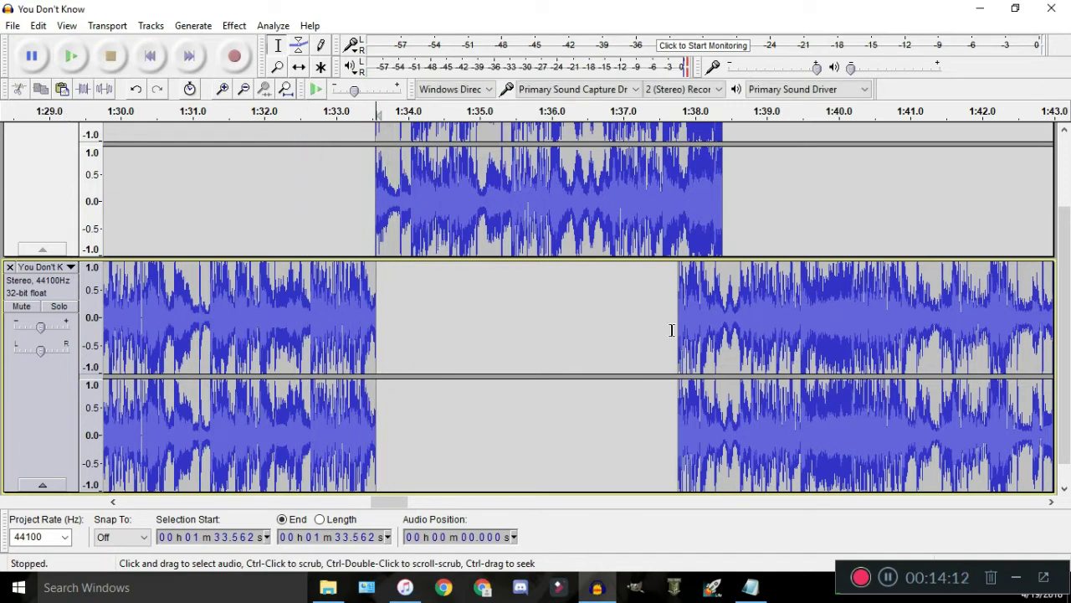
Move the lower track's remaining song part to start at about 1:38.9 and audition the transition from about 1:36.5
{"action": "left_click", "coordinate": [299, 67]}
{"action": "scroll", "coordinate": [555, 319], "scroll_direction": "down", "scroll_amount": 1}
{"action": "left_click_drag", "start_coordinate": [643, 288], "coordinate": [489, 313]}
{"action": "scroll", "coordinate": [612, 308], "scroll_direction": "up", "scroll_amount": 3}
{"action": "left_click_drag", "start_coordinate": [642, 307], "coordinate": [795, 253]}
{"action": "scroll", "coordinate": [744, 299], "scroll_direction": "down", "scroll_amount": 1}
{"action": "scroll", "coordinate": [457, 296], "scroll_direction": "up", "scroll_amount": 2}
{"action": "scroll", "coordinate": [500, 294], "scroll_direction": "down", "scroll_amount": 2}
{"action": "left_click", "coordinate": [537, 111]}
{"action": "scroll", "coordinate": [578, 230], "scroll_direction": "down", "scroll_amount": 1}
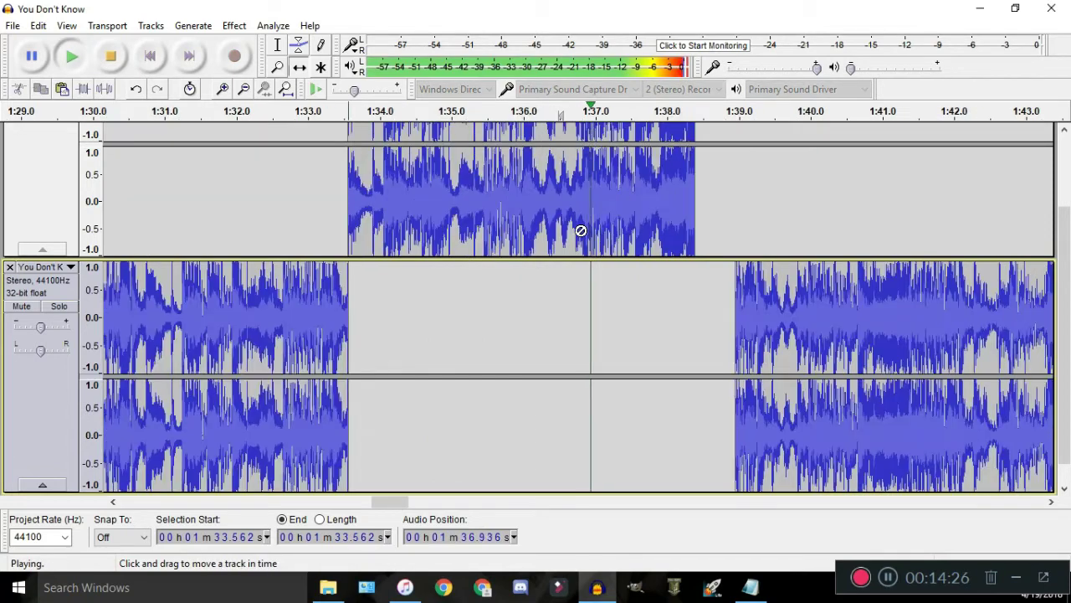
Play the start of the remaining song part from about 1:39 and stop playback
{"action": "scroll", "coordinate": [583, 238], "scroll_direction": "down", "scroll_amount": 1}
{"action": "scroll", "coordinate": [655, 243], "scroll_direction": "up", "scroll_amount": 1}
{"action": "scroll", "coordinate": [679, 287], "scroll_direction": "up", "scroll_amount": 2}
{"action": "left_click", "coordinate": [611, 111]}
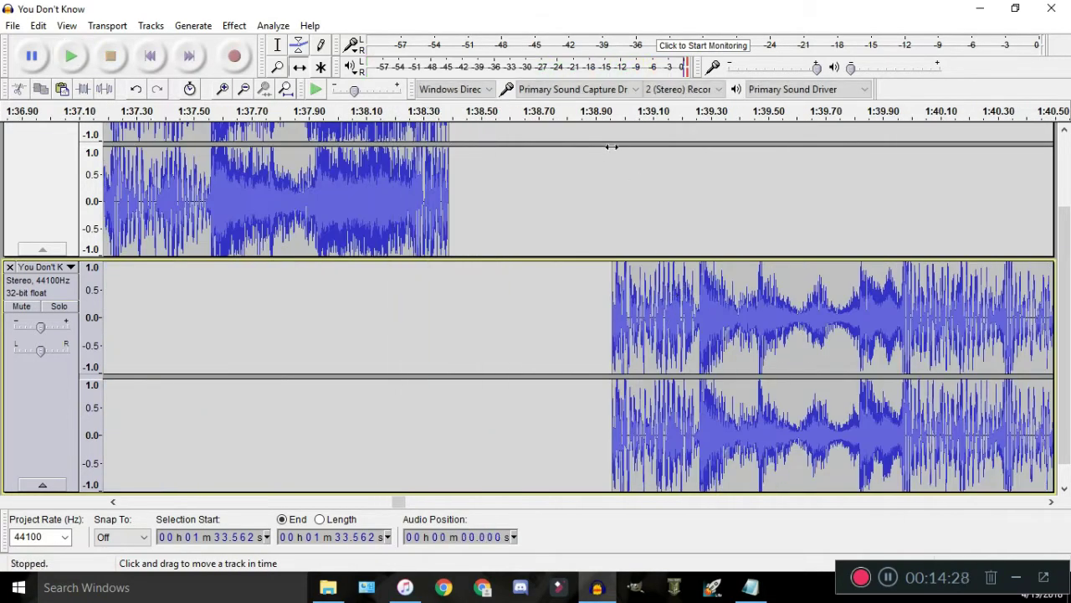
{"action": "scroll", "coordinate": [668, 316], "scroll_direction": "down", "scroll_amount": 2}
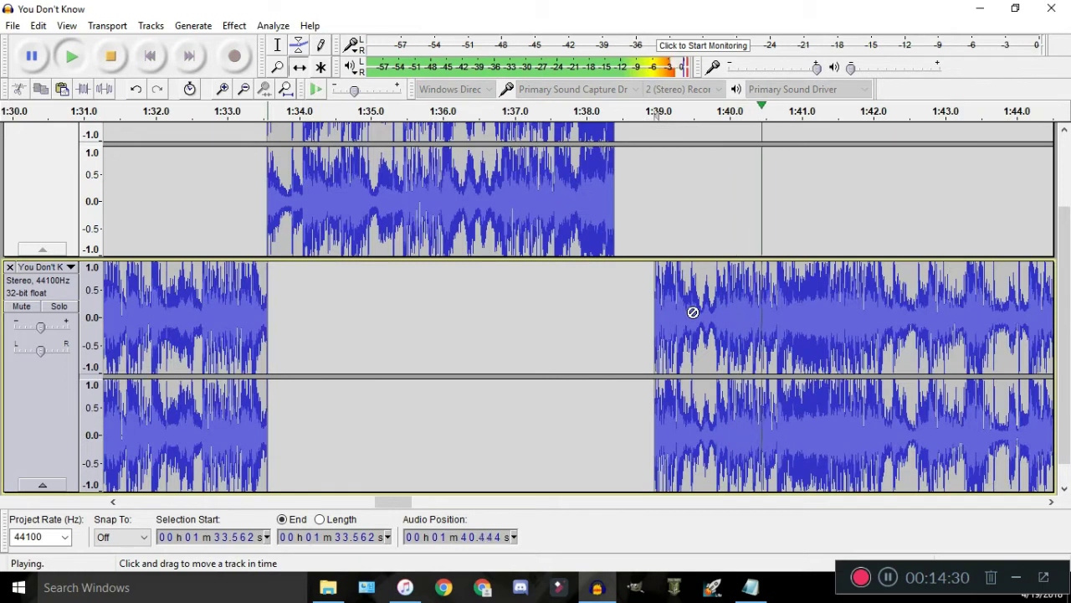
{"action": "scroll", "coordinate": [717, 307], "scroll_direction": "down", "scroll_amount": 4}
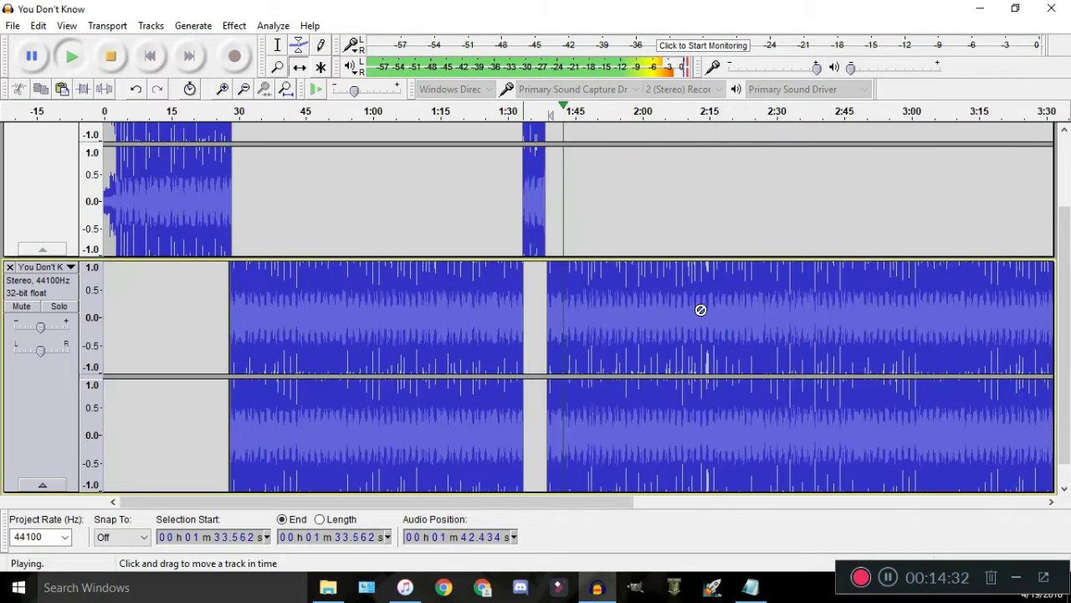
{"action": "key", "text": "space"}
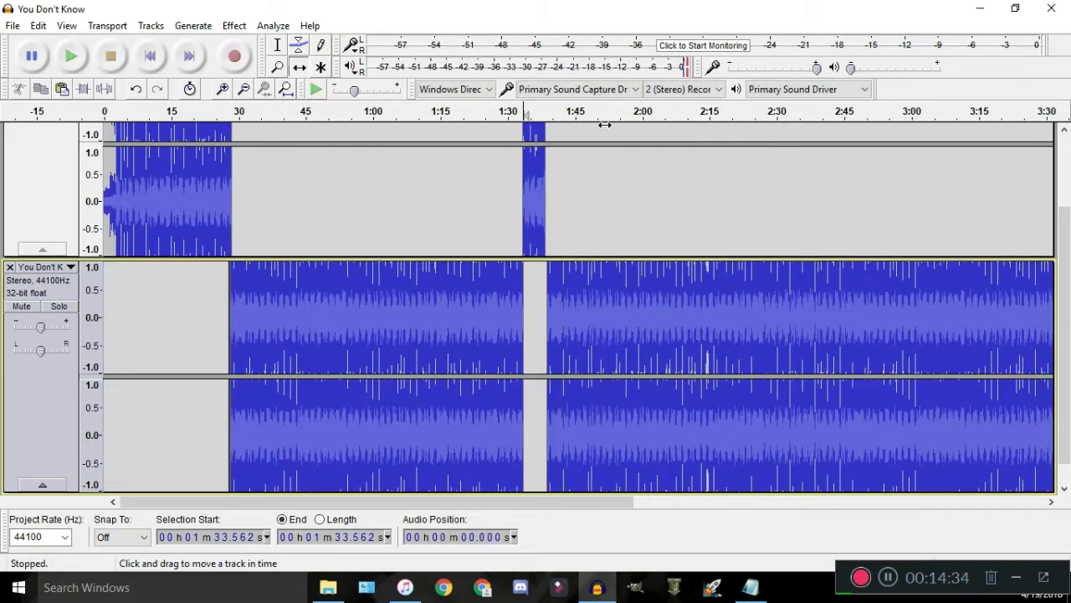
Select the lower track's section from about 3:59.1 to 5:17.7 with the Selection tool
{"action": "scroll", "coordinate": [545, 230], "scroll_direction": "down", "scroll_amount": 2}
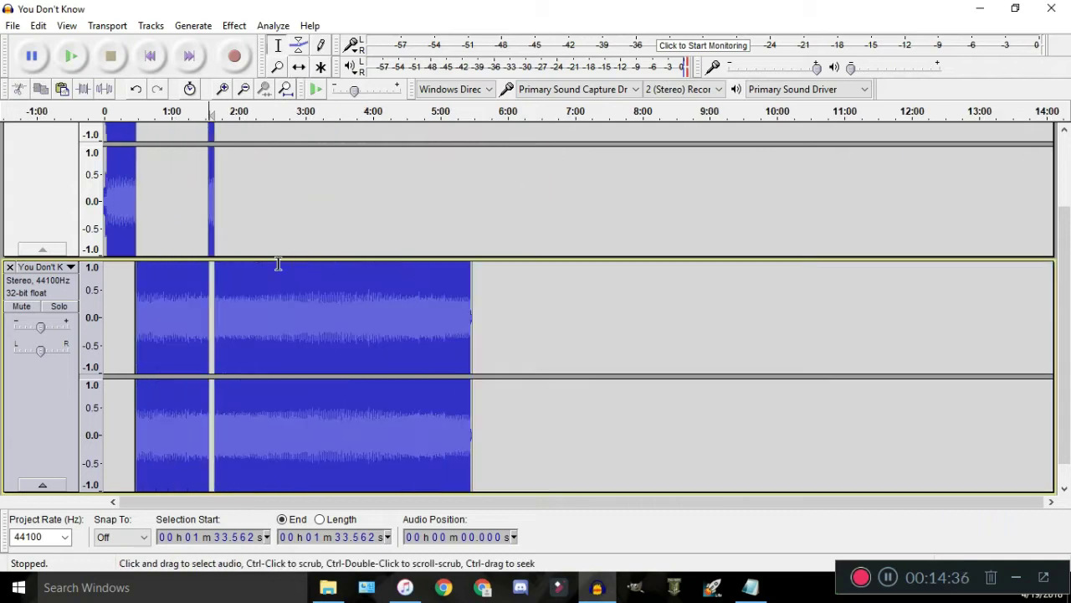
{"action": "scroll", "coordinate": [191, 271], "scroll_direction": "up", "scroll_amount": 1}
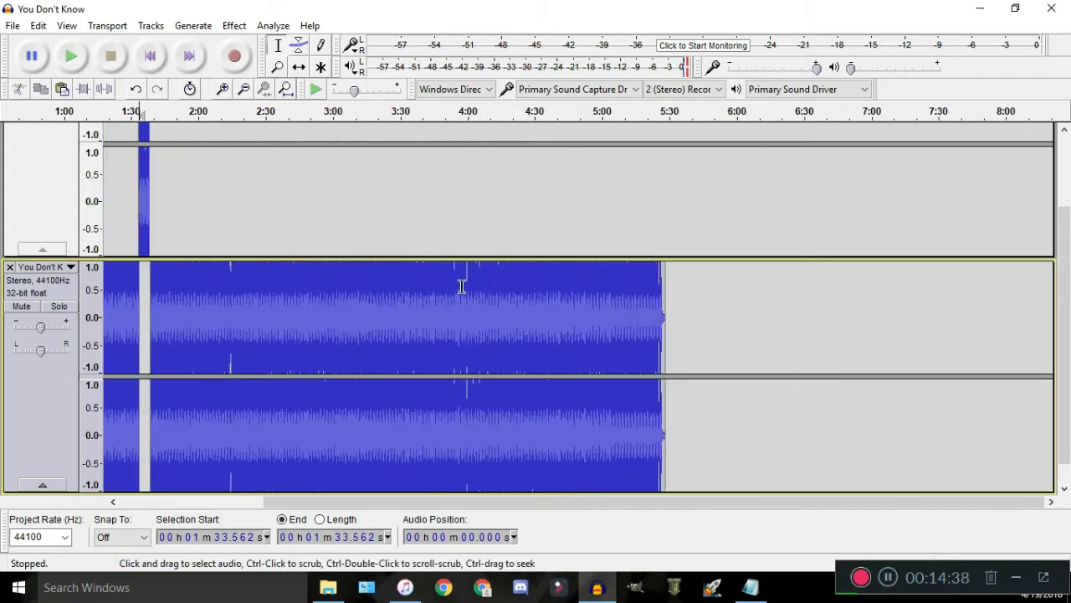
{"action": "left_click_drag", "start_coordinate": [465, 286], "coordinate": [642, 300]}
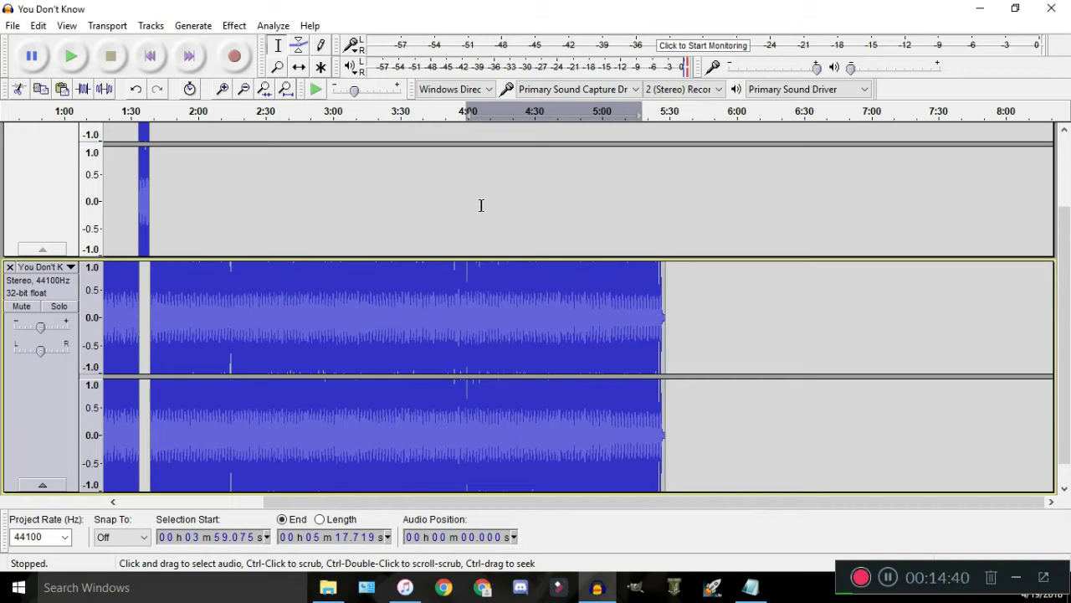
{"action": "scroll", "coordinate": [514, 306], "scroll_direction": "up", "scroll_amount": 1}
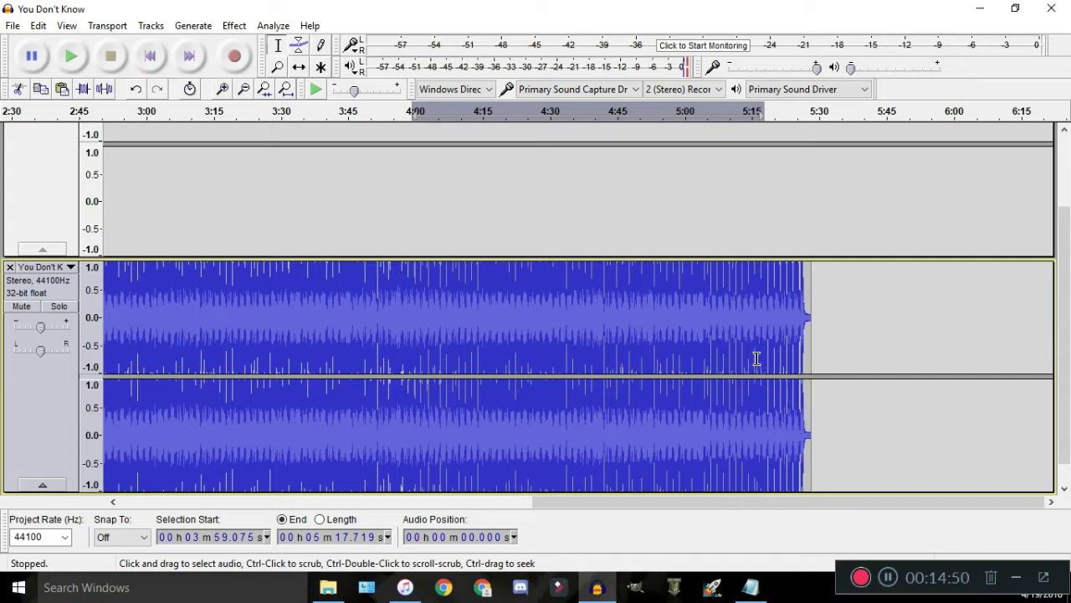
{"action": "key", "text": "shift"}
{"action": "scroll", "coordinate": [404, 203], "scroll_direction": "up", "scroll_amount": 1}
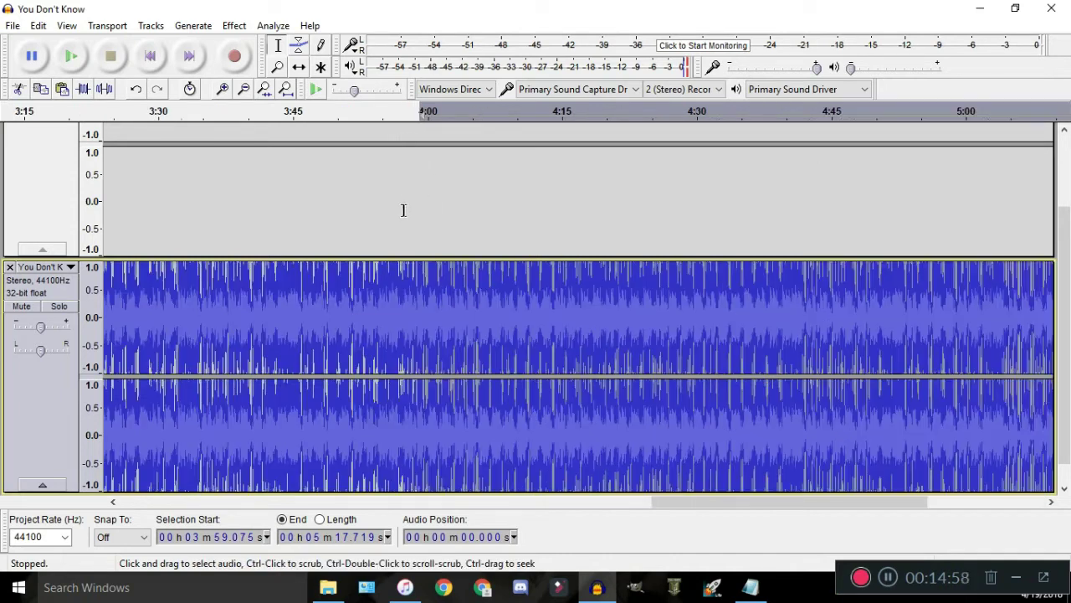
Audition the lower track from about 3:50 and move the selection start to about 3:53.7
{"action": "left_click", "coordinate": [394, 112]}
{"action": "scroll", "coordinate": [394, 112], "scroll_direction": "up", "scroll_amount": 1}
{"action": "key", "text": "space"}
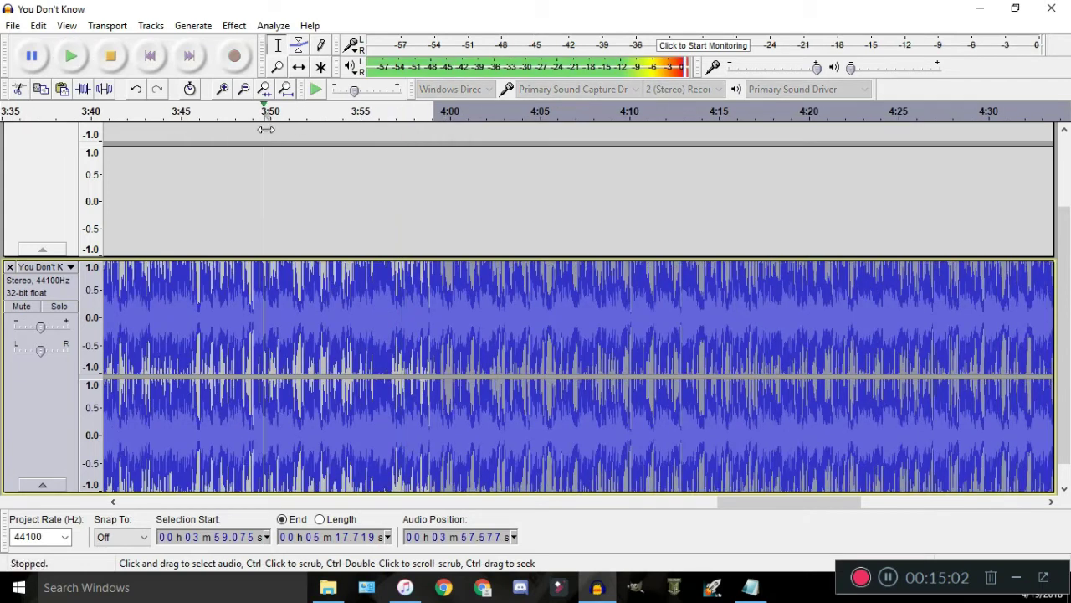
{"action": "left_click", "coordinate": [266, 129]}
{"action": "left_click", "coordinate": [287, 310], "text": "shift"}
{"action": "scroll", "coordinate": [285, 316], "scroll_direction": "up", "scroll_amount": 1}
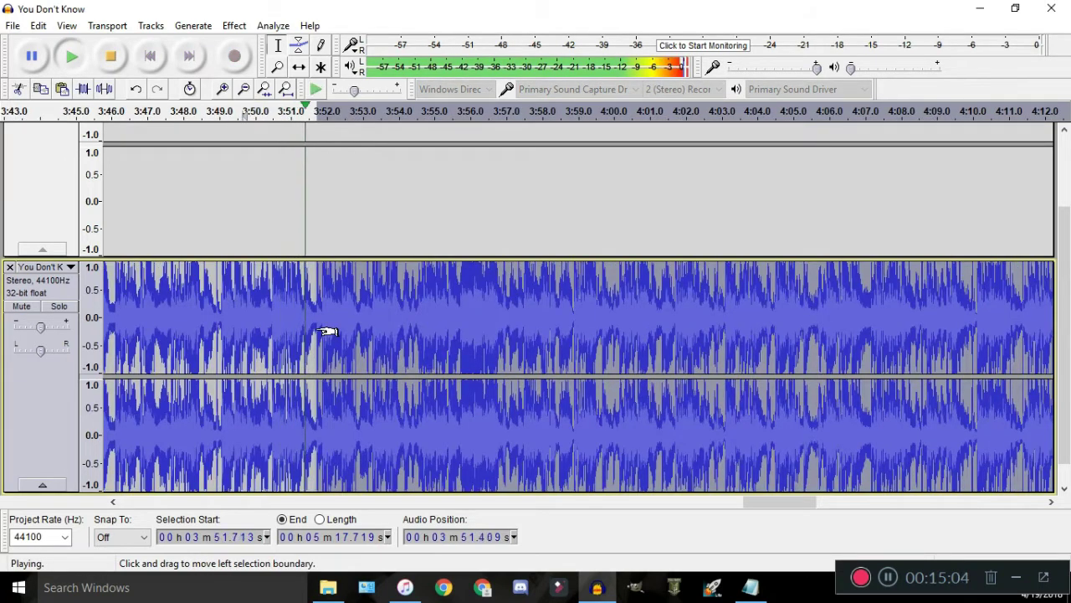
{"action": "left_click", "coordinate": [383, 347], "text": "shift"}
{"action": "scroll", "coordinate": [372, 346], "scroll_direction": "up", "scroll_amount": 2}
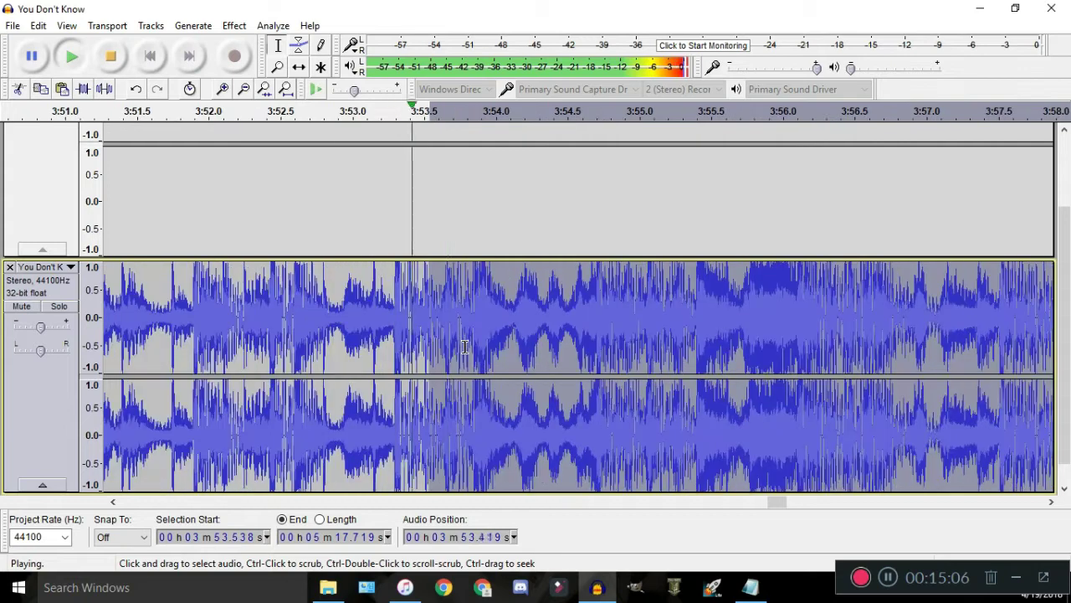
{"action": "left_click_drag", "start_coordinate": [430, 348], "coordinate": [469, 342]}
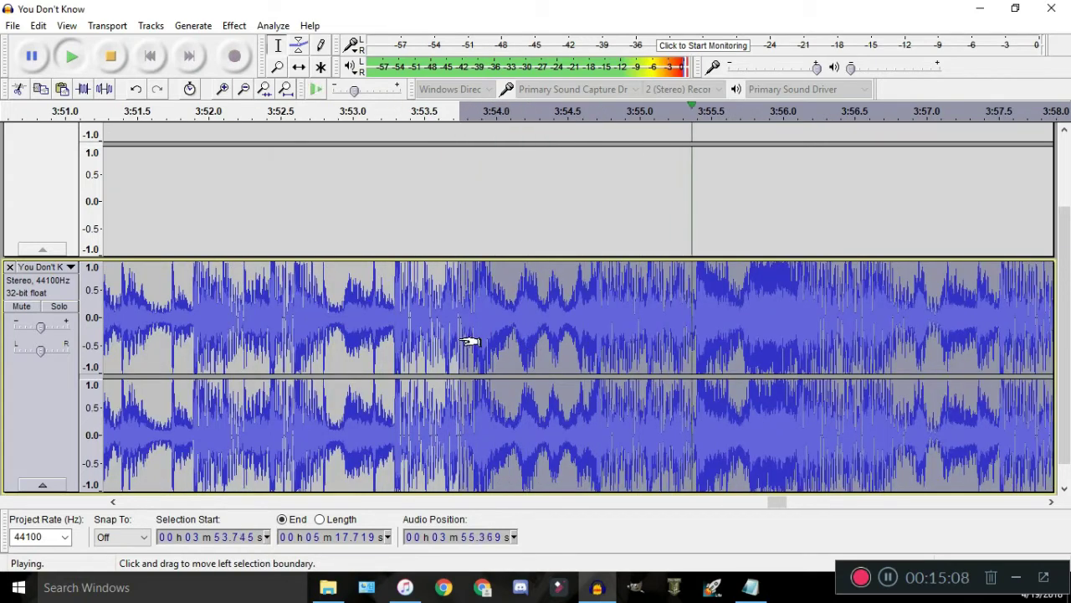
{"action": "scroll", "coordinate": [468, 342], "scroll_direction": "down", "scroll_amount": 6}
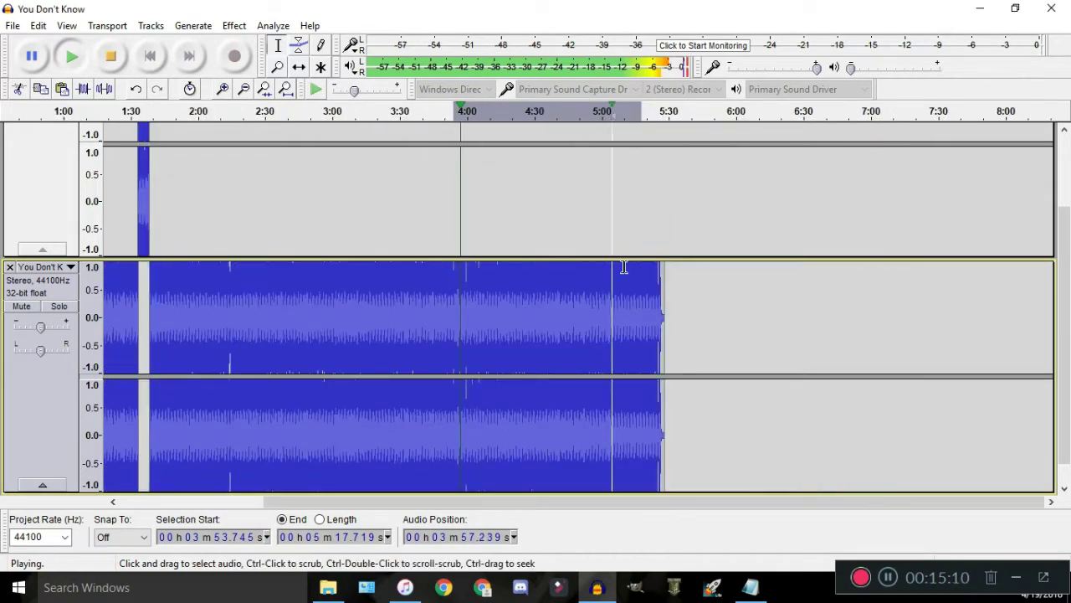
Audition the lower track near the selection's end, move that end to about 4:43.6, and stop playback
{"action": "left_click", "coordinate": [612, 111]}
{"action": "scroll", "coordinate": [623, 280], "scroll_direction": "up", "scroll_amount": 1}
{"action": "left_click_drag", "start_coordinate": [614, 325], "coordinate": [580, 251]}
{"action": "left_click", "coordinate": [478, 110]}
{"action": "scroll", "coordinate": [508, 309], "scroll_direction": "up", "scroll_amount": 1}
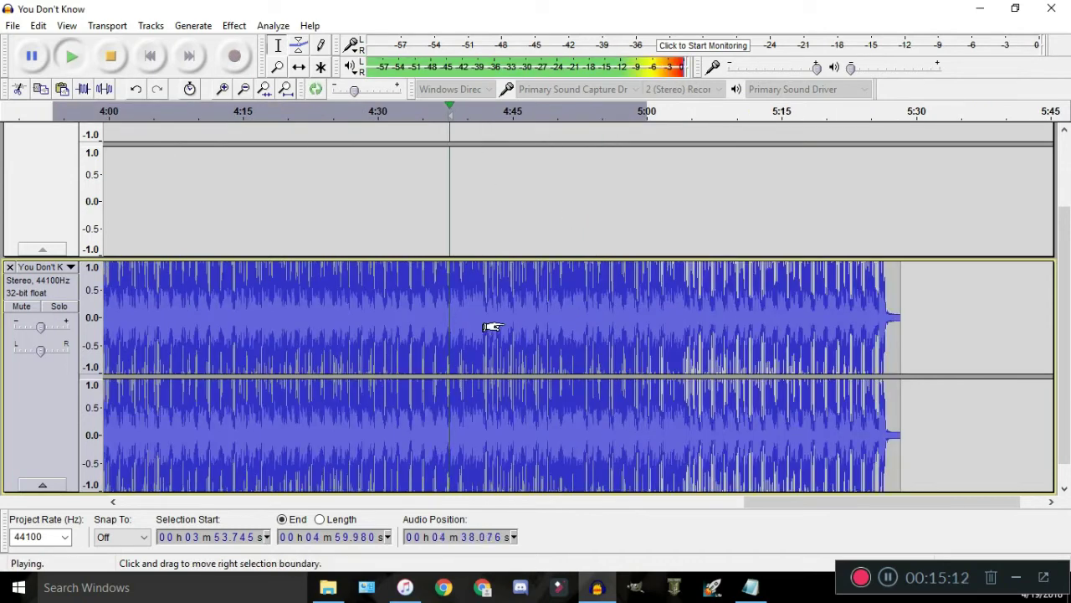
{"action": "left_click_drag", "start_coordinate": [536, 321], "coordinate": [512, 326]}
{"action": "scroll", "coordinate": [481, 327], "scroll_direction": "up", "scroll_amount": 2}
{"action": "key", "text": "space"}
{"action": "scroll", "coordinate": [432, 307], "scroll_direction": "down", "scroll_amount": 4}
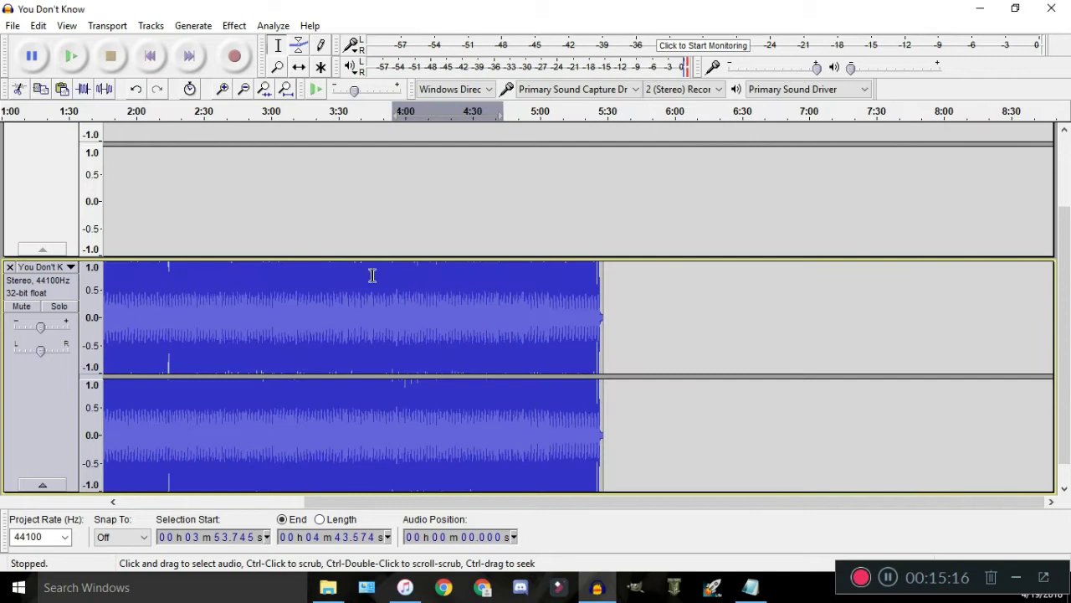
Copy the selected 3:53.7 to 4:43.6 section and paste it into the lower track at about 1:37.9
{"action": "scroll", "coordinate": [267, 277], "scroll_direction": "down", "scroll_amount": 2}
{"action": "scroll", "coordinate": [135, 226], "scroll_direction": "up", "scroll_amount": 2}
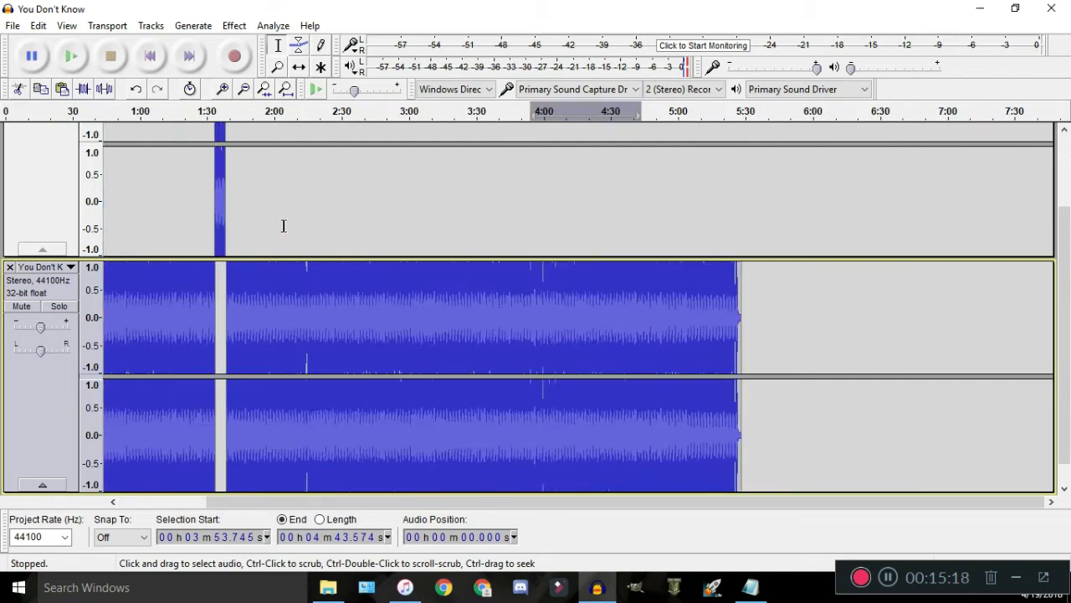
{"action": "scroll", "coordinate": [202, 228], "scroll_direction": "up", "scroll_amount": 2}
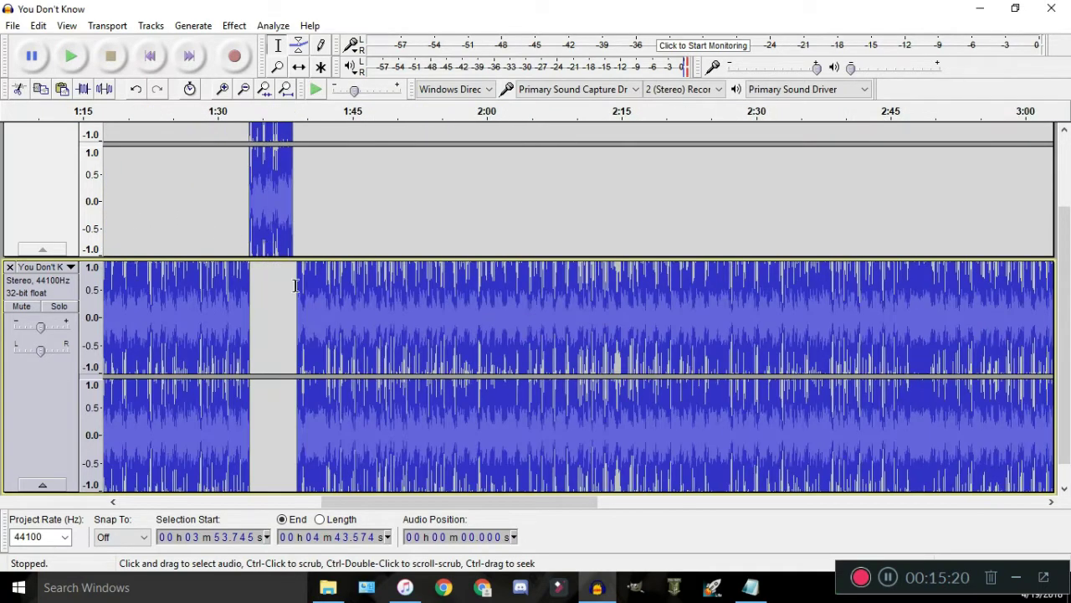
{"action": "left_click_drag", "start_coordinate": [289, 303], "coordinate": [735, 303]}
{"action": "scroll", "coordinate": [289, 276], "scroll_direction": "up", "scroll_amount": 5}
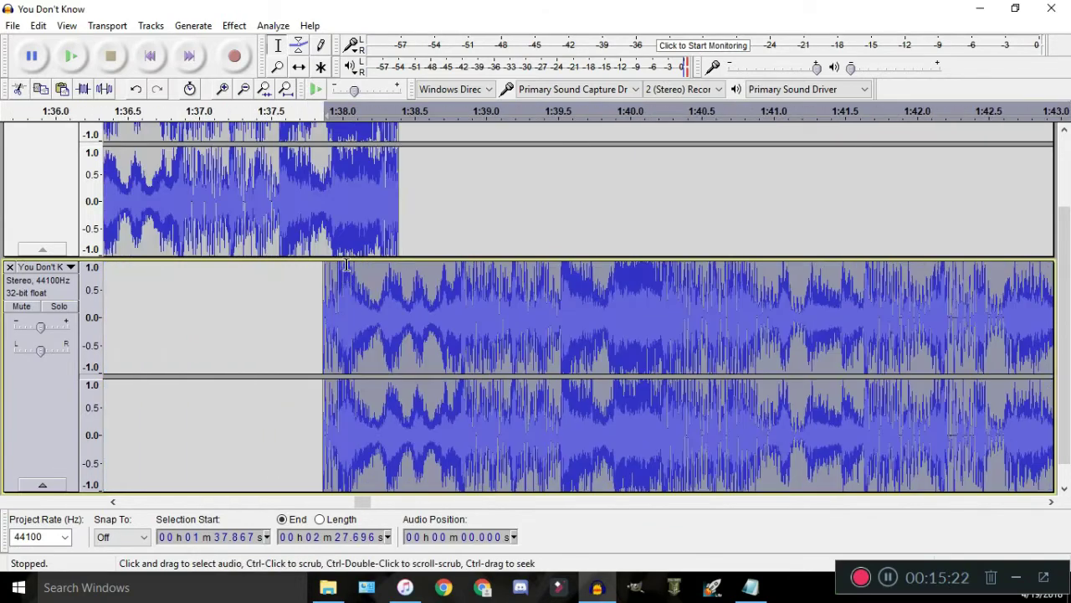
Move the lower track's pasted section with the Time Shift tool to start at about 1:35.9, aligning its waveform with the upper clip
{"action": "key", "text": "F5"}
{"action": "left_click_drag", "start_coordinate": [444, 323], "coordinate": [305, 325]}
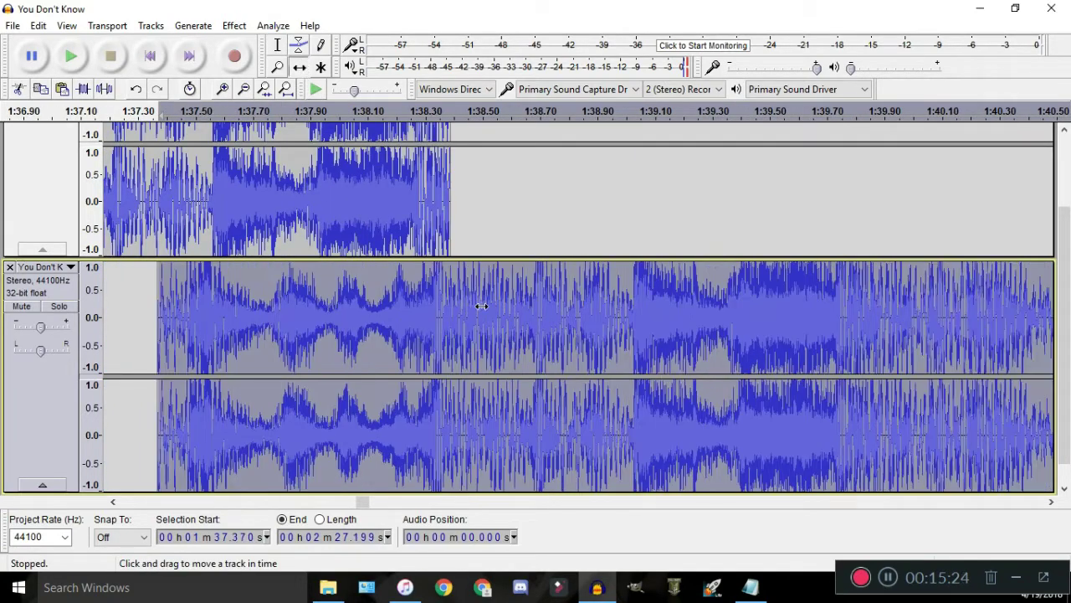
{"action": "scroll", "coordinate": [305, 324], "scroll_direction": "down", "scroll_amount": 2}
{"action": "left_click_drag", "start_coordinate": [471, 293], "coordinate": [267, 275]}
{"action": "scroll", "coordinate": [267, 276], "scroll_direction": "up", "scroll_amount": 3}
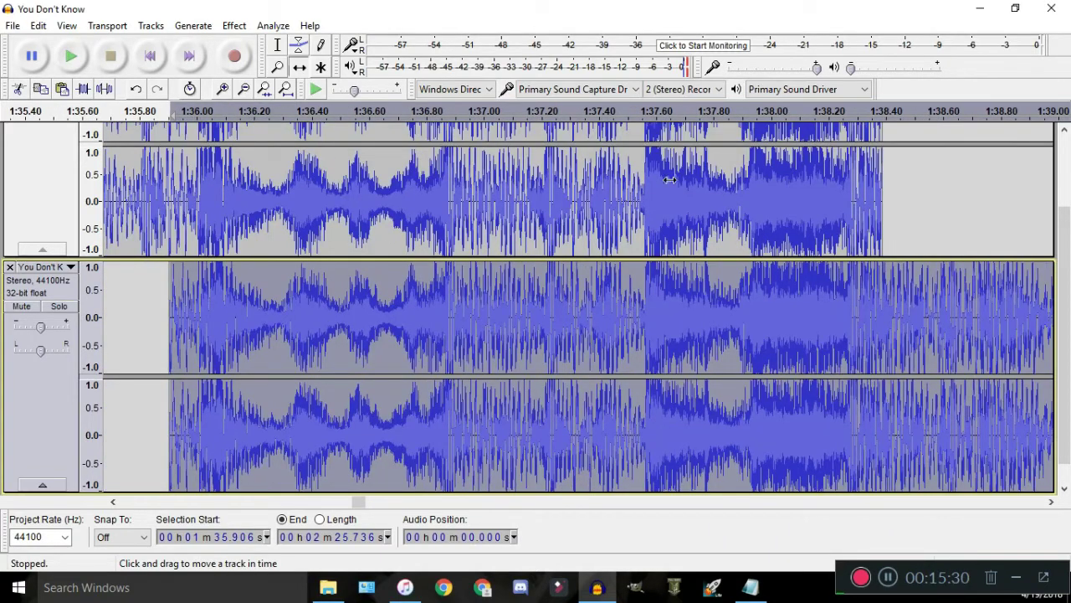
Shift the lower track's second clip to start at 1:35.903, lining its waveform up with the matching peaks in the upper track
{"action": "left_click_drag", "start_coordinate": [488, 293], "coordinate": [918, 285]}
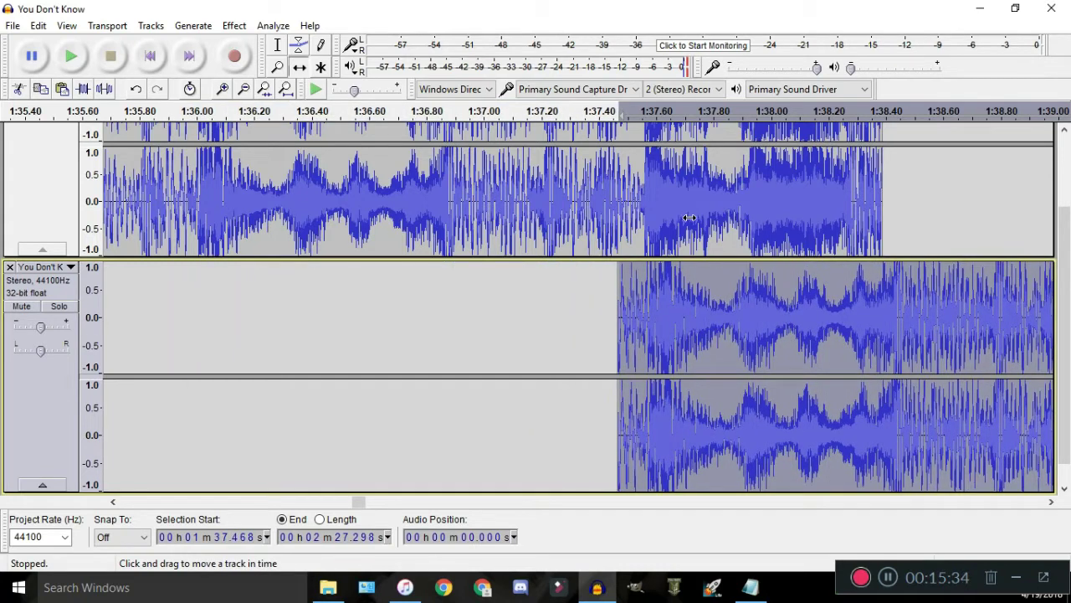
{"action": "left_click_drag", "start_coordinate": [718, 302], "coordinate": [388, 325]}
{"action": "scroll", "coordinate": [611, 299], "scroll_direction": "up", "scroll_amount": 6}
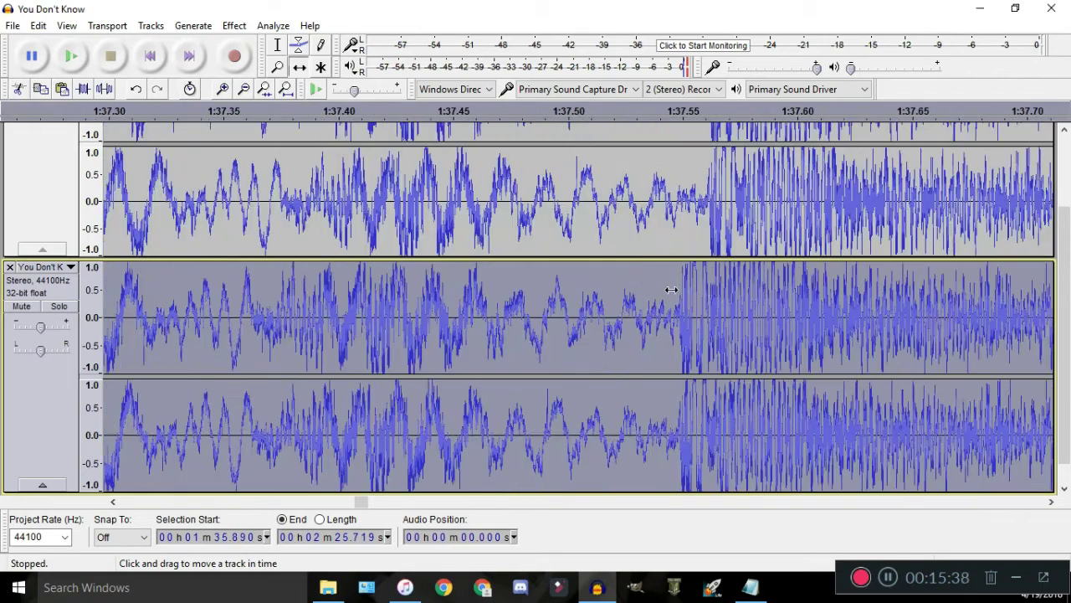
{"action": "left_click_drag", "start_coordinate": [863, 322], "coordinate": [600, 327]}
{"action": "scroll", "coordinate": [662, 326], "scroll_direction": "up", "scroll_amount": 2}
{"action": "scroll", "coordinate": [600, 326], "scroll_direction": "up", "scroll_amount": 4}
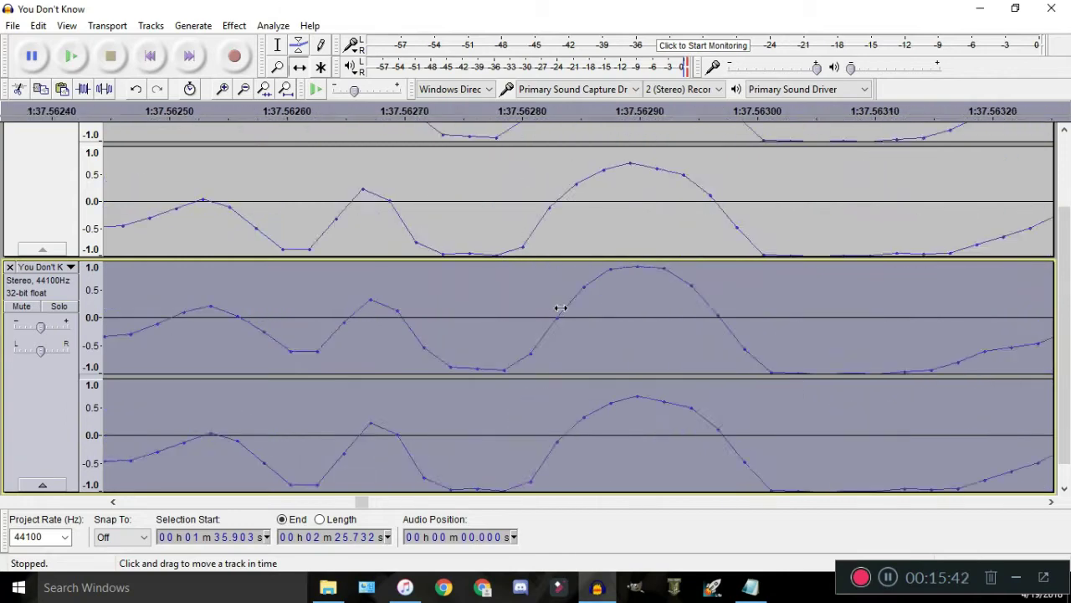
Delete the overlapping end of the upper track's clip, from 1:35.903 to the clip's end
{"action": "scroll", "coordinate": [518, 291], "scroll_direction": "down", "scroll_amount": 13}
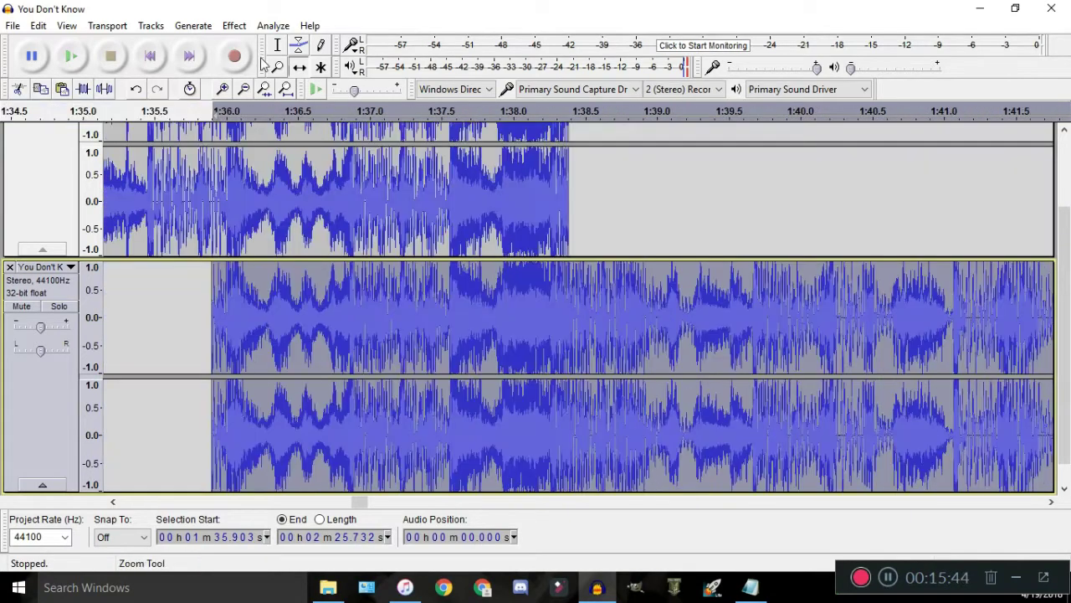
{"action": "left_click", "coordinate": [283, 47]}
{"action": "left_click_drag", "start_coordinate": [608, 178], "coordinate": [205, 224]}
{"action": "scroll", "coordinate": [212, 221], "scroll_direction": "up", "scroll_amount": 3}
{"action": "key", "text": "Delete"}
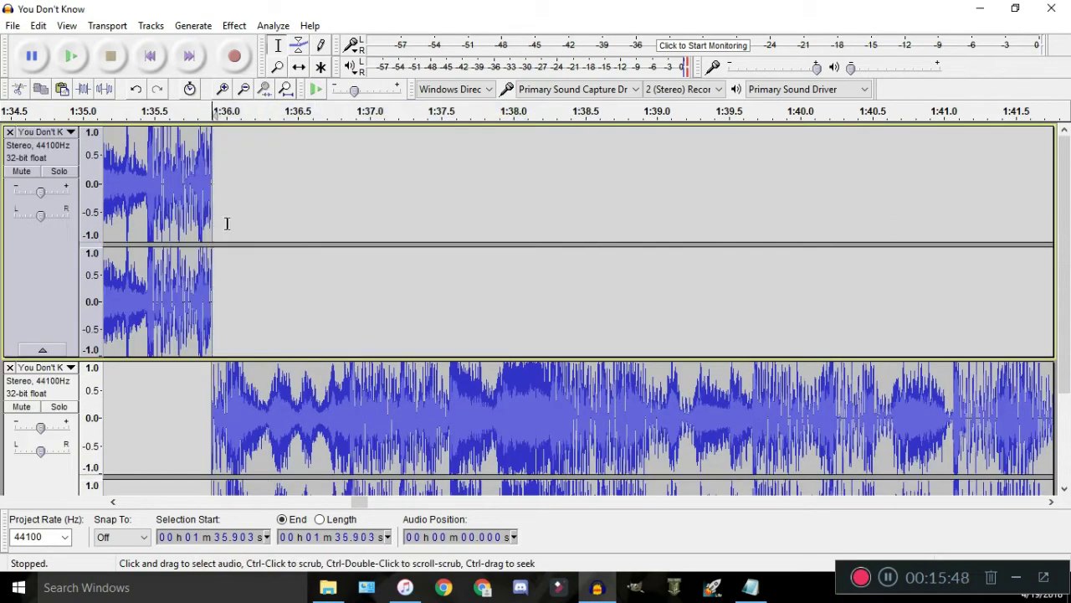
Play the join at 1:35.903 at a reduced system volume to check the transition, and stop playback
{"action": "scroll", "coordinate": [192, 176], "scroll_direction": "down", "scroll_amount": 2}
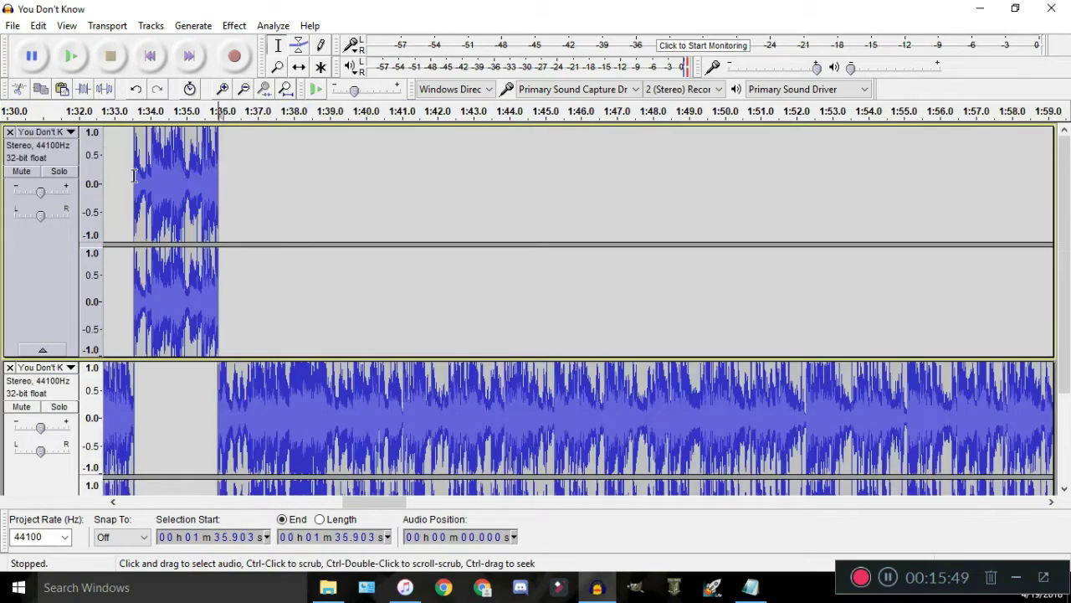
{"action": "left_click", "coordinate": [174, 113]}
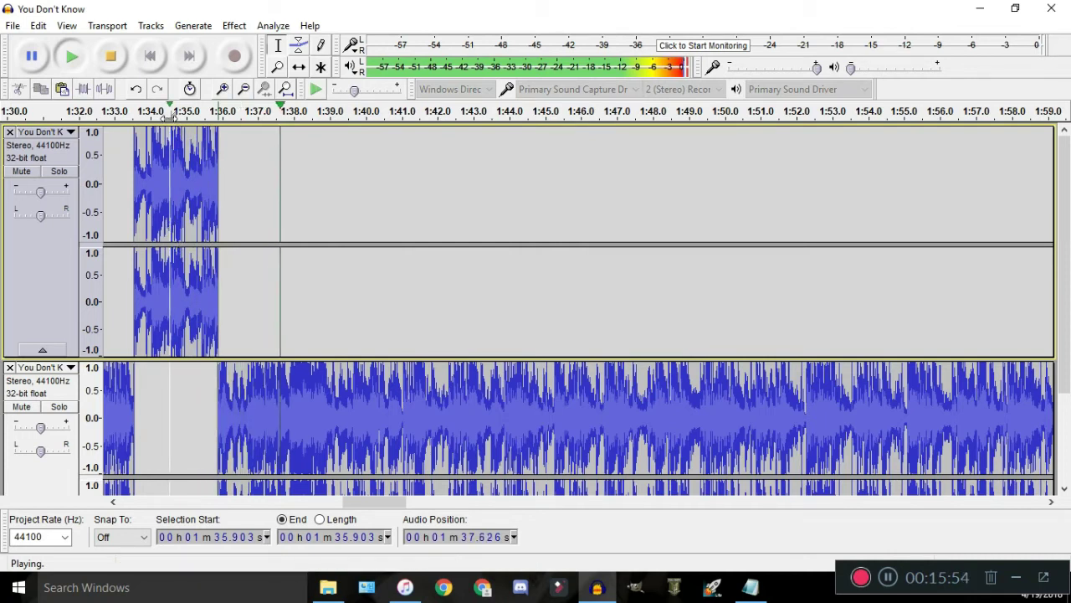
{"action": "scroll", "coordinate": [165, 242], "scroll_direction": "up", "scroll_amount": 2, "text": "ctrl"}
{"action": "key", "text": "XF86AudioLowerVolume"}
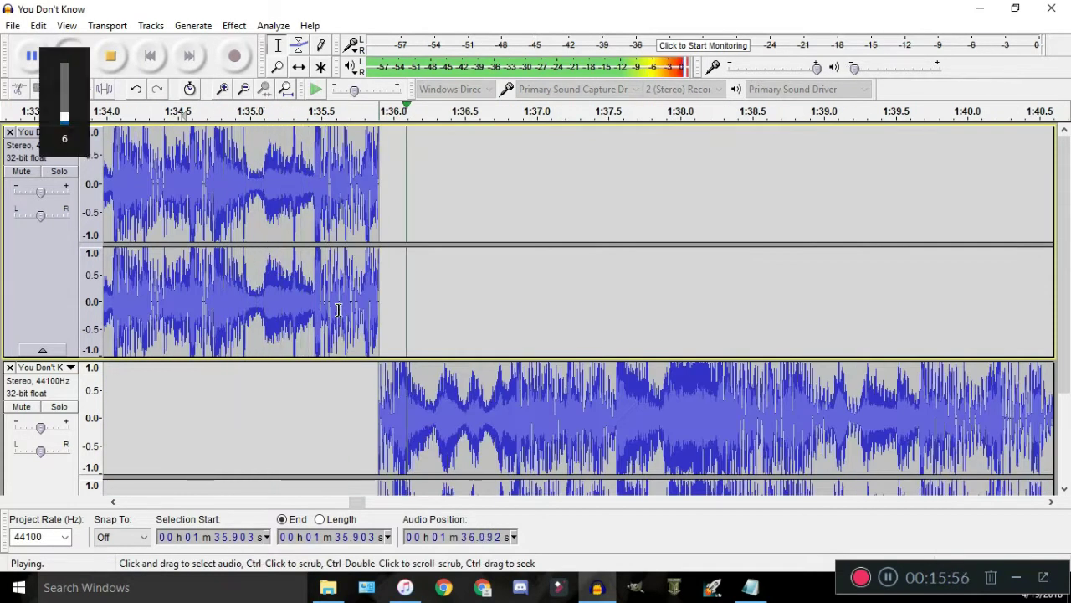
{"action": "scroll", "coordinate": [338, 309], "scroll_direction": "down", "scroll_amount": 4, "text": "ctrl"}
{"action": "key", "text": "XF86AudioLowerVolume"}
{"action": "key", "text": "XF86AudioLowerVolume"}
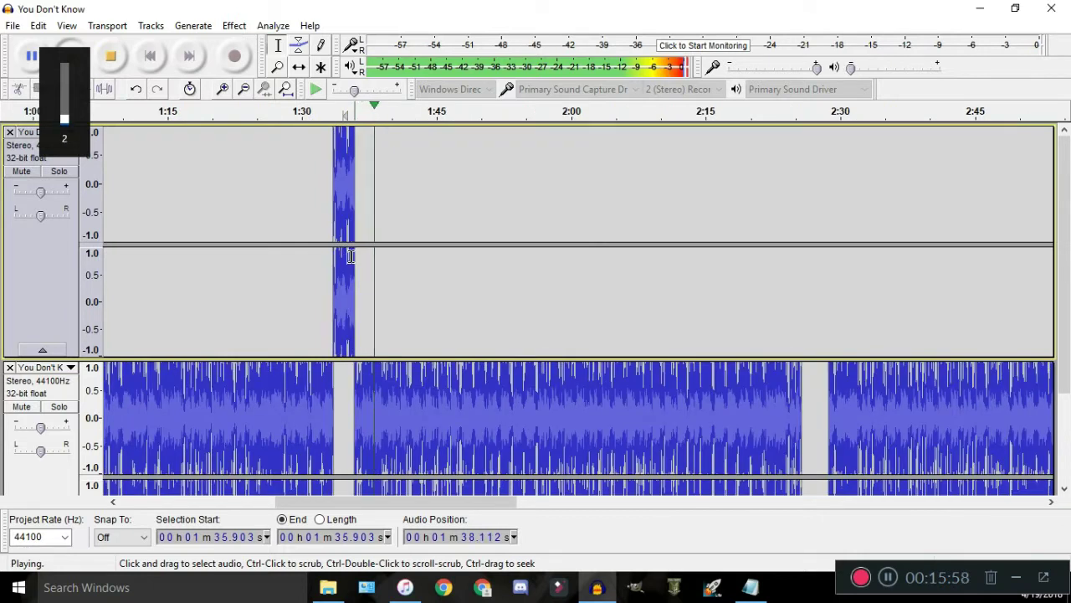
{"action": "scroll", "coordinate": [351, 255], "scroll_direction": "down", "scroll_amount": 3, "text": "ctrl"}
{"action": "key", "text": "space"}
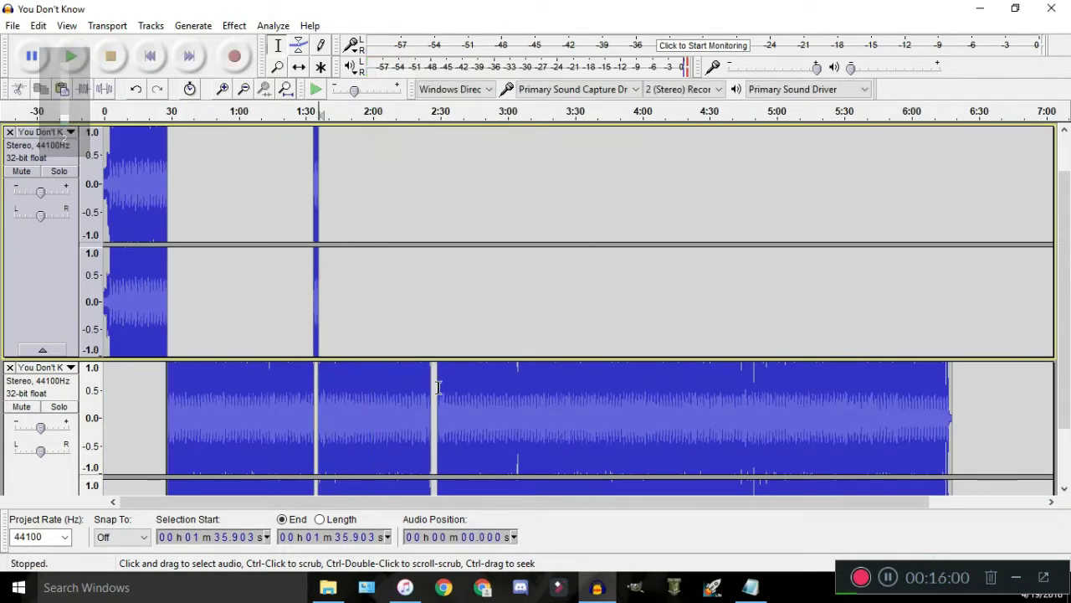
Move the lower track's last clip into the upper track so that it starts at about 2:26.5
{"action": "scroll", "coordinate": [438, 386], "scroll_direction": "down", "scroll_amount": 1}
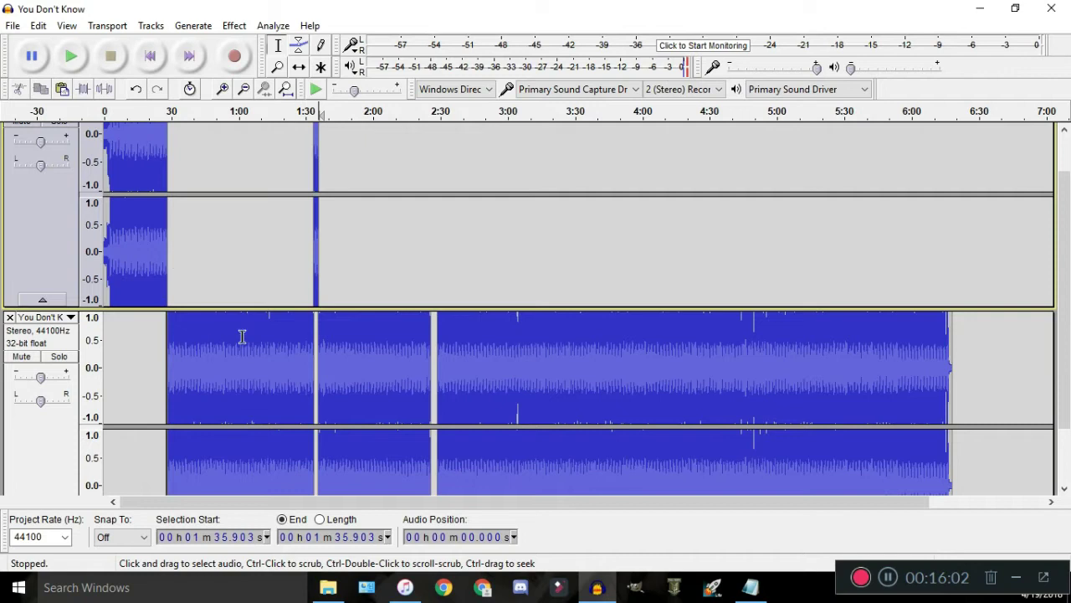
{"action": "scroll", "coordinate": [247, 331], "scroll_direction": "down", "scroll_amount": 1}
{"action": "scroll", "coordinate": [356, 167], "scroll_direction": "up", "scroll_amount": 1, "text": "ctrl"}
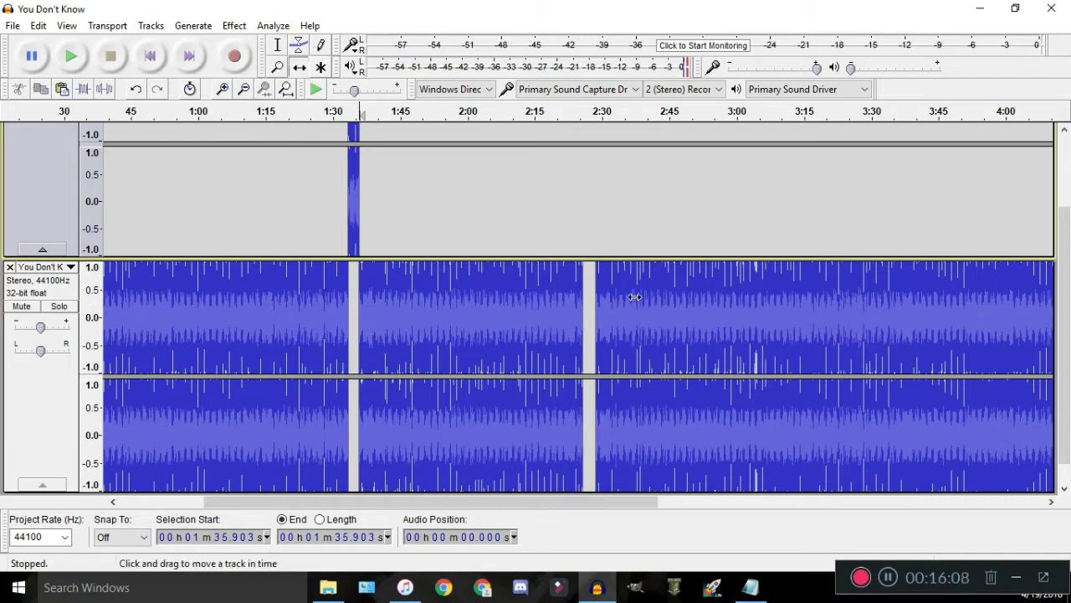
{"action": "left_click_drag", "start_coordinate": [636, 297], "coordinate": [622, 232]}
Play the transition from the lower track's end at about 2:25.7 into the moved clip, and stop playback
{"action": "scroll", "coordinate": [522, 322], "scroll_direction": "up", "scroll_amount": 3}
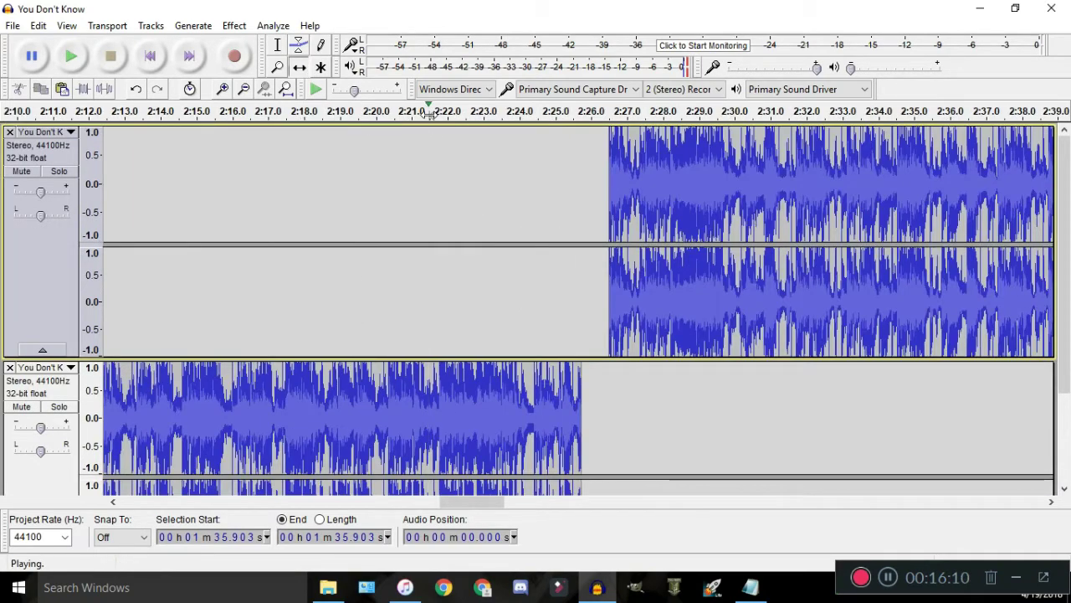
{"action": "scroll", "coordinate": [535, 235], "scroll_direction": "up", "scroll_amount": 2}
{"action": "scroll", "coordinate": [505, 227], "scroll_direction": "down", "scroll_amount": 1}
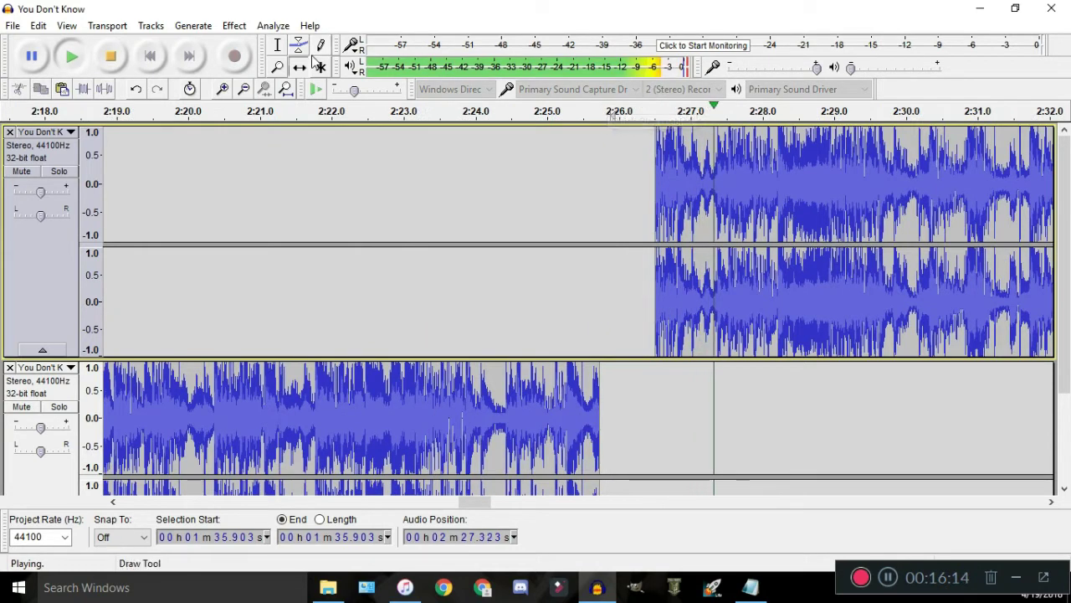
{"action": "key", "text": "space"}
Shift the upper track's last clip later so that it starts at 2:37.701
{"action": "scroll", "coordinate": [564, 209], "scroll_direction": "down", "scroll_amount": 5}
{"action": "left_click_drag", "start_coordinate": [461, 186], "coordinate": [488, 185]}
{"action": "scroll", "coordinate": [278, 198], "scroll_direction": "up", "scroll_amount": 1}
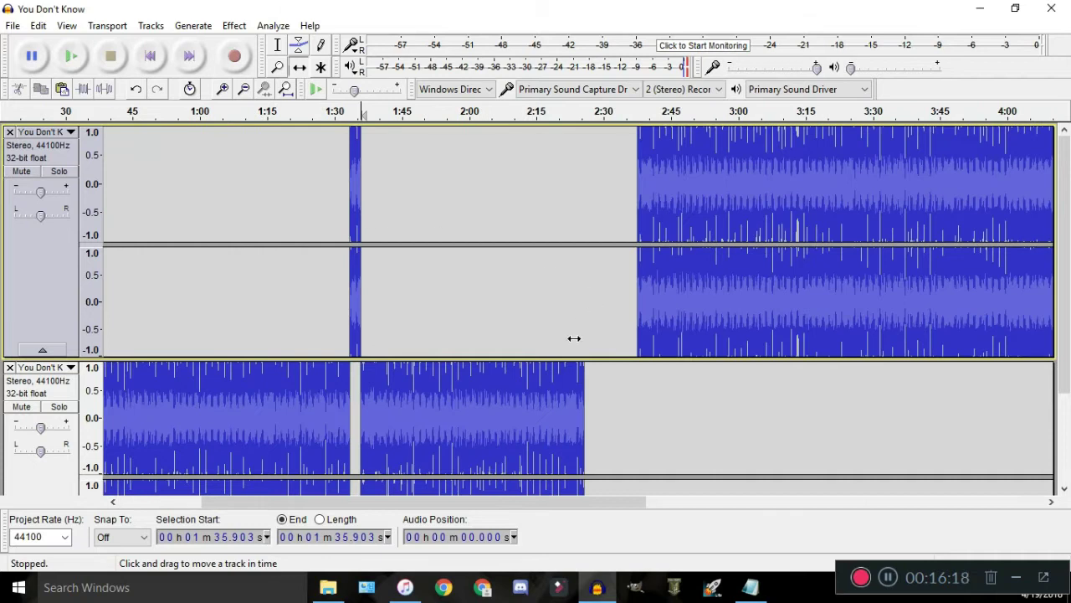
Select the lower track from 1:16.983 to 1:34.547, running past the end of its first clip
{"action": "scroll", "coordinate": [345, 333], "scroll_direction": "up", "scroll_amount": 1}
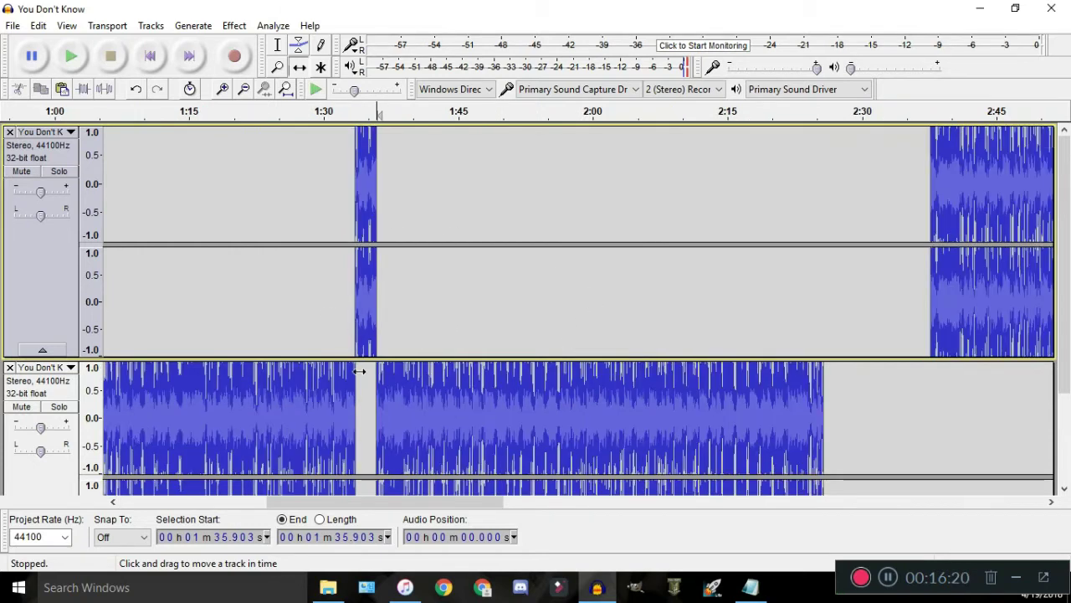
{"action": "scroll", "coordinate": [359, 371], "scroll_direction": "down", "scroll_amount": 1}
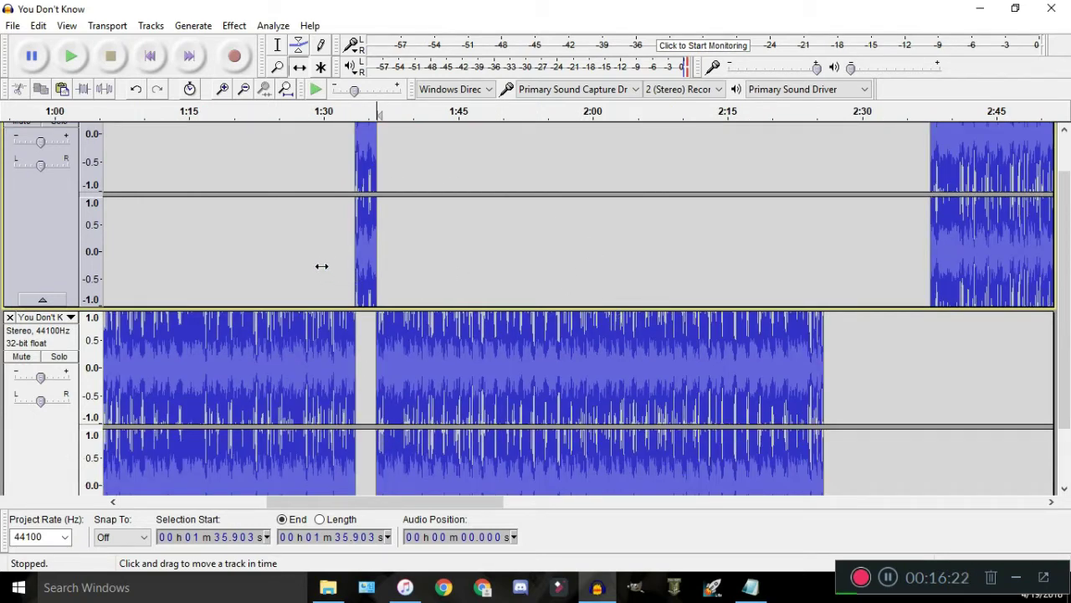
{"action": "left_click_drag", "start_coordinate": [363, 331], "coordinate": [264, 369]}
{"action": "scroll", "coordinate": [326, 373], "scroll_direction": "down", "scroll_amount": 1}
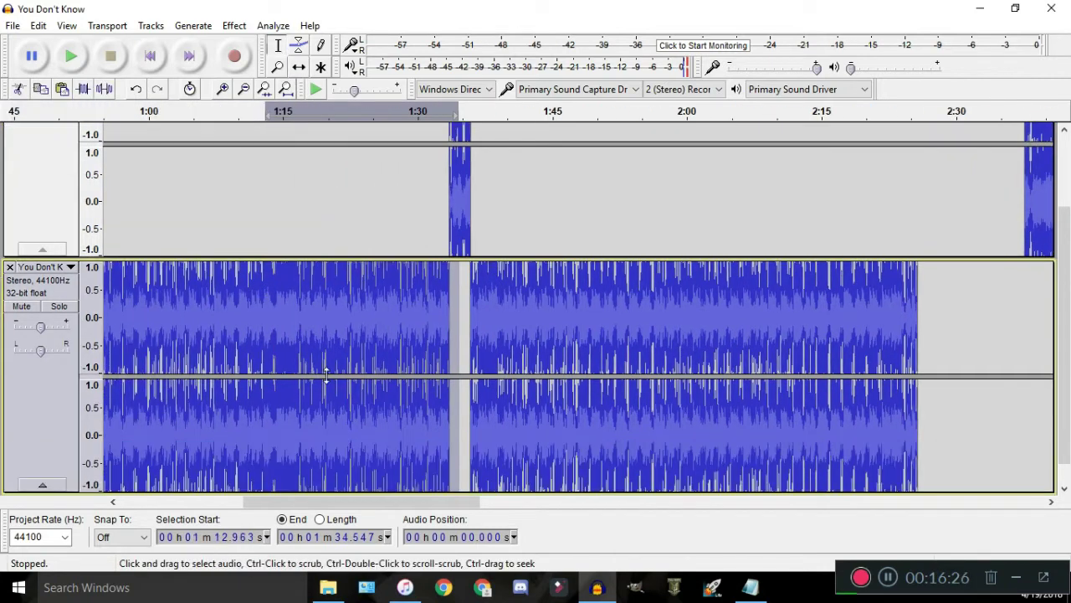
{"action": "left_click", "coordinate": [299, 325], "text": "shift"}
{"action": "scroll", "coordinate": [298, 323], "scroll_direction": "up", "scroll_amount": 1}
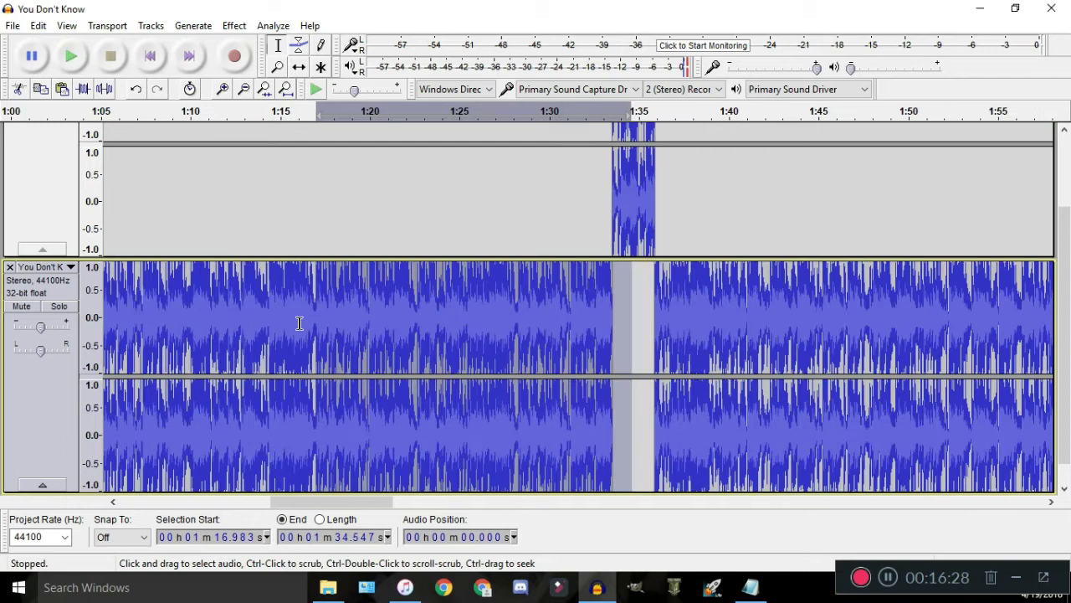
Move the selection's start to 1:16.459 and play the lower track from about 1:15
{"action": "left_click_drag", "start_coordinate": [335, 304], "coordinate": [313, 304]}
{"action": "scroll", "coordinate": [289, 198], "scroll_direction": "down", "scroll_amount": 1}
{"action": "left_click", "coordinate": [293, 121]}
{"action": "scroll", "coordinate": [368, 324], "scroll_direction": "up", "scroll_amount": 3}
{"action": "mouse_move", "coordinate": [368, 324]}
{"action": "left_mouse_down"}
{"action": "mouse_move", "coordinate": [405, 326]}
{"action": "mouse_move", "coordinate": [382, 328]}
{"action": "left_mouse_up"}
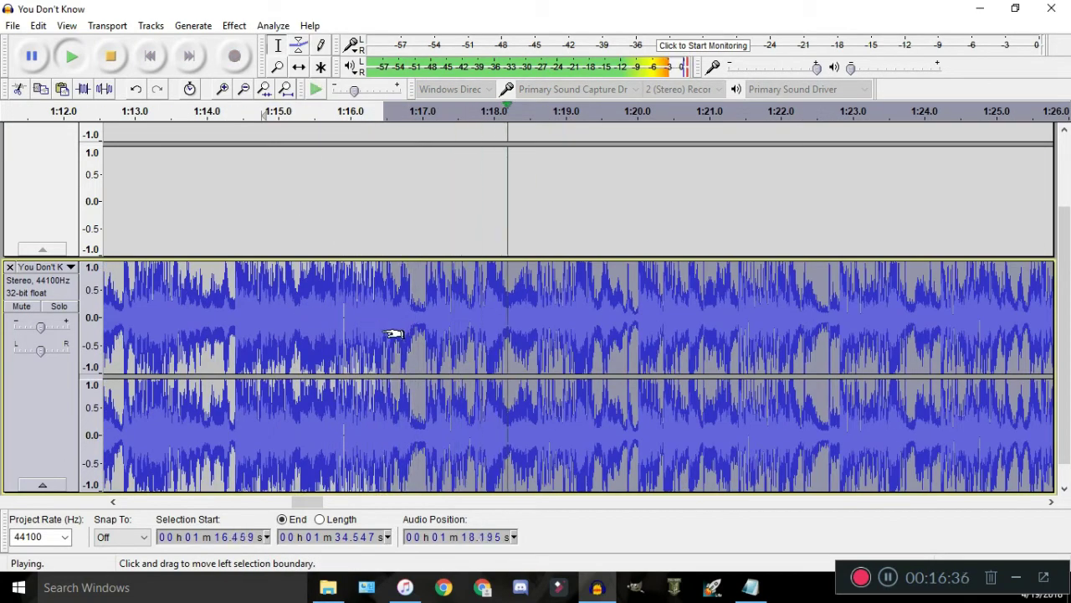
{"action": "scroll", "coordinate": [394, 334], "scroll_direction": "down", "scroll_amount": 2}
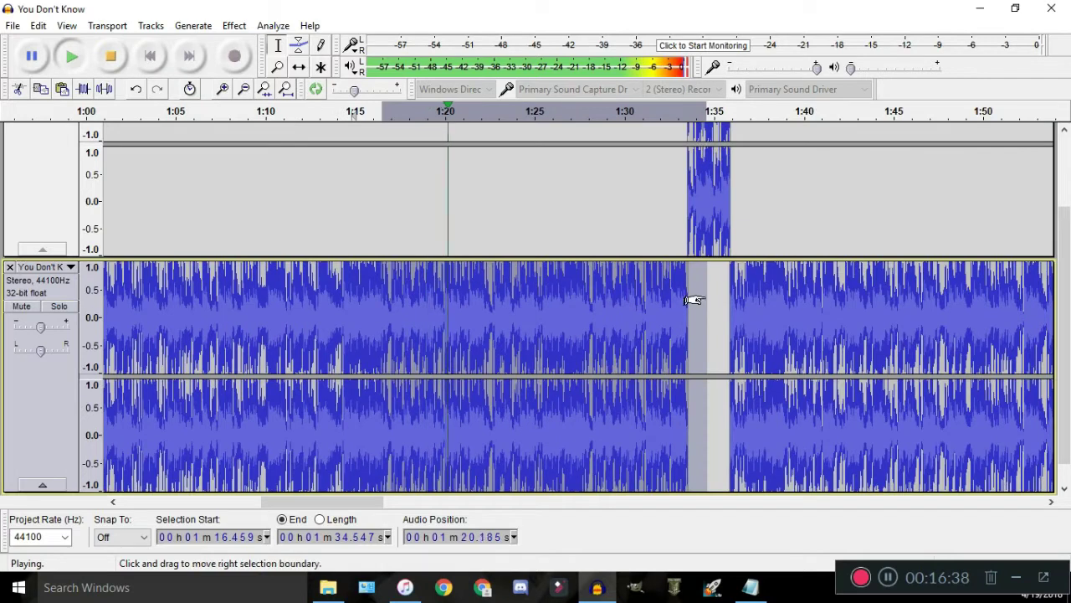
Listen to the audio from about 1:34.5 across the short clip's join, and stop playback
{"action": "left_click", "coordinate": [696, 116]}
{"action": "scroll", "coordinate": [716, 285], "scroll_direction": "up", "scroll_amount": 1}
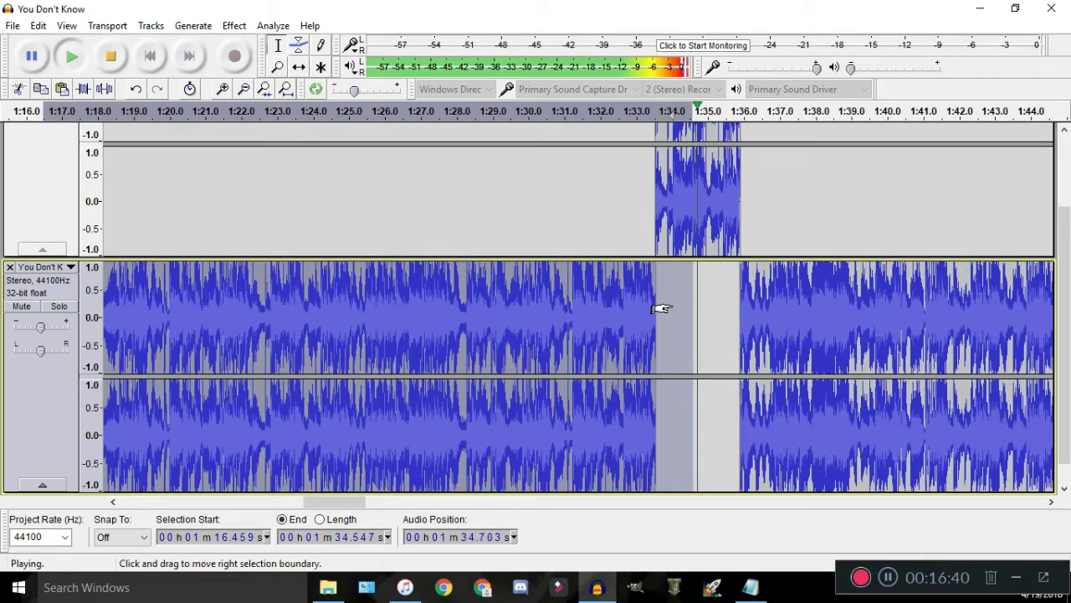
{"action": "left_click_drag", "start_coordinate": [676, 303], "coordinate": [631, 265]}
{"action": "scroll", "coordinate": [631, 265], "scroll_direction": "down", "scroll_amount": 1}
{"action": "scroll", "coordinate": [629, 265], "scroll_direction": "down", "scroll_amount": 2}
{"action": "scroll", "coordinate": [628, 266], "scroll_direction": "up", "scroll_amount": 2}
{"action": "key", "text": "space"}
Cut the upper track's last clip starting at 2:37.701 and paste it into a new track below the others
{"action": "key", "text": "ctrl+a"}
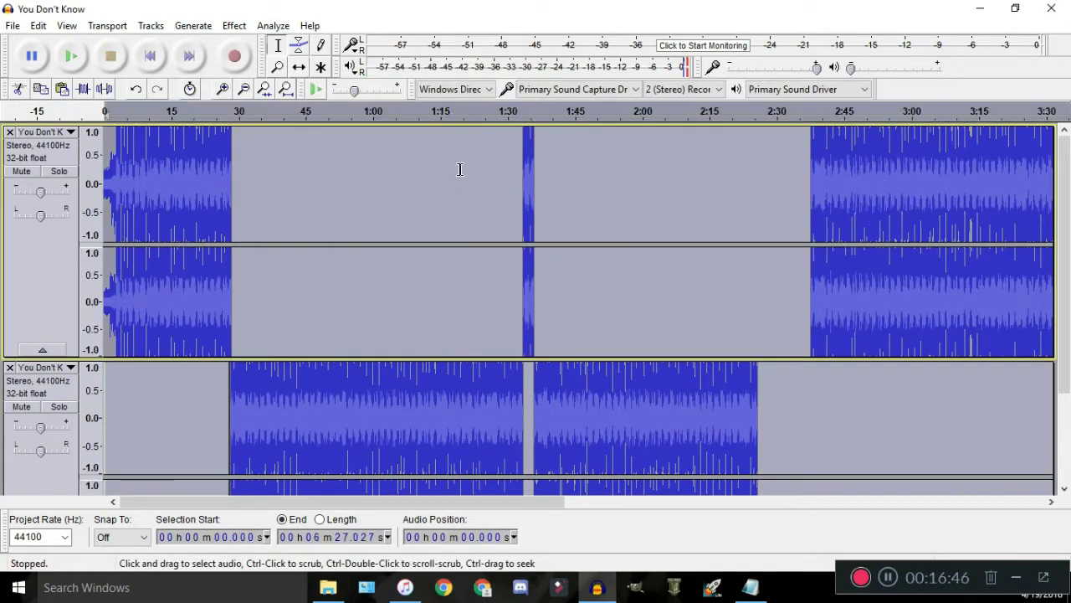
{"action": "scroll", "coordinate": [581, 244], "scroll_direction": "right", "scroll_amount": 5}
{"action": "double_click", "coordinate": [602, 237]}
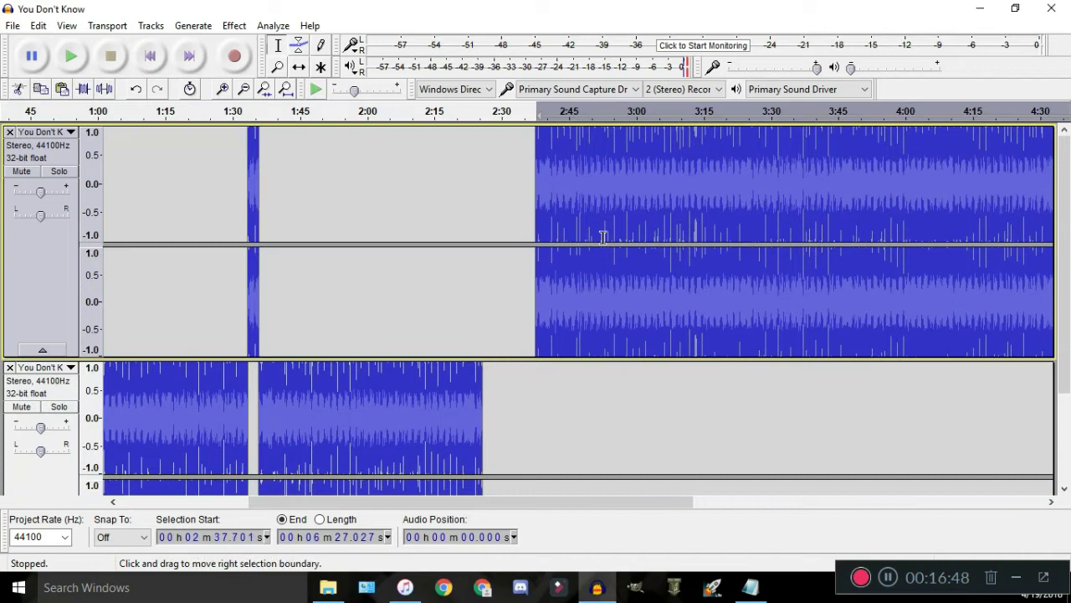
{"action": "scroll", "coordinate": [494, 267], "scroll_direction": "down", "scroll_amount": 1}
{"action": "key", "text": "Delete"}
{"action": "scroll", "coordinate": [427, 412], "scroll_direction": "down", "scroll_amount": 2}
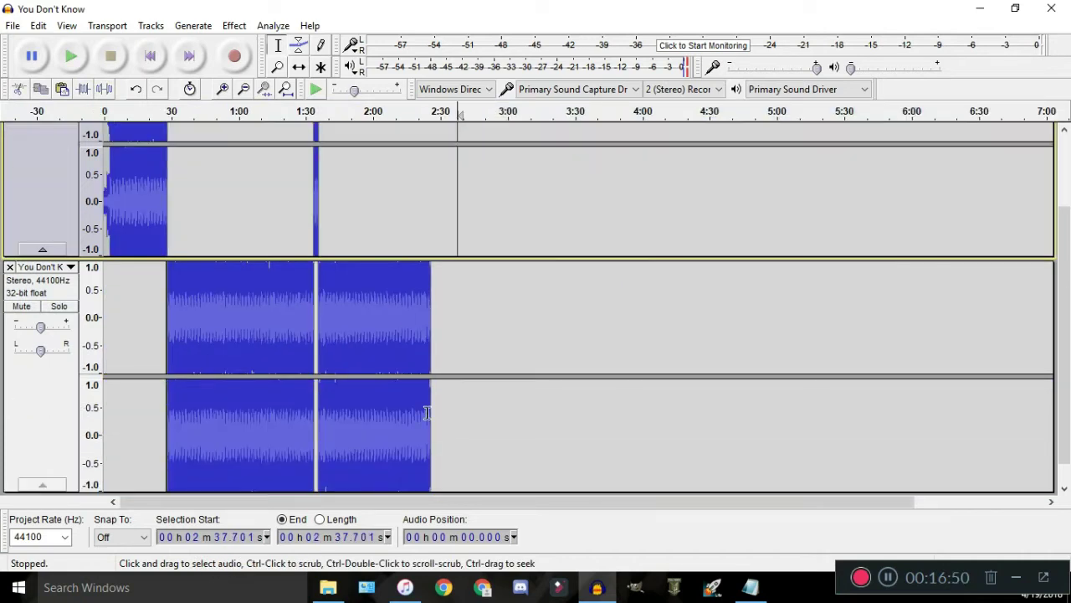
{"action": "scroll", "coordinate": [548, 463], "scroll_direction": "up", "scroll_amount": 2}
{"action": "scroll", "coordinate": [513, 439], "scroll_direction": "down", "scroll_amount": 1}
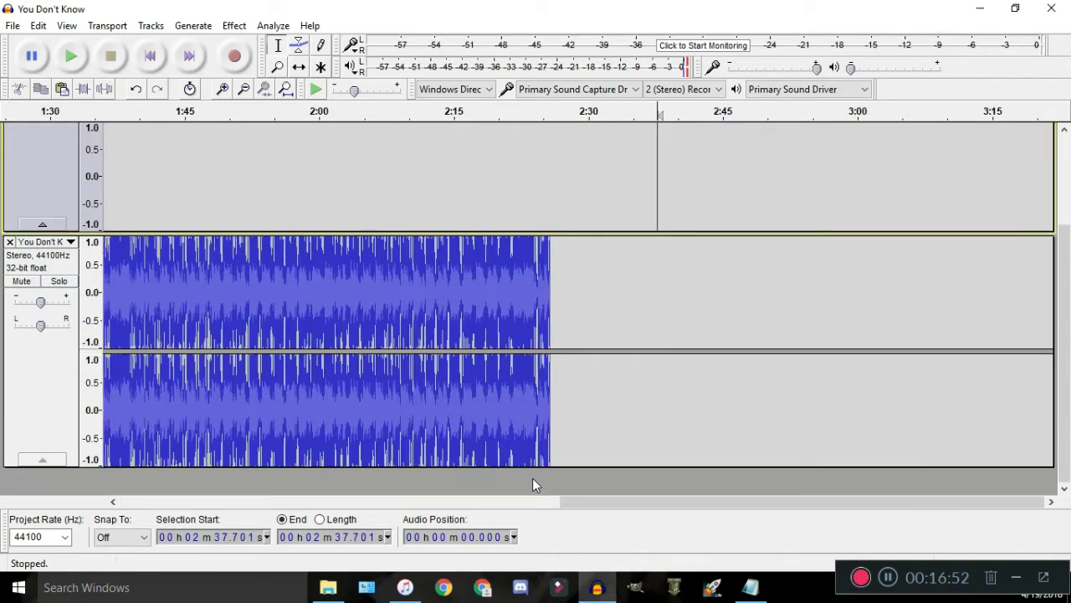
{"action": "left_click", "coordinate": [533, 478]}
{"action": "key", "text": "ctrl+v"}
Shift the pasted clip in the new track later so that it starts at about 4:16
{"action": "left_click", "coordinate": [299, 67]}
{"action": "scroll", "coordinate": [271, 318], "scroll_direction": "down", "scroll_amount": 2}
{"action": "left_click_drag", "start_coordinate": [270, 318], "coordinate": [944, 311]}
{"action": "scroll", "coordinate": [369, 301], "scroll_direction": "up", "scroll_amount": 1}
{"action": "scroll", "coordinate": [368, 301], "scroll_direction": "up", "scroll_amount": 3}
{"action": "key", "text": "ctrl+a"}
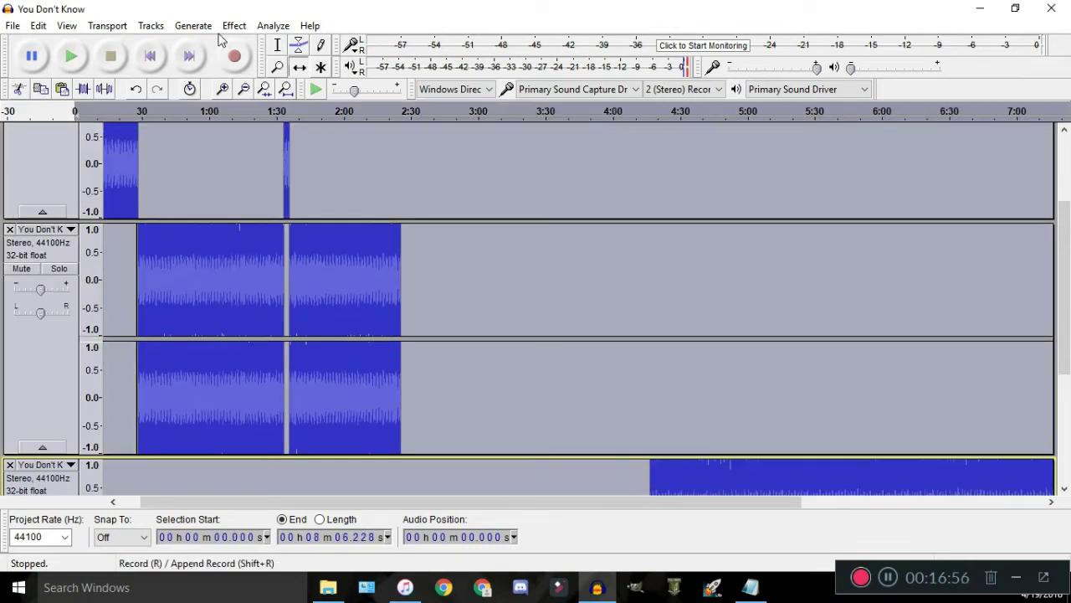
{"action": "scroll", "coordinate": [337, 166], "scroll_direction": "up", "scroll_amount": 3}
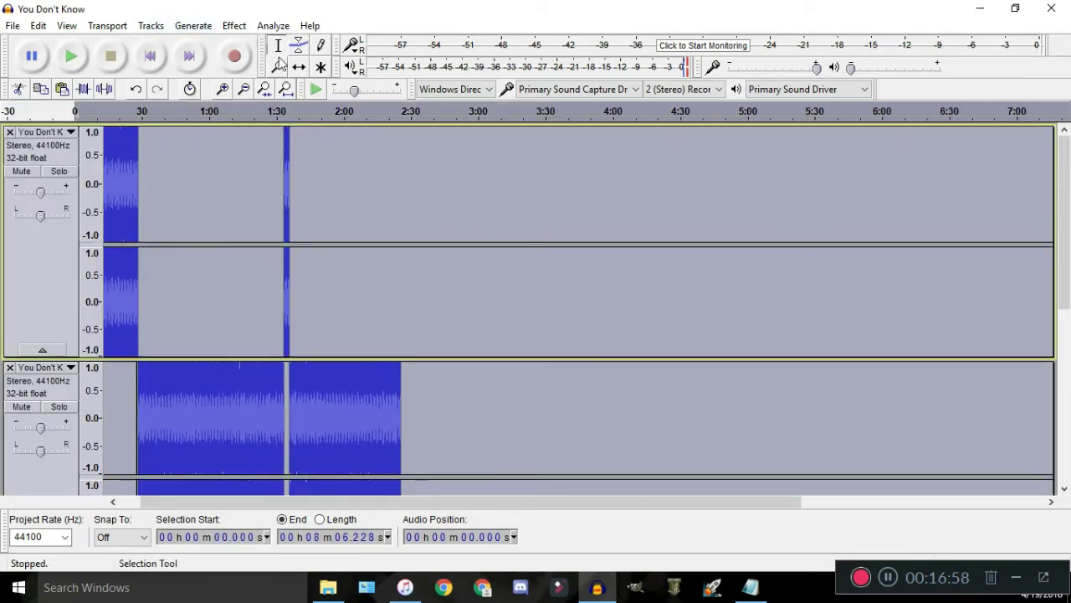
{"action": "left_click", "coordinate": [411, 369]}
{"action": "scroll", "coordinate": [443, 319], "scroll_direction": "down", "scroll_amount": 4}
{"action": "scroll", "coordinate": [452, 201], "scroll_direction": "up", "scroll_amount": 1}
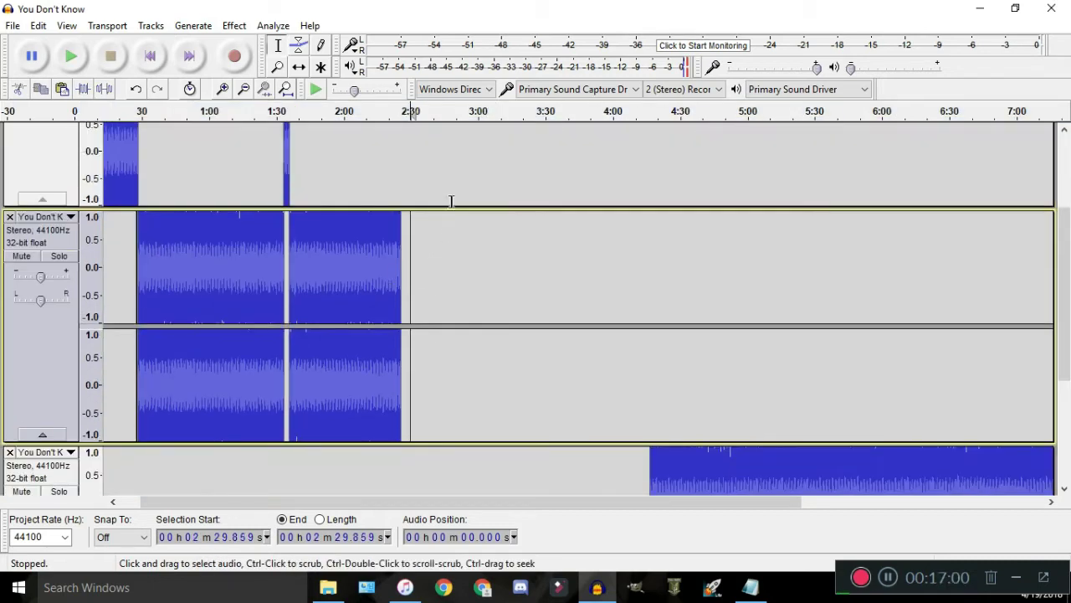
{"action": "scroll", "coordinate": [327, 486], "scroll_direction": "down", "scroll_amount": 4}
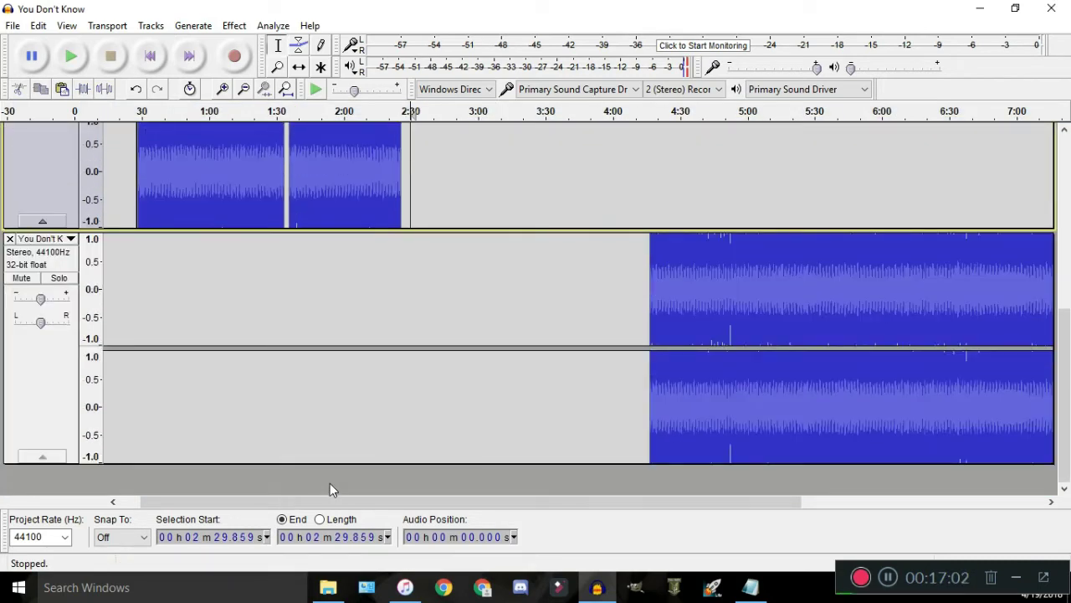
Select the two upper tracks from 0 to 2:36.500 and mix and render them to a new track
{"action": "scroll", "coordinate": [372, 438], "scroll_direction": "up", "scroll_amount": 5}
{"action": "left_click_drag", "start_coordinate": [426, 351], "coordinate": [2, 201]}
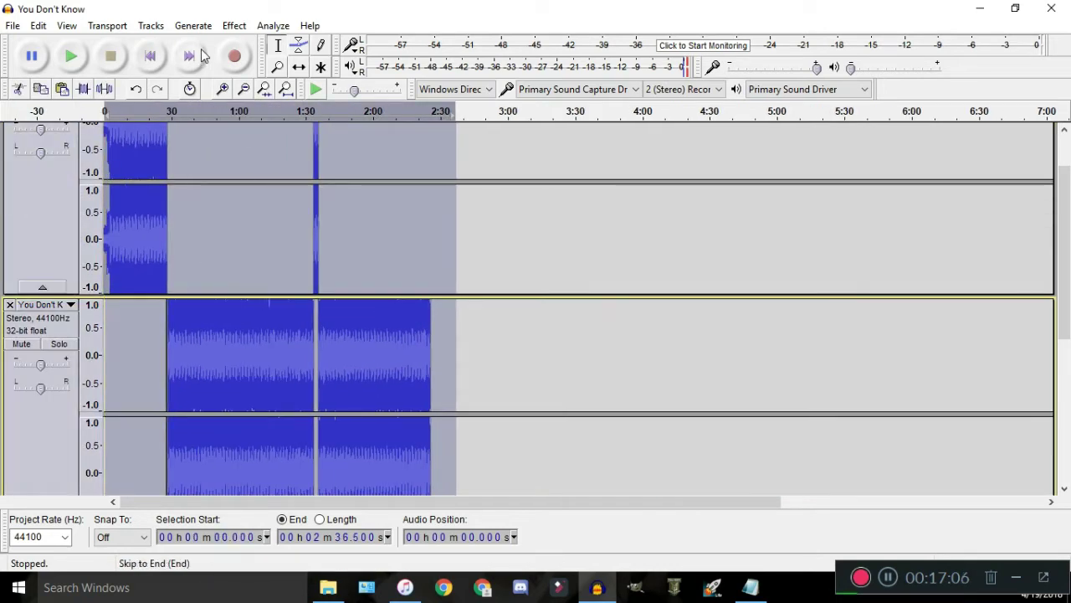
{"action": "left_click", "coordinate": [151, 25]}
{"action": "left_click", "coordinate": [208, 84]}
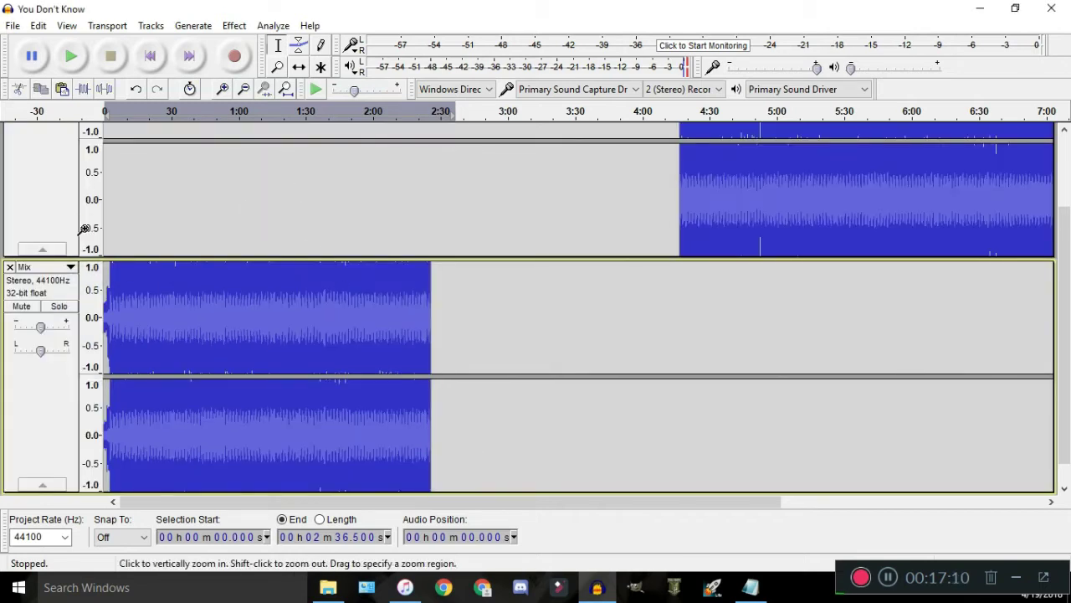
Move the Mix track up above the pasted clip's track and shift the pasted clip to start at about 2:54
{"action": "left_click", "coordinate": [70, 266]}
{"action": "left_click", "coordinate": [84, 261]}
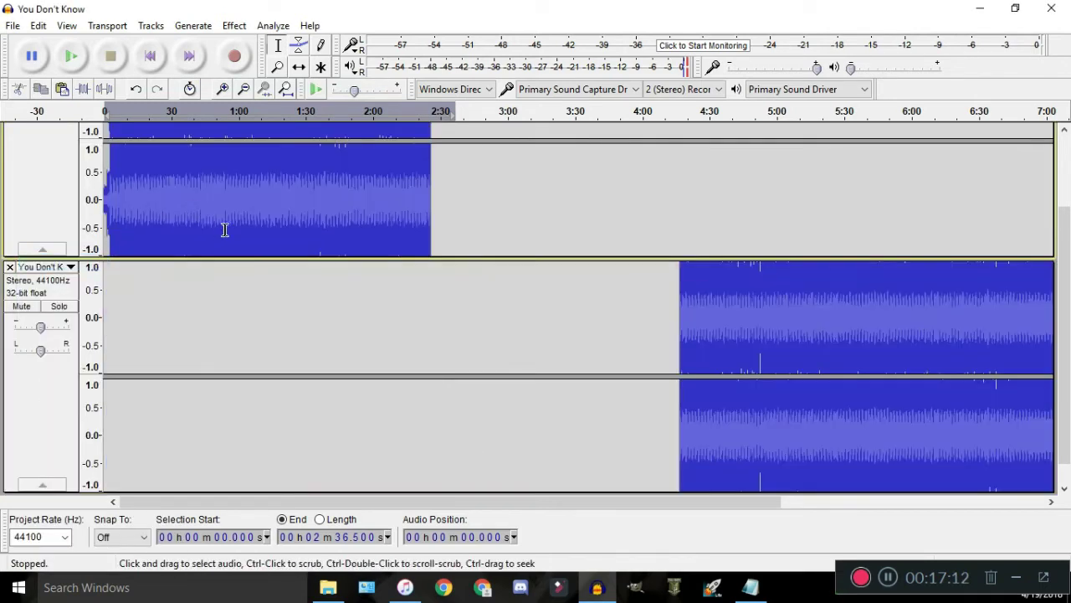
{"action": "left_click_drag", "start_coordinate": [743, 302], "coordinate": [560, 318]}
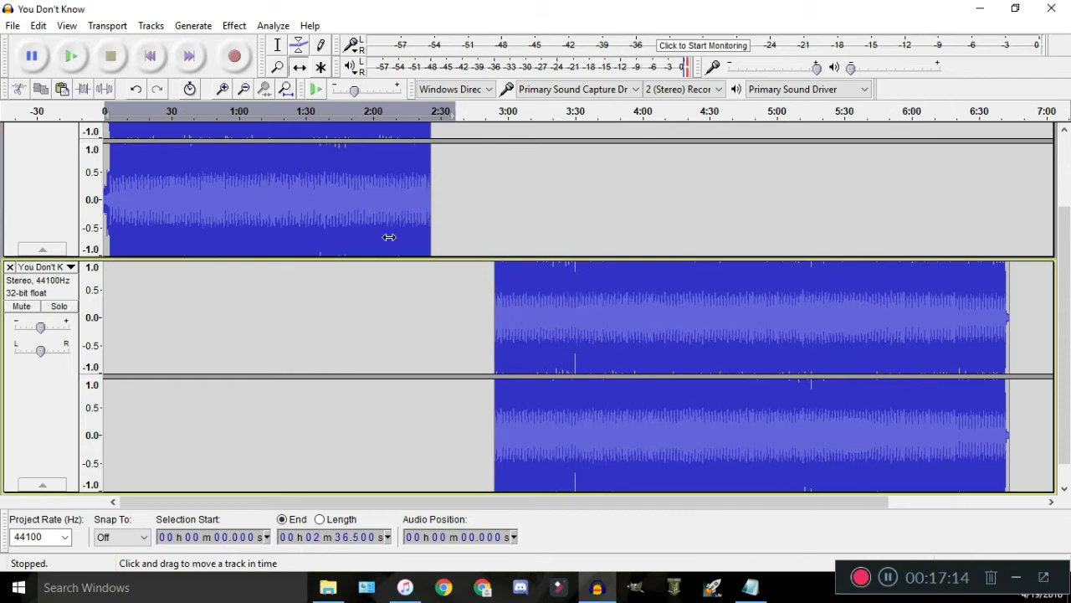
Play the project from about 1:28 to check the rendered mix
{"action": "scroll", "coordinate": [390, 235], "scroll_direction": "up", "scroll_amount": 1}
{"action": "left_click", "coordinate": [208, 110]}
{"action": "scroll", "coordinate": [168, 160], "scroll_direction": "up", "scroll_amount": 1}
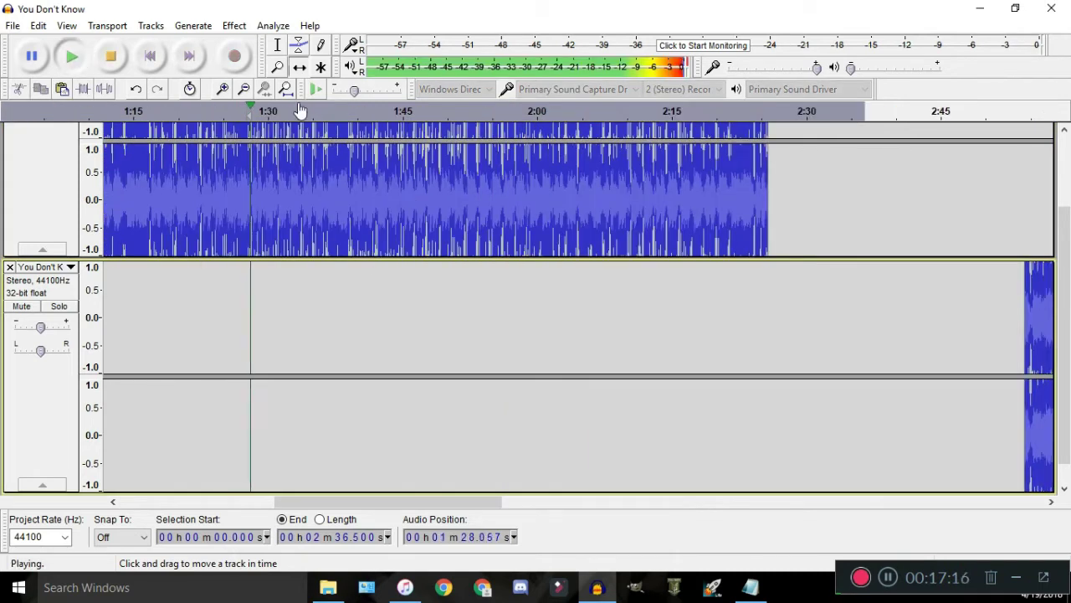
Stop playback and select the Mix track's audio from about 1:15.104 to 1:40.838
{"action": "left_click", "coordinate": [278, 45]}
{"action": "scroll", "coordinate": [214, 169], "scroll_direction": "up", "scroll_amount": 1}
{"action": "left_click", "coordinate": [225, 172]}
{"action": "scroll", "coordinate": [481, 243], "scroll_direction": "down", "scroll_amount": 2}
{"action": "key", "text": "space"}
{"action": "scroll", "coordinate": [430, 167], "scroll_direction": "up", "scroll_amount": 1}
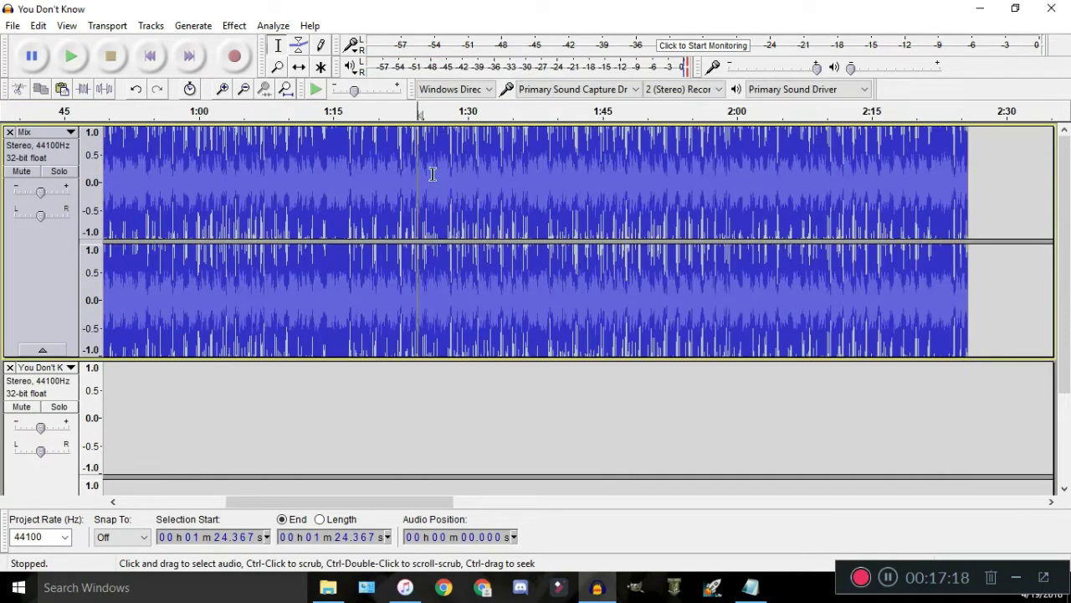
{"action": "left_click_drag", "start_coordinate": [418, 113], "coordinate": [566, 113]}
{"action": "scroll", "coordinate": [367, 184], "scroll_direction": "up", "scroll_amount": 1}
{"action": "left_click", "coordinate": [305, 163], "text": "shift"}
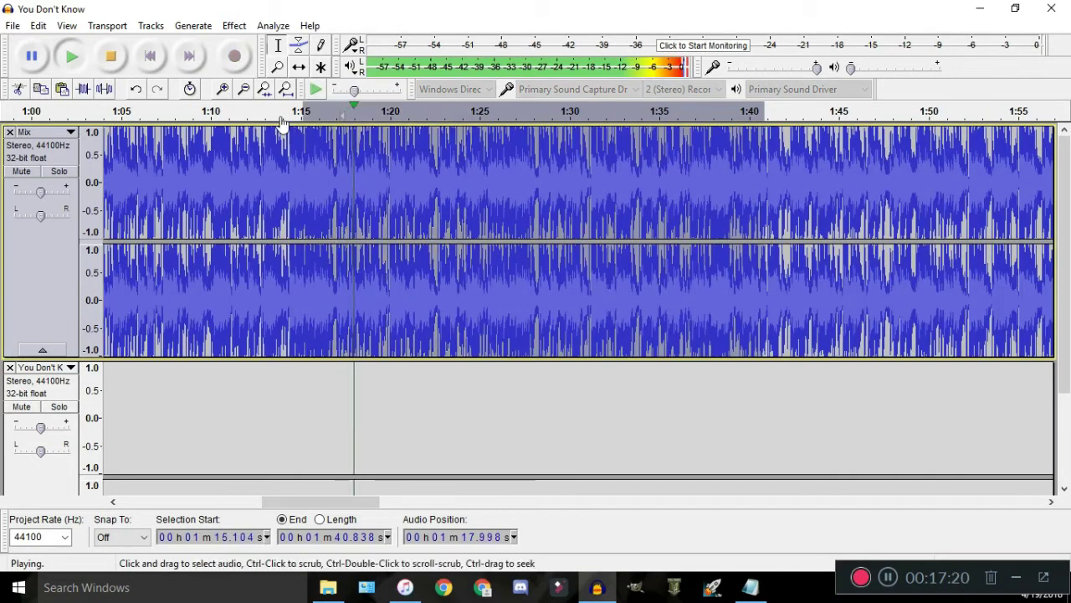
Move the start of the Mix track selection to 1:17.027, replaying from the boundary to fine-tune it by ear
{"action": "left_click", "coordinate": [279, 114]}
{"action": "scroll", "coordinate": [299, 159], "scroll_direction": "up", "scroll_amount": 1}
{"action": "left_click", "coordinate": [322, 183], "text": "shift"}
{"action": "left_click_drag", "start_coordinate": [321, 182], "coordinate": [378, 188]}
{"action": "key", "text": "space"}
{"action": "key", "text": "space"}
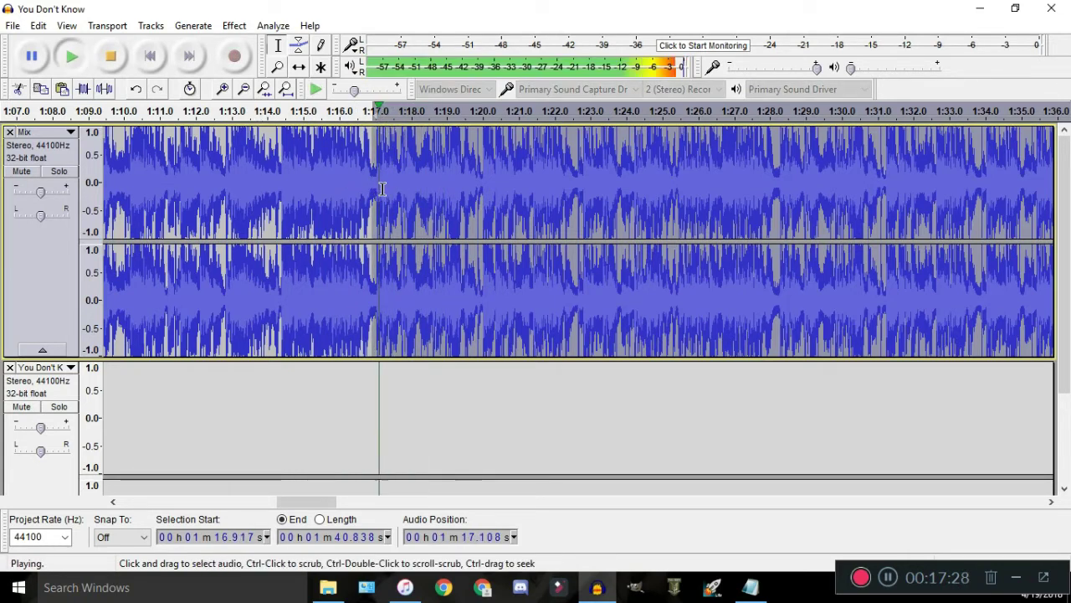
{"action": "scroll", "coordinate": [387, 190], "scroll_direction": "up", "scroll_amount": 2, "text": "ctrl"}
{"action": "key", "text": "space"}
{"action": "key", "text": "space"}
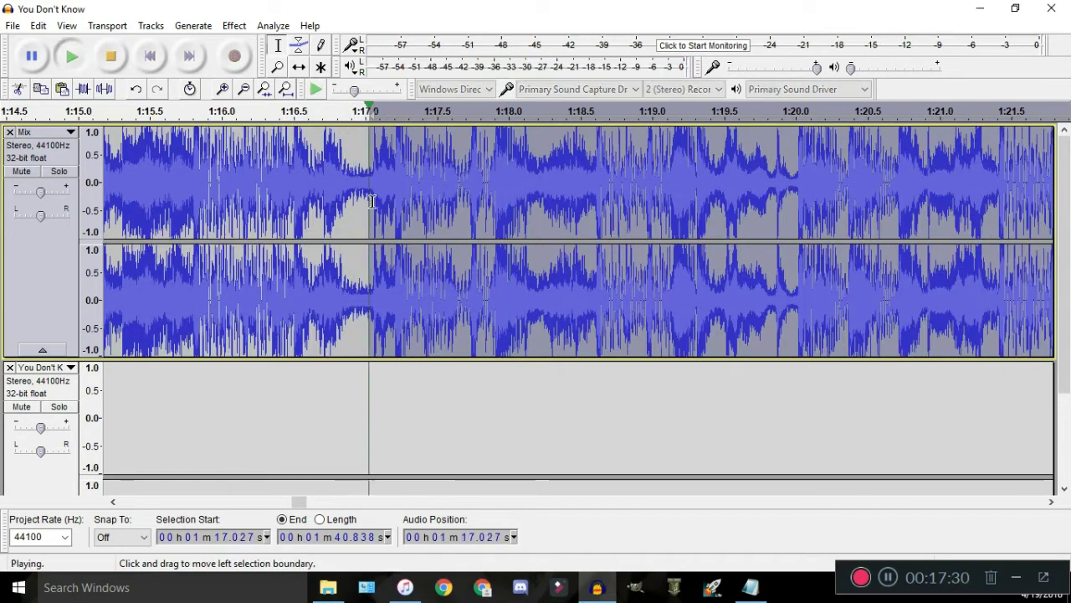
{"action": "key", "text": "space"}
{"action": "key", "text": "space"}
Move the end of the Mix track selection back to 1:37.528 and stop playback
{"action": "scroll", "coordinate": [373, 198], "scroll_direction": "down", "scroll_amount": 4, "text": "ctrl"}
{"action": "mouse_move", "coordinate": [575, 209]}
{"action": "left_mouse_down"}
{"action": "mouse_move", "coordinate": [461, 227]}
{"action": "mouse_move", "coordinate": [522, 184]}
{"action": "mouse_move", "coordinate": [563, 124]}
{"action": "mouse_move", "coordinate": [567, 213]}
{"action": "left_mouse_up"}
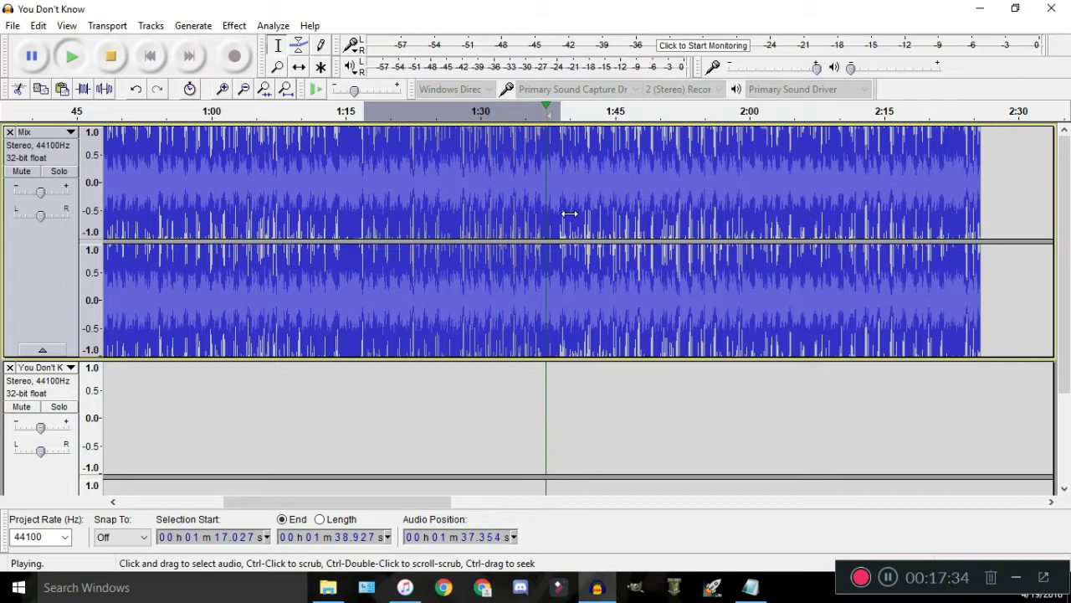
{"action": "scroll", "coordinate": [562, 213], "scroll_direction": "up", "scroll_amount": 1, "text": "ctrl"}
{"action": "left_click_drag", "start_coordinate": [534, 158], "coordinate": [526, 204]}
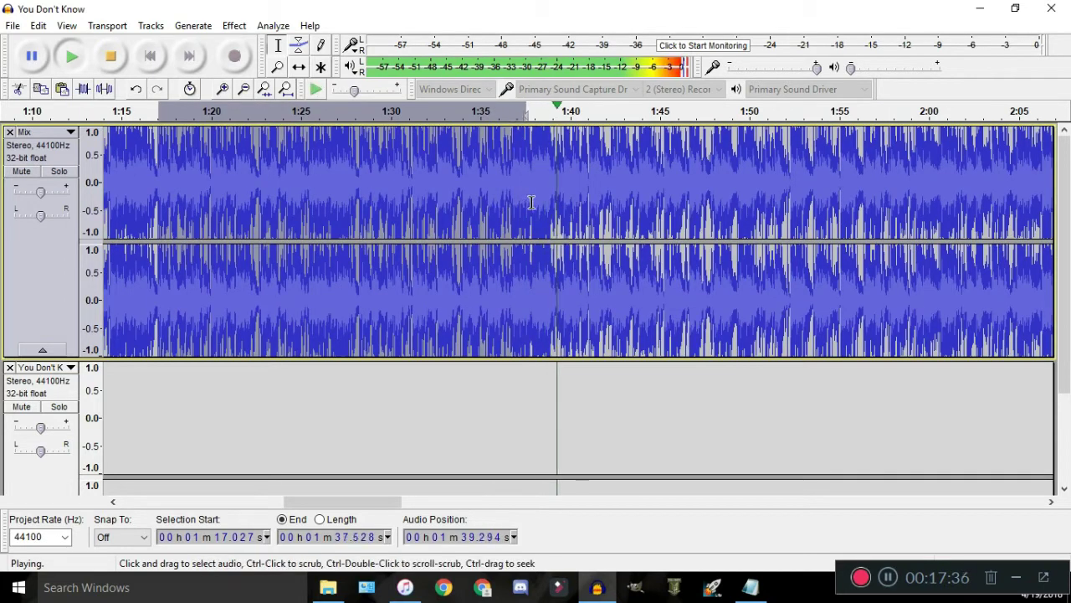
{"action": "key", "text": "space"}
Copy the selected Mix section and paste it into the lower track at 2:08.680
{"action": "scroll", "coordinate": [409, 275], "scroll_direction": "down", "scroll_amount": 1, "text": "ctrl"}
{"action": "scroll", "coordinate": [711, 402], "scroll_direction": "down", "scroll_amount": 3}
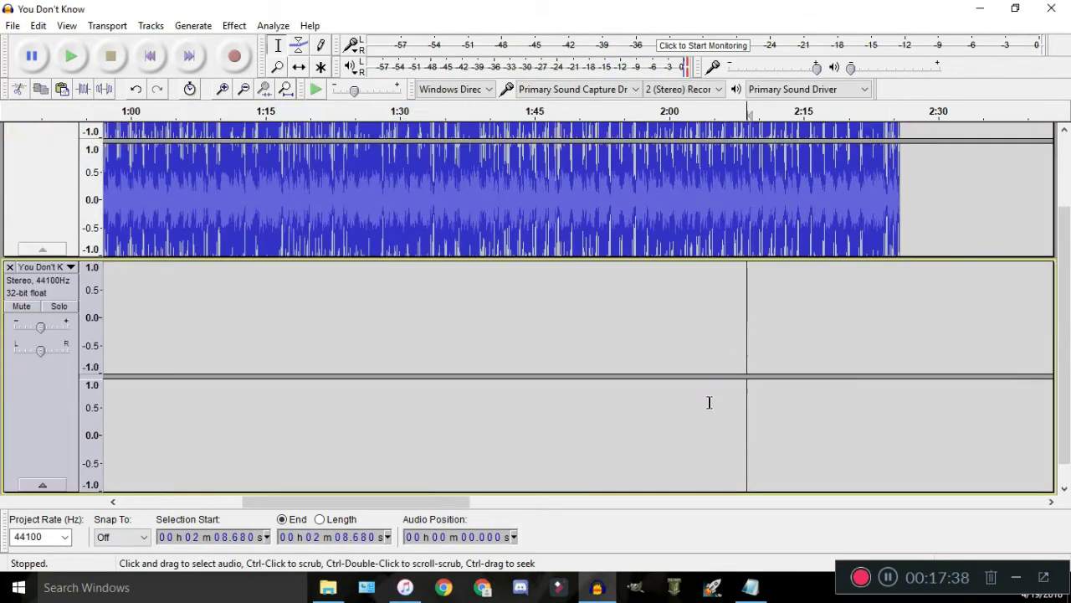
{"action": "left_click", "coordinate": [710, 401]}
{"action": "scroll", "coordinate": [711, 402], "scroll_direction": "down", "scroll_amount": 2, "text": "ctrl"}
{"action": "key", "text": "ctrl+v"}
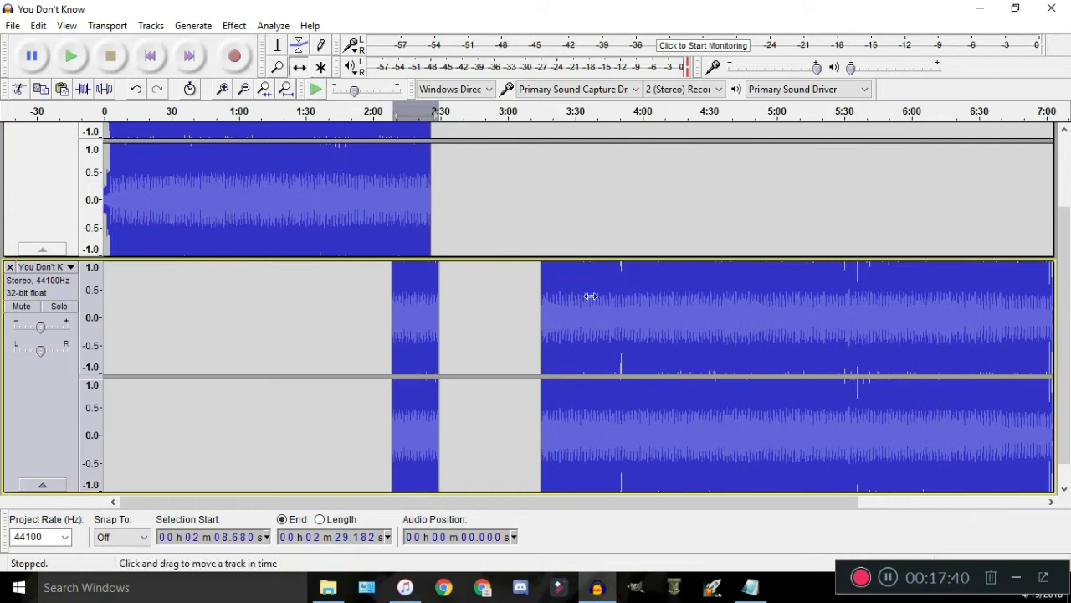
Move the long clip up into the Mix track at about 2:45 and shift the newly pasted clip to start at 2:26.604
{"action": "left_click_drag", "start_coordinate": [591, 295], "coordinate": [524, 209]}
{"action": "scroll", "coordinate": [415, 401], "scroll_direction": "up", "scroll_amount": 2, "text": "ctrl"}
{"action": "left_click_drag", "start_coordinate": [480, 403], "coordinate": [574, 398]}
{"action": "scroll", "coordinate": [466, 368], "scroll_direction": "up", "scroll_amount": 2, "text": "ctrl"}
{"action": "left_click_drag", "start_coordinate": [409, 313], "coordinate": [928, 345]}
{"action": "scroll", "coordinate": [796, 310], "scroll_direction": "up", "scroll_amount": 1, "text": "ctrl"}
{"action": "scroll", "coordinate": [796, 310], "scroll_direction": "up", "scroll_amount": 1, "text": "ctrl"}
Shift the pasted clip earlier to start at 2:24.398, matching it by ear and waveform to the end of the Mix clip above
{"action": "left_click", "coordinate": [442, 115]}
{"action": "scroll", "coordinate": [444, 117], "scroll_direction": "down", "scroll_amount": 2, "text": "ctrl"}
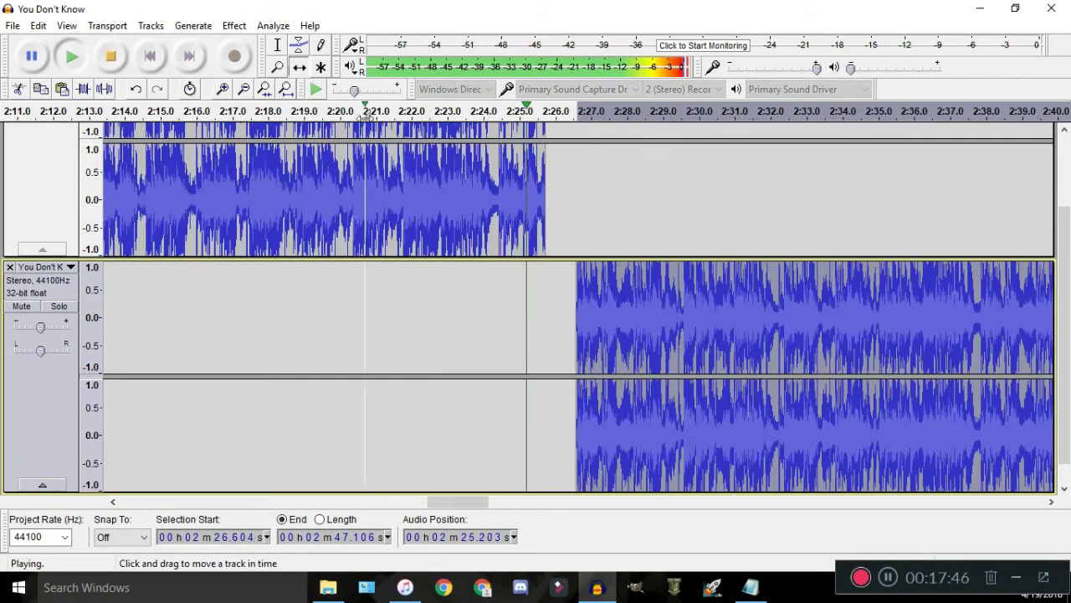
{"action": "scroll", "coordinate": [476, 213], "scroll_direction": "up", "scroll_amount": 1, "text": "ctrl"}
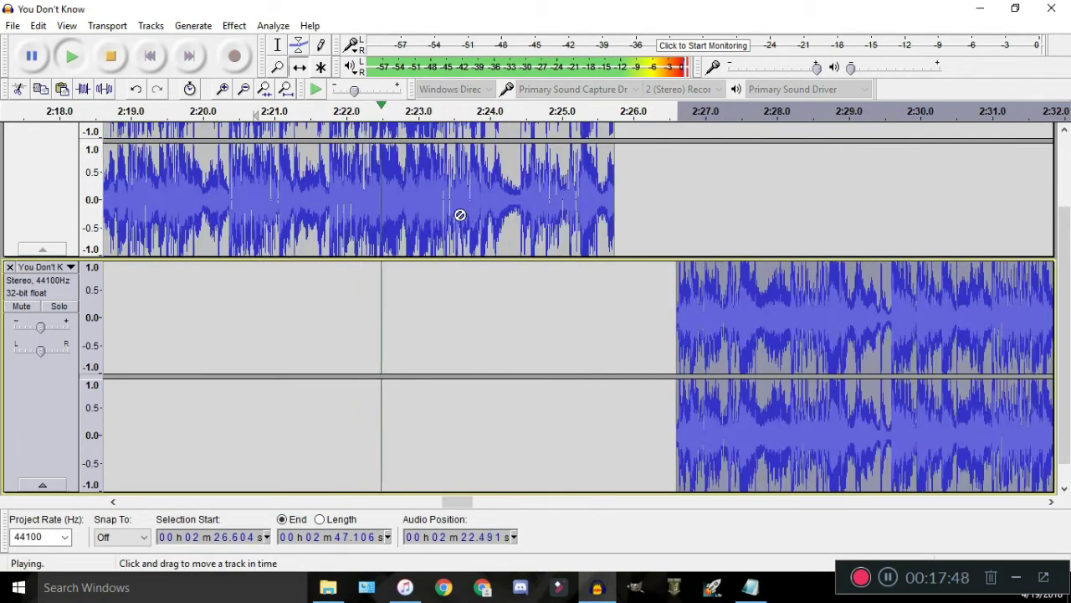
{"action": "left_click_drag", "start_coordinate": [713, 335], "coordinate": [410, 327]}
{"action": "scroll", "coordinate": [502, 343], "scroll_direction": "up", "scroll_amount": 2, "text": "ctrl"}
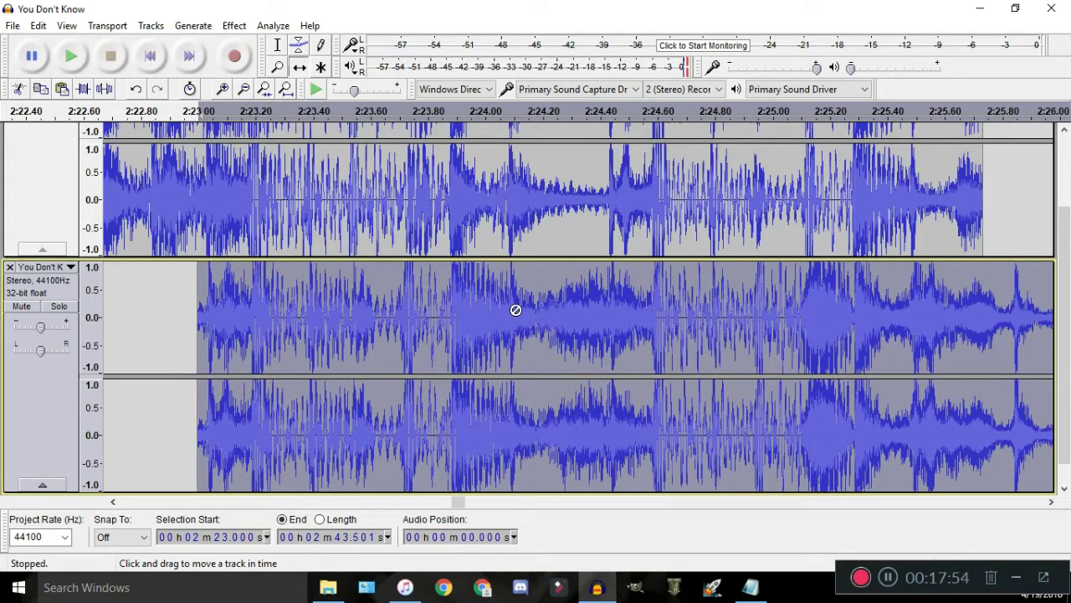
{"action": "scroll", "coordinate": [515, 309], "scroll_direction": "down", "scroll_amount": 1, "text": "ctrl"}
{"action": "left_click_drag", "start_coordinate": [550, 298], "coordinate": [448, 310]}
{"action": "left_click_drag", "start_coordinate": [788, 313], "coordinate": [806, 308]}
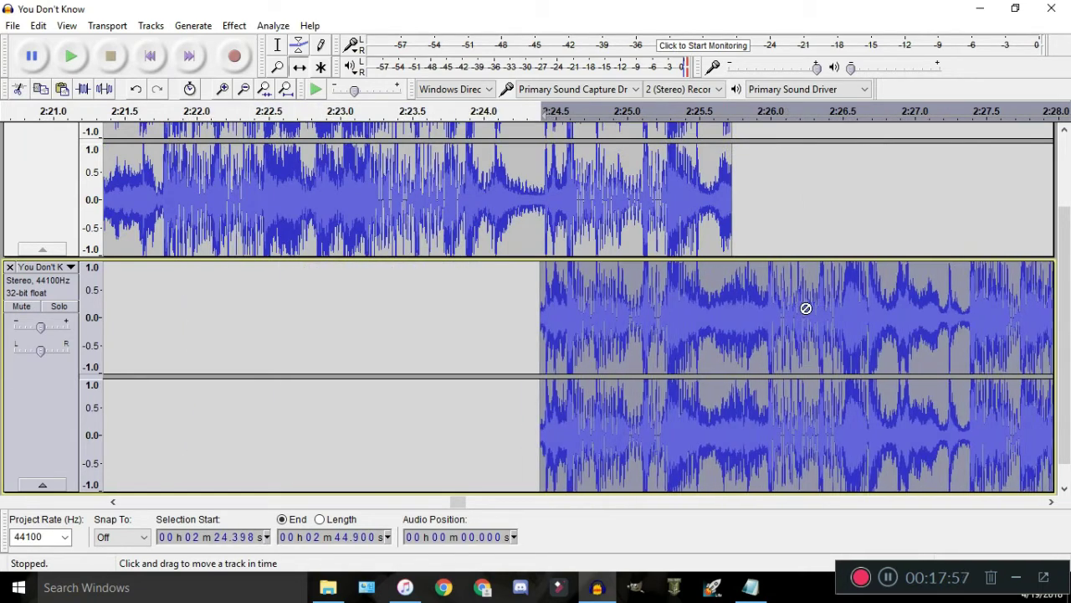
{"action": "left_click", "coordinate": [447, 116]}
{"action": "key", "text": "space"}
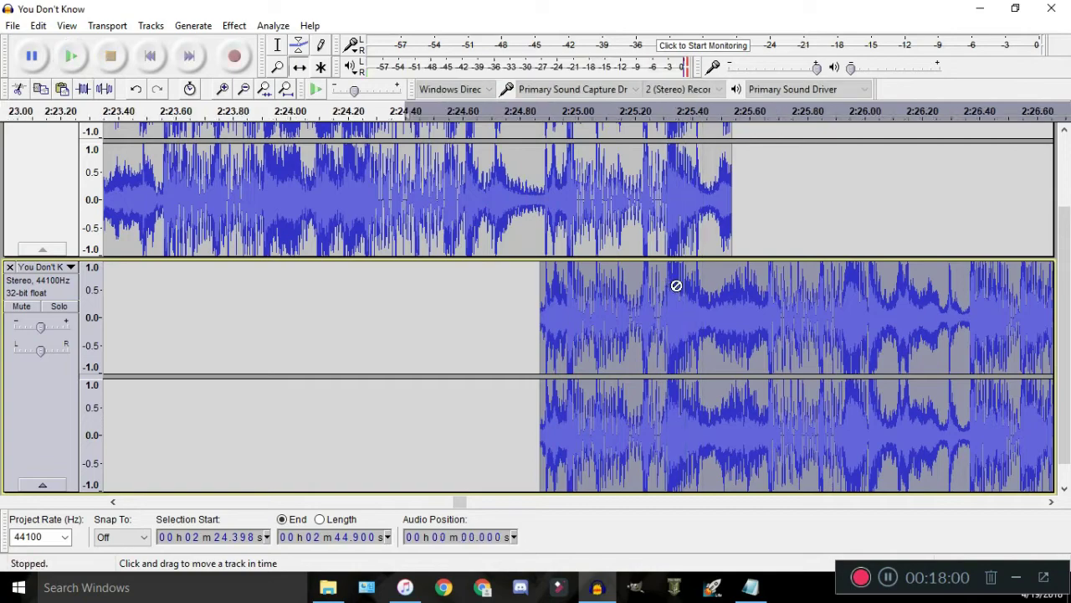
Fine-shift the pasted clip to start at 2:24.395 and compare its peaks with the Mix waveform near 2:25.49
{"action": "scroll", "coordinate": [662, 283], "scroll_direction": "up", "scroll_amount": 4, "text": "ctrl"}
{"action": "scroll", "coordinate": [432, 300], "scroll_direction": "down", "scroll_amount": 2, "text": "ctrl"}
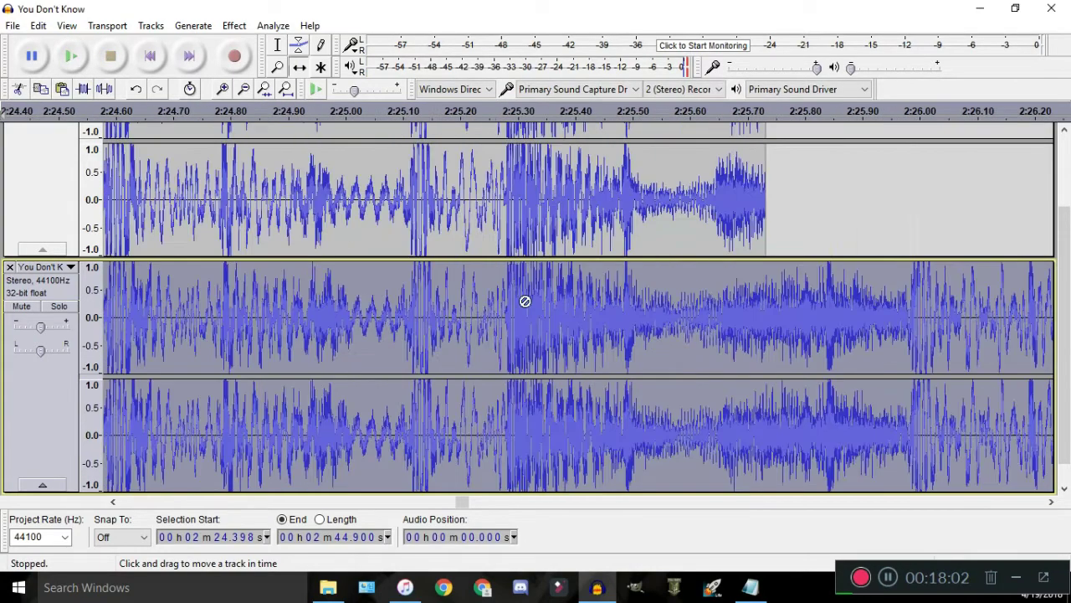
{"action": "scroll", "coordinate": [427, 293], "scroll_direction": "down", "scroll_amount": 2, "text": "ctrl"}
{"action": "scroll", "coordinate": [426, 280], "scroll_direction": "up", "scroll_amount": 7, "text": "ctrl"}
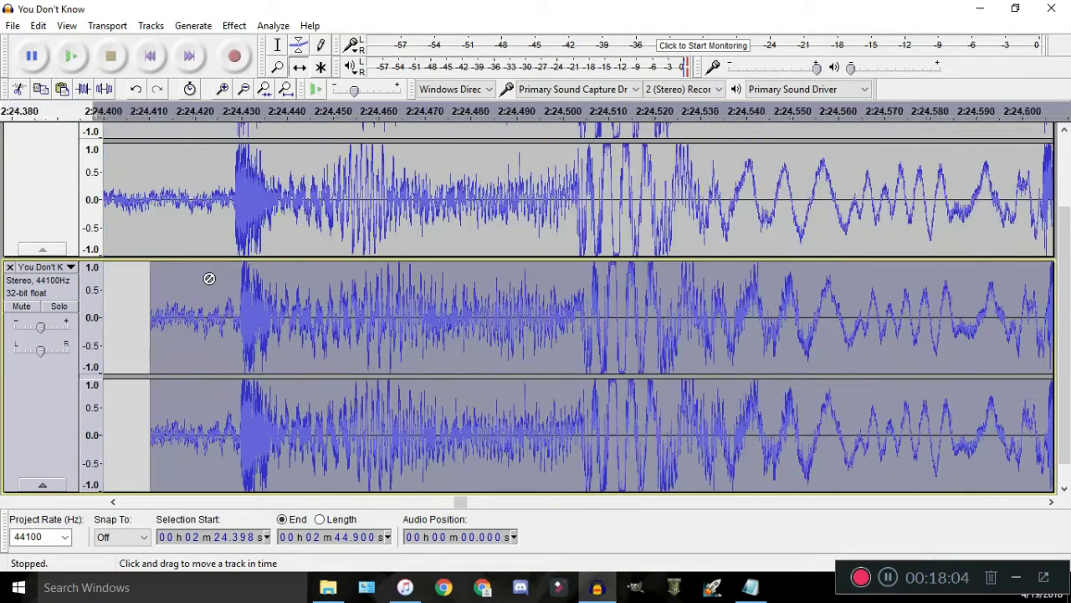
{"action": "scroll", "coordinate": [375, 295], "scroll_direction": "up", "scroll_amount": 1, "text": "ctrl"}
{"action": "left_click_drag", "start_coordinate": [375, 294], "coordinate": [265, 307]}
{"action": "scroll", "coordinate": [266, 306], "scroll_direction": "down", "scroll_amount": 7, "text": "ctrl"}
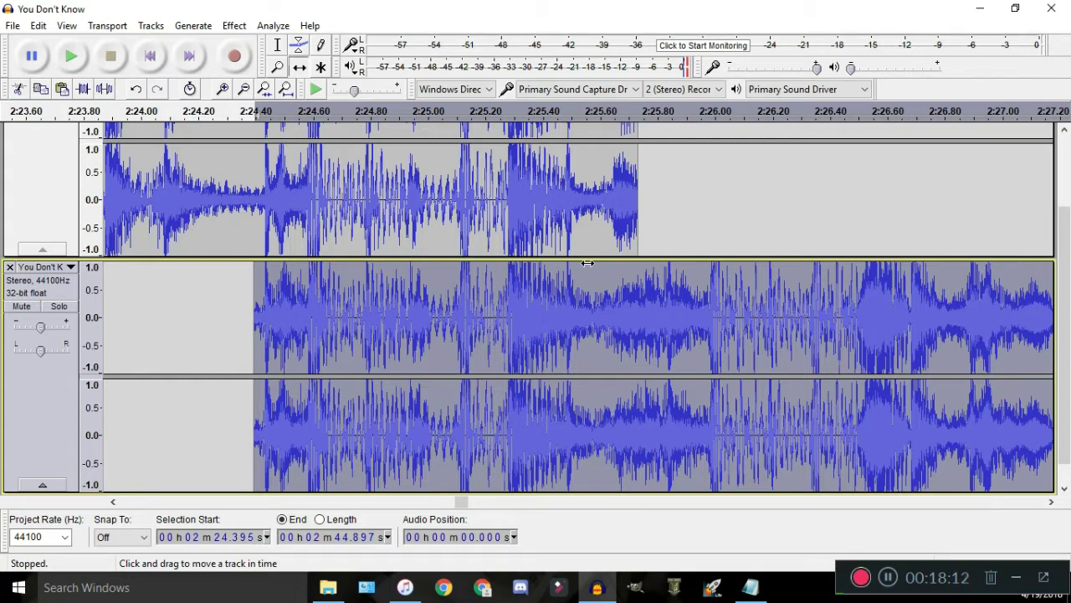
{"action": "scroll", "coordinate": [569, 269], "scroll_direction": "up", "scroll_amount": 5, "text": "ctrl"}
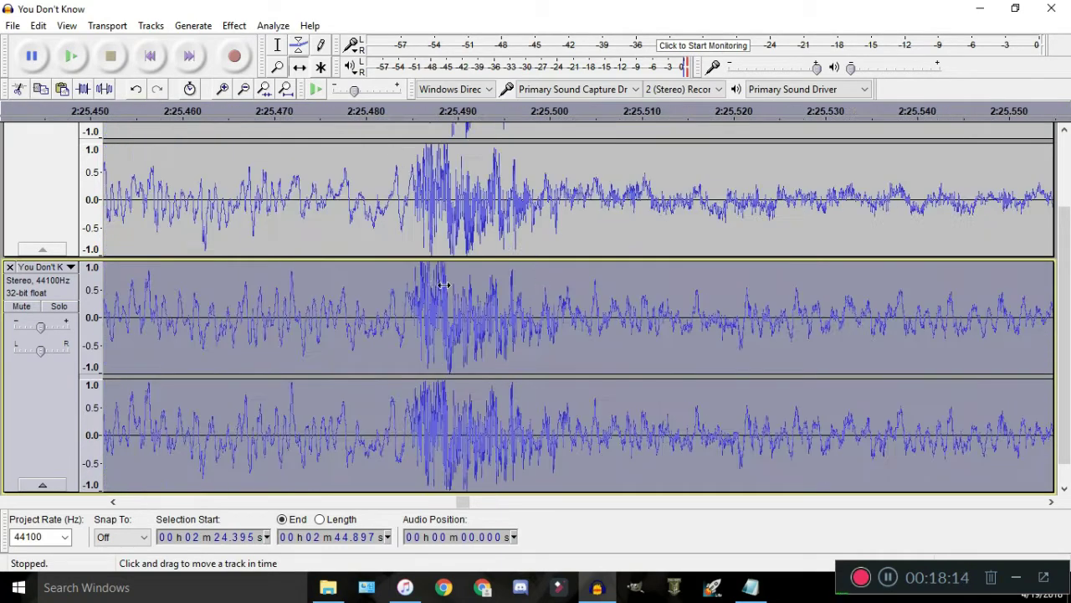
{"action": "scroll", "coordinate": [410, 269], "scroll_direction": "up", "scroll_amount": 3, "text": "ctrl"}
{"action": "scroll", "coordinate": [427, 295], "scroll_direction": "down", "scroll_amount": 7, "text": "ctrl"}
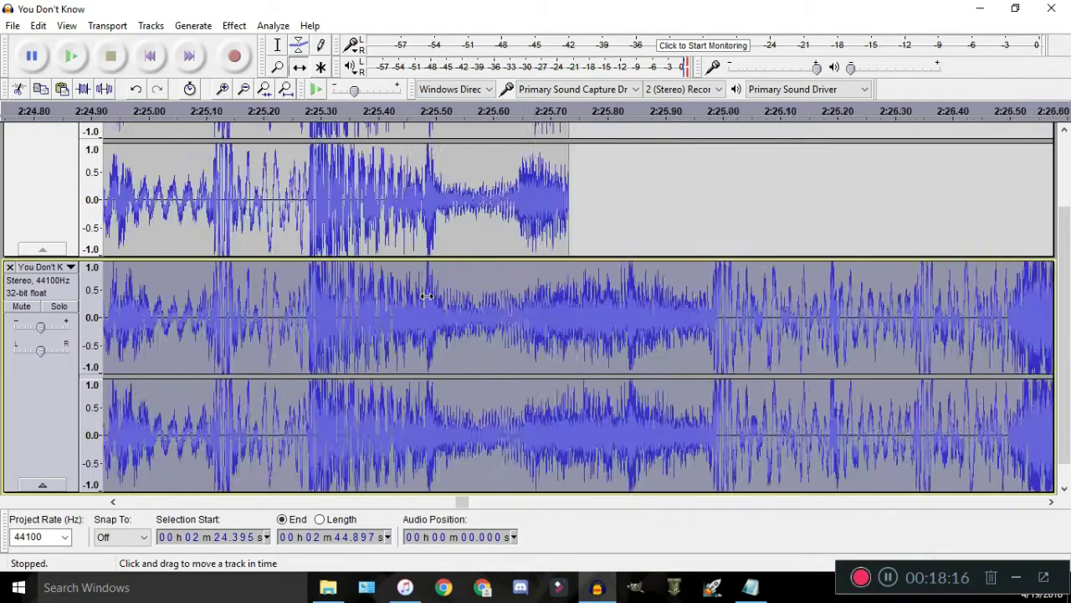
{"action": "left_click_drag", "start_coordinate": [569, 209], "coordinate": [435, 219]}
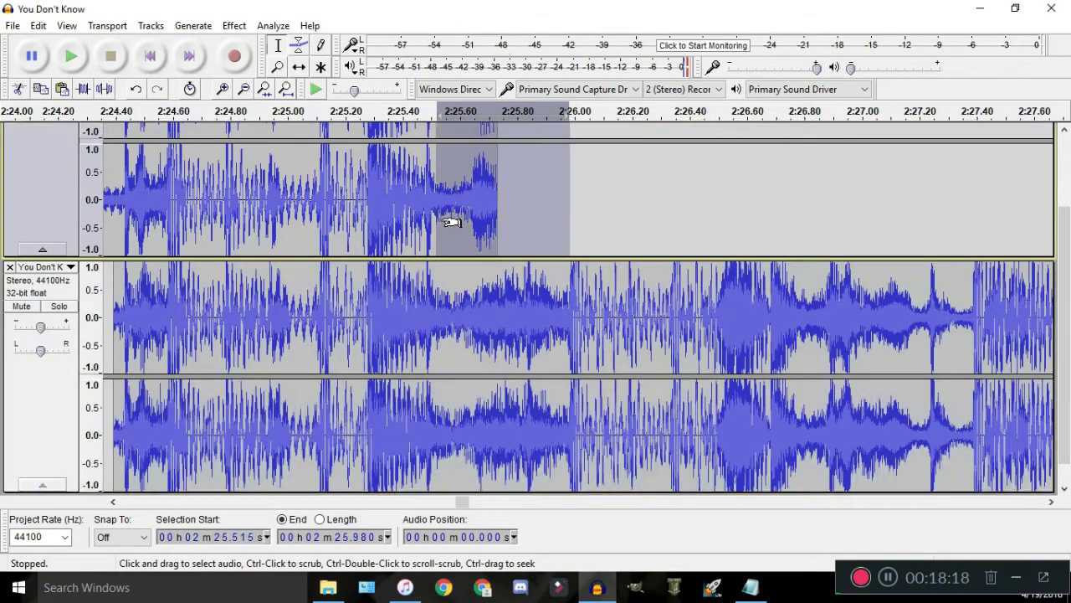
{"action": "scroll", "coordinate": [453, 220], "scroll_direction": "up", "scroll_amount": 2}
{"action": "left_click", "coordinate": [453, 222]}
Shift the lower track's clip slightly later so its waveform peaks line up with the Mix track around 2:24.435
{"action": "scroll", "coordinate": [269, 347], "scroll_direction": "down", "scroll_amount": 1, "text": "ctrl"}
{"action": "scroll", "coordinate": [274, 356], "scroll_direction": "up", "scroll_amount": 2, "text": "ctrl"}
{"action": "scroll", "coordinate": [274, 356], "scroll_direction": "up", "scroll_amount": 7, "text": "ctrl"}
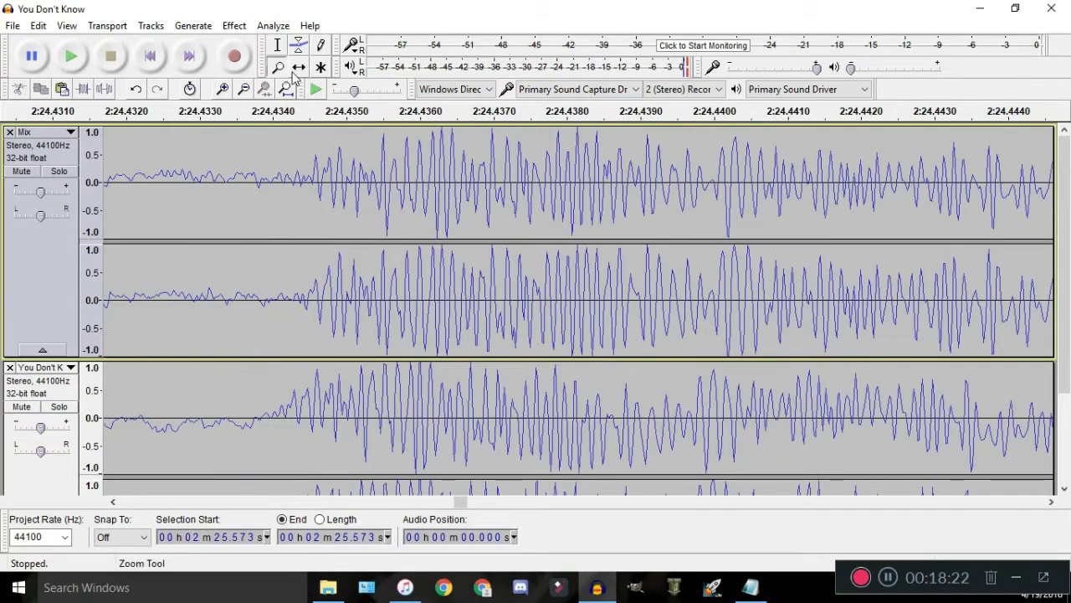
{"action": "scroll", "coordinate": [343, 324], "scroll_direction": "down", "scroll_amount": 1, "text": "ctrl"}
{"action": "scroll", "coordinate": [365, 400], "scroll_direction": "up", "scroll_amount": 1, "text": "ctrl"}
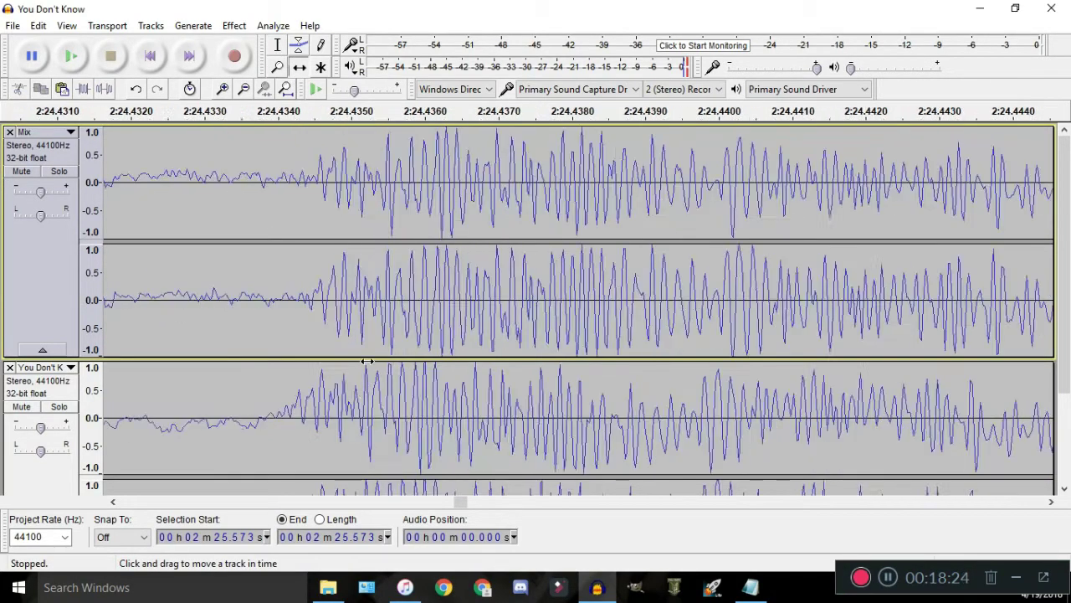
{"action": "scroll", "coordinate": [408, 292], "scroll_direction": "down", "scroll_amount": 3, "text": "ctrl"}
{"action": "scroll", "coordinate": [309, 398], "scroll_direction": "up", "scroll_amount": 3, "text": "ctrl"}
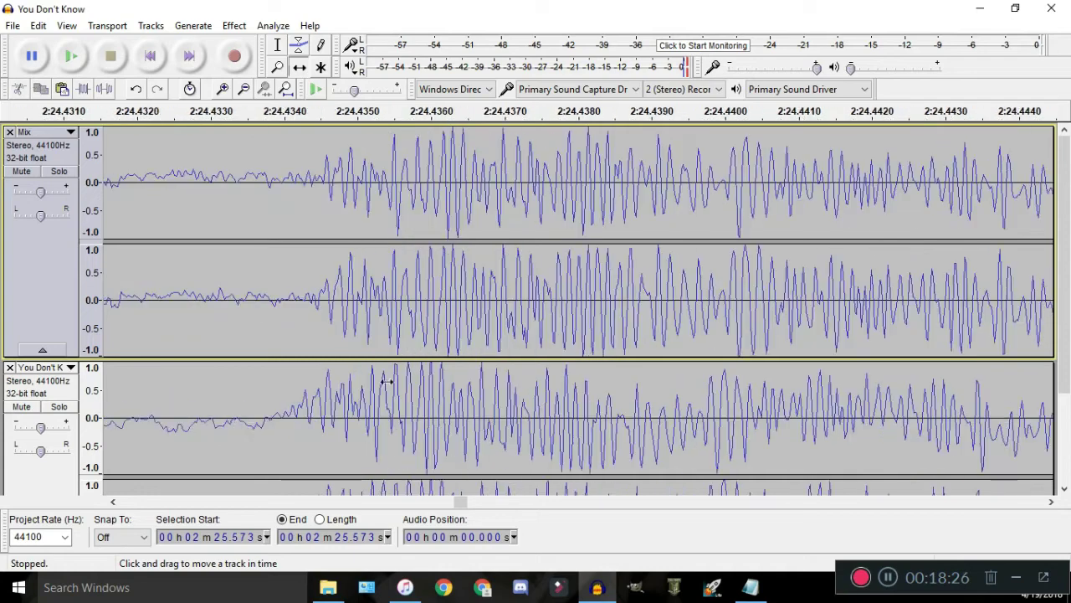
{"action": "scroll", "coordinate": [335, 385], "scroll_direction": "down", "scroll_amount": 3, "text": "ctrl"}
{"action": "scroll", "coordinate": [349, 386], "scroll_direction": "down", "scroll_amount": 3}
{"action": "scroll", "coordinate": [410, 266], "scroll_direction": "up", "scroll_amount": 3, "text": "ctrl"}
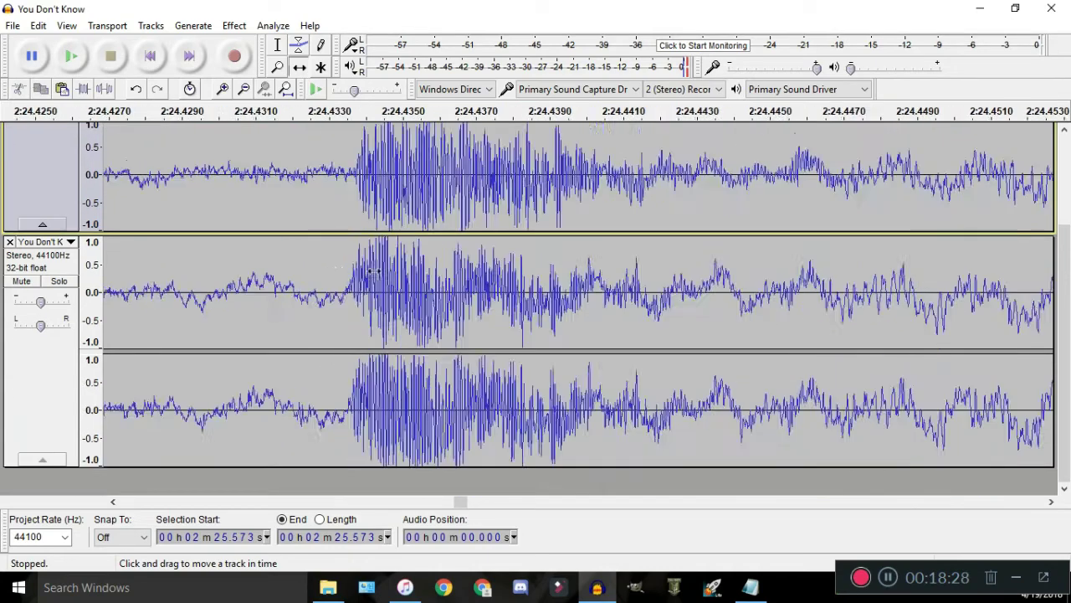
{"action": "scroll", "coordinate": [410, 268], "scroll_direction": "up", "scroll_amount": 3, "text": "ctrl"}
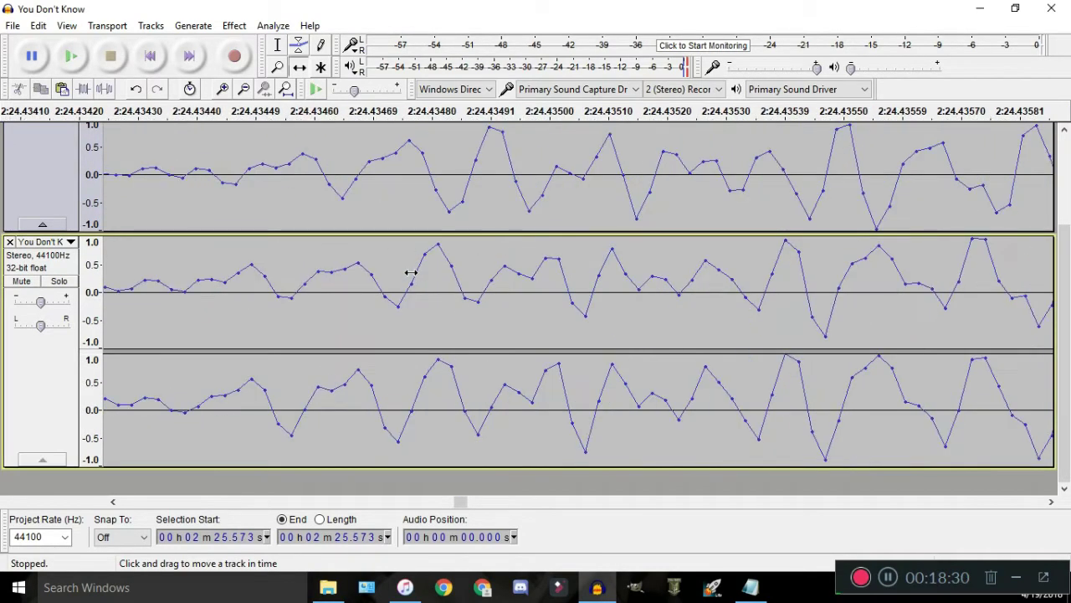
{"action": "left_click_drag", "start_coordinate": [407, 276], "coordinate": [449, 273]}
{"action": "scroll", "coordinate": [477, 286], "scroll_direction": "down", "scroll_amount": 3, "text": "ctrl"}
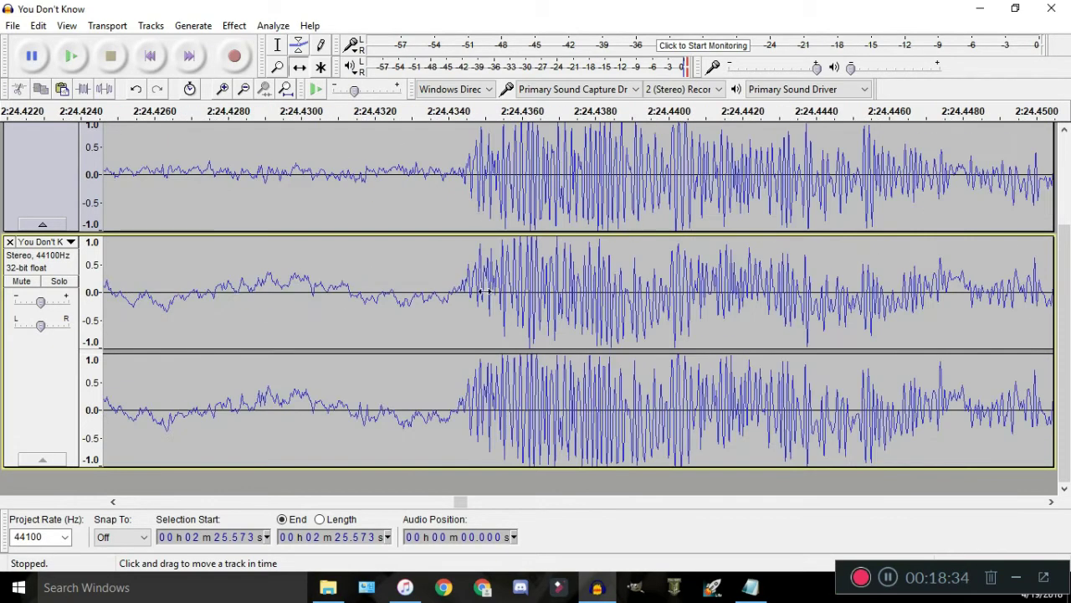
Nudge the lower clip a tiny amount later to match the Mix track's sample peaks around 2:24.445
{"action": "scroll", "coordinate": [602, 277], "scroll_direction": "down", "scroll_amount": 2, "text": "ctrl"}
{"action": "scroll", "coordinate": [614, 266], "scroll_direction": "up", "scroll_amount": 5, "text": "ctrl"}
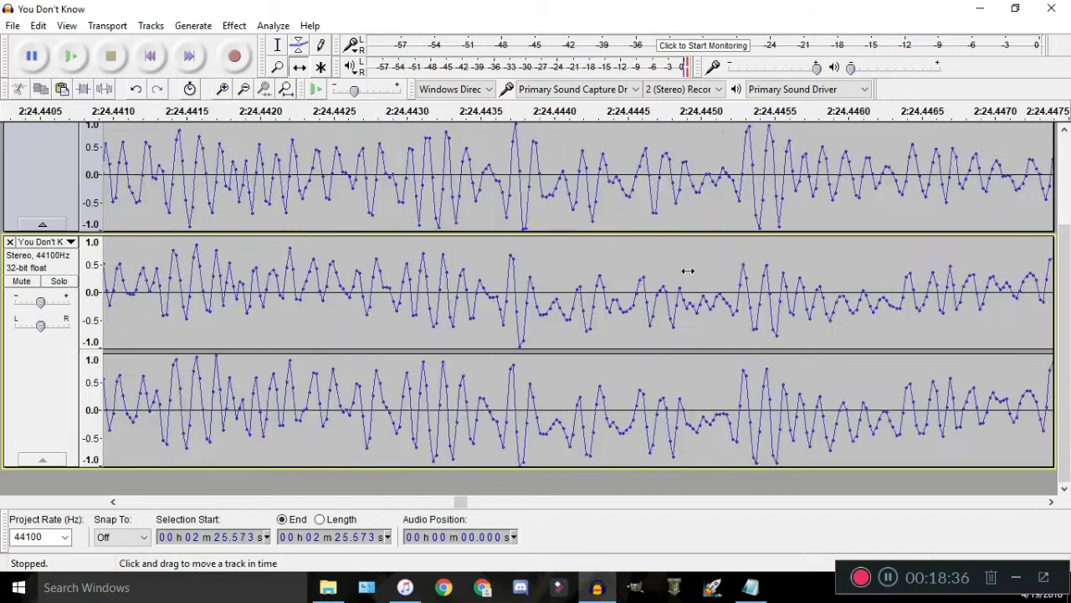
{"action": "scroll", "coordinate": [873, 268], "scroll_direction": "up", "scroll_amount": 2, "text": "ctrl"}
{"action": "left_click_drag", "start_coordinate": [759, 285], "coordinate": [772, 285]}
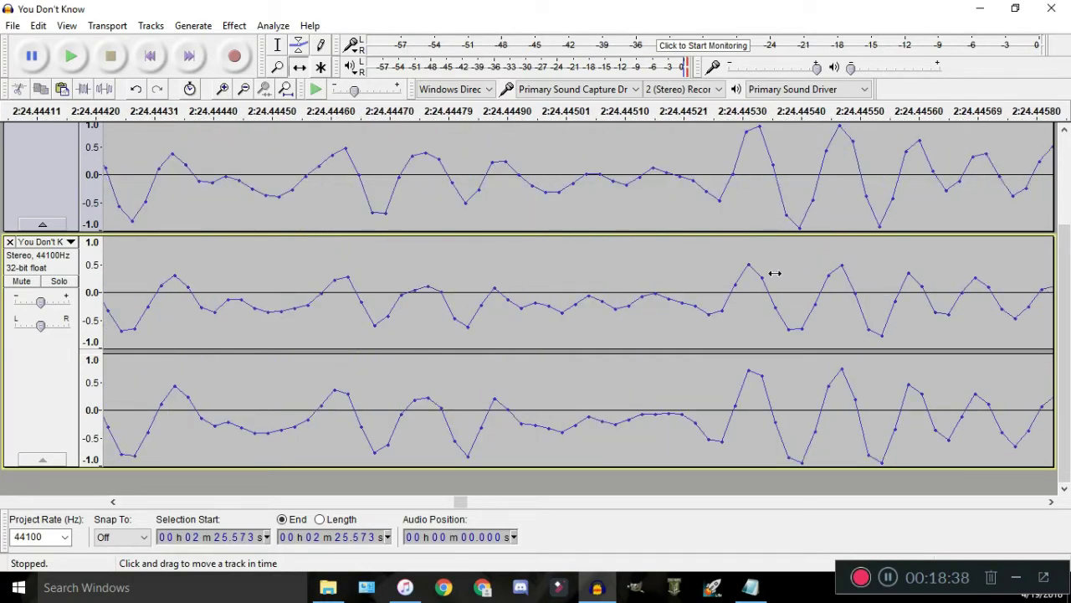
{"action": "scroll", "coordinate": [724, 235], "scroll_direction": "down", "scroll_amount": 8, "text": "ctrl"}
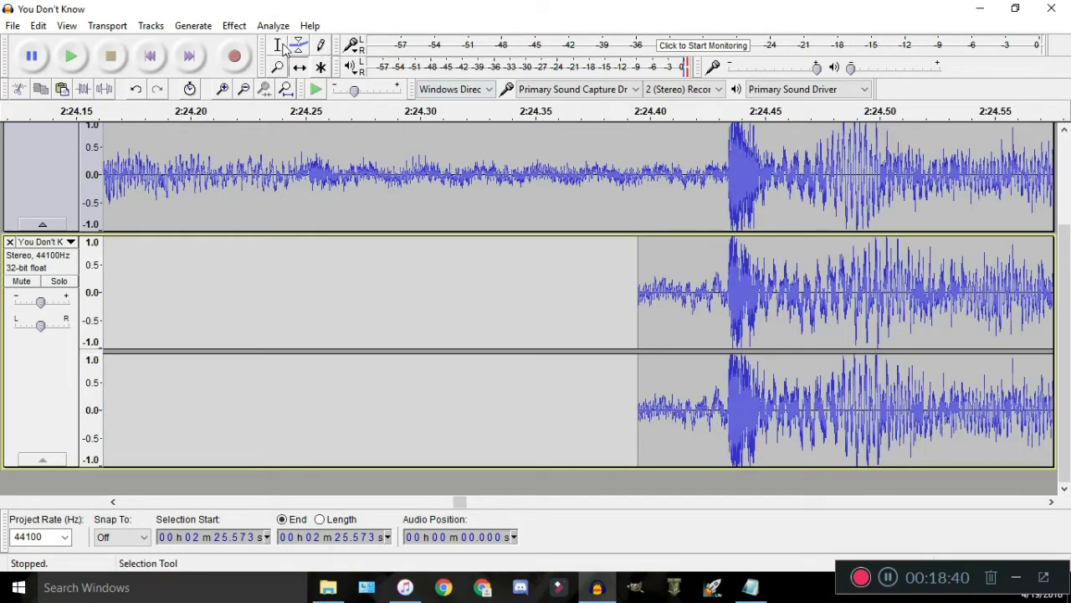
Try deleting the Mix clip's overlapping tail from 2:24.395 to 2:25.965
{"action": "scroll", "coordinate": [343, 240], "scroll_direction": "down", "scroll_amount": 3, "text": "ctrl"}
{"action": "left_click_drag", "start_coordinate": [814, 179], "coordinate": [407, 193]}
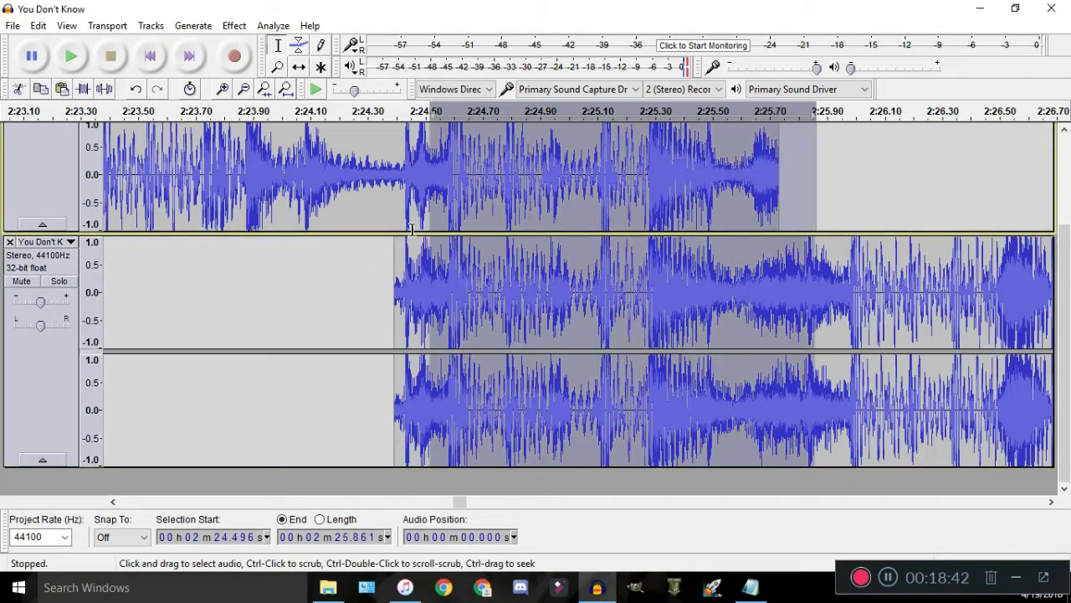
{"action": "scroll", "coordinate": [407, 193], "scroll_direction": "up", "scroll_amount": 2}
{"action": "left_click_drag", "start_coordinate": [846, 226], "coordinate": [410, 226]}
{"action": "scroll", "coordinate": [410, 226], "scroll_direction": "up", "scroll_amount": 2, "text": "ctrl"}
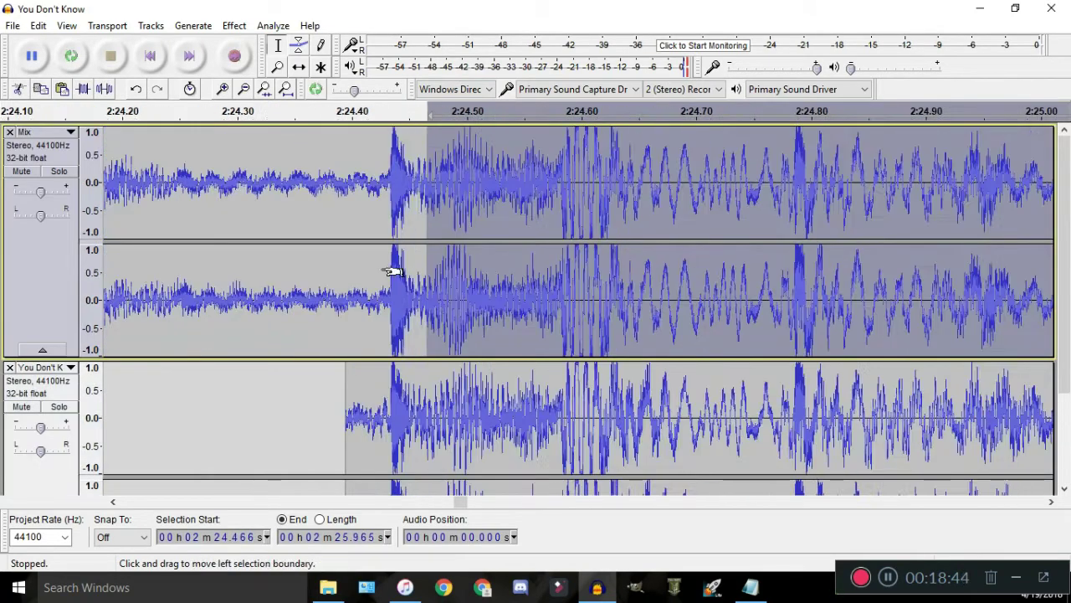
{"action": "left_click_drag", "start_coordinate": [390, 270], "coordinate": [352, 287]}
{"action": "key", "text": "Delete"}
Play across the trimmed join from about 2:22.7 to check the transition into the lower clip
{"action": "left_click", "coordinate": [167, 111]}
{"action": "key", "text": "ctrl+2"}
{"action": "left_click", "coordinate": [260, 119]}
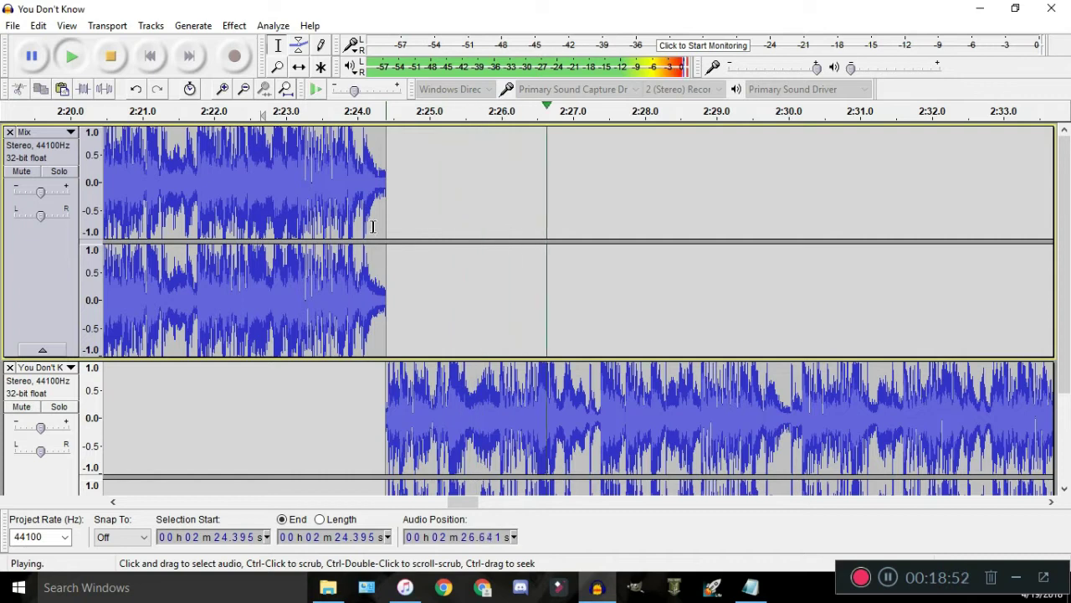
{"action": "scroll", "coordinate": [372, 226], "scroll_direction": "down", "scroll_amount": 1}
{"action": "key", "text": "space"}
Undo the tail deletion and play the overlap from about 2:23.5, soloing the Mix track temporarily
{"action": "left_click", "coordinate": [345, 111]}
{"action": "left_click", "coordinate": [58, 171]}
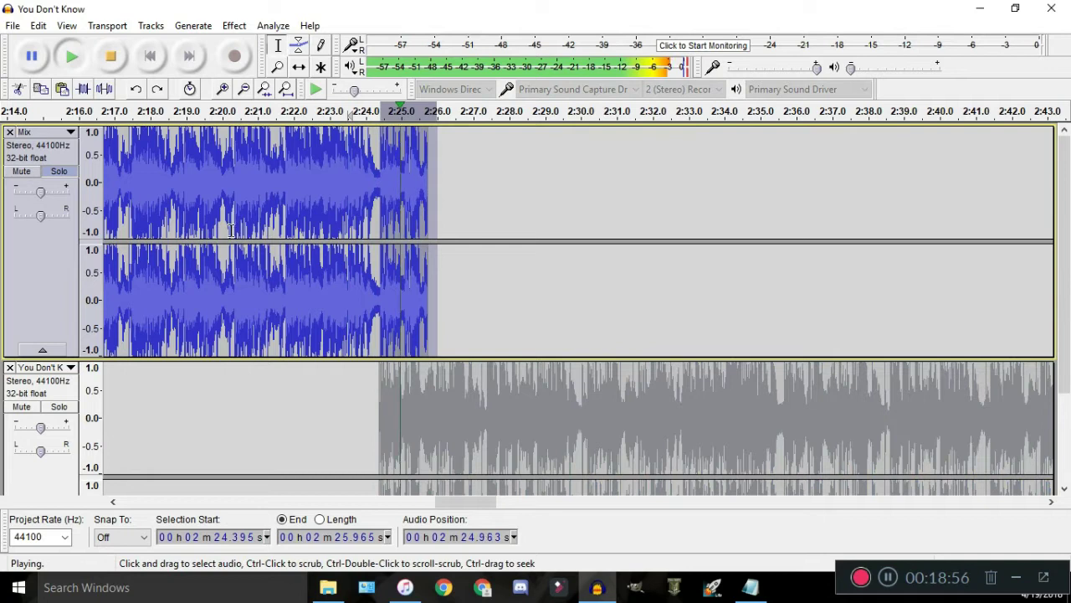
{"action": "left_click", "coordinate": [54, 170]}
{"action": "key", "text": "space"}
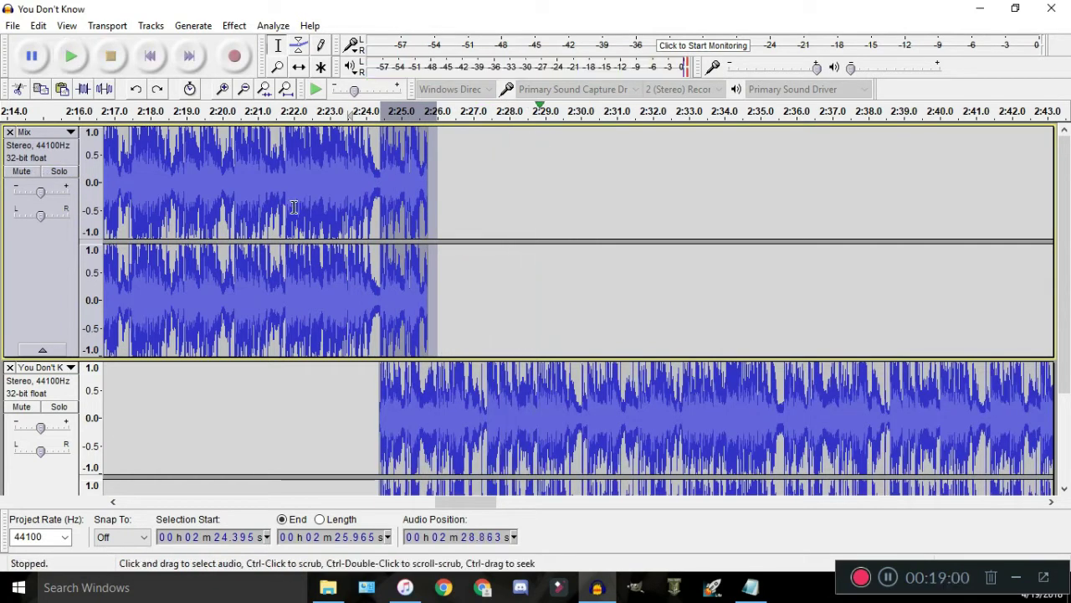
Return the cursor to the project start, clearing the selection, and play the overlapping join from about 2:22
{"action": "left_click", "coordinate": [149, 56]}
{"action": "scroll", "coordinate": [469, 201], "scroll_direction": "down", "scroll_amount": 4, "text": "ctrl"}
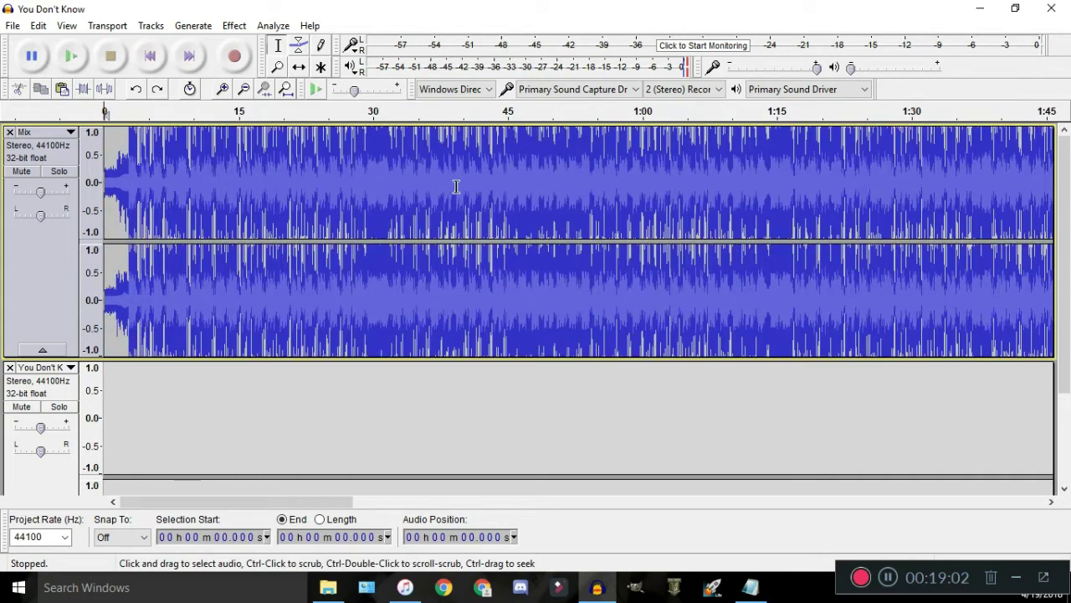
{"action": "scroll", "coordinate": [259, 155], "scroll_direction": "up", "scroll_amount": 3, "text": "ctrl"}
{"action": "left_click", "coordinate": [234, 123]}
{"action": "scroll", "coordinate": [217, 113], "scroll_direction": "up", "scroll_amount": 3, "text": "ctrl"}
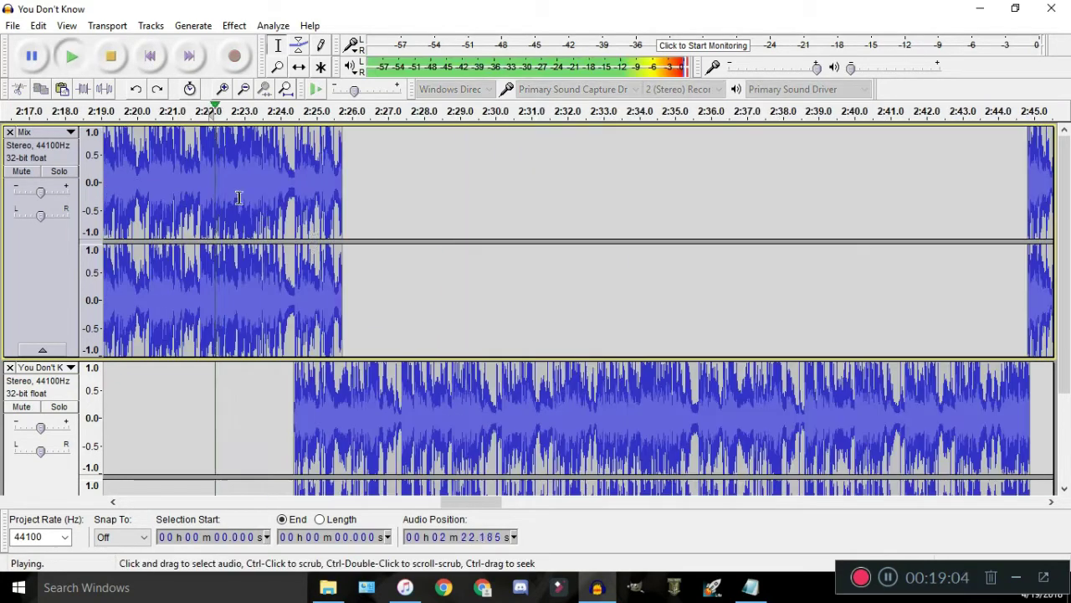
Stop playback and delete the first Mix clip's overlapping tail from 2:24.395 to 2:25.971
{"action": "key", "text": "space"}
{"action": "left_click_drag", "start_coordinate": [352, 241], "coordinate": [272, 232]}
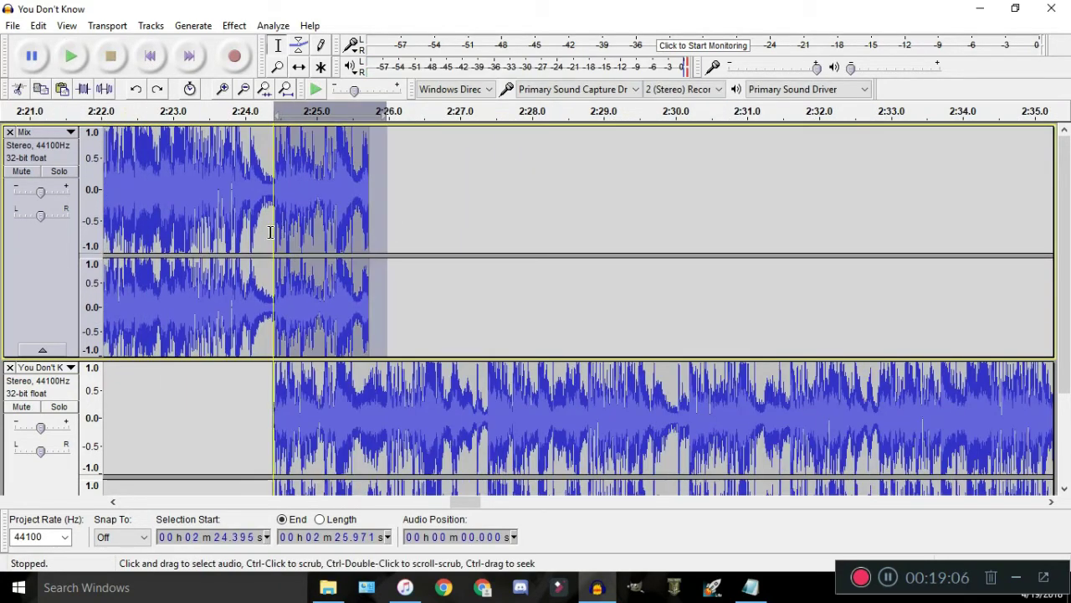
{"action": "key", "text": "Delete"}
{"action": "key", "text": "c"}
{"action": "scroll", "coordinate": [222, 198], "scroll_direction": "up", "scroll_amount": 1, "text": "ctrl"}
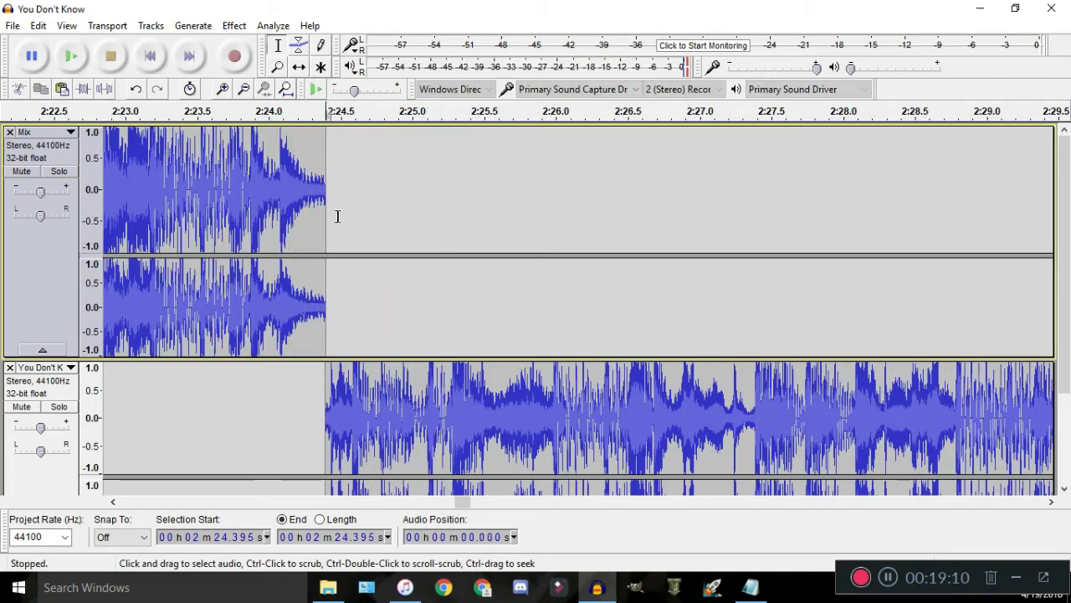
Restore the deleted Mix tail for comparison, and remove it again
{"action": "key", "text": "ctrl+v"}
{"action": "key", "text": "space"}
{"action": "key", "text": "space"}
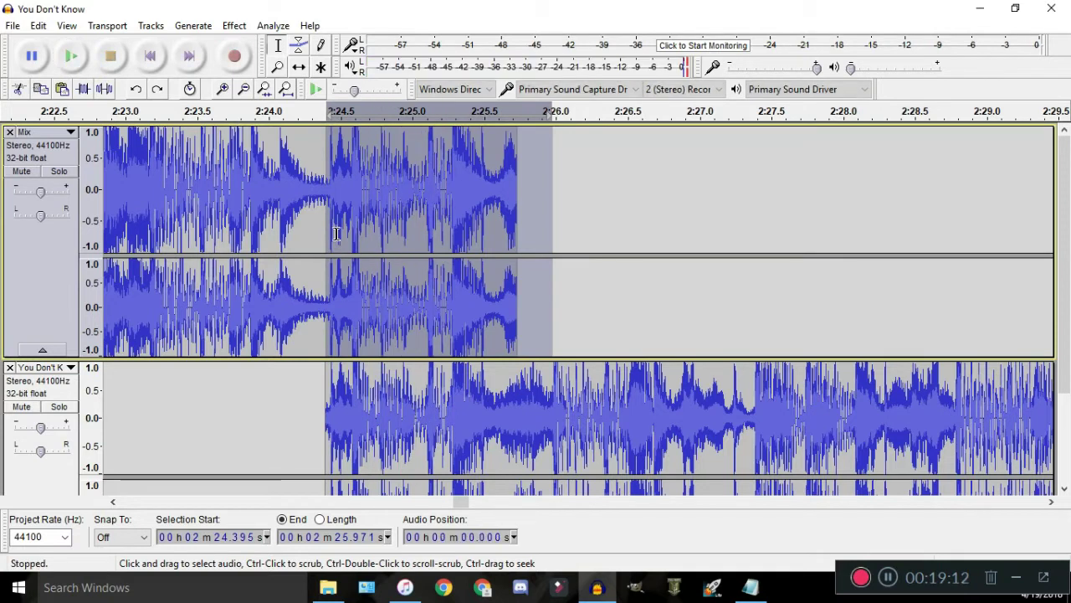
{"action": "key", "text": "ctrl+z"}
Play across the trimmed join into the lower clip from about 2:23.3, and replay it from about 2:21.3
{"action": "left_click", "coordinate": [167, 111]}
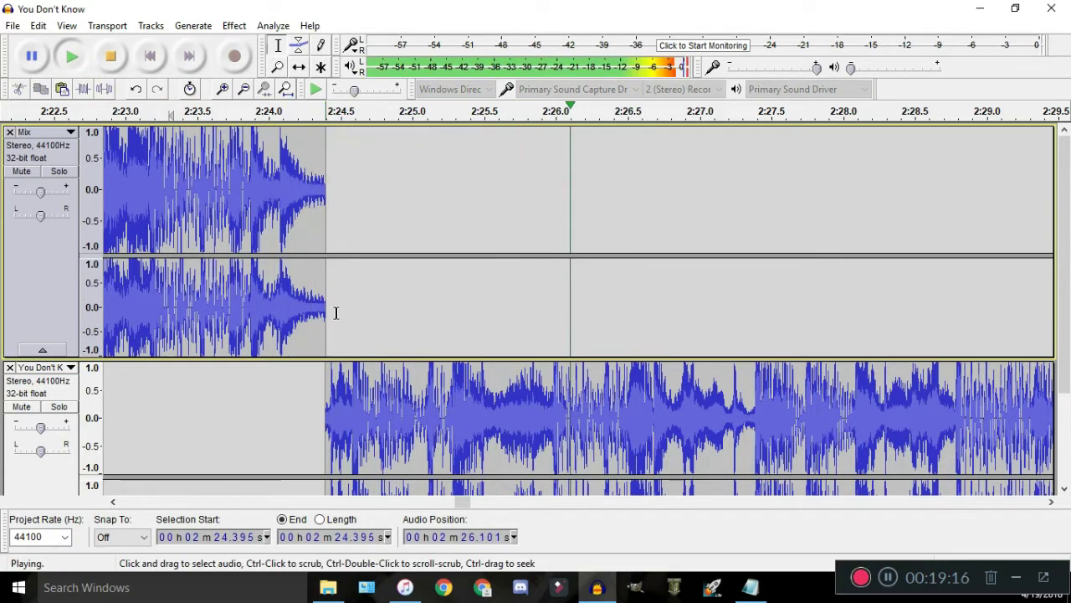
{"action": "scroll", "coordinate": [341, 314], "scroll_direction": "down", "scroll_amount": 3, "text": "ctrl"}
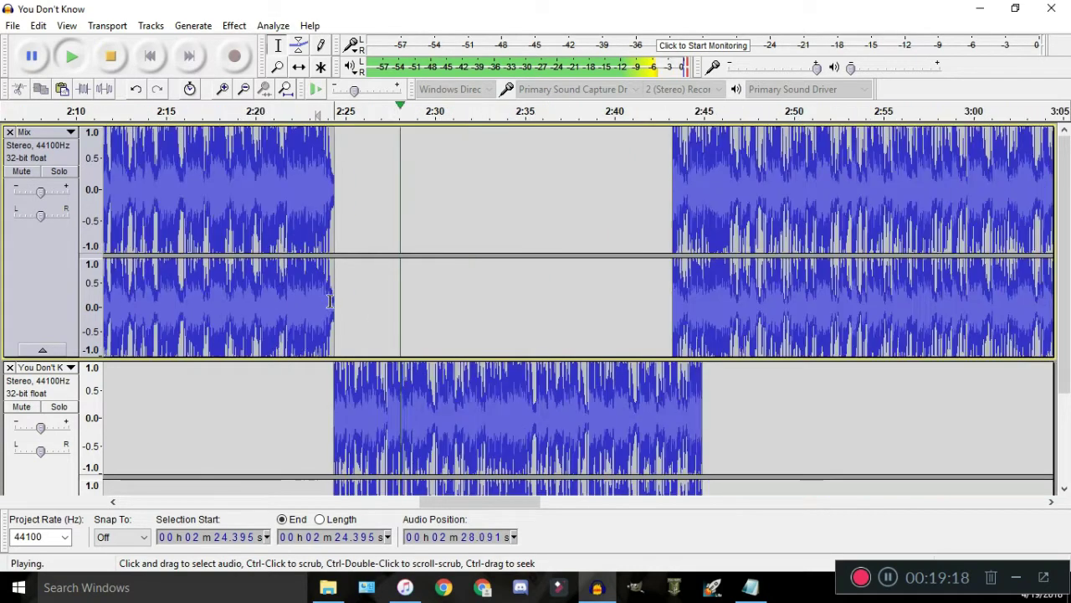
{"action": "left_click", "coordinate": [272, 113]}
{"action": "scroll", "coordinate": [278, 194], "scroll_direction": "up", "scroll_amount": 1, "text": "ctrl"}
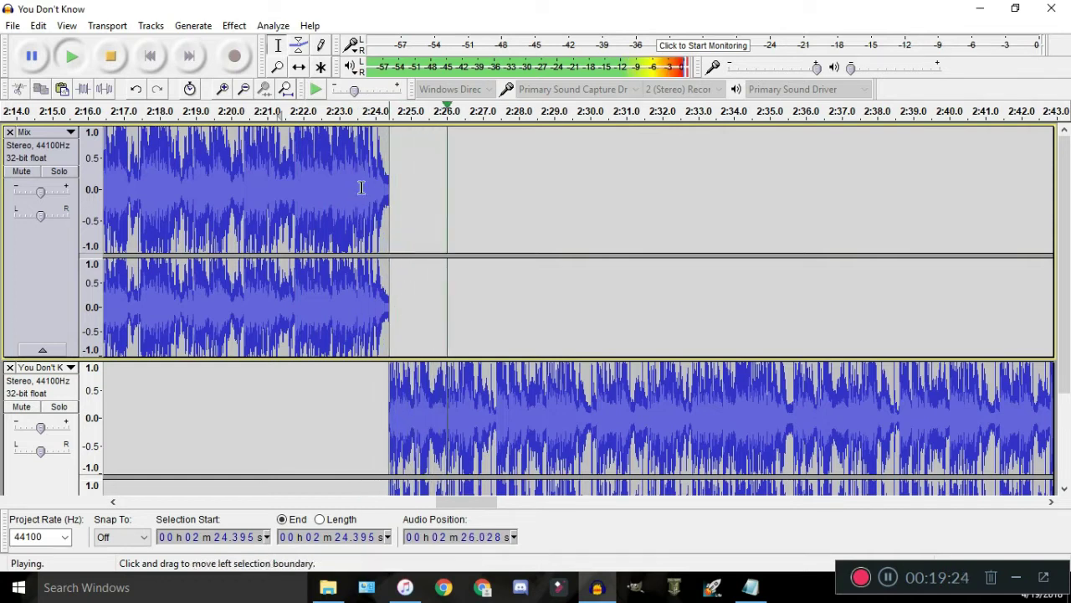
{"action": "scroll", "coordinate": [426, 369], "scroll_direction": "down", "scroll_amount": 3}
{"action": "key", "text": "space"}
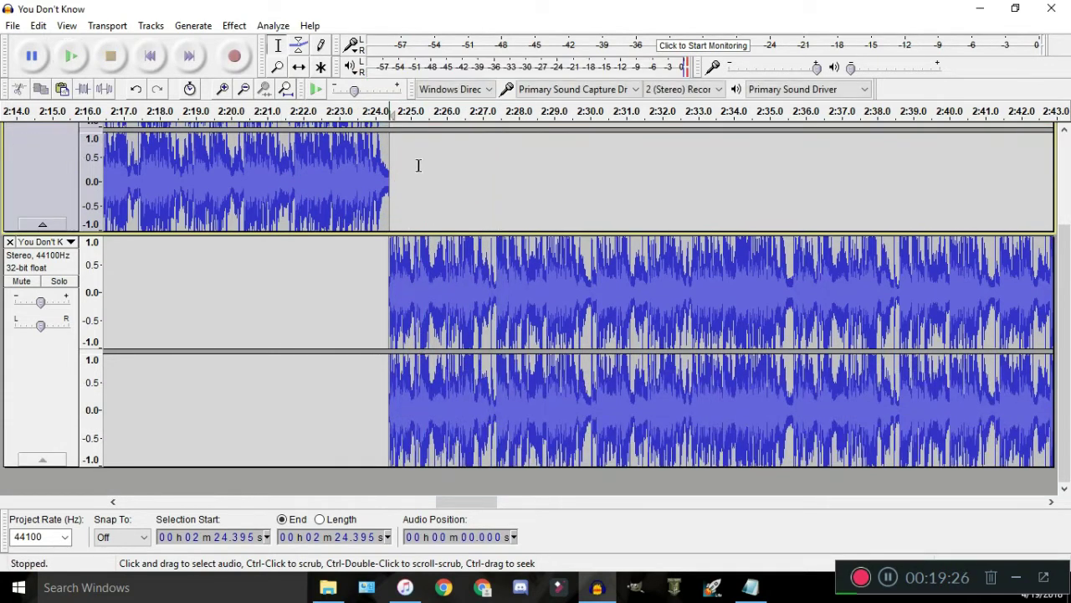
Play the overlap between the lower clip's end and the second Mix clip from about 2:41.3
{"action": "scroll", "coordinate": [418, 164], "scroll_direction": "down", "scroll_amount": 1, "text": "ctrl"}
{"action": "scroll", "coordinate": [656, 196], "scroll_direction": "down", "scroll_amount": 1, "text": "ctrl"}
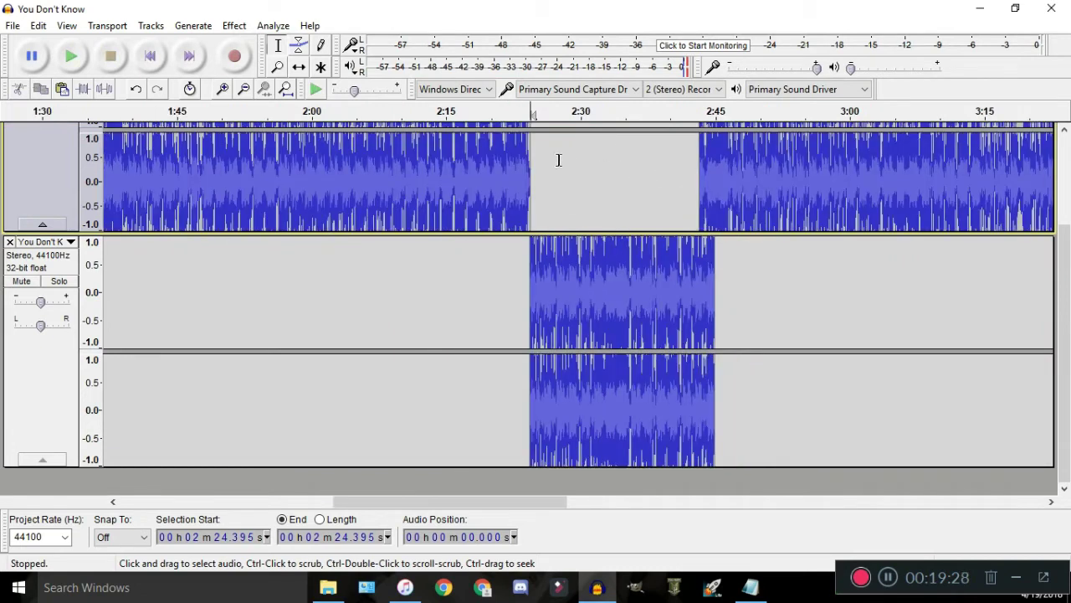
{"action": "scroll", "coordinate": [804, 167], "scroll_direction": "up", "scroll_amount": 1, "text": "ctrl"}
{"action": "scroll", "coordinate": [804, 168], "scroll_direction": "up", "scroll_amount": 1, "text": "ctrl"}
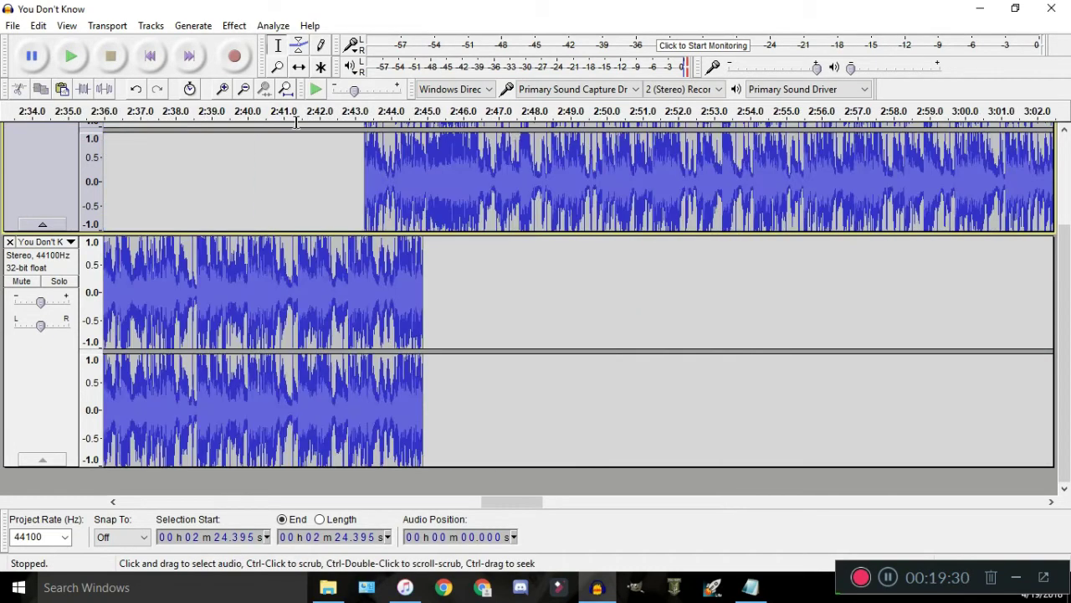
{"action": "left_click", "coordinate": [293, 113]}
{"action": "scroll", "coordinate": [365, 184], "scroll_direction": "up", "scroll_amount": 1, "text": "ctrl"}
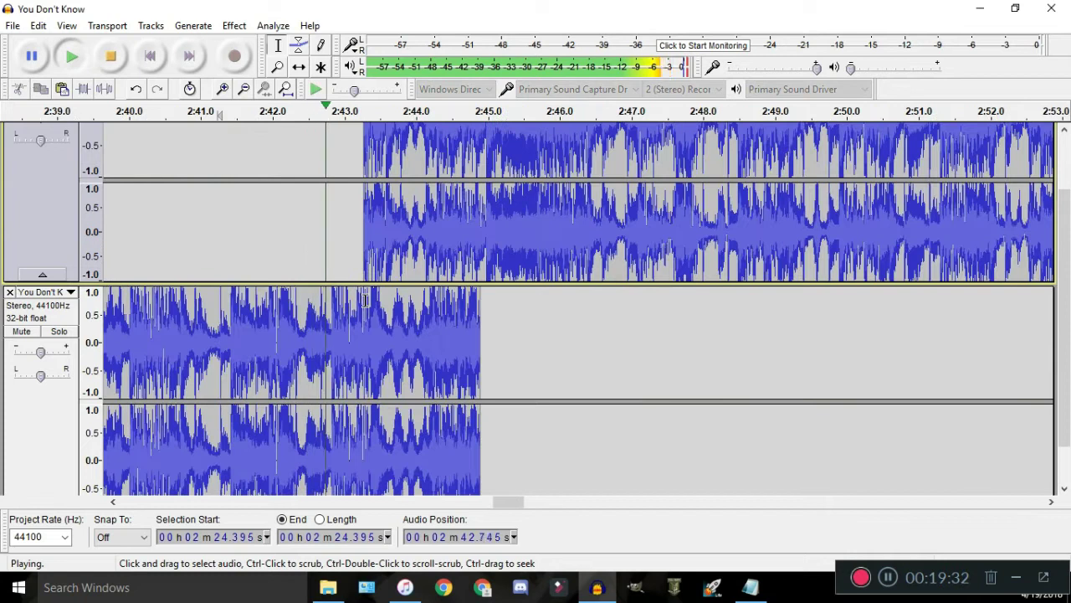
{"action": "key", "text": "space"}
Time-shift the second Mix clip so that it starts at about 2:47.2, past the lower clip's end
{"action": "key", "text": "ctrl+z"}
{"action": "left_click", "coordinate": [388, 113]}
{"action": "scroll", "coordinate": [496, 279], "scroll_direction": "down", "scroll_amount": 3}
{"action": "scroll", "coordinate": [487, 277], "scroll_direction": "up", "scroll_amount": 2}
{"action": "key", "text": "space"}
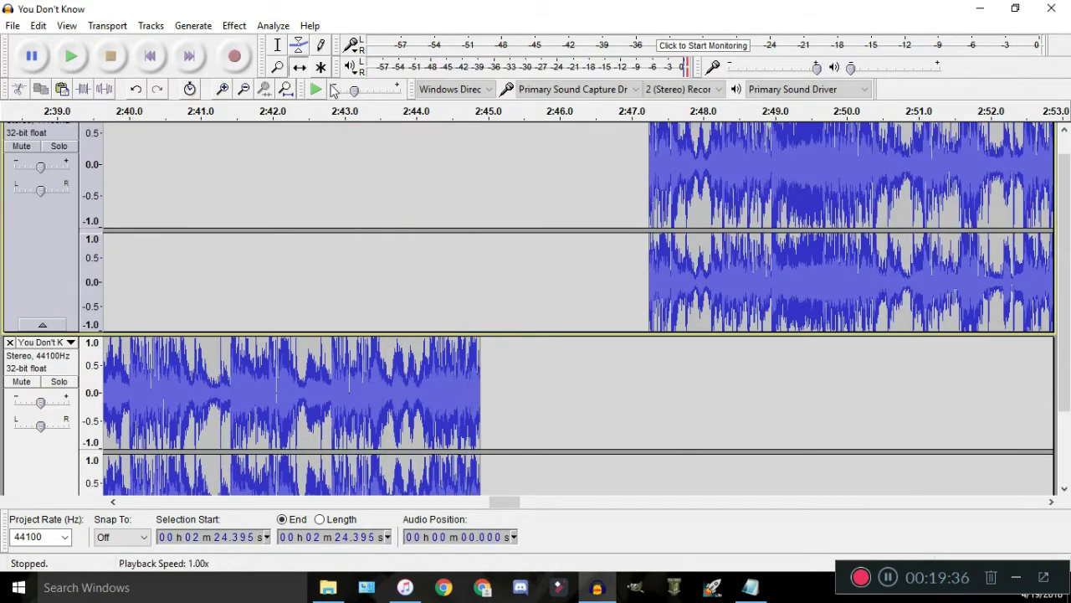
Try deleting the lower clip's tail from 2:43.365 to 2:45.637
{"action": "left_click_drag", "start_coordinate": [534, 360], "coordinate": [423, 361]}
{"action": "scroll", "coordinate": [378, 127], "scroll_direction": "down", "scroll_amount": 2}
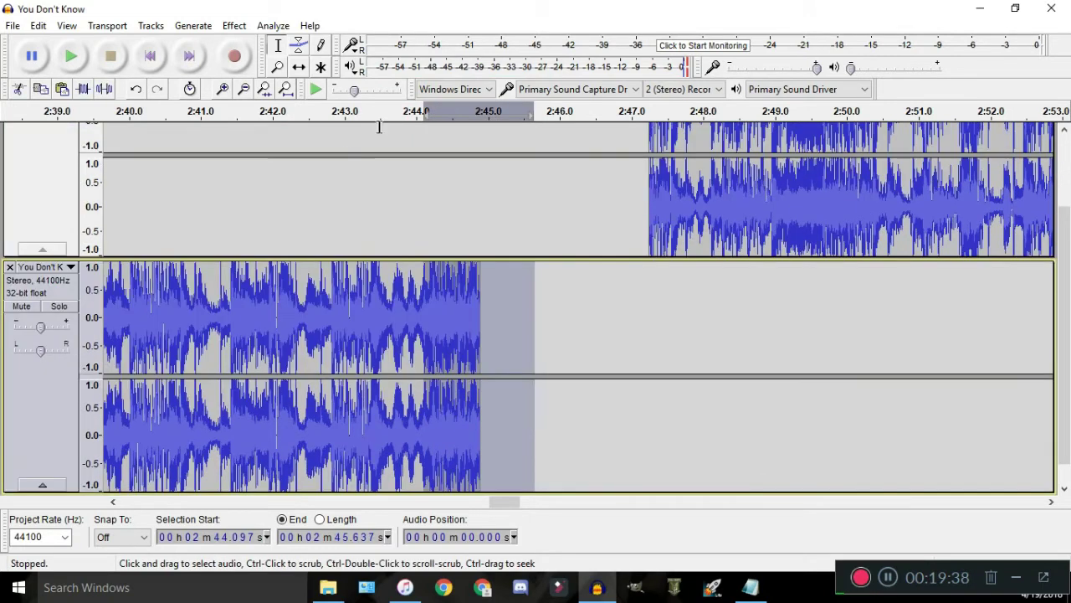
{"action": "left_click", "coordinate": [363, 110]}
{"action": "key", "text": "ctrl+1"}
{"action": "left_click", "coordinate": [358, 330], "text": "shift"}
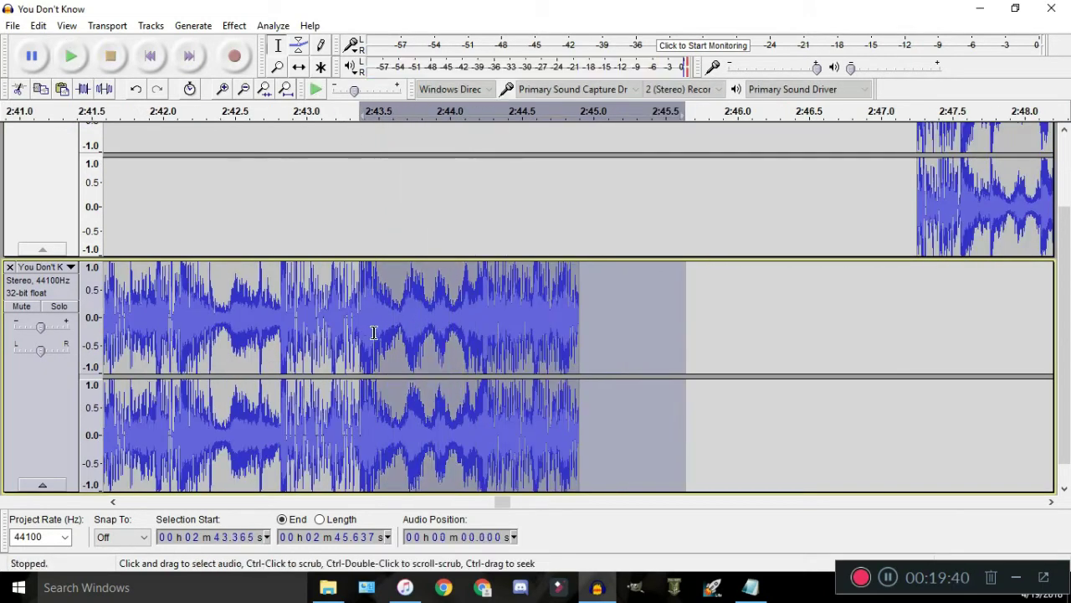
{"action": "key", "text": "Delete"}
Play the lower clip's trimmed ending from about 2:42.1 and stop playback
{"action": "left_click", "coordinate": [179, 111]}
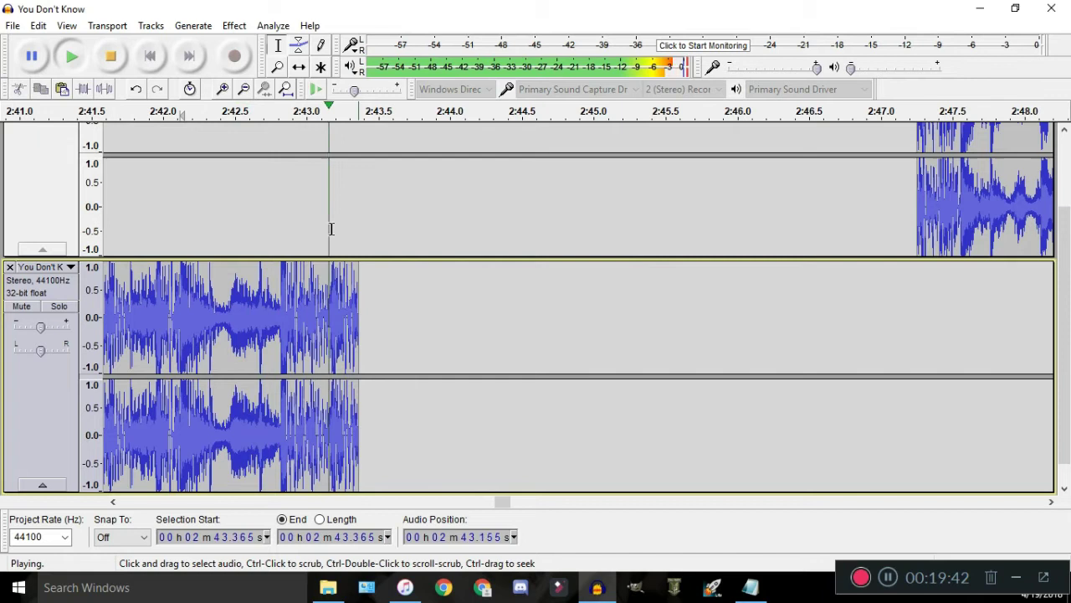
{"action": "key", "text": "ctrl+3"}
{"action": "key", "text": "ctrl+3"}
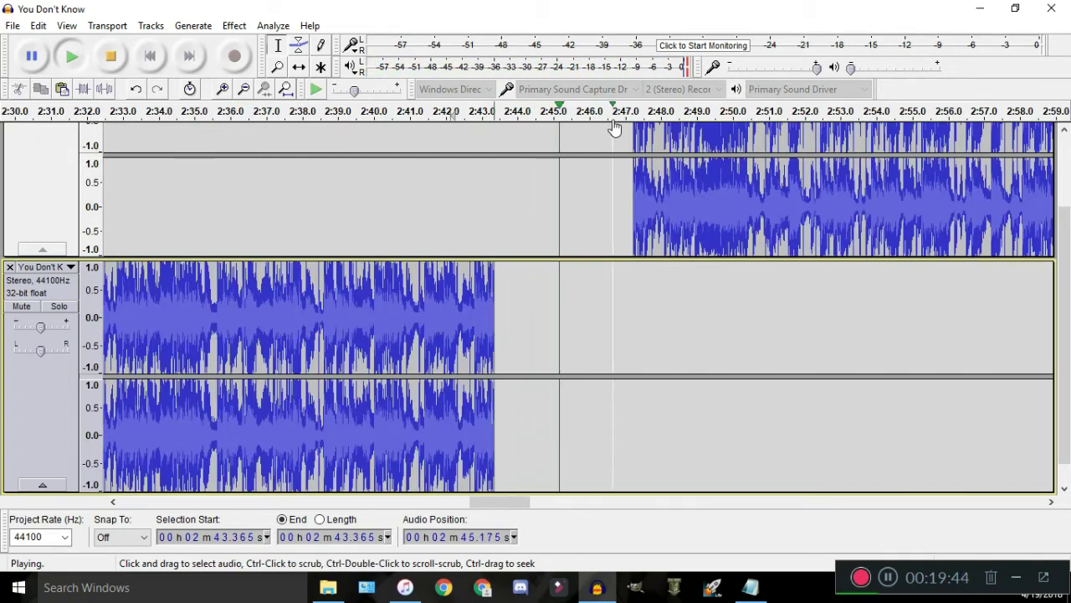
{"action": "key", "text": "space"}
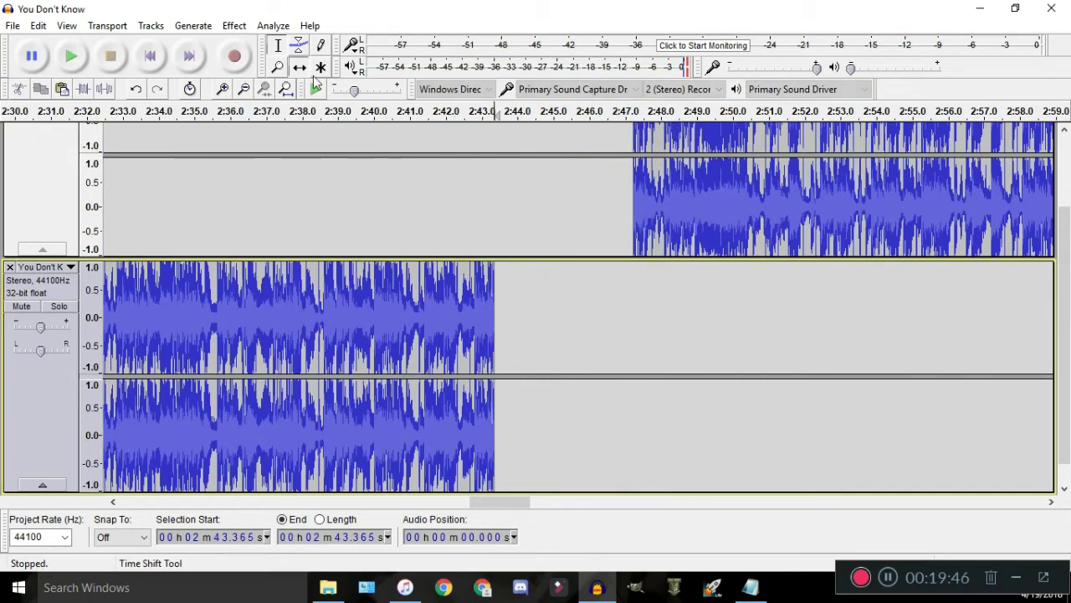
Try moving the second Mix clip to start at about 2:42.89, and play the join from 2:43.365
{"action": "left_click_drag", "start_coordinate": [558, 218], "coordinate": [404, 217]}
{"action": "key", "text": "ctrl+1"}
{"action": "key", "text": "ctrl+1"}
{"action": "key", "text": "ctrl+1"}
{"action": "key", "text": "ctrl+1"}
{"action": "left_click_drag", "start_coordinate": [485, 316], "coordinate": [537, 306]}
{"action": "key", "text": "space"}
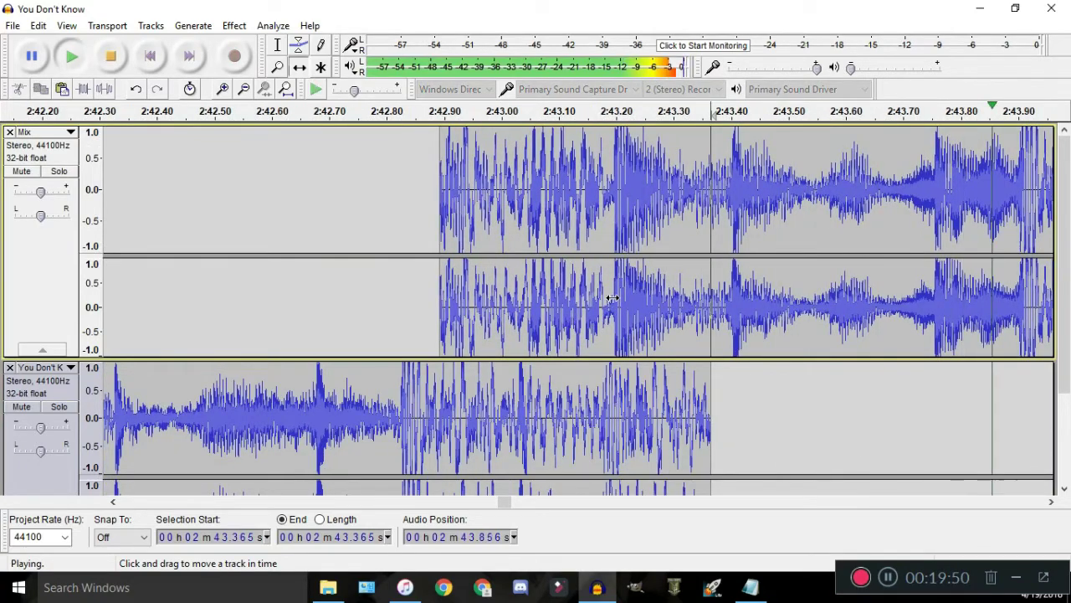
{"action": "key", "text": "ctrl+3"}
{"action": "key", "text": "ctrl+3"}
{"action": "key", "text": "ctrl+3"}
{"action": "key", "text": "space"}
Restore the lower clip's deleted tail and time-shift the second Mix clip to start at about 2:42.93
{"action": "scroll", "coordinate": [613, 298], "scroll_direction": "down", "scroll_amount": 2}
{"action": "left_click_drag", "start_coordinate": [544, 220], "coordinate": [577, 220]}
{"action": "key", "text": "ctrl+1"}
{"action": "key", "text": "ctrl+1"}
{"action": "scroll", "coordinate": [689, 305], "scroll_direction": "up", "scroll_amount": 2}
{"action": "left_click_drag", "start_coordinate": [689, 309], "coordinate": [642, 308]}
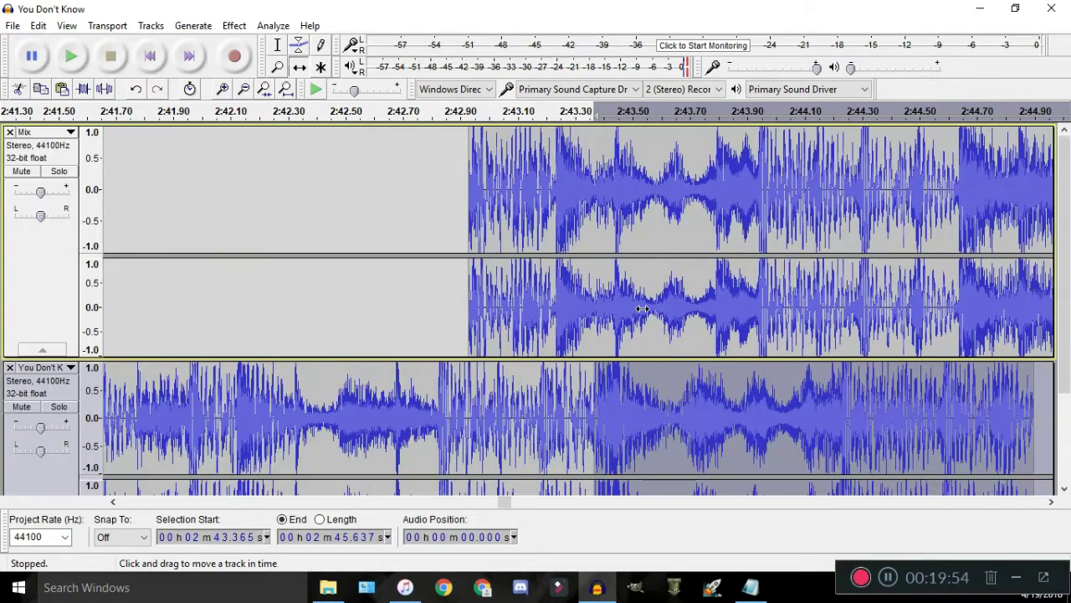
Try the second Mix clip at an earlier start of about 2:41.77, and shift it forward to about 2:43.13
{"action": "key", "text": "ctrl+3"}
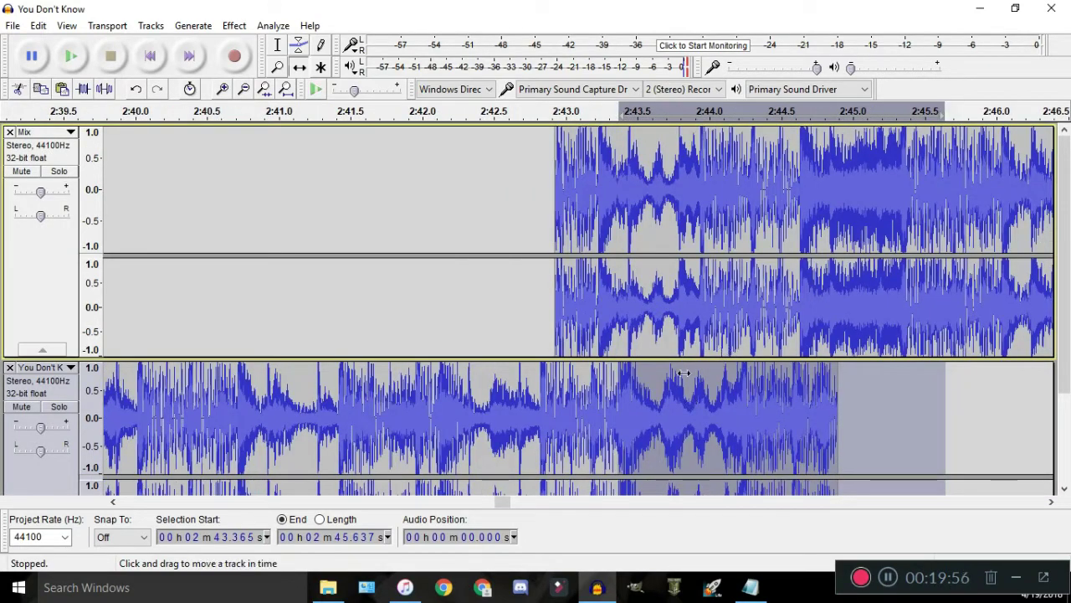
{"action": "key", "text": "ctrl+1"}
{"action": "key", "text": "ctrl+1"}
{"action": "key", "text": "ctrl+3"}
{"action": "key", "text": "ctrl+3"}
{"action": "left_click_drag", "start_coordinate": [747, 322], "coordinate": [580, 337]}
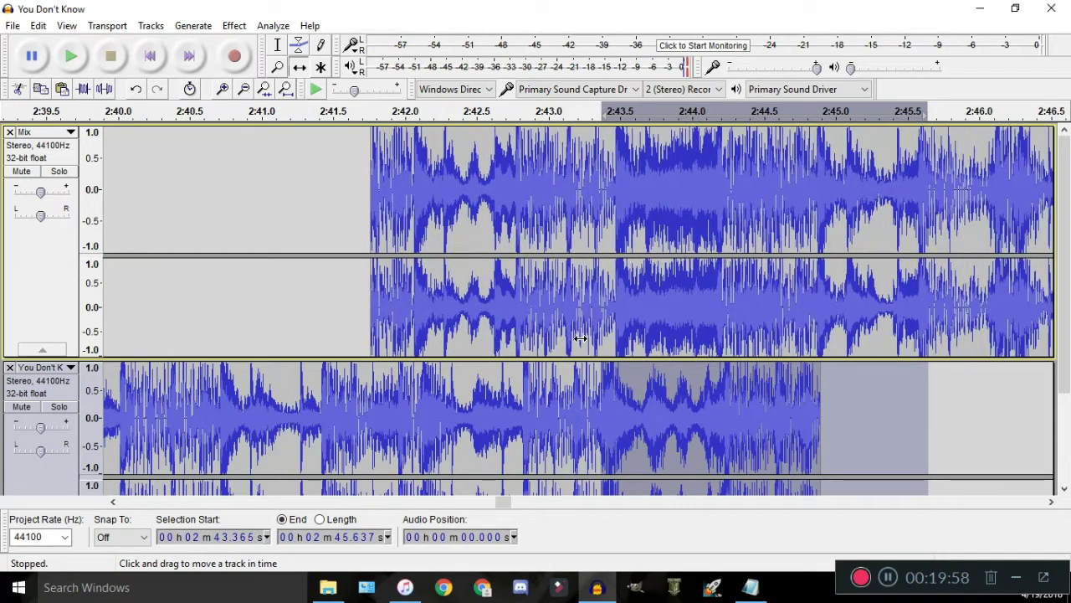
{"action": "left_click_drag", "start_coordinate": [686, 343], "coordinate": [883, 343]}
{"action": "key", "text": "ctrl+1"}
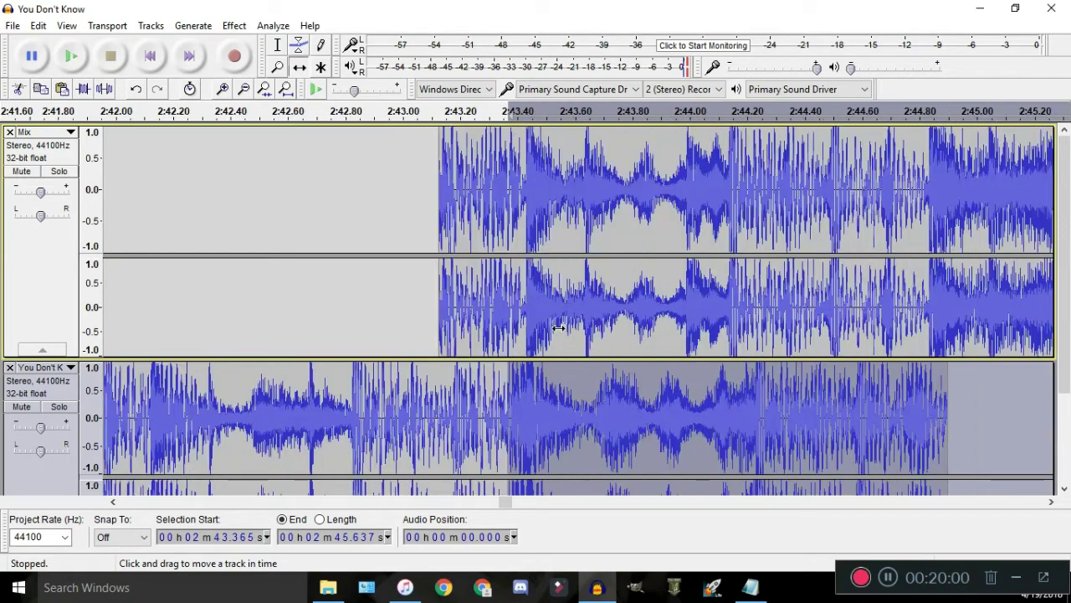
Align the second Mix clip's waveform with the lower clip's tail by moving its start to about 2:43.23
{"action": "key", "text": "ctrl+1"}
{"action": "left_click_drag", "start_coordinate": [518, 324], "coordinate": [485, 324]}
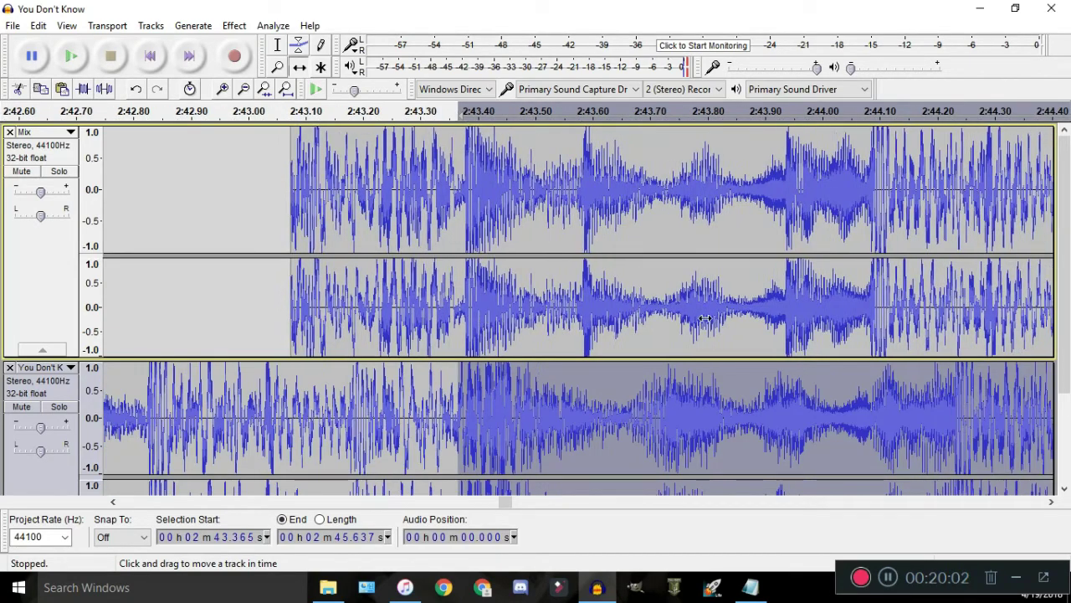
{"action": "key", "text": "ctrl+3"}
{"action": "left_click_drag", "start_coordinate": [733, 319], "coordinate": [767, 322]}
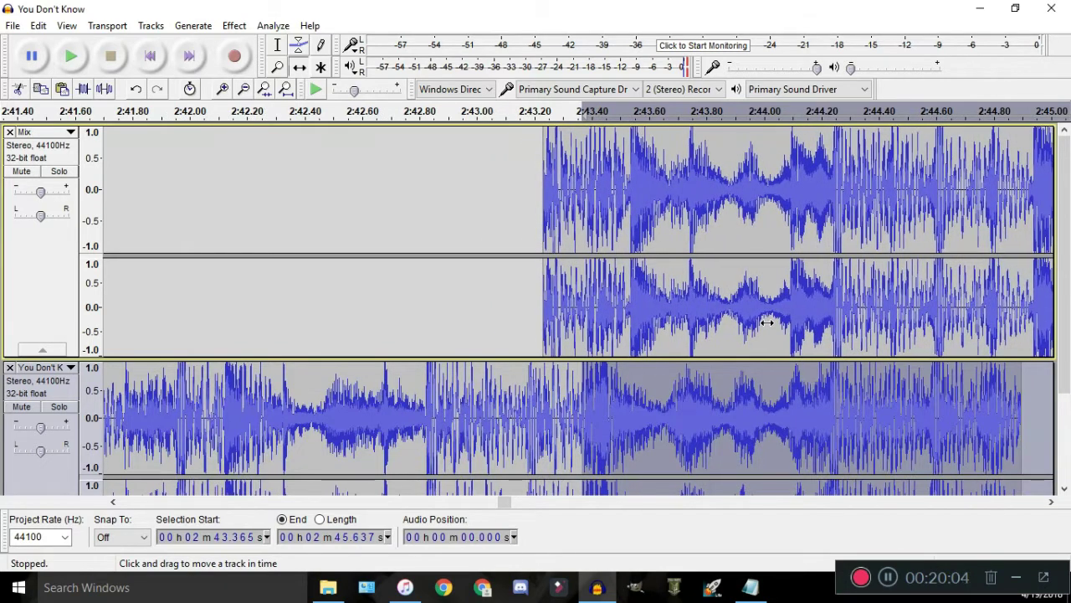
{"action": "key", "text": "ctrl+3"}
{"action": "key", "text": "ctrl+3"}
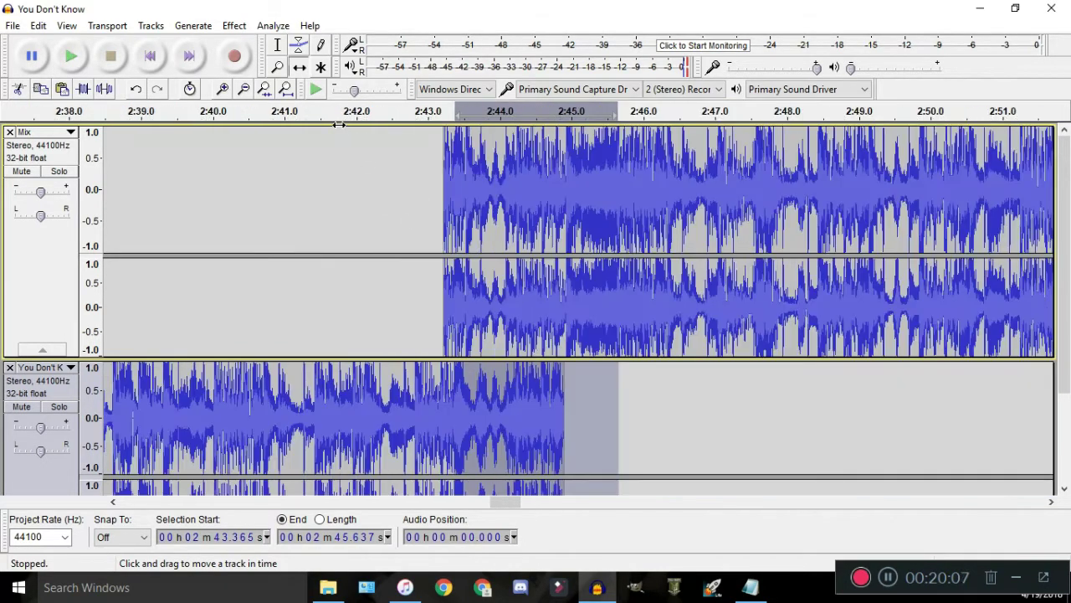
Play the aligned overlap from about 2:41.8 to check its timing
{"action": "left_click", "coordinate": [338, 124]}
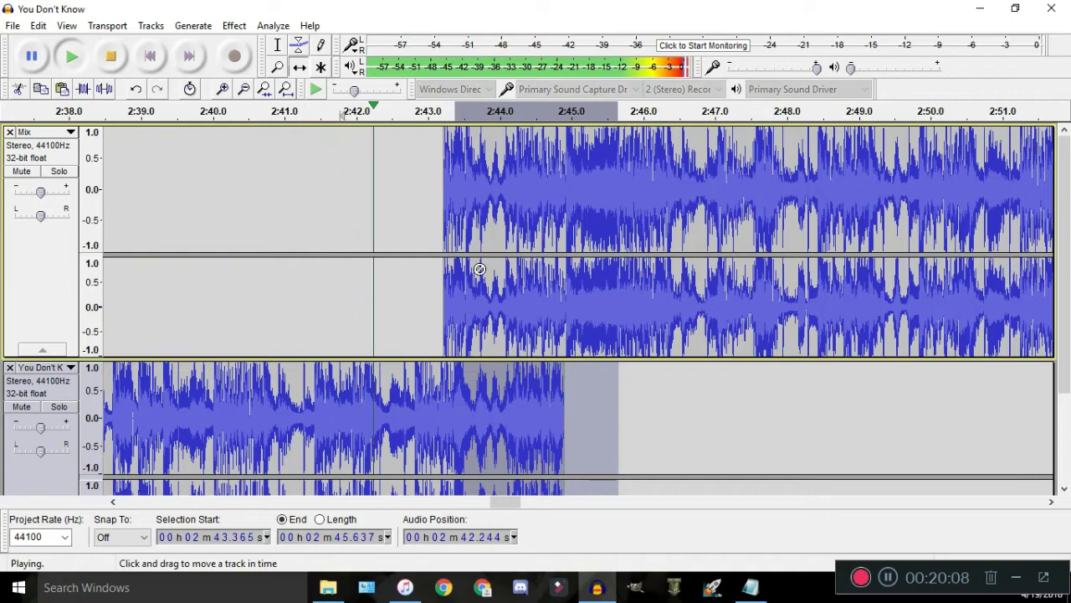
{"action": "key", "text": "ctrl+1"}
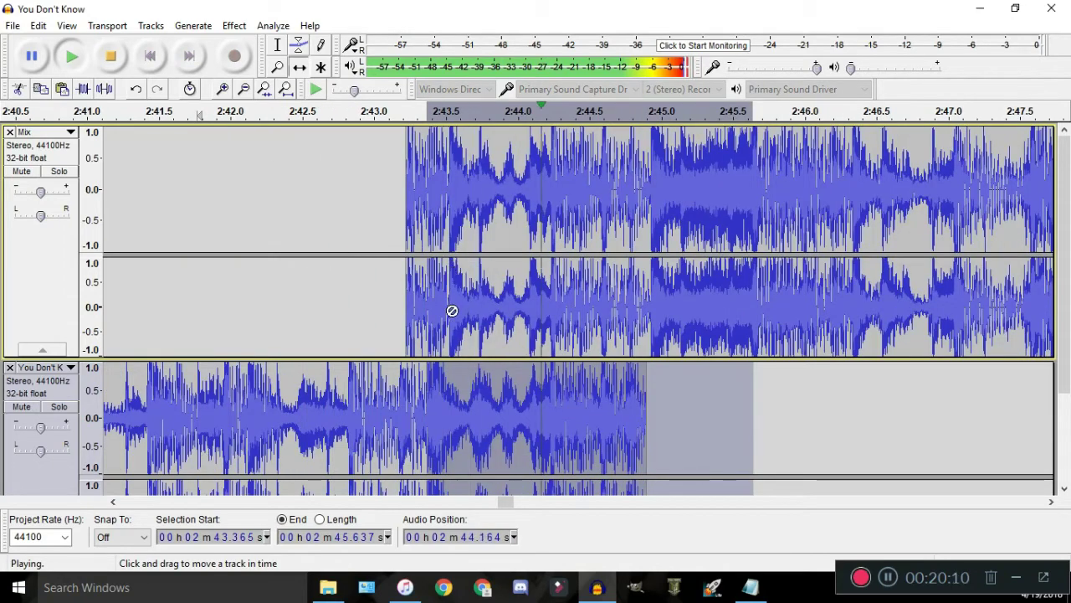
{"action": "key", "text": "space"}
Nudge the second Mix clip so its clipped waveform peaks near 2:44.60 line up with the lower clip's peaks
{"action": "scroll", "coordinate": [612, 345], "scroll_direction": "up", "scroll_amount": 4}
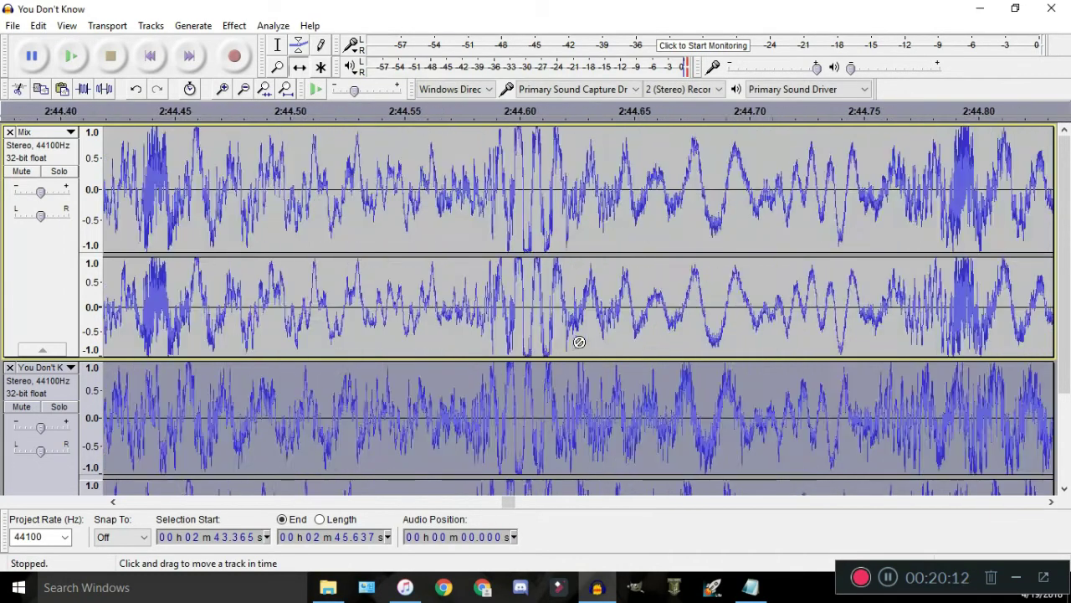
{"action": "scroll", "coordinate": [502, 321], "scroll_direction": "up", "scroll_amount": 2}
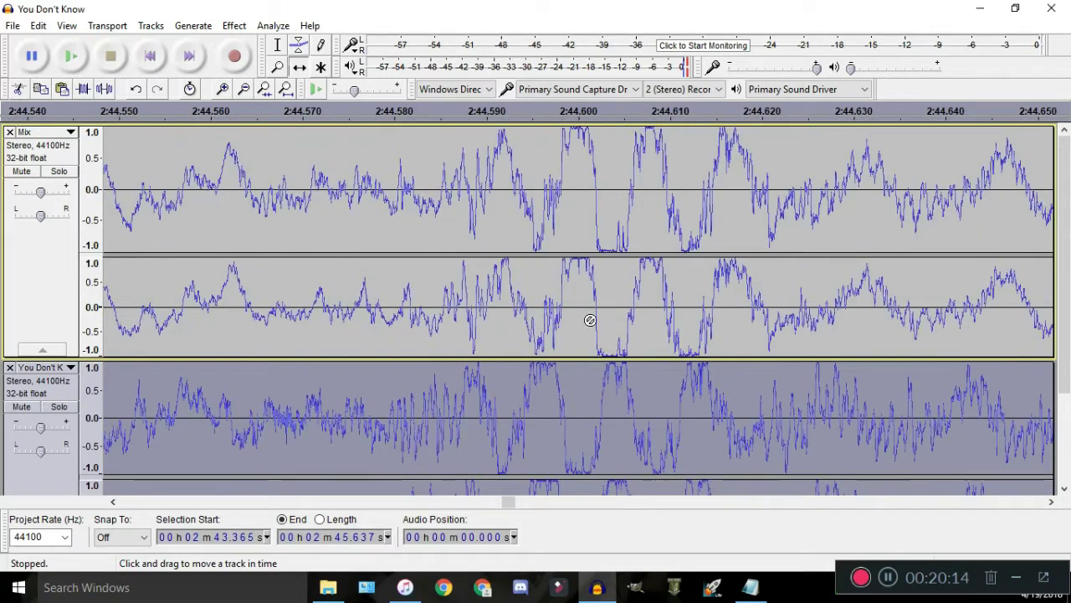
{"action": "scroll", "coordinate": [585, 329], "scroll_direction": "up", "scroll_amount": 2}
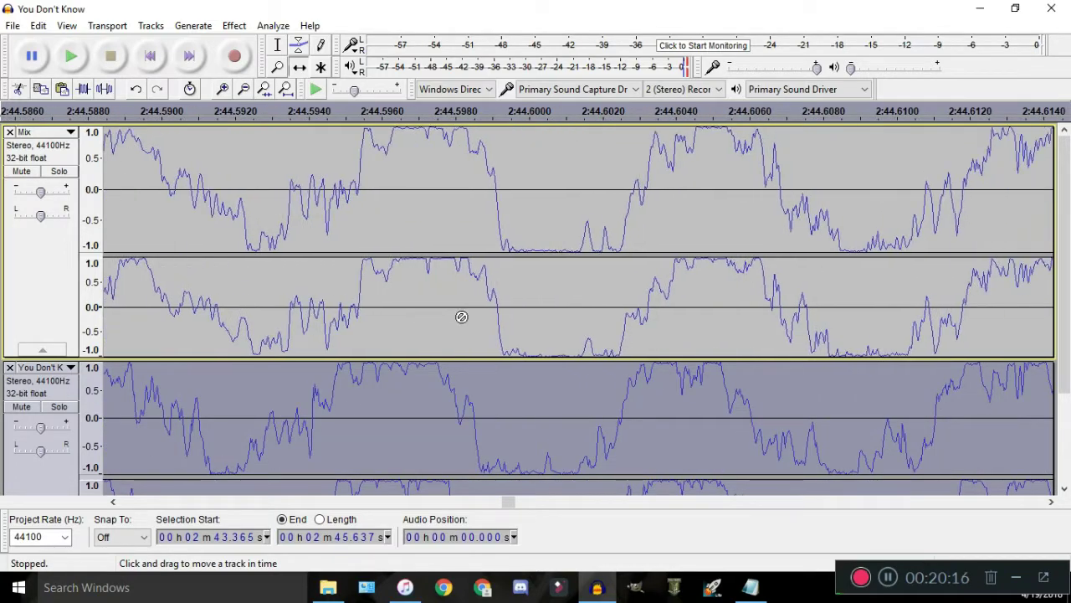
{"action": "scroll", "coordinate": [442, 318], "scroll_direction": "down", "scroll_amount": 2}
{"action": "left_click_drag", "start_coordinate": [383, 339], "coordinate": [538, 318]}
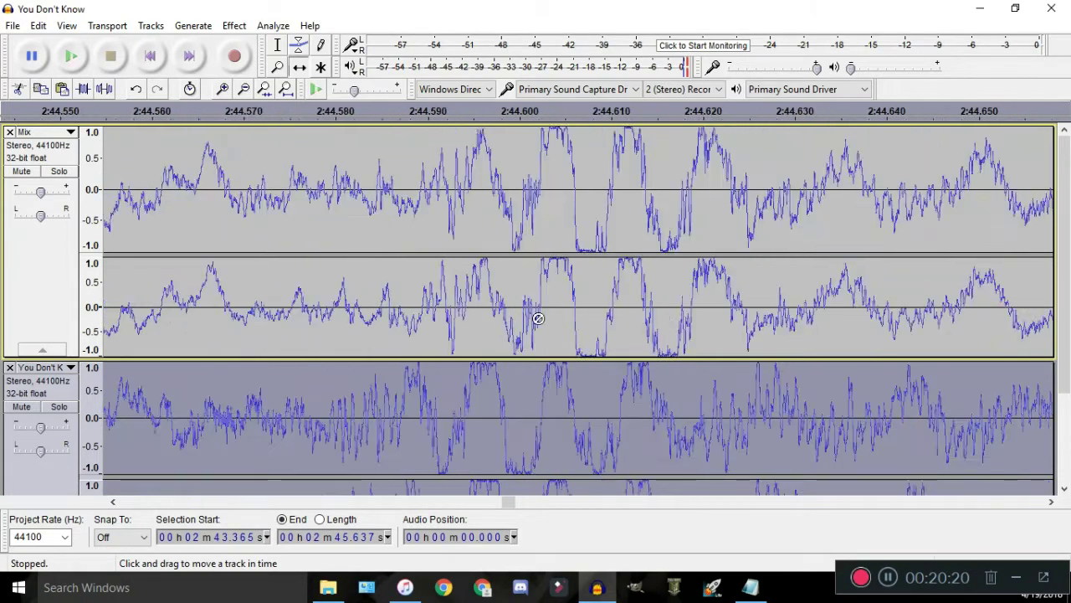
{"action": "scroll", "coordinate": [674, 318], "scroll_direction": "down", "scroll_amount": 1}
{"action": "left_click_drag", "start_coordinate": [652, 318], "coordinate": [614, 318]}
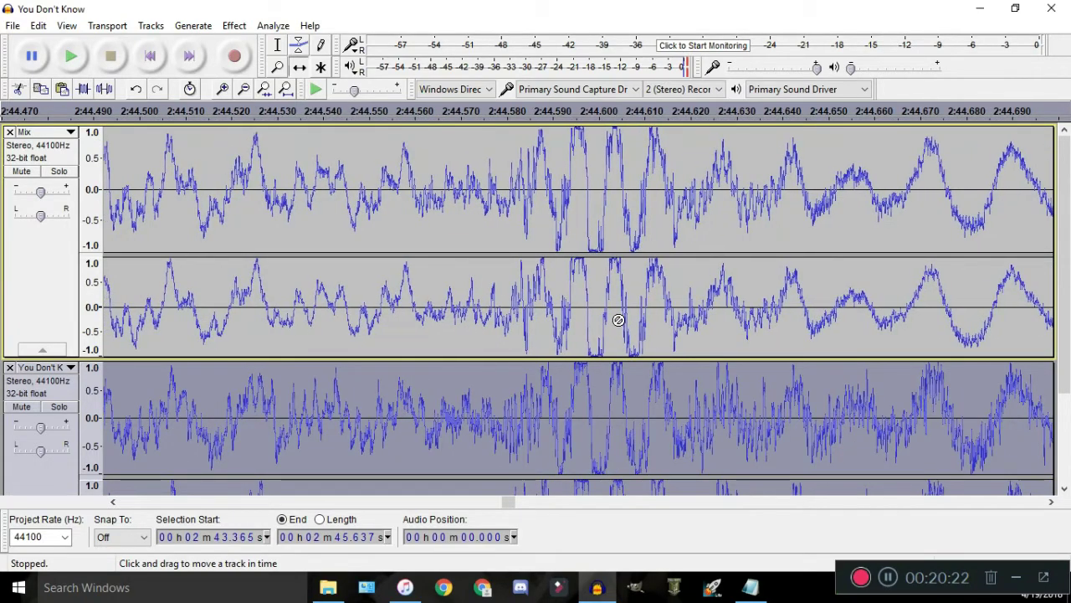
Fine-tune the second Mix clip at sample level, matching its falling edge near 2:44.5986 with the lower clip's
{"action": "scroll", "coordinate": [598, 334], "scroll_direction": "up", "scroll_amount": 3}
{"action": "scroll", "coordinate": [531, 339], "scroll_direction": "up", "scroll_amount": 2}
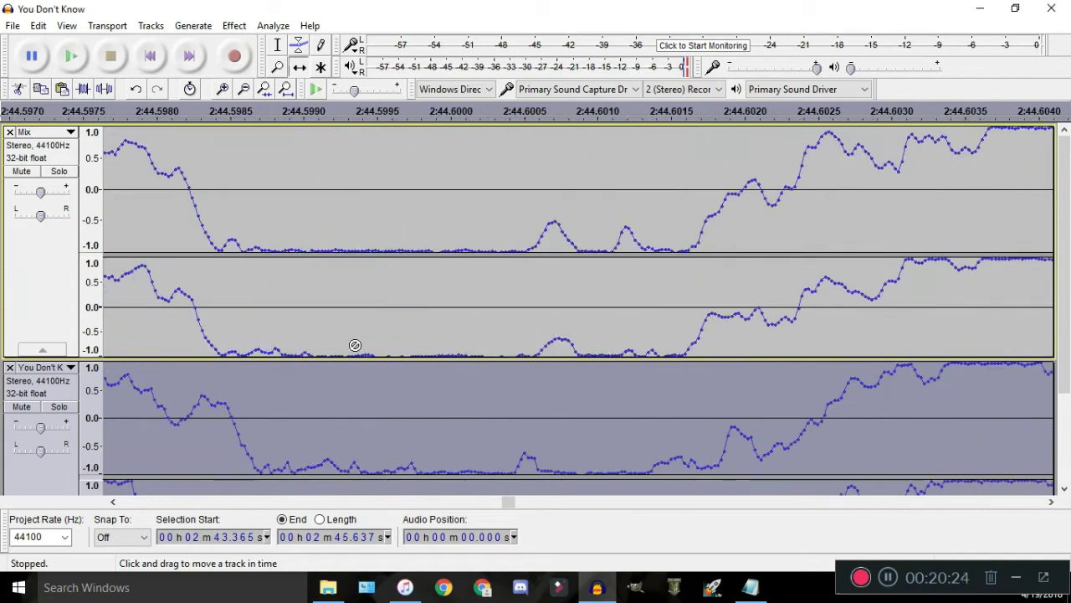
{"action": "scroll", "coordinate": [221, 350], "scroll_direction": "up", "scroll_amount": 1}
{"action": "left_click_drag", "start_coordinate": [221, 350], "coordinate": [342, 311]}
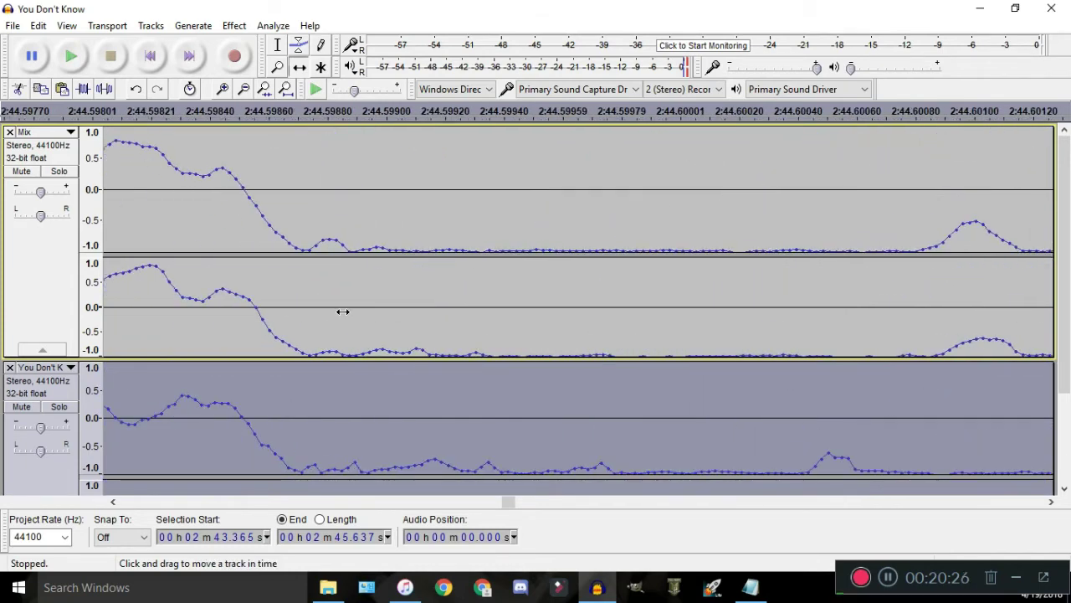
Delete the lower You Don't Know clip's tail from 2:43.542 onward
{"action": "scroll", "coordinate": [326, 318], "scroll_direction": "down", "scroll_amount": 11}
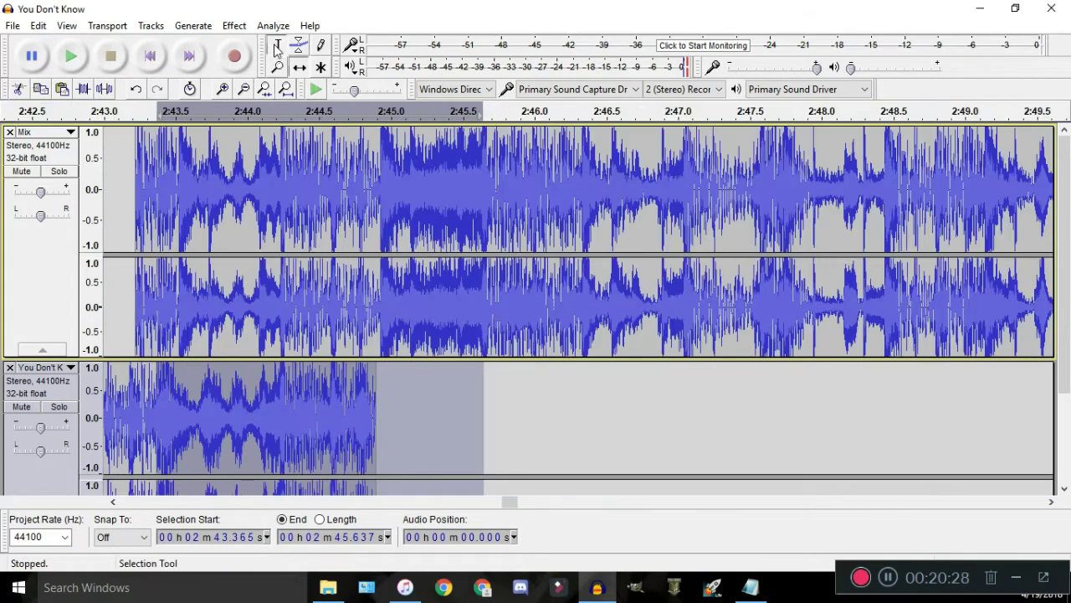
{"action": "scroll", "coordinate": [424, 383], "scroll_direction": "down", "scroll_amount": 3}
{"action": "left_click_drag", "start_coordinate": [443, 385], "coordinate": [185, 327]}
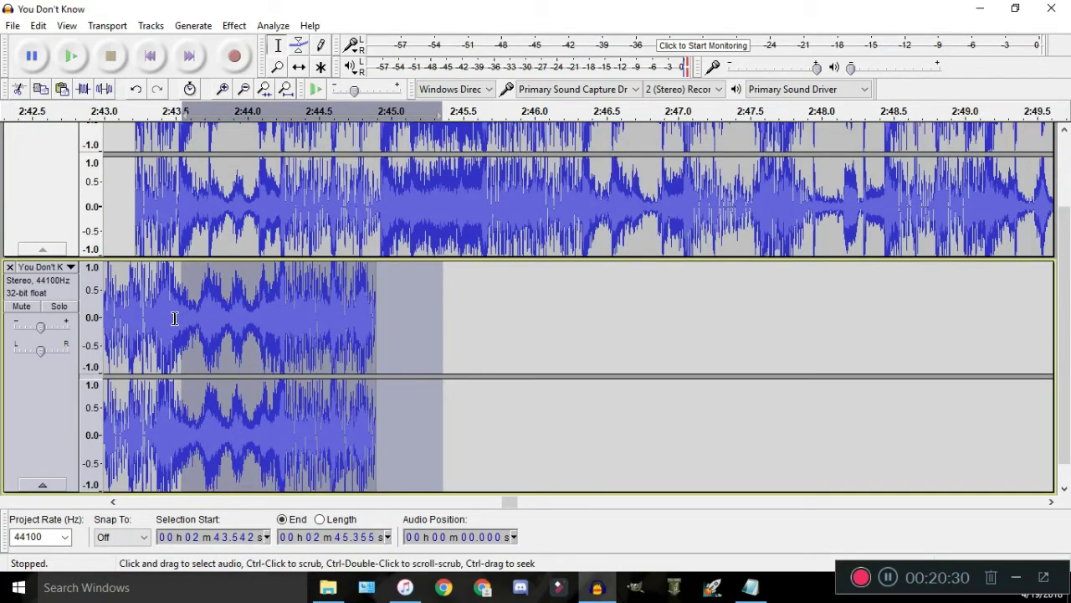
{"action": "key", "text": "Delete"}
Shift the second Mix clip against the lower clip, comparing the dense waveform burst near 2:43.39, so it starts at about 2:43.215
{"action": "scroll", "coordinate": [151, 289], "scroll_direction": "up", "scroll_amount": 3}
{"action": "scroll", "coordinate": [373, 251], "scroll_direction": "up", "scroll_amount": 5}
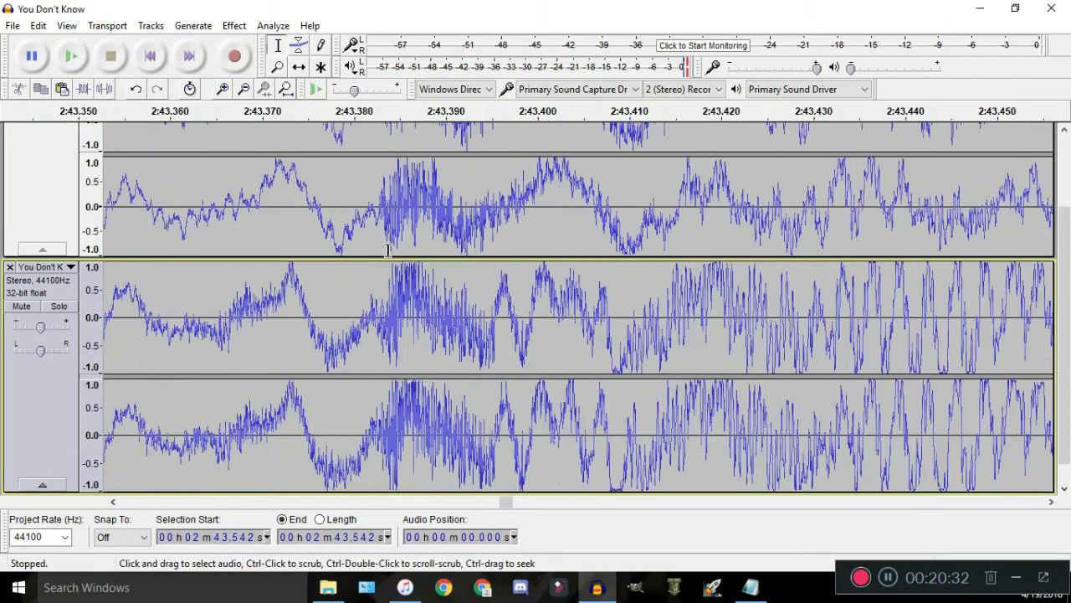
{"action": "scroll", "coordinate": [419, 256], "scroll_direction": "down", "scroll_amount": 1}
{"action": "scroll", "coordinate": [402, 256], "scroll_direction": "up", "scroll_amount": 1}
{"action": "scroll", "coordinate": [399, 255], "scroll_direction": "down", "scroll_amount": 3}
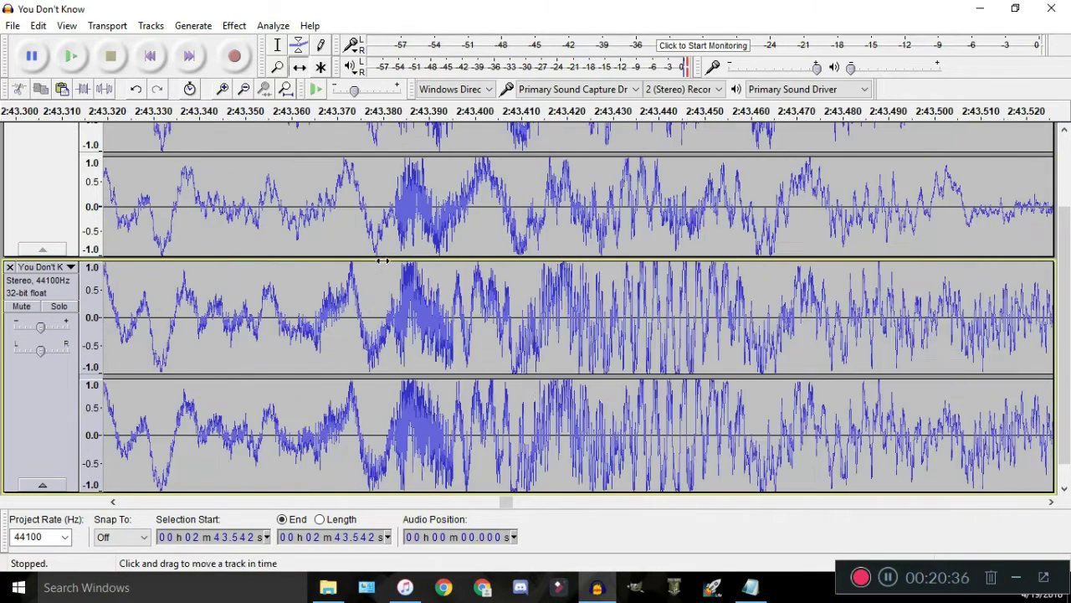
{"action": "mouse_move", "coordinate": [418, 223]}
{"action": "left_mouse_down"}
{"action": "mouse_move", "coordinate": [396, 224]}
{"action": "mouse_move", "coordinate": [424, 225]}
{"action": "left_mouse_up"}
{"action": "scroll", "coordinate": [427, 225], "scroll_direction": "up", "scroll_amount": 2}
{"action": "scroll", "coordinate": [423, 251], "scroll_direction": "down", "scroll_amount": 1}
{"action": "scroll", "coordinate": [410, 310], "scroll_direction": "up", "scroll_amount": 2}
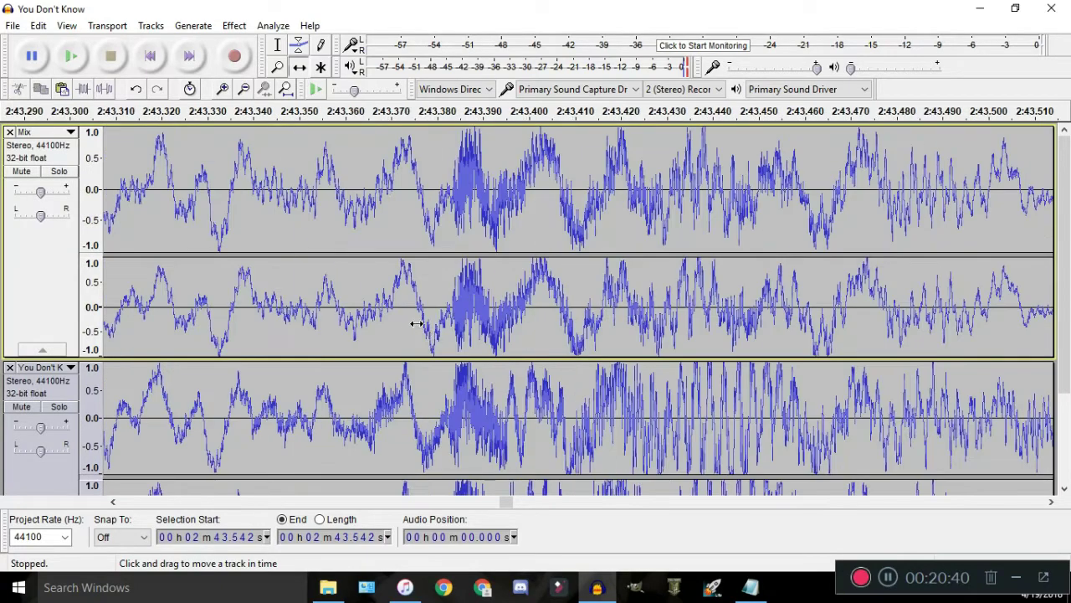
{"action": "left_click_drag", "start_coordinate": [426, 333], "coordinate": [459, 335]}
{"action": "scroll", "coordinate": [460, 335], "scroll_direction": "down", "scroll_amount": 2}
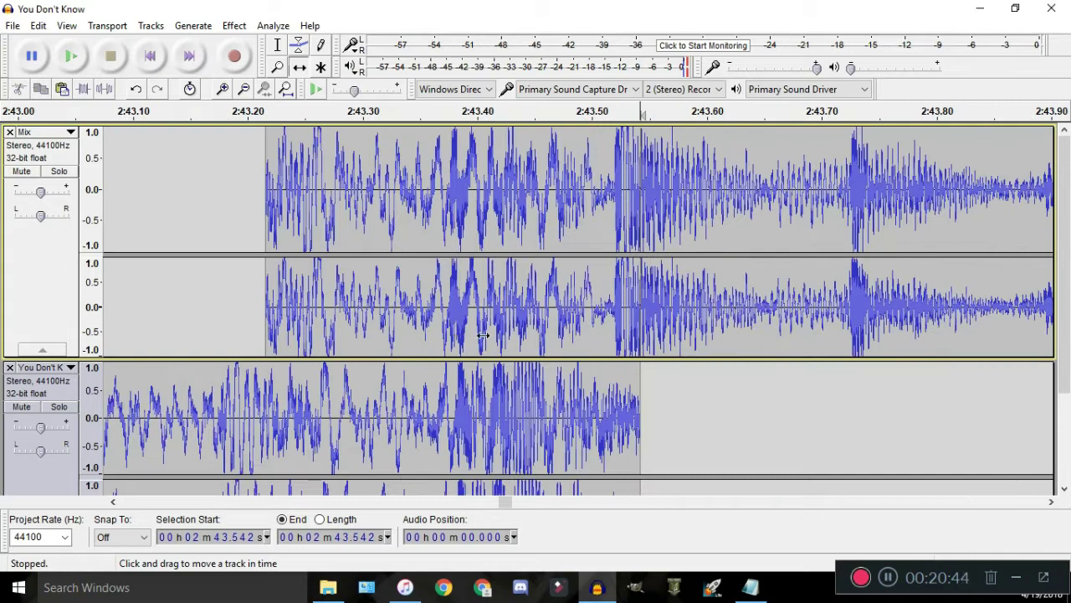
Play the overlap from about 2:42.3 to check the timing of the shifted Mix clip
{"action": "key", "text": "space"}
{"action": "scroll", "coordinate": [246, 214], "scroll_direction": "down", "scroll_amount": 3}
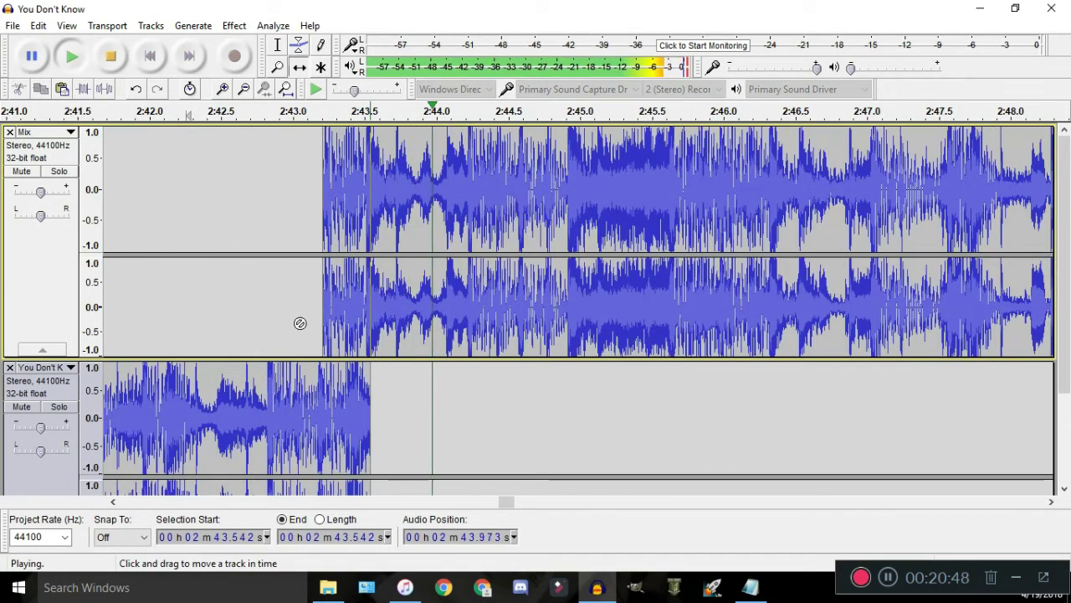
{"action": "key", "text": "space"}
Move the second Mix clip so it starts at about 2:43.22 and its waveform follows the lower clip's
{"action": "scroll", "coordinate": [407, 338], "scroll_direction": "up", "scroll_amount": 6}
{"action": "left_click_drag", "start_coordinate": [426, 299], "coordinate": [452, 317]}
{"action": "scroll", "coordinate": [477, 317], "scroll_direction": "down", "scroll_amount": 2}
{"action": "scroll", "coordinate": [462, 304], "scroll_direction": "down", "scroll_amount": 3}
{"action": "mouse_move", "coordinate": [703, 217]}
{"action": "left_mouse_down"}
{"action": "mouse_move", "coordinate": [721, 216]}
{"action": "mouse_move", "coordinate": [711, 221]}
{"action": "left_mouse_up"}
{"action": "scroll", "coordinate": [708, 222], "scroll_direction": "up", "scroll_amount": 2}
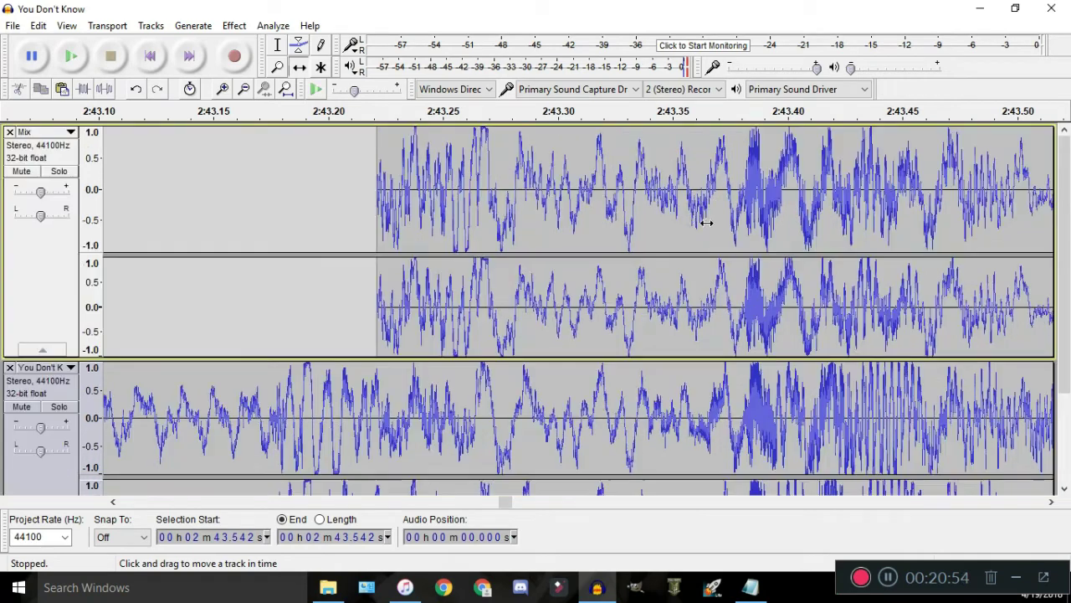
Fine-tune the second Mix clip so its trough near 2:43.332 lines up with the lower clip's trough
{"action": "scroll", "coordinate": [686, 223], "scroll_direction": "up", "scroll_amount": 2}
{"action": "scroll", "coordinate": [615, 338], "scroll_direction": "down", "scroll_amount": 1}
{"action": "scroll", "coordinate": [616, 338], "scroll_direction": "up", "scroll_amount": 1}
{"action": "left_click_drag", "start_coordinate": [598, 270], "coordinate": [617, 283]}
{"action": "scroll", "coordinate": [611, 283], "scroll_direction": "up", "scroll_amount": 3}
{"action": "scroll", "coordinate": [608, 285], "scroll_direction": "up", "scroll_amount": 1}
{"action": "left_click_drag", "start_coordinate": [610, 318], "coordinate": [556, 329]}
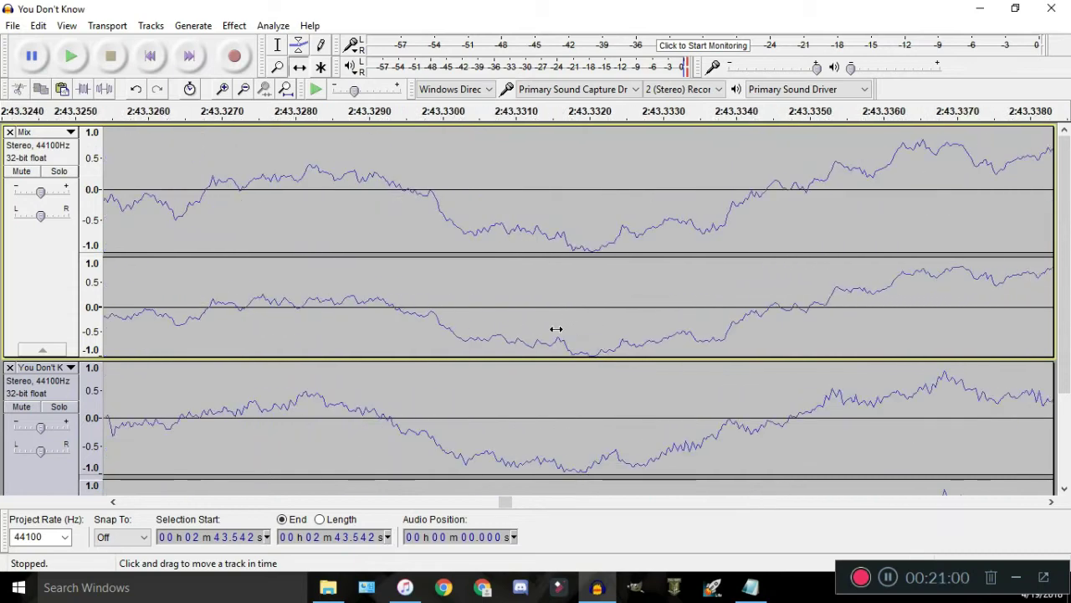
Select the lower track from 2:43.273 to 2:43.609, solo it and play the selected tail
{"action": "scroll", "coordinate": [570, 334], "scroll_direction": "down", "scroll_amount": 8}
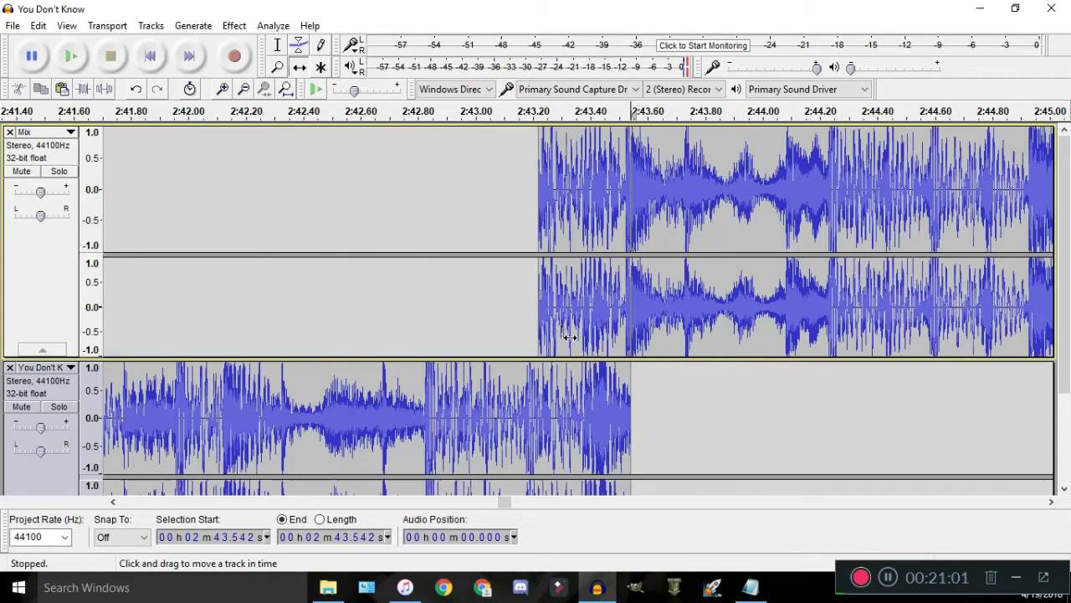
{"action": "left_click", "coordinate": [281, 46]}
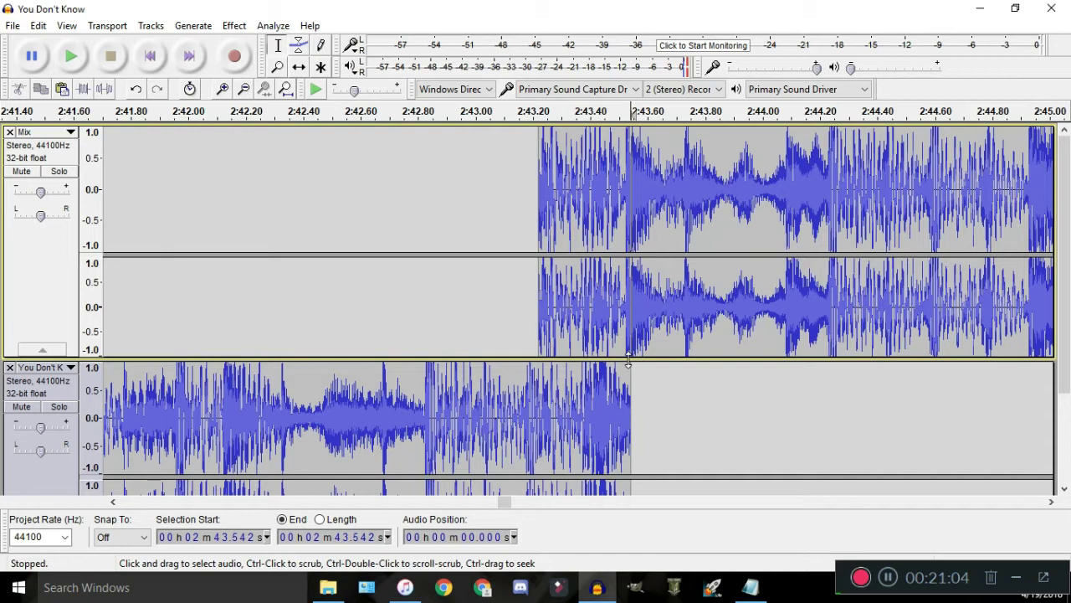
{"action": "scroll", "coordinate": [628, 362], "scroll_direction": "up", "scroll_amount": 1}
{"action": "left_click_drag", "start_coordinate": [674, 382], "coordinate": [484, 390]}
{"action": "scroll", "coordinate": [480, 351], "scroll_direction": "down", "scroll_amount": 2}
{"action": "key", "text": "space"}
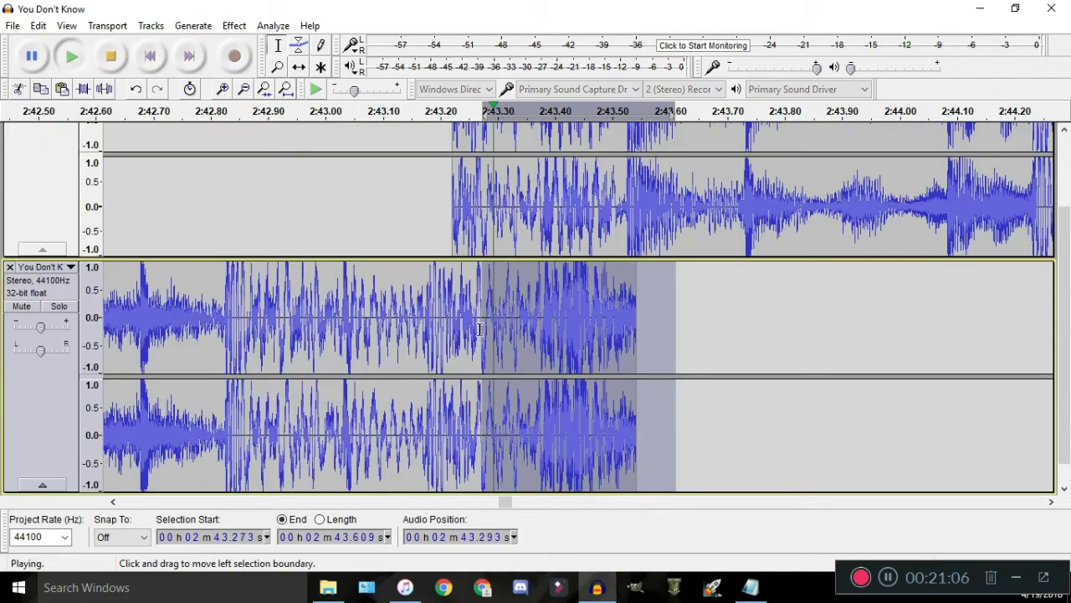
{"action": "left_click", "coordinate": [59, 307]}
{"action": "key", "text": "space"}
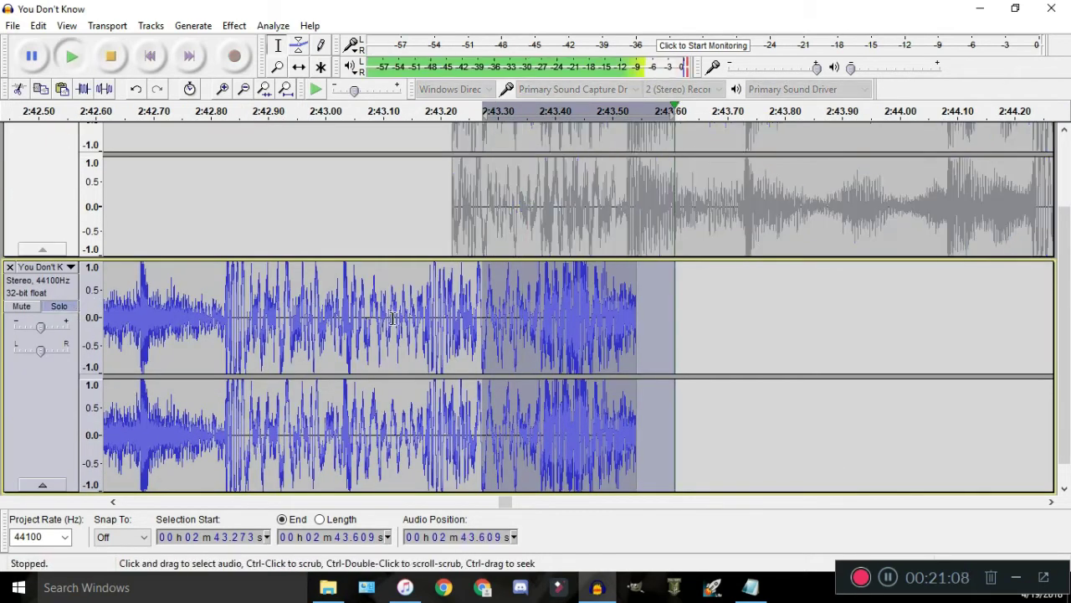
Audition the soloed tail up to 2:43.609 from different starting points, including 2:43.351 and 2:43.230
{"action": "left_click", "coordinate": [527, 323], "text": "shift"}
{"action": "key", "text": "space"}
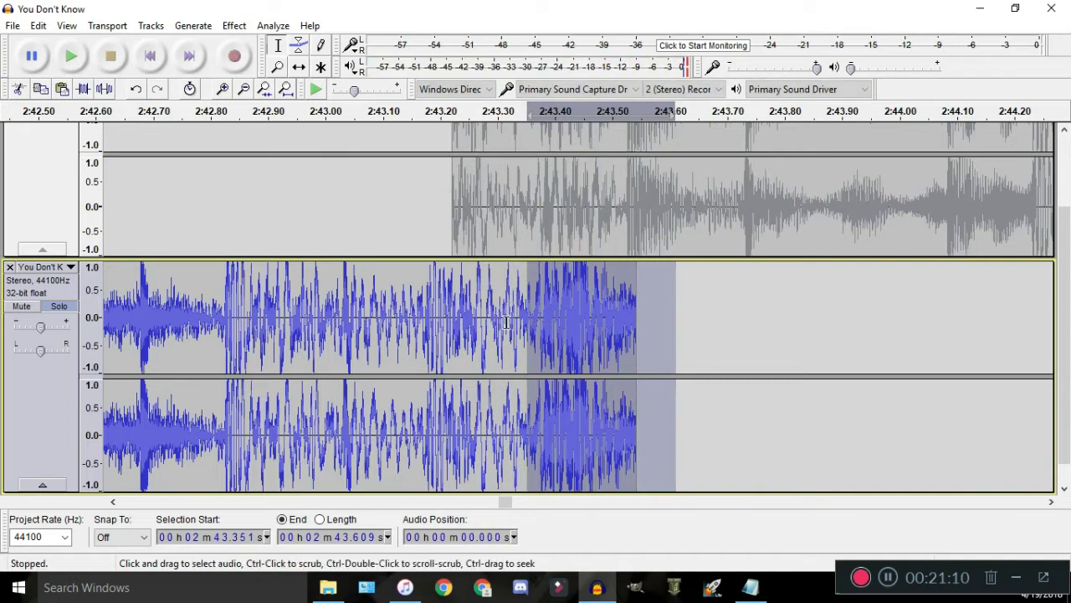
{"action": "left_click", "coordinate": [496, 323], "text": "shift"}
{"action": "key", "text": "space"}
{"action": "left_click", "coordinate": [457, 335], "text": "shift"}
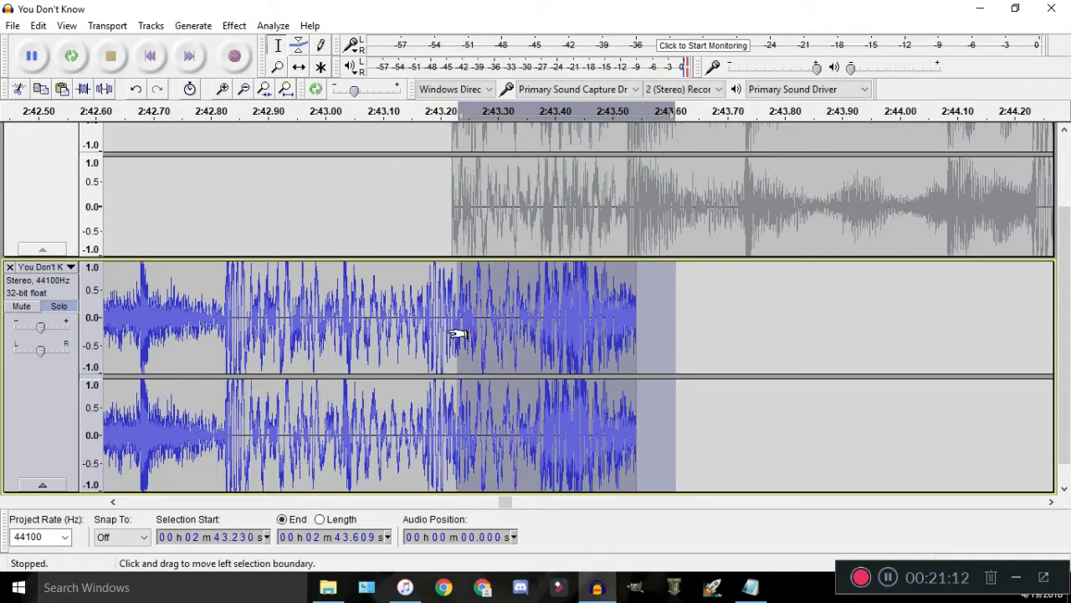
{"action": "key", "text": "space"}
Delete the lower clip's tail from 2:43.270 onward and turn off the track's solo
{"action": "left_click", "coordinate": [484, 350], "text": "shift"}
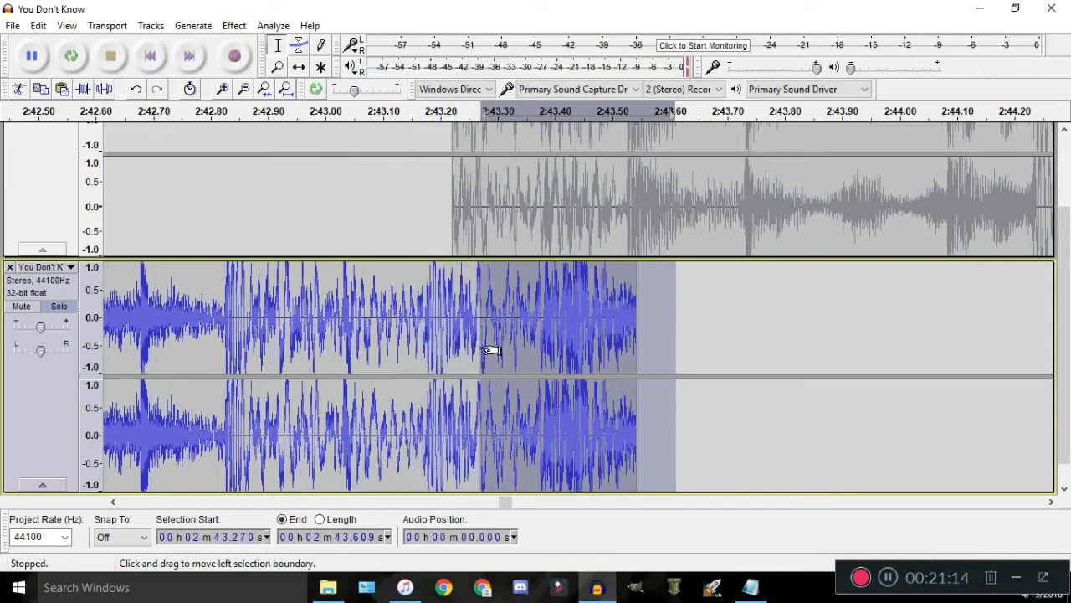
{"action": "key", "text": "Delete"}
{"action": "left_click", "coordinate": [59, 306]}
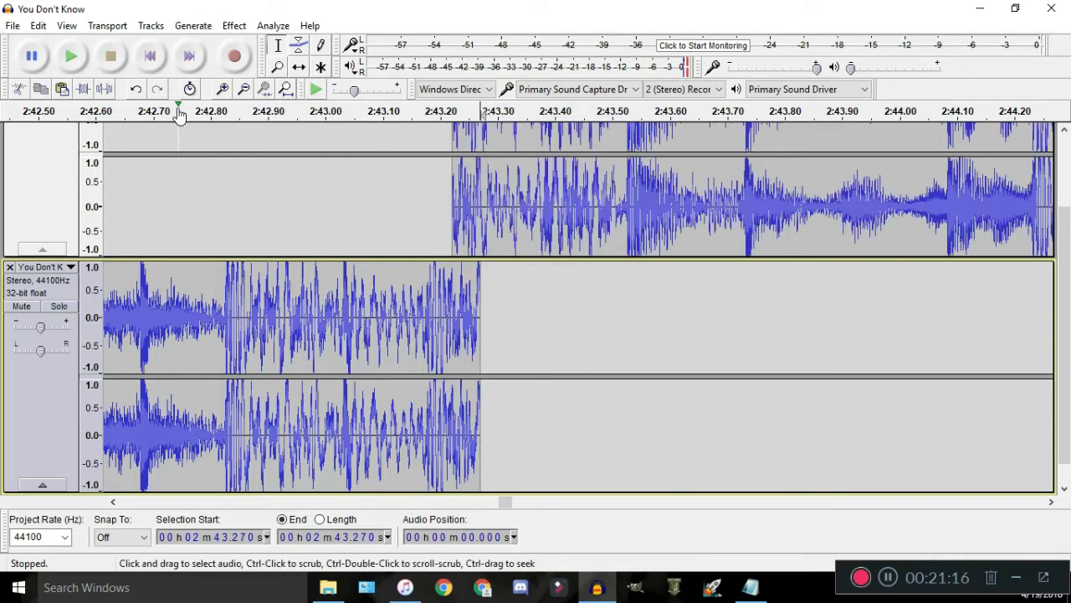
Play the join from about 2:42.2 to check the transition into the Mix clip
{"action": "left_click", "coordinate": [178, 113]}
{"action": "scroll", "coordinate": [328, 217], "scroll_direction": "down", "scroll_amount": 2, "text": "ctrl"}
{"action": "left_click", "coordinate": [205, 114]}
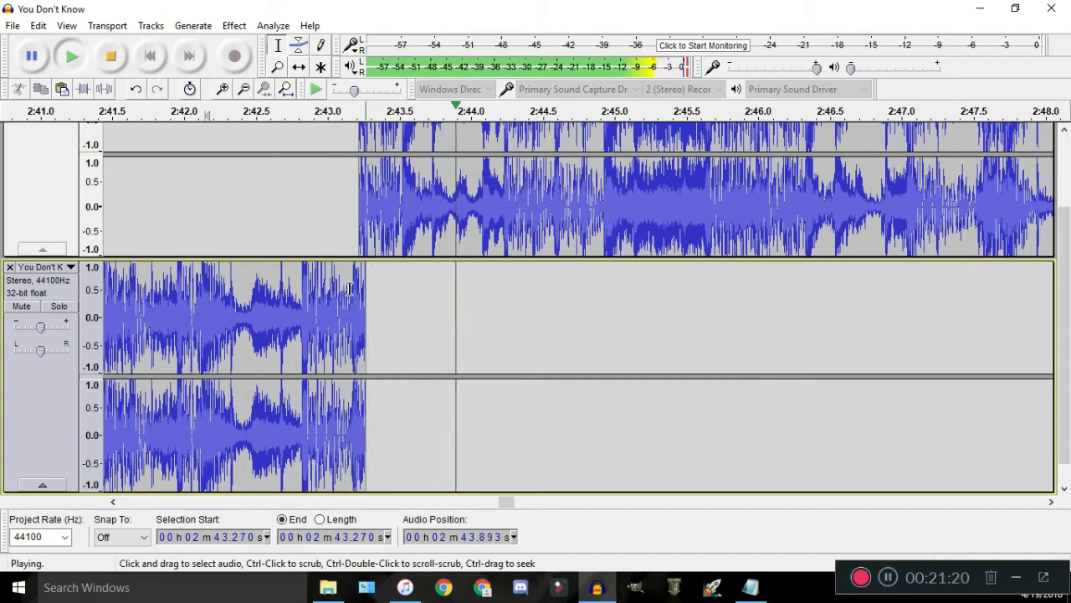
{"action": "key", "text": "space"}
Undo the deletion of the lower clip's tail and take the track out of solo
{"action": "key", "text": "ctrl+z"}
{"action": "scroll", "coordinate": [376, 276], "scroll_direction": "up", "scroll_amount": 3, "text": "ctrl"}
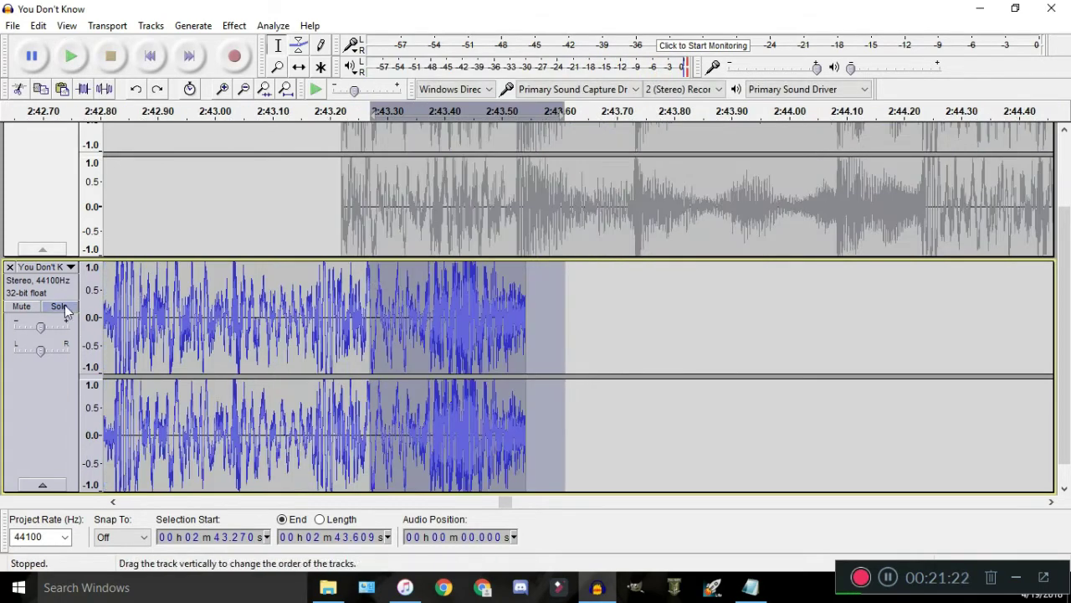
{"action": "left_click", "coordinate": [59, 305]}
{"action": "scroll", "coordinate": [474, 251], "scroll_direction": "up", "scroll_amount": 3, "text": "ctrl"}
{"action": "scroll", "coordinate": [500, 230], "scroll_direction": "down", "scroll_amount": 4, "text": "ctrl"}
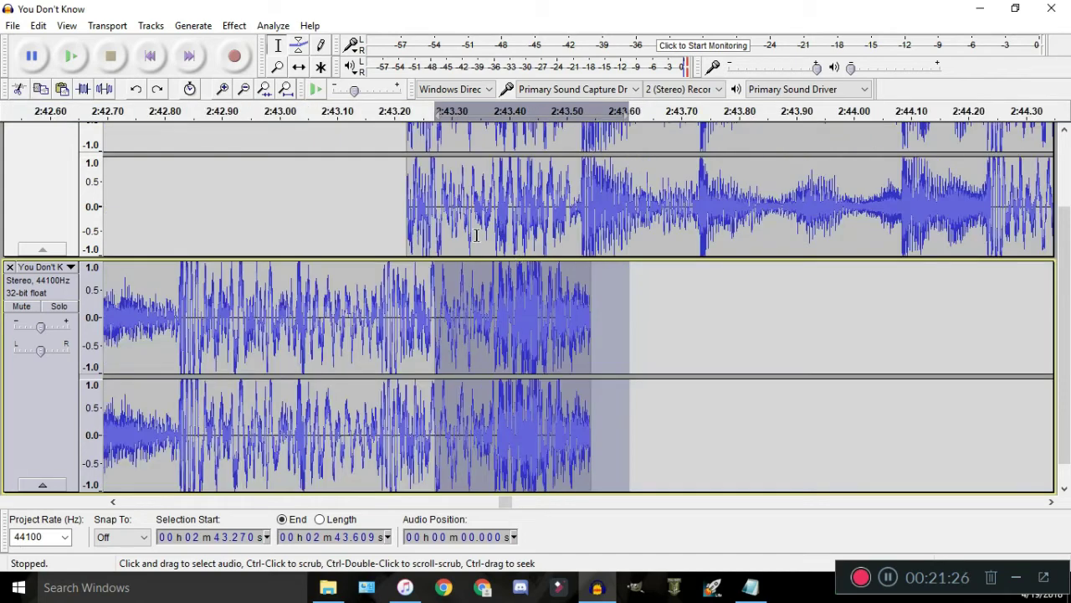
Clear the selection and nudge the second Mix clip toward the lower clip's waveform burst near 2:43.385
{"action": "key", "text": "k"}
{"action": "scroll", "coordinate": [459, 233], "scroll_direction": "up", "scroll_amount": 1, "text": "ctrl"}
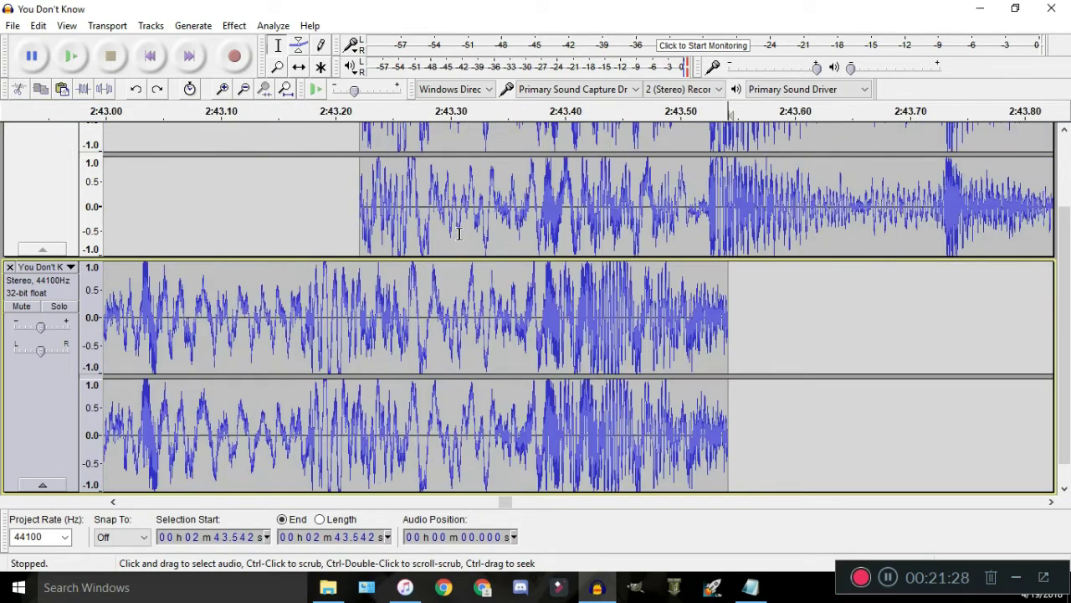
{"action": "left_click", "coordinate": [300, 71]}
{"action": "scroll", "coordinate": [609, 226], "scroll_direction": "up", "scroll_amount": 2}
{"action": "scroll", "coordinate": [670, 272], "scroll_direction": "up", "scroll_amount": 1, "text": "ctrl"}
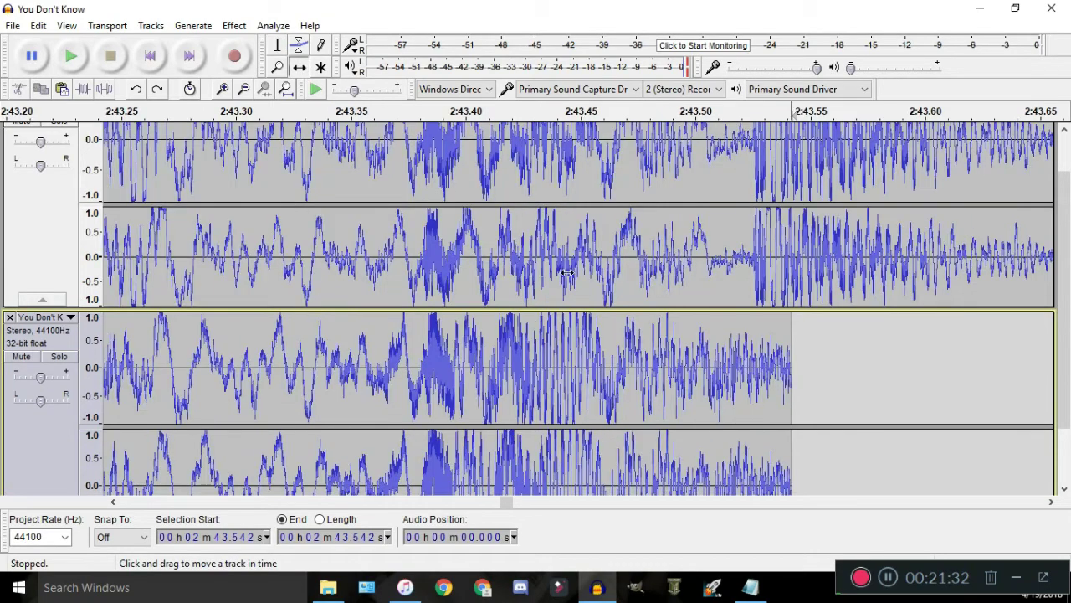
{"action": "scroll", "coordinate": [420, 274], "scroll_direction": "up", "scroll_amount": 4, "text": "ctrl"}
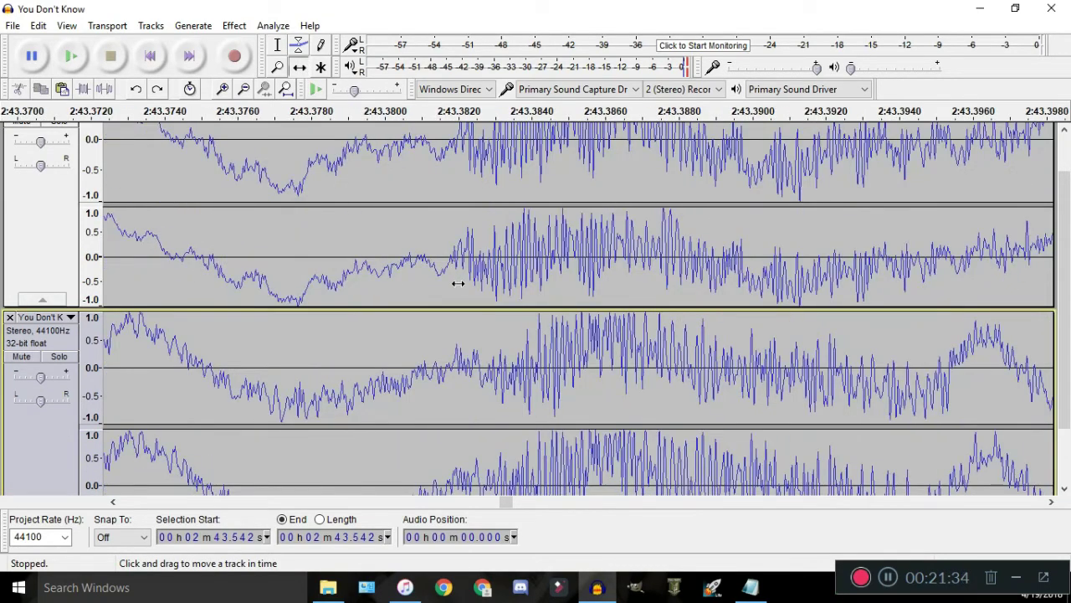
{"action": "scroll", "coordinate": [470, 275], "scroll_direction": "down", "scroll_amount": 2, "text": "ctrl"}
{"action": "mouse_move", "coordinate": [470, 274]}
{"action": "left_mouse_down"}
{"action": "mouse_move", "coordinate": [527, 279]}
{"action": "mouse_move", "coordinate": [478, 283]}
{"action": "left_mouse_up"}
{"action": "scroll", "coordinate": [478, 284], "scroll_direction": "up", "scroll_amount": 1}
{"action": "scroll", "coordinate": [478, 284], "scroll_direction": "down", "scroll_amount": 2, "text": "ctrl"}
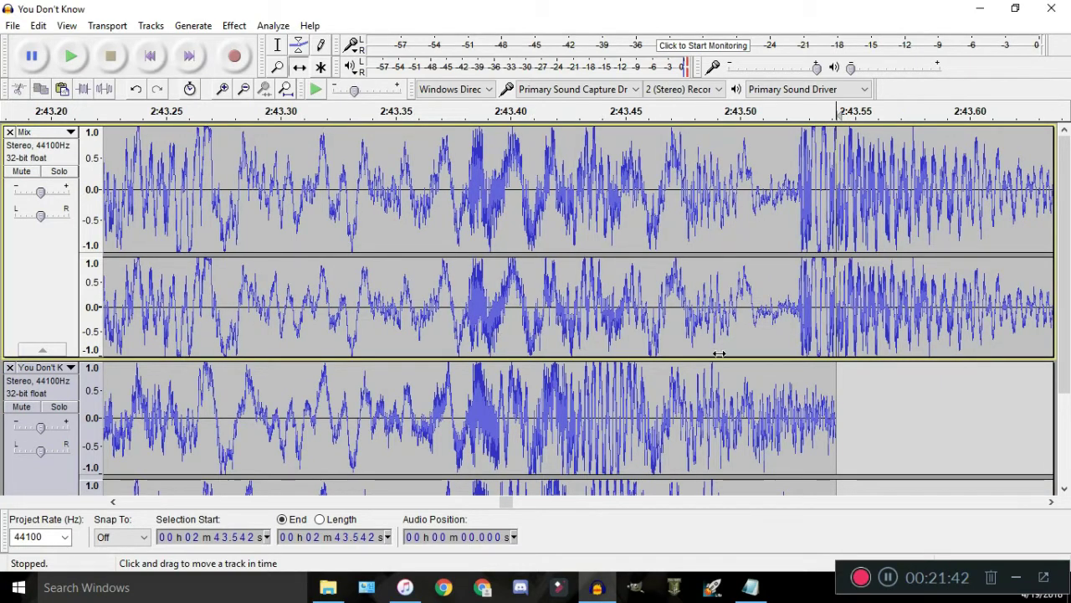
Align the second Mix clip at sample level, matching its sharp peak near 2:43.3839 with the lower clip's
{"action": "scroll", "coordinate": [672, 331], "scroll_direction": "up", "scroll_amount": 2, "text": "ctrl"}
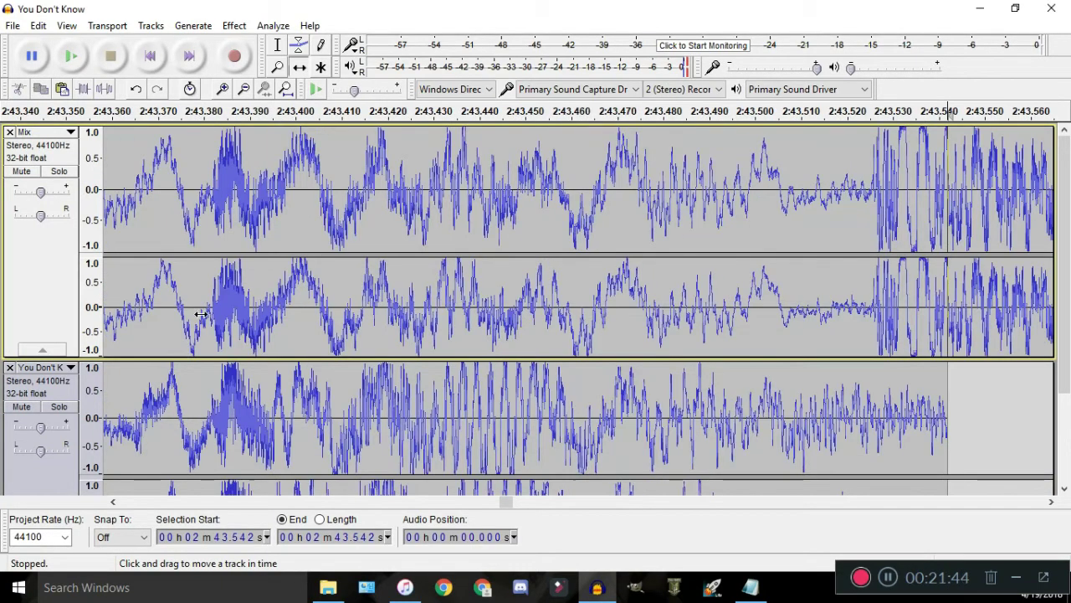
{"action": "scroll", "coordinate": [201, 314], "scroll_direction": "up", "scroll_amount": 1, "text": "ctrl"}
{"action": "scroll", "coordinate": [351, 312], "scroll_direction": "up", "scroll_amount": 1, "text": "ctrl"}
{"action": "scroll", "coordinate": [497, 311], "scroll_direction": "down", "scroll_amount": 2, "text": "ctrl"}
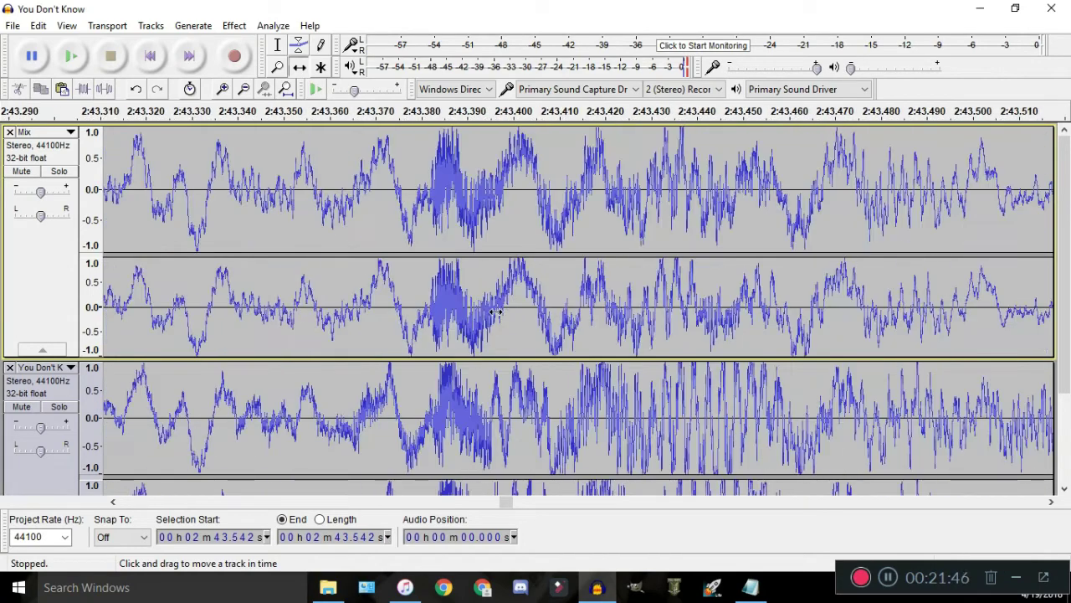
{"action": "scroll", "coordinate": [514, 314], "scroll_direction": "up", "scroll_amount": 2, "text": "ctrl"}
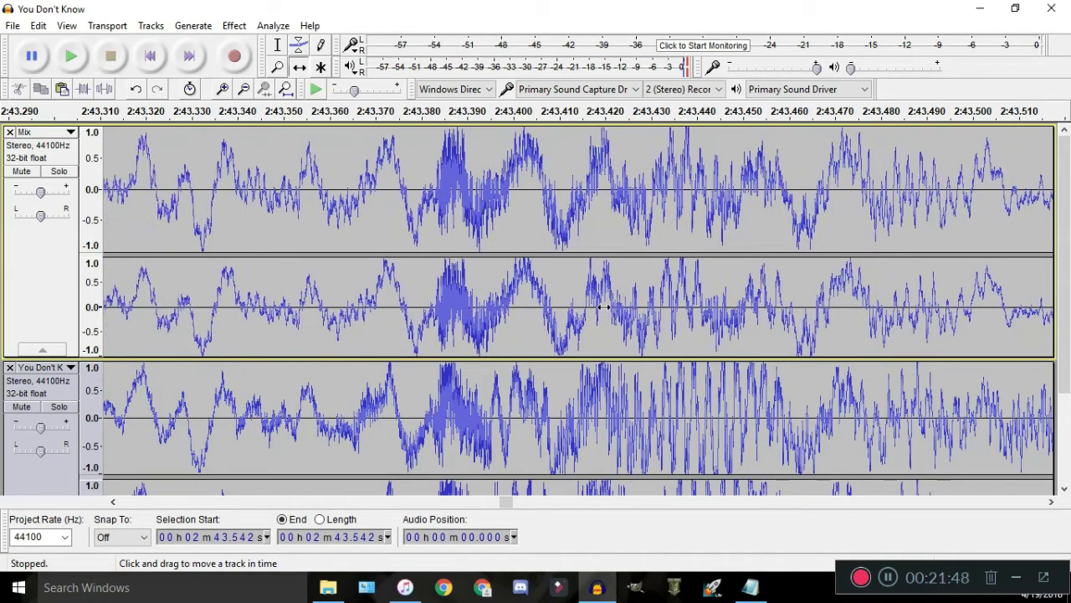
{"action": "scroll", "coordinate": [367, 323], "scroll_direction": "up", "scroll_amount": 2, "text": "ctrl"}
{"action": "scroll", "coordinate": [369, 333], "scroll_direction": "up", "scroll_amount": 1, "text": "ctrl"}
{"action": "scroll", "coordinate": [426, 314], "scroll_direction": "up", "scroll_amount": 2, "text": "ctrl"}
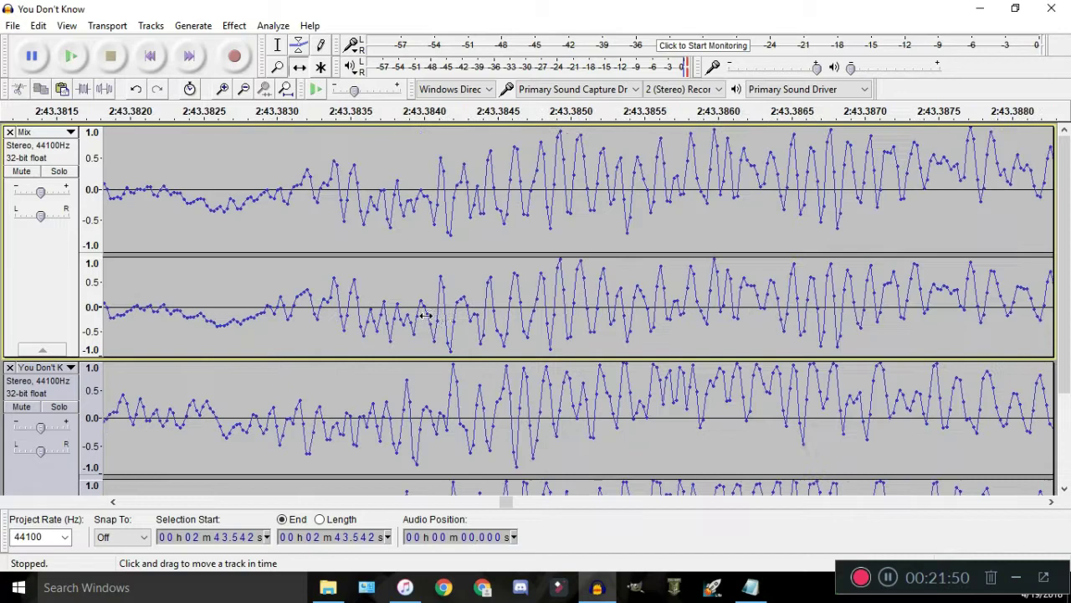
{"action": "left_click_drag", "start_coordinate": [444, 316], "coordinate": [406, 318]}
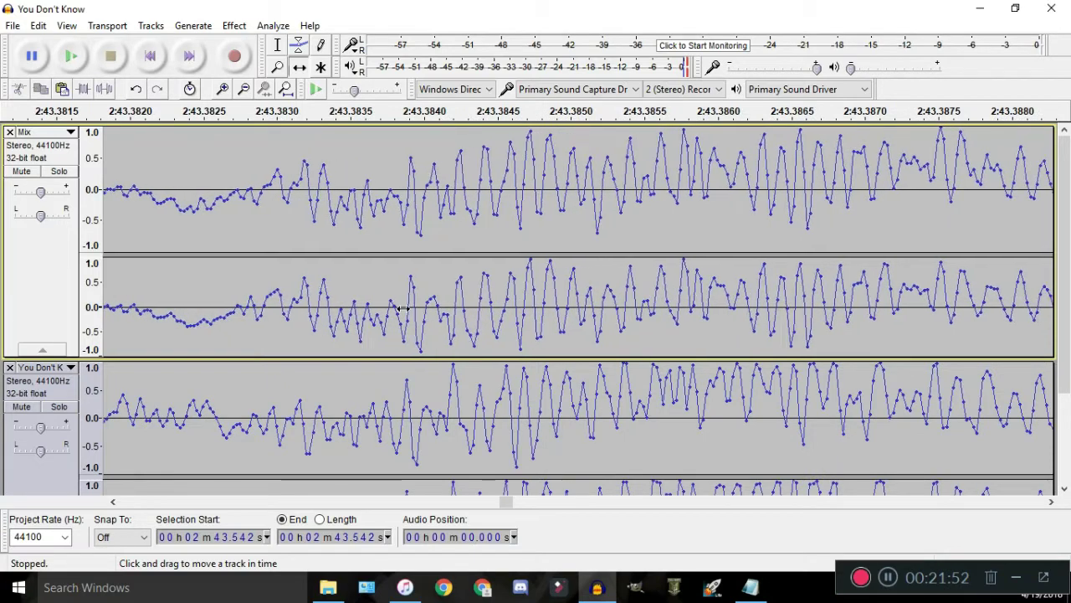
Cut off the lower clip's end from about 2:43.28 onward, leaving a short overlap with the Mix clip
{"action": "scroll", "coordinate": [401, 315], "scroll_direction": "down", "scroll_amount": 8, "text": "ctrl"}
{"action": "left_click_drag", "start_coordinate": [563, 437], "coordinate": [345, 405]}
{"action": "key", "text": "Delete"}
Apply Fade In to the start of the second Mix clip, with the selection beginning at 2:43.146
{"action": "left_click_drag", "start_coordinate": [265, 189], "coordinate": [334, 203]}
{"action": "left_click", "coordinate": [235, 26]}
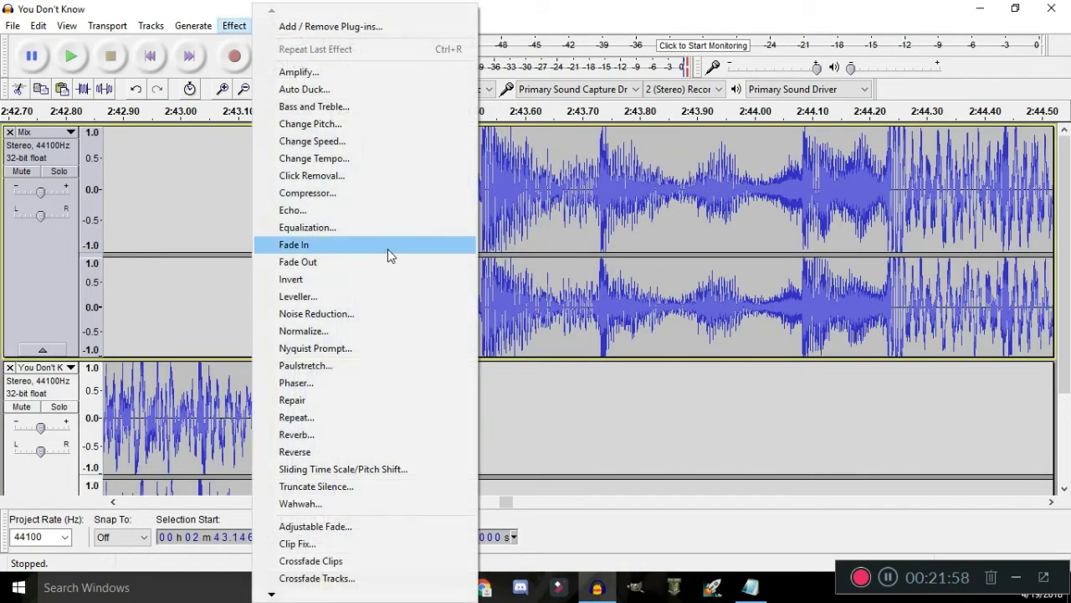
{"action": "left_click", "coordinate": [387, 249]}
Apply Fade Out to the very end of the lower clip, selecting from 2:43.269 to 2:43.323
{"action": "left_click_drag", "start_coordinate": [366, 400], "coordinate": [337, 397]}
{"action": "scroll", "coordinate": [337, 398], "scroll_direction": "down", "scroll_amount": 2}
{"action": "left_click", "coordinate": [235, 26]}
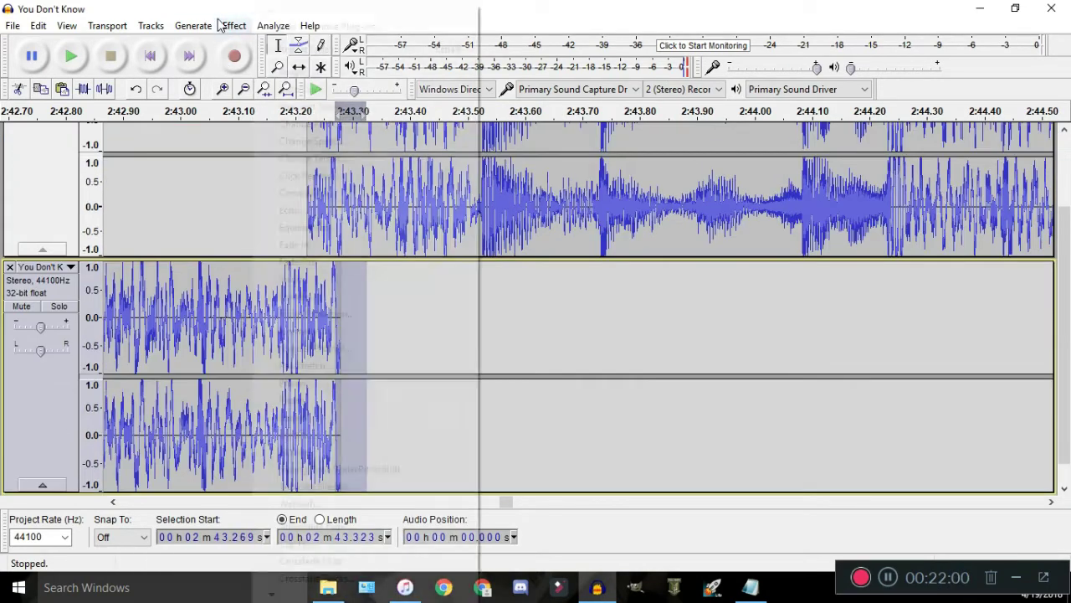
{"action": "left_click", "coordinate": [360, 262]}
{"action": "key", "text": "ctrl+3"}
{"action": "key", "text": "ctrl+3"}
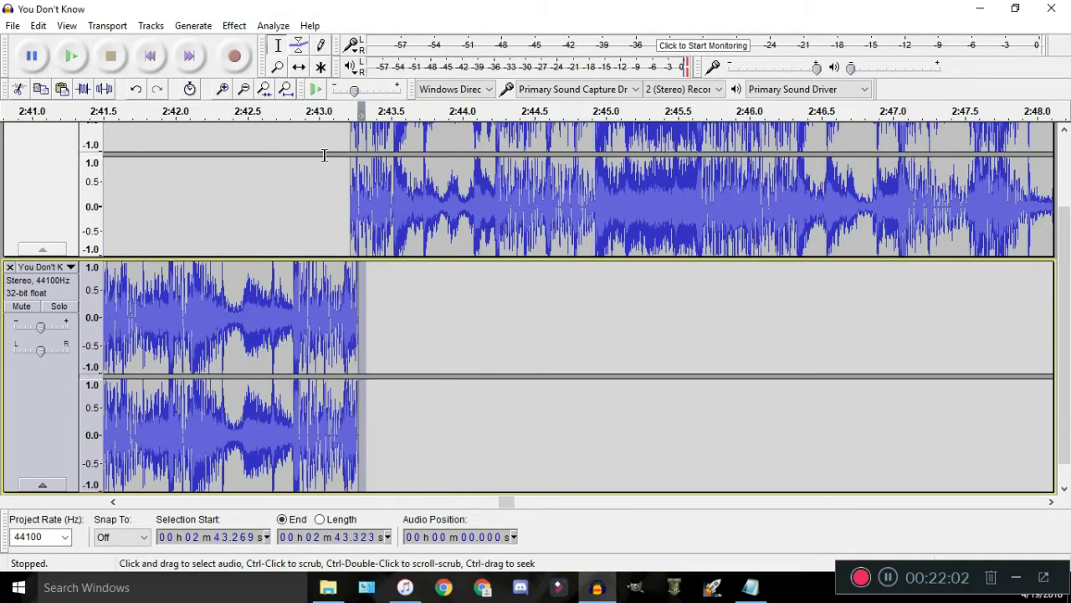
Play the faded transition repeatedly from points between about 2:41.5 and 2:42.4, adjusting the system volume
{"action": "left_click", "coordinate": [231, 112]}
{"action": "scroll", "coordinate": [311, 221], "scroll_direction": "up", "scroll_amount": 1}
{"action": "left_click", "coordinate": [152, 112]}
{"action": "key", "text": "XF86AudioLowerVolume"}
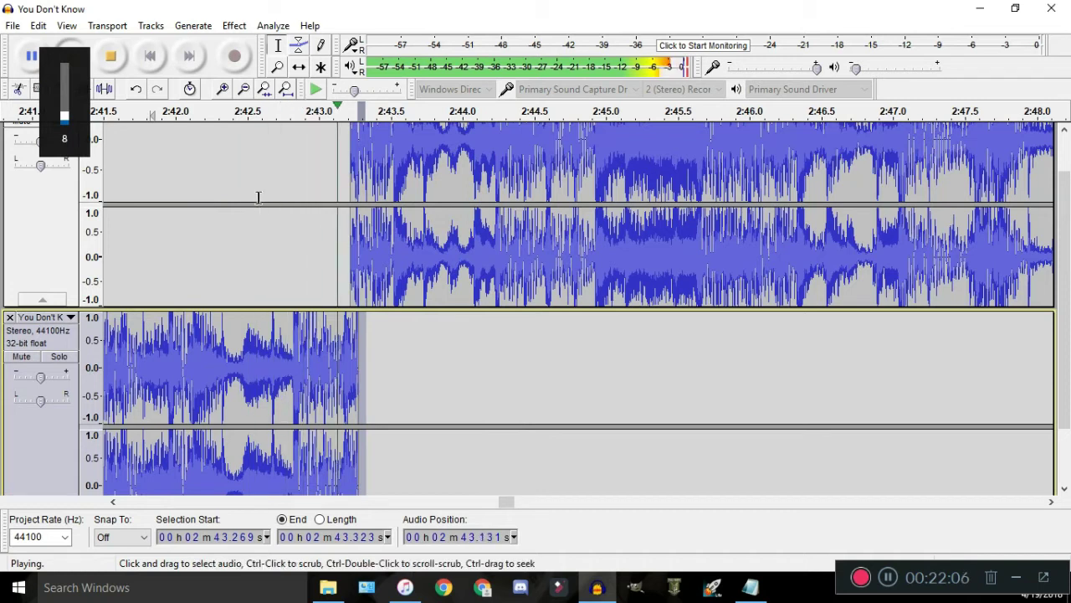
{"action": "left_click", "coordinate": [163, 109]}
{"action": "scroll", "coordinate": [282, 213], "scroll_direction": "up", "scroll_amount": 1}
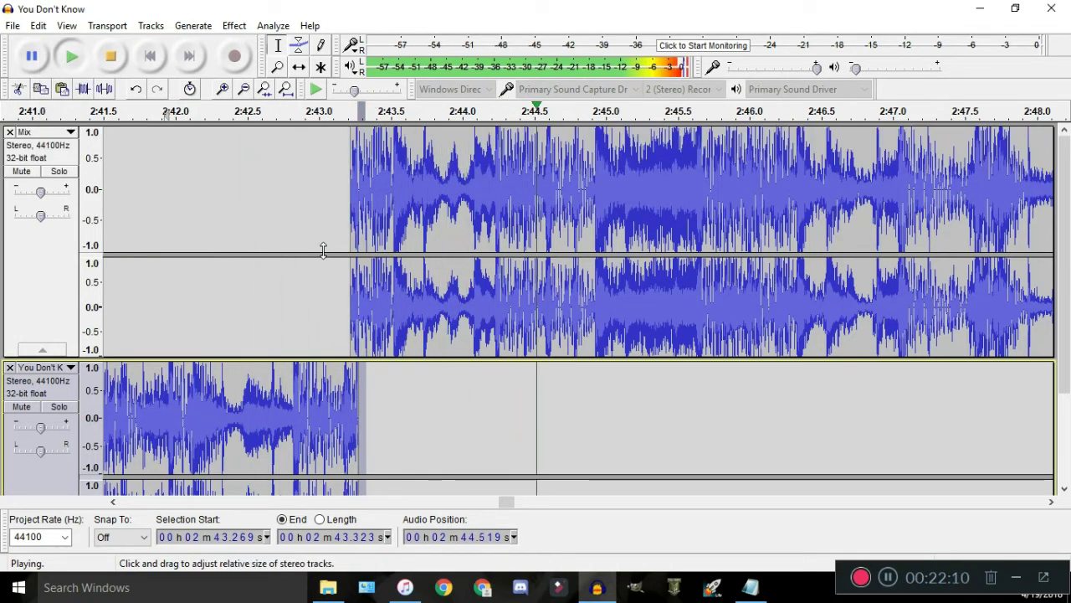
{"action": "left_click", "coordinate": [104, 111]}
{"action": "key", "text": "XF86AudioLowerVolume"}
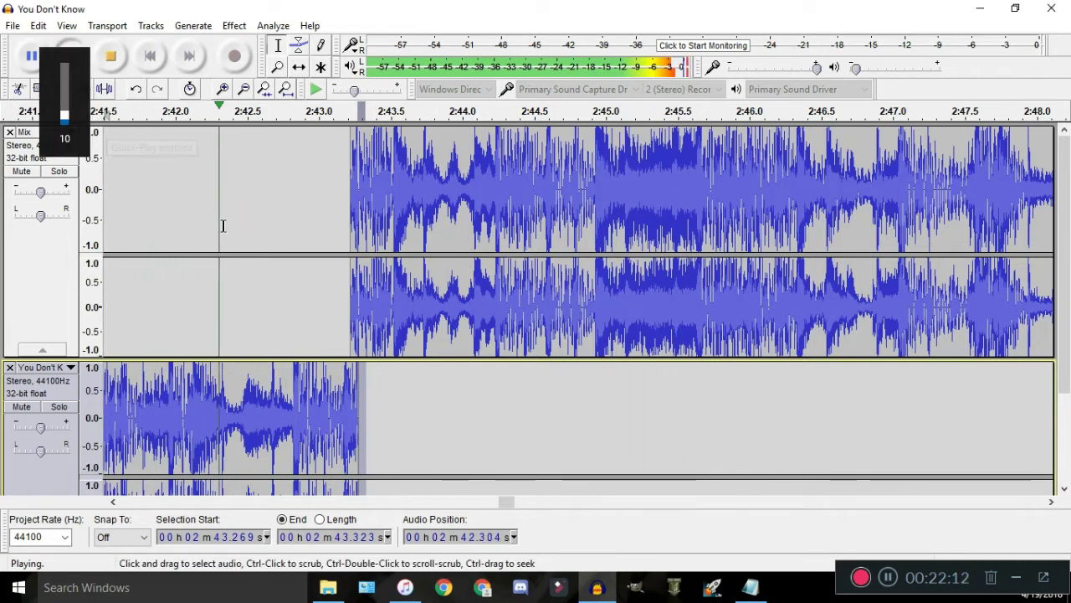
Stop playback, lower the system volume and examine the faded overlap of both tracks around 2:43
{"action": "key", "text": "space"}
{"action": "key", "text": "XF86AudioLowerVolume"}
{"action": "key", "text": "XF86AudioLowerVolume"}
{"action": "key", "text": "XF86AudioLowerVolume"}
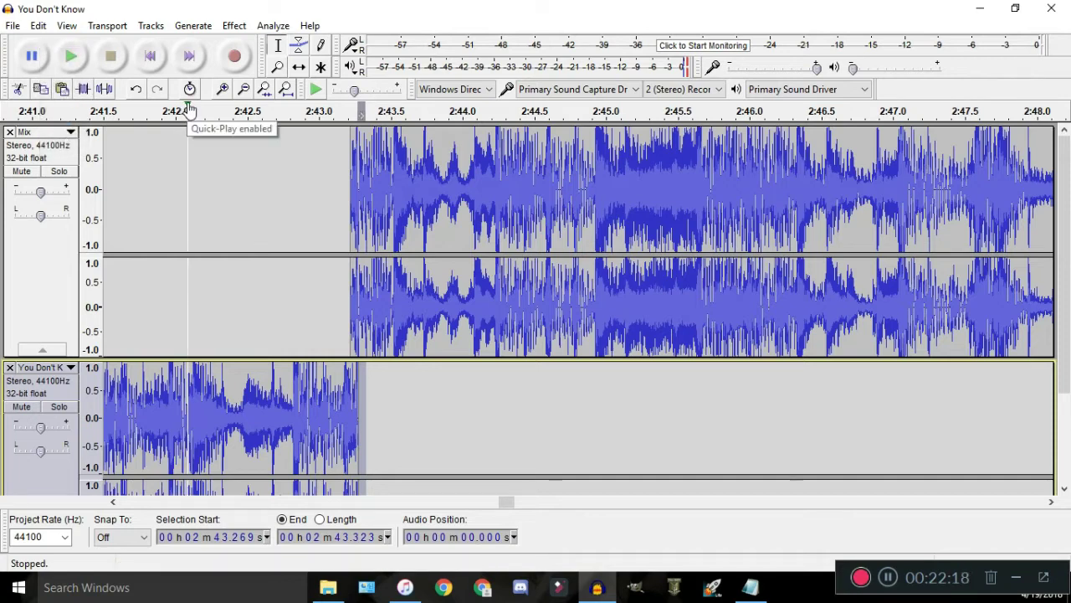
{"action": "scroll", "coordinate": [349, 182], "scroll_direction": "up", "scroll_amount": 2, "text": "ctrl"}
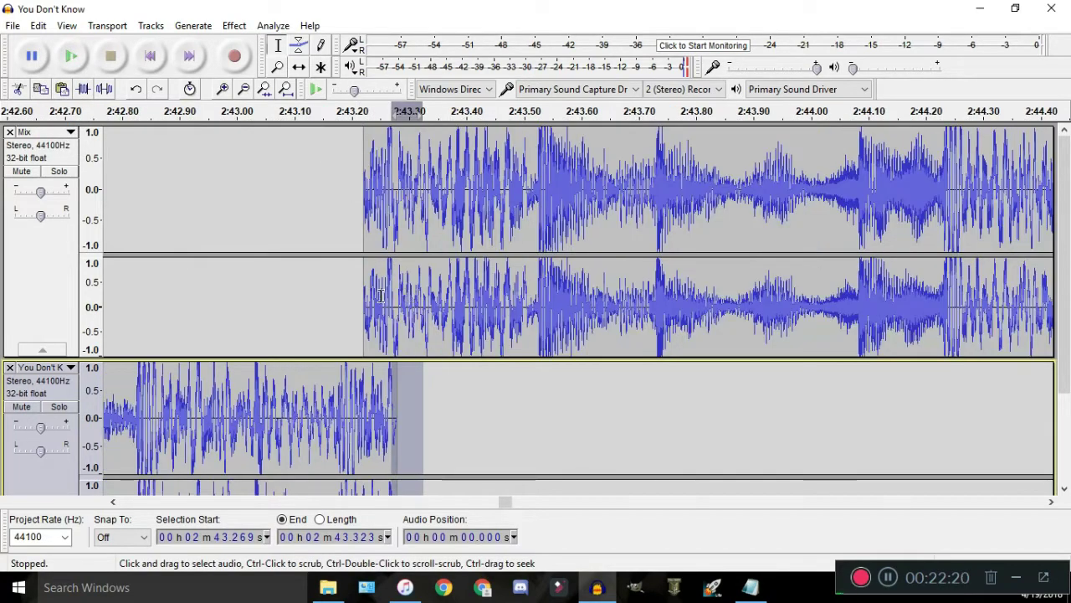
{"action": "scroll", "coordinate": [380, 295], "scroll_direction": "up", "scroll_amount": 1, "text": "ctrl"}
{"action": "scroll", "coordinate": [377, 296], "scroll_direction": "down", "scroll_amount": 2, "text": "ctrl"}
{"action": "scroll", "coordinate": [372, 283], "scroll_direction": "down", "scroll_amount": 1, "text": "ctrl"}
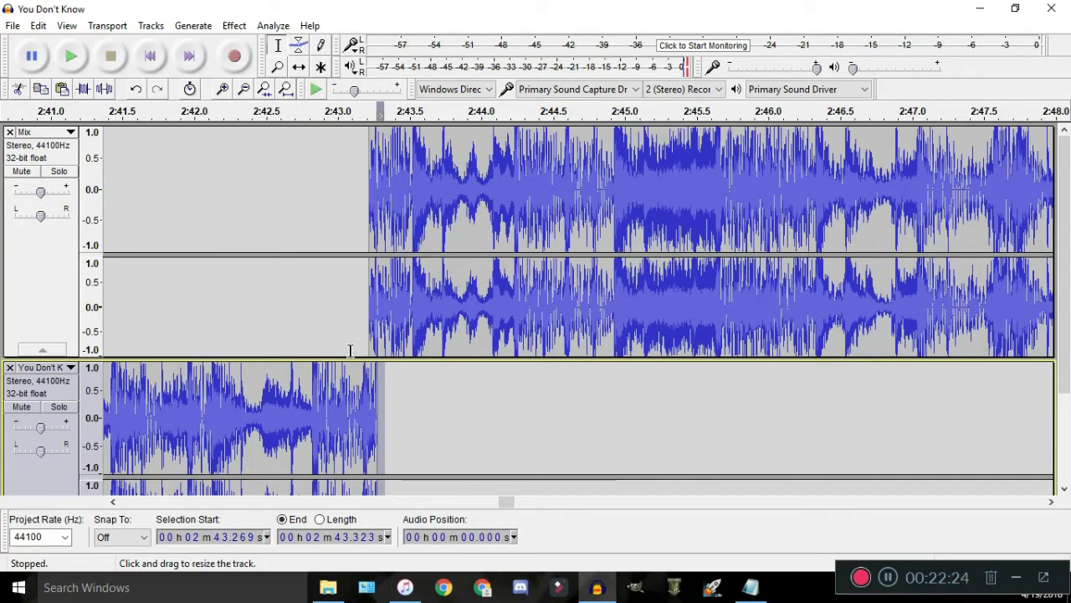
{"action": "left_click", "coordinate": [335, 393]}
{"action": "scroll", "coordinate": [334, 393], "scroll_direction": "down", "scroll_amount": 2}
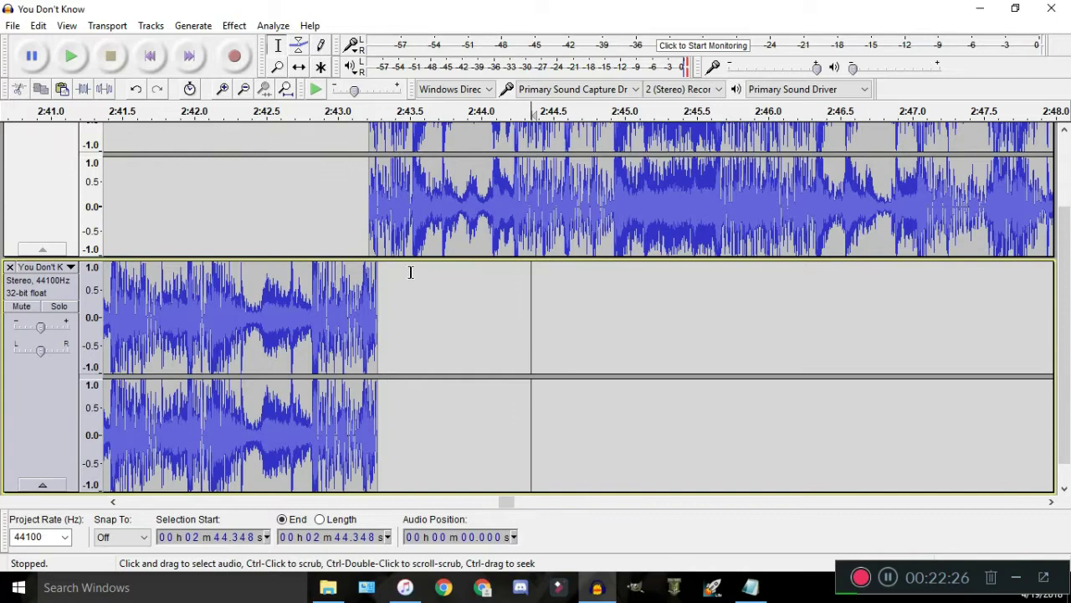
{"action": "scroll", "coordinate": [371, 198], "scroll_direction": "up", "scroll_amount": 2}
{"action": "left_click", "coordinate": [336, 138]}
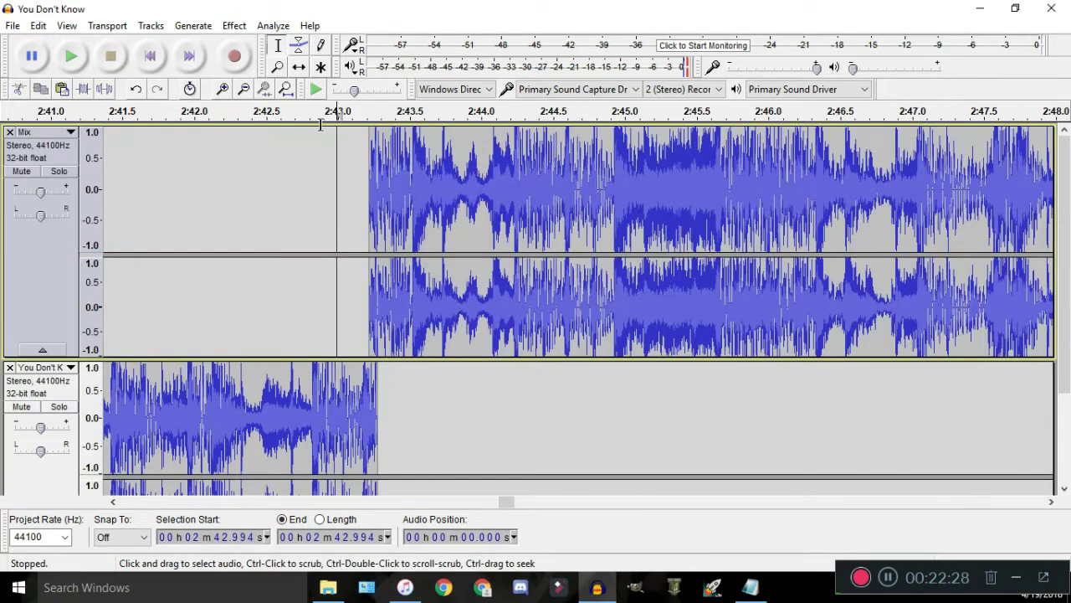
Play the faded transition again from about 2:40 until just past 2:44.5
{"action": "left_click", "coordinate": [145, 63]}
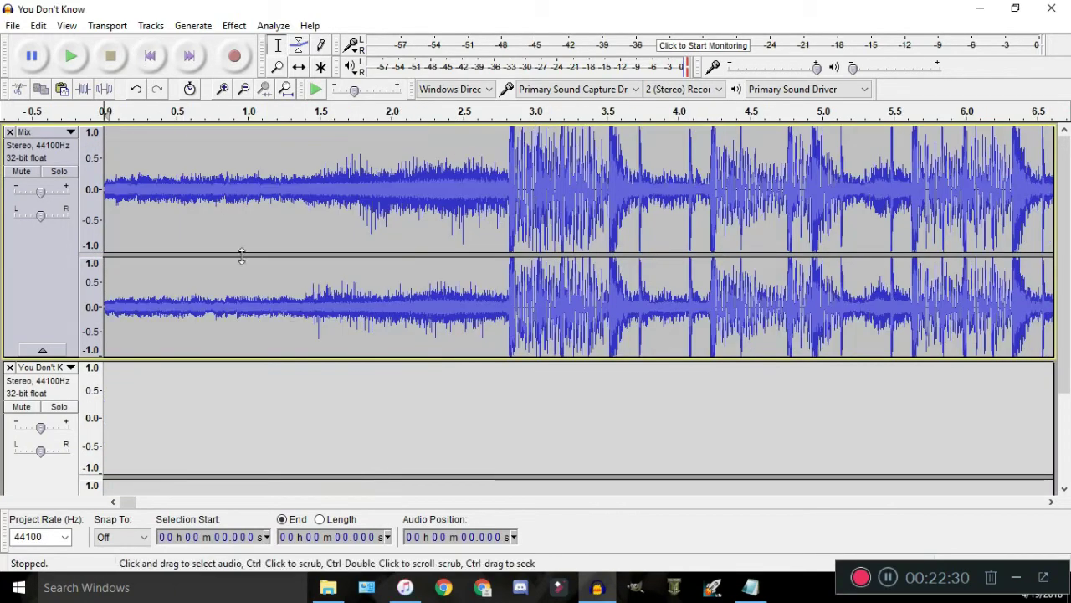
{"action": "scroll", "coordinate": [386, 264], "scroll_direction": "down", "scroll_amount": 3, "text": "ctrl"}
{"action": "scroll", "coordinate": [386, 265], "scroll_direction": "down", "scroll_amount": 4, "text": "ctrl"}
{"action": "scroll", "coordinate": [303, 269], "scroll_direction": "up", "scroll_amount": 2, "text": "ctrl"}
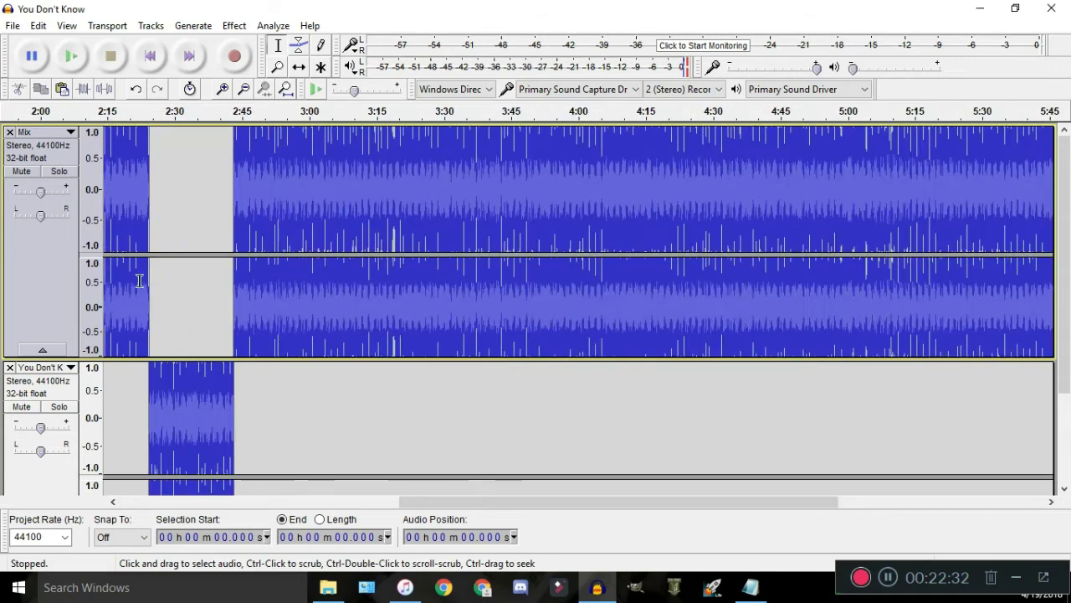
{"action": "scroll", "coordinate": [168, 289], "scroll_direction": "up", "scroll_amount": 2, "text": "ctrl"}
{"action": "scroll", "coordinate": [402, 139], "scroll_direction": "up", "scroll_amount": 1, "text": "ctrl"}
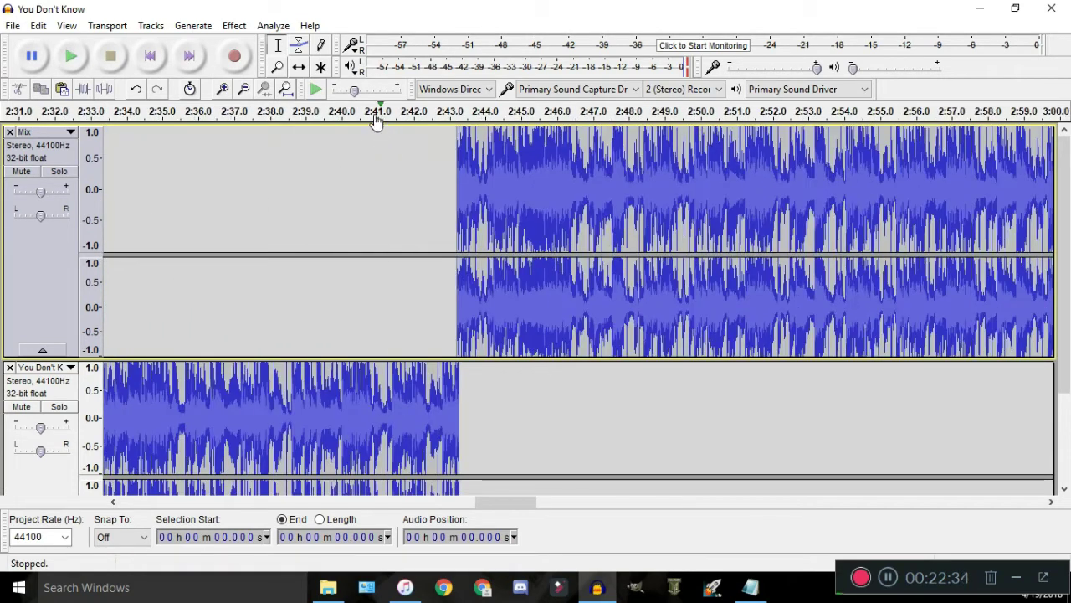
{"action": "scroll", "coordinate": [409, 142], "scroll_direction": "up", "scroll_amount": 1, "text": "ctrl"}
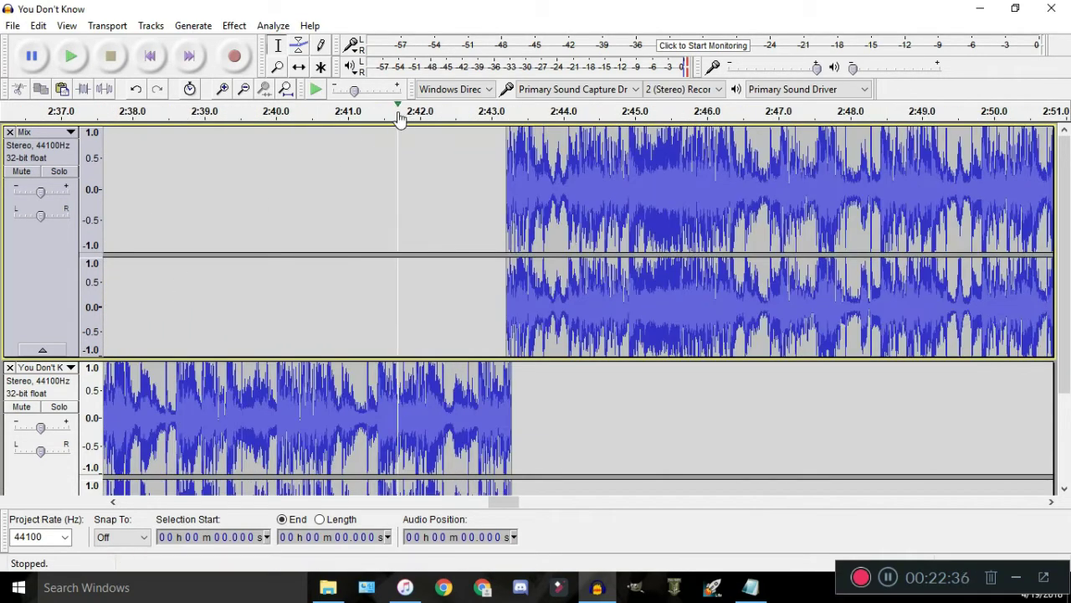
{"action": "left_click", "coordinate": [289, 115]}
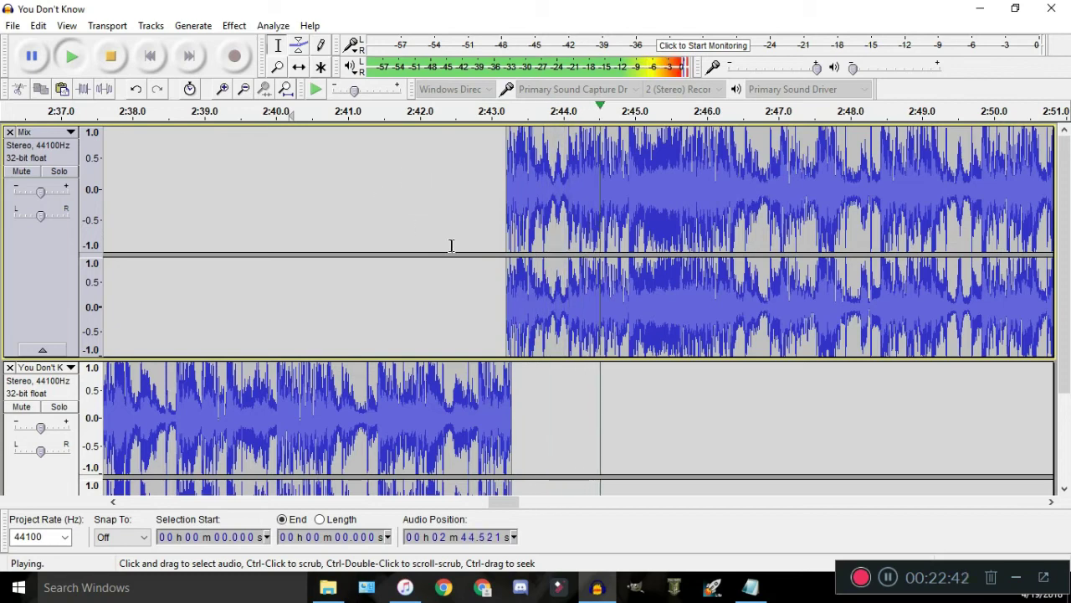
{"action": "key", "text": "space"}
Select the second Mix clip from 3:46.842 to 6:46.148 and play the selection to look for a cut point
{"action": "scroll", "coordinate": [438, 242], "scroll_direction": "down", "scroll_amount": 2}
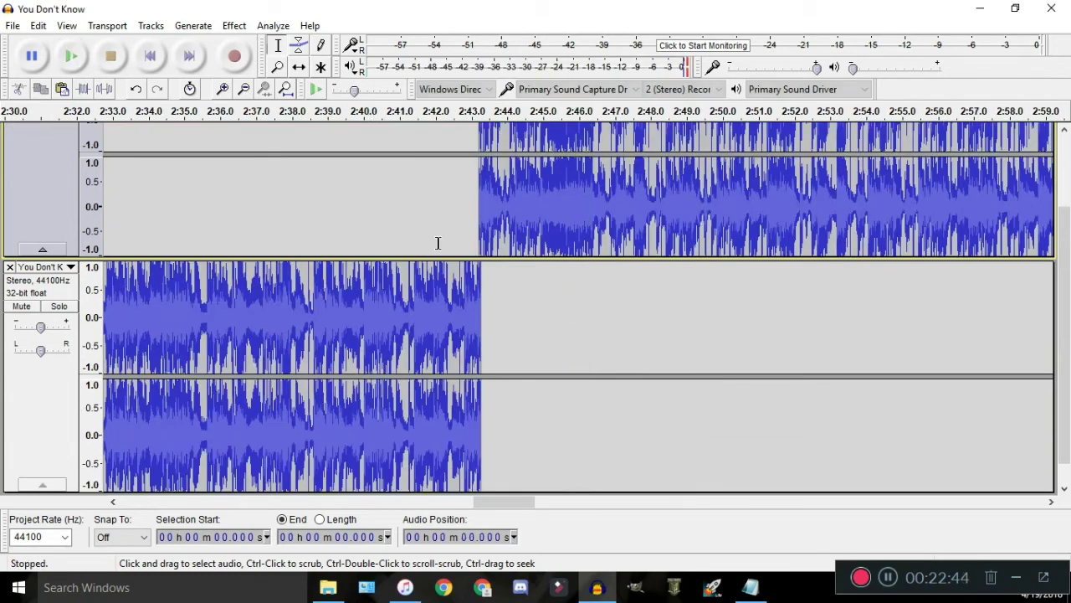
{"action": "scroll", "coordinate": [444, 224], "scroll_direction": "down", "scroll_amount": 4, "text": "ctrl"}
{"action": "scroll", "coordinate": [423, 234], "scroll_direction": "down", "scroll_amount": 1, "text": "ctrl"}
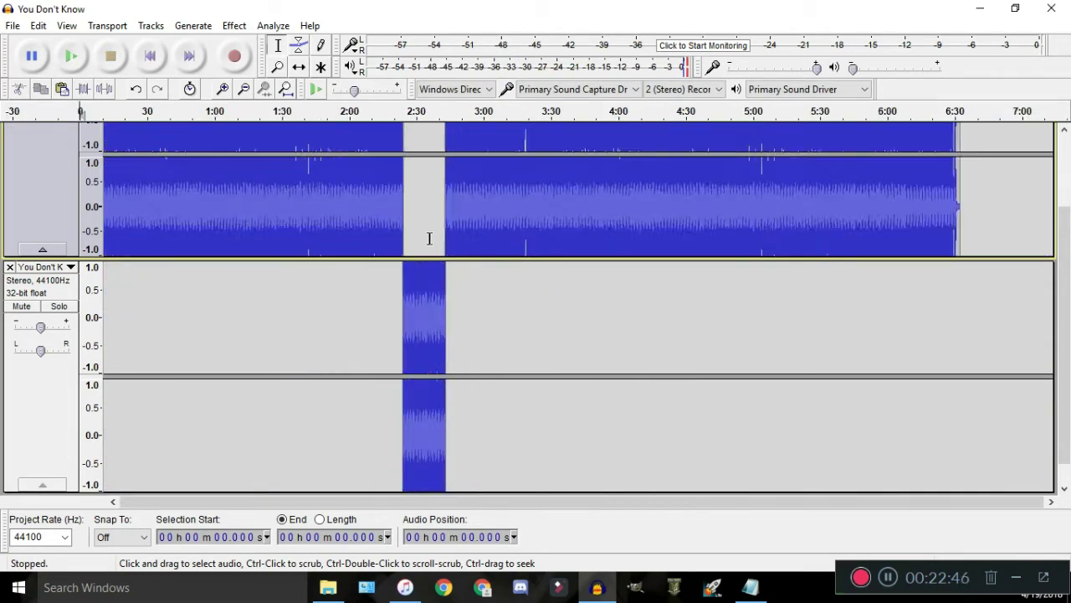
{"action": "scroll", "coordinate": [306, 208], "scroll_direction": "down", "scroll_amount": 1, "text": "ctrl"}
{"action": "scroll", "coordinate": [335, 143], "scroll_direction": "up", "scroll_amount": 1, "text": "ctrl"}
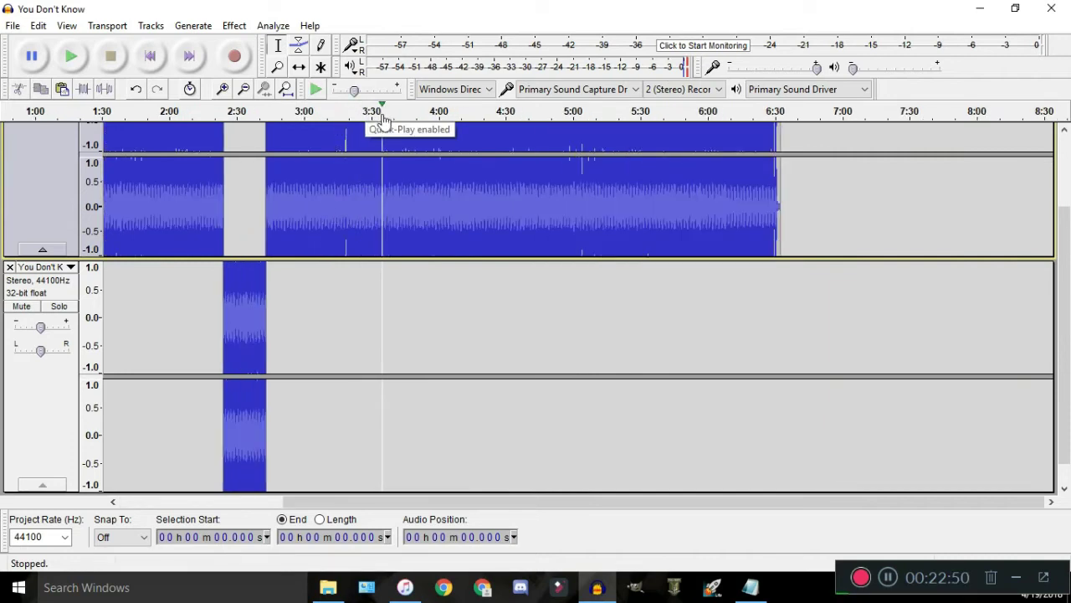
{"action": "scroll", "coordinate": [424, 230], "scroll_direction": "up", "scroll_amount": 3}
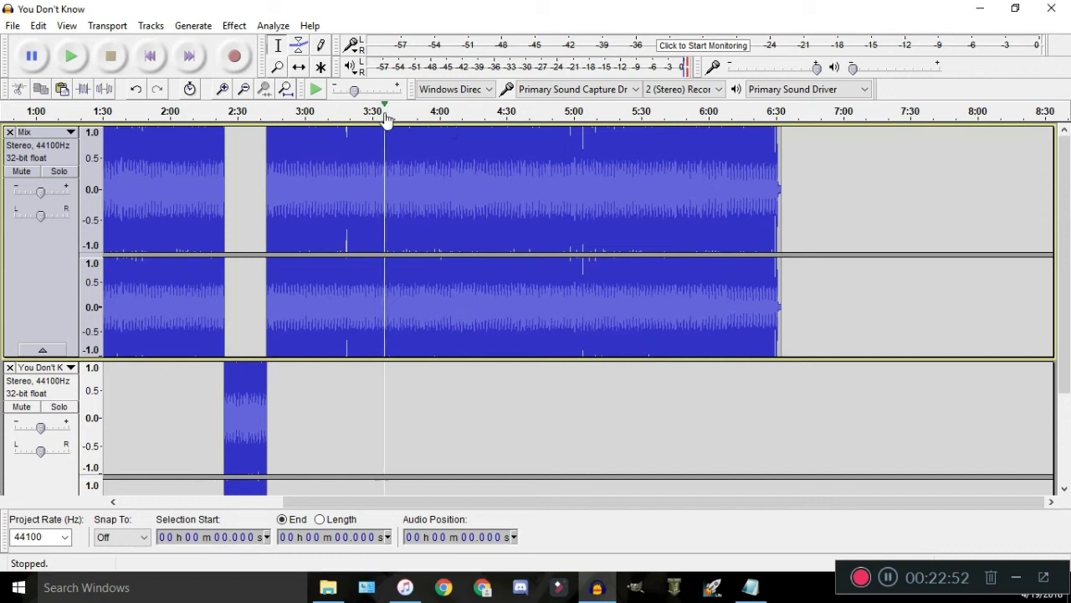
{"action": "left_click_drag", "start_coordinate": [769, 174], "coordinate": [466, 219]}
{"action": "scroll", "coordinate": [454, 203], "scroll_direction": "up", "scroll_amount": 2}
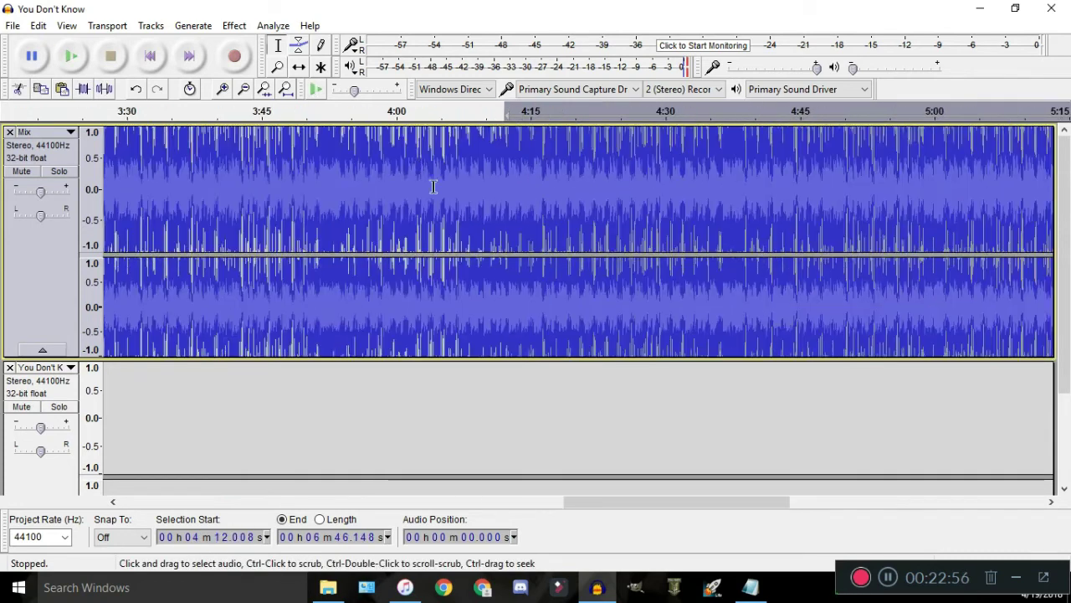
{"action": "left_click", "coordinate": [466, 119]}
{"action": "left_click_drag", "start_coordinate": [466, 143], "coordinate": [287, 142]}
{"action": "key", "text": "space"}
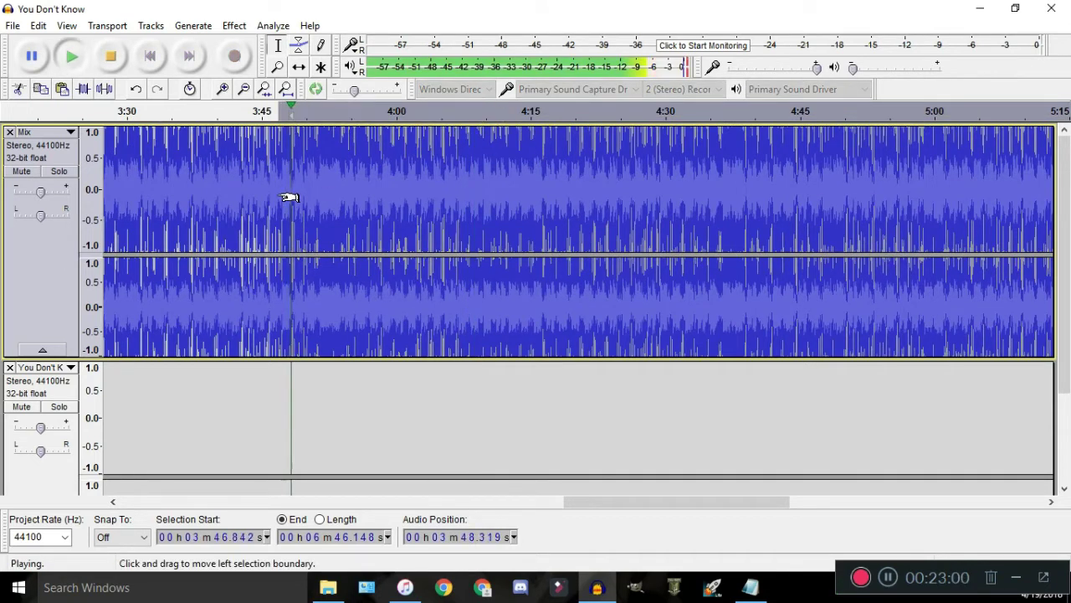
Cut the Mix audio between 3:33.473 and 6:37.323 and paste it back into the same track at 4:11.221
{"action": "left_click_drag", "start_coordinate": [289, 198], "coordinate": [1004, 198]}
{"action": "key", "text": "space"}
{"action": "scroll", "coordinate": [198, 181], "scroll_direction": "down", "scroll_amount": 1}
{"action": "left_click", "coordinate": [159, 137]}
{"action": "key", "text": "space"}
{"action": "key", "text": "space"}
{"action": "scroll", "coordinate": [186, 177], "scroll_direction": "up", "scroll_amount": 2}
{"action": "key", "text": "space"}
{"action": "left_click_drag", "start_coordinate": [124, 174], "coordinate": [150, 180]}
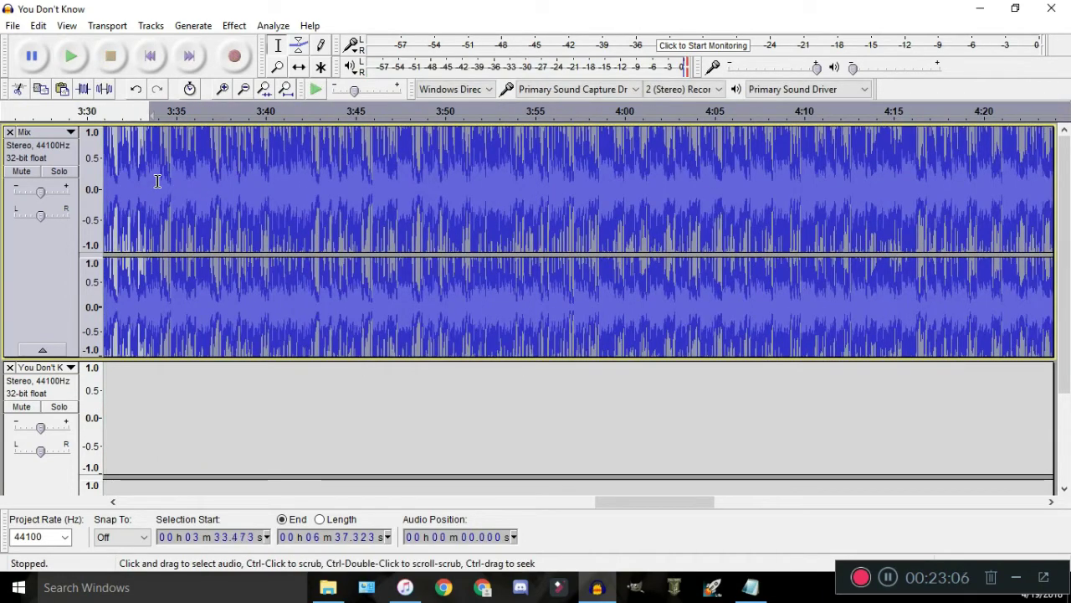
{"action": "scroll", "coordinate": [157, 181], "scroll_direction": "down", "scroll_amount": 2}
{"action": "key", "text": "ctrl+x"}
{"action": "left_click", "coordinate": [325, 187]}
{"action": "key", "text": "ctrl+v"}
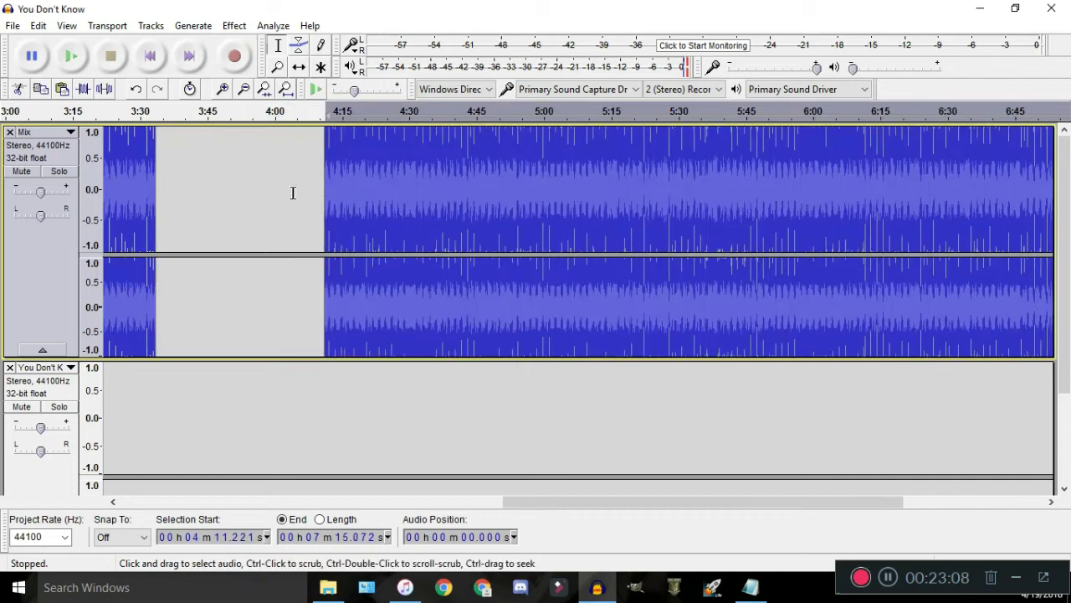
Select the end of the moved Mix clip from 6:06.040 to 7:51.597 and play part of it
{"action": "scroll", "coordinate": [292, 193], "scroll_direction": "down", "scroll_amount": 1}
{"action": "left_click", "coordinate": [805, 182]}
{"action": "left_click_drag", "start_coordinate": [806, 181], "coordinate": [611, 167]}
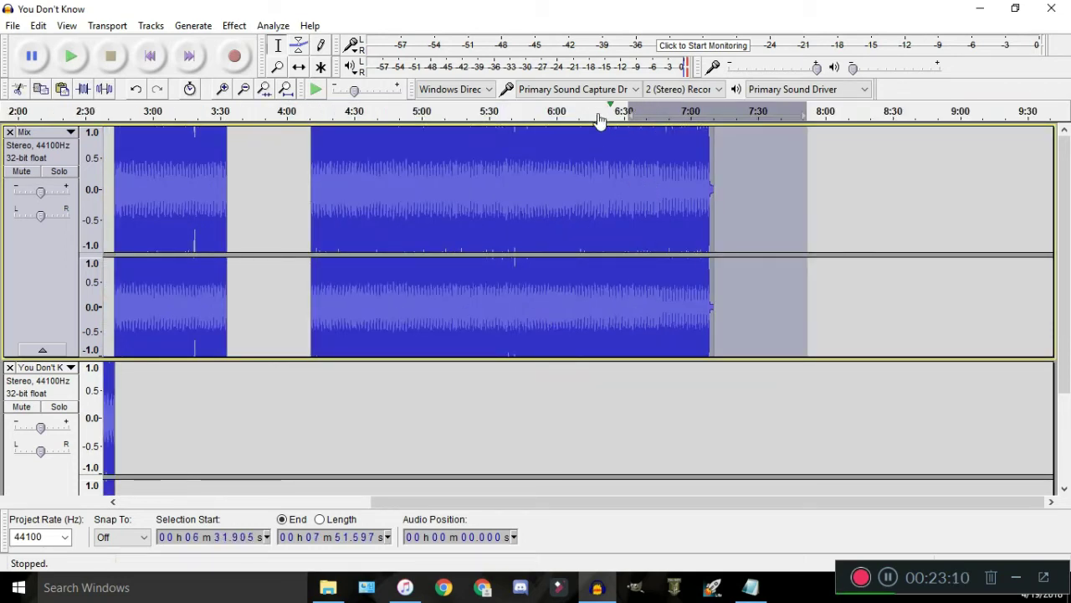
{"action": "left_click", "coordinate": [600, 117]}
{"action": "scroll", "coordinate": [633, 175], "scroll_direction": "up", "scroll_amount": 1}
{"action": "left_click_drag", "start_coordinate": [538, 199], "coordinate": [503, 198]}
{"action": "left_click", "coordinate": [594, 118]}
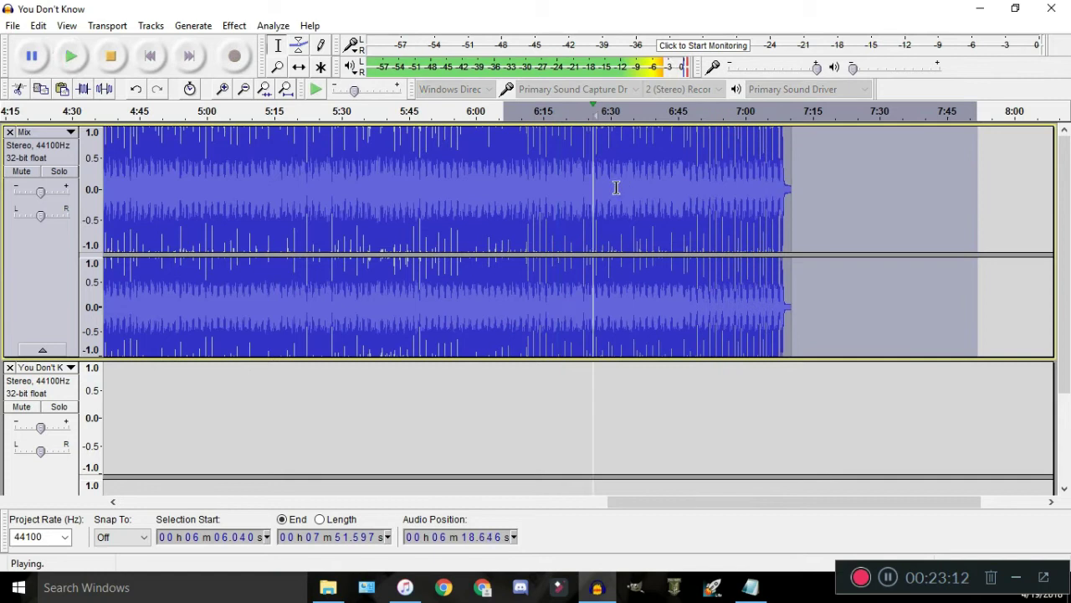
Narrow the selection of the clip's ending so it starts at 6:23.757, checking the spot by playback
{"action": "scroll", "coordinate": [616, 187], "scroll_direction": "up", "scroll_amount": 2}
{"action": "key", "text": "space"}
{"action": "left_click", "coordinate": [412, 183], "text": "shift"}
{"action": "key", "text": "space"}
{"action": "scroll", "coordinate": [468, 214], "scroll_direction": "up", "scroll_amount": 2}
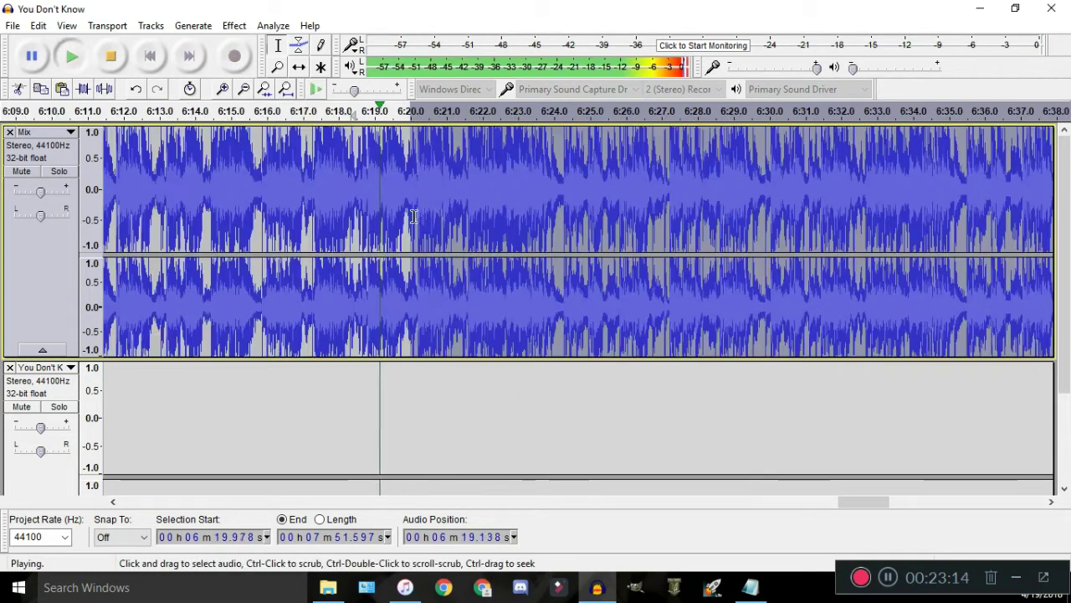
{"action": "left_click", "coordinate": [503, 213], "text": "shift"}
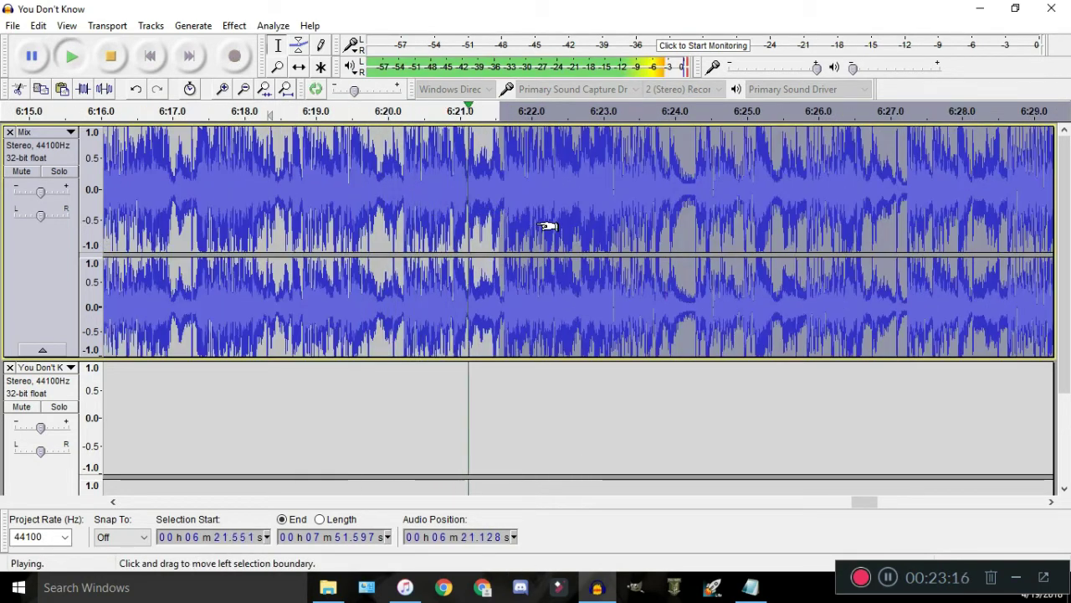
{"action": "left_click_drag", "start_coordinate": [583, 227], "coordinate": [658, 231]}
{"action": "key", "text": "space"}
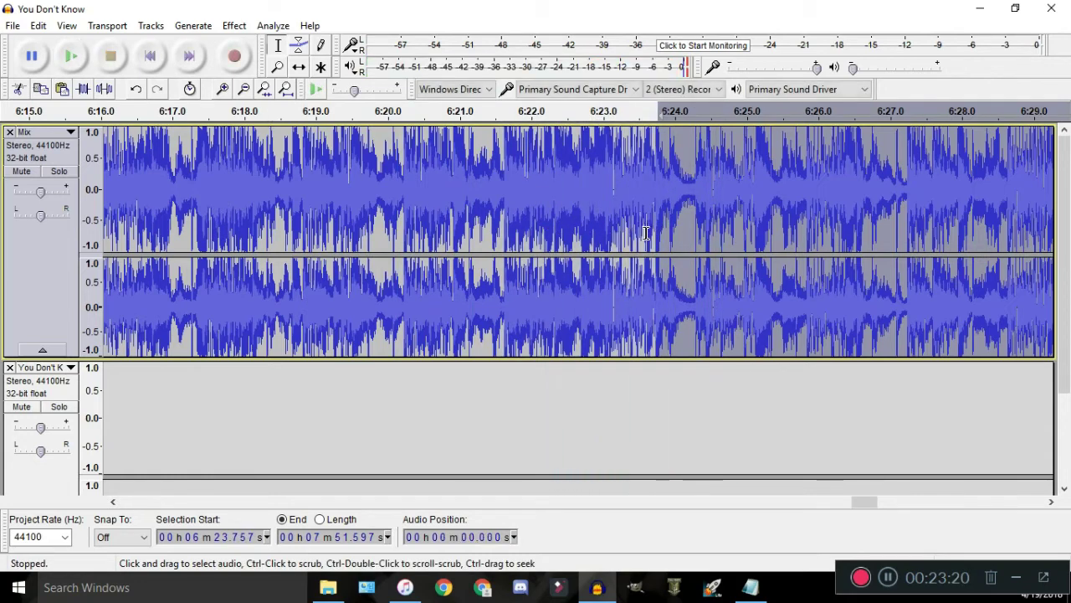
Move the ending from 6:23.353 onward to the lower track at about 3:33.5, and delete the leftover Mix clip starting at 4:11.221
{"action": "scroll", "coordinate": [608, 227], "scroll_direction": "down", "scroll_amount": 4}
{"action": "left_click", "coordinate": [645, 215]}
{"action": "scroll", "coordinate": [605, 173], "scroll_direction": "up", "scroll_amount": 3}
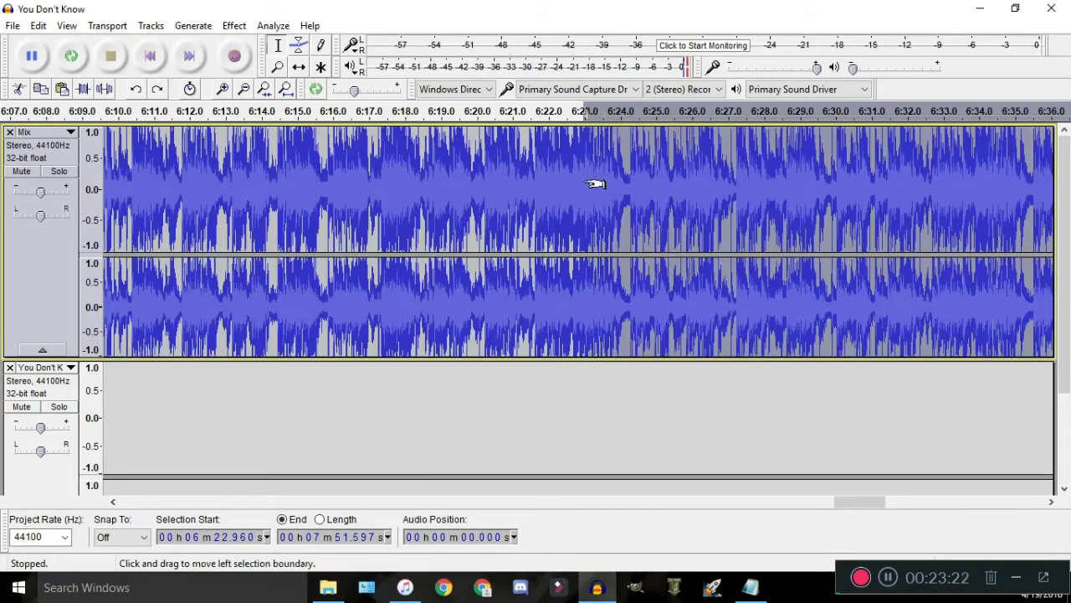
{"action": "key", "text": "Delete"}
{"action": "scroll", "coordinate": [597, 184], "scroll_direction": "down", "scroll_amount": 3}
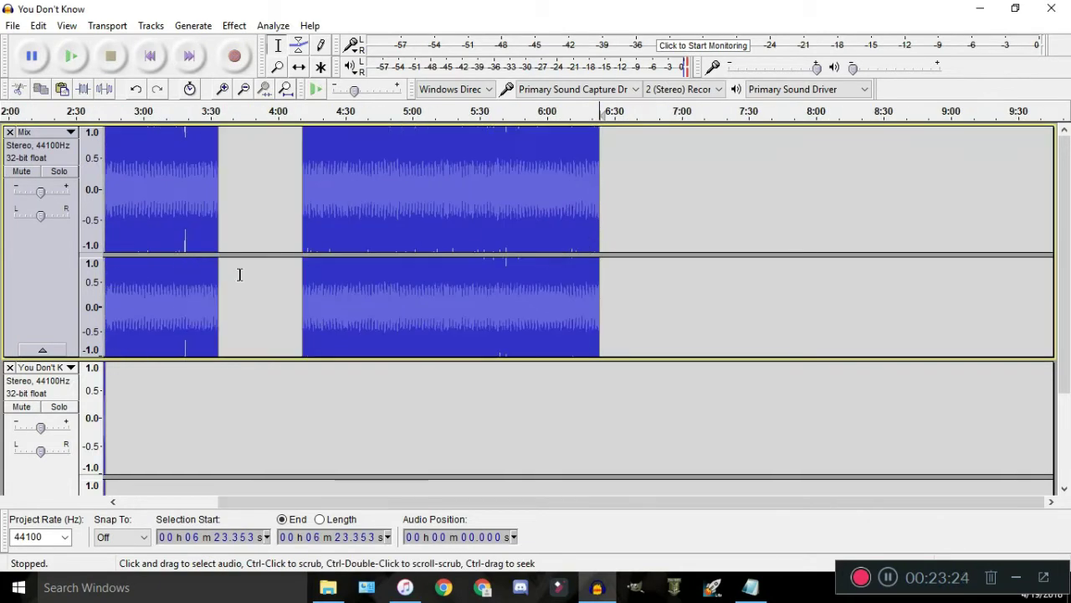
{"action": "scroll", "coordinate": [240, 274], "scroll_direction": "down", "scroll_amount": 1}
{"action": "left_click", "coordinate": [232, 388]}
{"action": "key", "text": "ctrl+v"}
{"action": "double_click", "coordinate": [294, 198]}
{"action": "key", "text": "Delete"}
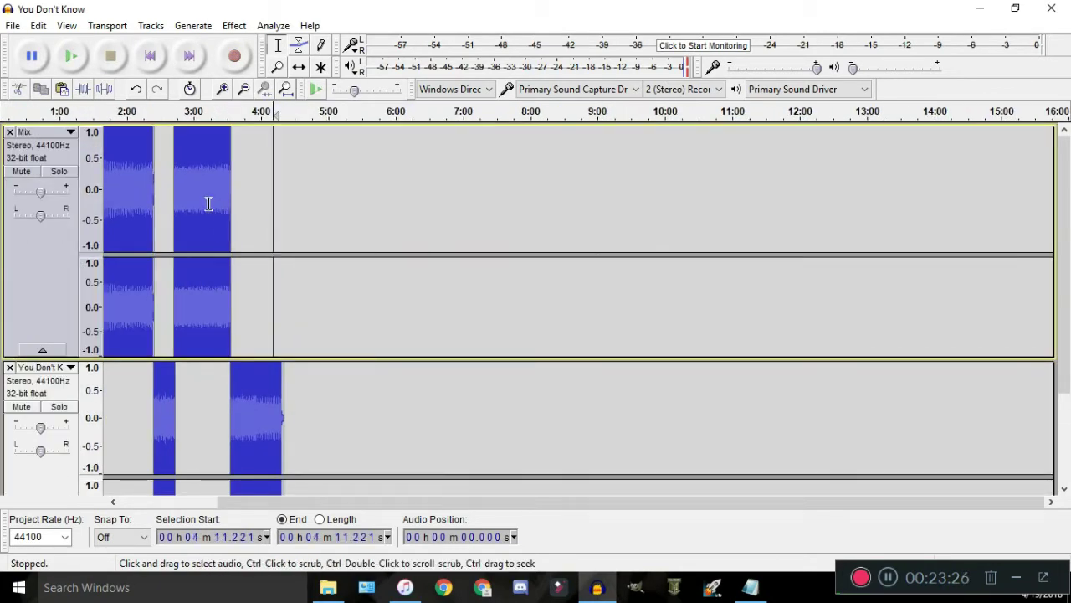
Examine the overlap at 2:43 and play the new junction from about 3:32.6
{"action": "scroll", "coordinate": [399, 256], "scroll_direction": "up", "scroll_amount": 2}
{"action": "scroll", "coordinate": [359, 303], "scroll_direction": "down", "scroll_amount": 1}
{"action": "scroll", "coordinate": [323, 318], "scroll_direction": "up", "scroll_amount": 2}
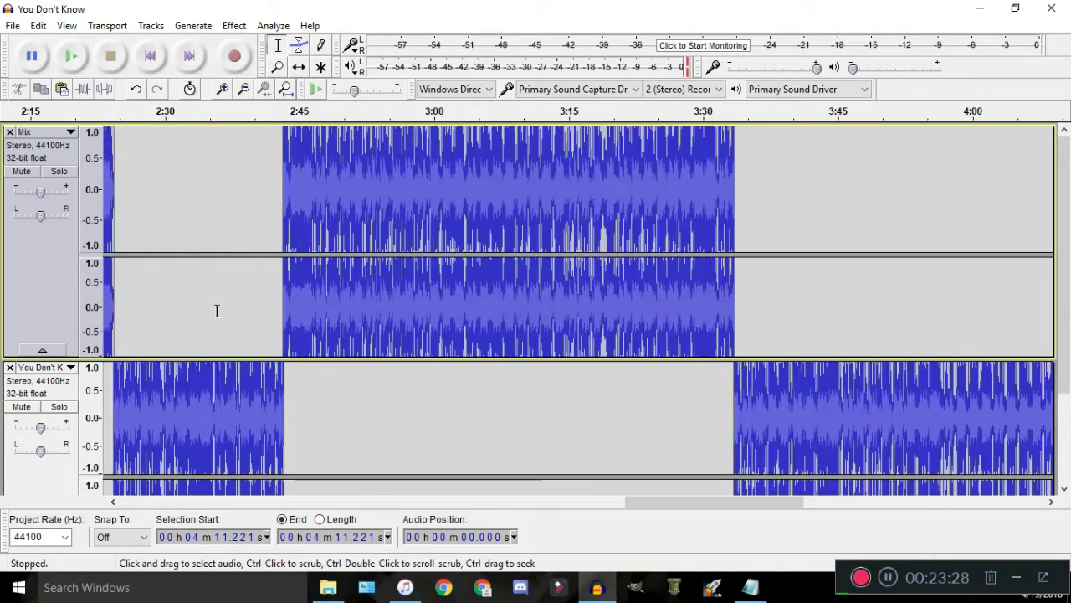
{"action": "scroll", "coordinate": [217, 311], "scroll_direction": "up", "scroll_amount": 2}
{"action": "scroll", "coordinate": [425, 297], "scroll_direction": "up", "scroll_amount": 4, "text": "ctrl"}
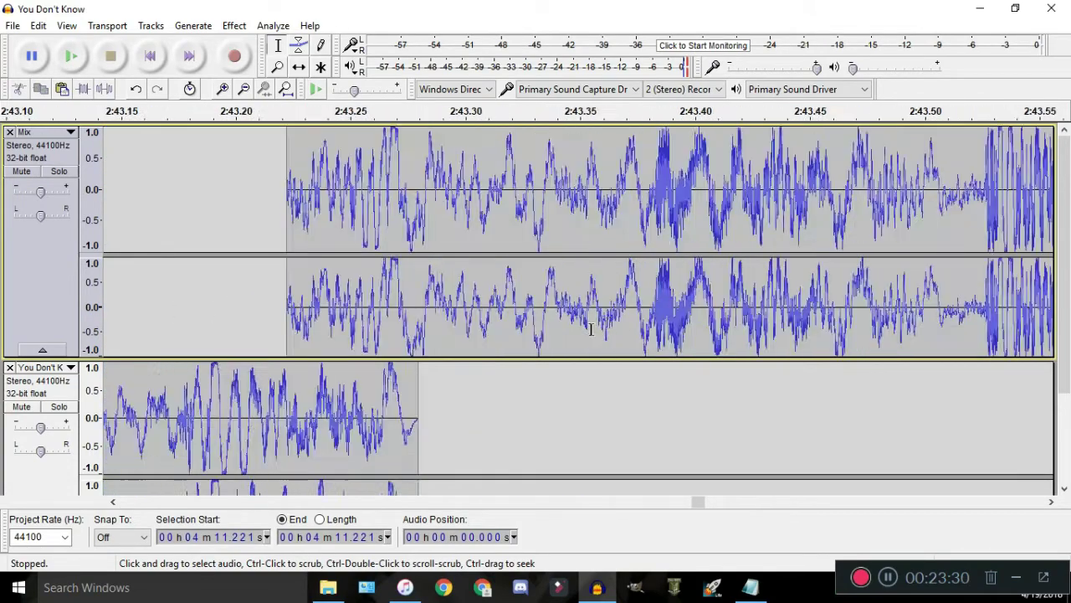
{"action": "scroll", "coordinate": [228, 385], "scroll_direction": "down", "scroll_amount": 10, "text": "ctrl"}
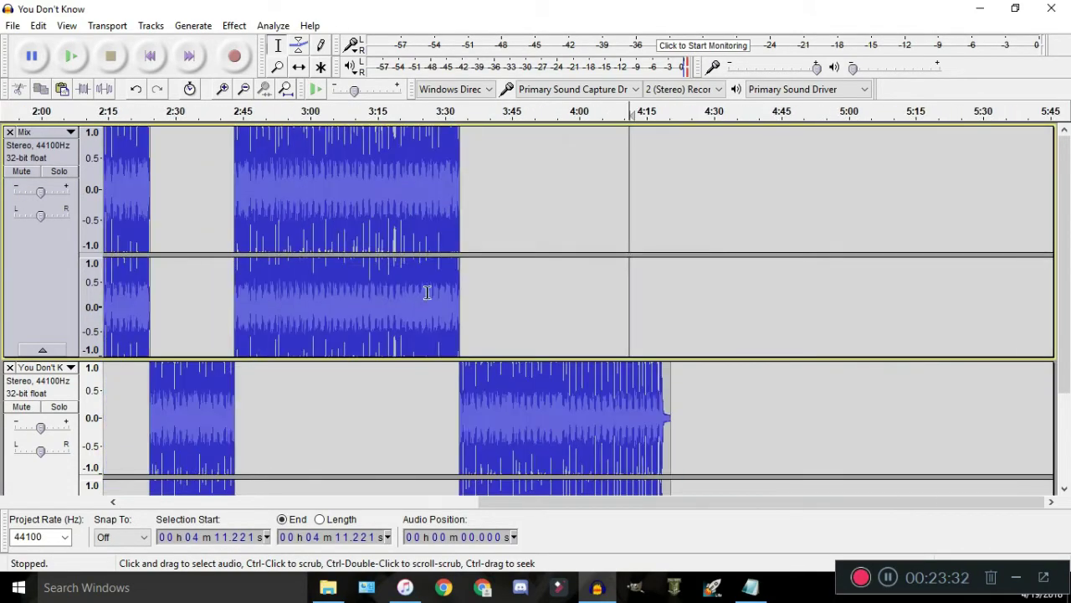
{"action": "scroll", "coordinate": [451, 297], "scroll_direction": "up", "scroll_amount": 5, "text": "ctrl"}
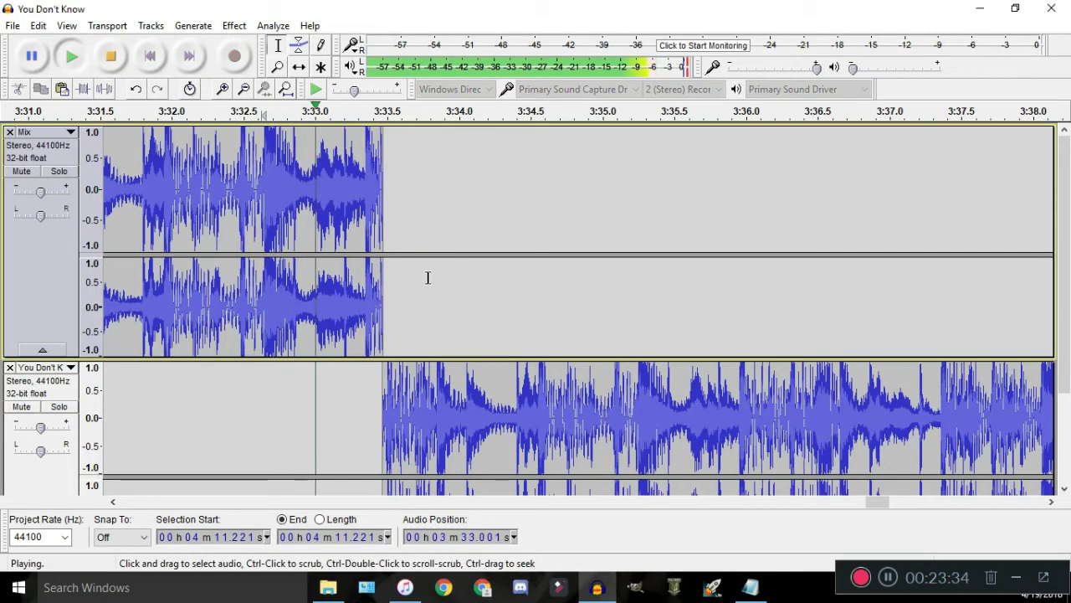
{"action": "key", "text": "space"}
Shift the lower ending clip to start at about 3:34.8 and play the end of the Mix clip on its own
{"action": "left_click", "coordinate": [308, 72]}
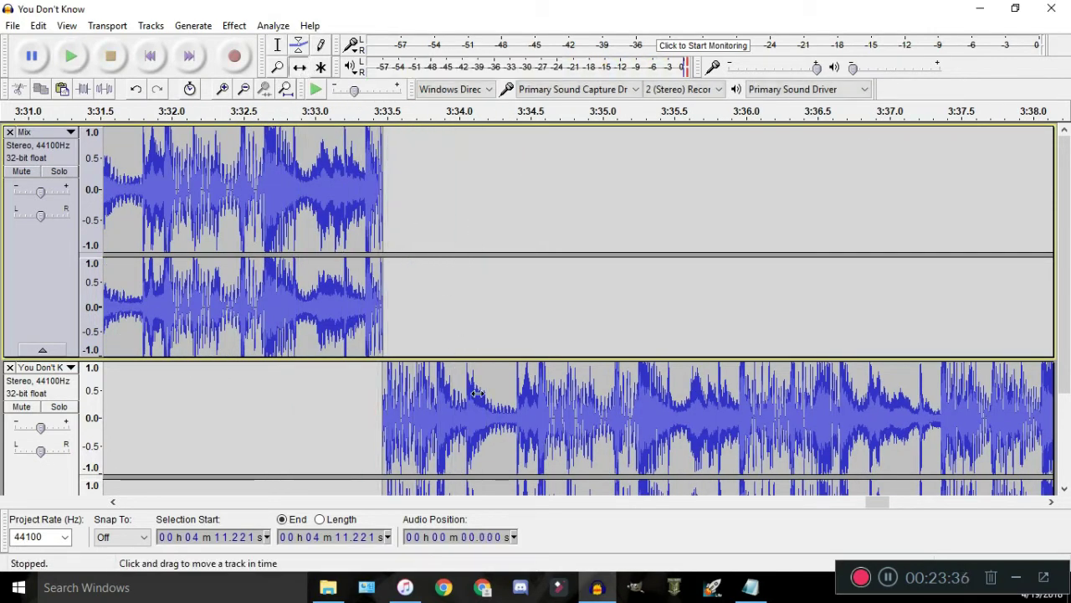
{"action": "left_click_drag", "start_coordinate": [475, 394], "coordinate": [663, 366]}
{"action": "key", "text": "space"}
{"action": "key", "text": "space"}
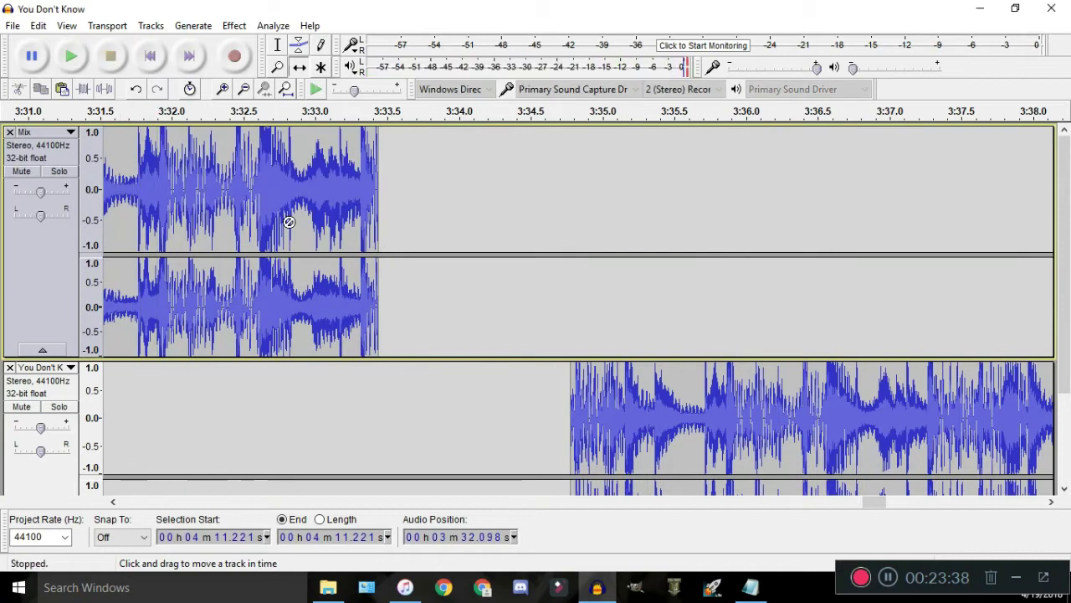
{"action": "left_click_drag", "start_coordinate": [218, 150], "coordinate": [223, 149]}
{"action": "key", "text": "space"}
{"action": "scroll", "coordinate": [259, 244], "scroll_direction": "down", "scroll_amount": 2, "text": "ctrl"}
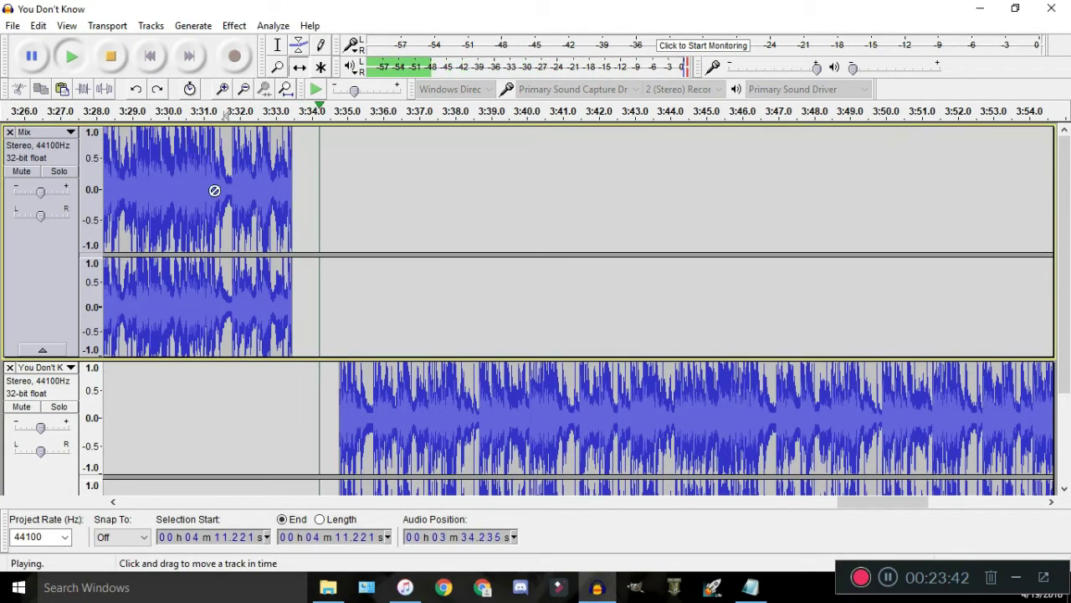
{"action": "scroll", "coordinate": [209, 231], "scroll_direction": "down", "scroll_amount": 1, "text": "ctrl"}
{"action": "scroll", "coordinate": [205, 231], "scroll_direction": "up", "scroll_amount": 2, "text": "ctrl"}
{"action": "key", "text": "space"}
Shift the lower ending clip earlier so it overlaps the Mix clip's end, matching their waveforms between about 3:31.5 and 3:33.5
{"action": "left_click_drag", "start_coordinate": [505, 360], "coordinate": [361, 399]}
{"action": "scroll", "coordinate": [361, 399], "scroll_direction": "down", "scroll_amount": 1}
{"action": "scroll", "coordinate": [361, 399], "scroll_direction": "up", "scroll_amount": 2, "text": "ctrl"}
{"action": "left_click_drag", "start_coordinate": [313, 321], "coordinate": [441, 297]}
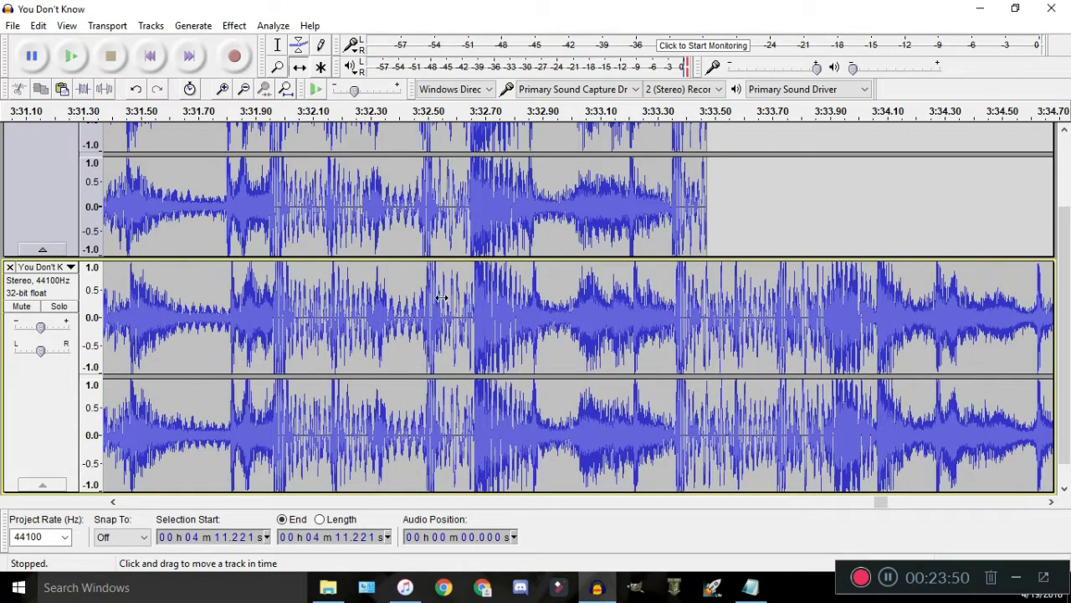
{"action": "scroll", "coordinate": [441, 297], "scroll_direction": "up", "scroll_amount": 4, "text": "ctrl"}
{"action": "scroll", "coordinate": [459, 315], "scroll_direction": "up", "scroll_amount": 6, "text": "ctrl"}
{"action": "left_click_drag", "start_coordinate": [379, 310], "coordinate": [438, 296]}
{"action": "scroll", "coordinate": [430, 287], "scroll_direction": "down", "scroll_amount": 8, "text": "ctrl"}
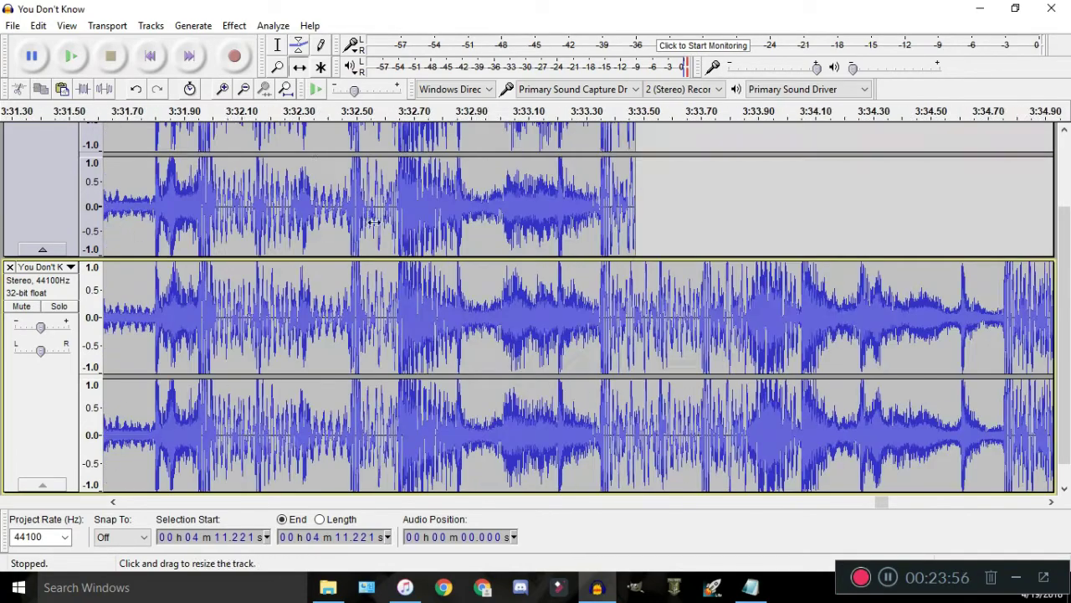
Try to silence the overlapping start of the lower ending clip from 3:30.390 to 3:33.473
{"action": "scroll", "coordinate": [352, 302], "scroll_direction": "down", "scroll_amount": 3, "text": "ctrl"}
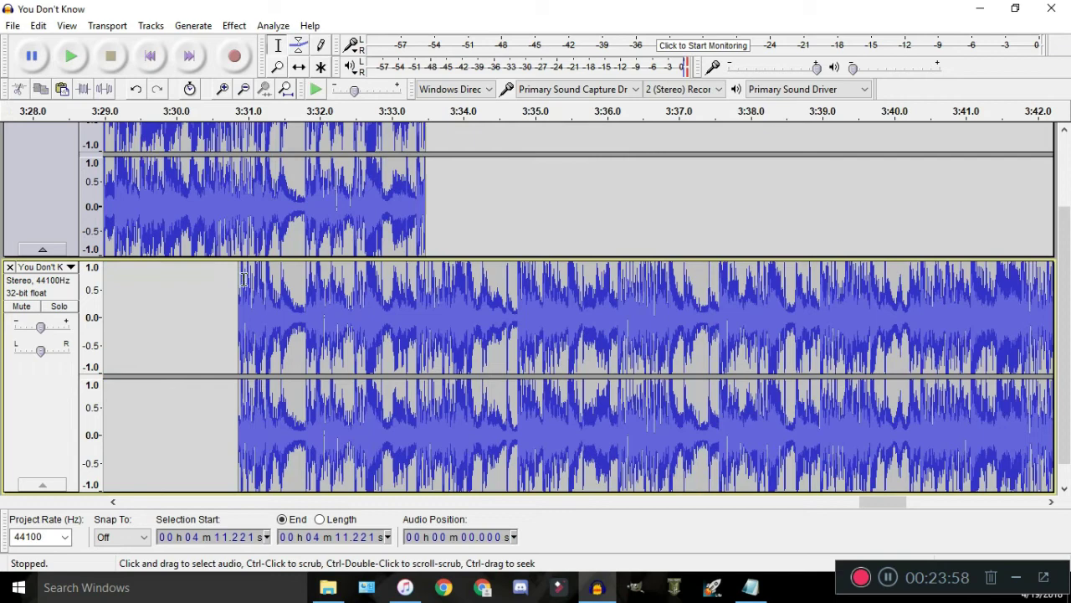
{"action": "left_click_drag", "start_coordinate": [204, 297], "coordinate": [267, 298]}
{"action": "left_click_drag", "start_coordinate": [352, 301], "coordinate": [424, 303]}
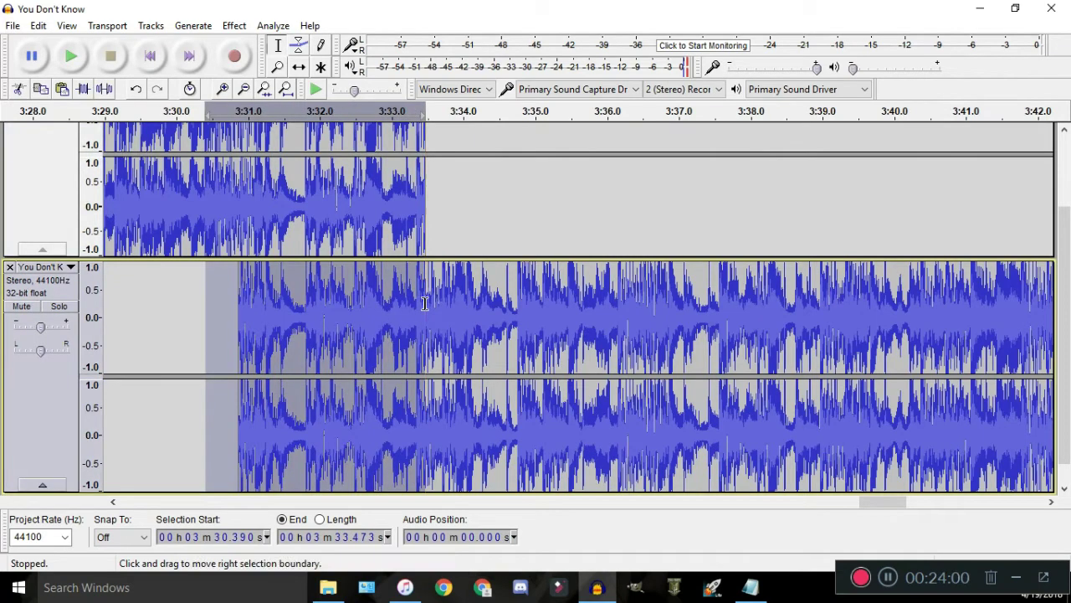
{"action": "left_click", "coordinate": [193, 25]}
{"action": "left_click", "coordinate": [259, 125]}
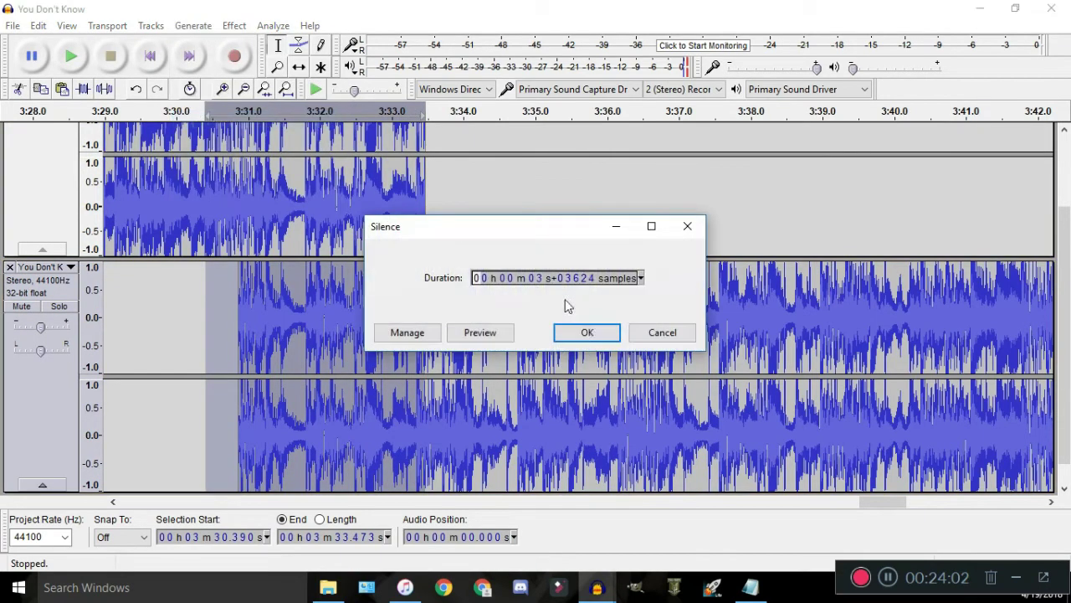
{"action": "left_click", "coordinate": [588, 333]}
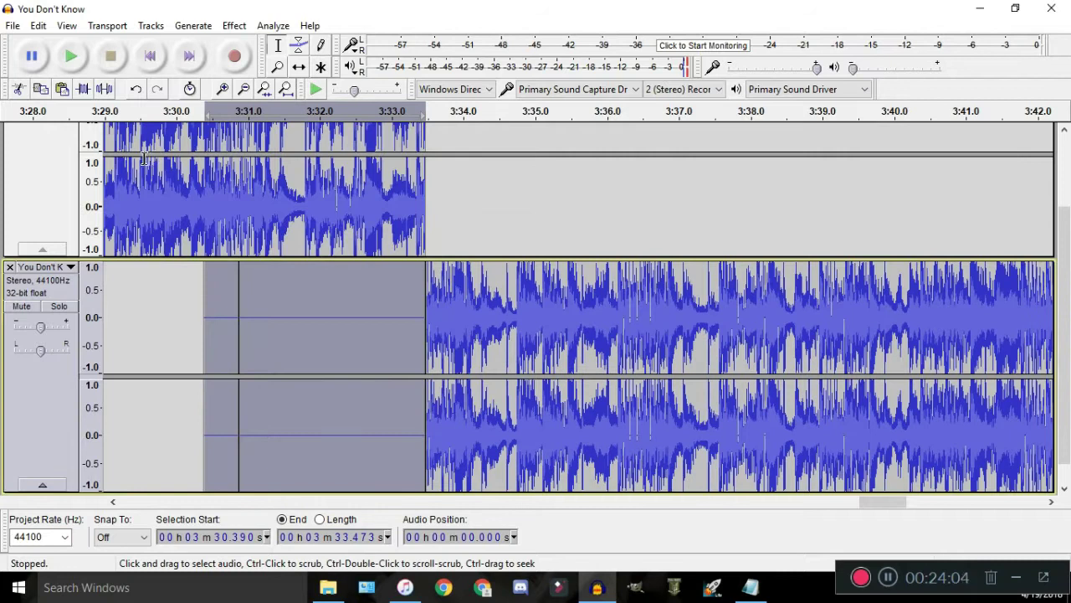
Play the new junction from about 3:28.3 past the end of the Mix clip
{"action": "scroll", "coordinate": [349, 210], "scroll_direction": "down", "scroll_amount": 2, "text": "ctrl"}
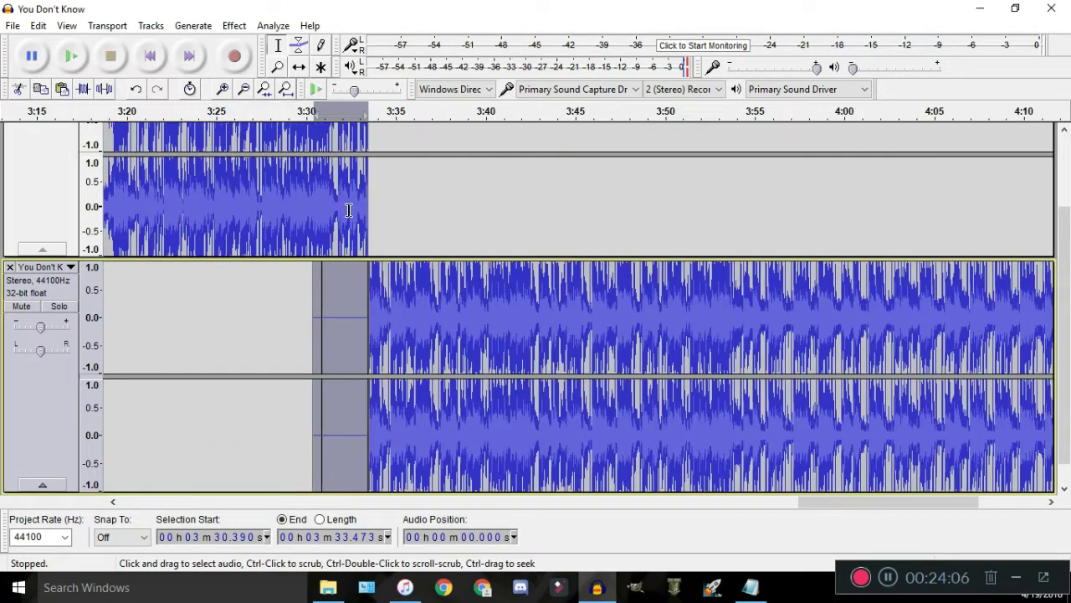
{"action": "left_click", "coordinate": [275, 118]}
{"action": "scroll", "coordinate": [296, 205], "scroll_direction": "up", "scroll_amount": 3, "text": "ctrl"}
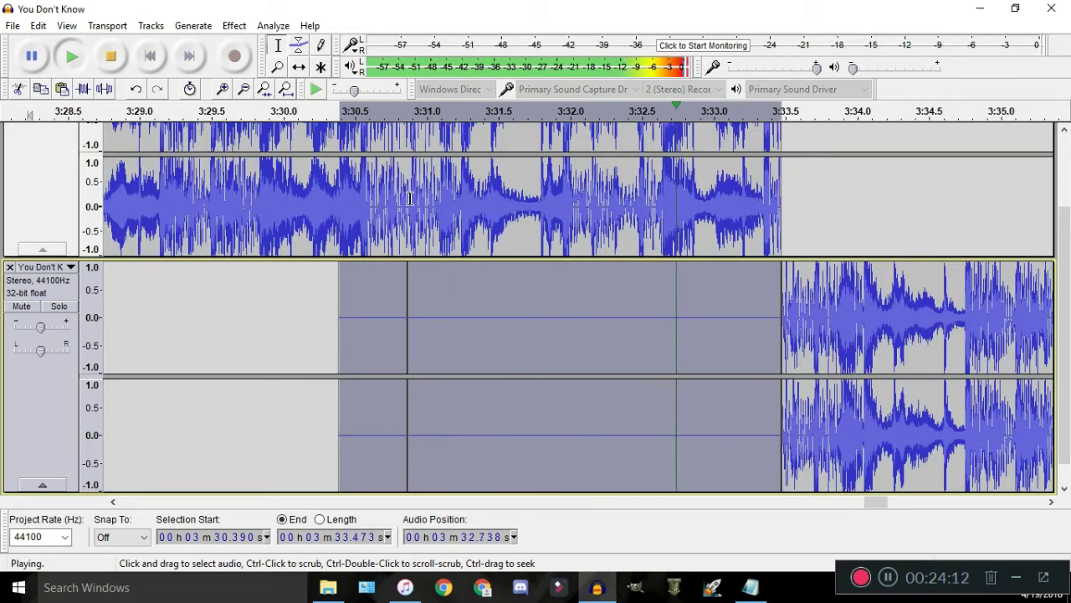
{"action": "key", "text": "space"}
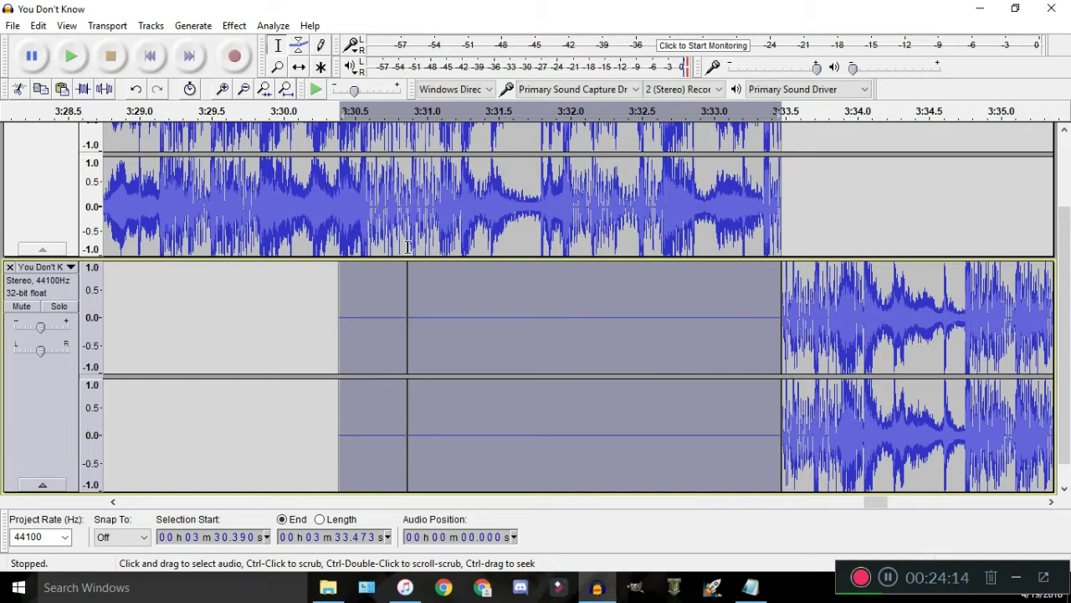
Examine the junction by marking matching stretches of the Mix clip's end and the lower clip between about 3:26 and 3:35
{"action": "left_click", "coordinate": [402, 294]}
{"action": "scroll", "coordinate": [284, 249], "scroll_direction": "down", "scroll_amount": 2, "text": "ctrl"}
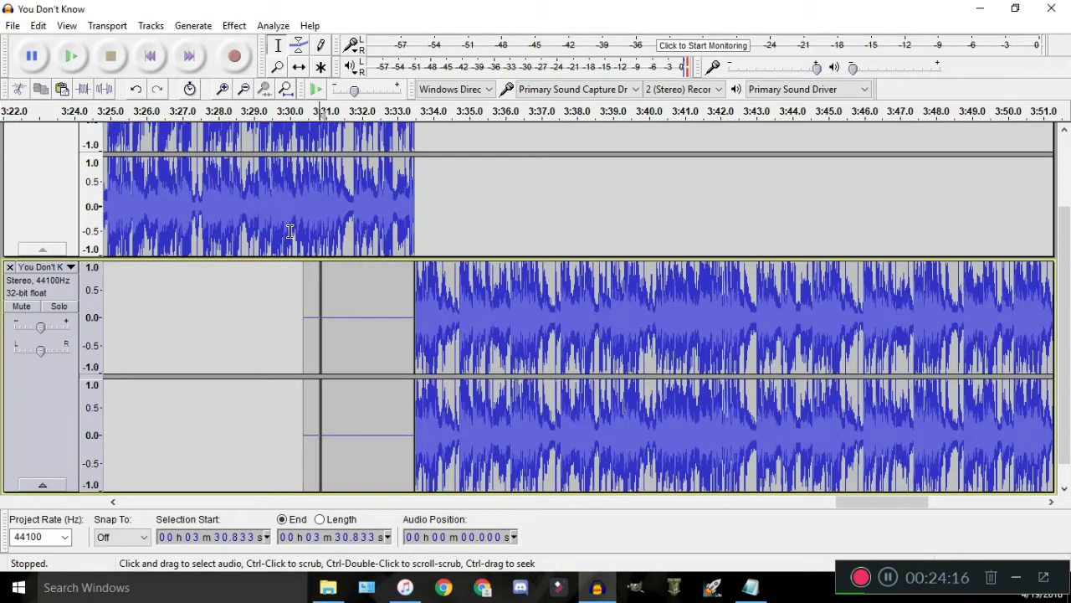
{"action": "left_click", "coordinate": [155, 179]}
{"action": "left_click_drag", "start_coordinate": [195, 178], "coordinate": [337, 172]}
{"action": "scroll", "coordinate": [339, 172], "scroll_direction": "up", "scroll_amount": 3}
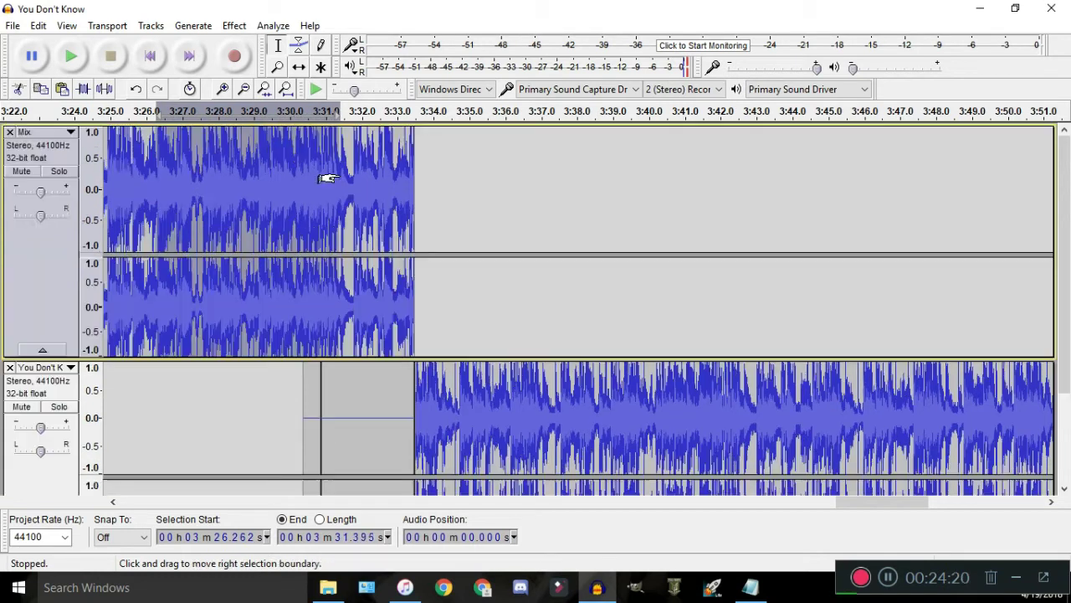
{"action": "left_click_drag", "start_coordinate": [296, 366], "coordinate": [481, 366]}
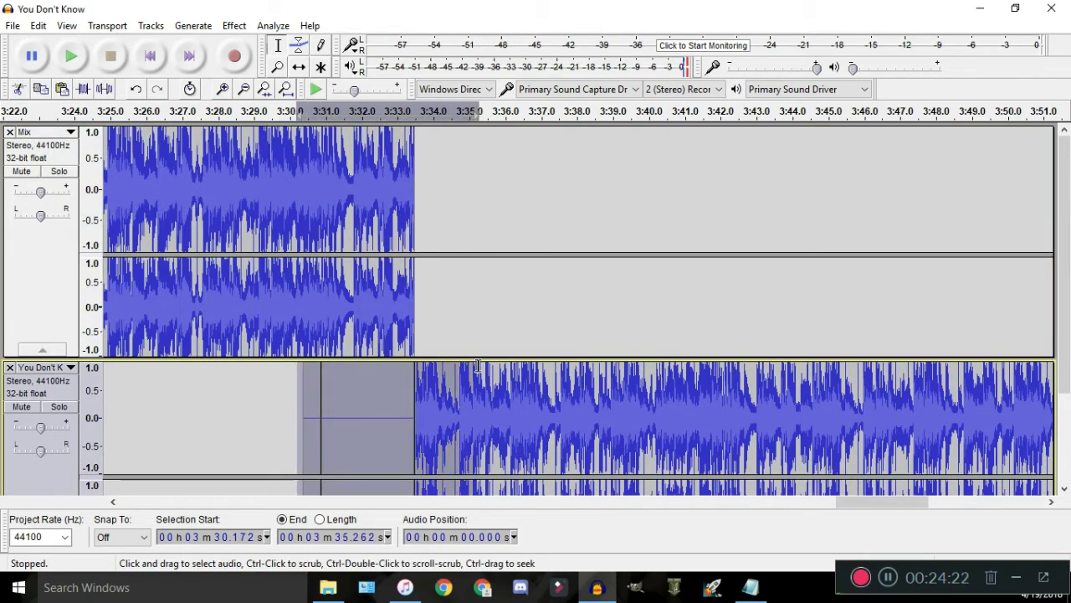
{"action": "scroll", "coordinate": [329, 358], "scroll_direction": "down", "scroll_amount": 2}
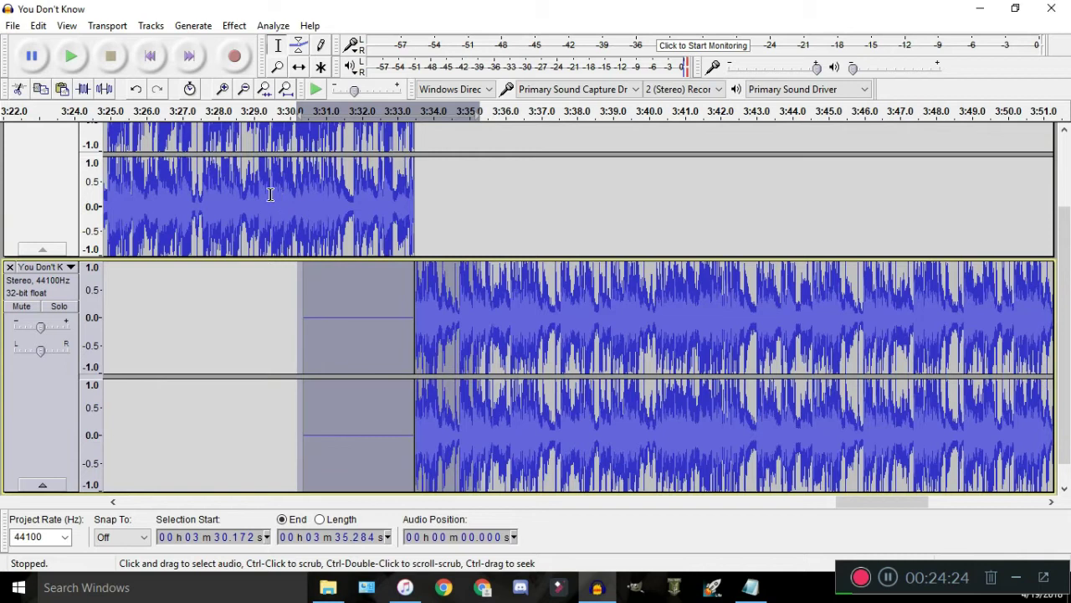
{"action": "left_click_drag", "start_coordinate": [239, 194], "coordinate": [433, 201]}
{"action": "scroll", "coordinate": [278, 207], "scroll_direction": "up", "scroll_amount": 2}
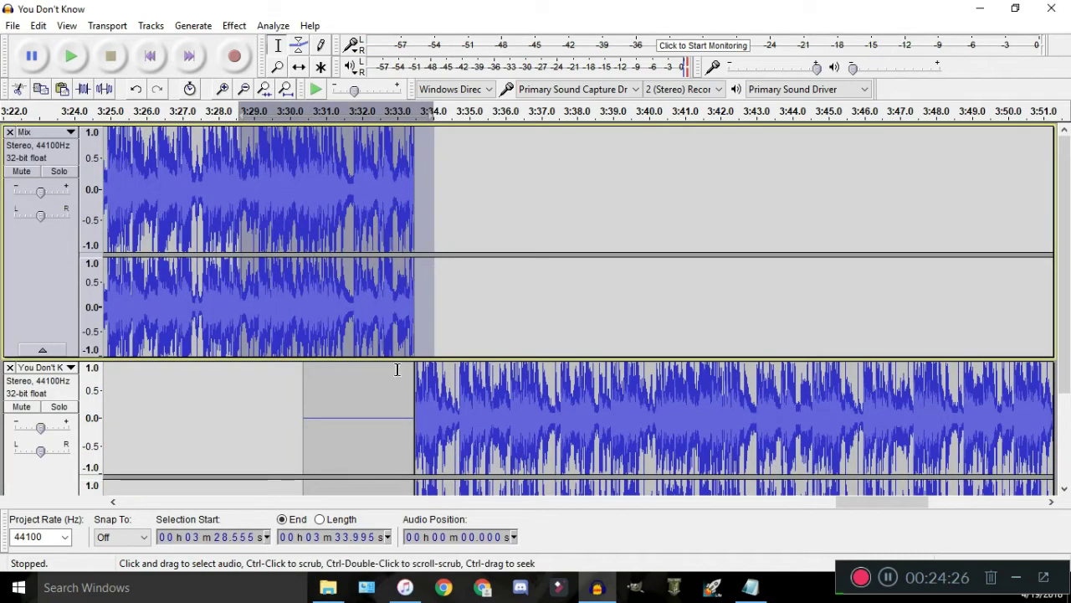
{"action": "scroll", "coordinate": [400, 356], "scroll_direction": "down", "scroll_amount": 2}
{"action": "left_click", "coordinate": [409, 326]}
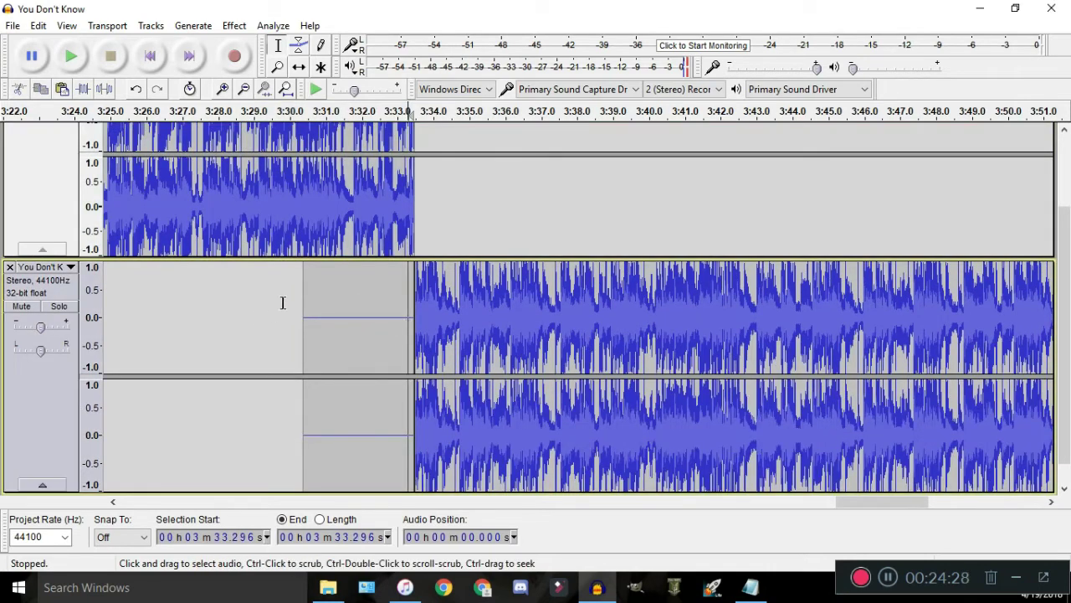
{"action": "left_click_drag", "start_coordinate": [402, 201], "coordinate": [308, 221]}
{"action": "scroll", "coordinate": [276, 205], "scroll_direction": "up", "scroll_amount": 2}
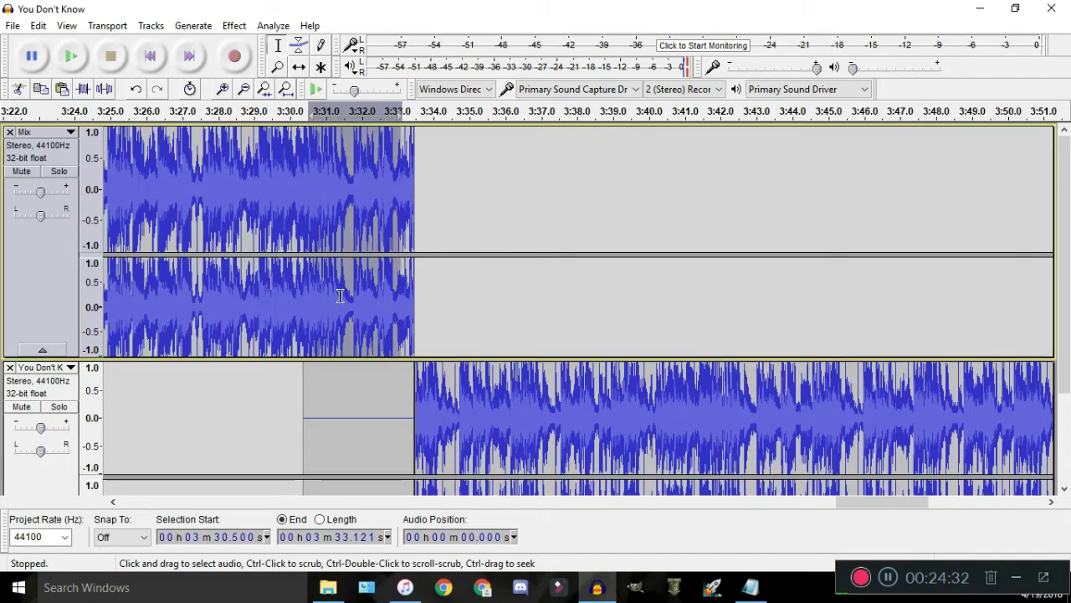
{"action": "scroll", "coordinate": [372, 309], "scroll_direction": "down", "scroll_amount": 2}
Inspect the clip boundary at 3:33.473 closely and replay the junction from about 3:32.3
{"action": "scroll", "coordinate": [391, 329], "scroll_direction": "up", "scroll_amount": 5}
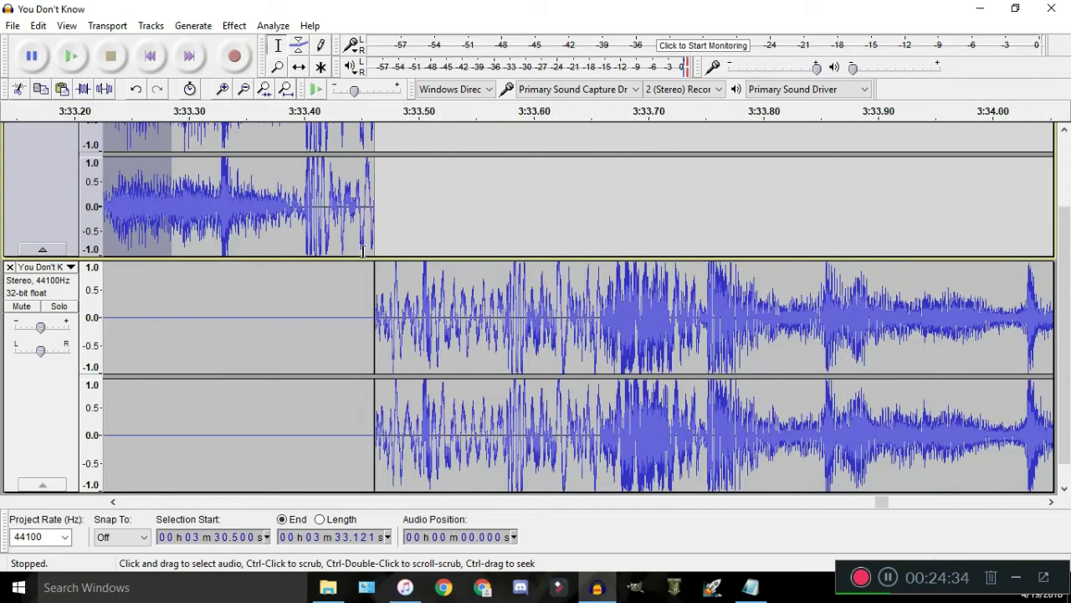
{"action": "scroll", "coordinate": [377, 251], "scroll_direction": "up", "scroll_amount": 4}
{"action": "scroll", "coordinate": [402, 214], "scroll_direction": "down", "scroll_amount": 9}
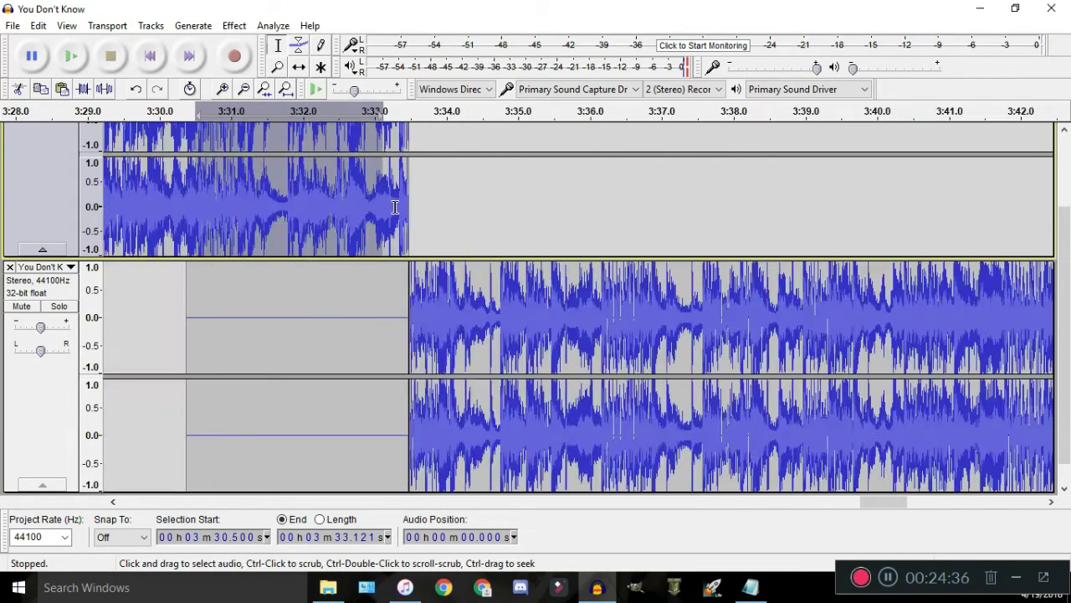
{"action": "scroll", "coordinate": [402, 219], "scroll_direction": "down", "scroll_amount": 3}
{"action": "scroll", "coordinate": [386, 201], "scroll_direction": "up", "scroll_amount": 2}
{"action": "scroll", "coordinate": [381, 195], "scroll_direction": "up", "scroll_amount": 2}
{"action": "left_click", "coordinate": [381, 192]}
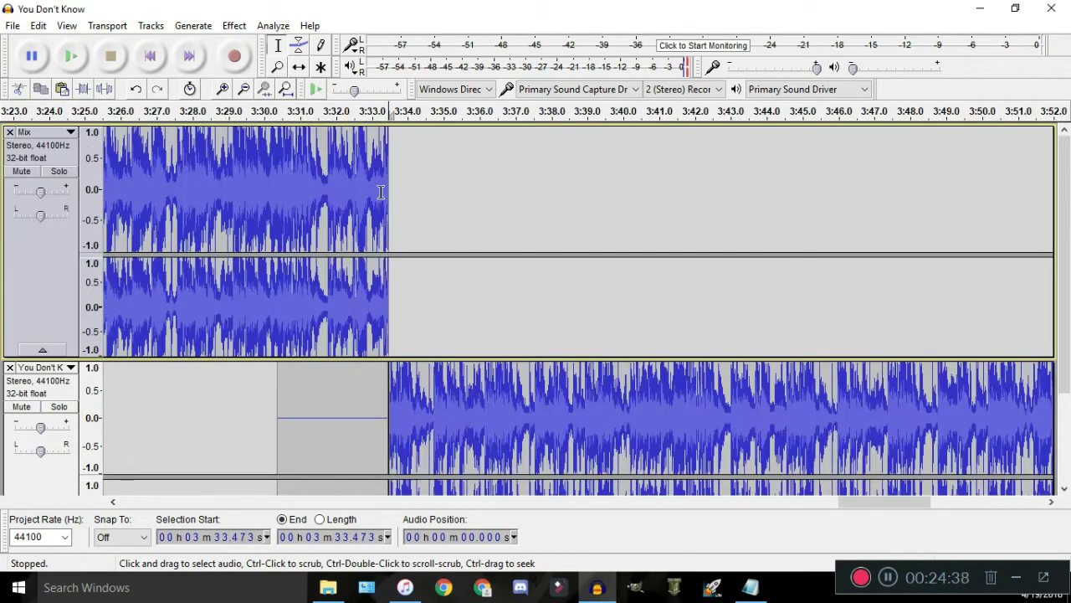
{"action": "left_click", "coordinate": [347, 120]}
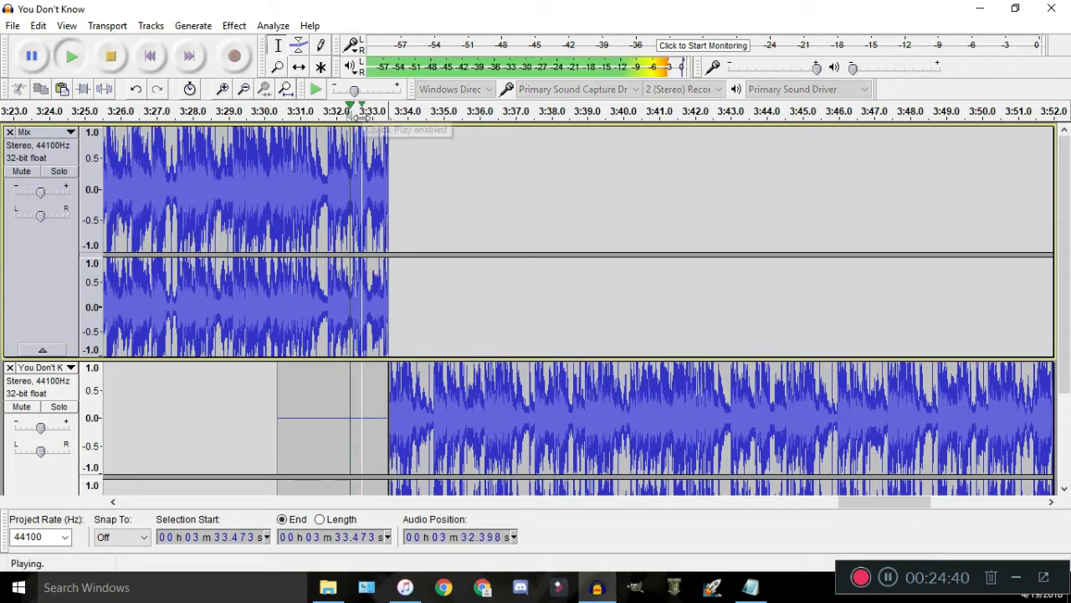
{"action": "key", "text": "space"}
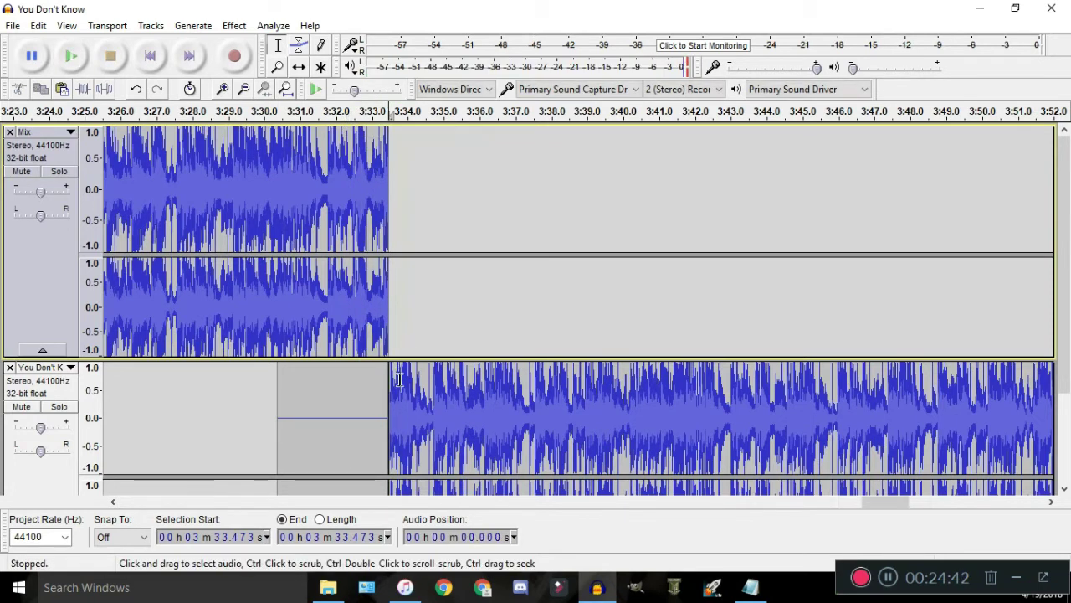
Undo the silence applied to the start of the lower ending clip
{"action": "scroll", "coordinate": [399, 368], "scroll_direction": "up", "scroll_amount": 2}
{"action": "key", "text": "ctrl+z"}
{"action": "key", "text": "ctrl+z"}
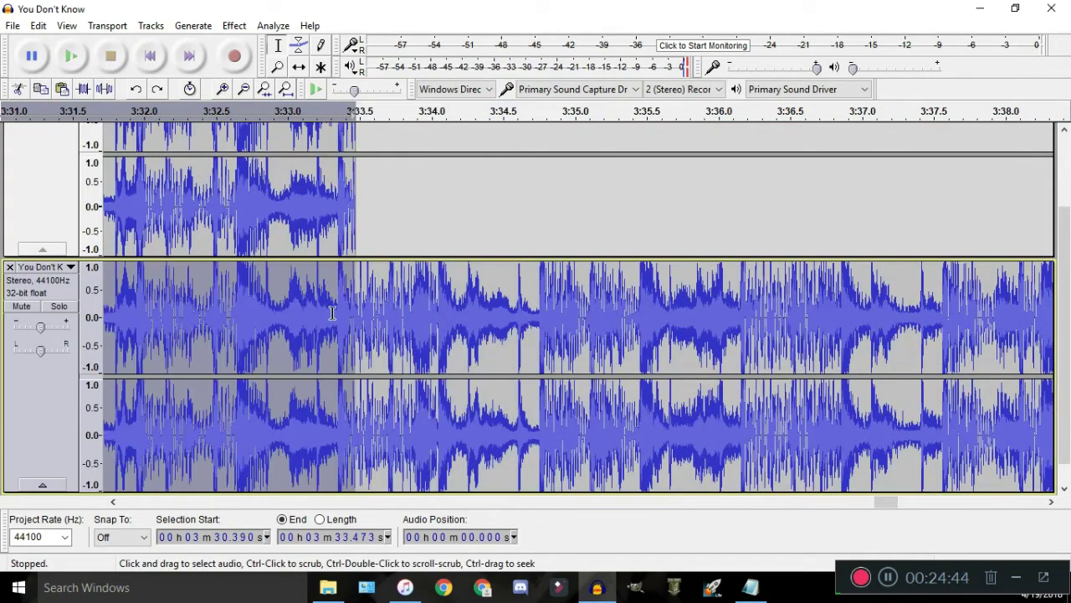
Nudge the lower ending clip slightly later so its waveform matches the Mix clip at sample level around 3:33.356
{"action": "scroll", "coordinate": [339, 293], "scroll_direction": "up", "scroll_amount": 5}
{"action": "scroll", "coordinate": [264, 272], "scroll_direction": "up", "scroll_amount": 2}
{"action": "scroll", "coordinate": [240, 272], "scroll_direction": "up", "scroll_amount": 2}
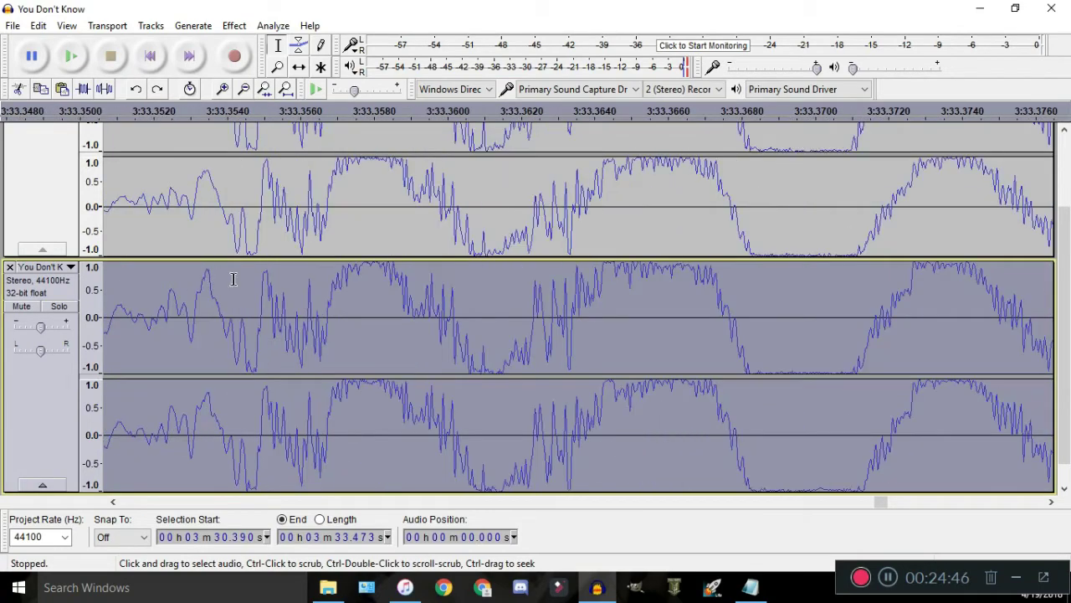
{"action": "scroll", "coordinate": [254, 287], "scroll_direction": "up", "scroll_amount": 3}
{"action": "scroll", "coordinate": [393, 315], "scroll_direction": "up", "scroll_amount": 1}
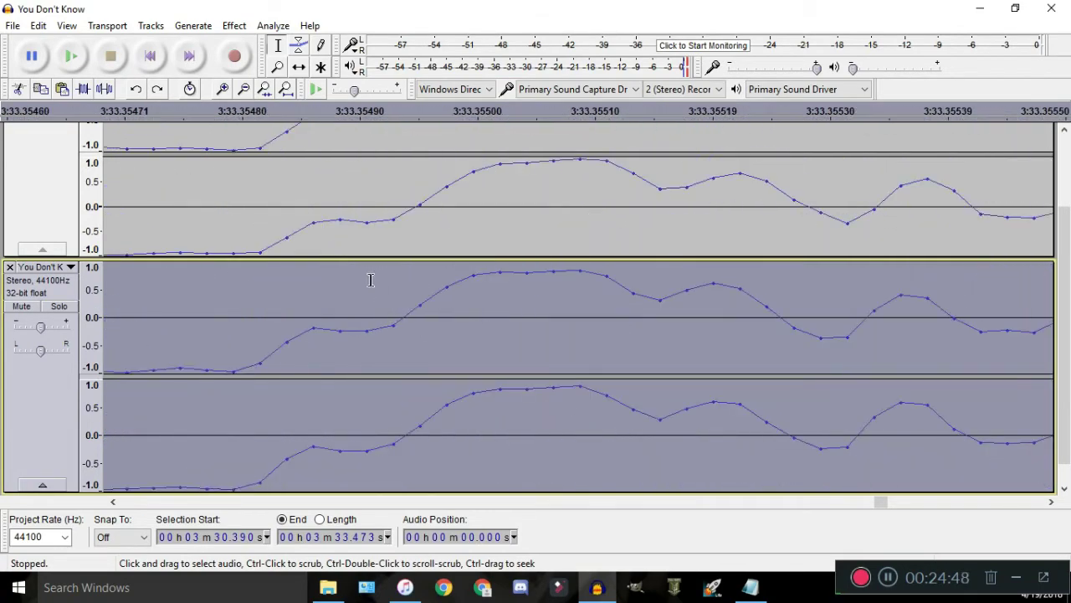
{"action": "scroll", "coordinate": [484, 272], "scroll_direction": "down", "scroll_amount": 1}
{"action": "scroll", "coordinate": [606, 272], "scroll_direction": "up", "scroll_amount": 1}
{"action": "scroll", "coordinate": [764, 301], "scroll_direction": "up", "scroll_amount": 1}
{"action": "scroll", "coordinate": [764, 301], "scroll_direction": "down", "scroll_amount": 1}
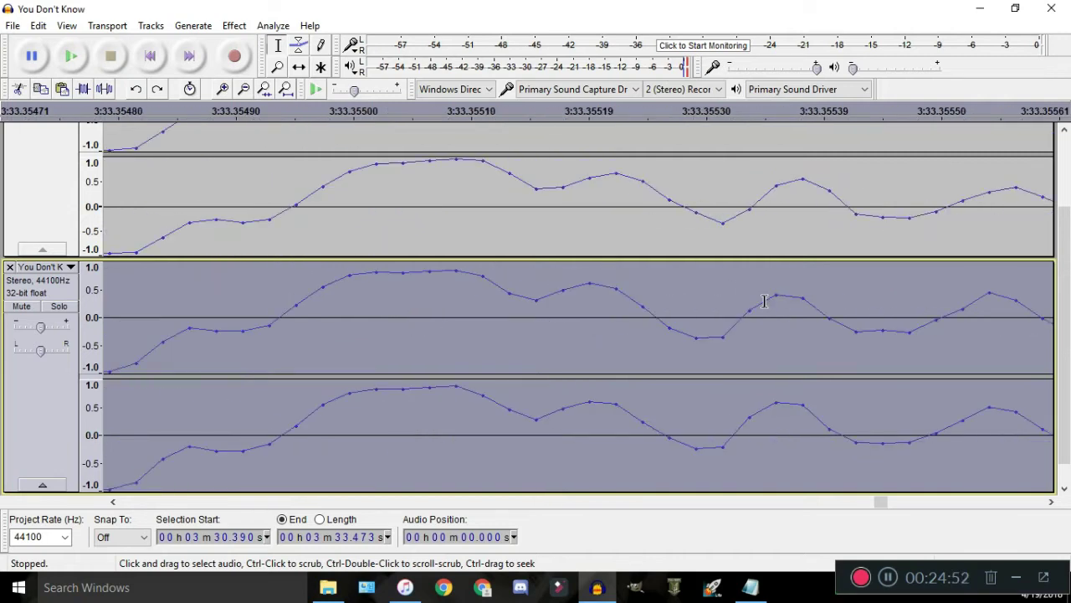
{"action": "scroll", "coordinate": [765, 301], "scroll_direction": "down", "scroll_amount": 3}
{"action": "scroll", "coordinate": [890, 299], "scroll_direction": "up", "scroll_amount": 2}
{"action": "scroll", "coordinate": [920, 299], "scroll_direction": "up", "scroll_amount": 1}
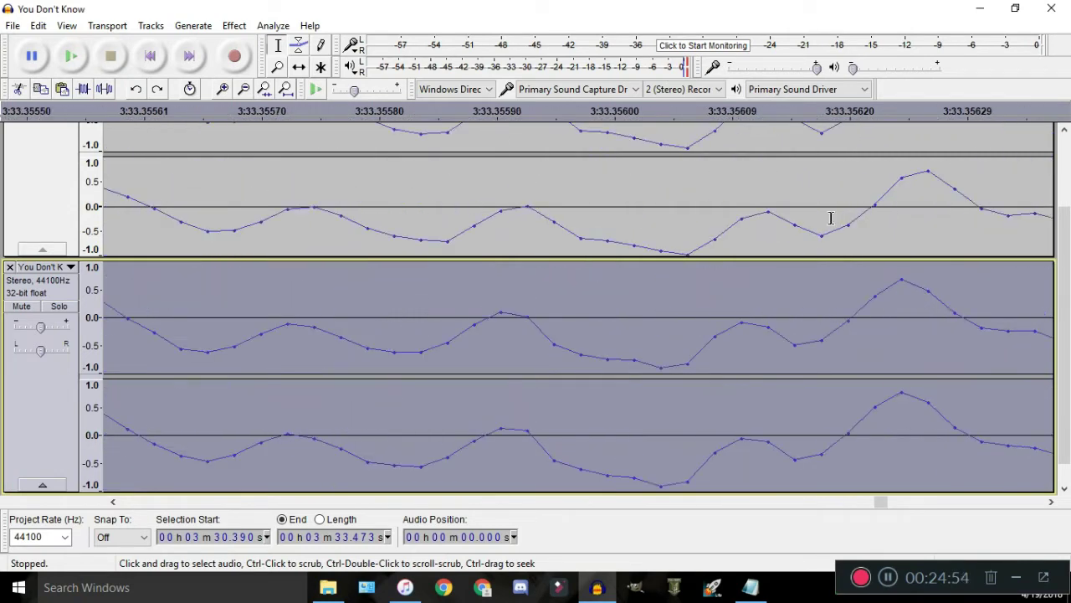
{"action": "left_click", "coordinate": [302, 69]}
{"action": "left_click_drag", "start_coordinate": [825, 330], "coordinate": [837, 330]}
{"action": "scroll", "coordinate": [753, 299], "scroll_direction": "down", "scroll_amount": 13}
Try silencing the realigned lower clip's overlap from 3:30.390 to 3:33.473
{"action": "left_click", "coordinate": [278, 44]}
{"action": "scroll", "coordinate": [791, 282], "scroll_direction": "up", "scroll_amount": 2}
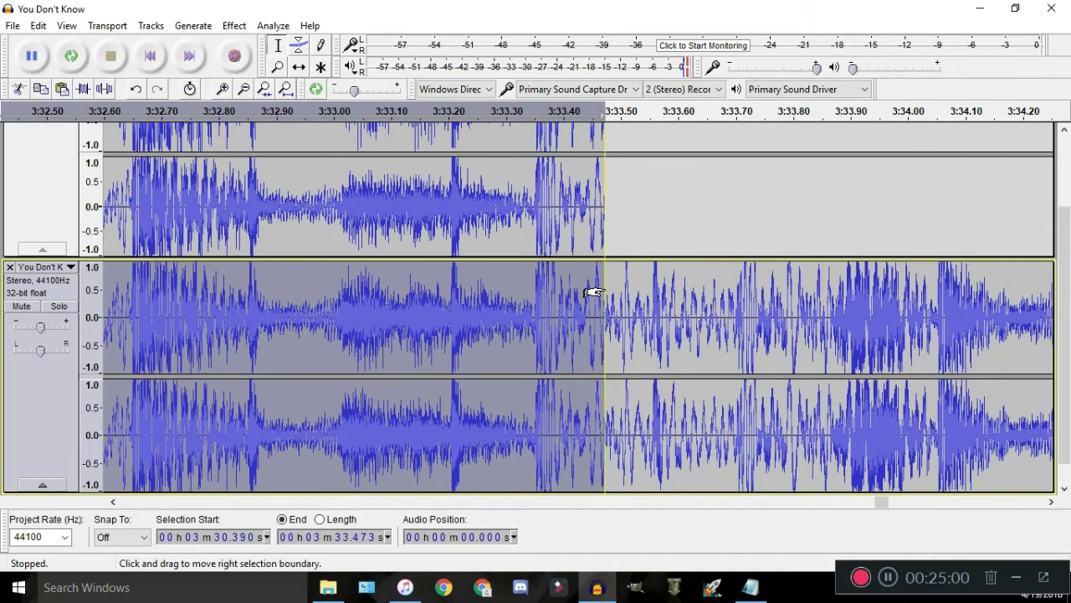
{"action": "left_click", "coordinate": [193, 25]}
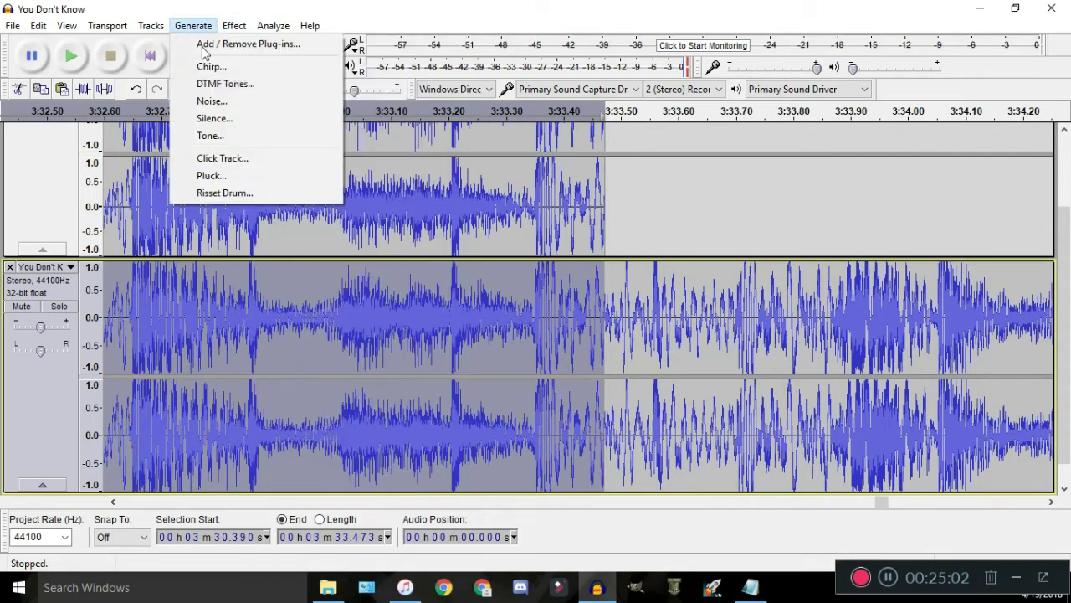
{"action": "left_click", "coordinate": [215, 118]}
{"action": "left_click", "coordinate": [586, 330]}
{"action": "scroll", "coordinate": [496, 255], "scroll_direction": "down", "scroll_amount": 4}
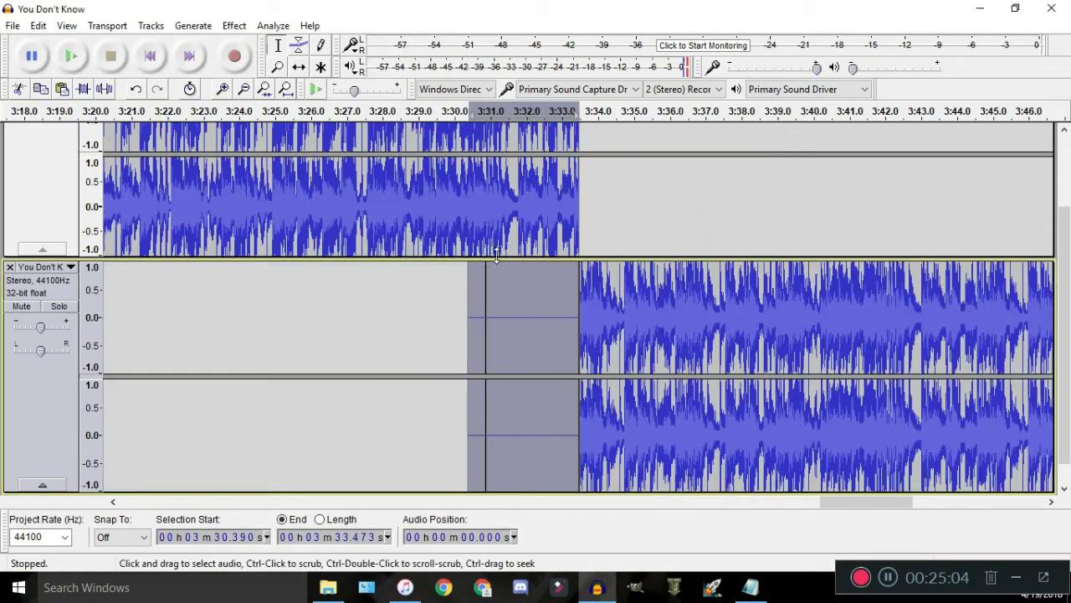
Play the realigned junction from about 3:28.7, then from 3:32.425
{"action": "left_click", "coordinate": [408, 118]}
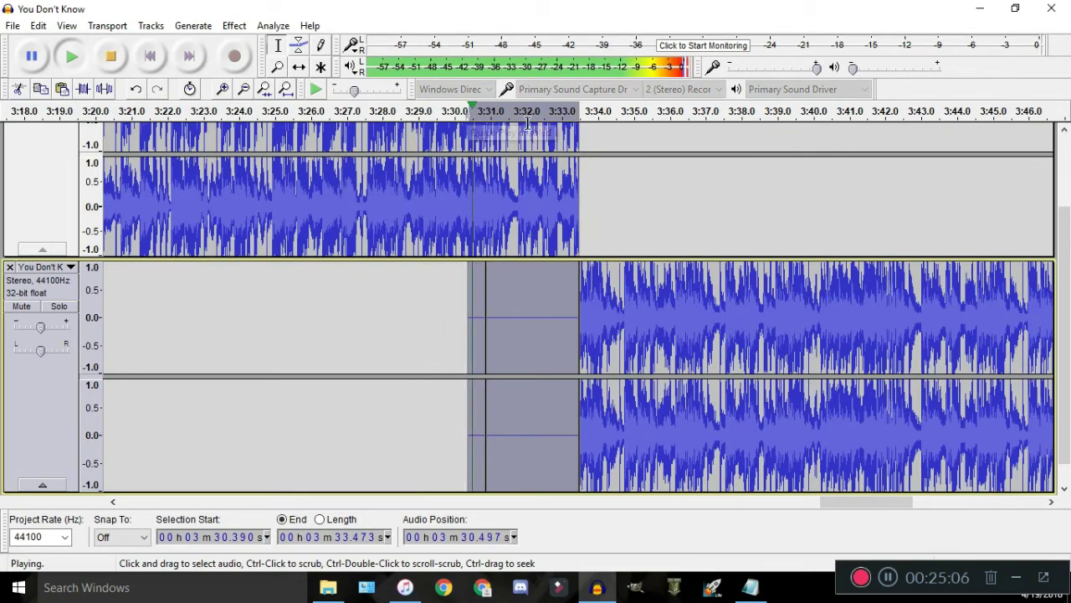
{"action": "left_click", "coordinate": [540, 229]}
{"action": "scroll", "coordinate": [565, 260], "scroll_direction": "up", "scroll_amount": 2}
{"action": "scroll", "coordinate": [617, 333], "scroll_direction": "up", "scroll_amount": 1}
{"action": "scroll", "coordinate": [561, 312], "scroll_direction": "down", "scroll_amount": 2}
{"action": "scroll", "coordinate": [574, 316], "scroll_direction": "up", "scroll_amount": 1}
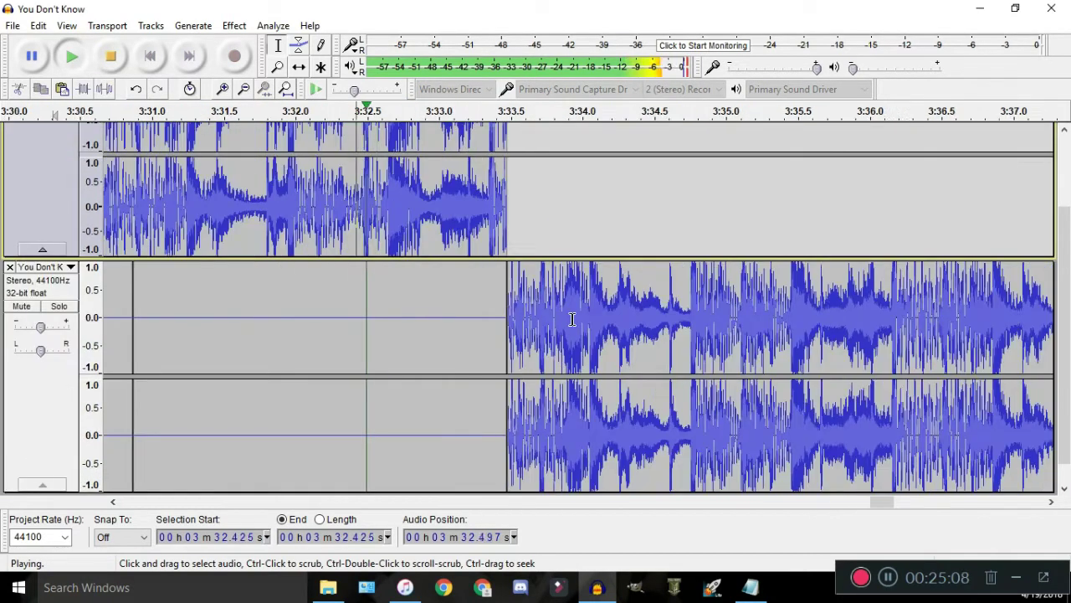
Undo the last silence and silence the lower clip only from 3:30.390 to 3:33.288, leaving a short overlap
{"action": "key", "text": "ctrl+z"}
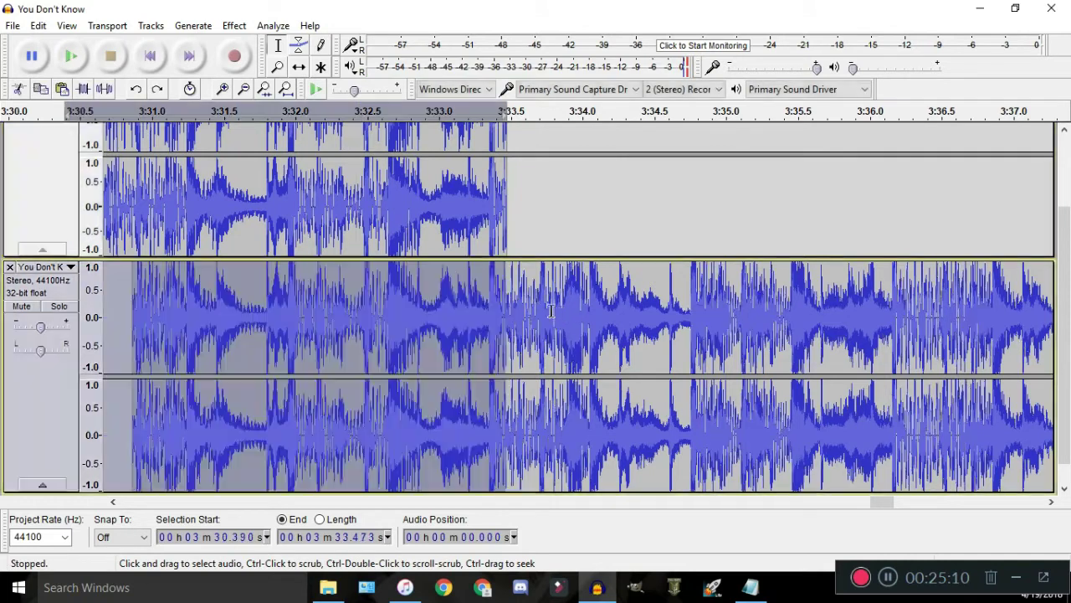
{"action": "left_click_drag", "start_coordinate": [506, 314], "coordinate": [481, 318]}
{"action": "left_click", "coordinate": [194, 25]}
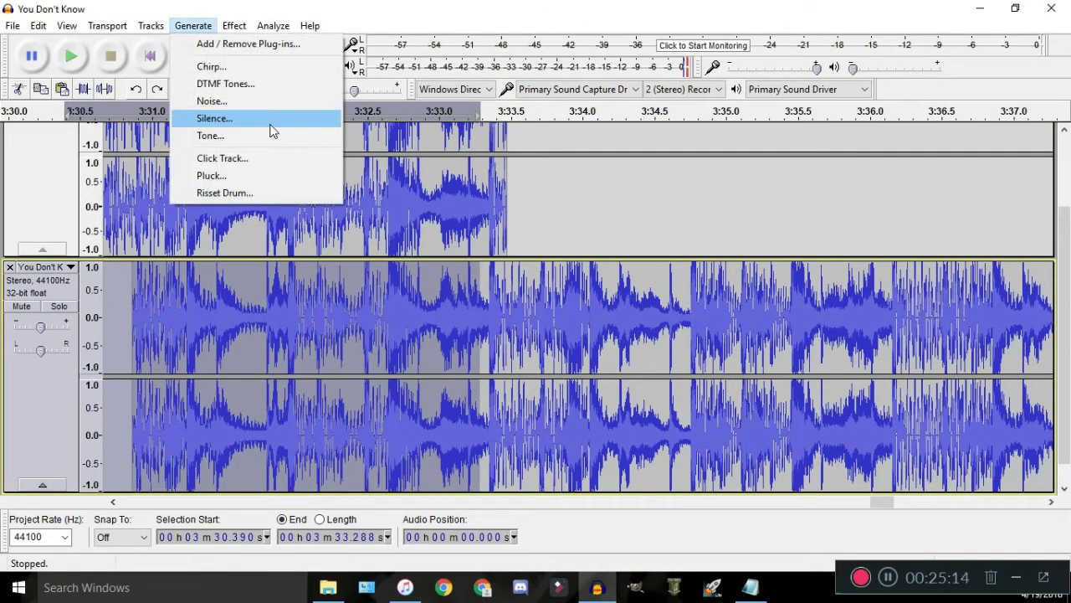
{"action": "left_click", "coordinate": [266, 118]}
{"action": "left_click", "coordinate": [589, 333]}
{"action": "scroll", "coordinate": [361, 309], "scroll_direction": "up", "scroll_amount": 2}
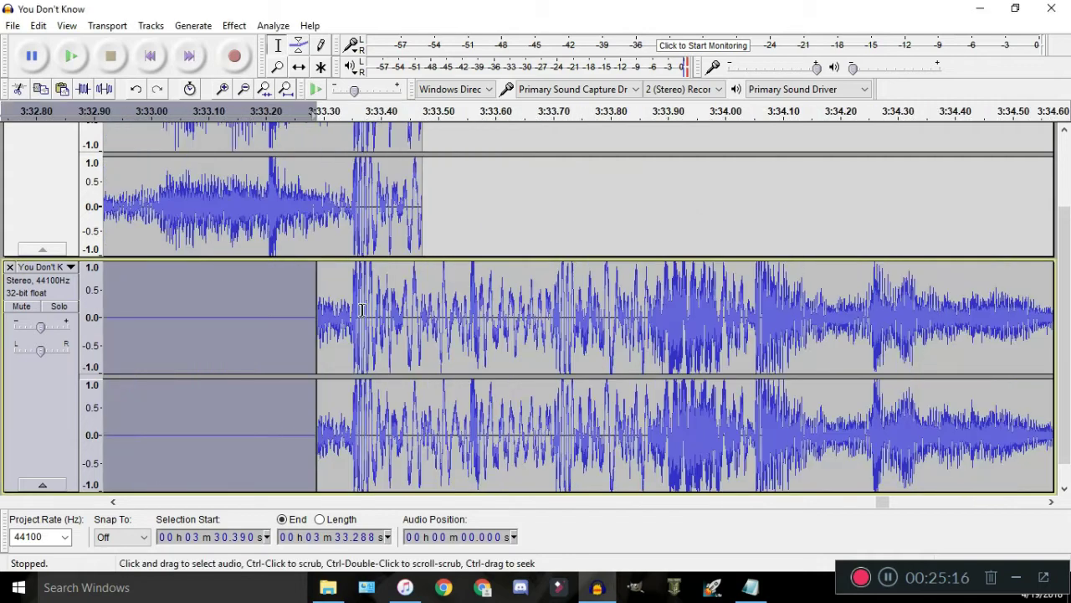
{"action": "left_click", "coordinate": [261, 312]}
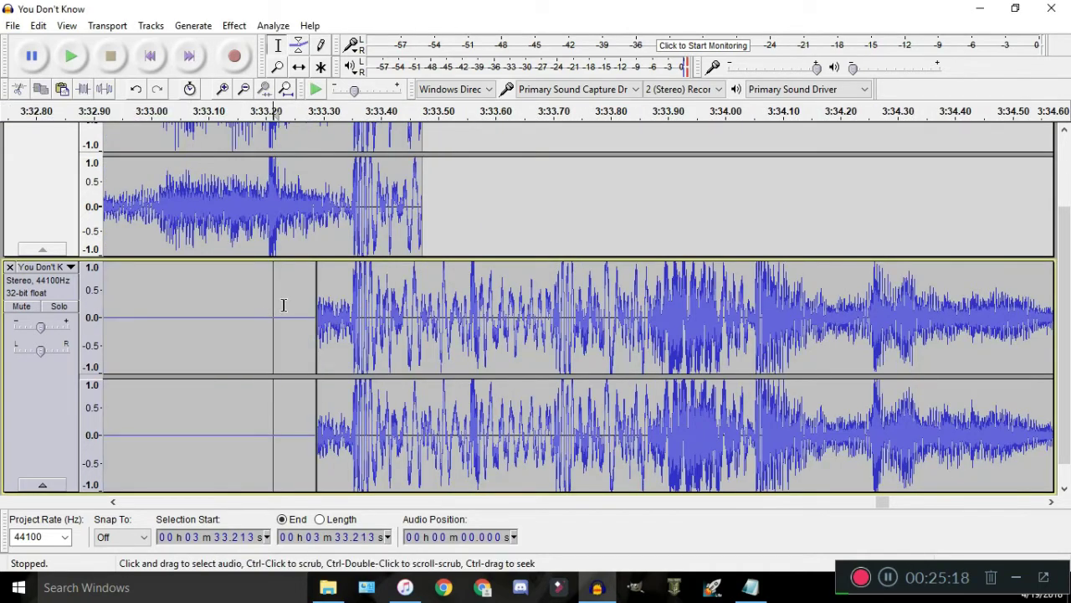
{"action": "scroll", "coordinate": [323, 329], "scroll_direction": "up", "scroll_amount": 2}
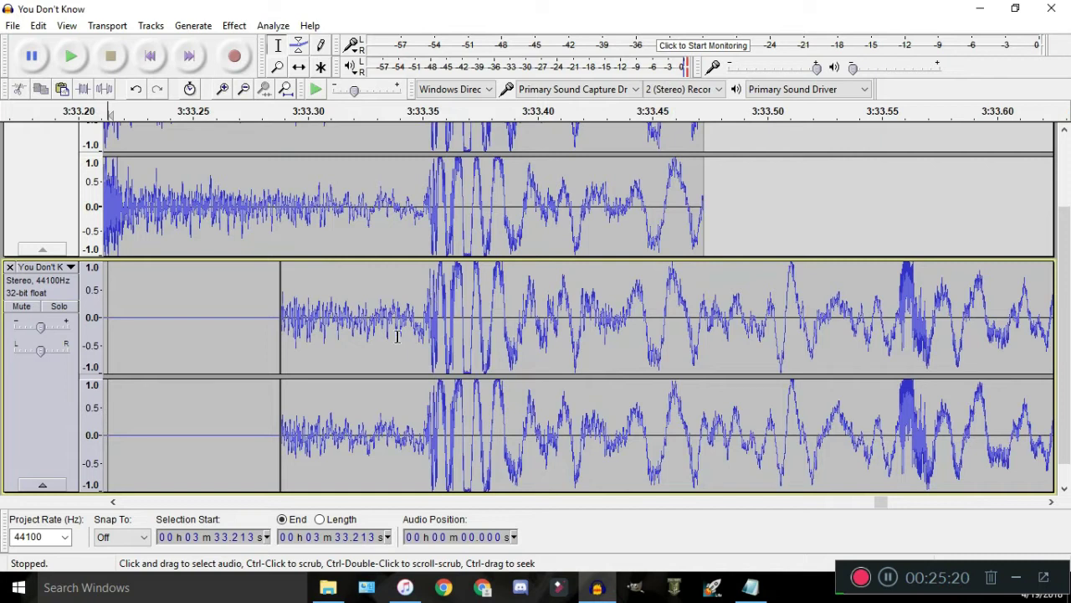
{"action": "left_click_drag", "start_coordinate": [193, 339], "coordinate": [480, 344]}
{"action": "left_click", "coordinate": [234, 25]}
{"action": "key", "text": "Escape"}
Fade out the Mix clip's tail over the selection from 3:33.416 to 3:33.508
{"action": "left_click_drag", "start_coordinate": [787, 201], "coordinate": [574, 201]}
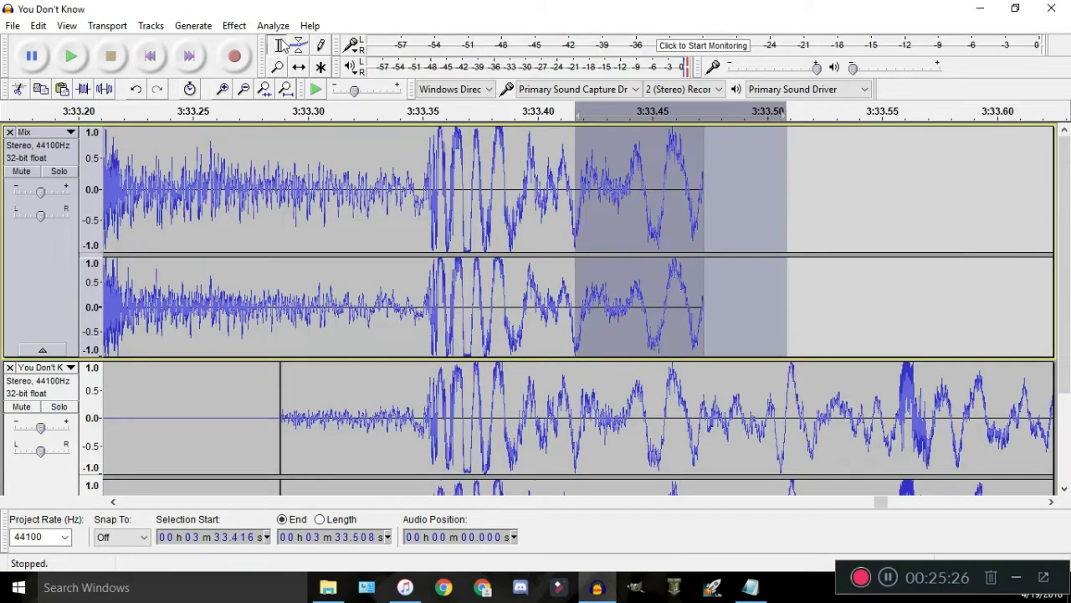
{"action": "left_click", "coordinate": [194, 25]}
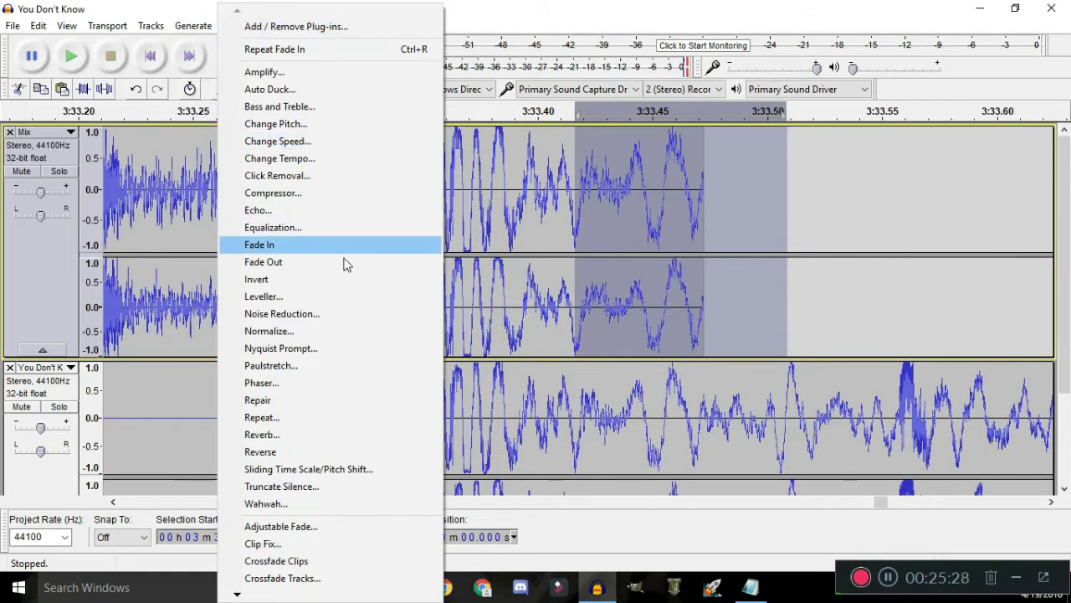
{"action": "left_click", "coordinate": [348, 262]}
Play the junction from about 3:32.4 to hear the faded Mix ending against the lower clip
{"action": "key", "text": "ctrl+3"}
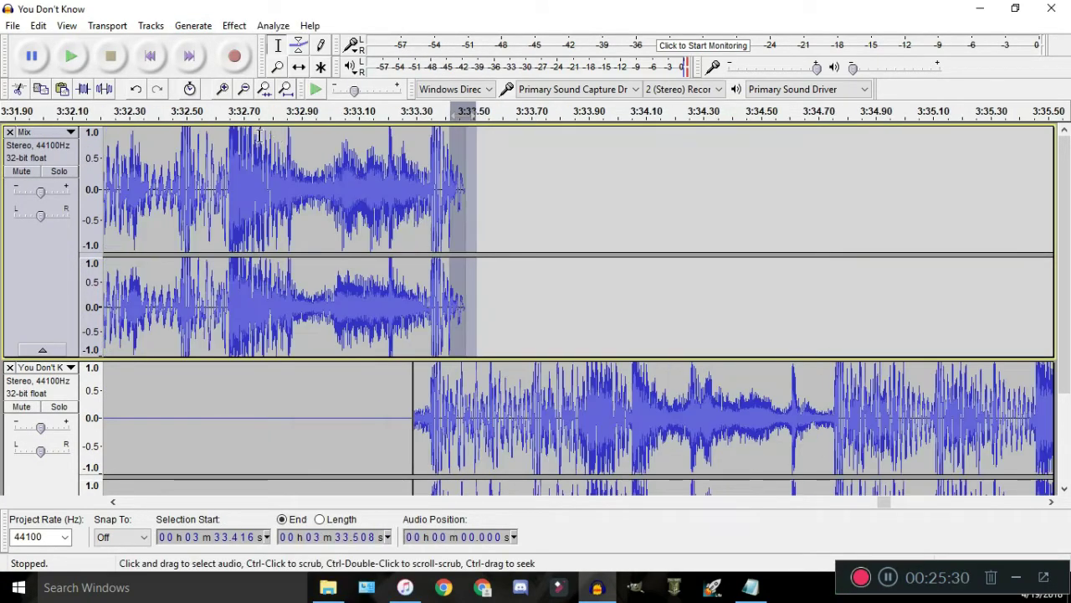
{"action": "left_click", "coordinate": [163, 113]}
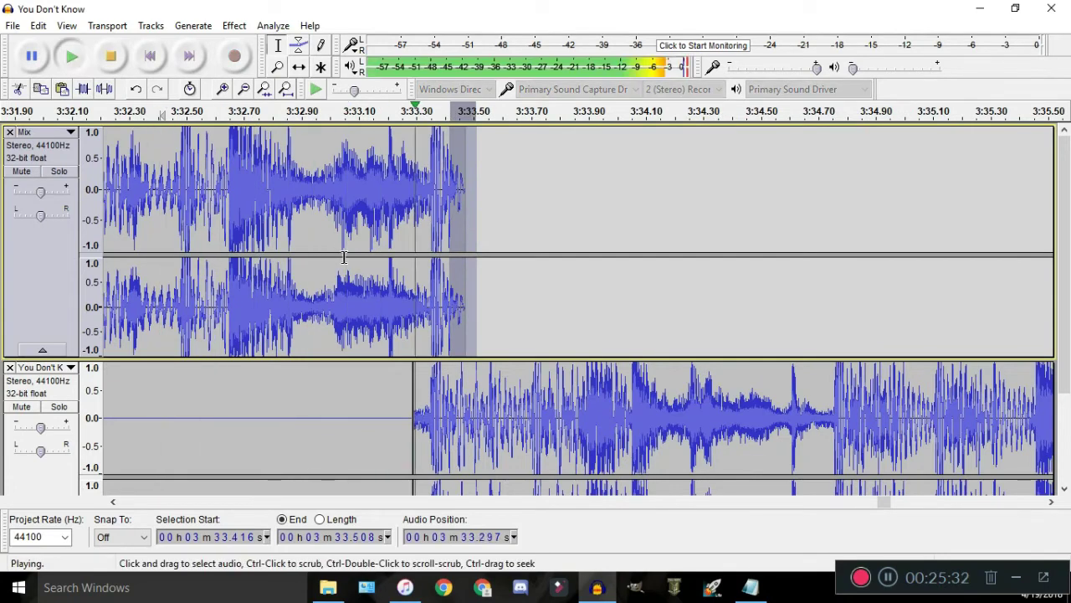
{"action": "key", "text": "ctrl+1"}
{"action": "key", "text": "space"}
{"action": "key", "text": "ctrl+1"}
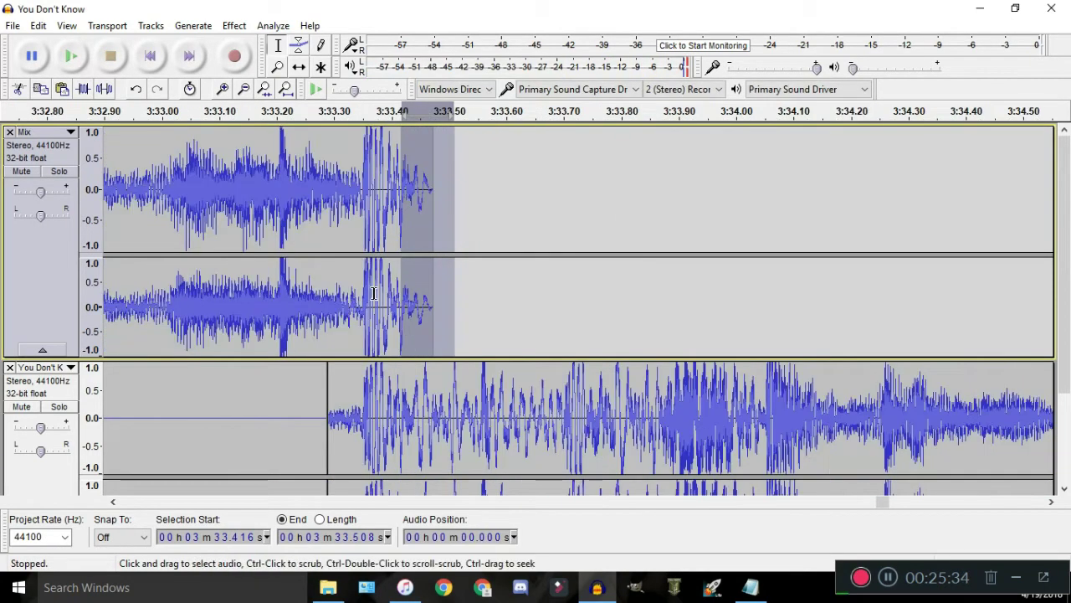
Delete the Mix clip's tail after about 3:33.35 and fade out its new end from 3:33.348 to 3:33.359
{"action": "key", "text": "ctrl+1"}
{"action": "left_click_drag", "start_coordinate": [446, 308], "coordinate": [368, 317]}
{"action": "key", "text": "Delete"}
{"action": "left_click", "coordinate": [234, 25]}
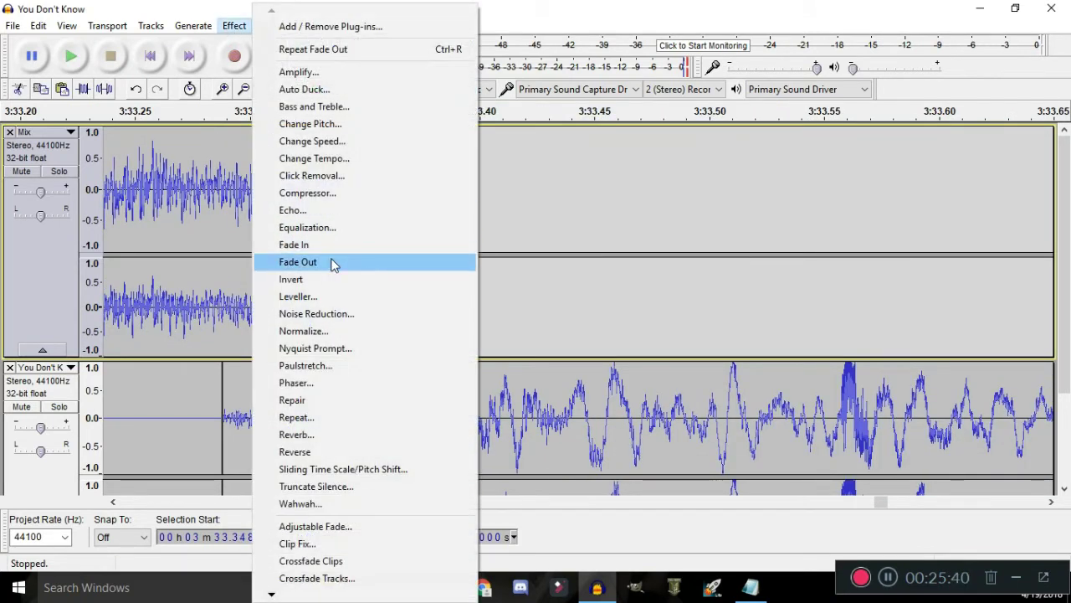
{"action": "left_click", "coordinate": [332, 264]}
Play the trimmed junction, restarting from about 3:32.4, and inspect the waveforms around it closely
{"action": "scroll", "coordinate": [327, 265], "scroll_direction": "down", "scroll_amount": 5}
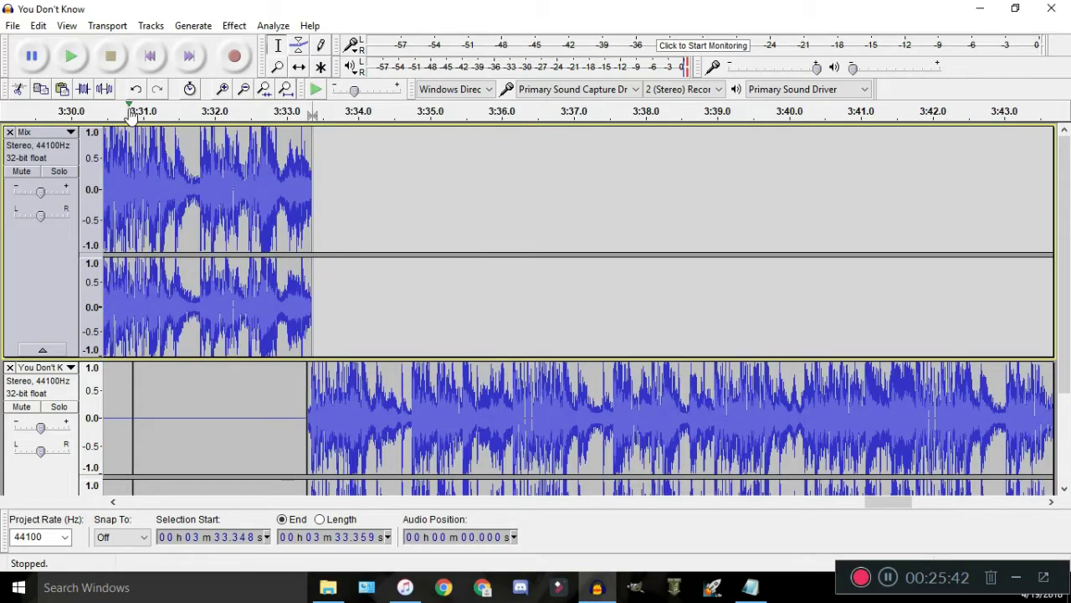
{"action": "scroll", "coordinate": [268, 251], "scroll_direction": "up", "scroll_amount": 1}
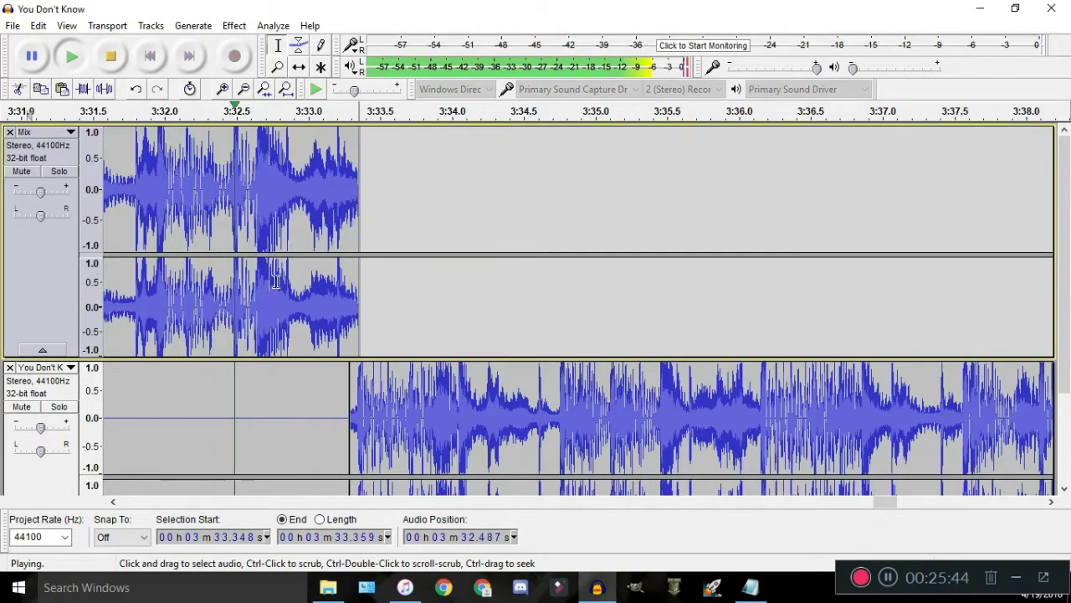
{"action": "left_click", "coordinate": [224, 111]}
{"action": "left_click", "coordinate": [224, 111]}
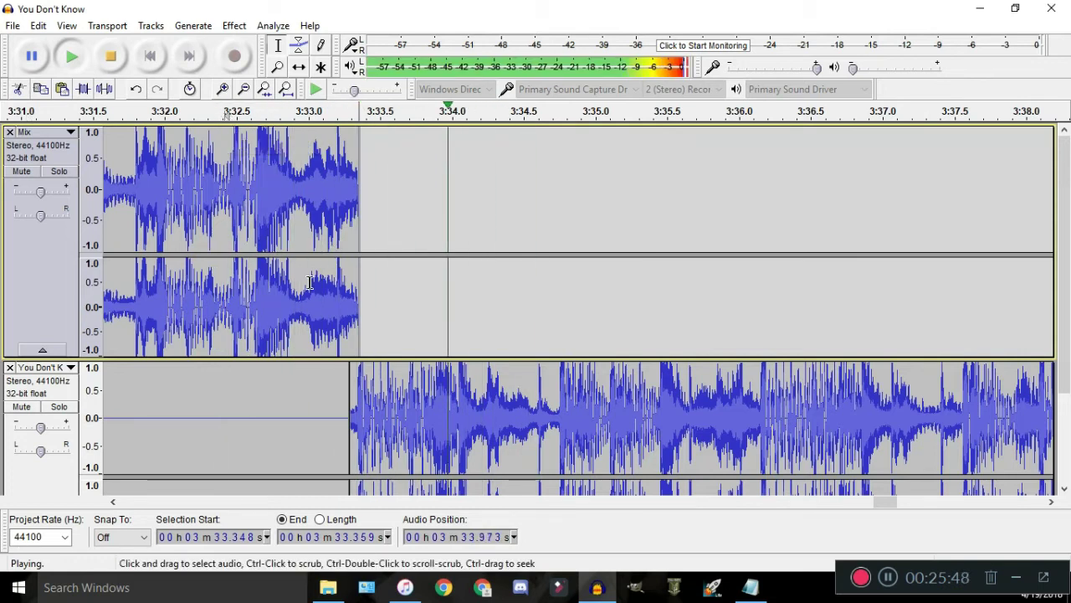
{"action": "key", "text": "space"}
{"action": "scroll", "coordinate": [307, 287], "scroll_direction": "down", "scroll_amount": 1}
{"action": "scroll", "coordinate": [353, 344], "scroll_direction": "up", "scroll_amount": 1}
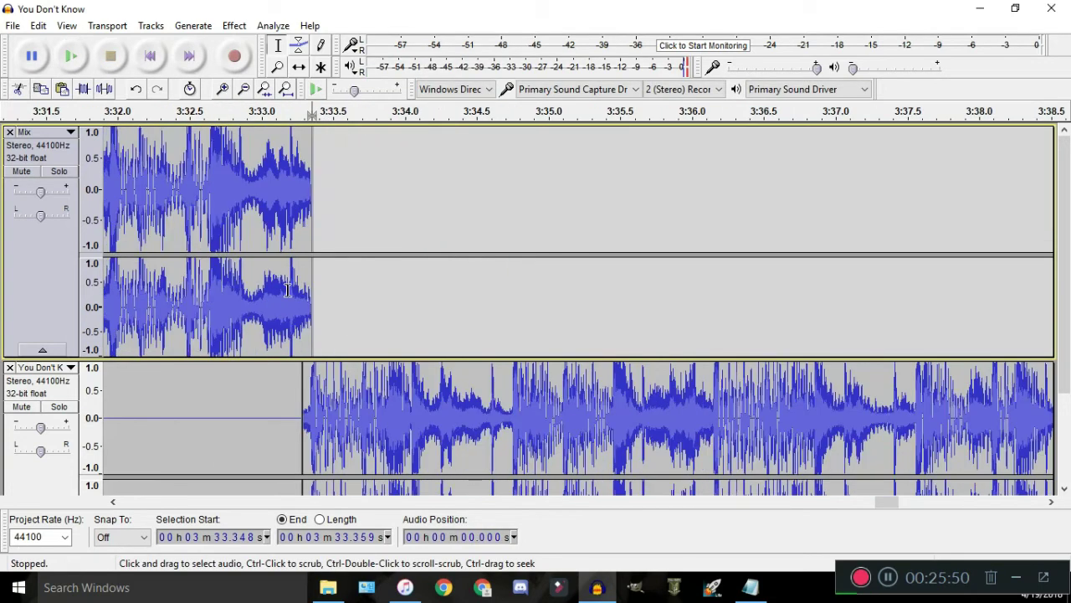
{"action": "scroll", "coordinate": [282, 306], "scroll_direction": "down", "scroll_amount": 1}
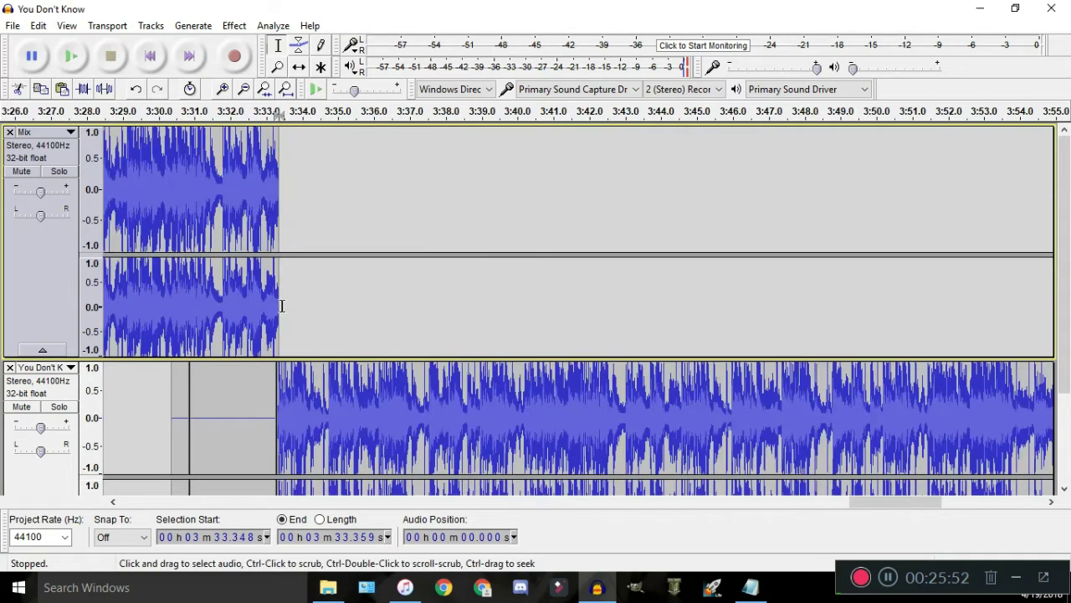
{"action": "scroll", "coordinate": [268, 304], "scroll_direction": "up", "scroll_amount": 2}
{"action": "scroll", "coordinate": [145, 326], "scroll_direction": "up", "scroll_amount": 3}
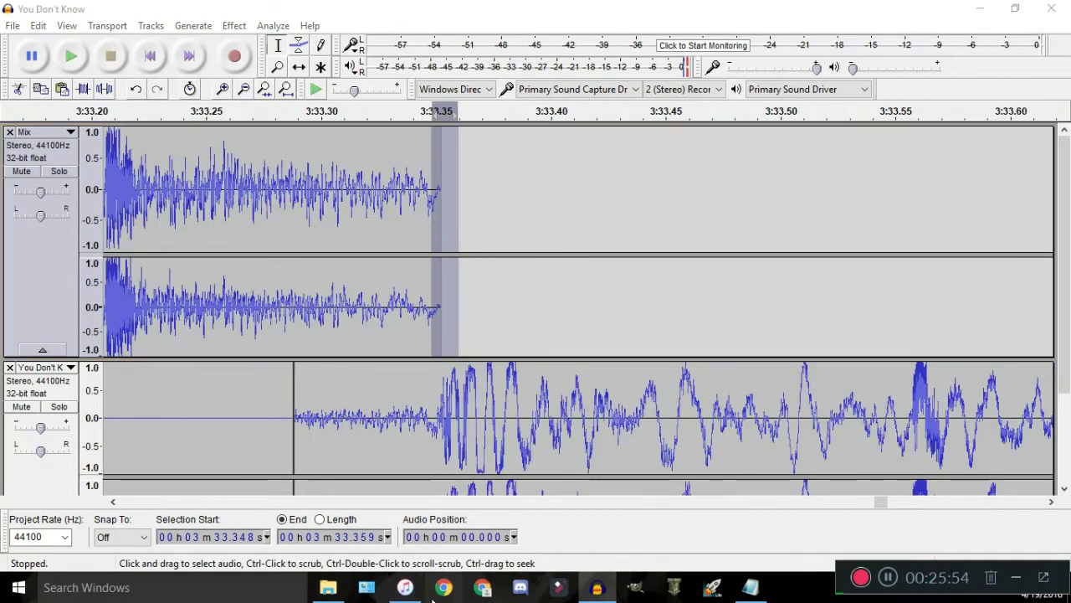
Switch to Tips.txt in Notepad and review the puzzle piece method entry
{"action": "key", "text": "alt+Tab"}
{"action": "key", "text": "Tab"}
{"action": "left_click", "coordinate": [951, 237]}
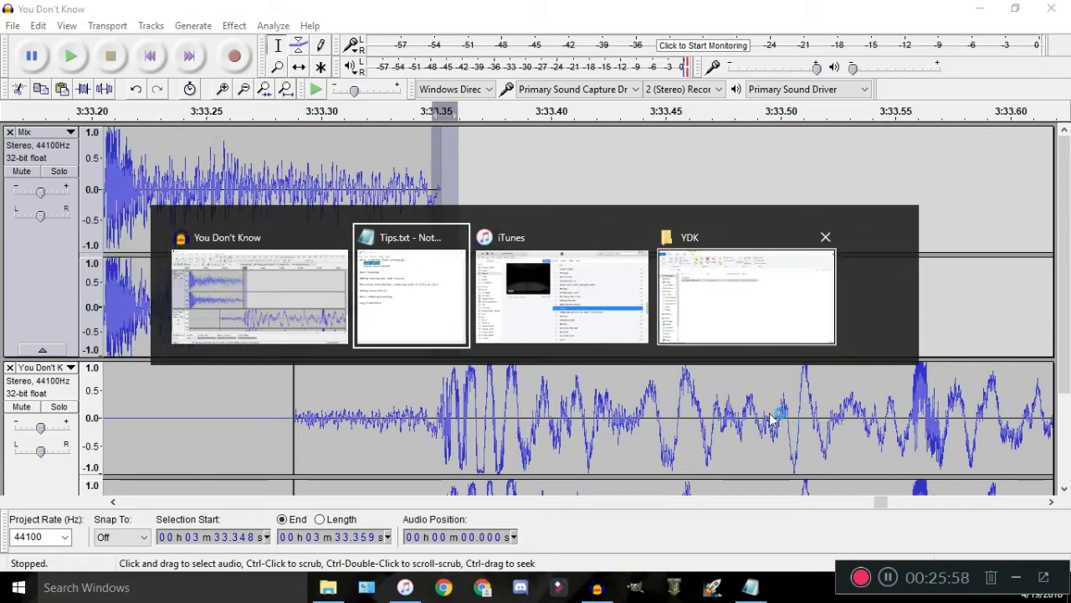
{"action": "key", "text": "alt+Tab"}
{"action": "key", "text": "alt+Tab"}
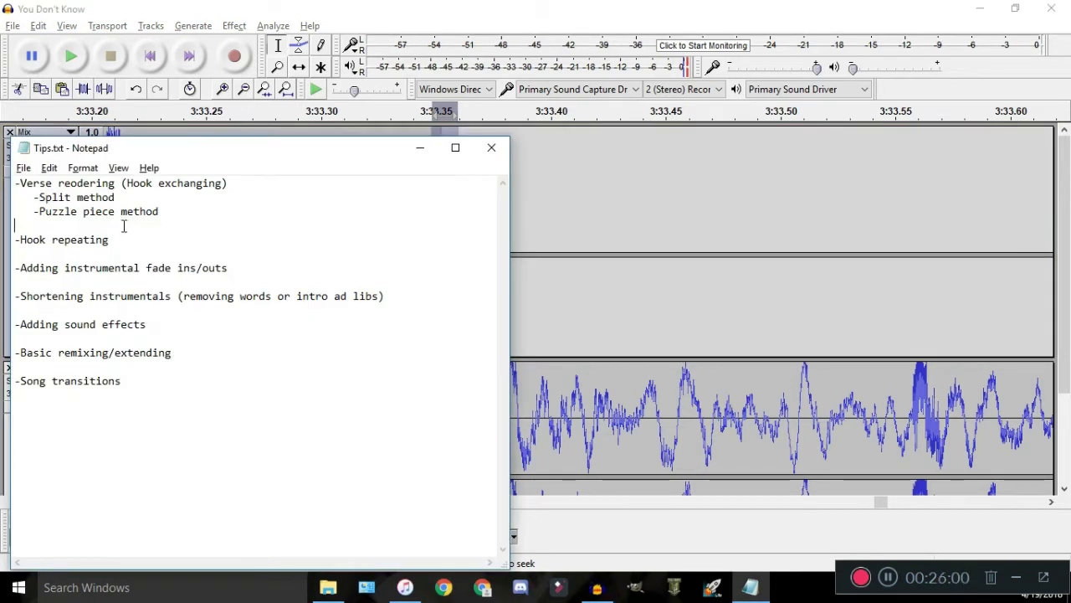
{"action": "key", "text": "alt+Tab"}
Open a Chrome window and search Google Images for "puzzle"
{"action": "left_click", "coordinate": [500, 596]}
{"action": "type", "text": "puzzle"}
{"action": "key", "text": "Return"}
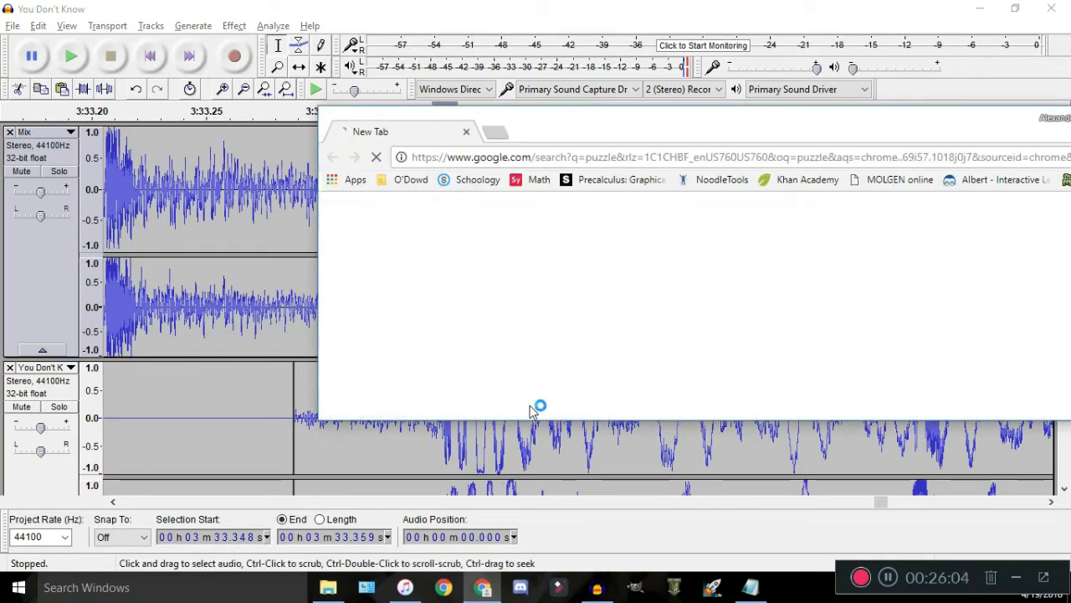
{"action": "left_click_drag", "start_coordinate": [682, 126], "coordinate": [514, 7]}
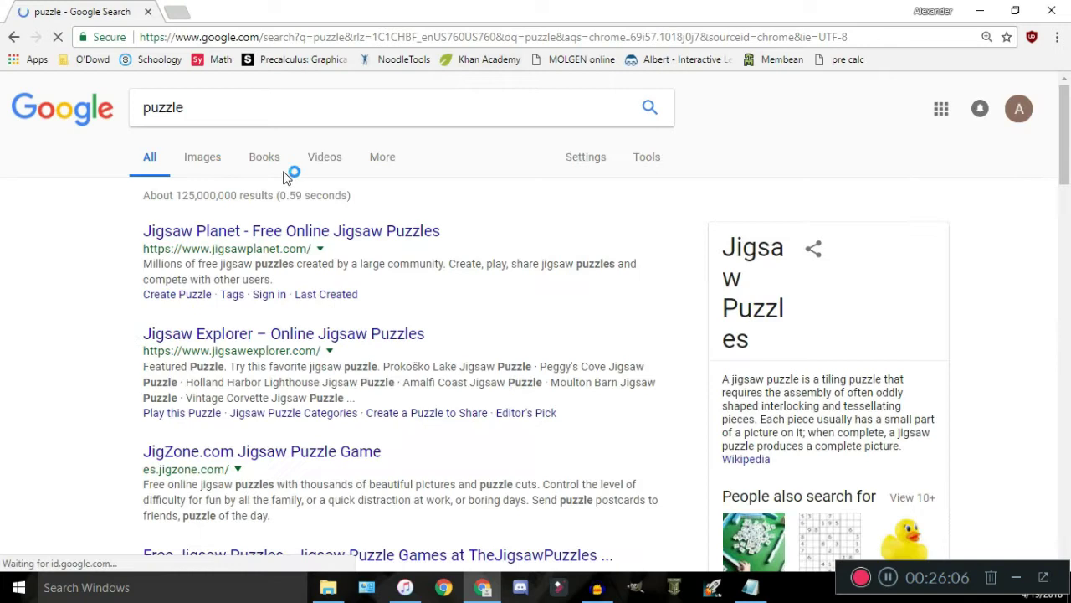
{"action": "left_click", "coordinate": [199, 164]}
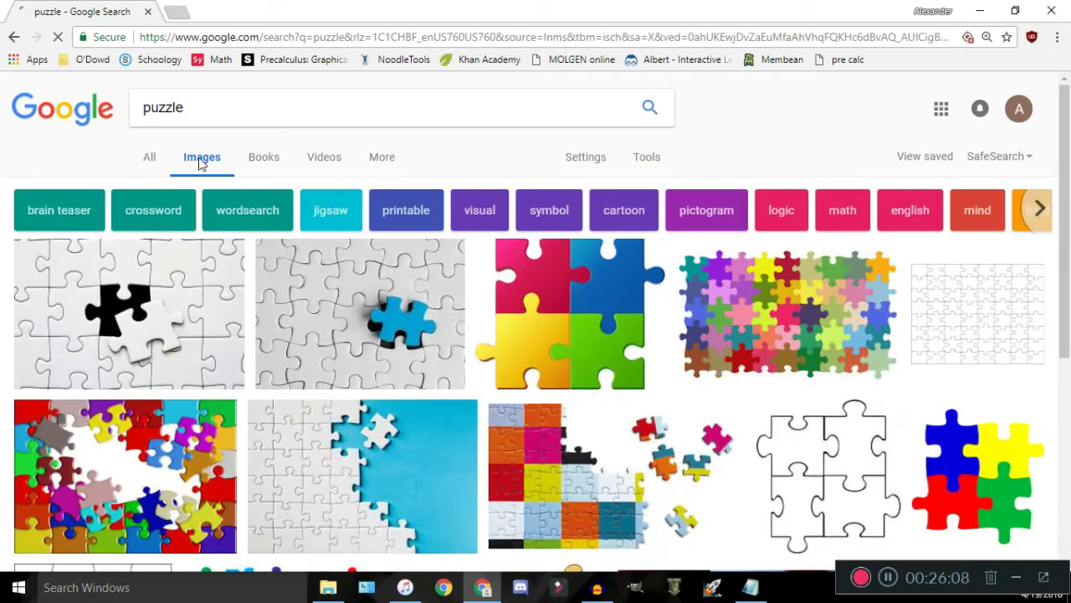
Browse the puzzle image results and open the picture of the blue piece on a white jigsaw
{"action": "scroll", "coordinate": [546, 494], "scroll_direction": "down", "scroll_amount": 1}
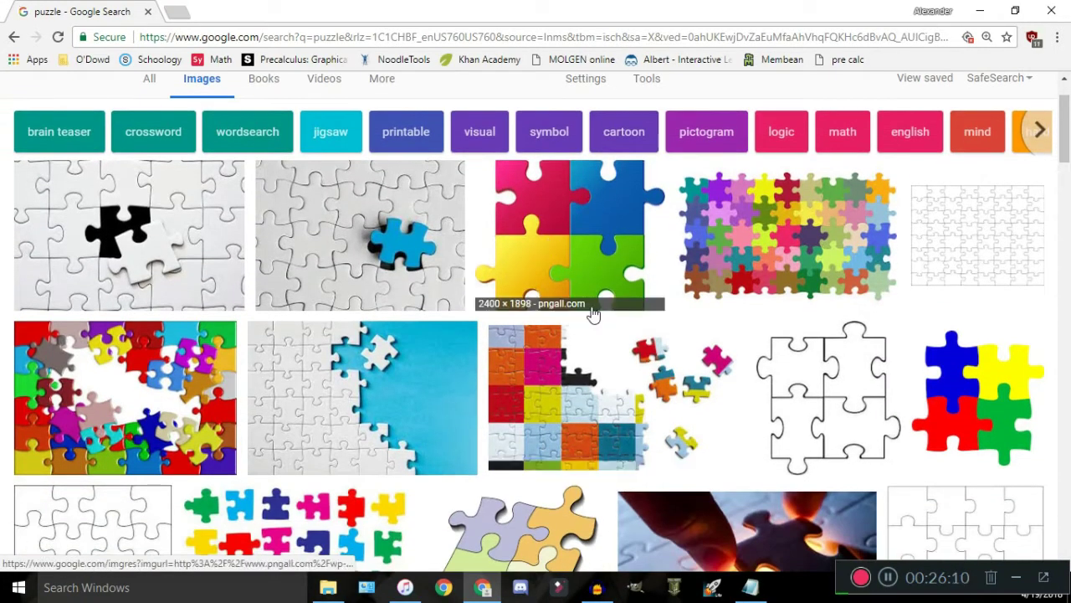
{"action": "scroll", "coordinate": [586, 335], "scroll_direction": "down", "scroll_amount": 3}
{"action": "scroll", "coordinate": [469, 352], "scroll_direction": "down", "scroll_amount": 5}
{"action": "scroll", "coordinate": [172, 330], "scroll_direction": "up", "scroll_amount": 4}
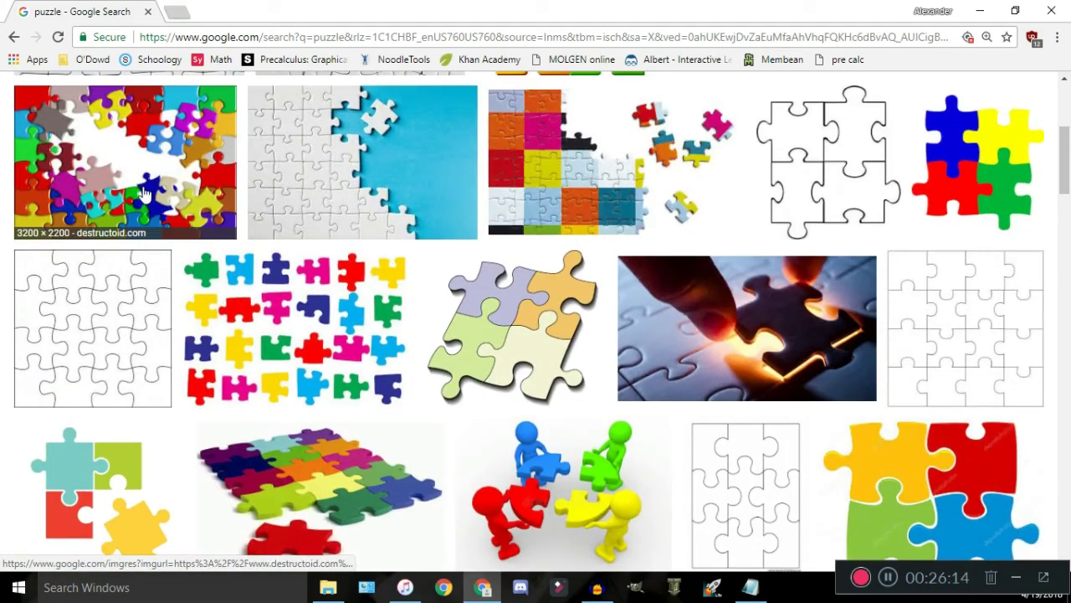
{"action": "scroll", "coordinate": [134, 334], "scroll_direction": "down", "scroll_amount": 2}
{"action": "scroll", "coordinate": [131, 419], "scroll_direction": "down", "scroll_amount": 8}
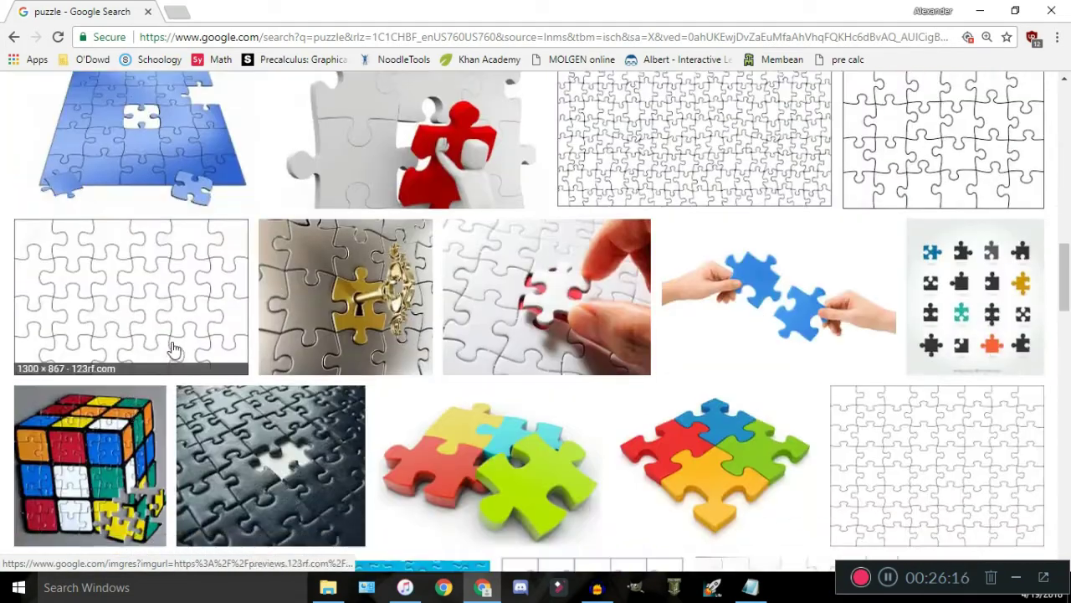
{"action": "scroll", "coordinate": [643, 384], "scroll_direction": "down", "scroll_amount": 5}
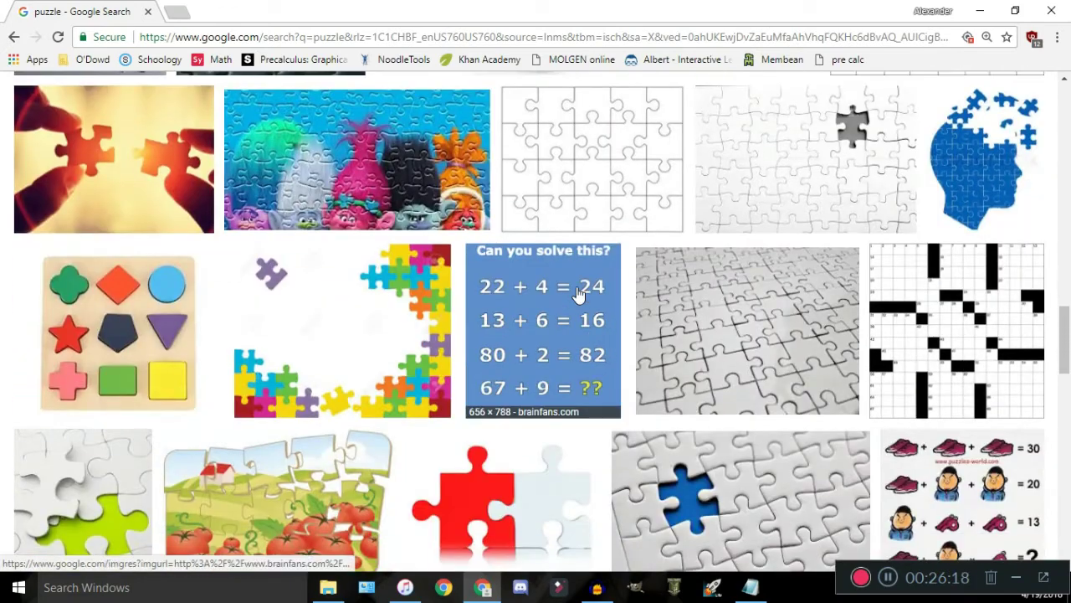
{"action": "scroll", "coordinate": [717, 318], "scroll_direction": "down", "scroll_amount": 2}
{"action": "scroll", "coordinate": [198, 407], "scroll_direction": "down", "scroll_amount": 3}
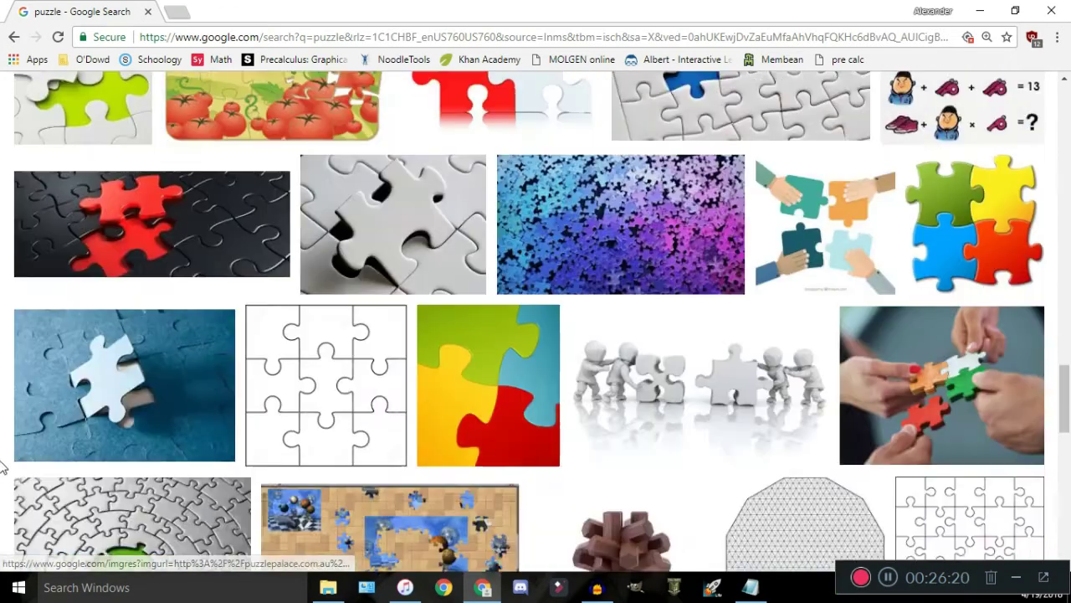
{"action": "scroll", "coordinate": [179, 401], "scroll_direction": "down", "scroll_amount": 2}
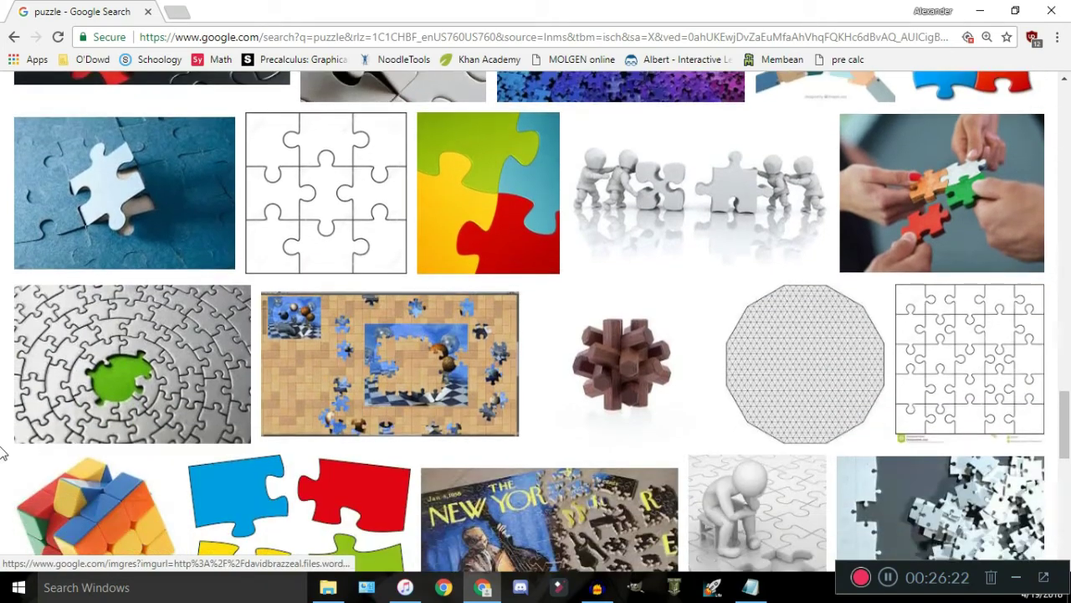
{"action": "scroll", "coordinate": [443, 278], "scroll_direction": "up", "scroll_amount": 20}
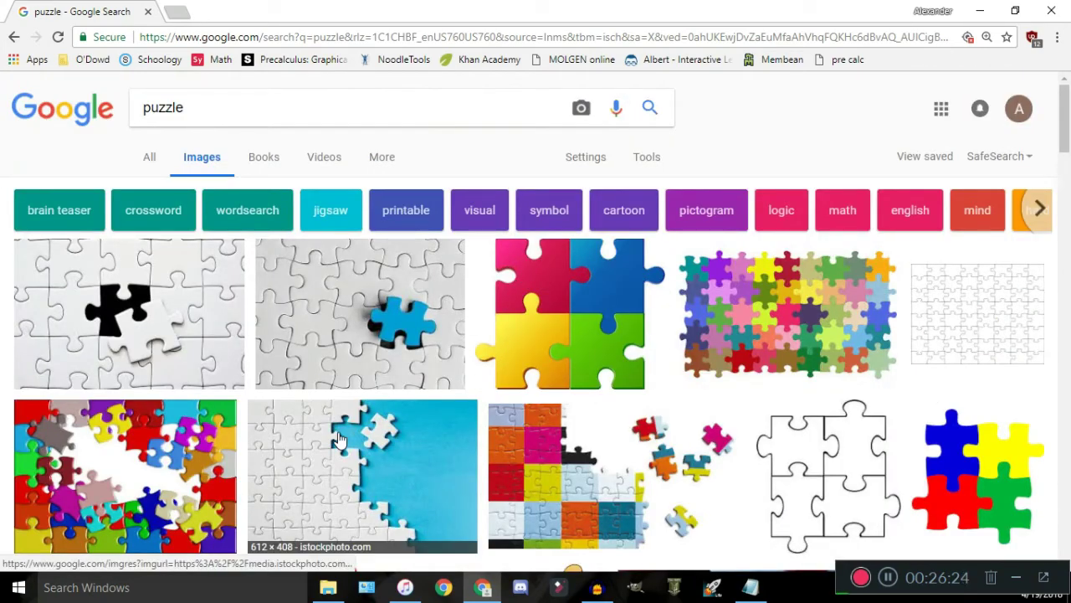
{"action": "left_click", "coordinate": [323, 312]}
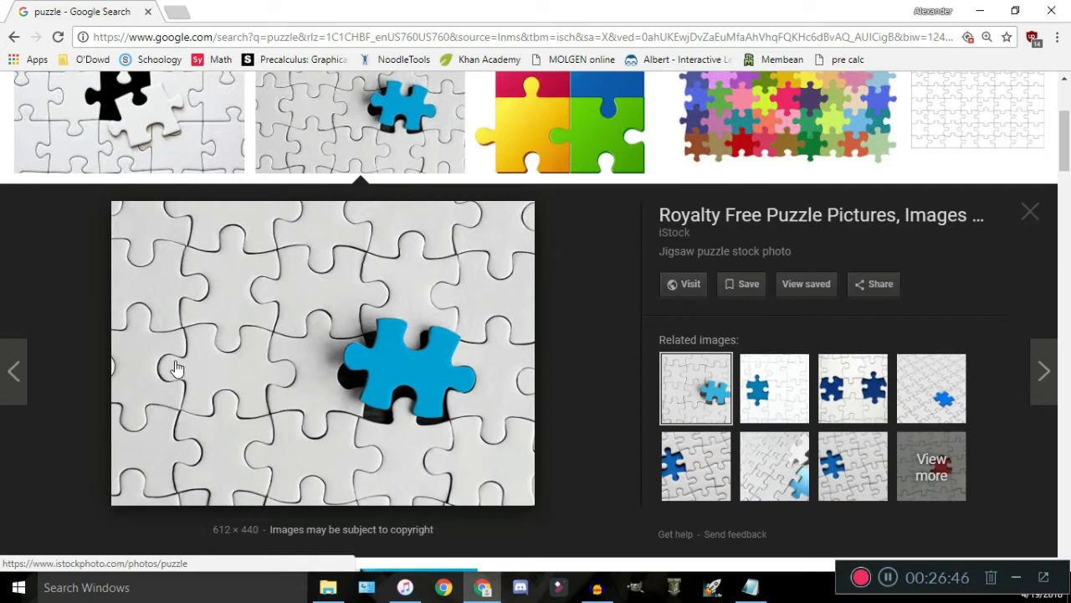
Switch back to Audacity and highlight the Mix clip's end from 3:33.226 to 3:33.416, followed by the lower clip's start
{"action": "key", "text": "alt+Tab"}
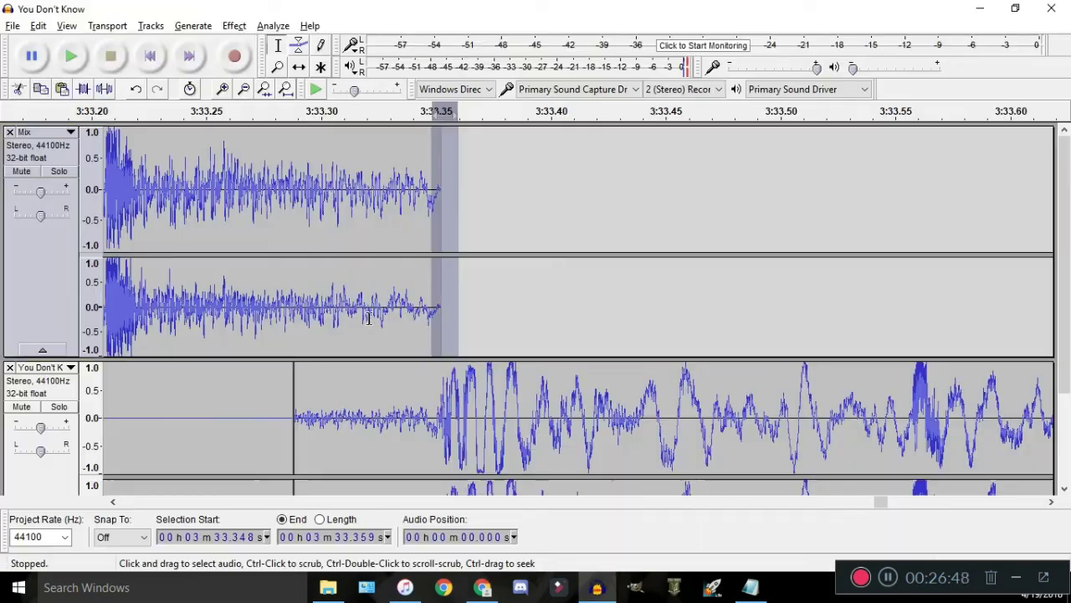
{"action": "left_click", "coordinate": [443, 289], "text": "shift"}
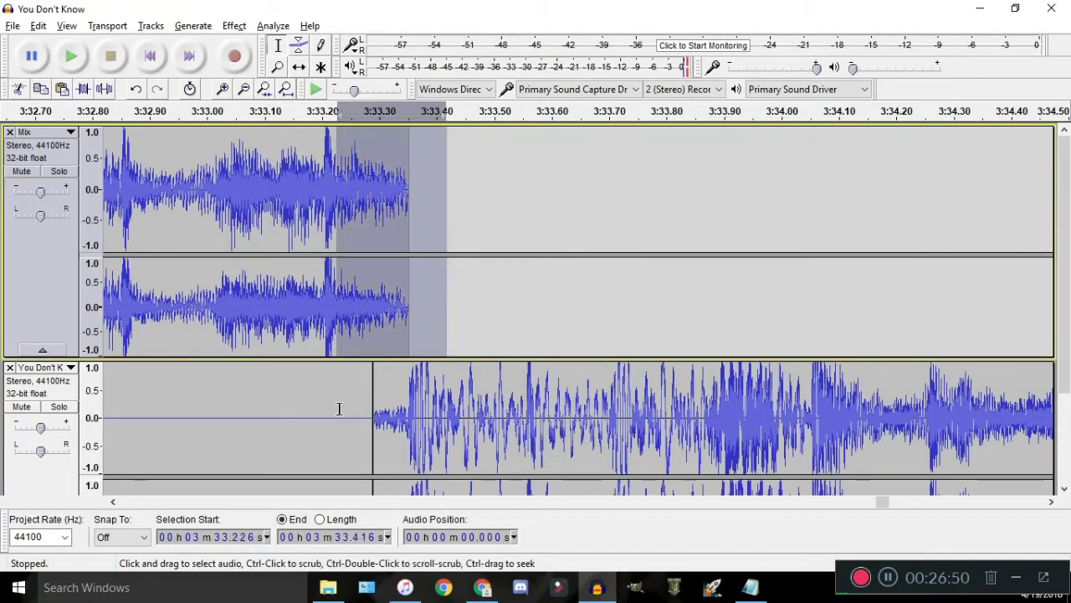
{"action": "left_click_drag", "start_coordinate": [339, 409], "coordinate": [426, 411]}
Return to the blue puzzle piece picture in Chrome and examine how the interlocking pieces fit together
{"action": "key", "text": "alt+Tab"}
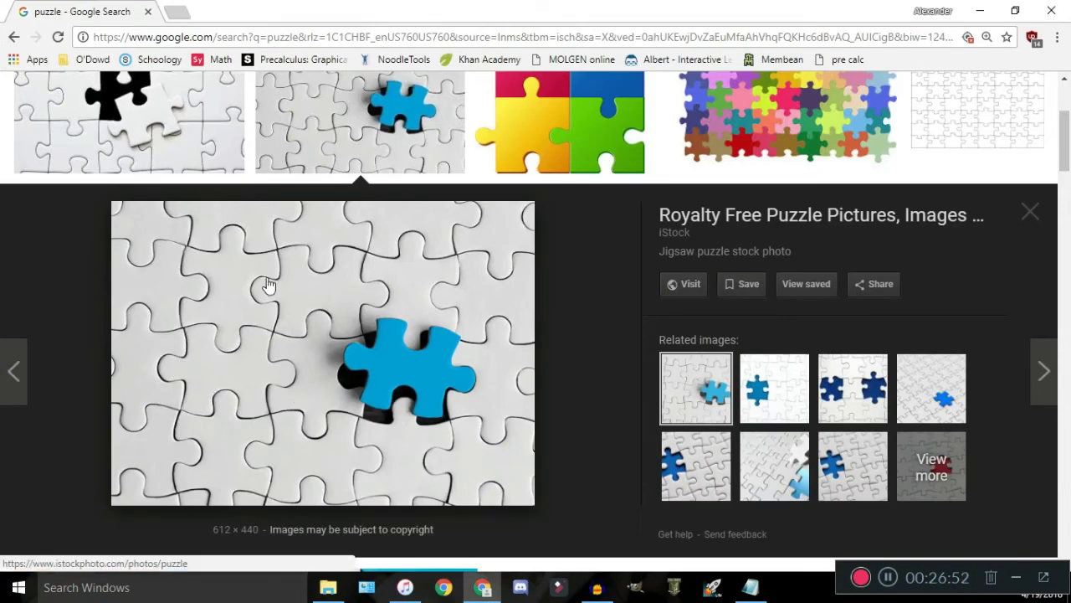
{"action": "scroll", "coordinate": [519, 264], "scroll_direction": "up", "scroll_amount": 1}
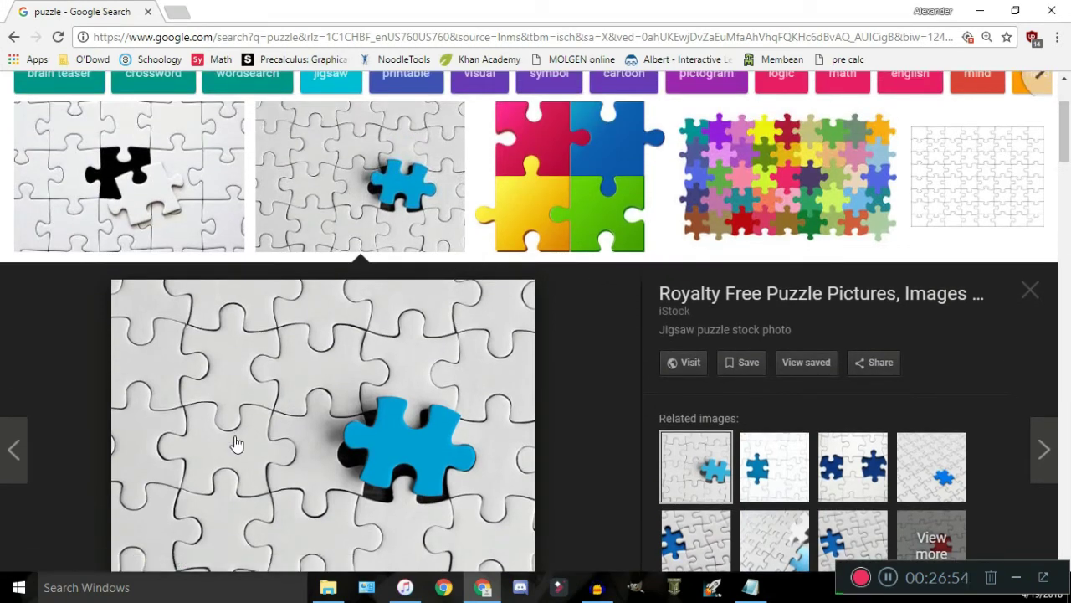
{"action": "scroll", "coordinate": [234, 440], "scroll_direction": "down", "scroll_amount": 2}
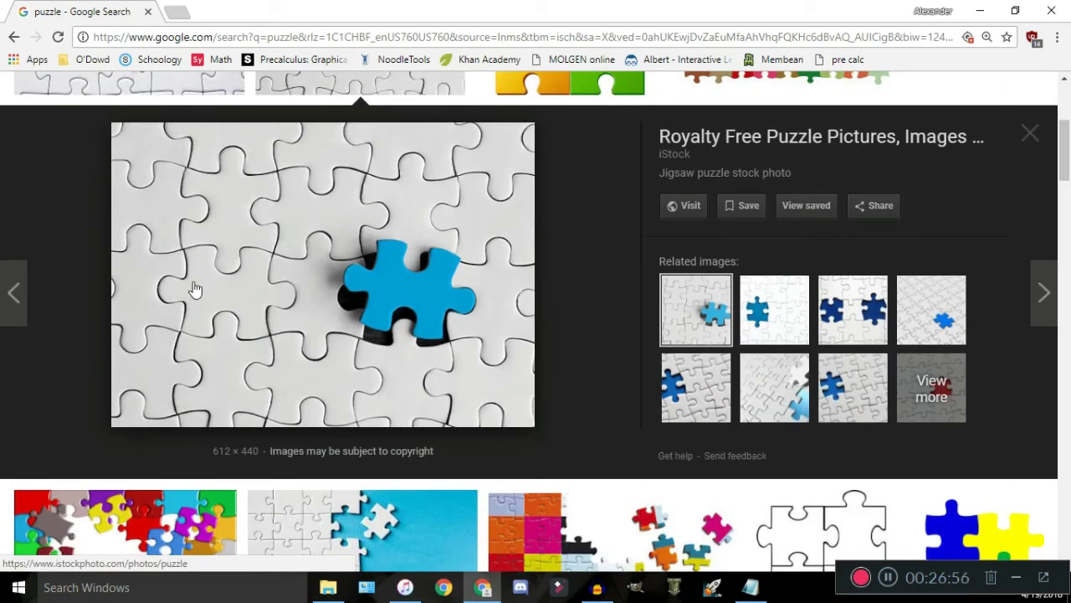
Switch to Audacity and highlight the start of the lower clip from 3:33.245 to 3:33.328
{"action": "key", "text": "alt+Tab"}
{"action": "left_click_drag", "start_coordinate": [352, 315], "coordinate": [393, 325]}
{"action": "scroll", "coordinate": [382, 325], "scroll_direction": "up", "scroll_amount": 2, "text": "ctrl"}
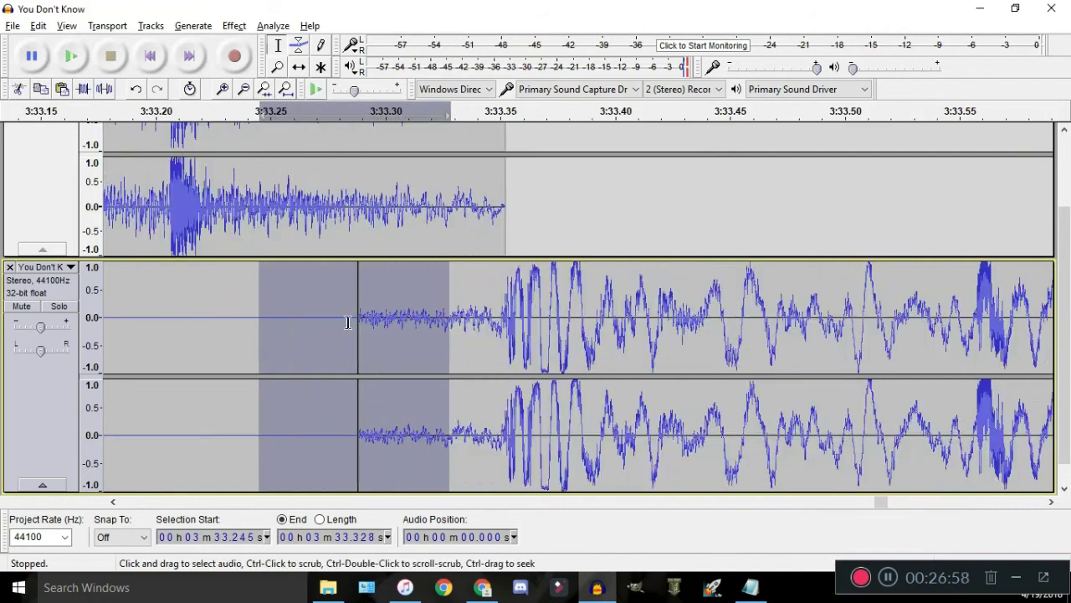
Switch to Chrome and replace the puzzle image search with one for "square"
{"action": "key", "text": "alt+Tab"}
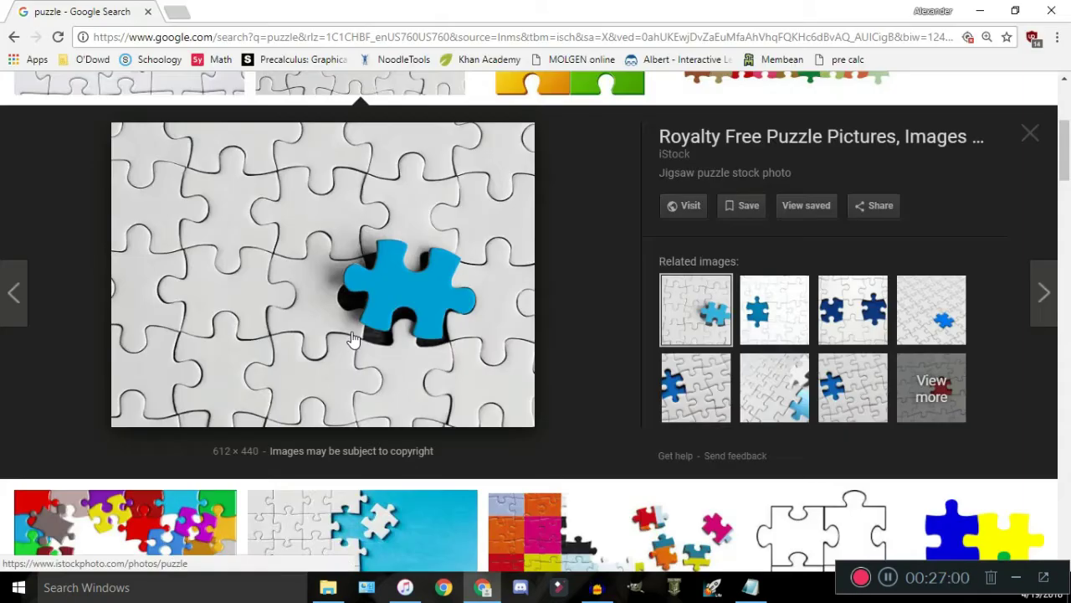
{"action": "key", "text": "alt+Tab"}
{"action": "key", "text": "alt+Tab"}
{"action": "scroll", "coordinate": [385, 327], "scroll_direction": "up", "scroll_amount": 4}
{"action": "left_click", "coordinate": [285, 122]}
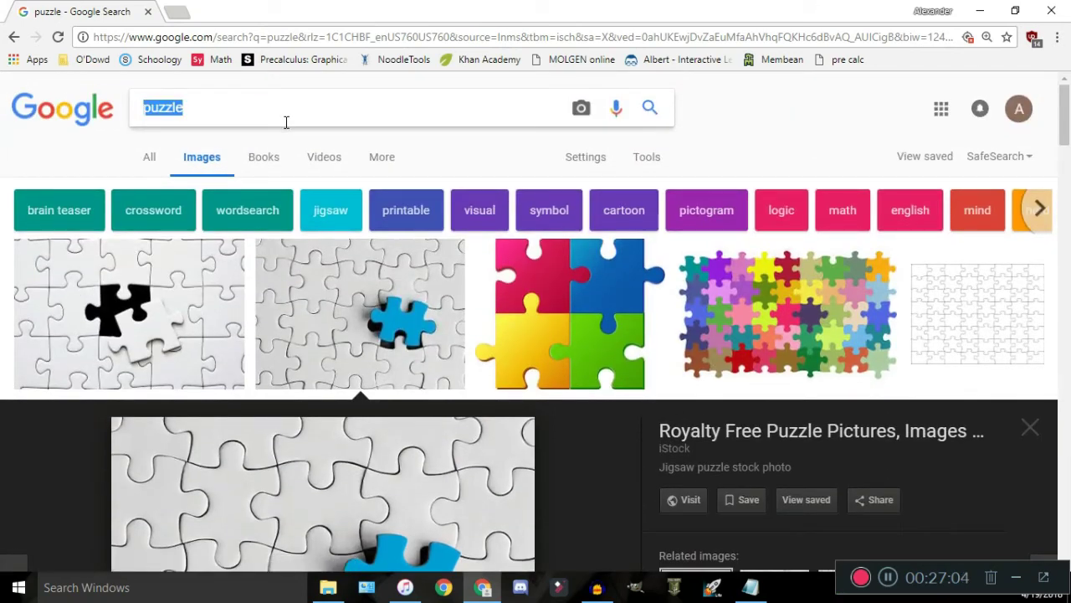
{"action": "type", "text": "square"}
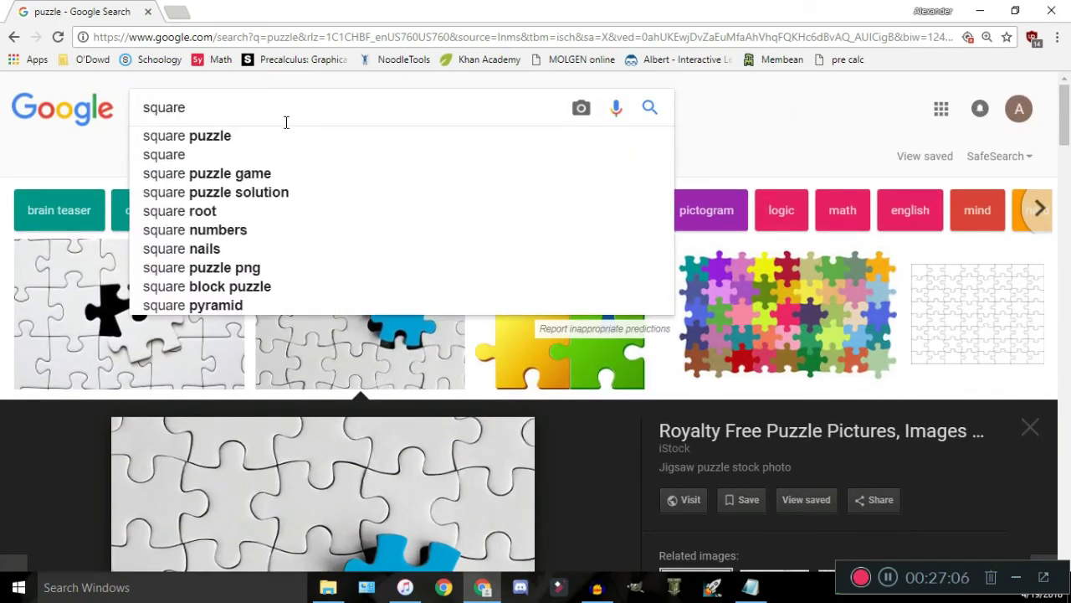
{"action": "key", "text": "Return"}
Search Google Images for "chess board"
{"action": "left_click", "coordinate": [299, 115]}
{"action": "type", "text": "chess board"}
{"action": "key", "text": "Return"}
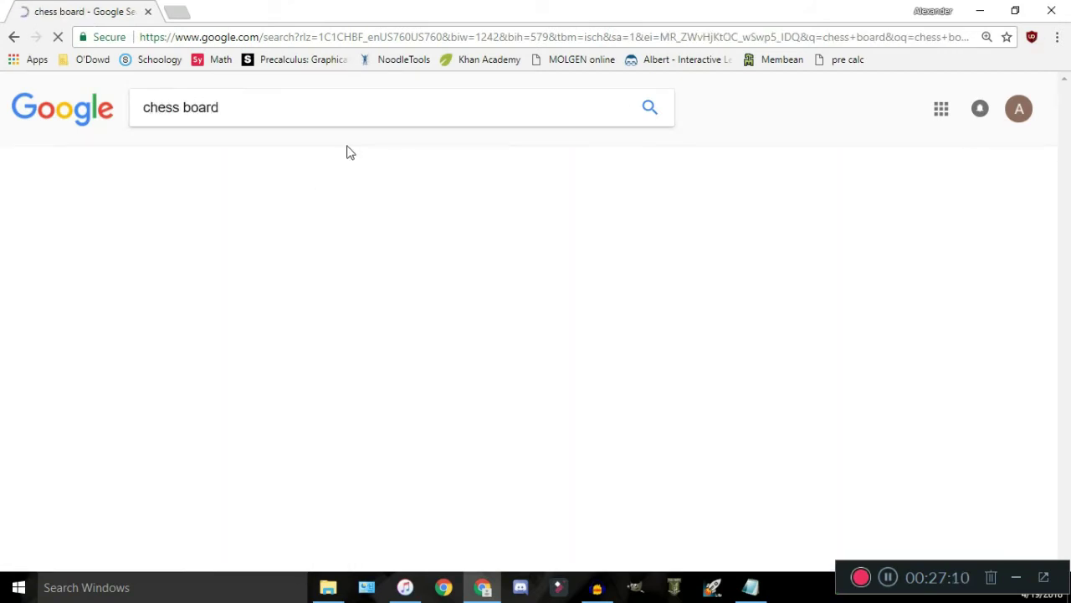
Open the black and white chess board picture, look at Tips.txt in Notepad and return to Audacity
{"action": "left_click", "coordinate": [125, 335]}
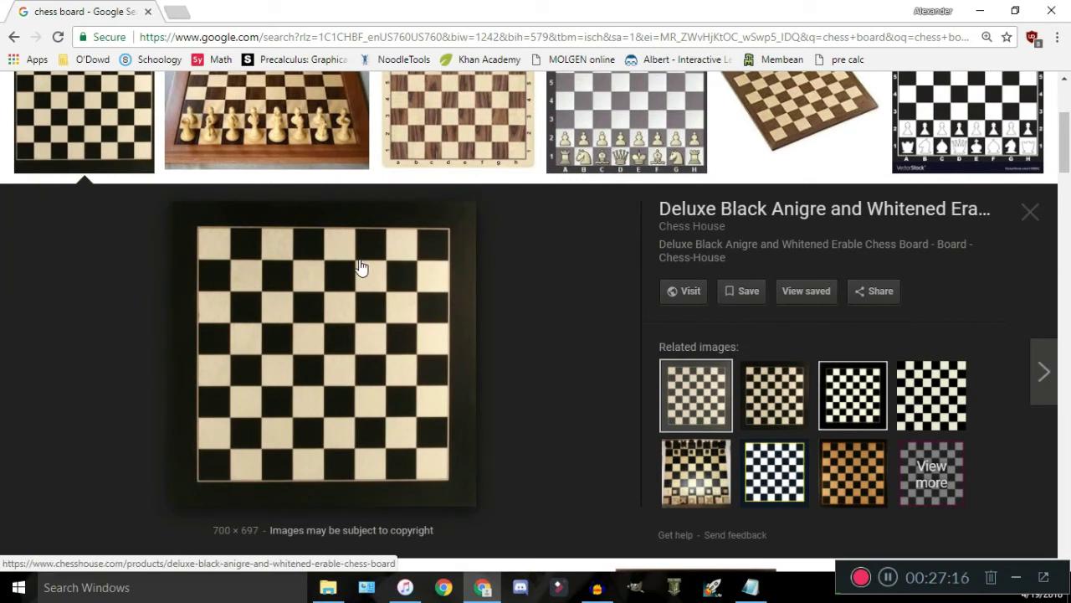
{"action": "key", "text": "alt+Tab"}
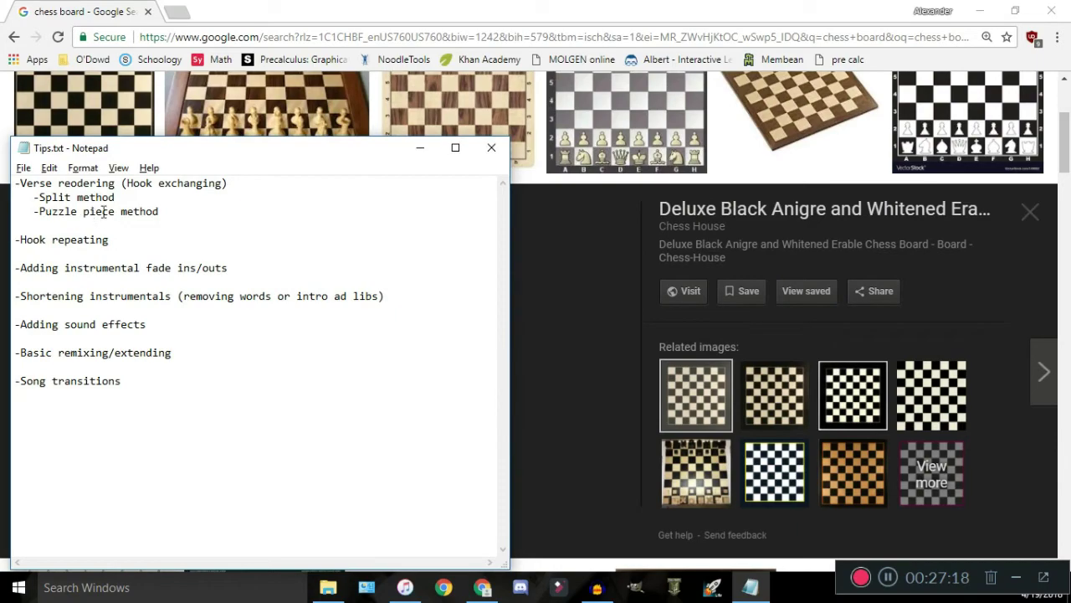
{"action": "key", "text": "alt+Tab"}
{"action": "key", "text": "Tab"}
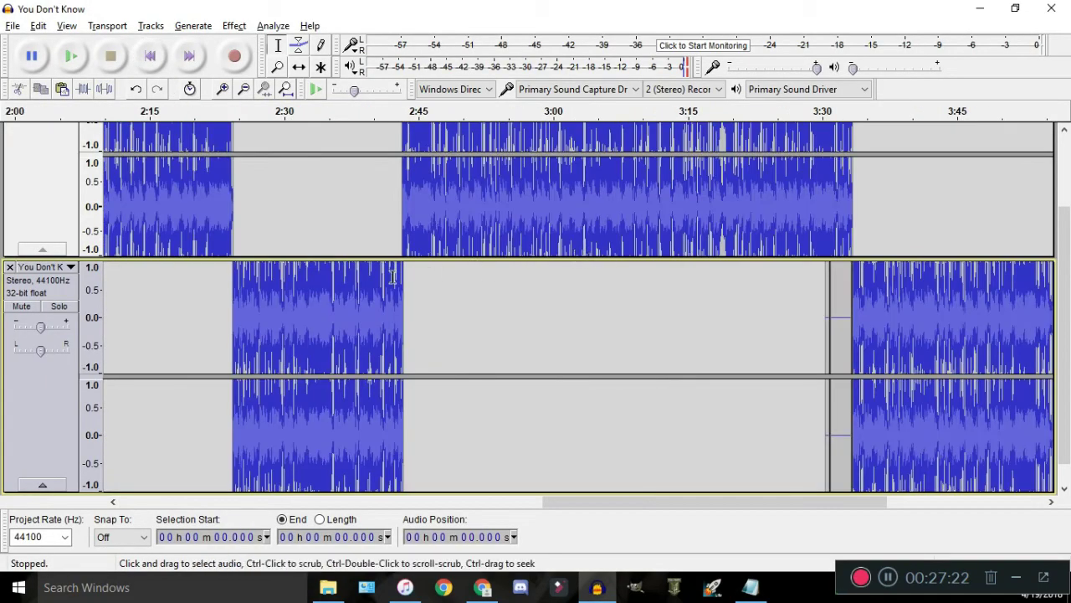
Try deleting the end of the middle lower clip past 2:43.222, where the upper clip starts
{"action": "scroll", "coordinate": [396, 277], "scroll_direction": "up", "scroll_amount": 8}
{"action": "left_click_drag", "start_coordinate": [608, 302], "coordinate": [465, 307]}
{"action": "key", "text": "Delete"}
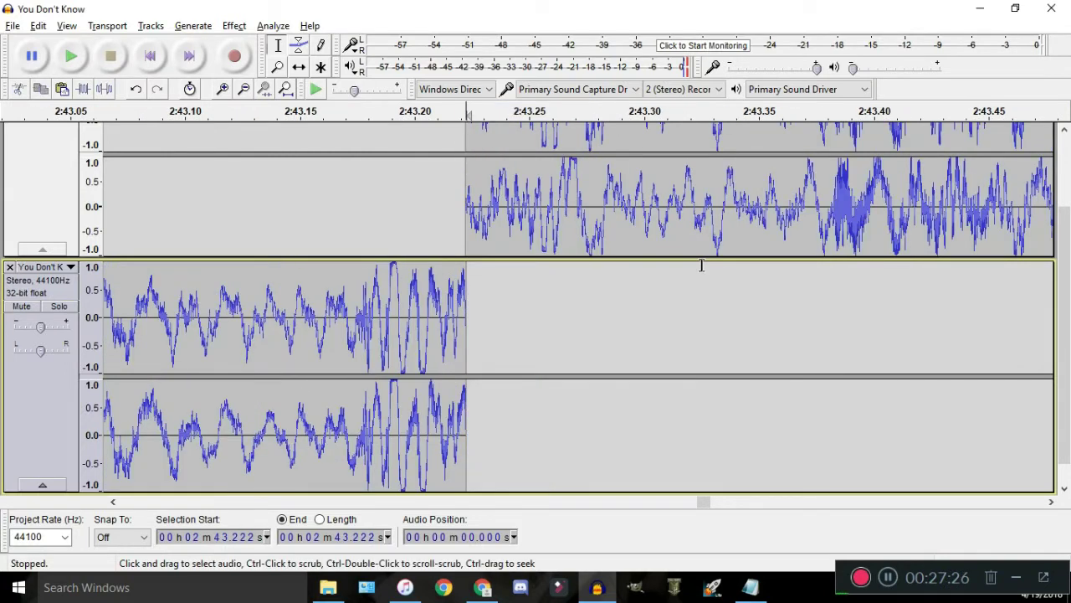
{"action": "key", "text": "ctrl+z"}
Close the Chrome window with the chess board picture and place Audacity's cursor at 2:43.397 in the lower track
{"action": "key", "text": "alt+Tab"}
{"action": "key", "text": "alt+Tab"}
{"action": "key", "text": "alt+Tab"}
{"action": "left_click", "coordinate": [1053, 8]}
{"action": "scroll", "coordinate": [560, 273], "scroll_direction": "down", "scroll_amount": 2}
{"action": "left_click", "coordinate": [636, 321]}
Highlight the quiet start of the last lower clip from 3:33.257 to 3:33.405
{"action": "scroll", "coordinate": [584, 322], "scroll_direction": "down", "scroll_amount": 3}
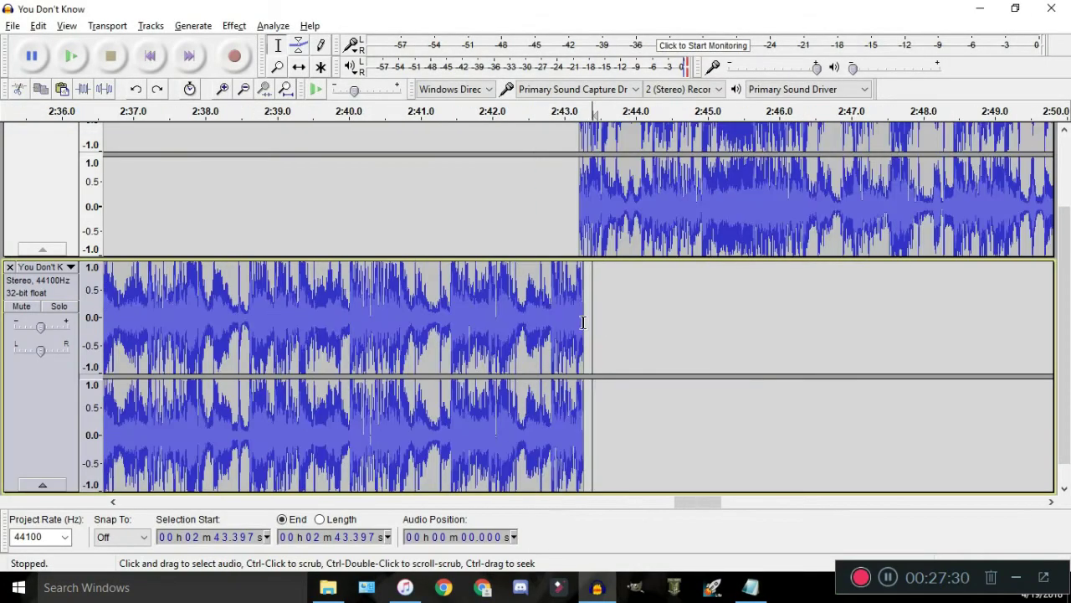
{"action": "scroll", "coordinate": [584, 322], "scroll_direction": "down", "scroll_amount": 4}
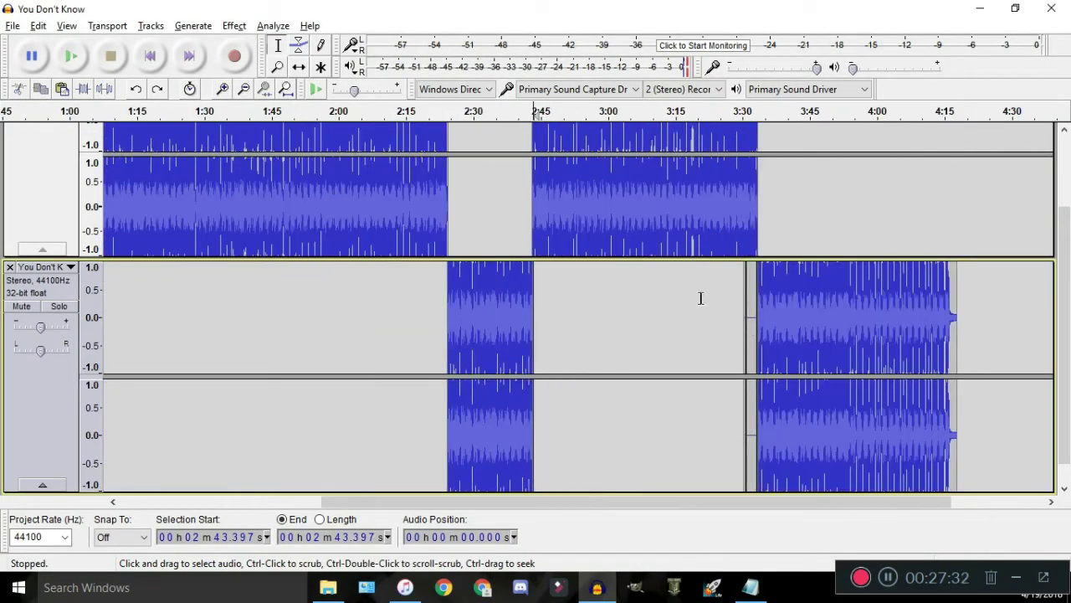
{"action": "scroll", "coordinate": [700, 298], "scroll_direction": "down", "scroll_amount": 1}
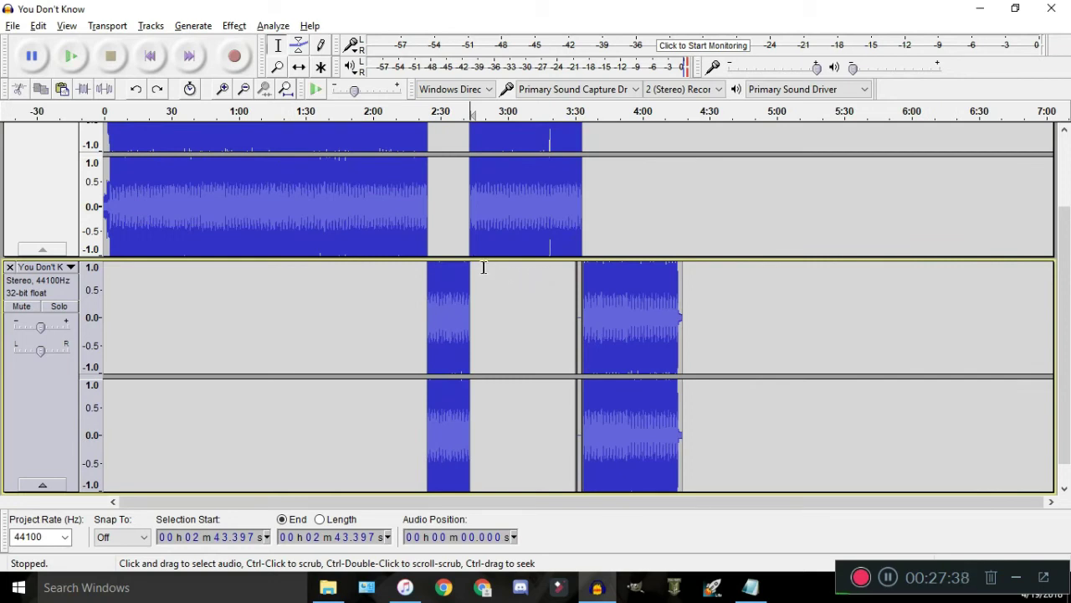
{"action": "scroll", "coordinate": [483, 267], "scroll_direction": "up", "scroll_amount": 1}
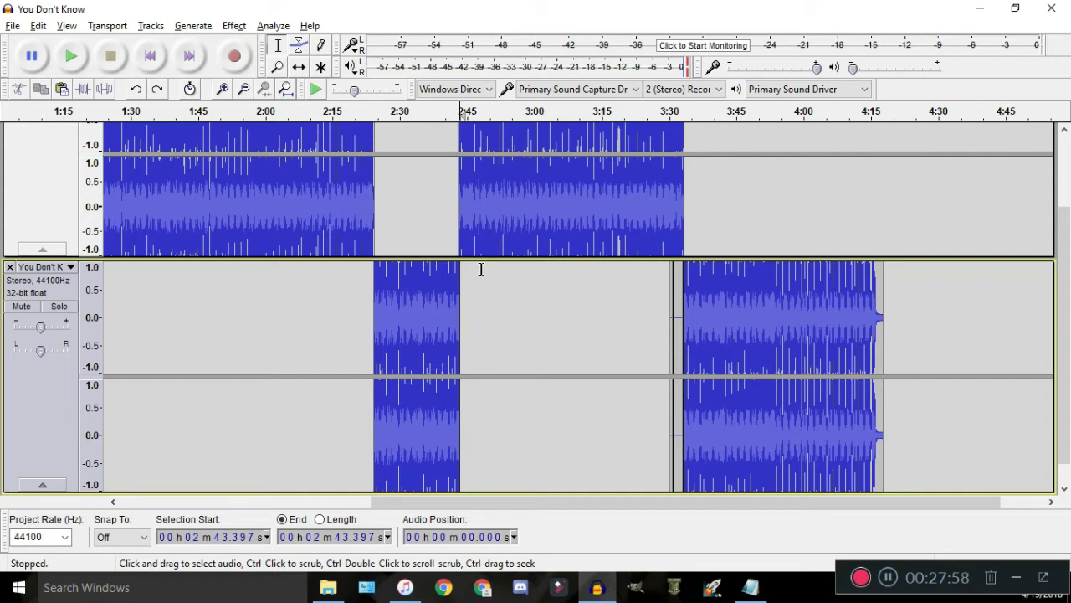
{"action": "scroll", "coordinate": [695, 268], "scroll_direction": "up", "scroll_amount": 6}
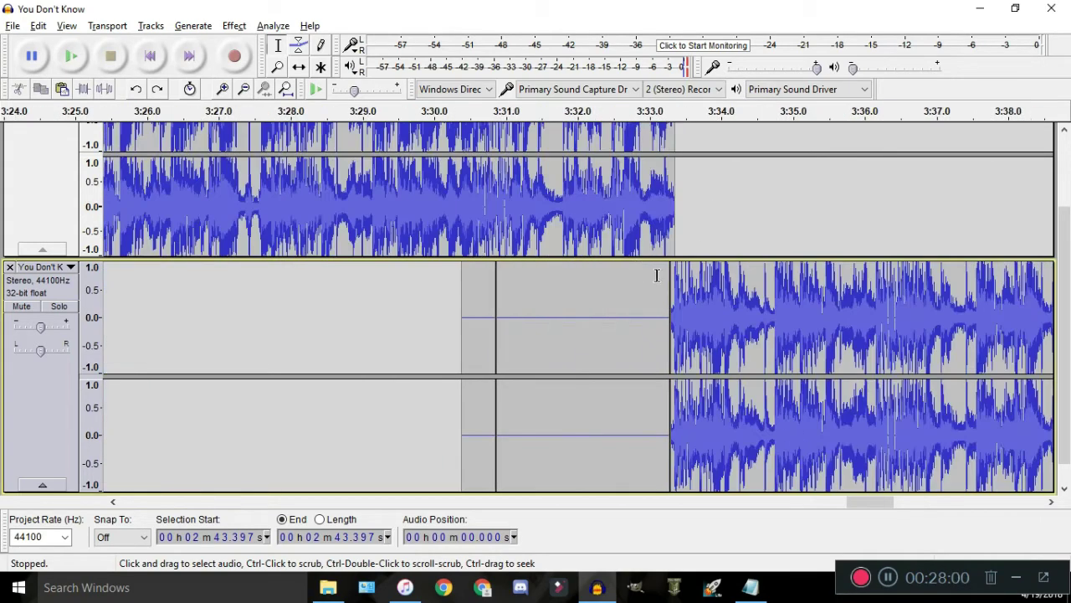
{"action": "scroll", "coordinate": [645, 285], "scroll_direction": "up", "scroll_amount": 3}
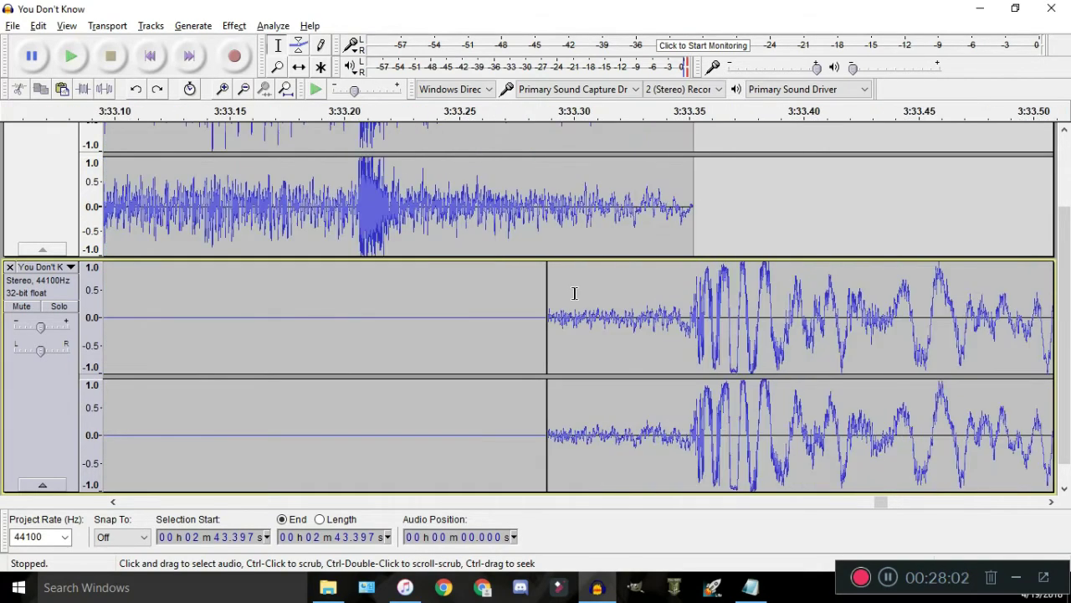
{"action": "left_click_drag", "start_coordinate": [694, 334], "coordinate": [815, 347]}
{"action": "left_click", "coordinate": [694, 331]}
{"action": "key", "text": "space"}
Join the last lower clip to its silent lead-in by merging the split lines at about 3:33.29 and 3:30.87
{"action": "scroll", "coordinate": [536, 303], "scroll_direction": "down", "scroll_amount": 4}
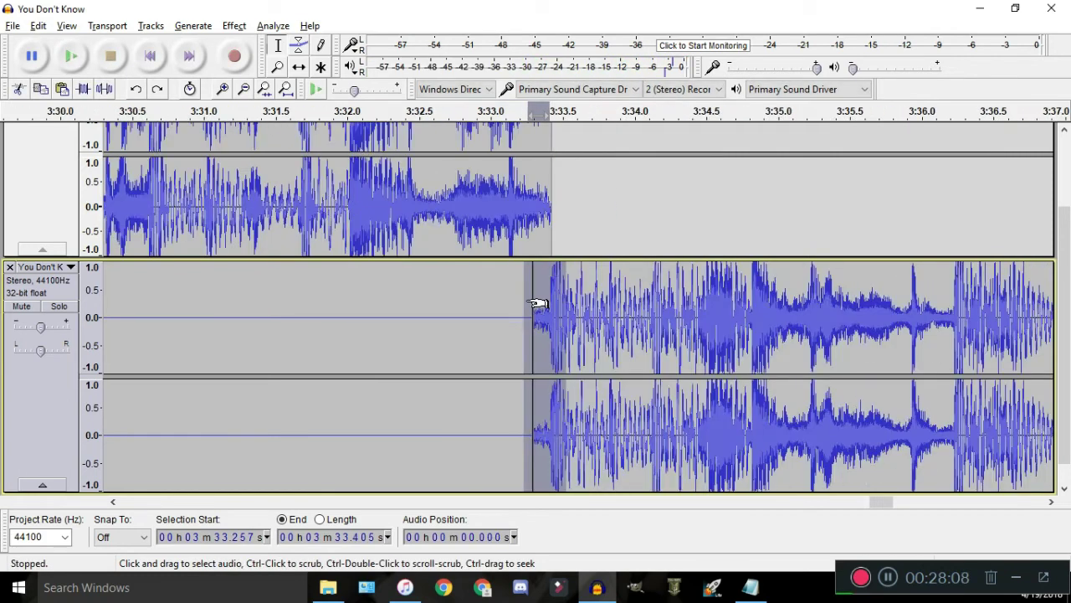
{"action": "scroll", "coordinate": [527, 308], "scroll_direction": "down", "scroll_amount": 1}
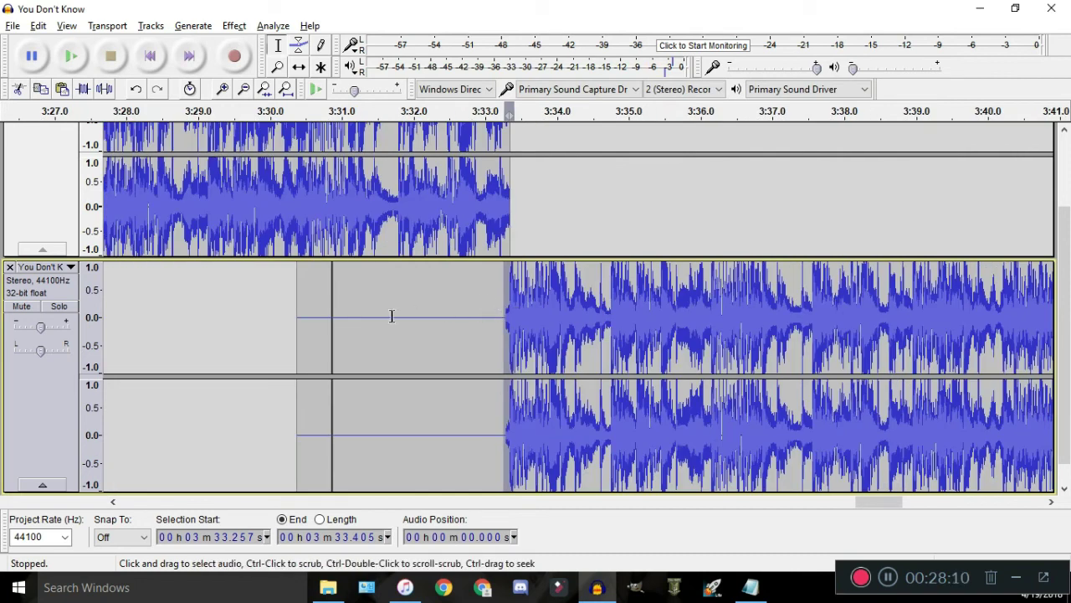
{"action": "scroll", "coordinate": [333, 326], "scroll_direction": "up", "scroll_amount": 3}
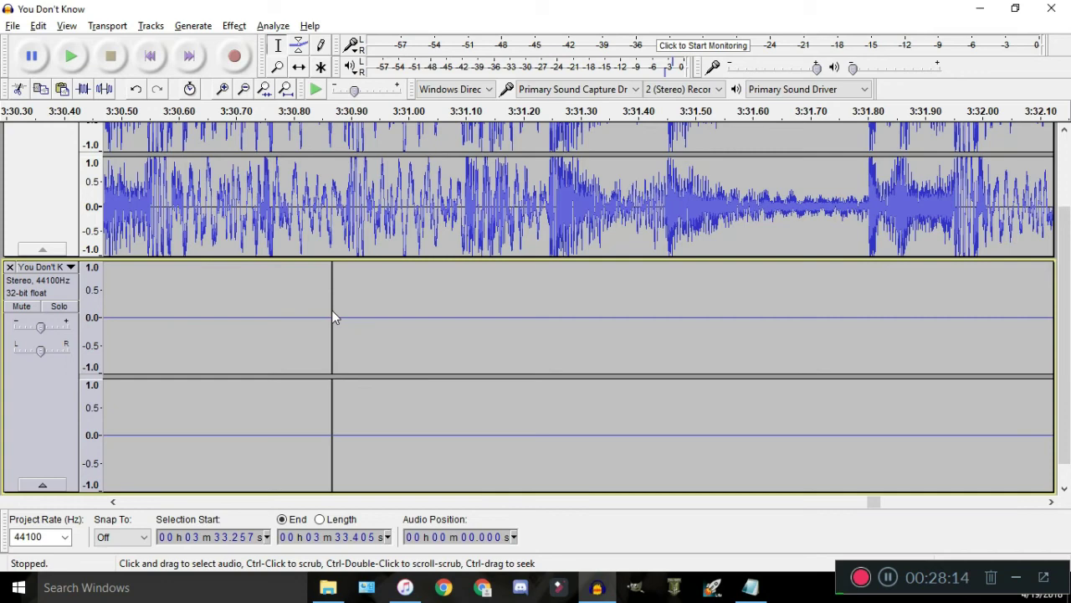
{"action": "scroll", "coordinate": [383, 337], "scroll_direction": "down", "scroll_amount": 2}
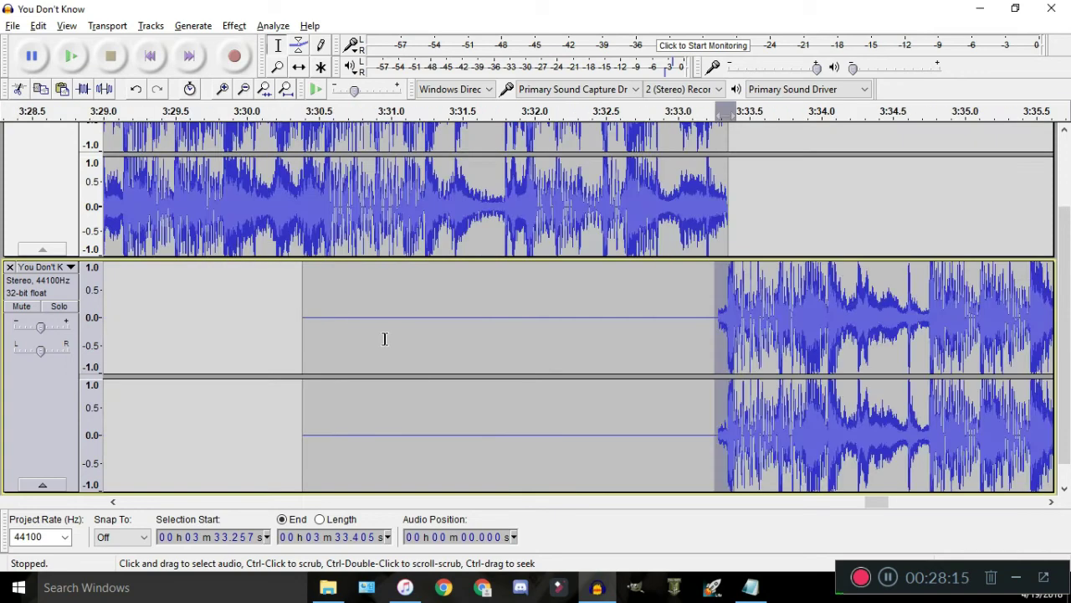
{"action": "left_click", "coordinate": [698, 324]}
{"action": "scroll", "coordinate": [636, 321], "scroll_direction": "down", "scroll_amount": 6}
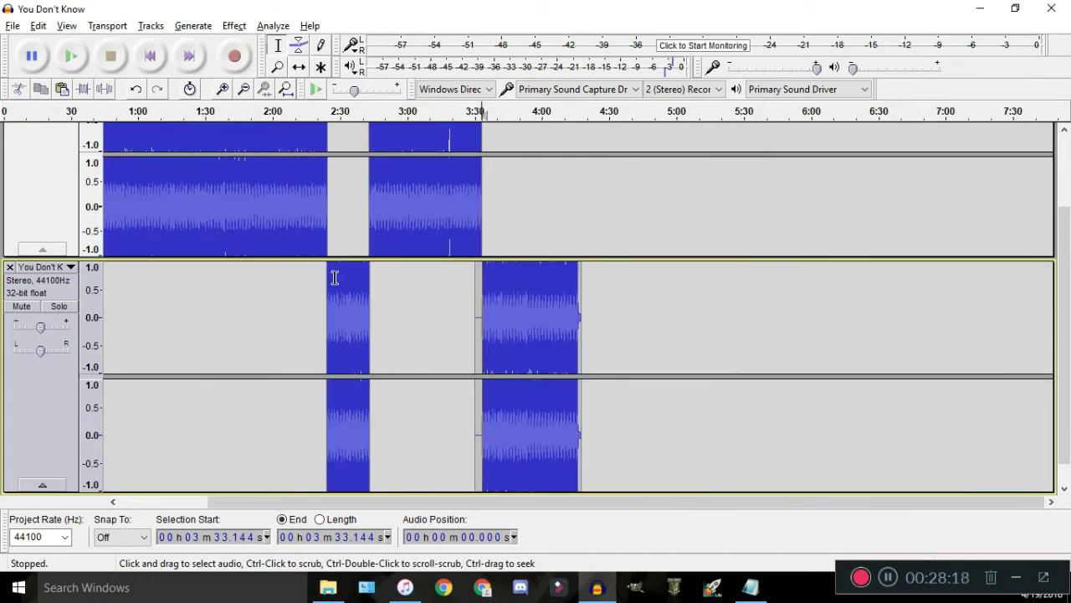
Select all the audio and mix both tracks down into a single track
{"action": "scroll", "coordinate": [335, 289], "scroll_direction": "up", "scroll_amount": 1}
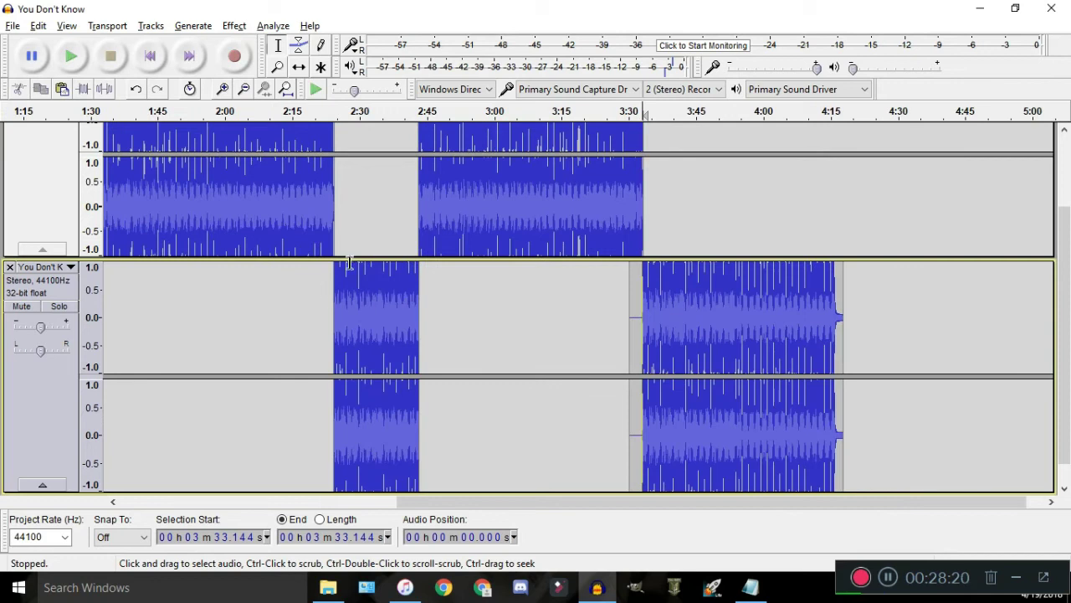
{"action": "scroll", "coordinate": [349, 264], "scroll_direction": "up", "scroll_amount": 2}
{"action": "key", "text": "ctrl+a"}
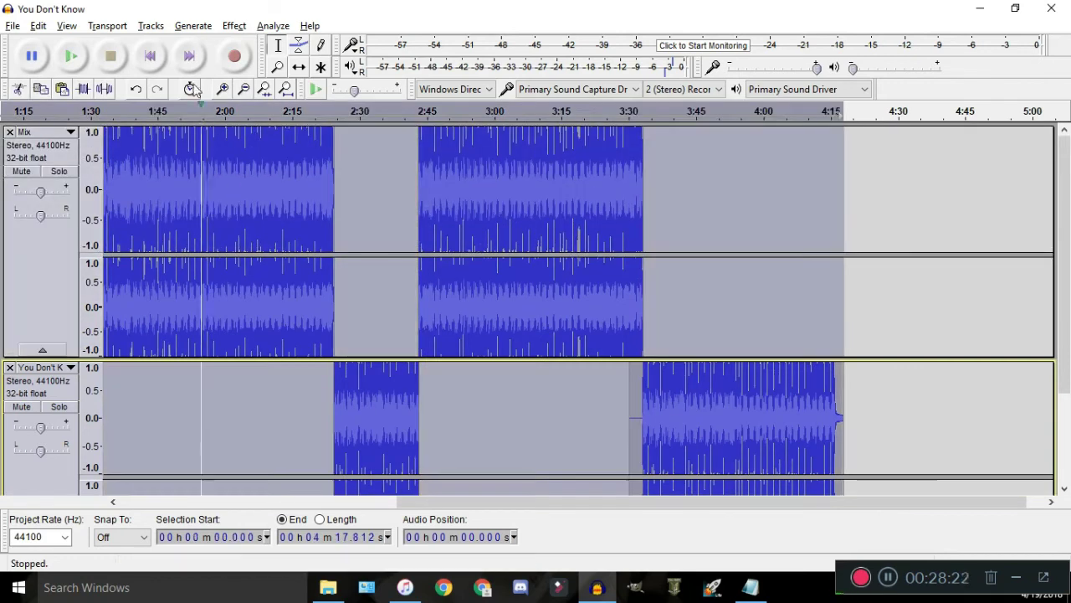
{"action": "left_click", "coordinate": [150, 25]}
{"action": "left_click", "coordinate": [198, 84]}
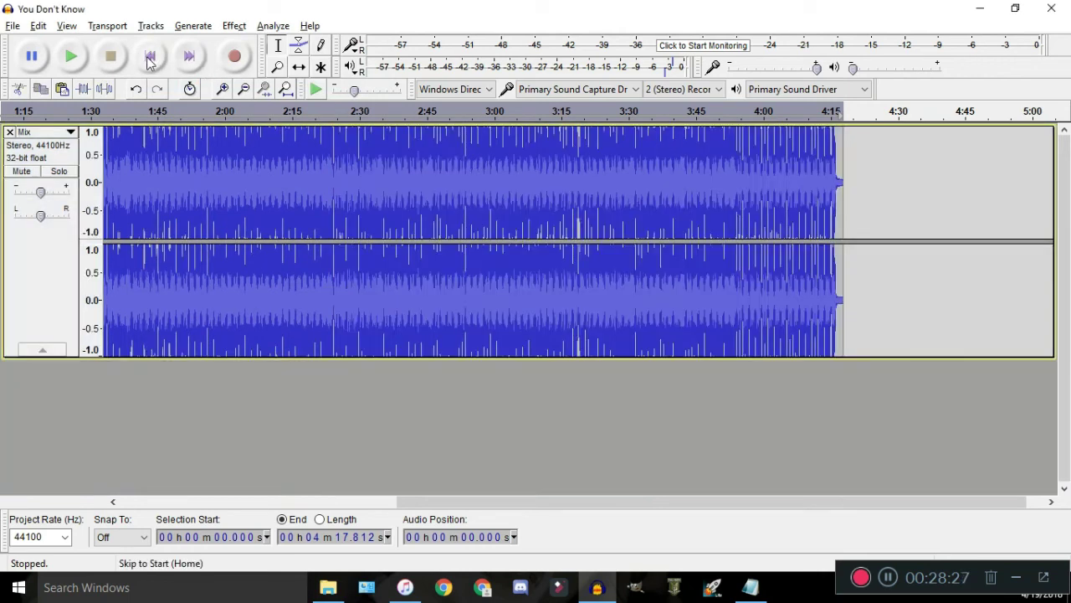
Play the opening of the mixed track and highlight the part from 0:06.816 to 0:19.093
{"action": "left_click", "coordinate": [151, 56]}
{"action": "left_click", "coordinate": [107, 110]}
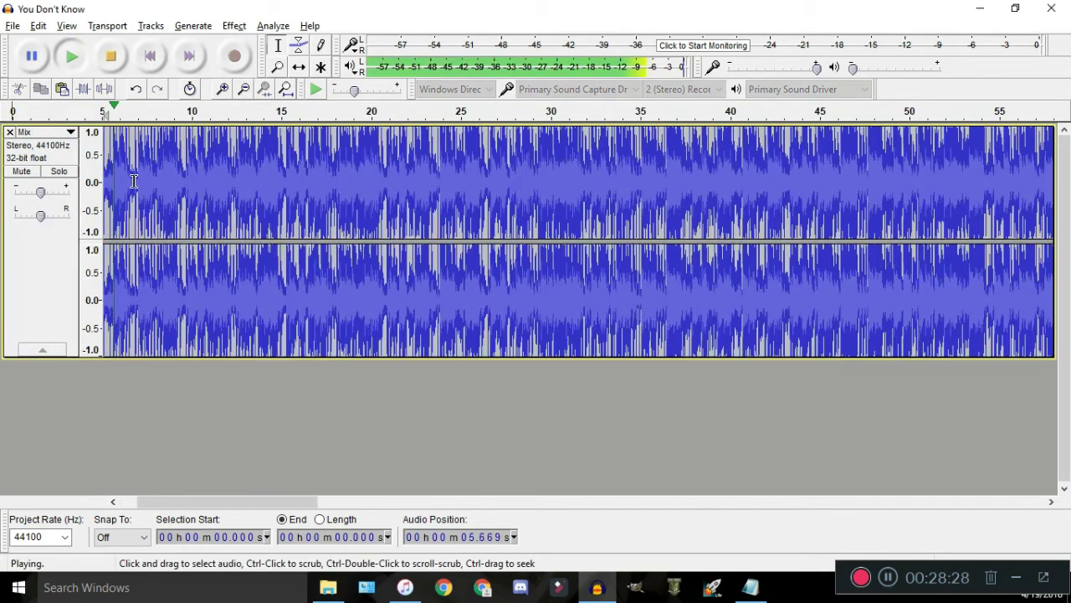
{"action": "left_click_drag", "start_coordinate": [135, 181], "coordinate": [355, 176]}
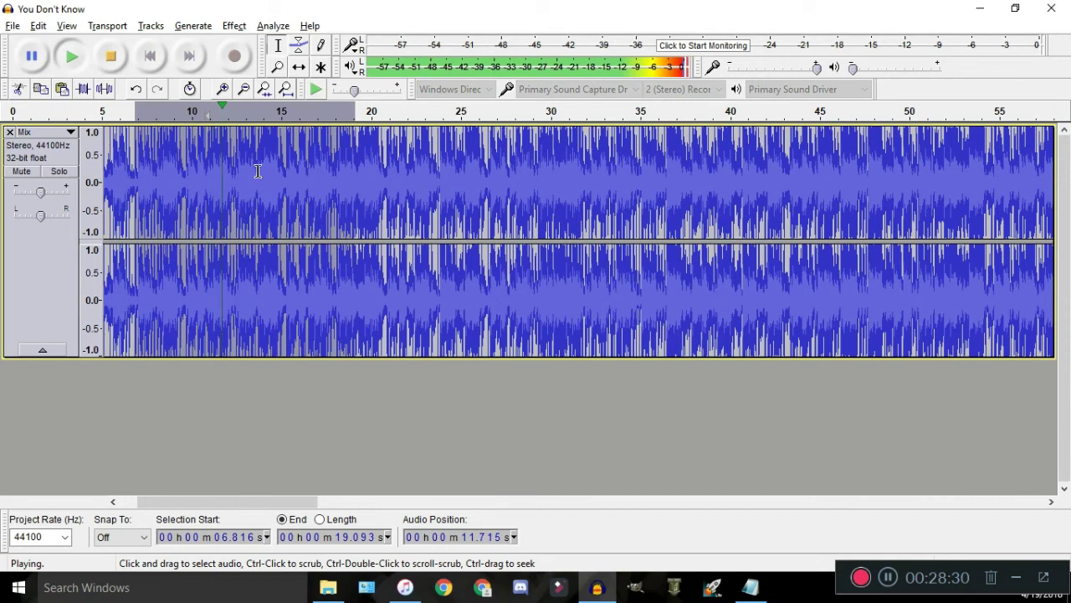
{"action": "scroll", "coordinate": [350, 236], "scroll_direction": "down", "scroll_amount": 2}
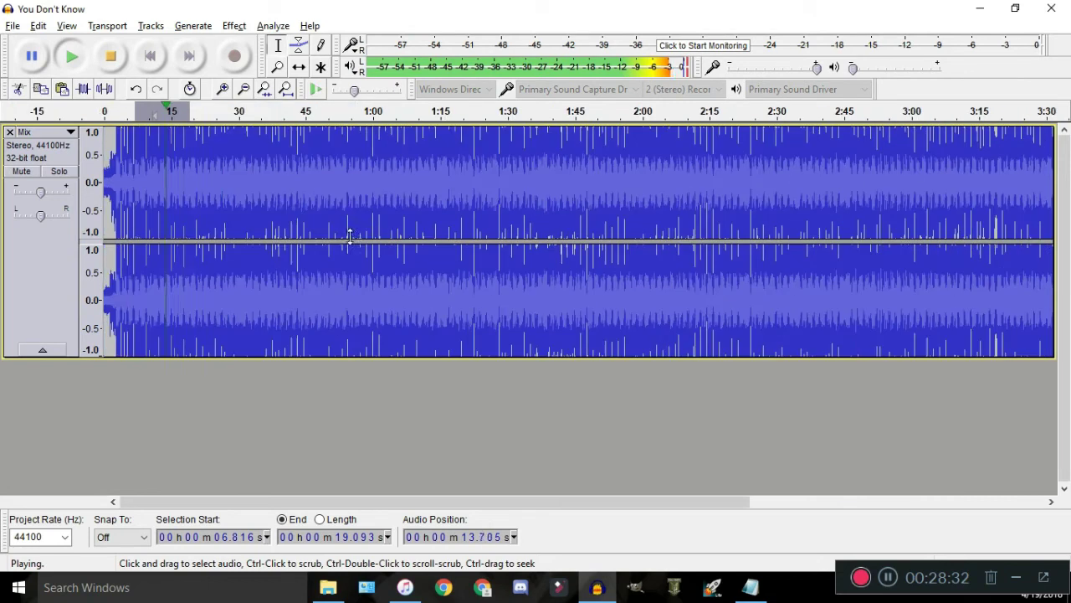
{"action": "key", "text": "space"}
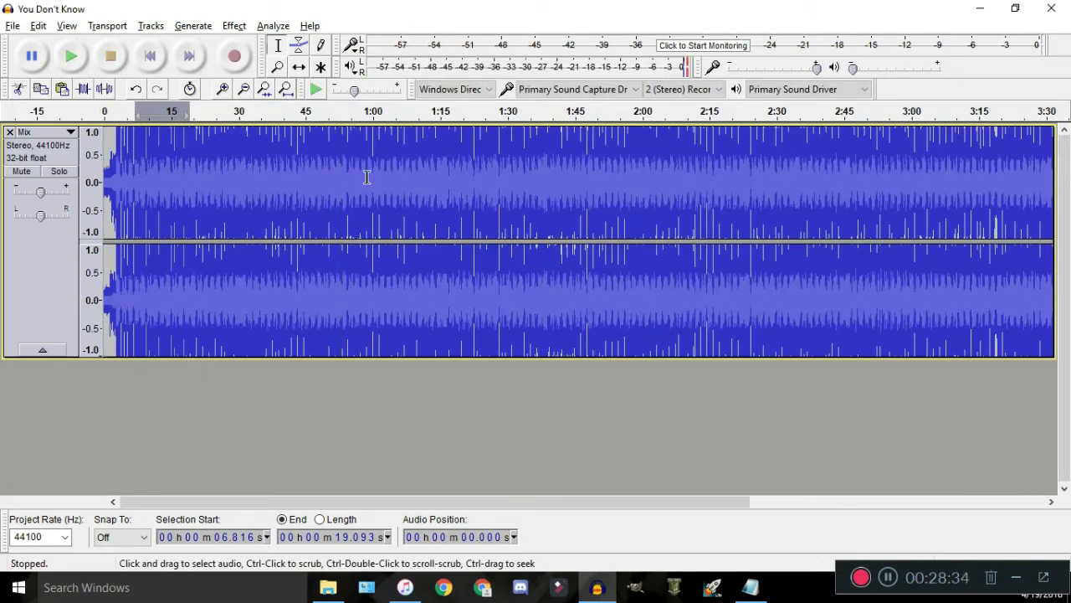
Cut the section from 1:03.963 to 1:20.216, undo the cut and paste the audio into a new track
{"action": "left_click_drag", "start_coordinate": [263, 176], "coordinate": [449, 171]}
{"action": "left_click_drag", "start_coordinate": [390, 210], "coordinate": [465, 217]}
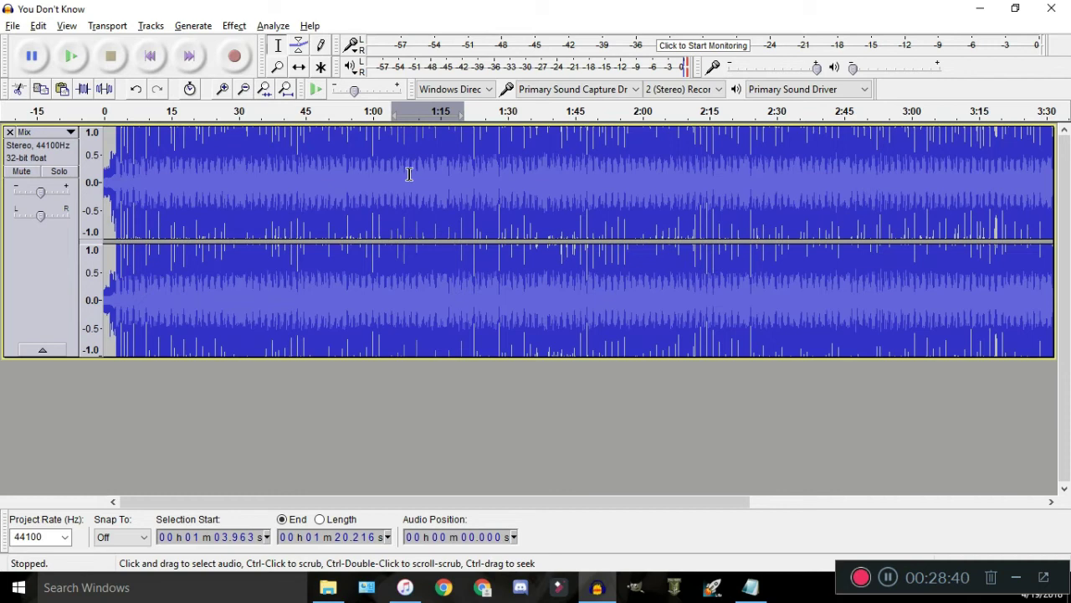
{"action": "left_click", "coordinate": [406, 454]}
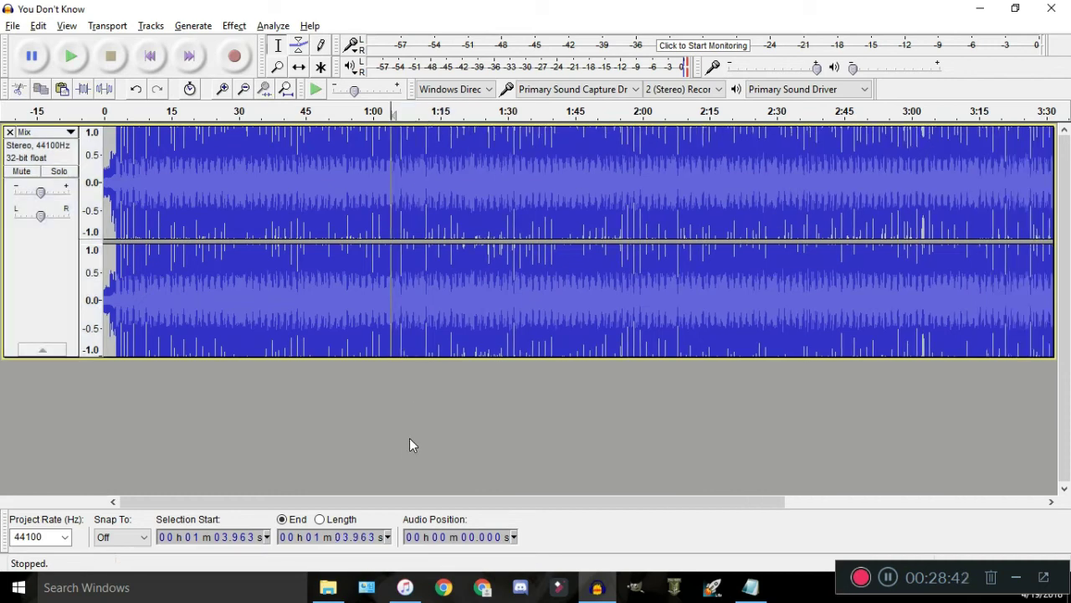
{"action": "key", "text": "ctrl+z"}
{"action": "left_click", "coordinate": [422, 406]}
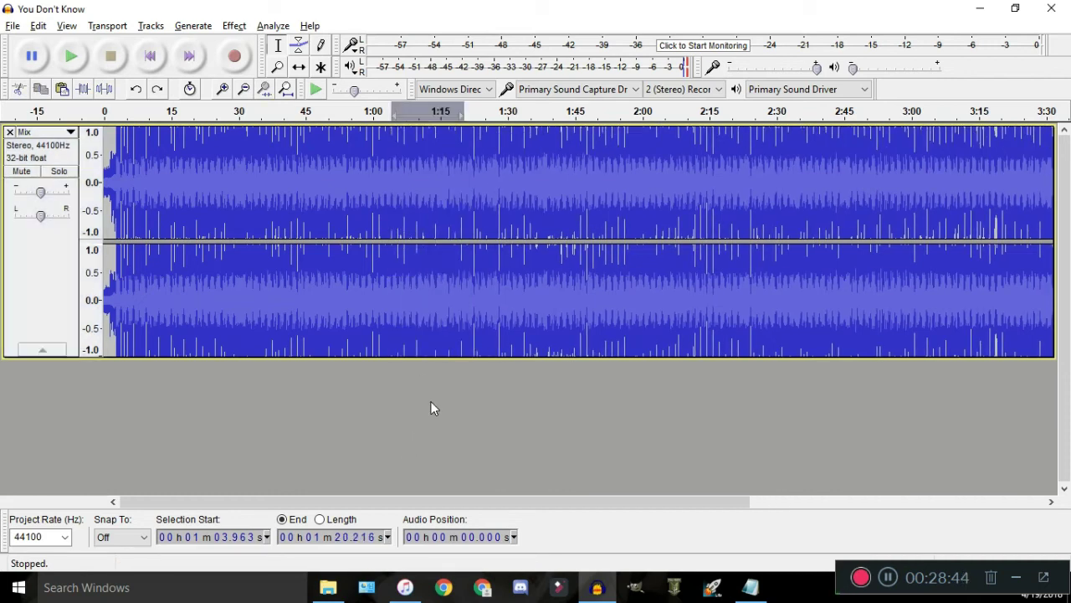
{"action": "key", "text": "ctrl+v"}
Move the pasted clip in the new track so it starts at 2:04.781
{"action": "left_click", "coordinate": [299, 45]}
{"action": "key", "text": "ctrl+3"}
{"action": "left_click_drag", "start_coordinate": [134, 293], "coordinate": [408, 276]}
{"action": "scroll", "coordinate": [408, 263], "scroll_direction": "up", "scroll_amount": 2}
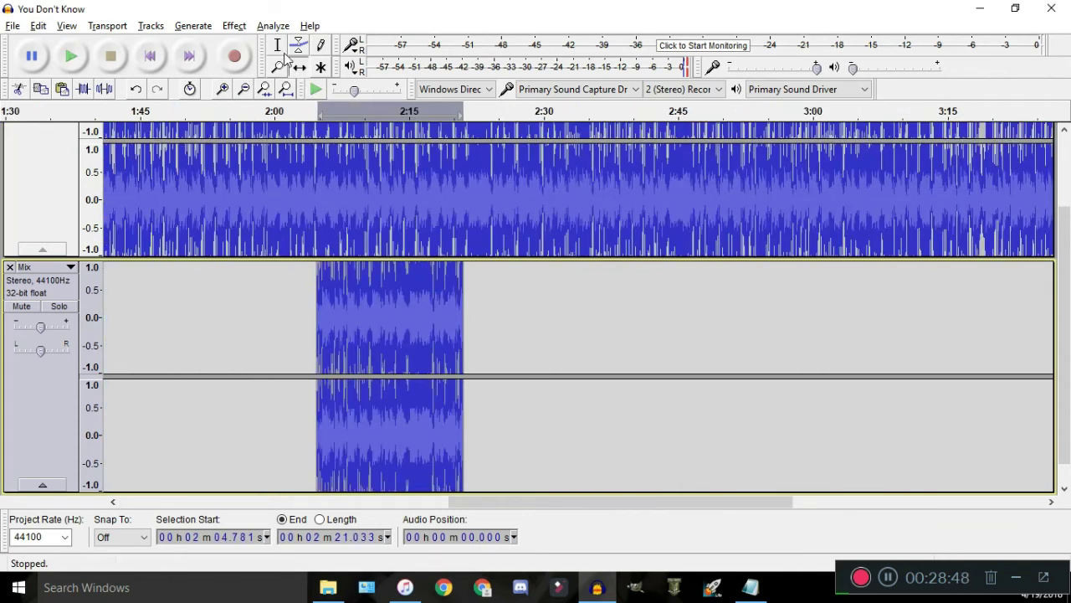
Replace the upper track's audio from 2:05.917 to 2:21.033 with generated silence
{"action": "left_click", "coordinate": [277, 45]}
{"action": "left_click_drag", "start_coordinate": [328, 174], "coordinate": [452, 203]}
{"action": "scroll", "coordinate": [452, 203], "scroll_direction": "up", "scroll_amount": 3}
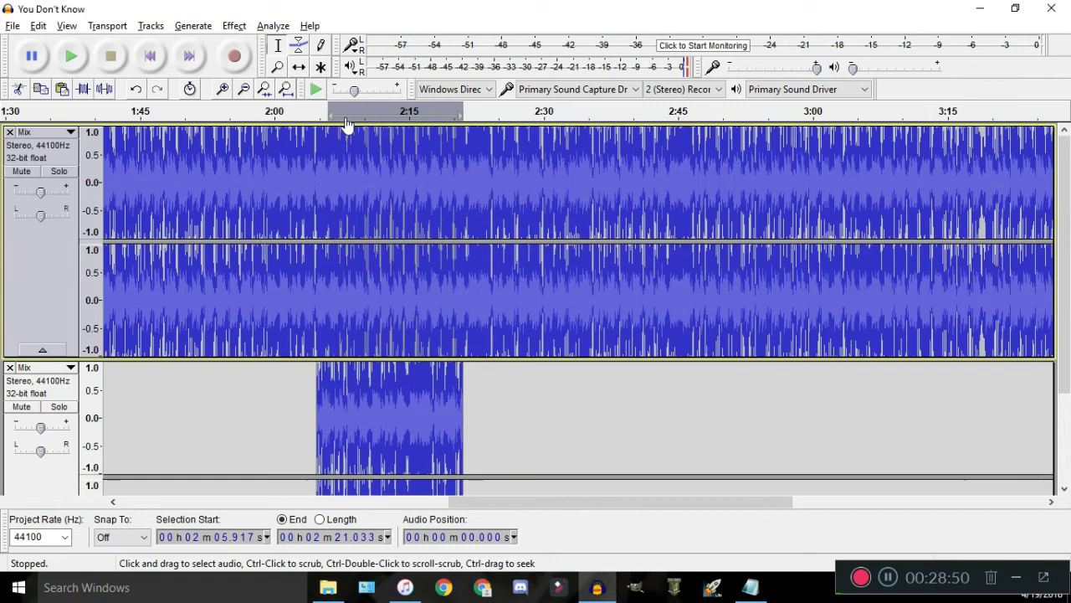
{"action": "left_click", "coordinate": [234, 26]}
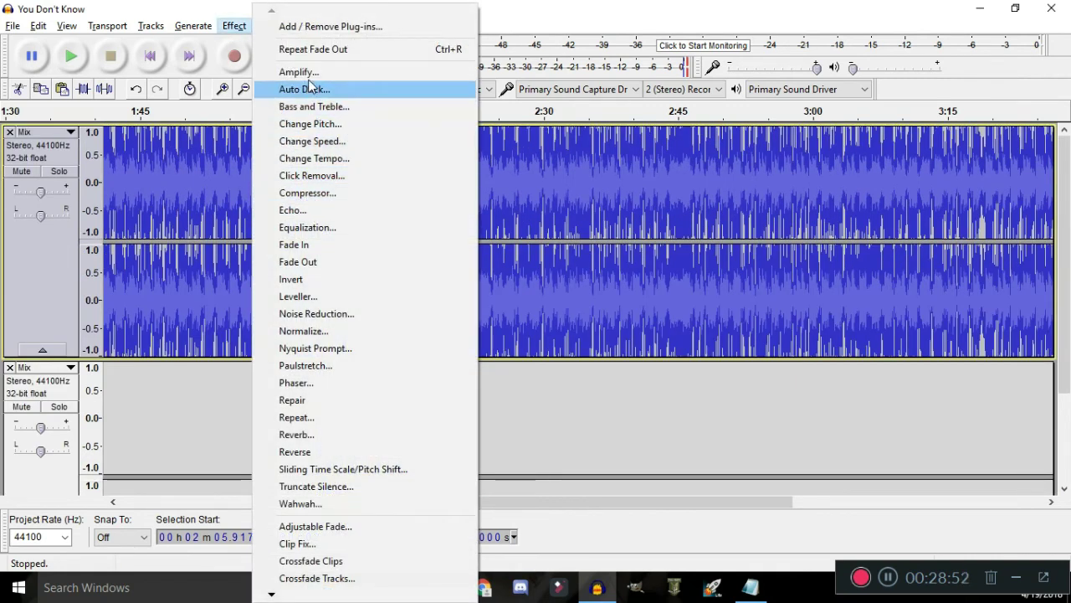
{"action": "mouse_move", "coordinate": [190, 36]}
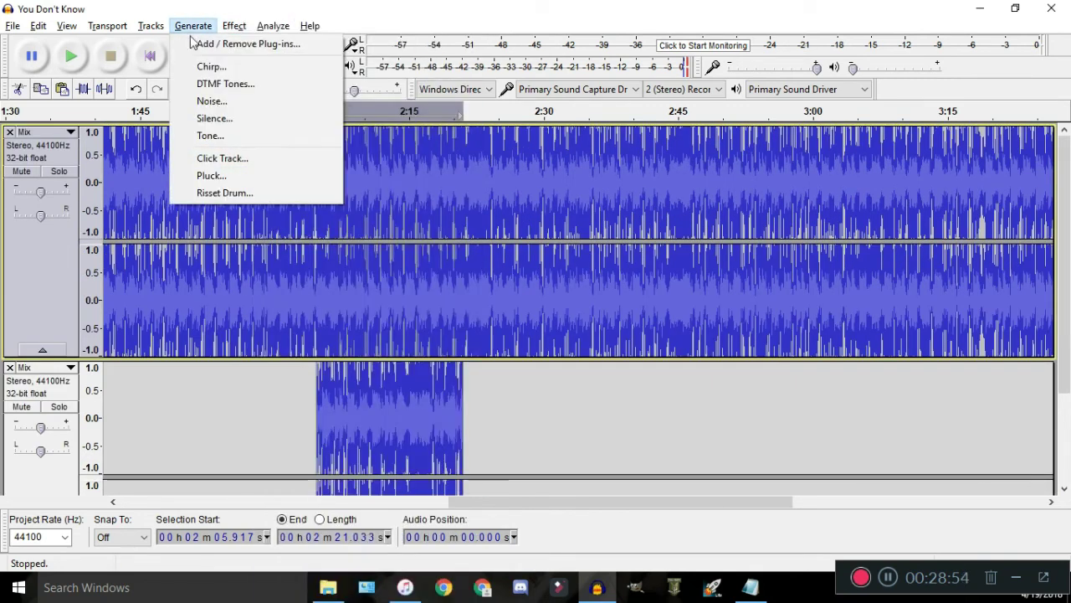
{"action": "left_click", "coordinate": [235, 116]}
{"action": "left_click", "coordinate": [588, 327]}
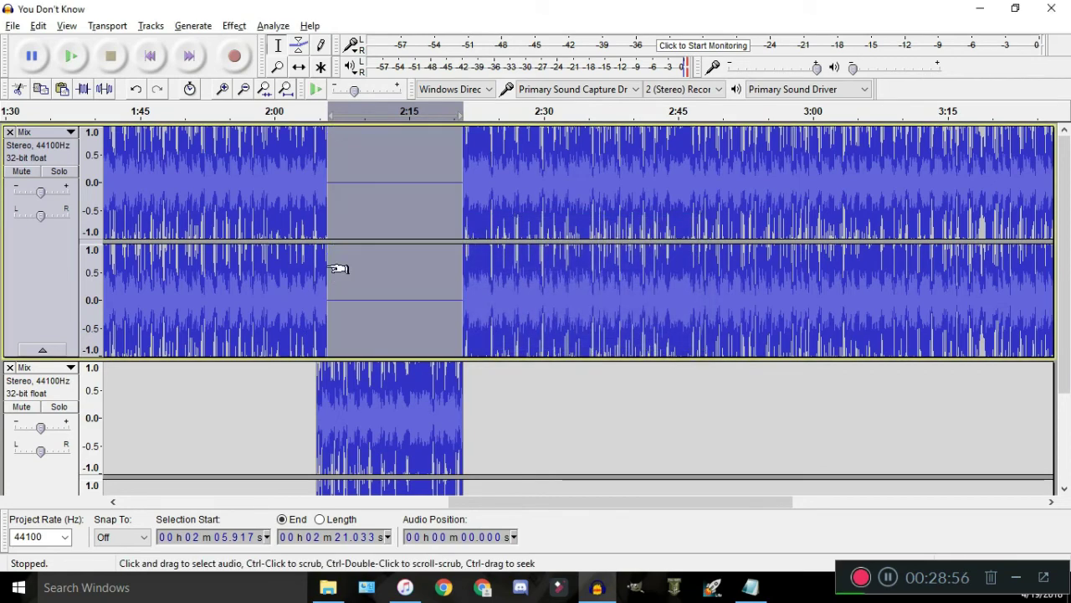
Shift the pasted lower clip to start at about 2:05.0, lining its beat up with the upper track
{"action": "scroll", "coordinate": [334, 266], "scroll_direction": "up", "scroll_amount": 4}
{"action": "left_click", "coordinate": [299, 66]}
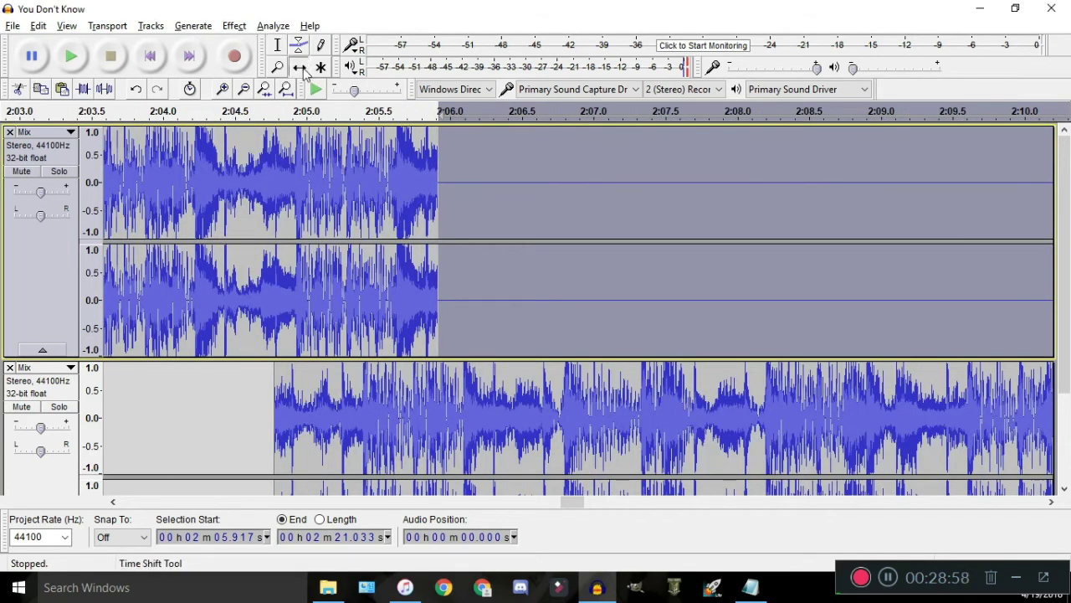
{"action": "left_click_drag", "start_coordinate": [384, 389], "coordinate": [419, 390]}
{"action": "scroll", "coordinate": [419, 389], "scroll_direction": "down", "scroll_amount": 2}
{"action": "scroll", "coordinate": [393, 298], "scroll_direction": "up", "scroll_amount": 1}
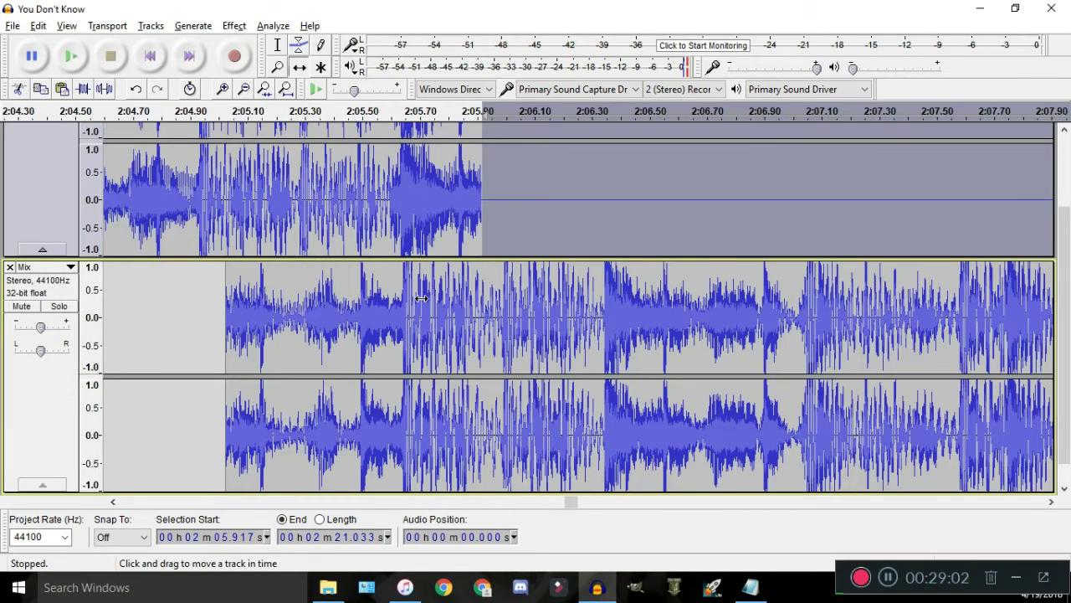
{"action": "scroll", "coordinate": [418, 284], "scroll_direction": "down", "scroll_amount": 2}
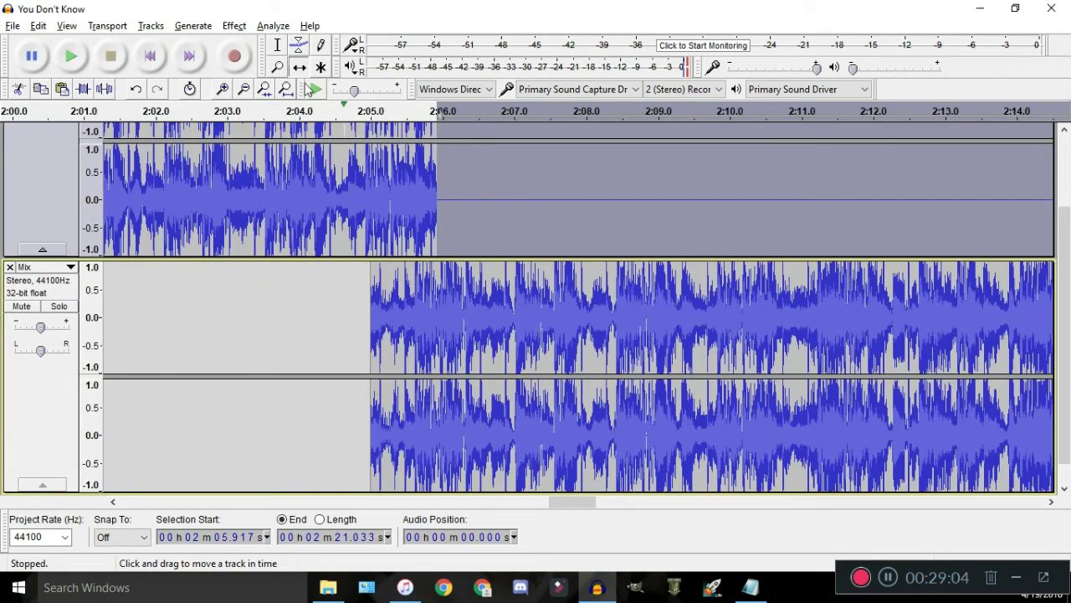
Undo the generated silence and the pasted clip to restore the single mixed track
{"action": "scroll", "coordinate": [370, 277], "scroll_direction": "down", "scroll_amount": 5}
{"action": "scroll", "coordinate": [394, 239], "scroll_direction": "up", "scroll_amount": 3}
{"action": "scroll", "coordinate": [459, 247], "scroll_direction": "up", "scroll_amount": 1}
{"action": "scroll", "coordinate": [407, 198], "scroll_direction": "down", "scroll_amount": 2}
{"action": "scroll", "coordinate": [390, 211], "scroll_direction": "up", "scroll_amount": 2}
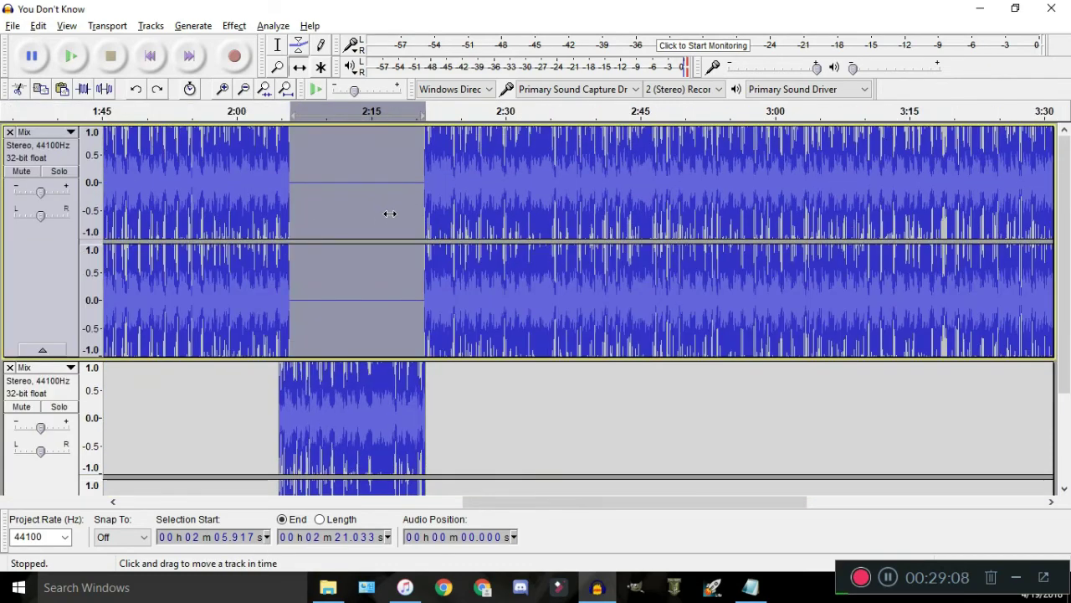
{"action": "key", "text": "ctrl+z"}
{"action": "key", "text": "ctrl+z"}
{"action": "key", "text": "ctrl+z"}
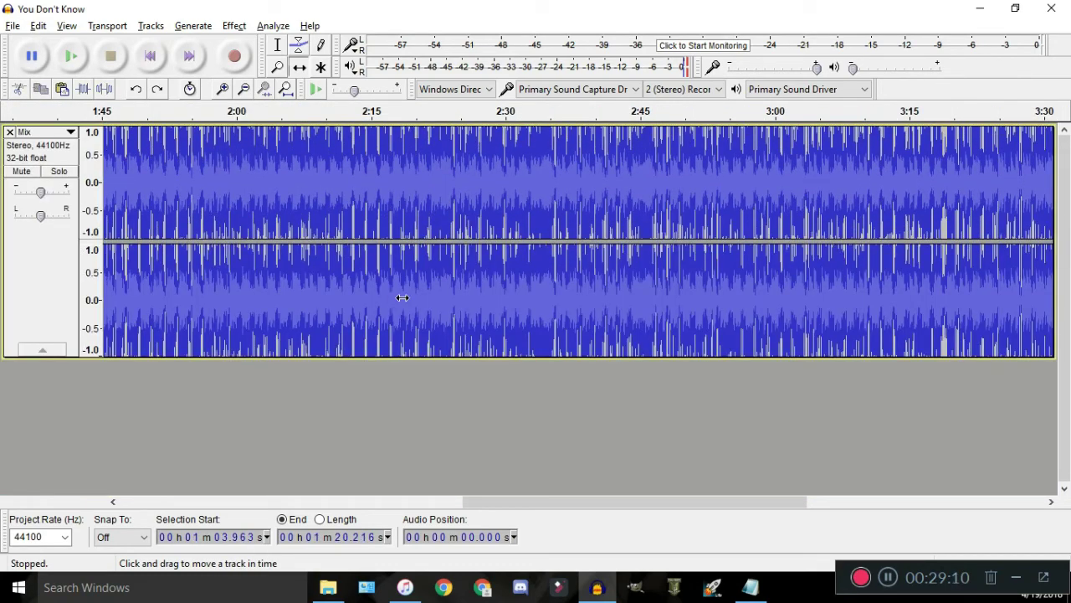
{"action": "scroll", "coordinate": [382, 259], "scroll_direction": "down", "scroll_amount": 1}
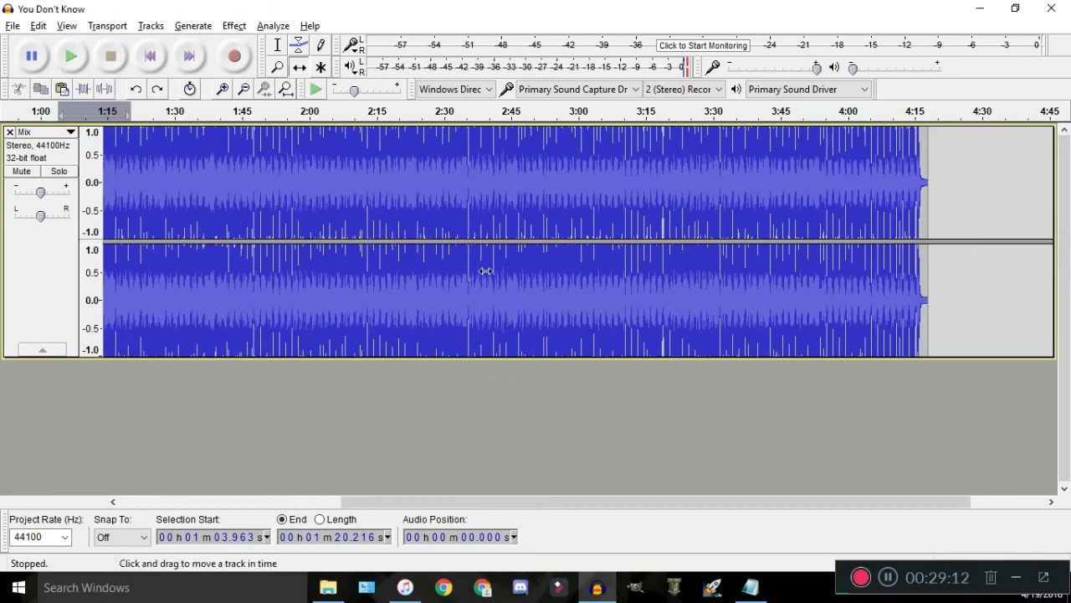
Switch to the Selection tool and place the cursor at 1:53.713 in the mixed track
{"action": "left_click", "coordinate": [278, 44]}
{"action": "left_click", "coordinate": [319, 191]}
{"action": "scroll", "coordinate": [326, 184], "scroll_direction": "down", "scroll_amount": 1}
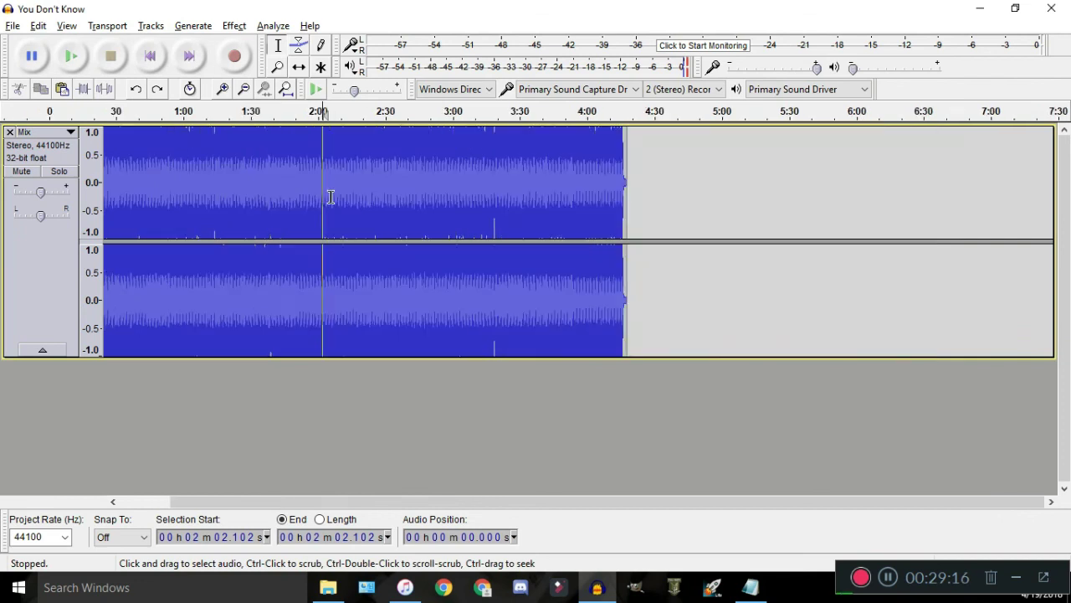
{"action": "left_click", "coordinate": [304, 142]}
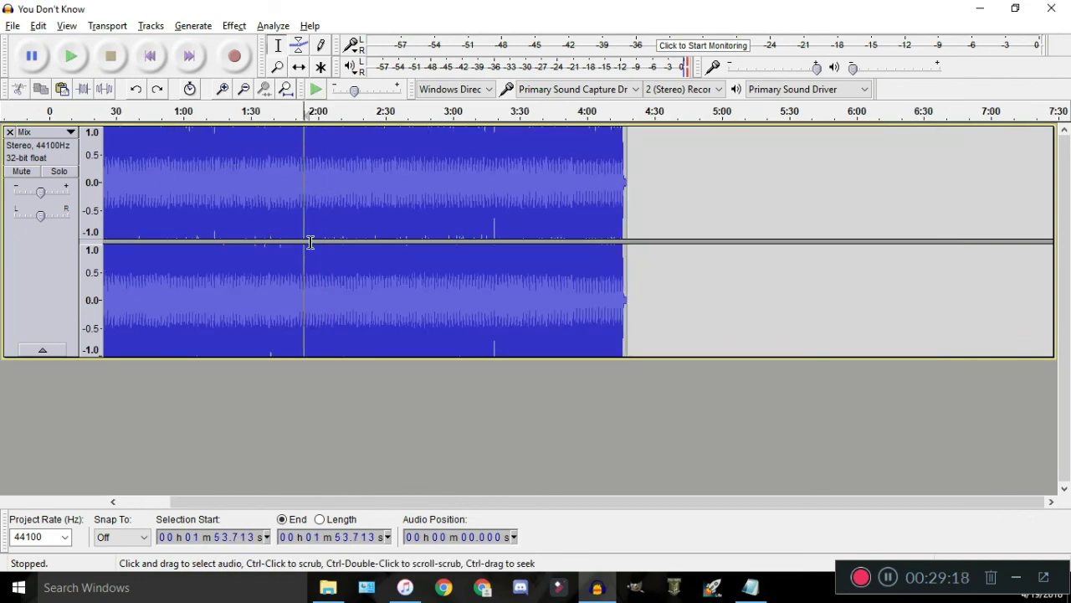
Highlight the mixed track from 1:29.246 to 2:20.976, then clear the selection by placing the cursor at 1:41.480
{"action": "key", "text": "alt+Tab"}
{"action": "key", "text": "alt+Tab"}
{"action": "left_click_drag", "start_coordinate": [252, 171], "coordinate": [364, 178]}
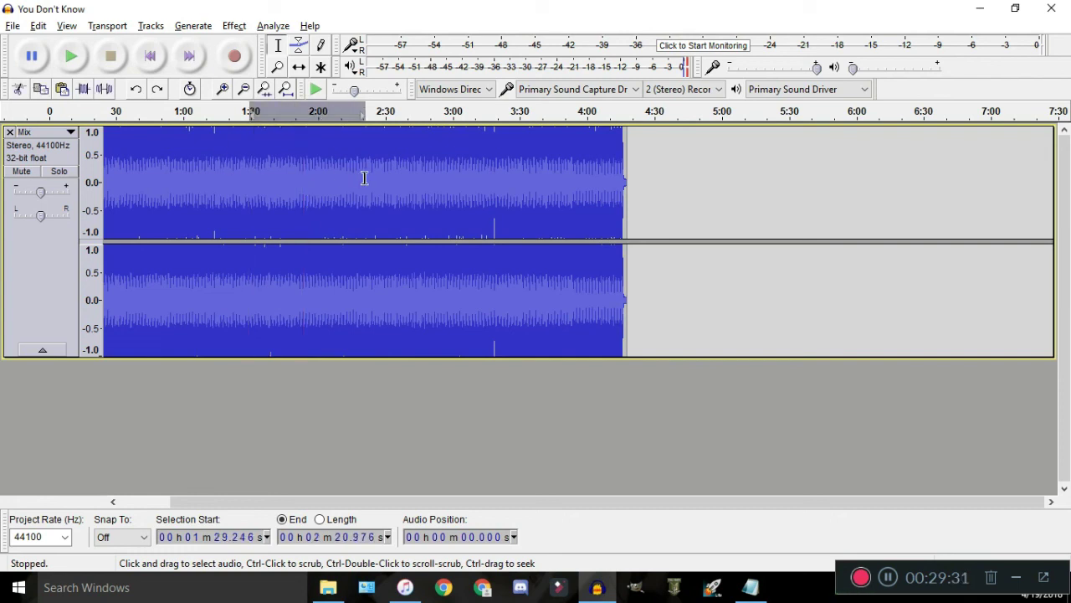
{"action": "left_click", "coordinate": [276, 138]}
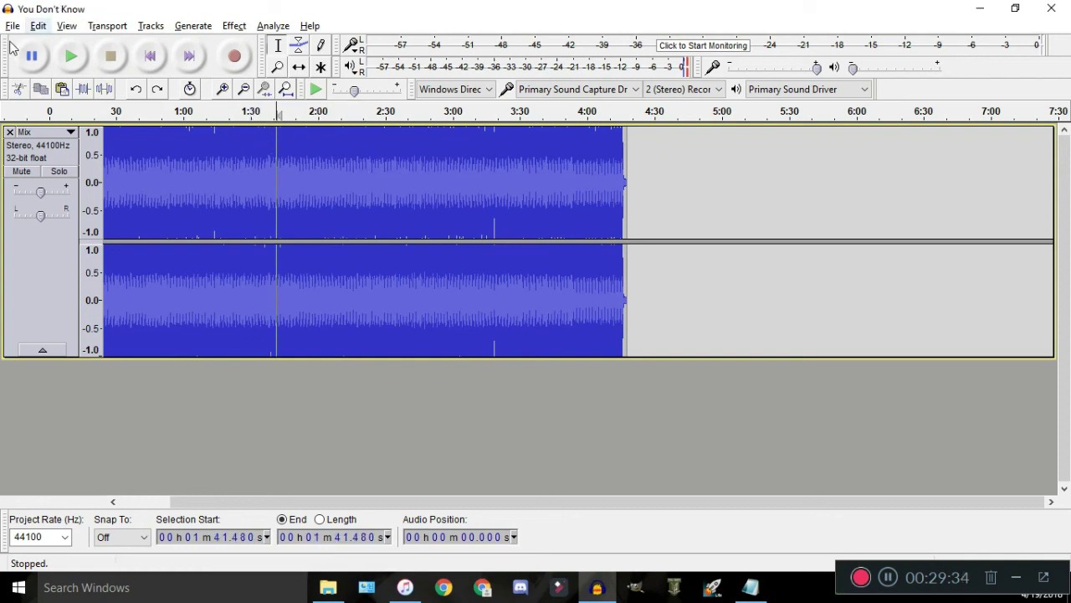